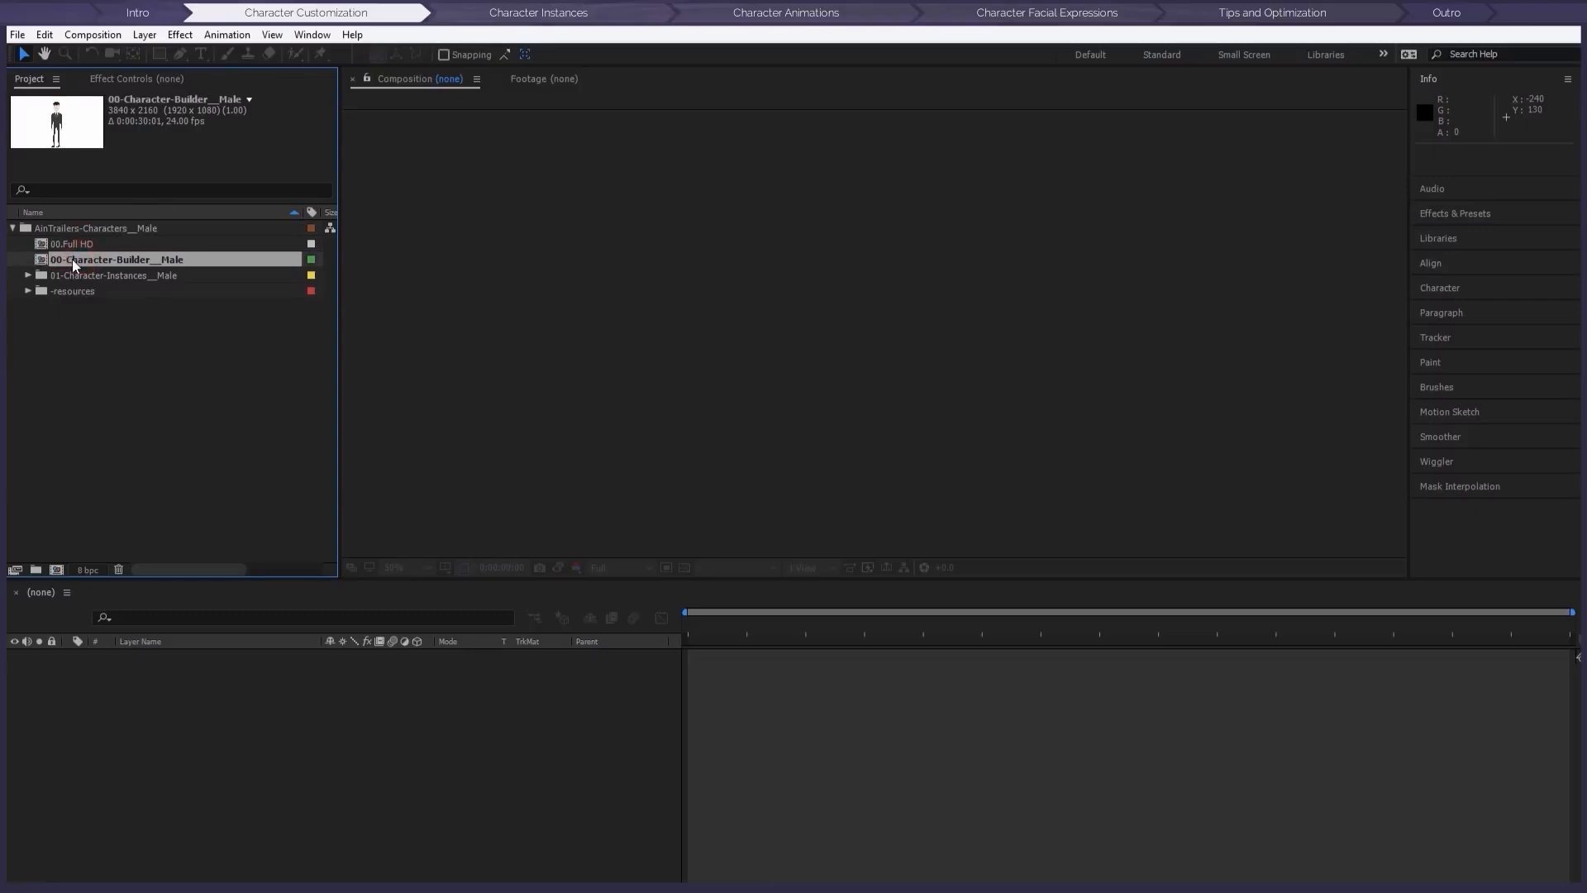
Step: Examine the 01-Character-Instances__Male folder and the contents of the -resources folder in the project
{"action": "left_click", "coordinate": [70, 271]}
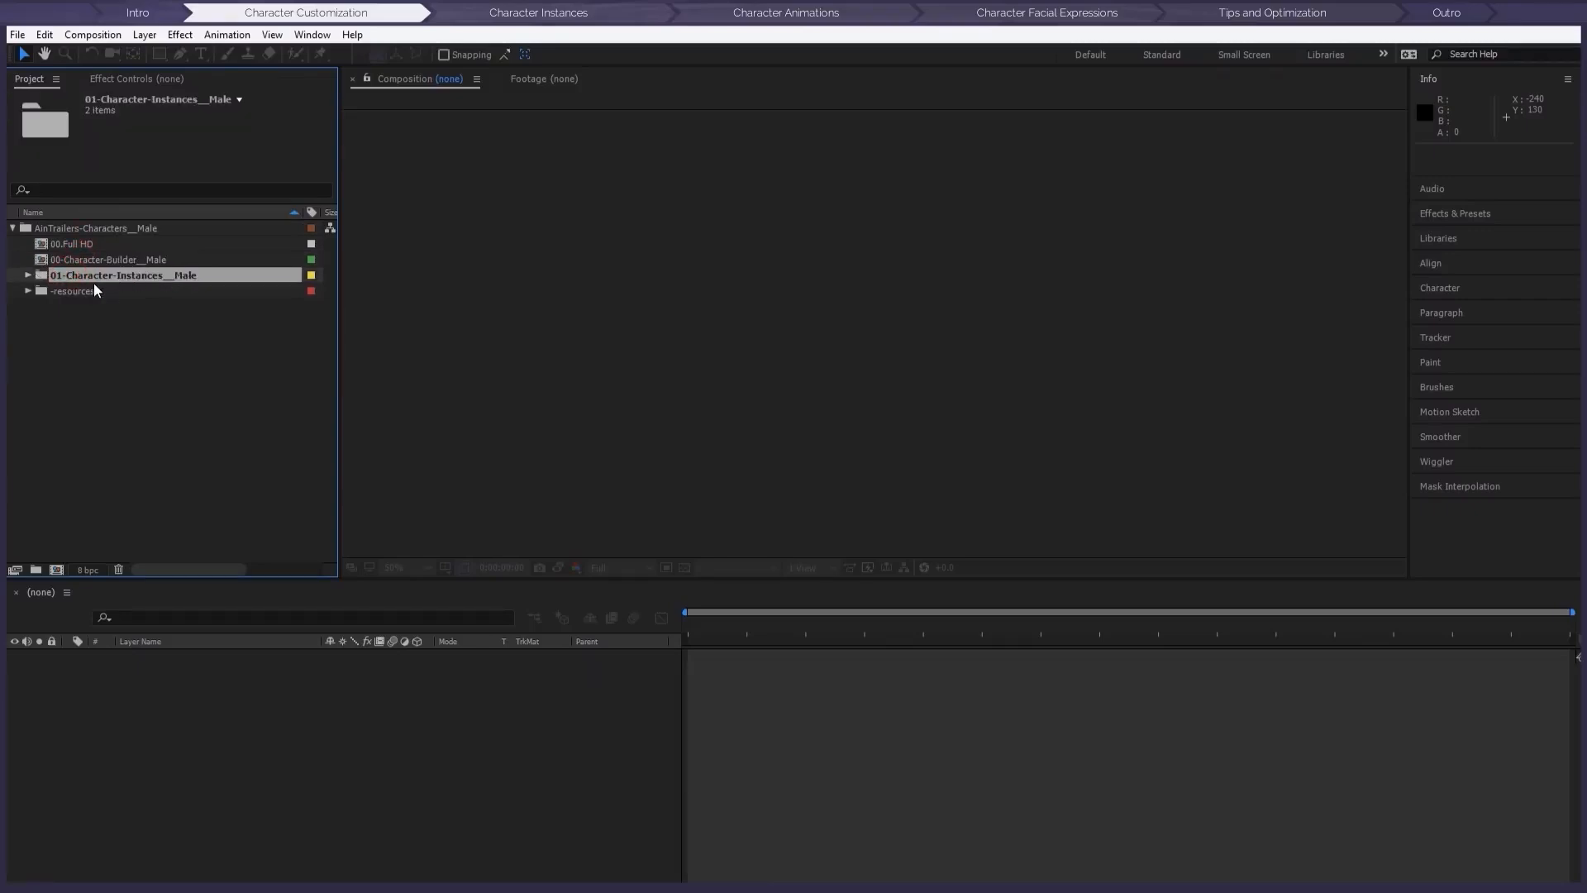
{"action": "left_click", "coordinate": [69, 292]}
{"action": "left_click", "coordinate": [29, 291]}
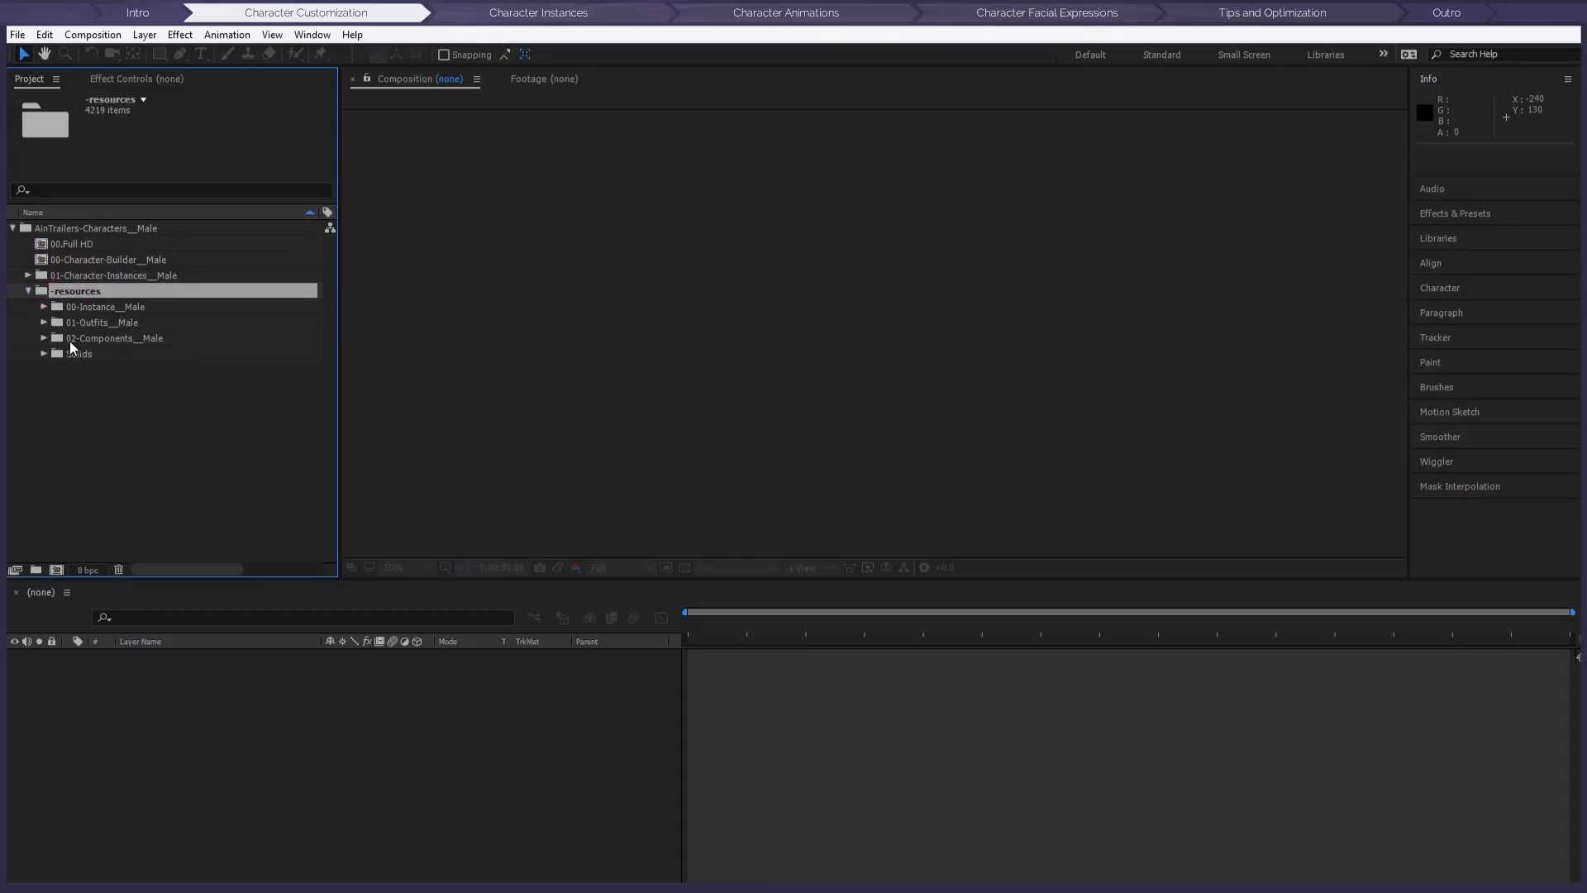
{"action": "left_click", "coordinate": [28, 291]}
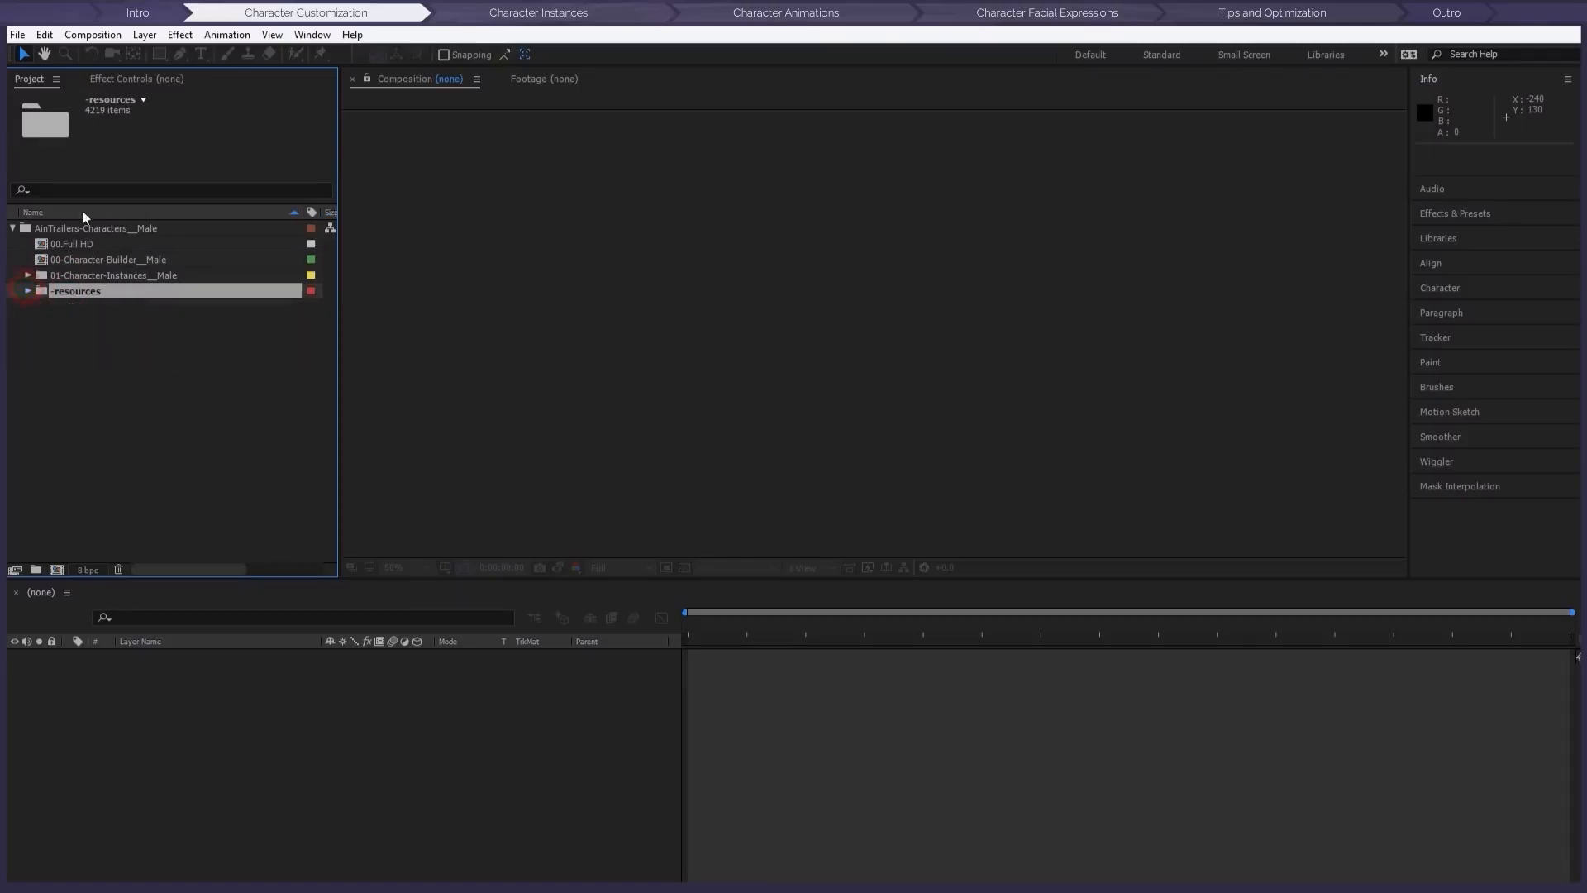
{"action": "left_click", "coordinate": [135, 341]}
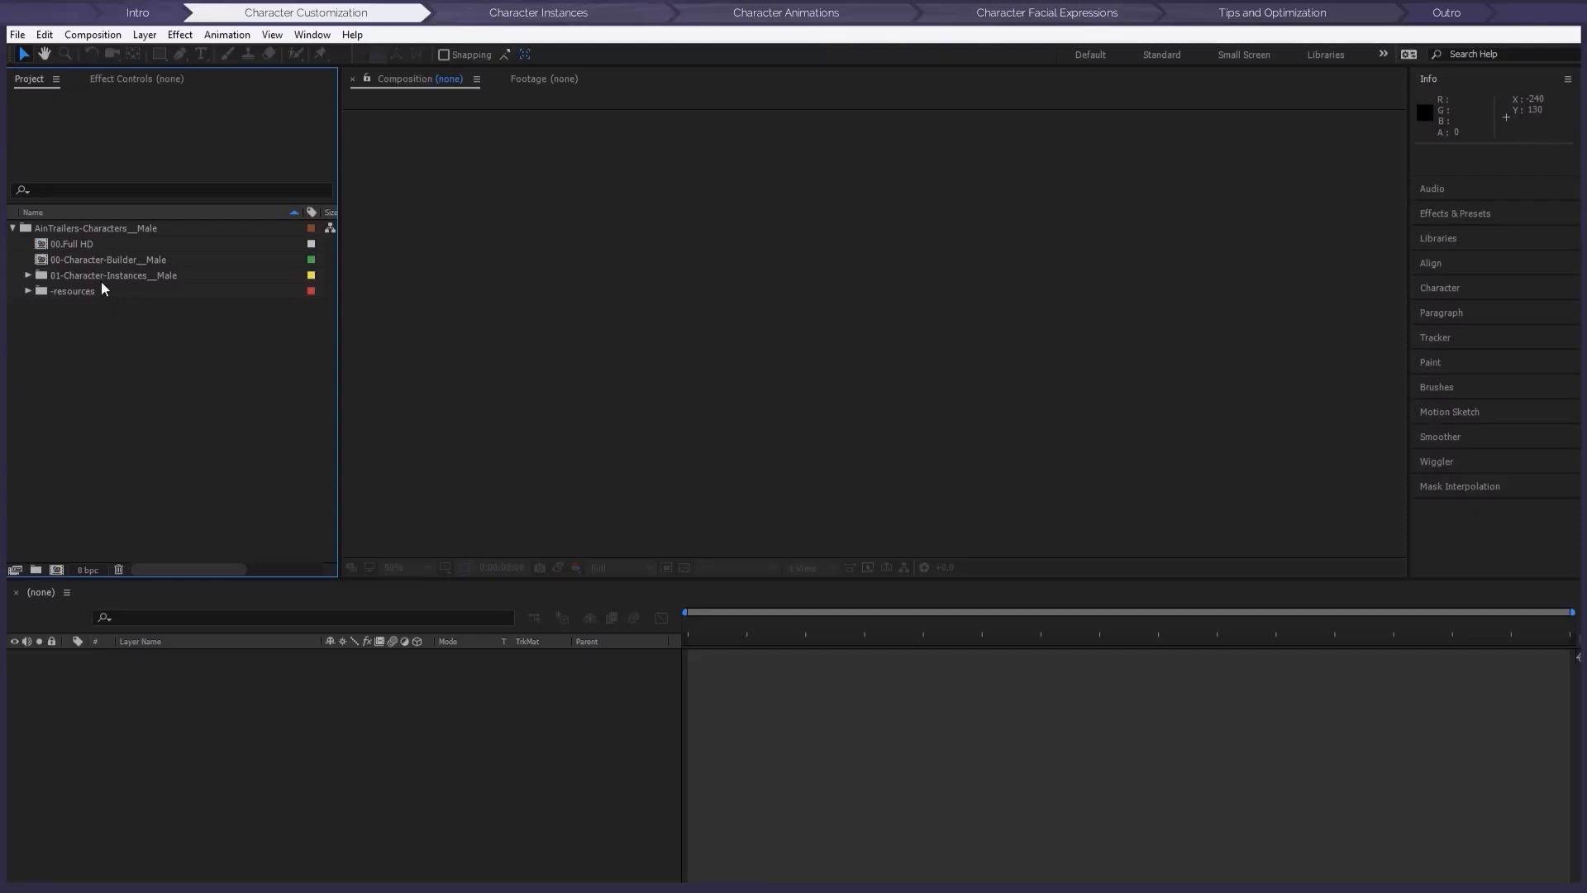
Step: Open the 00.Full HD composition, add Character-Instance__Male-01 to it and move the character to position 1264, 540
{"action": "left_click", "coordinate": [61, 245]}
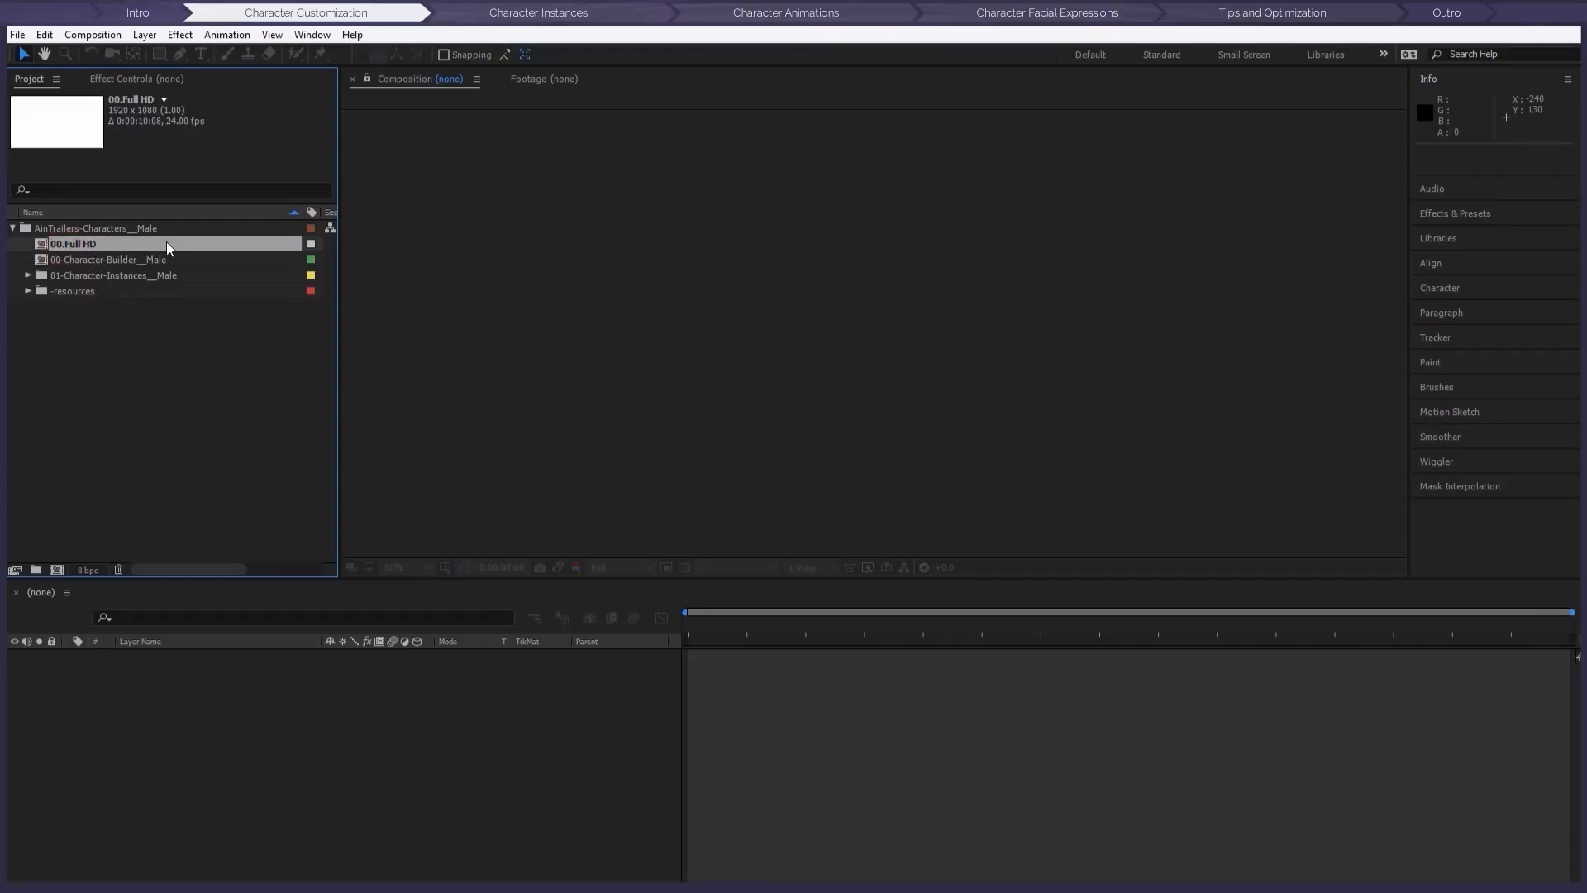
{"action": "double_click", "coordinate": [81, 244]}
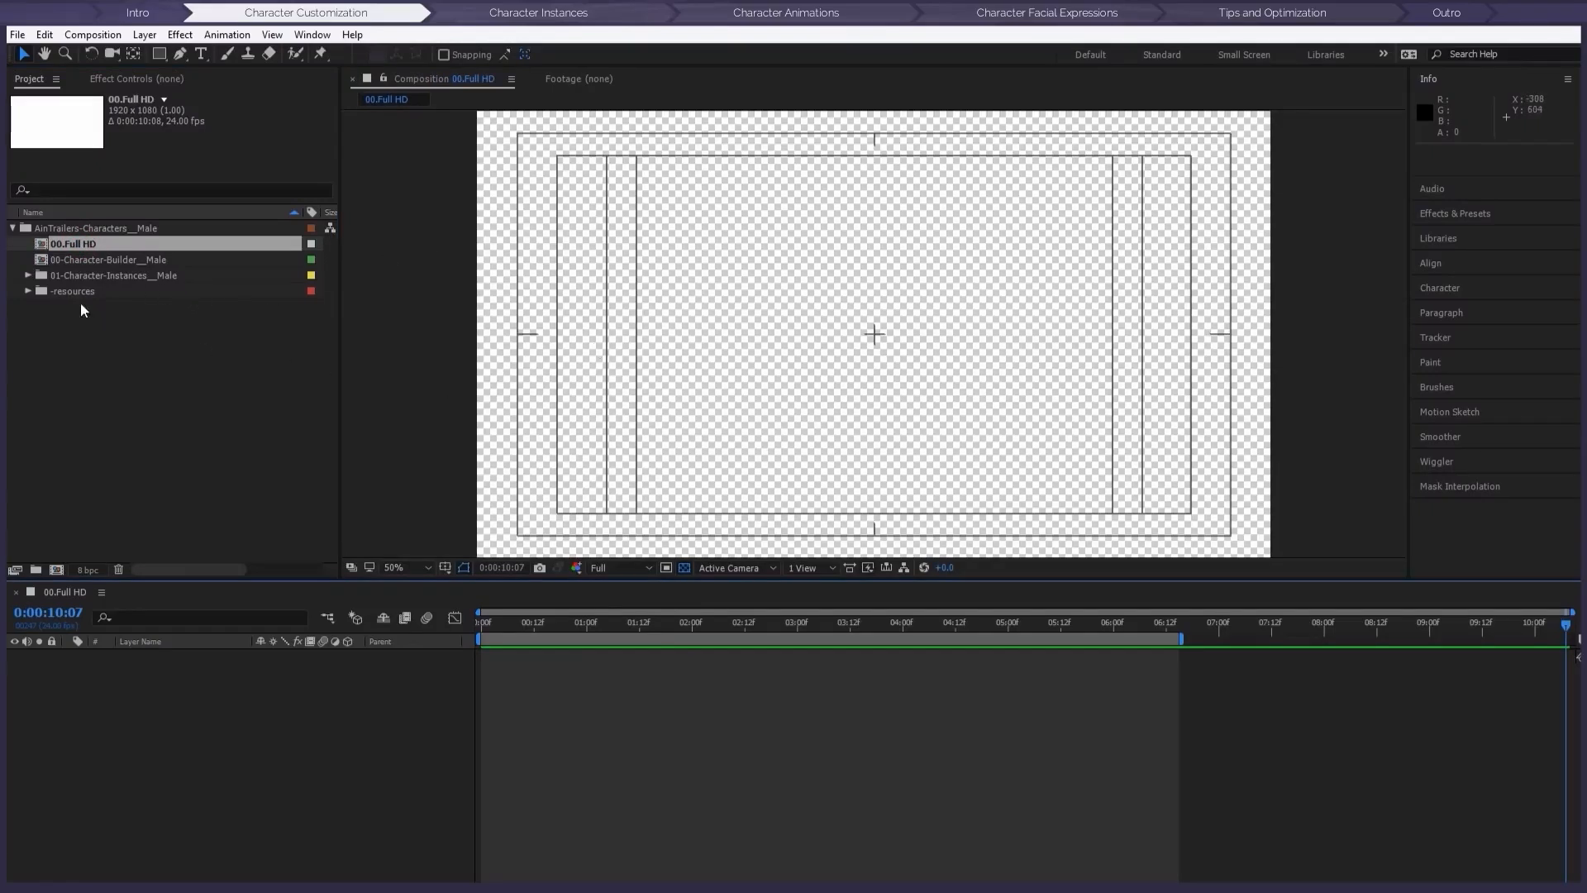
{"action": "left_click", "coordinate": [27, 275]}
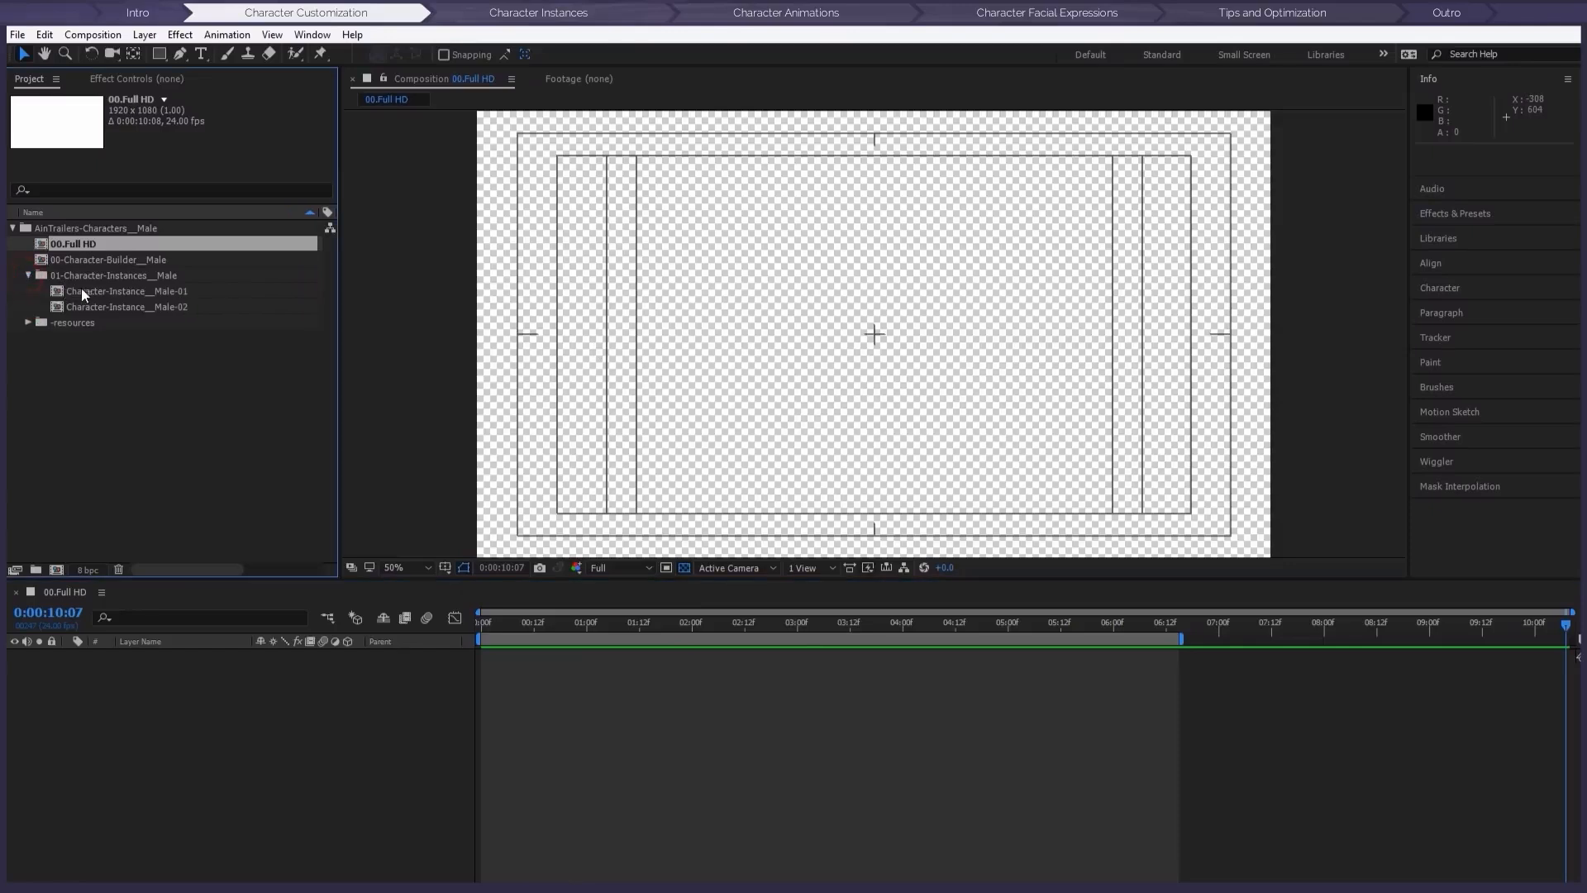
{"action": "left_click_drag", "start_coordinate": [106, 293], "coordinate": [280, 691]}
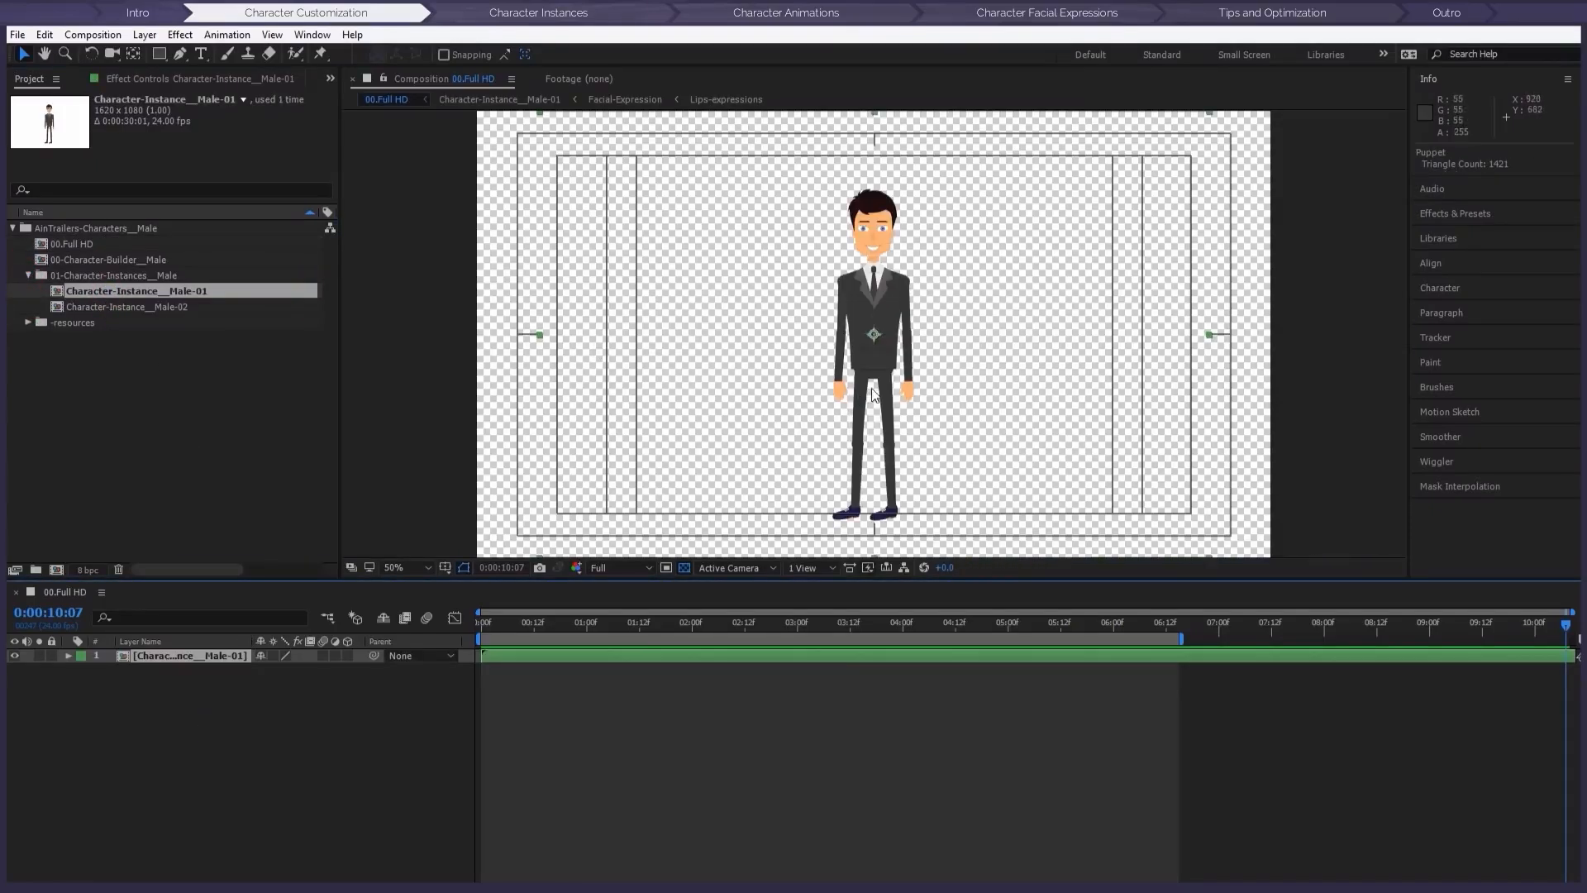
{"action": "left_click_drag", "start_coordinate": [872, 385], "coordinate": [976, 393]}
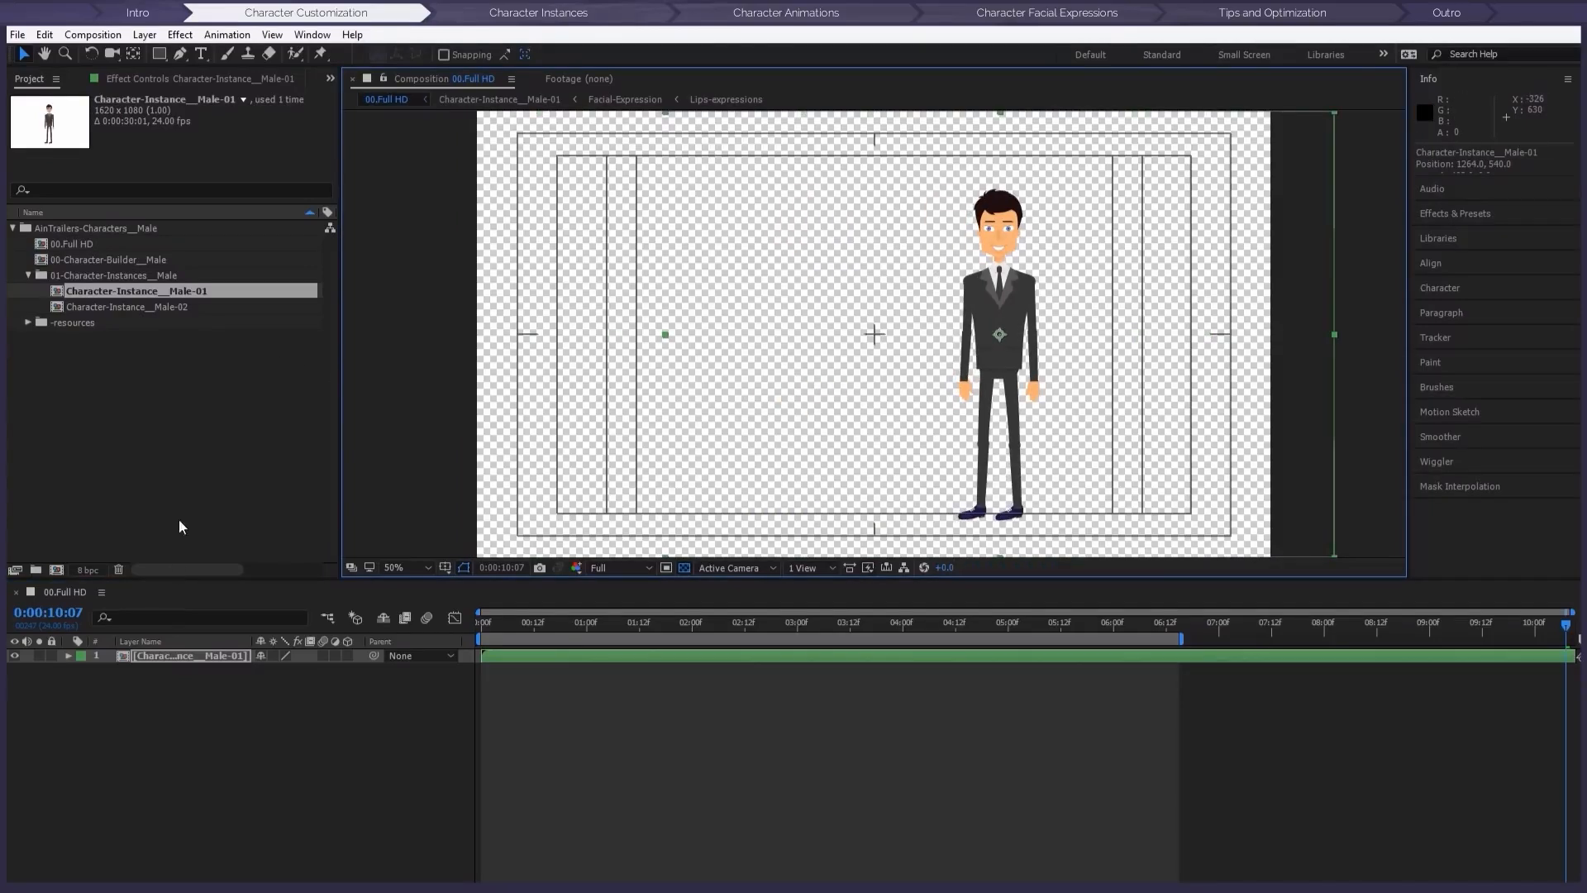
Step: Delete the character instance layer from 00.Full HD, collapse the instances folder and close the composition
{"action": "left_click", "coordinate": [185, 655]}
{"action": "key", "text": "Delete"}
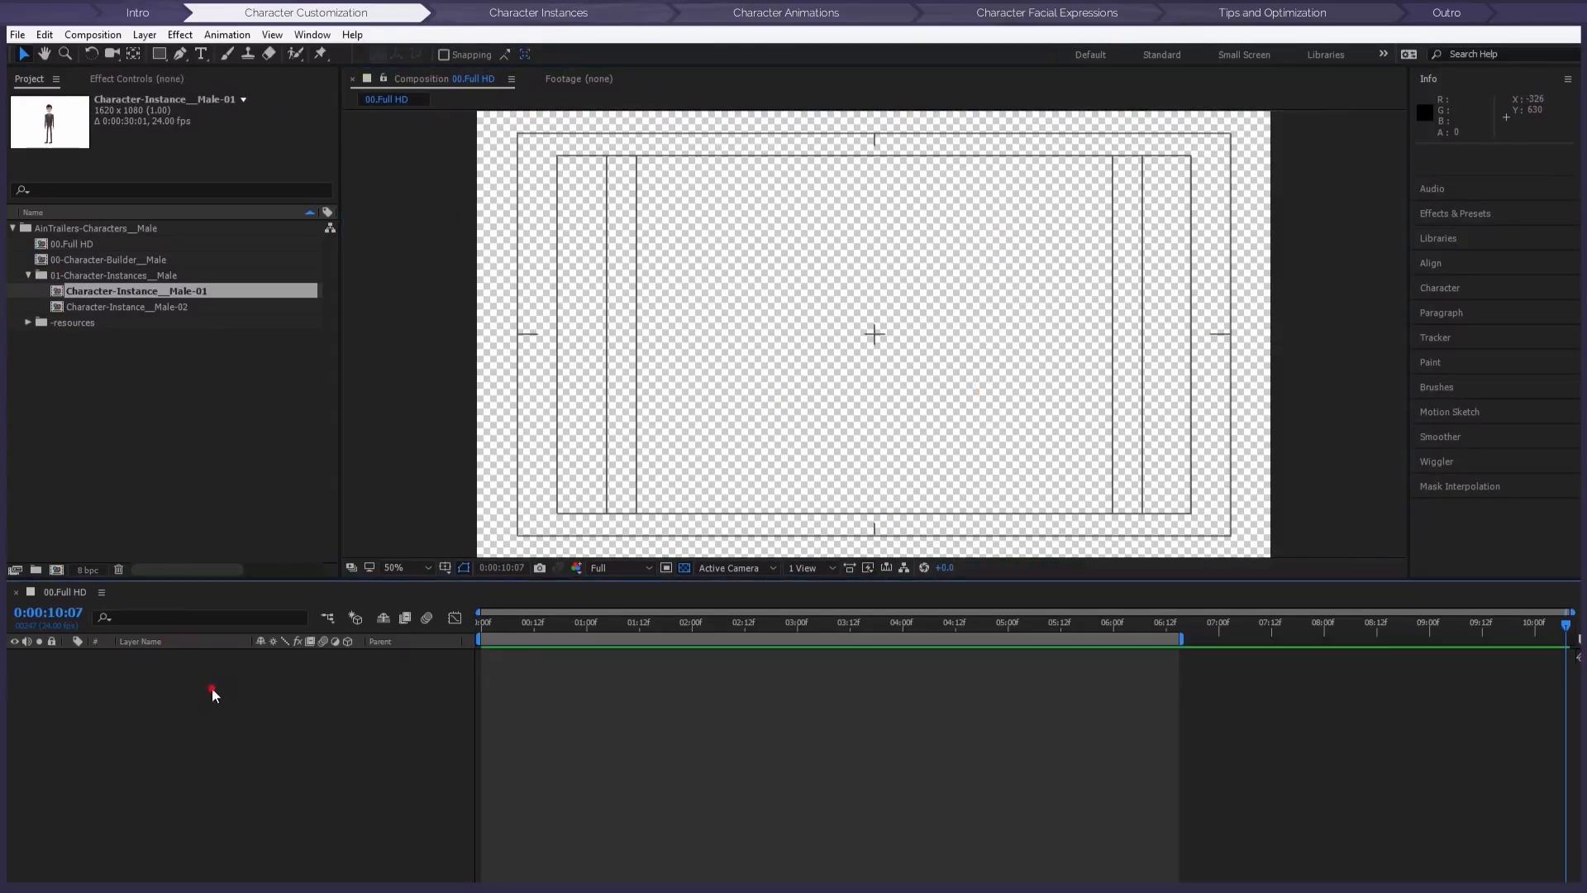
{"action": "left_click", "coordinate": [212, 688]}
{"action": "left_click", "coordinate": [28, 275]}
{"action": "left_click", "coordinate": [122, 342]}
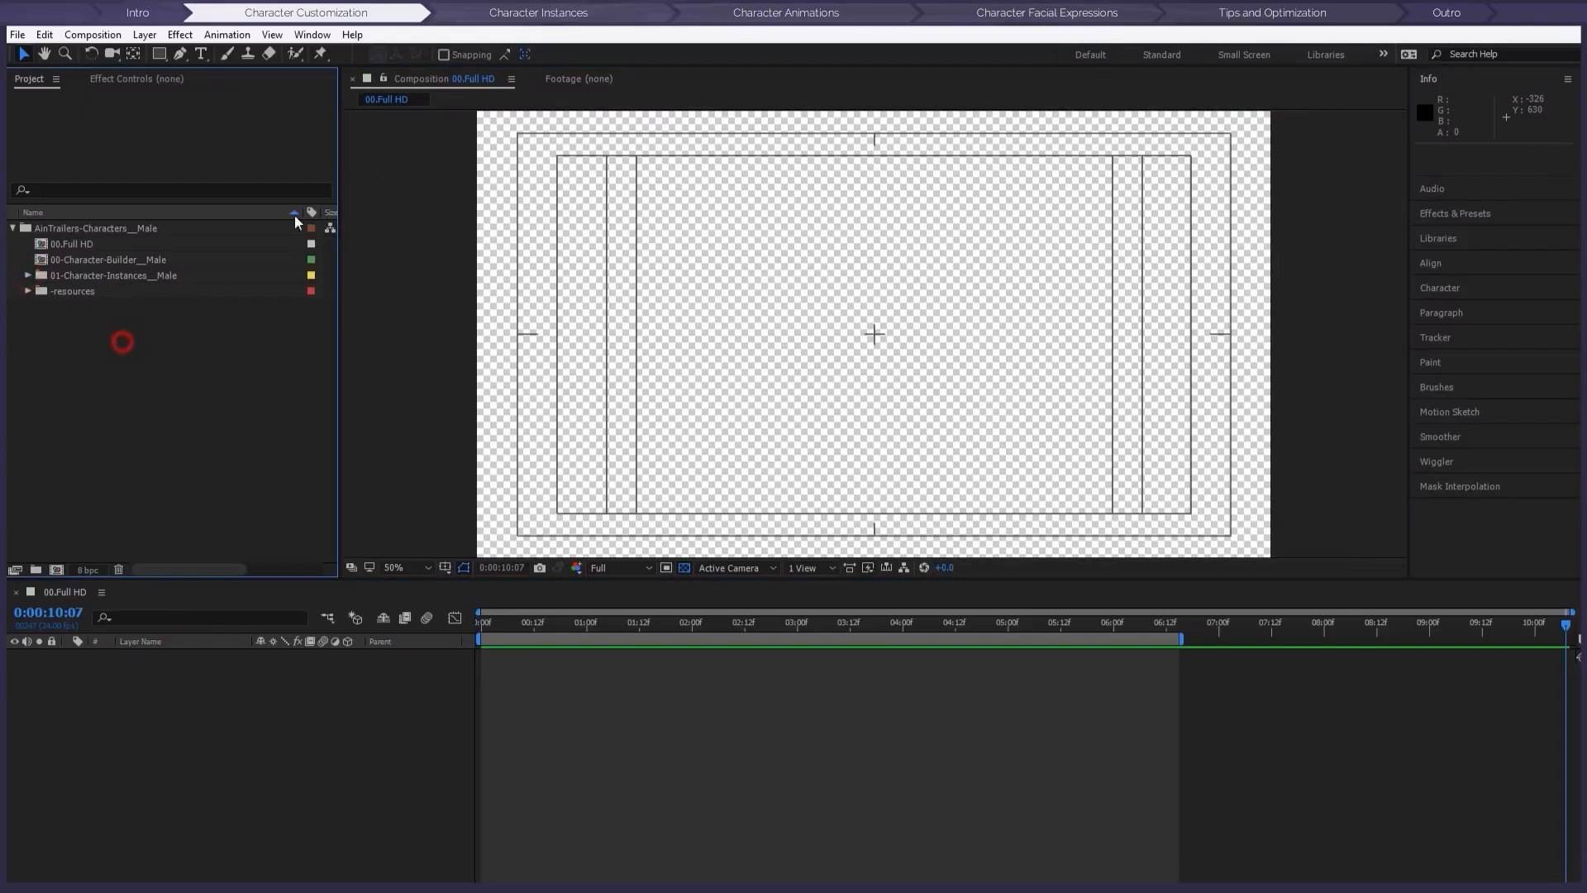
{"action": "right_click", "coordinate": [471, 80]}
{"action": "left_click", "coordinate": [480, 169]}
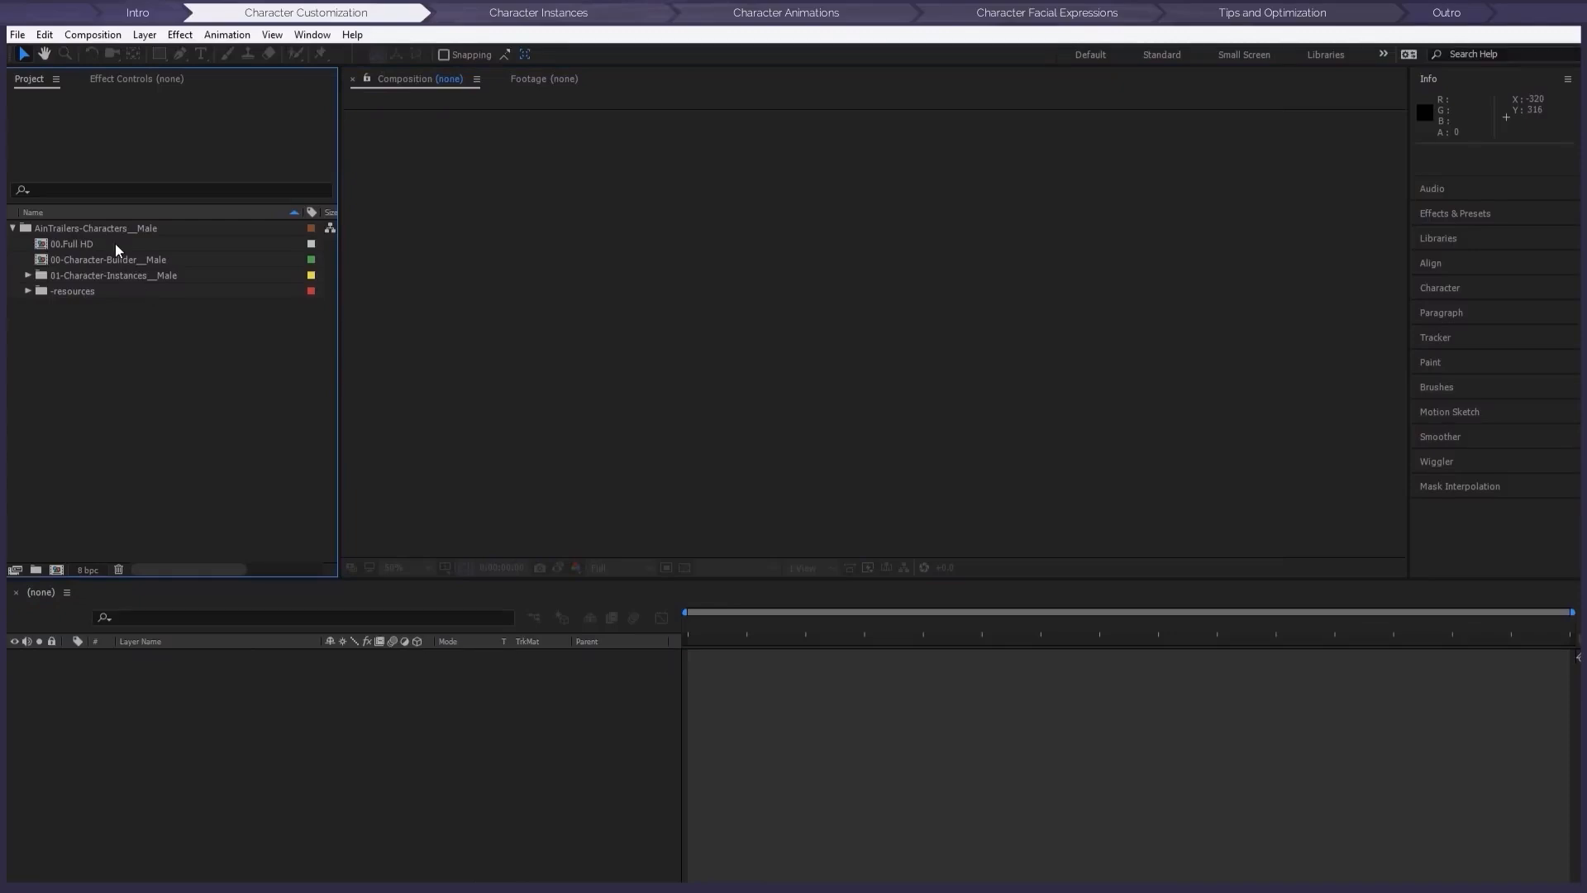
Step: Open the 00-Character-Builder__Male composition and show the effect controls of the AinTrailers_Builder-Control__Male layer
{"action": "double_click", "coordinate": [128, 263]}
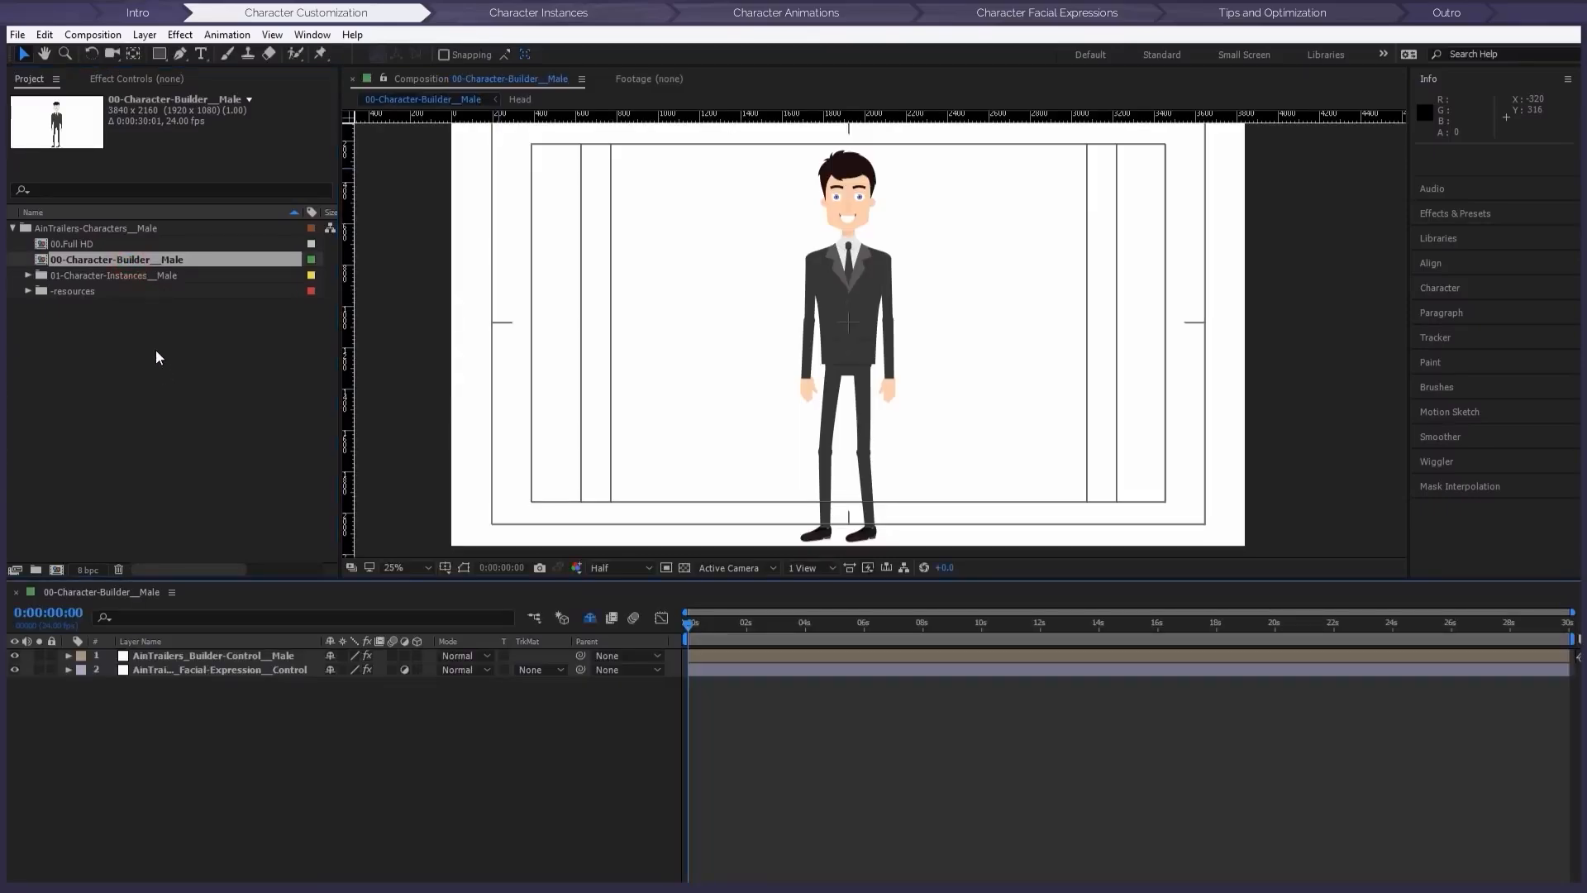
{"action": "left_click", "coordinate": [176, 656]}
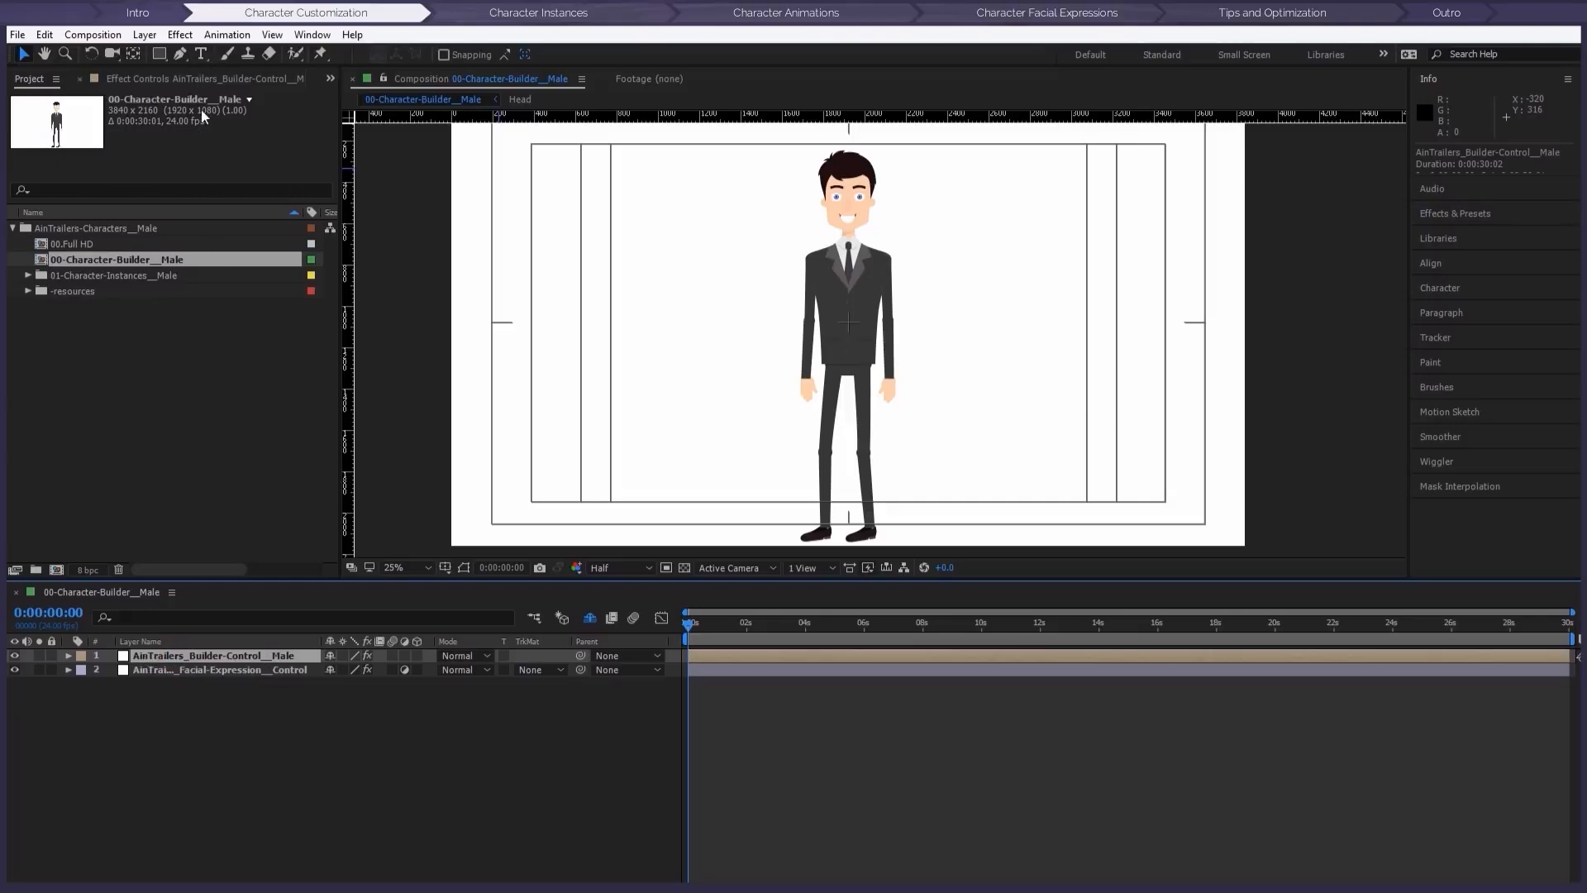
{"action": "left_click", "coordinate": [218, 79]}
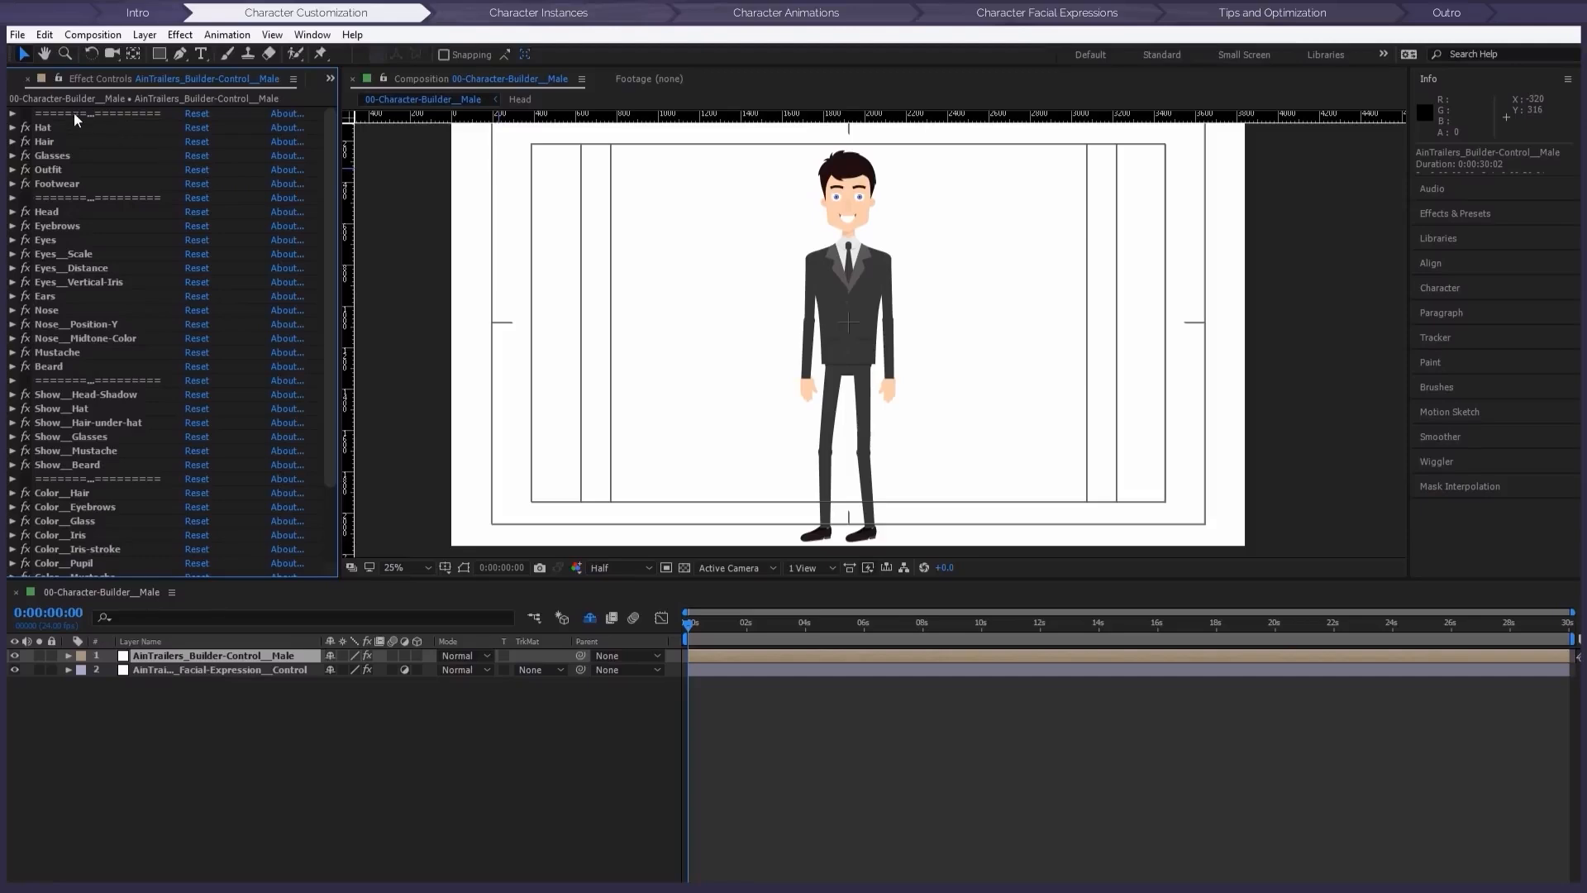
{"action": "scroll", "coordinate": [76, 313], "scroll_direction": "down", "scroll_amount": 3}
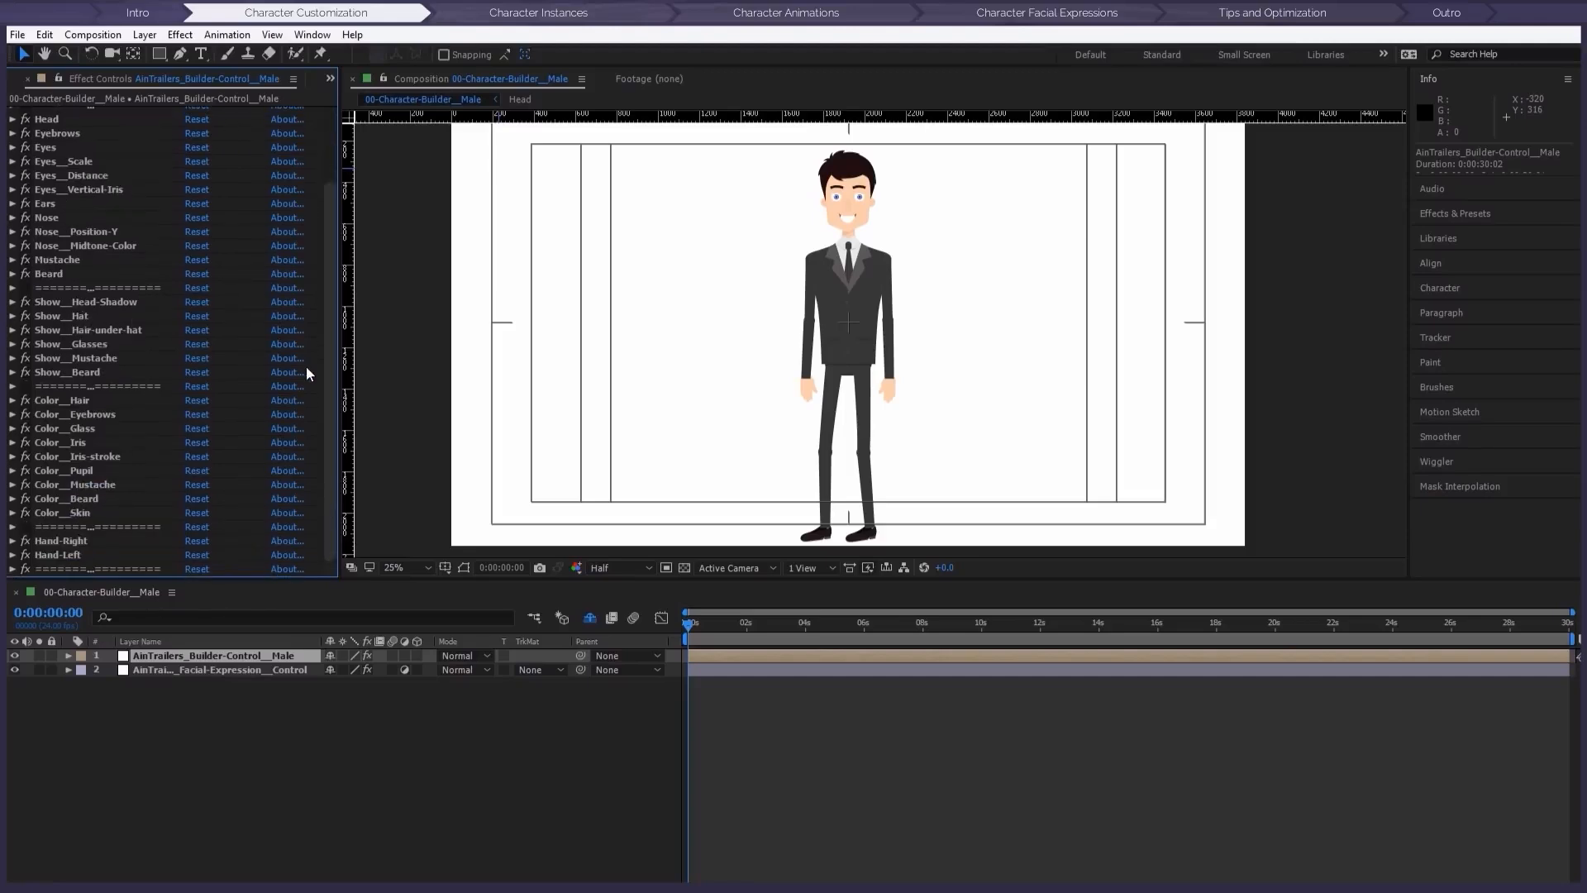
{"action": "left_click_drag", "start_coordinate": [327, 370], "coordinate": [332, 284]}
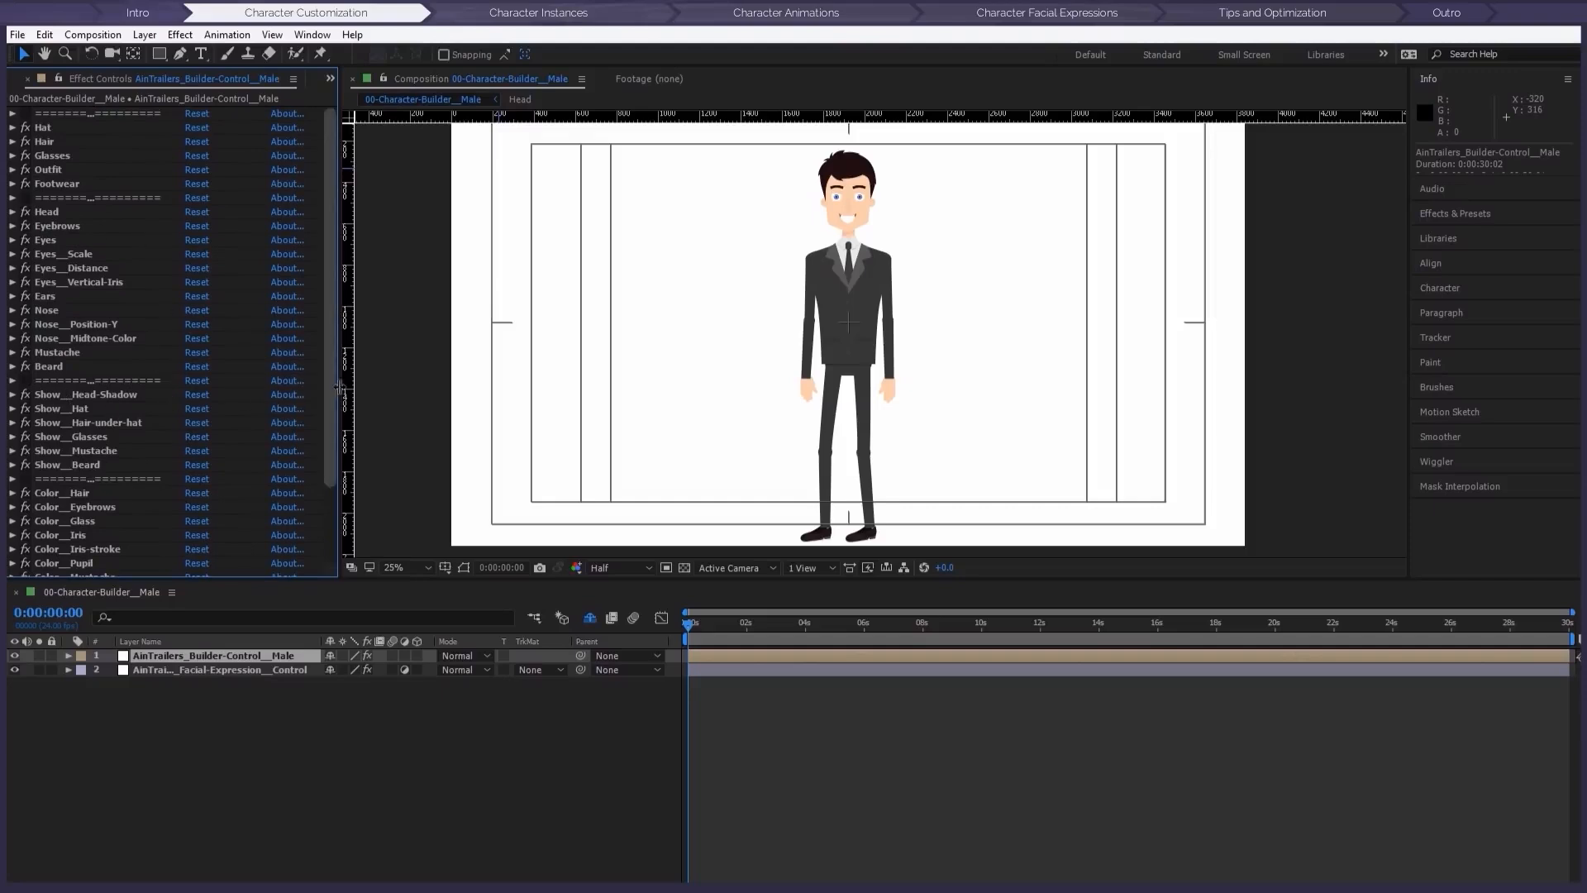
{"action": "scroll", "coordinate": [331, 423], "scroll_direction": "down", "scroll_amount": 3}
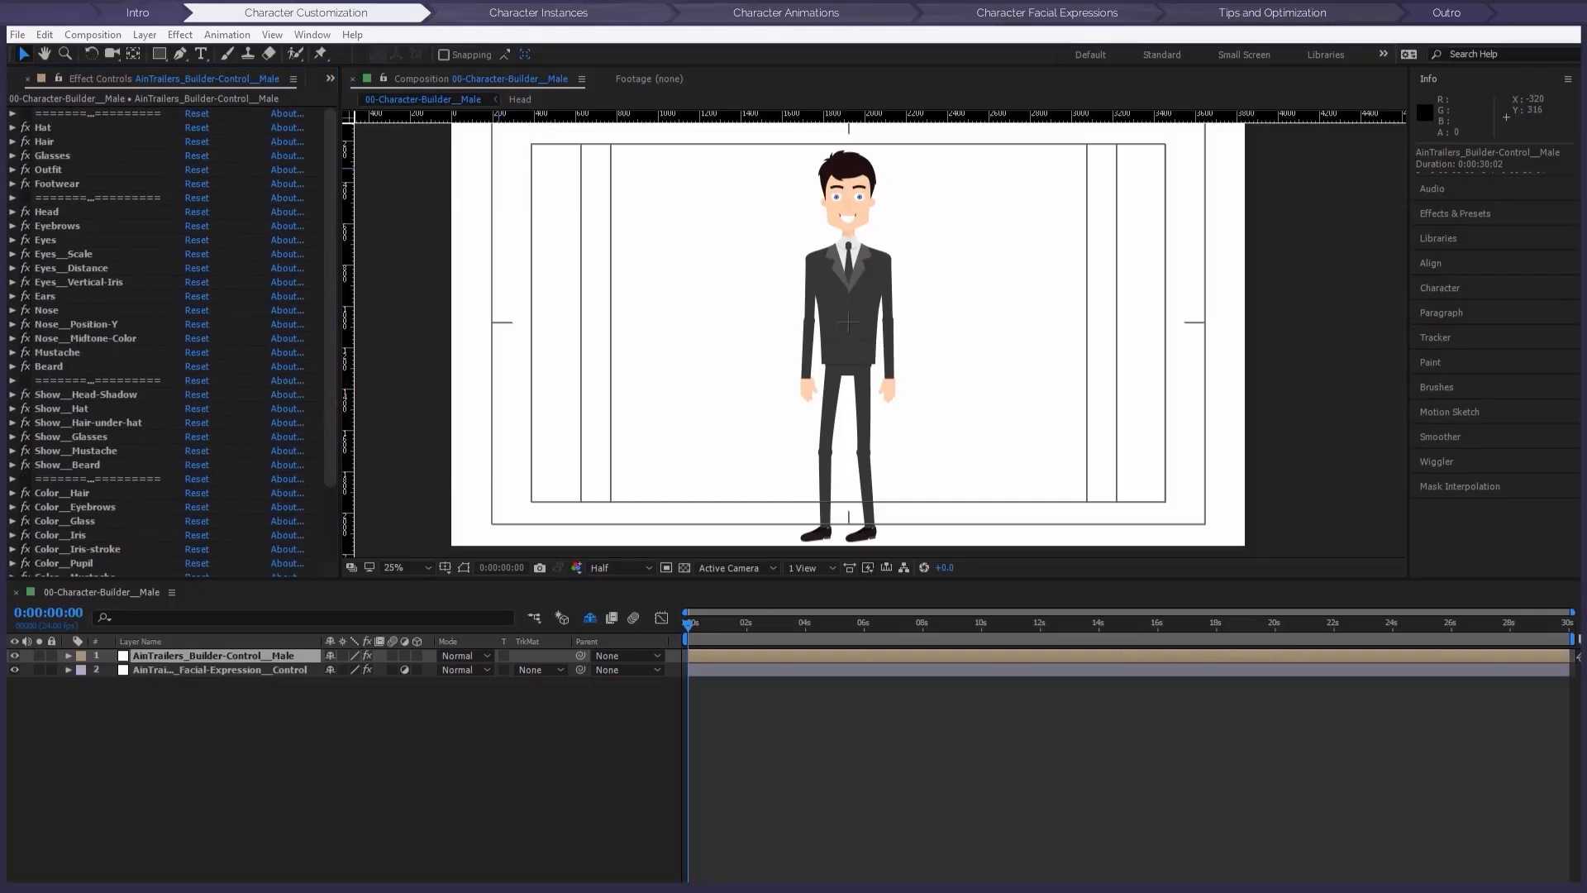
Step: In File Explorer, open 01-Male__components-list.png from the 01-Characters folder inside 02-Element-Guides-(Help)
{"action": "left_click_drag", "start_coordinate": [6, 131], "coordinate": [382, 131]}
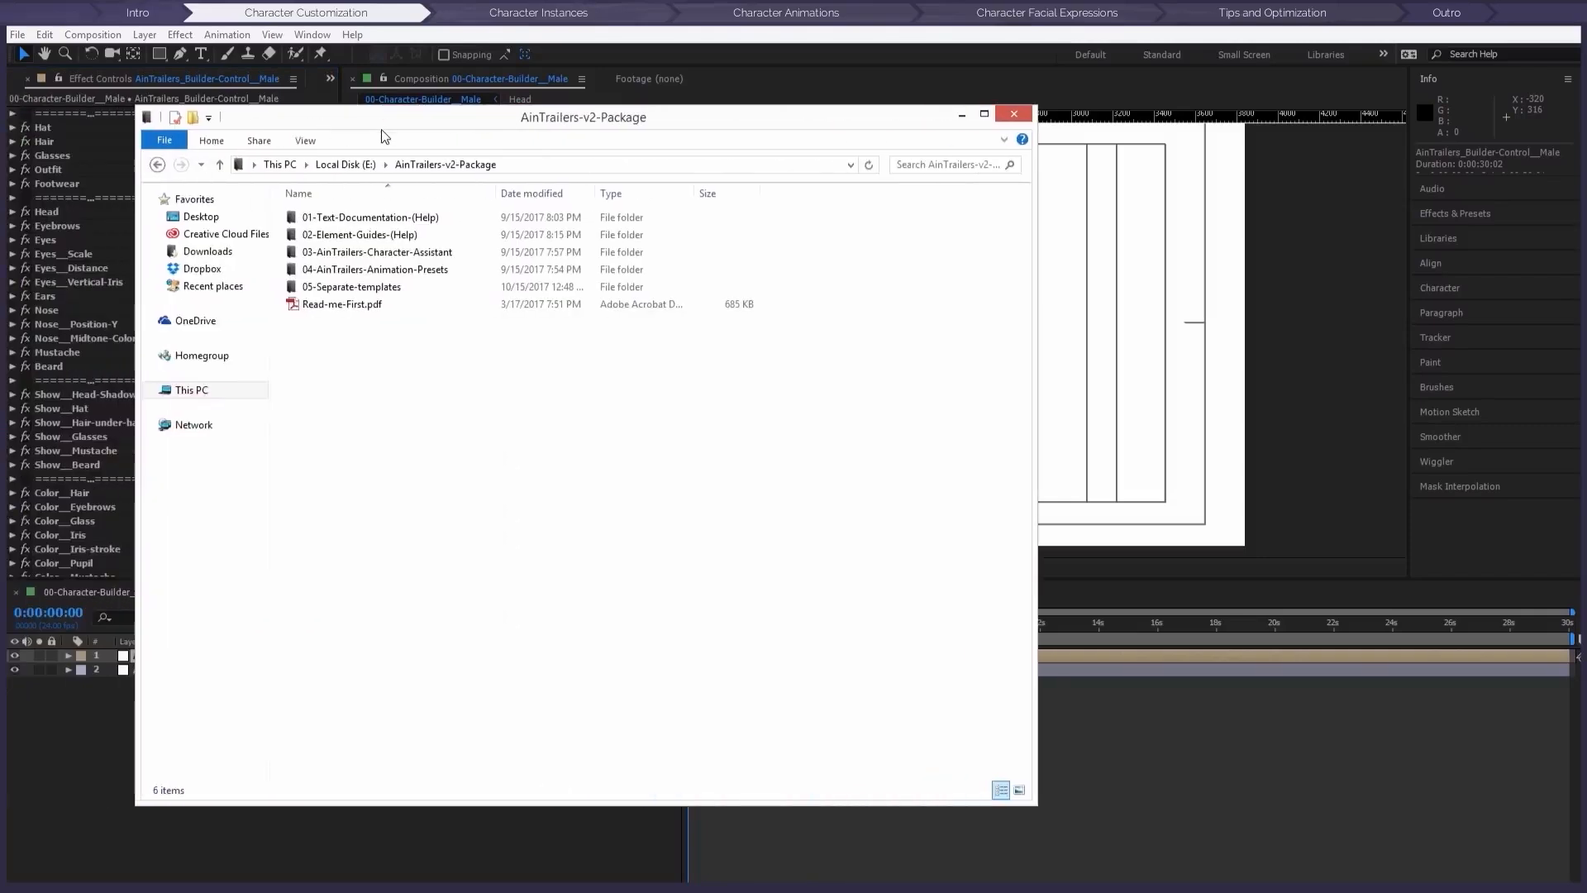
{"action": "left_click", "coordinate": [369, 237]}
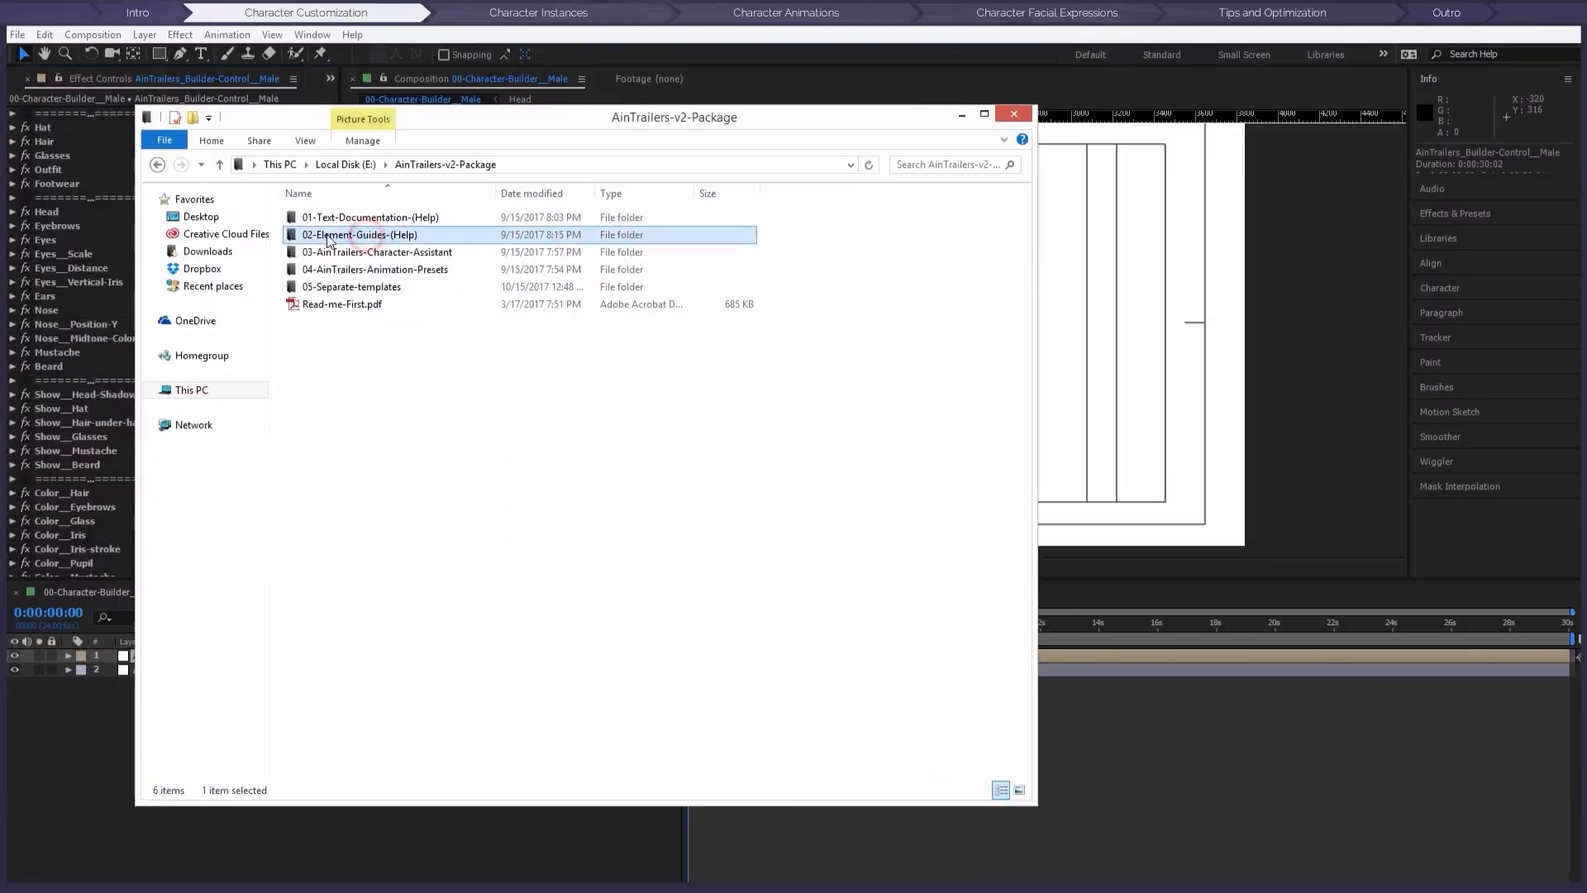
{"action": "double_click", "coordinate": [388, 235]}
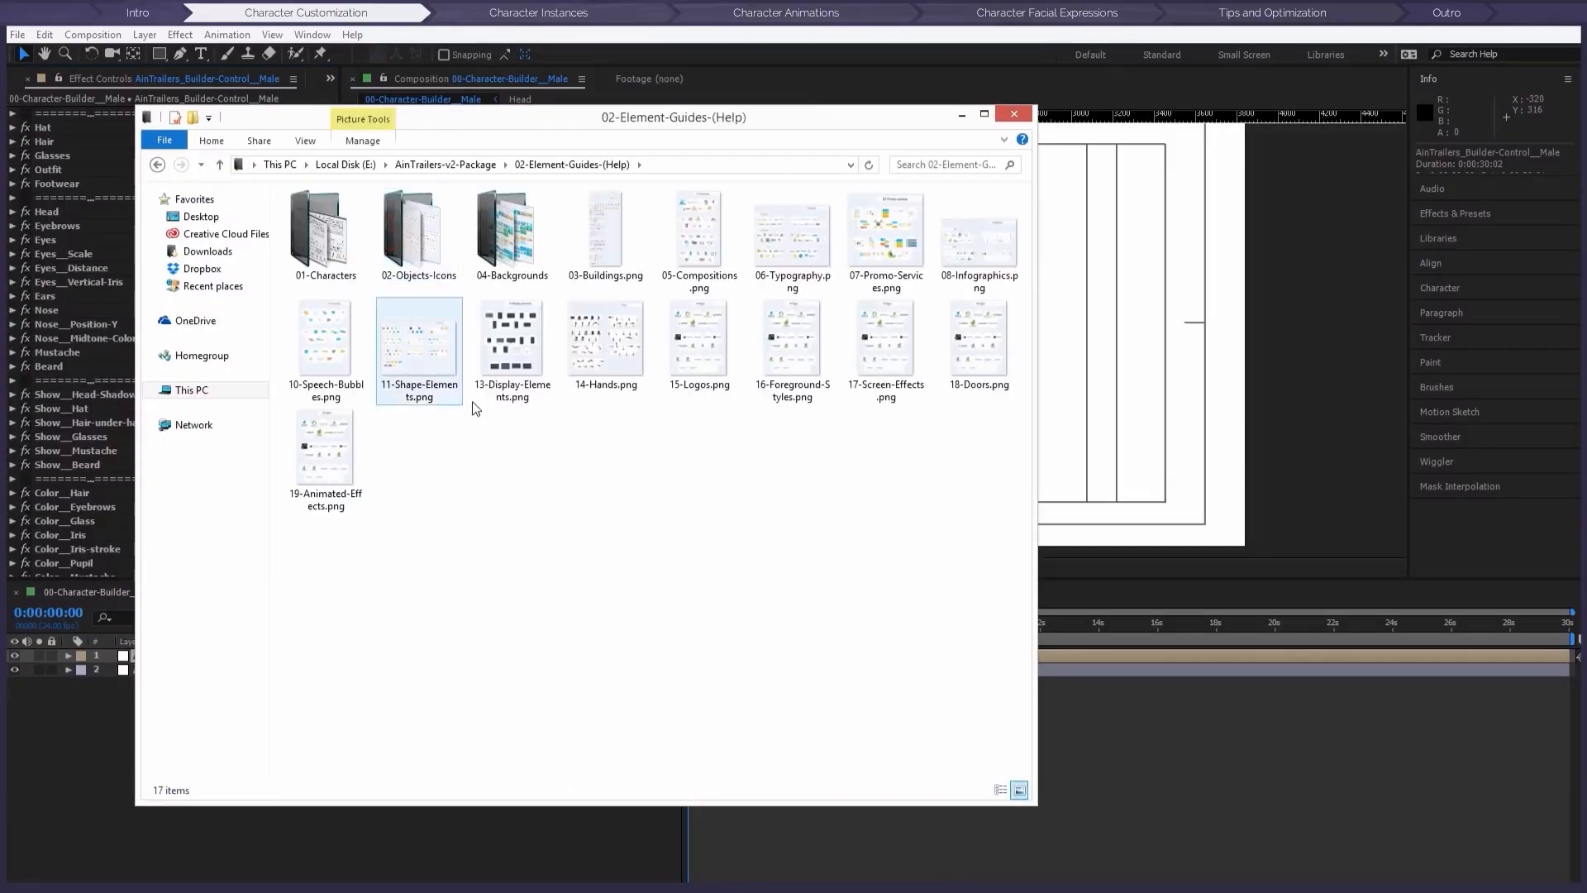
{"action": "double_click", "coordinate": [316, 240]}
{"action": "left_click", "coordinate": [513, 253]}
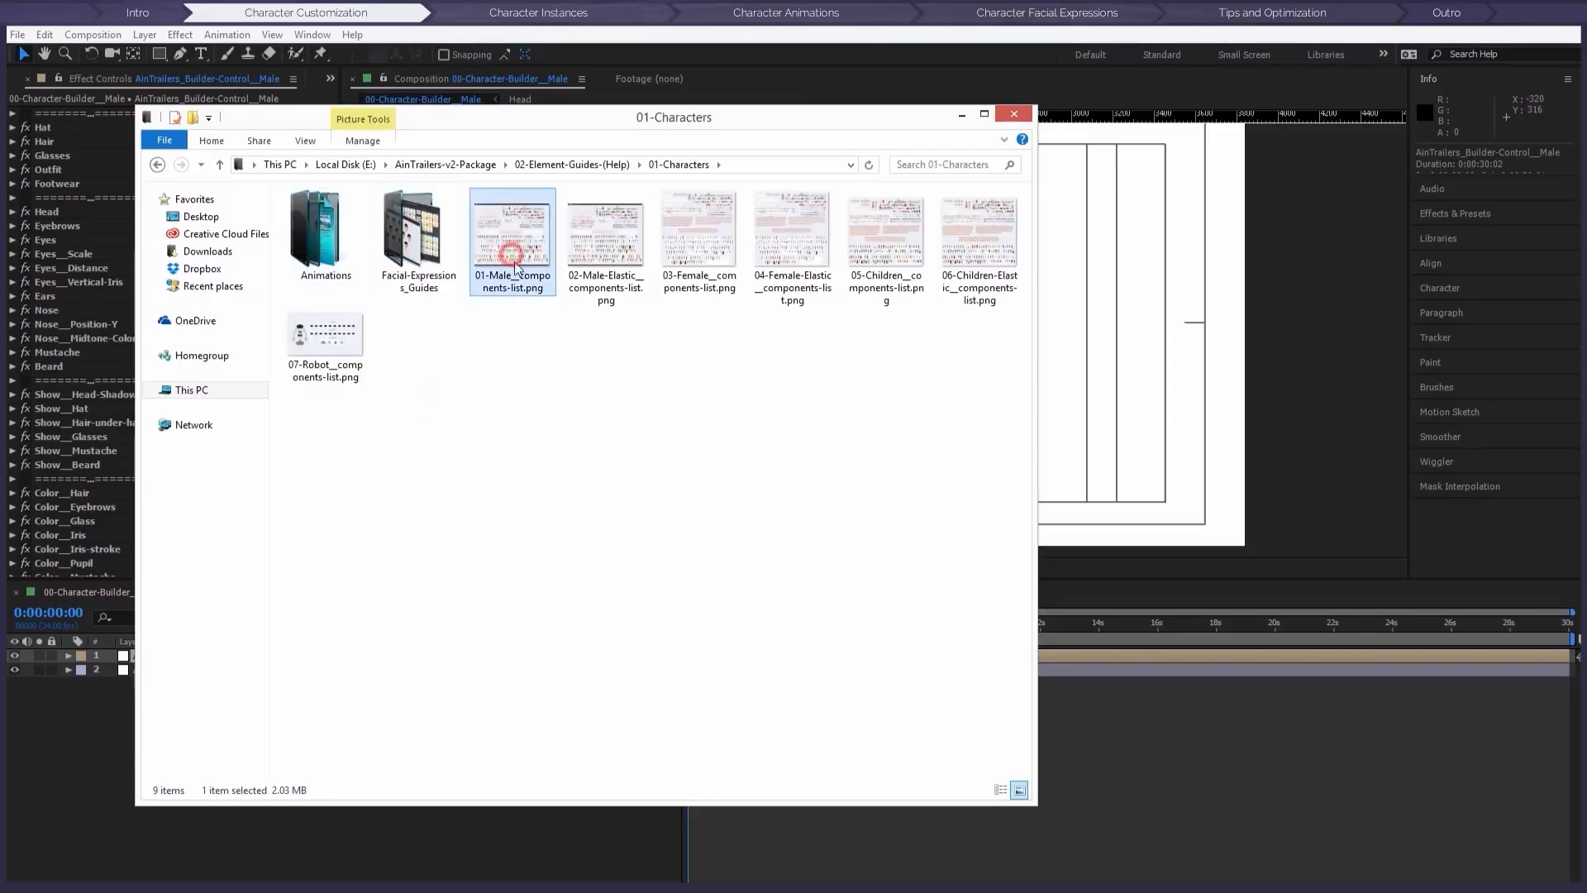
{"action": "left_click", "coordinate": [519, 252]}
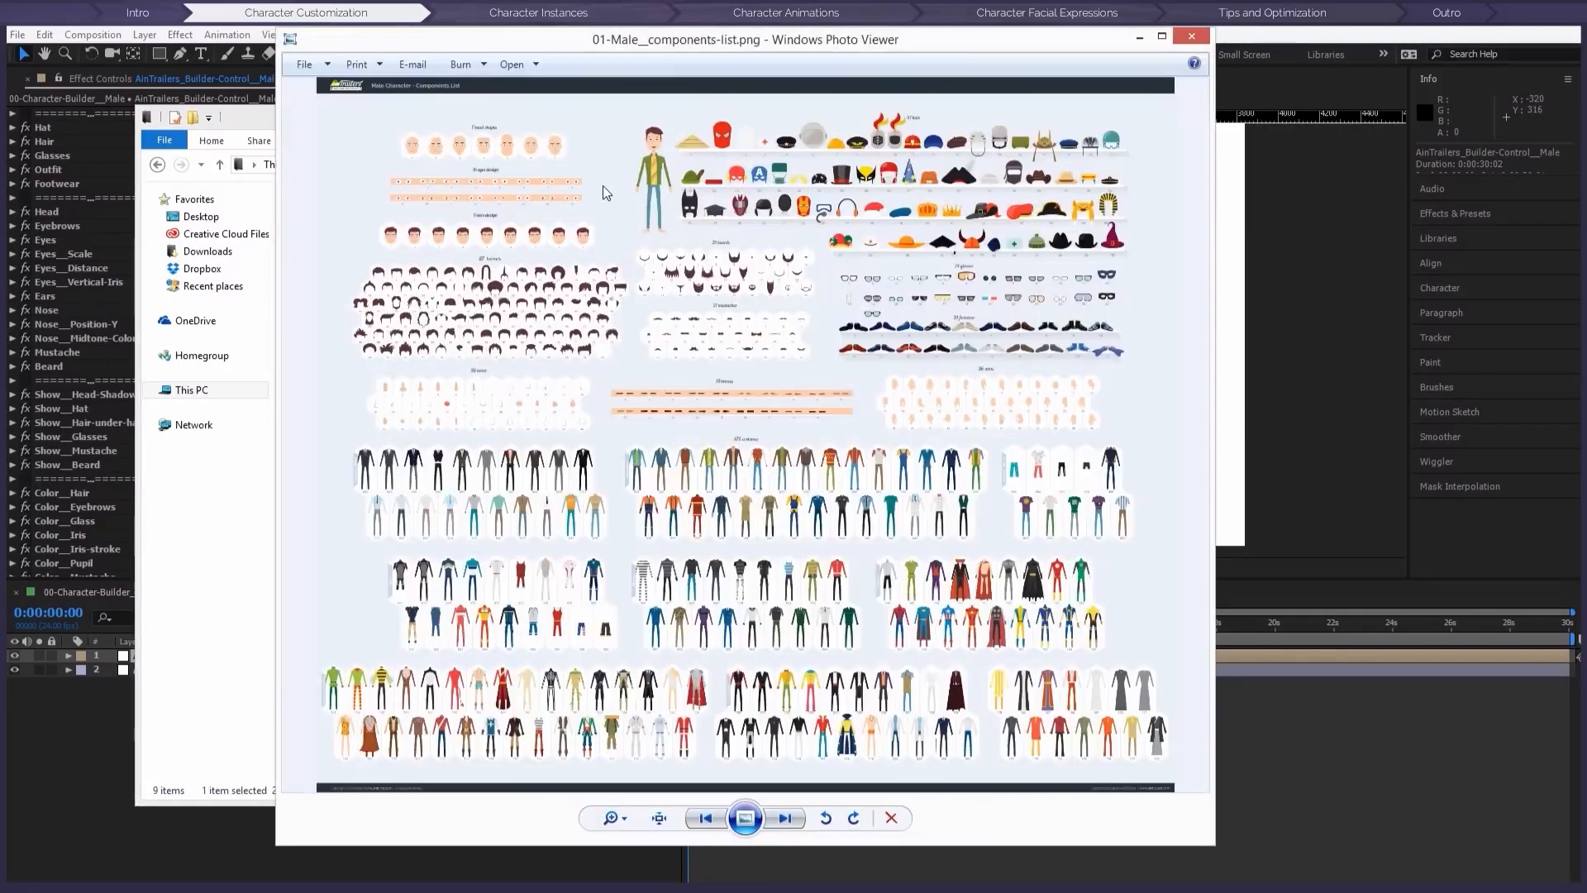
Step: Examine the numbered heads, haircuts, beards and costumes in the male components list, and close the image and its folder
{"action": "scroll", "coordinate": [577, 277], "scroll_direction": "up", "scroll_amount": 5}
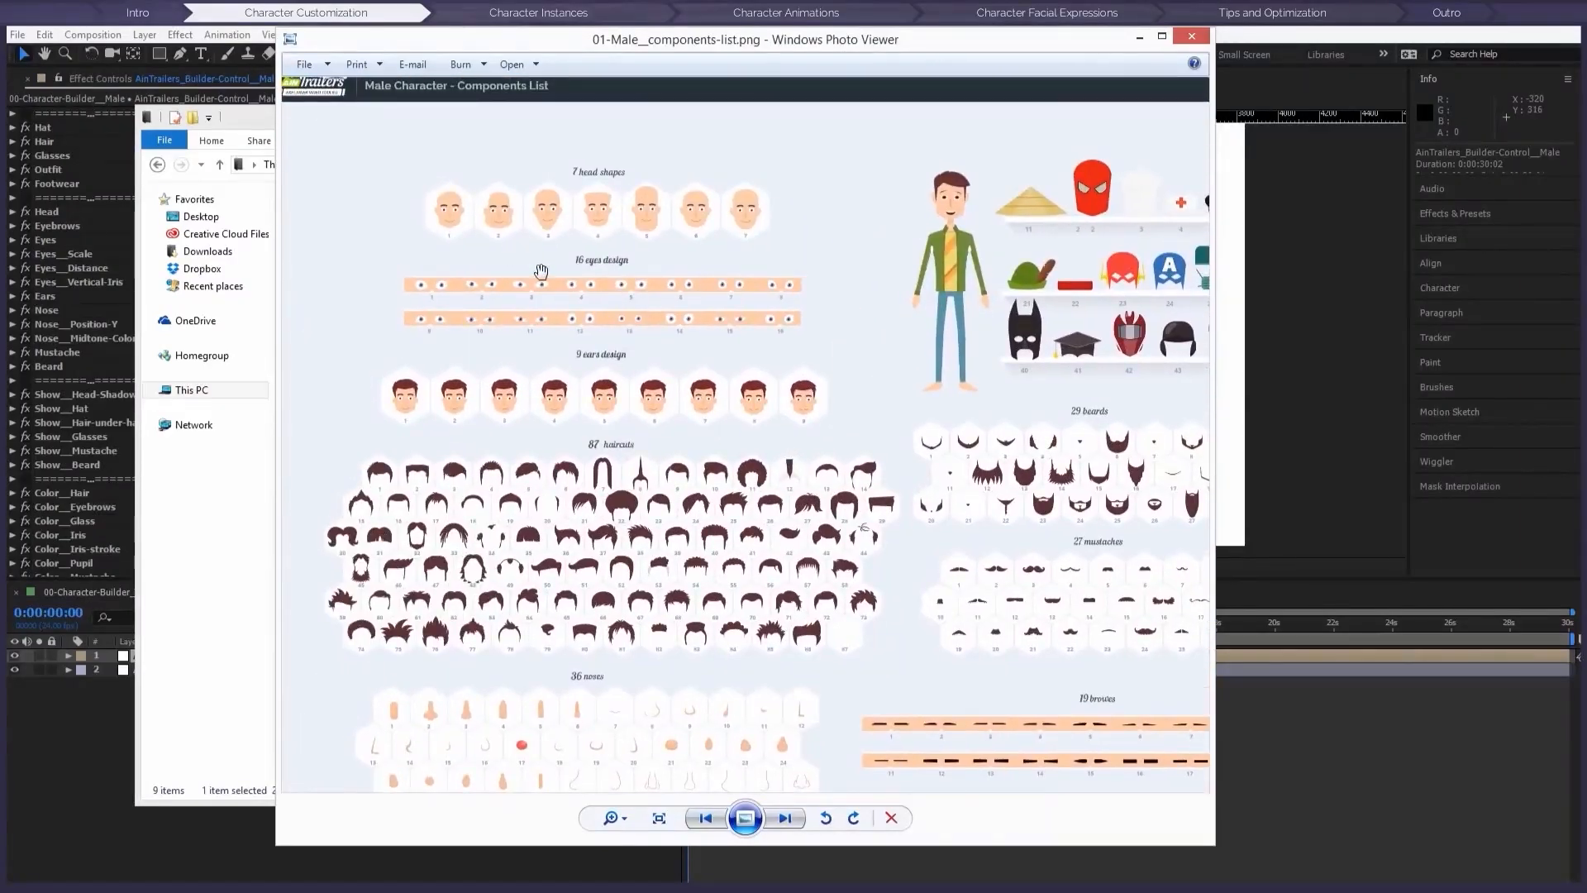
{"action": "left_click_drag", "start_coordinate": [610, 431], "coordinate": [610, 338]}
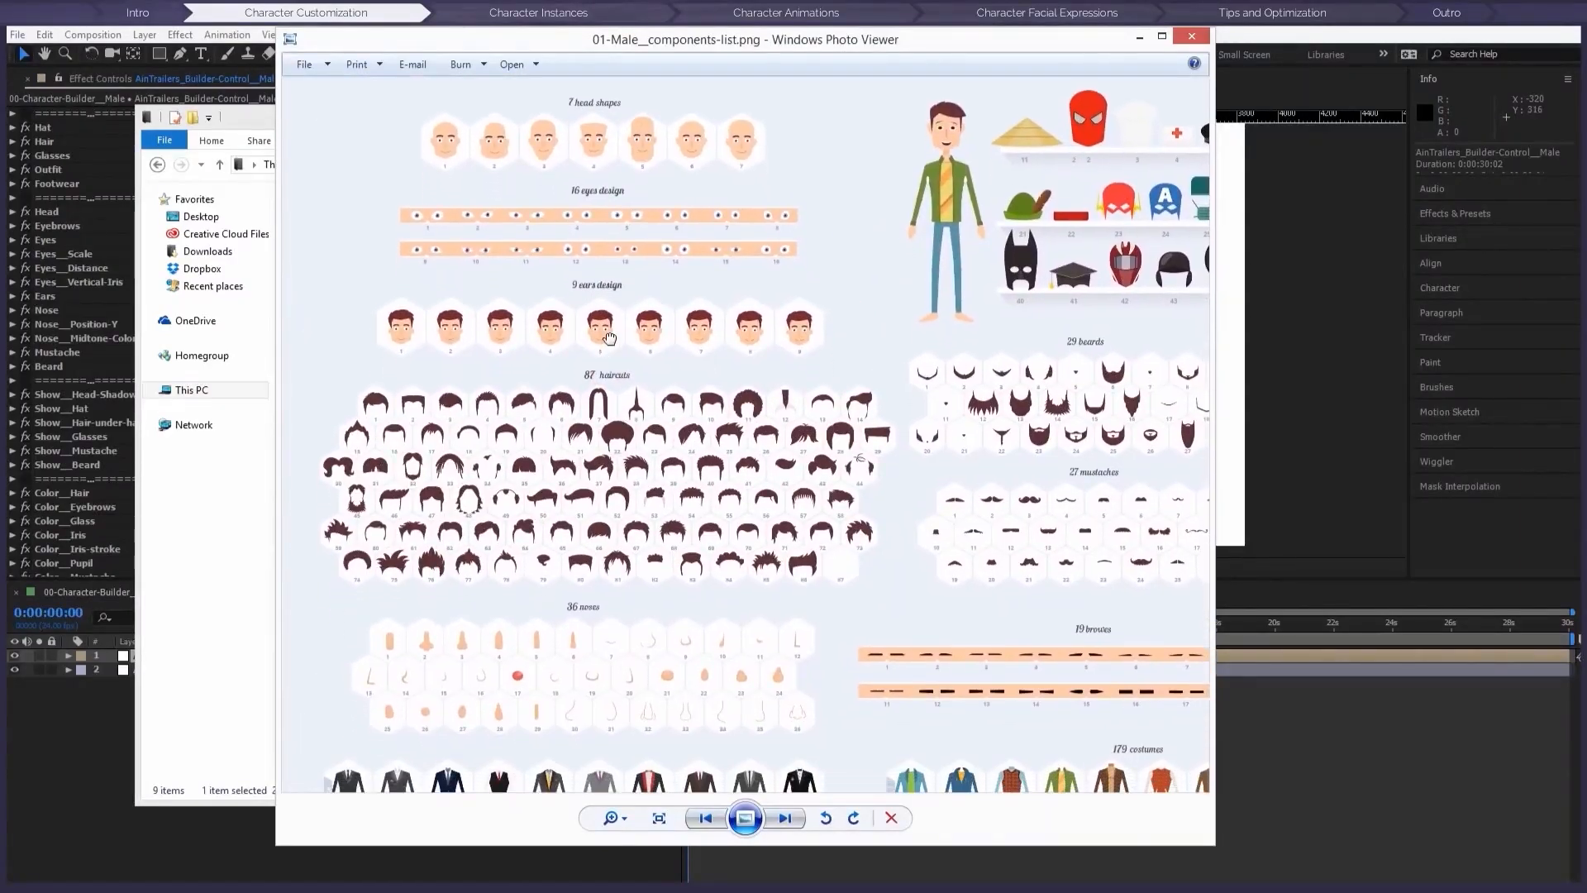
{"action": "left_click_drag", "start_coordinate": [691, 577], "coordinate": [571, 566]}
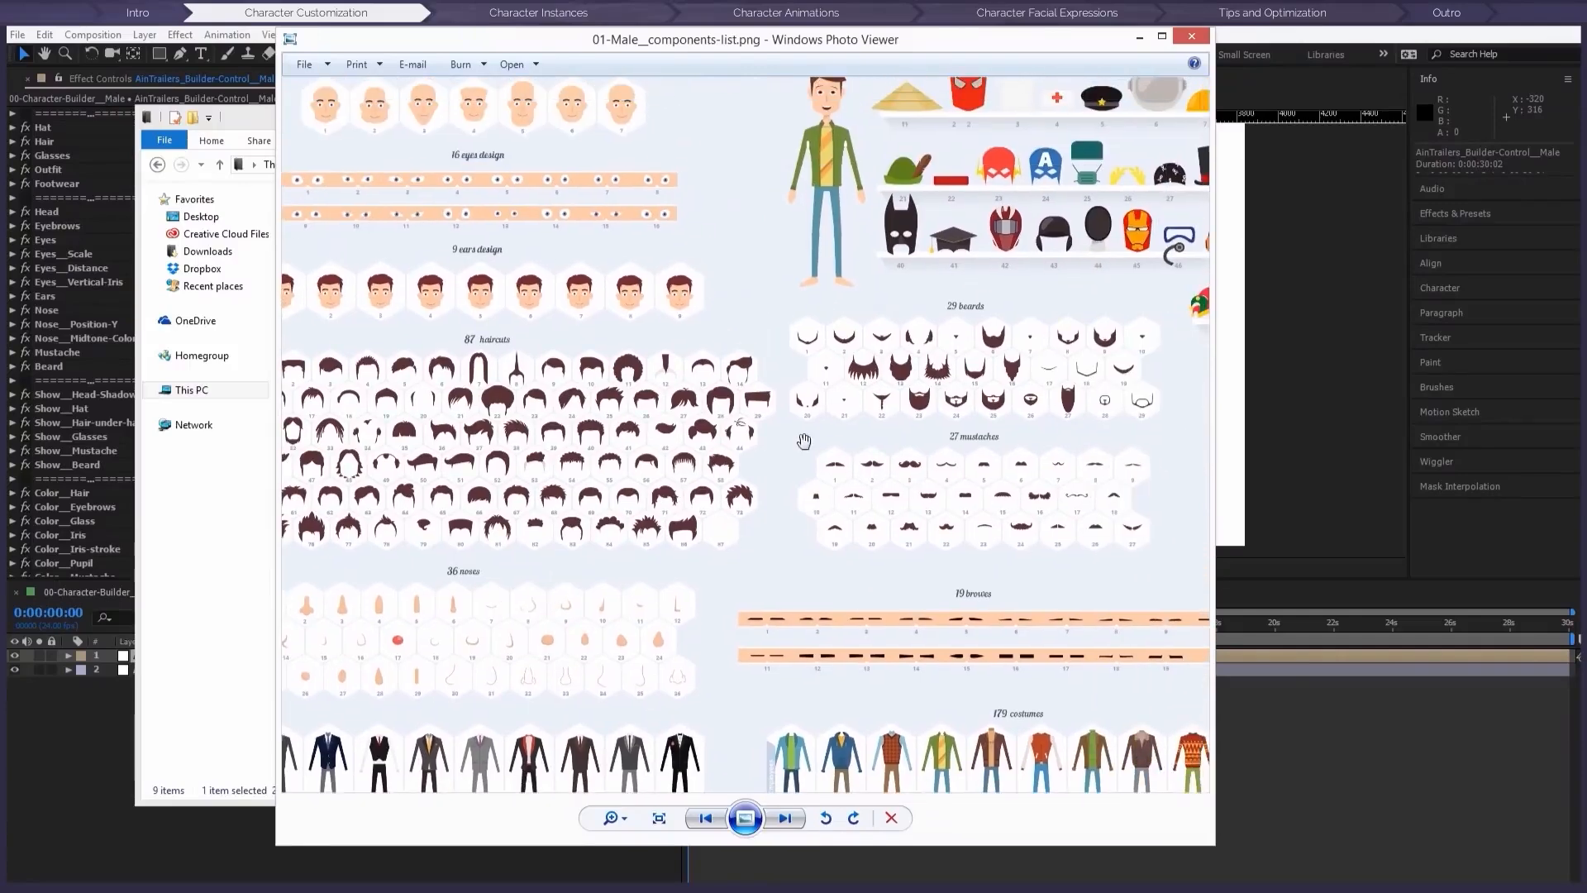
{"action": "left_click_drag", "start_coordinate": [892, 321], "coordinate": [1066, 446]}
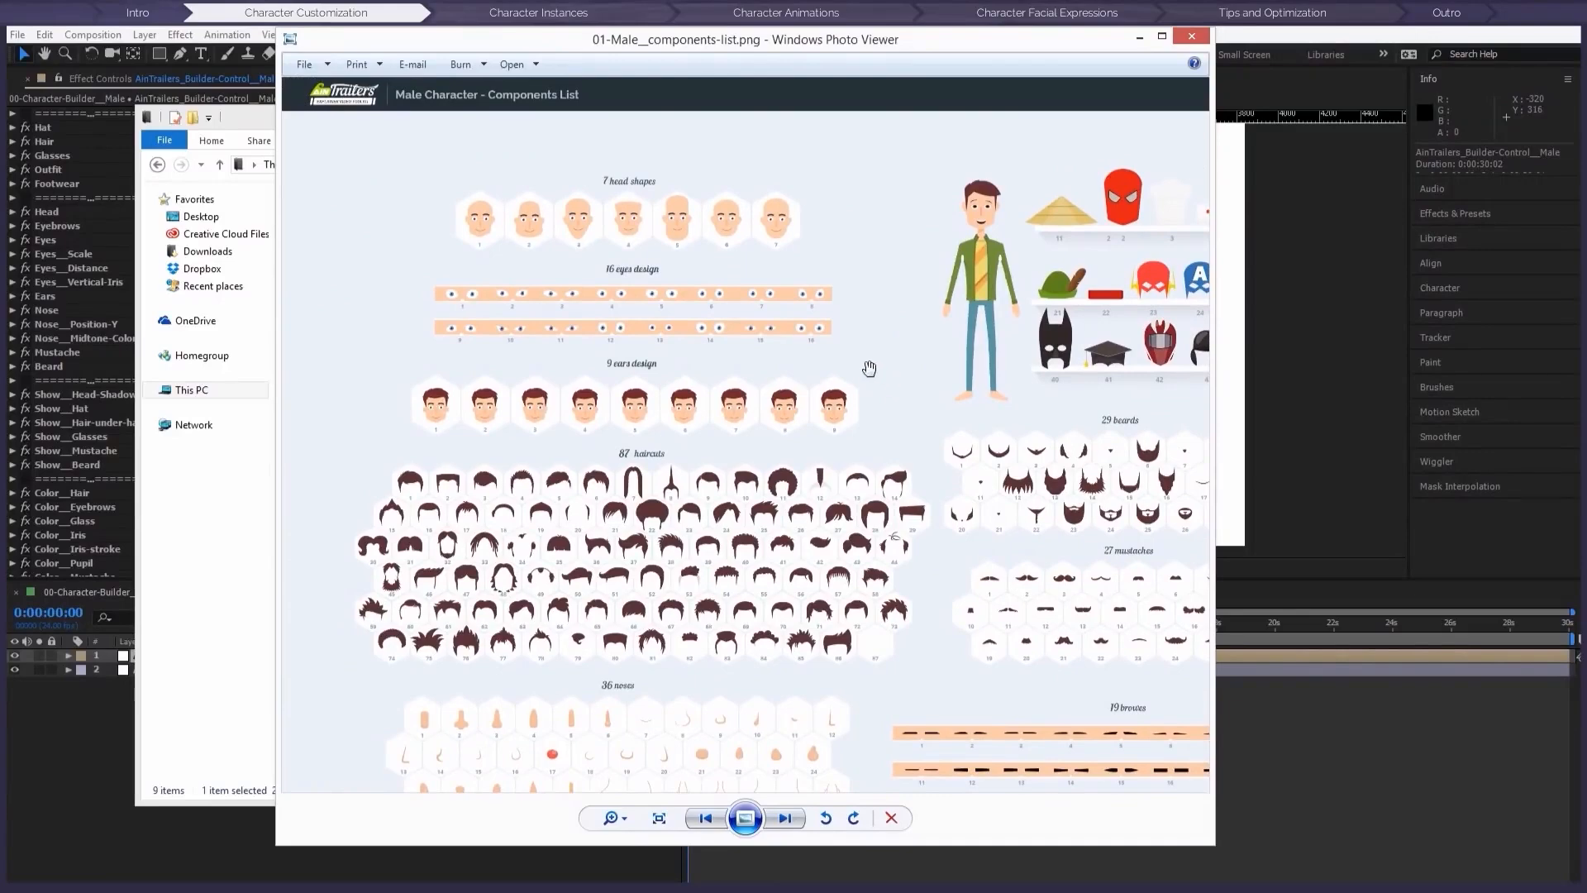
{"action": "left_click_drag", "start_coordinate": [843, 432], "coordinate": [862, 325]}
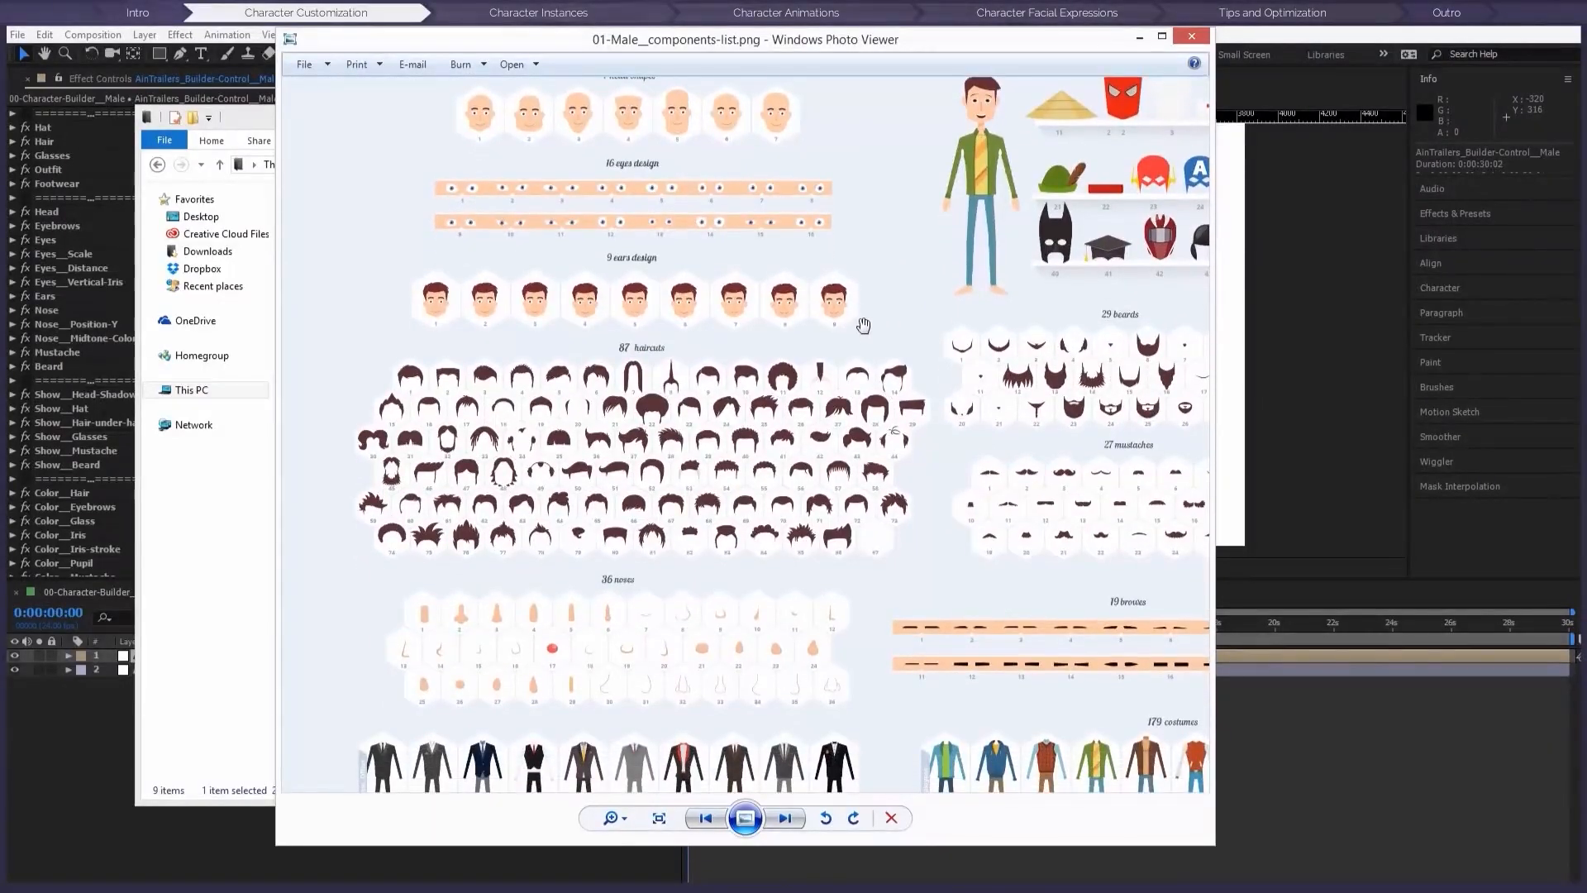
{"action": "left_click", "coordinate": [1191, 36]}
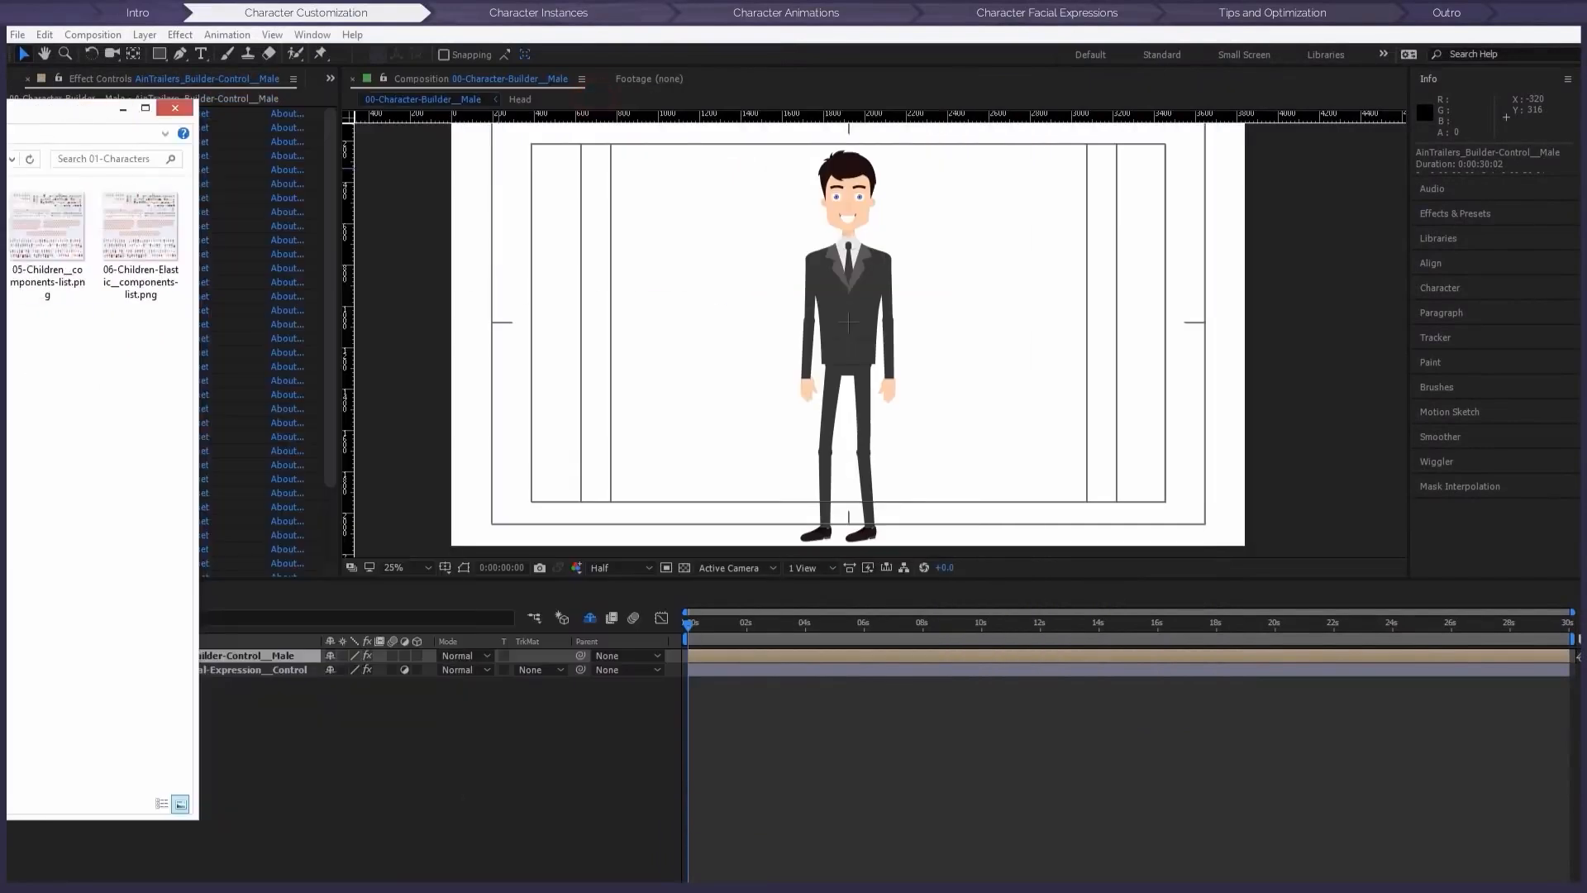
{"action": "left_click", "coordinate": [174, 108]}
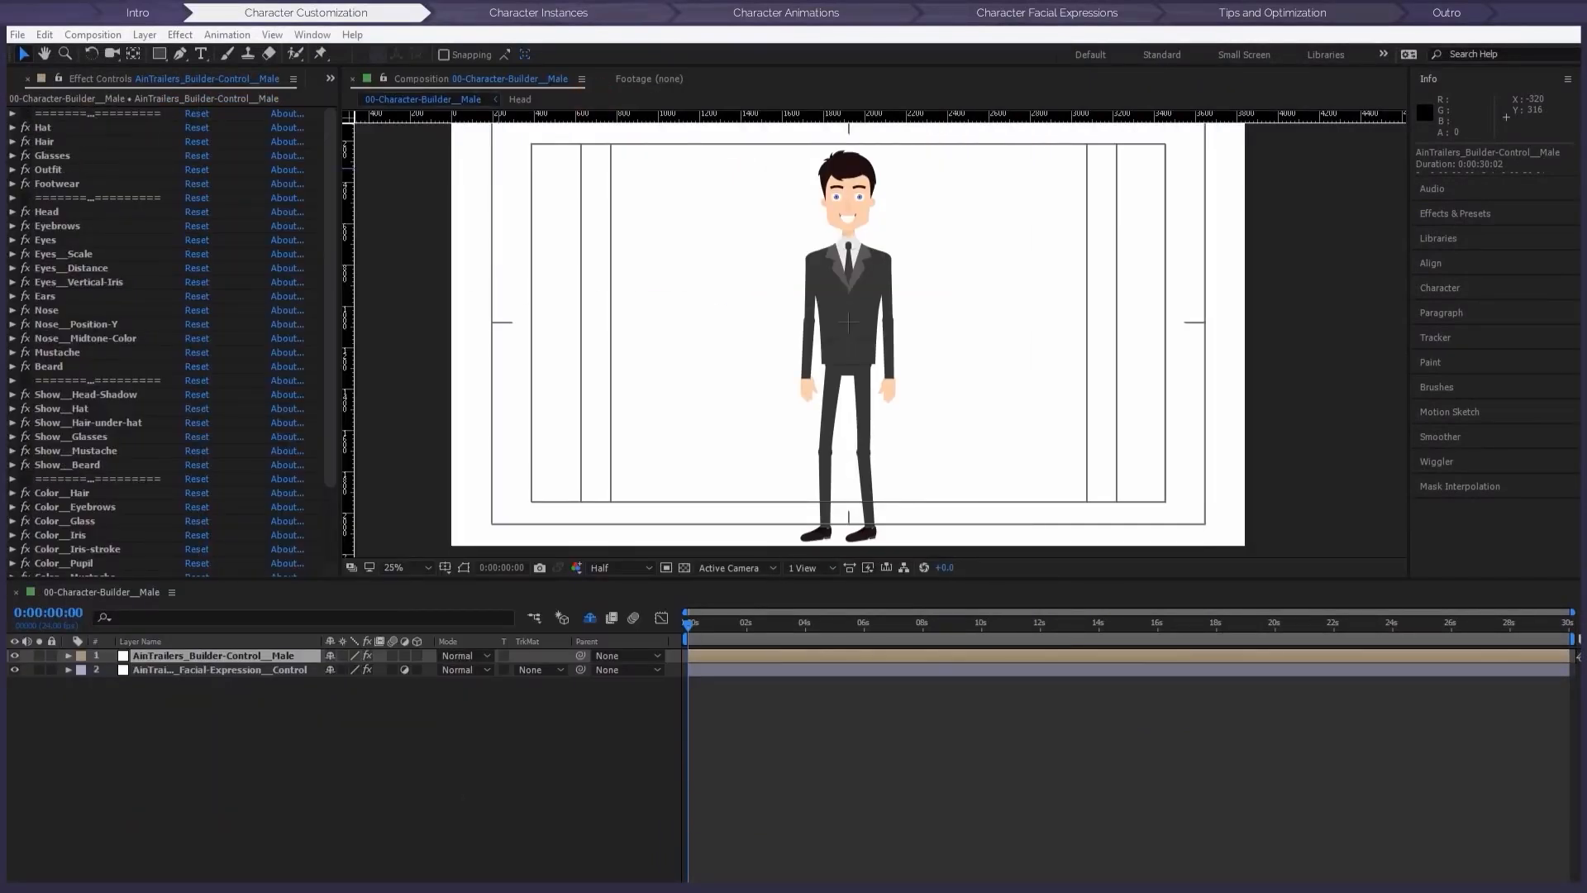
Step: Change the character's Outfit slider to the grey sweater with teal trousers
{"action": "left_click", "coordinate": [13, 169]}
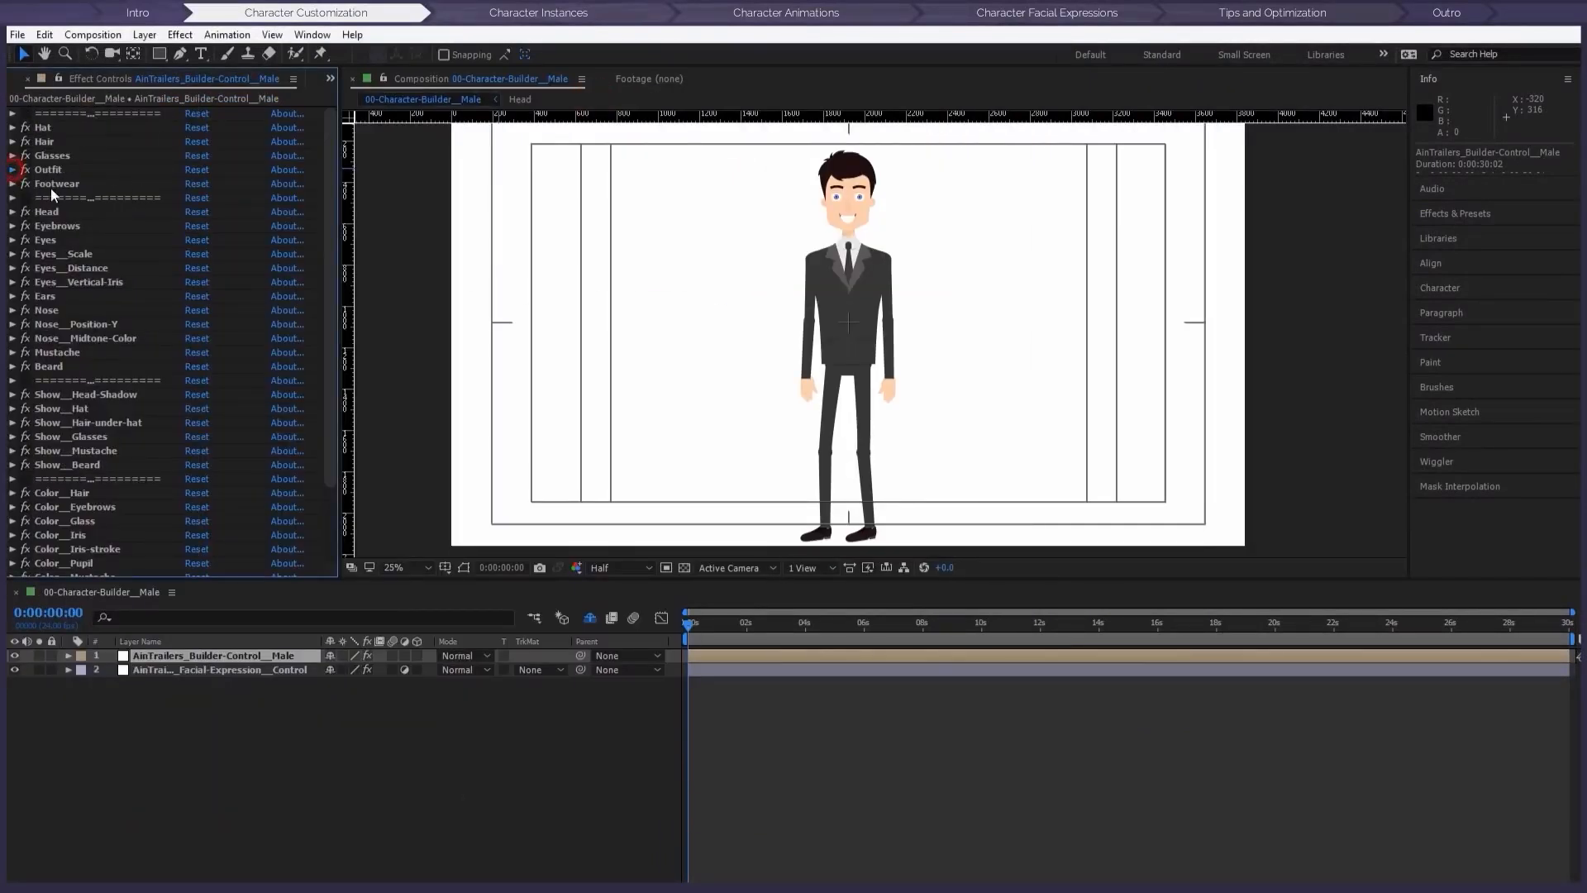
{"action": "left_click_drag", "start_coordinate": [192, 184], "coordinate": [199, 188]}
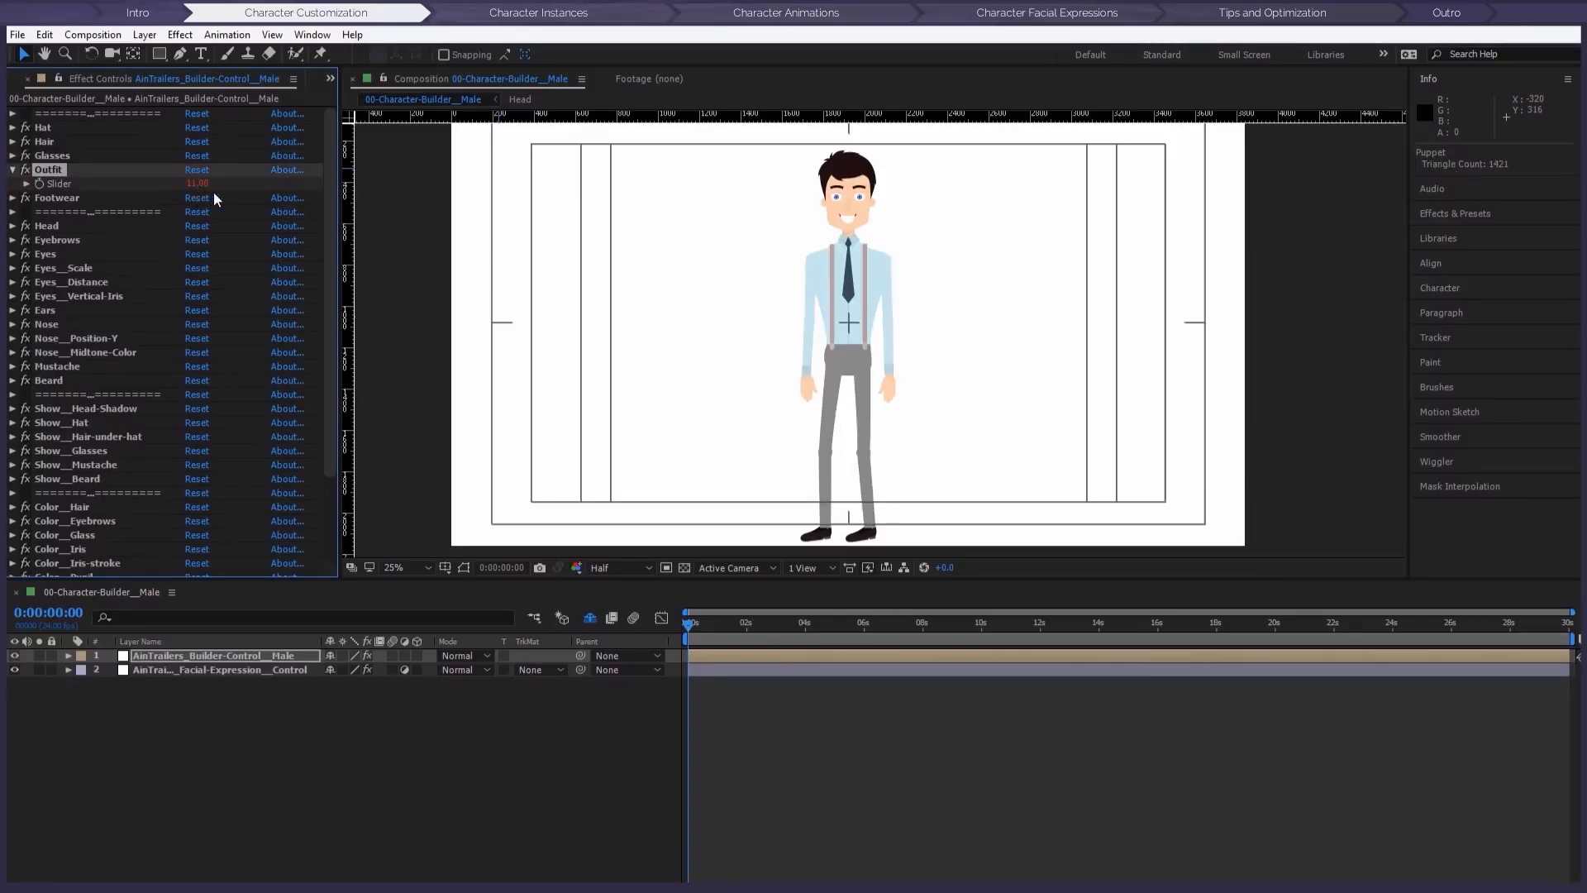
{"action": "left_click", "coordinate": [199, 184]}
{"action": "key", "text": "Return"}
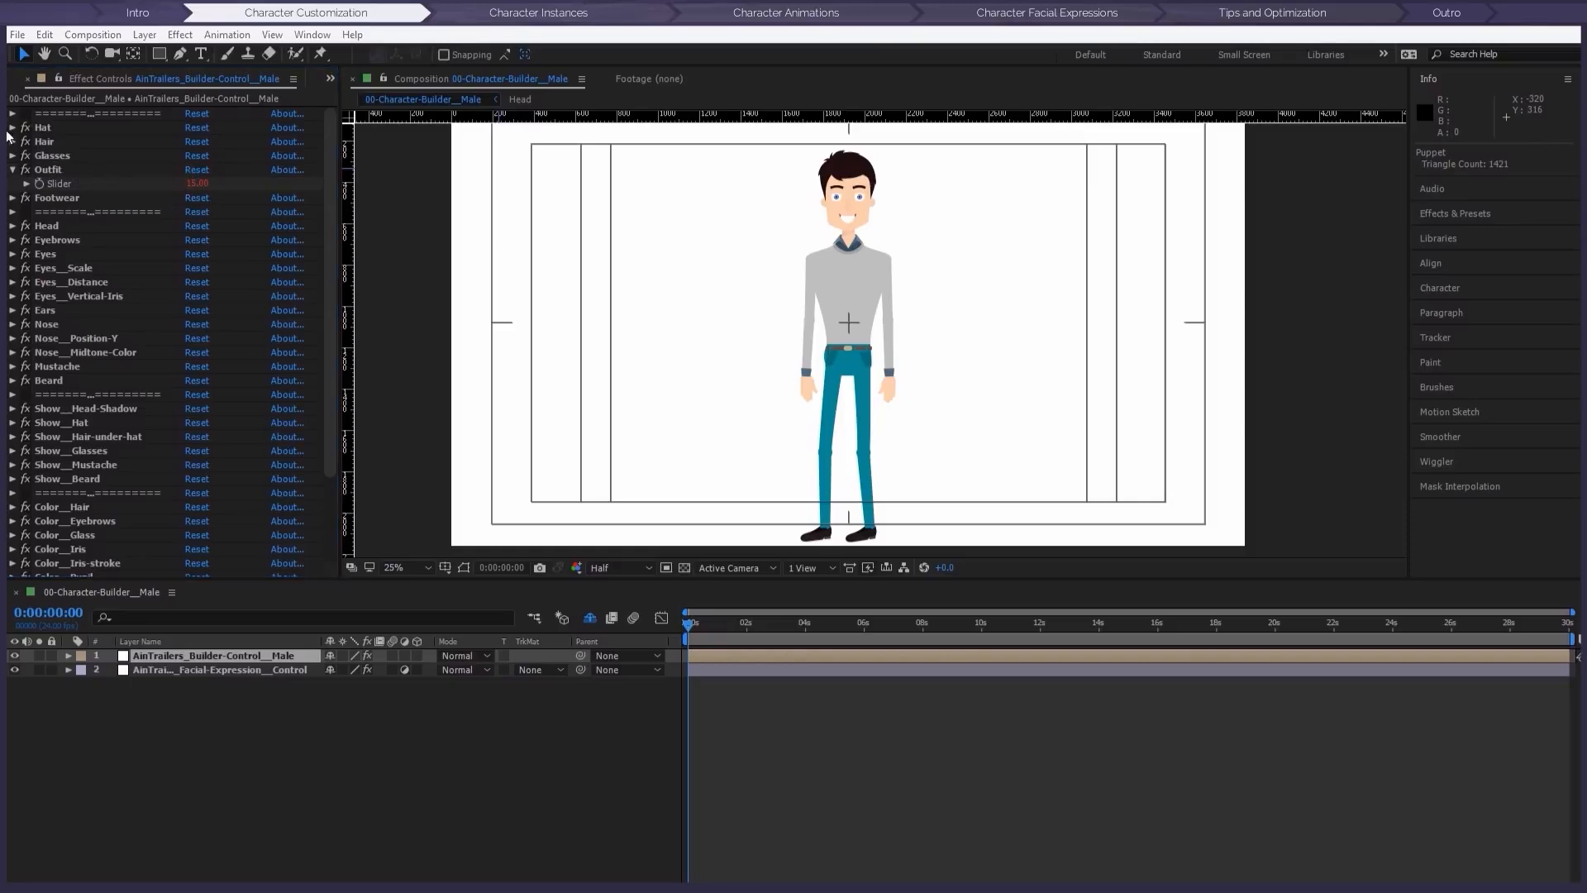
Step: Try head shape 2 on the character, and set the Head slider to 4
{"action": "left_click", "coordinate": [13, 226]}
{"action": "left_click", "coordinate": [196, 240]}
{"action": "type", "text": "2"}
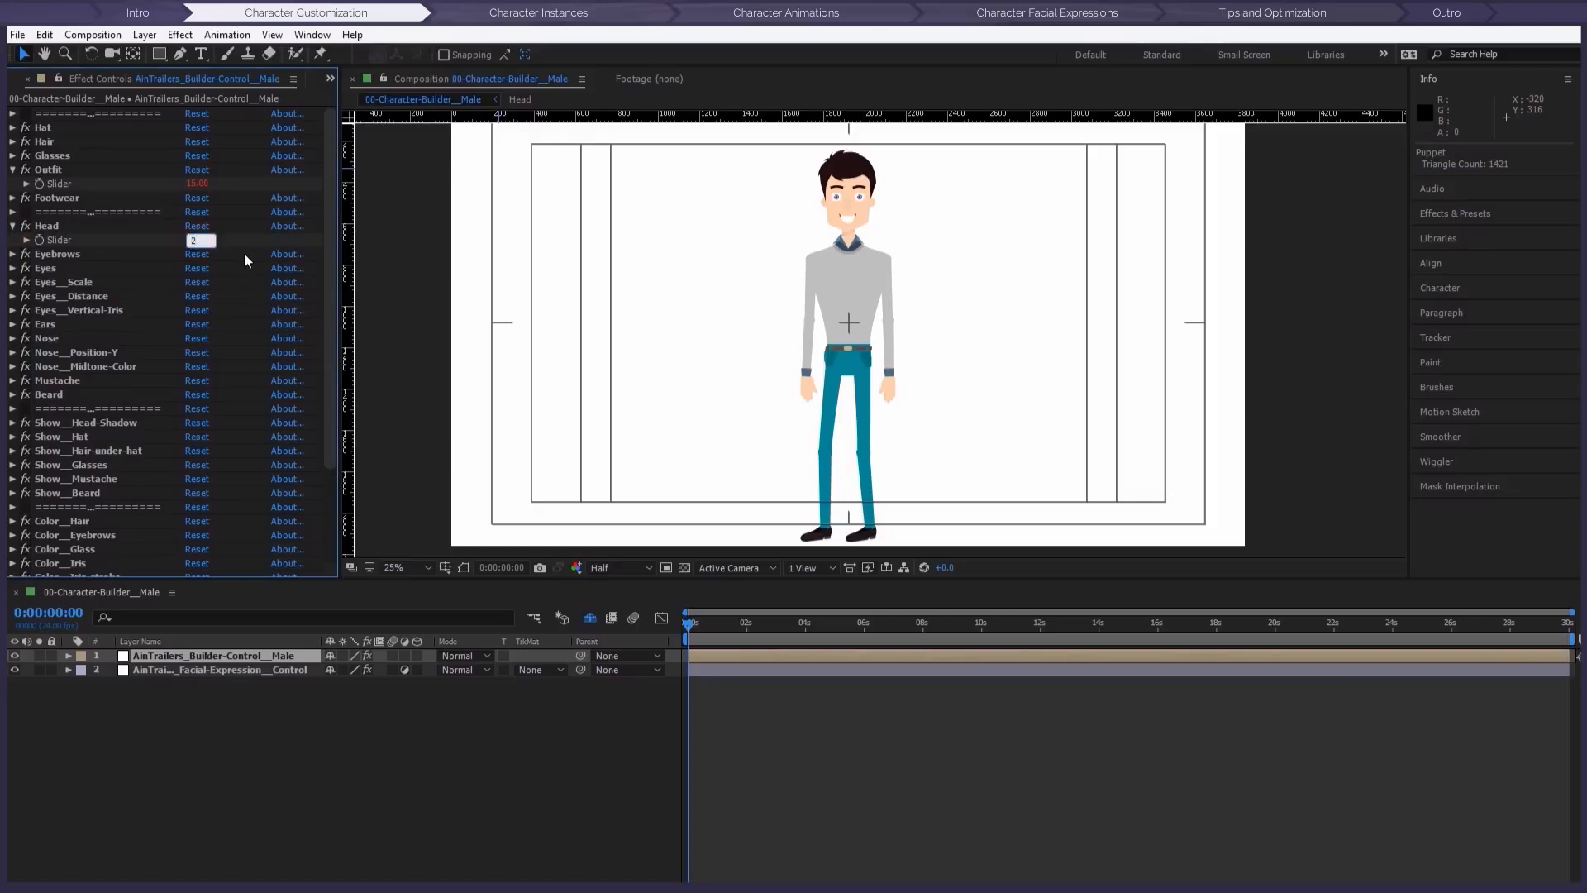
{"action": "key", "text": "Return"}
{"action": "left_click", "coordinate": [197, 240]}
{"action": "type", "text": "4"}
{"action": "key", "text": "Return"}
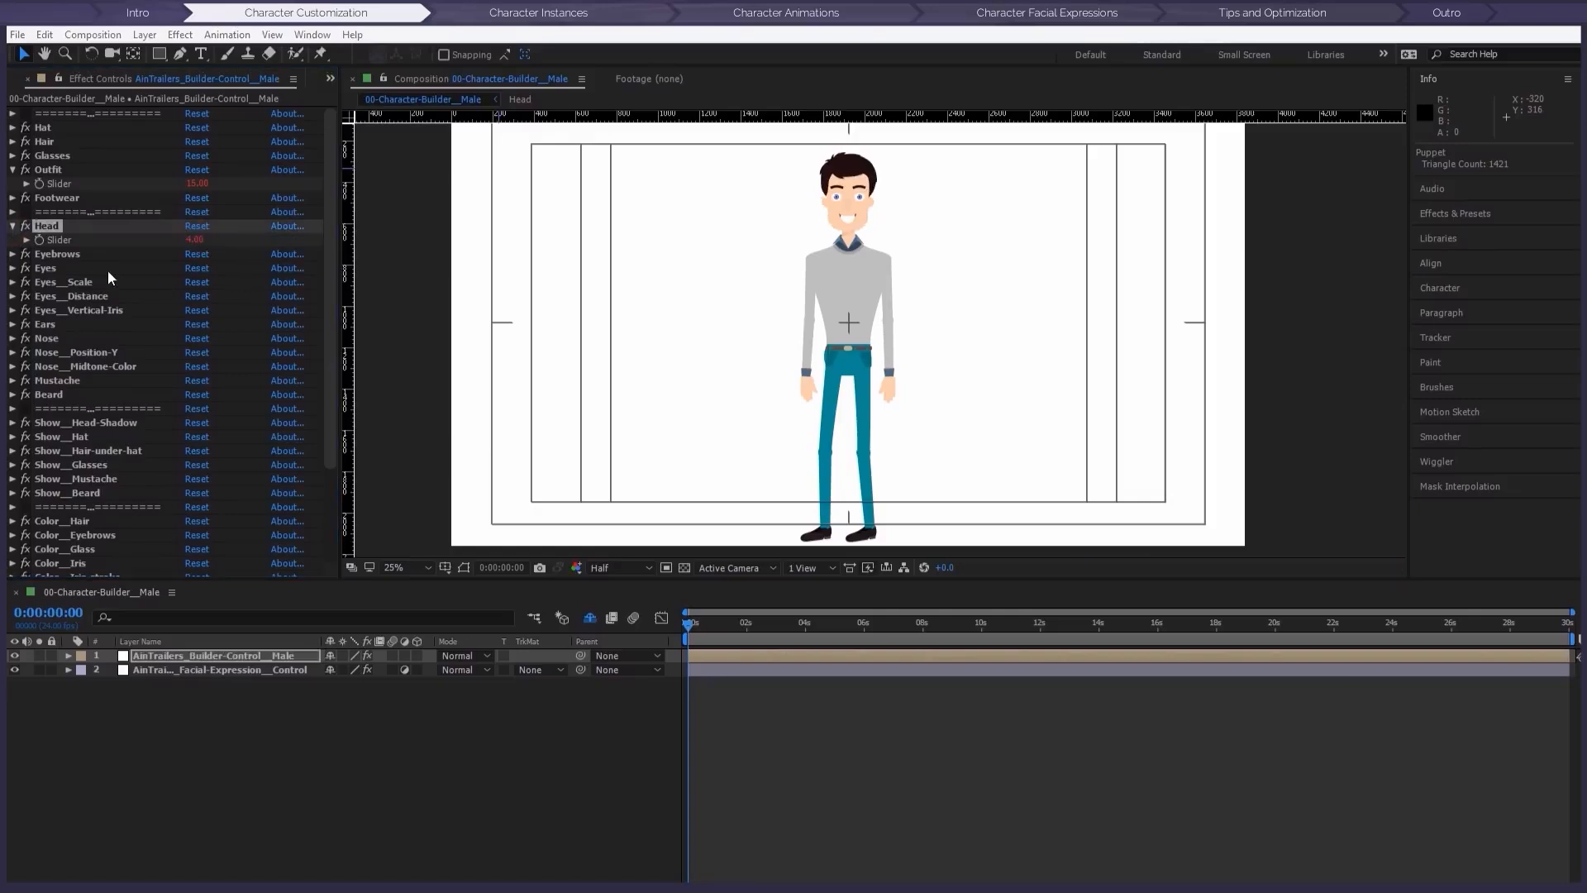
Step: Try haircut 25 on the character, and set the Hair slider to 17
{"action": "left_click", "coordinate": [12, 142]}
{"action": "left_click", "coordinate": [197, 156]}
{"action": "type", "text": "25"}
{"action": "key", "text": "Return"}
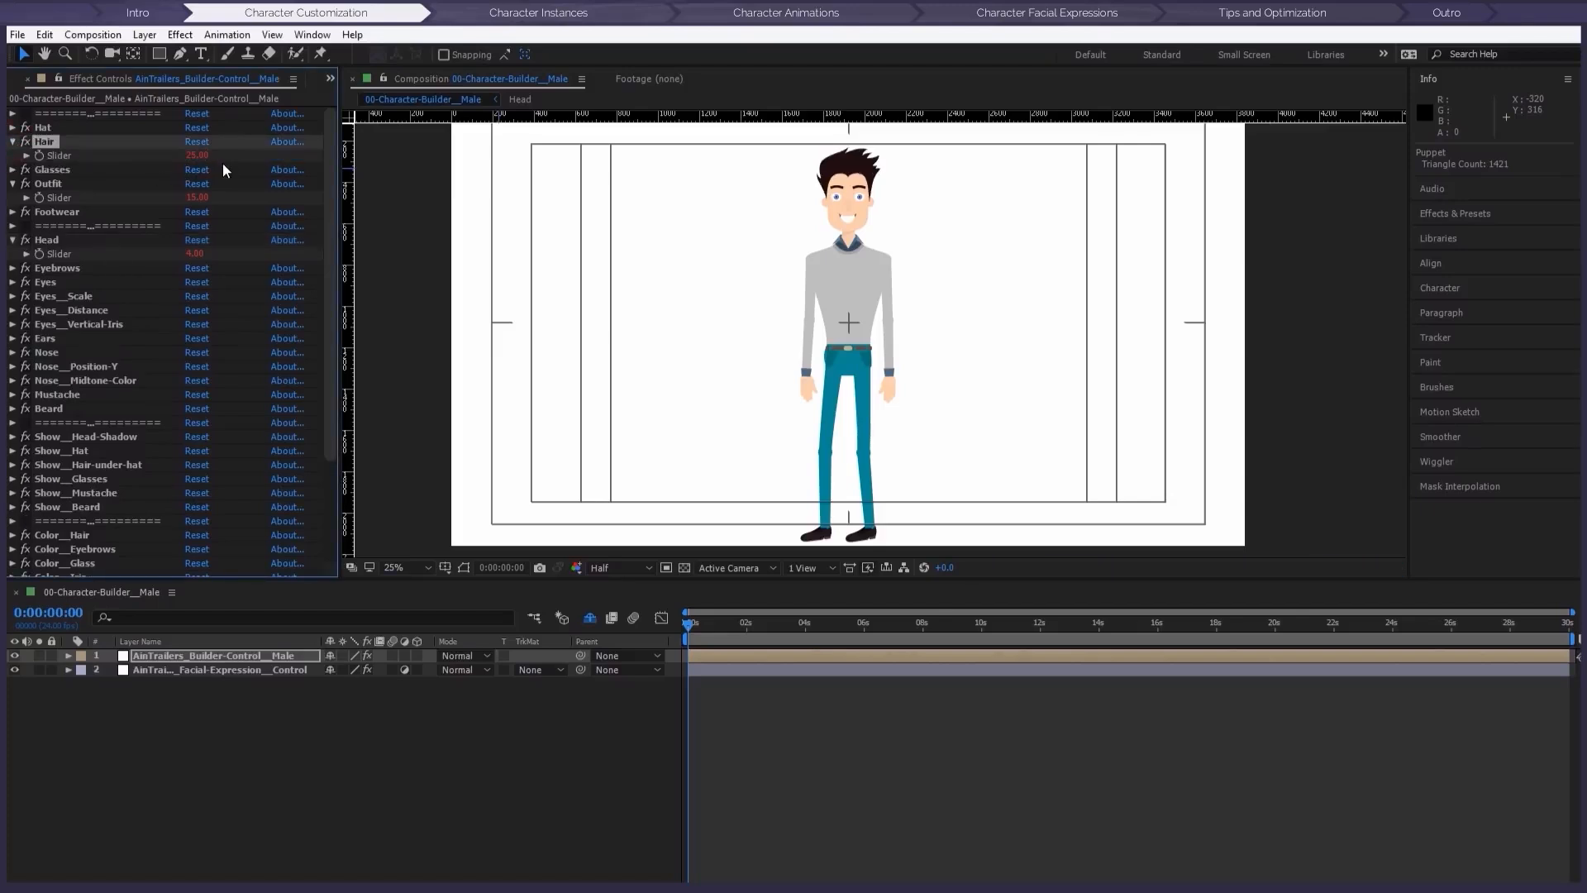
{"action": "left_click", "coordinate": [211, 154]}
{"action": "type", "text": "17"}
{"action": "key", "text": "Return"}
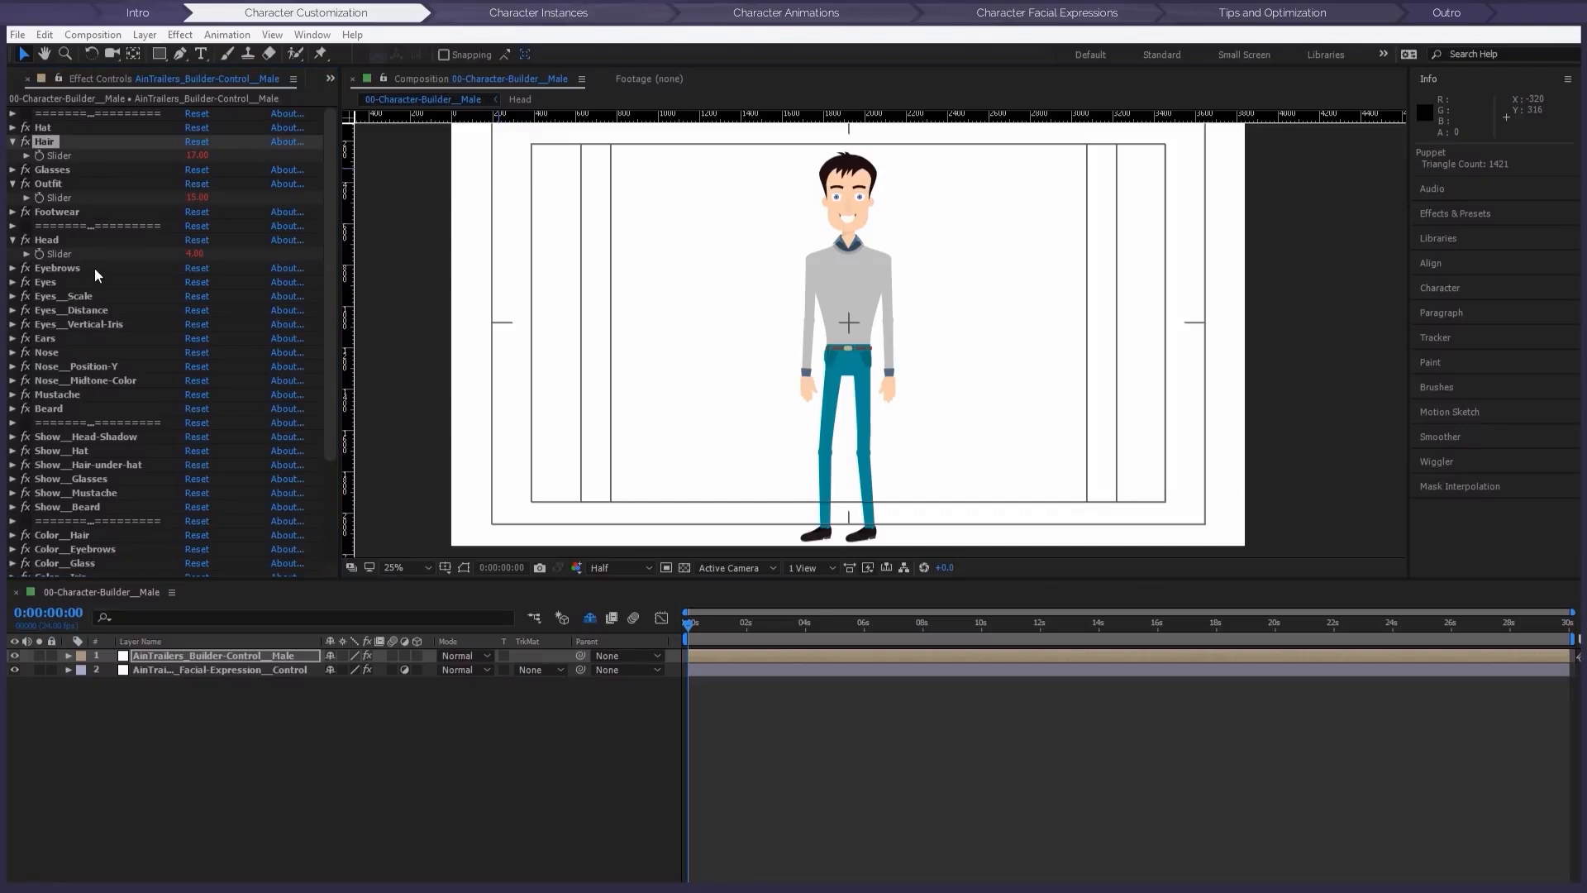
Step: Try nose 15 on the character, compare noses on the enlarged face, and set the Nose slider to 16
{"action": "left_click", "coordinate": [13, 353]}
{"action": "left_click", "coordinate": [197, 366]}
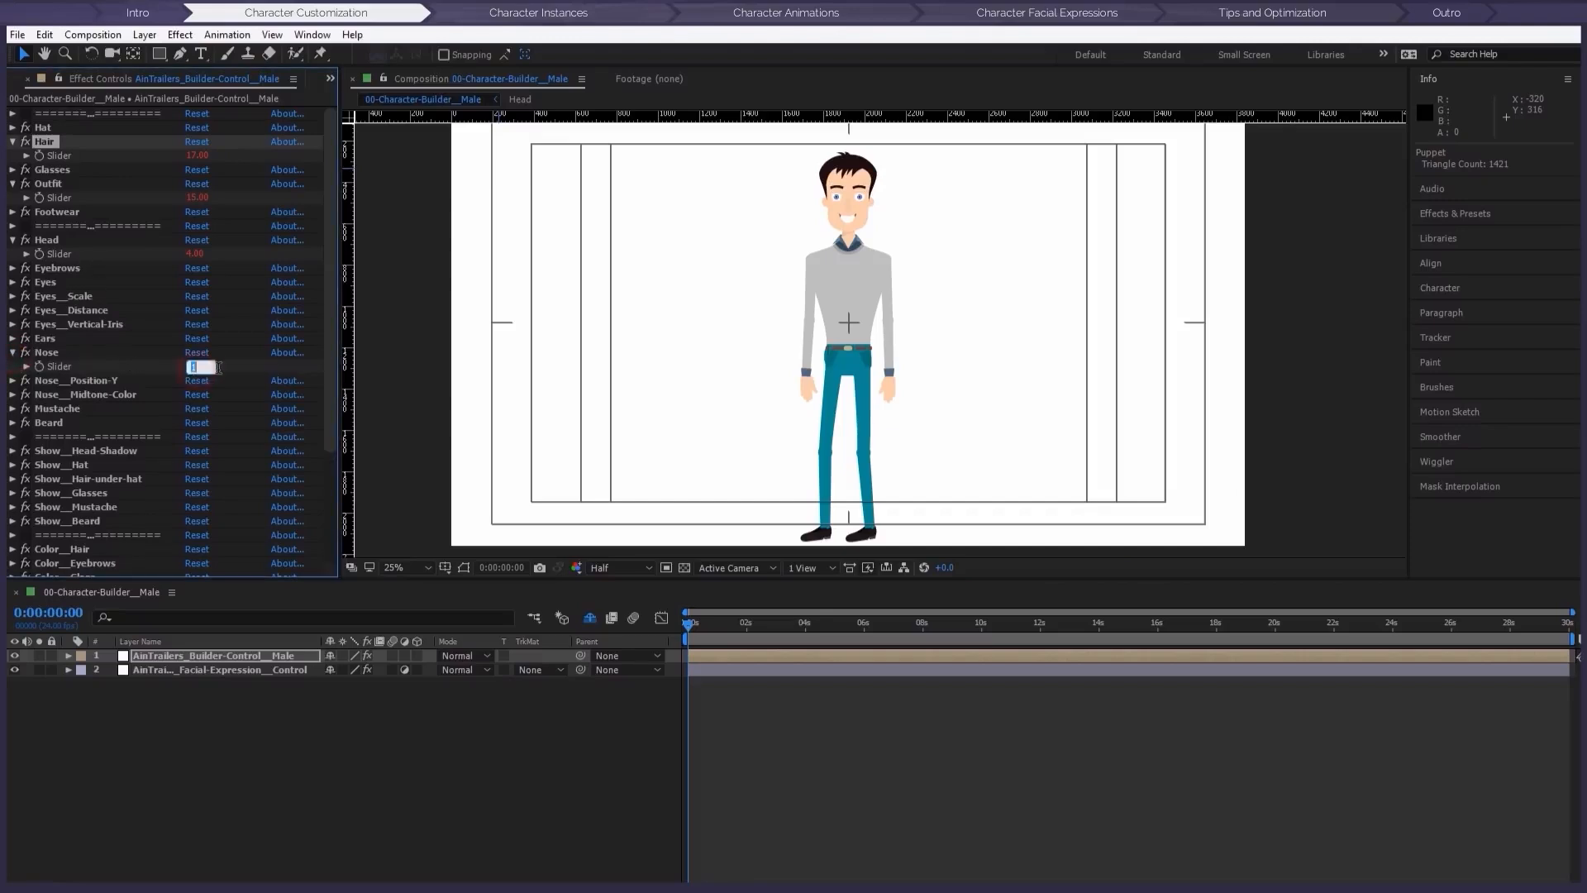
{"action": "type", "text": "15"}
{"action": "key", "text": "Return"}
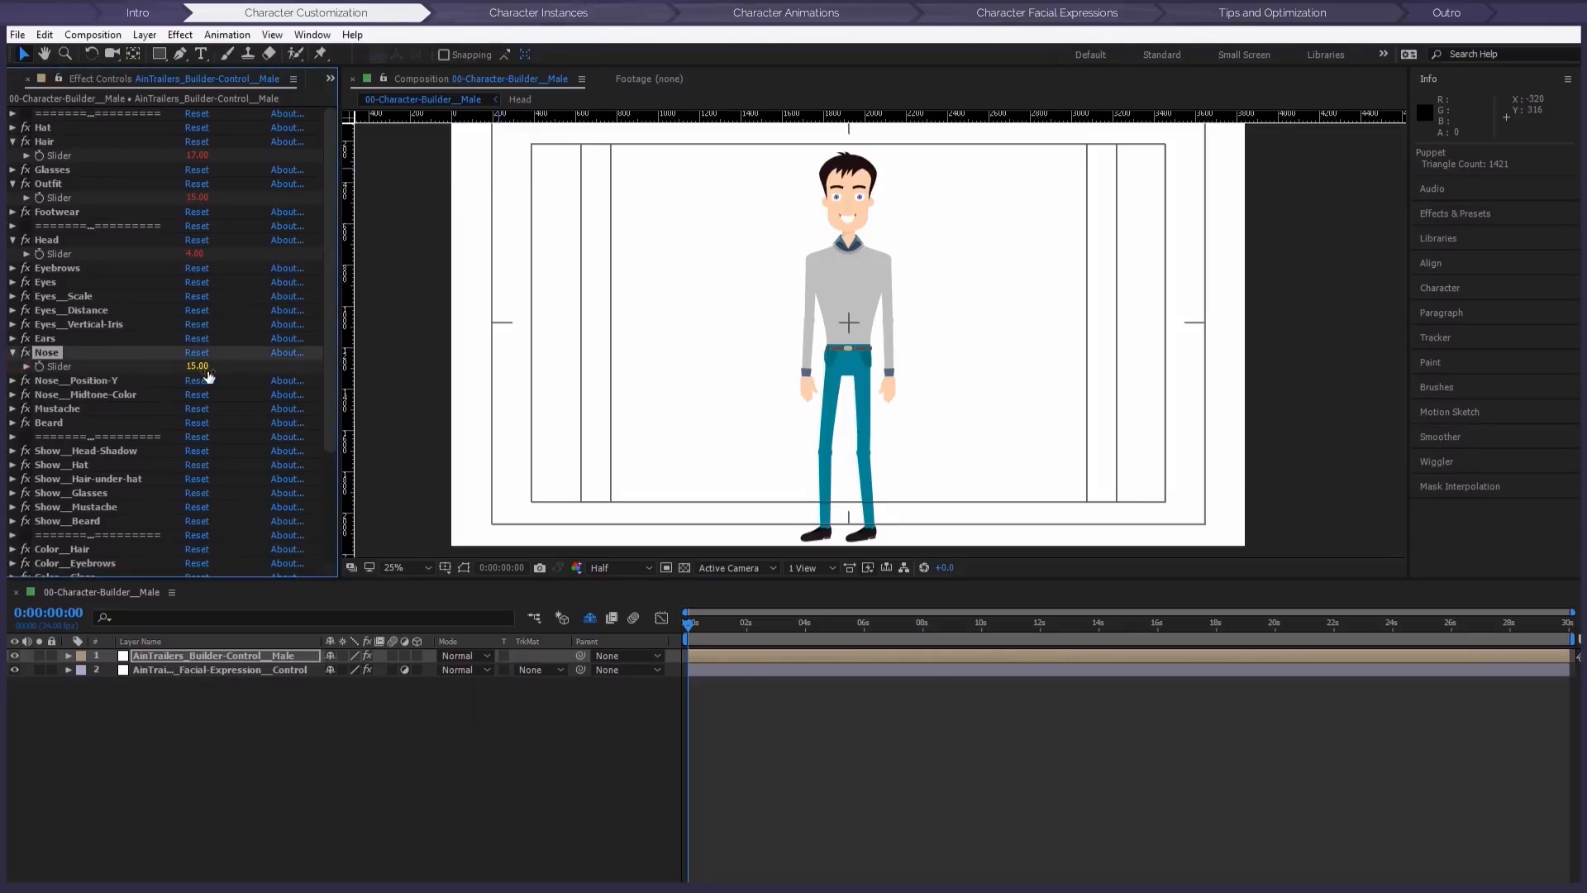
{"action": "left_click", "coordinate": [199, 369]}
{"action": "scroll", "coordinate": [961, 203], "scroll_direction": "up", "scroll_amount": 4}
{"action": "left_click_drag", "start_coordinate": [860, 149], "coordinate": [851, 568]}
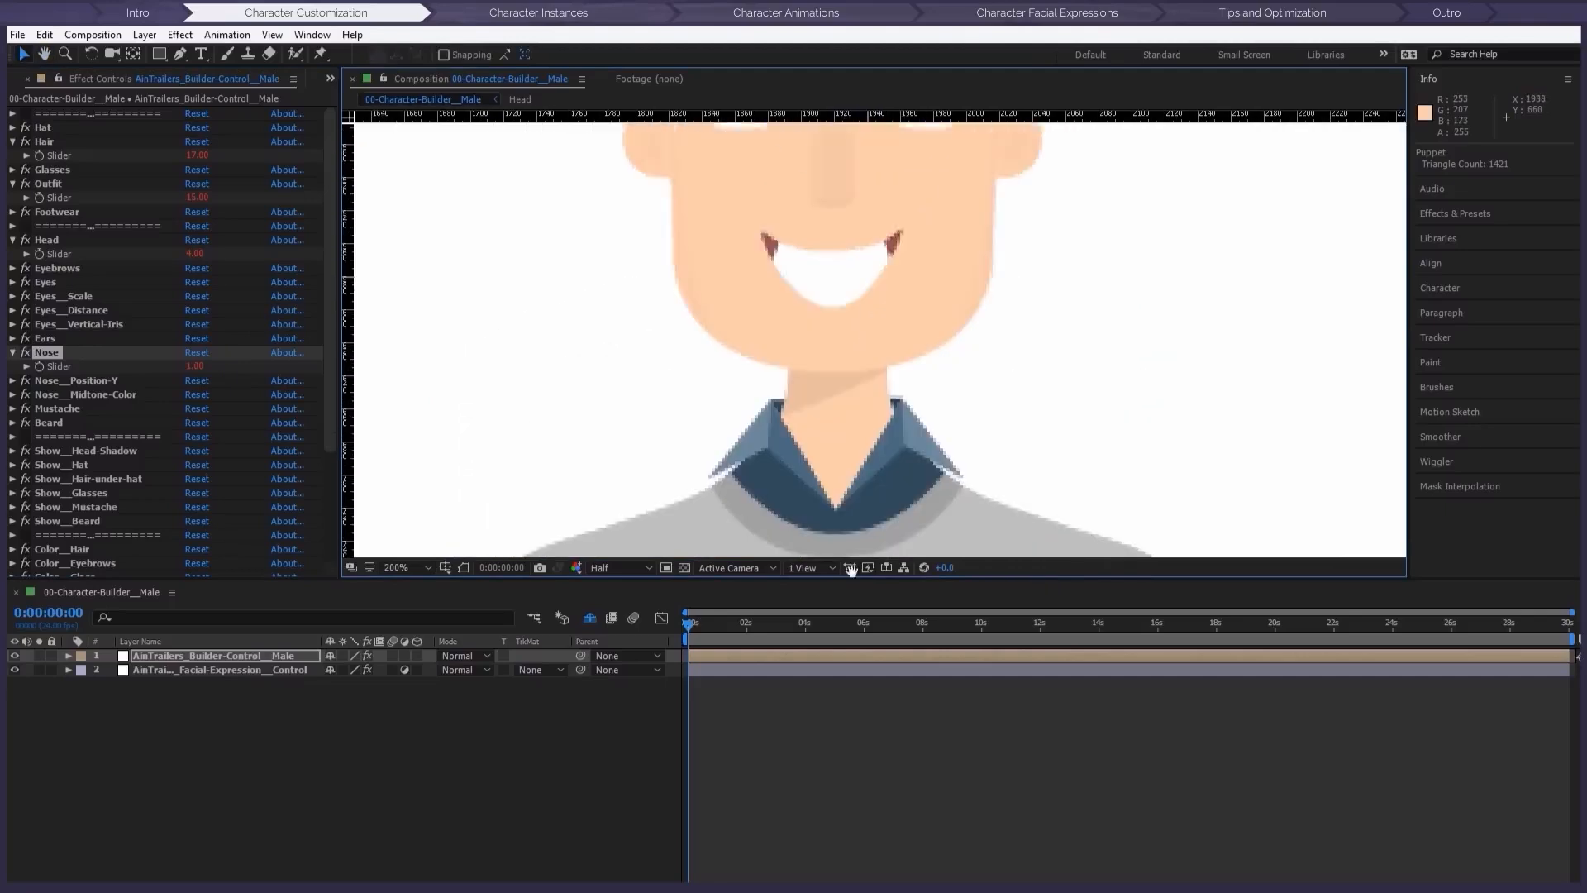
{"action": "left_click_drag", "start_coordinate": [826, 401], "coordinate": [812, 578]}
{"action": "left_click_drag", "start_coordinate": [199, 369], "coordinate": [205, 368]}
{"action": "scroll", "coordinate": [777, 291], "scroll_direction": "down", "scroll_amount": 3}
{"action": "scroll", "coordinate": [612, 337], "scroll_direction": "up", "scroll_amount": 1}
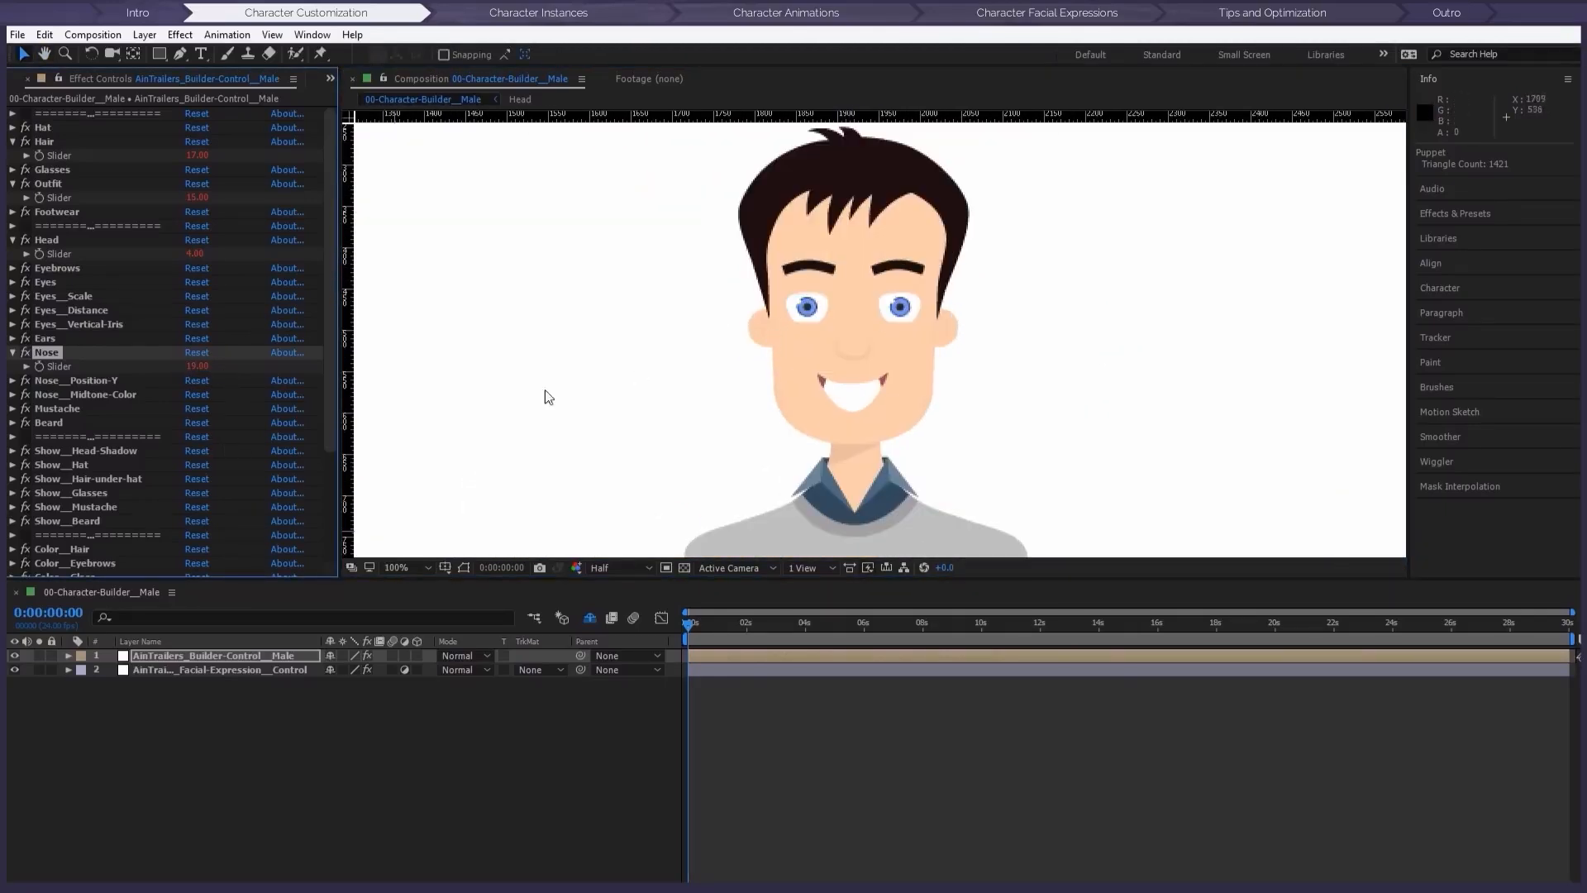
{"action": "type", "text": "16"}
{"action": "key", "text": "Return"}
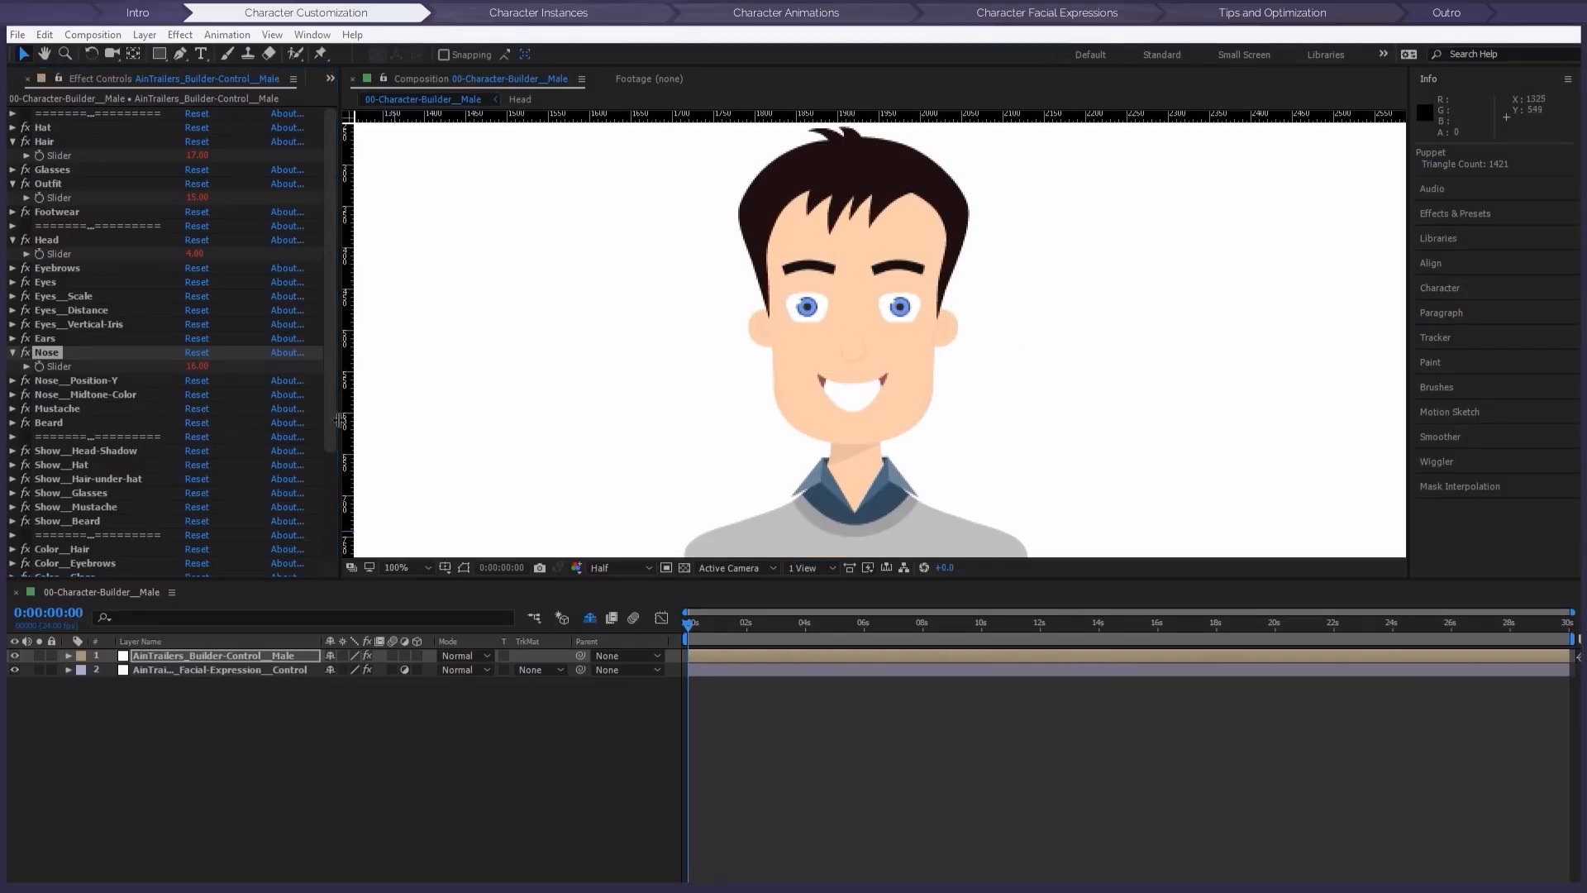
Step: Set the character's Eyes slider to 2
{"action": "left_click", "coordinate": [12, 277]}
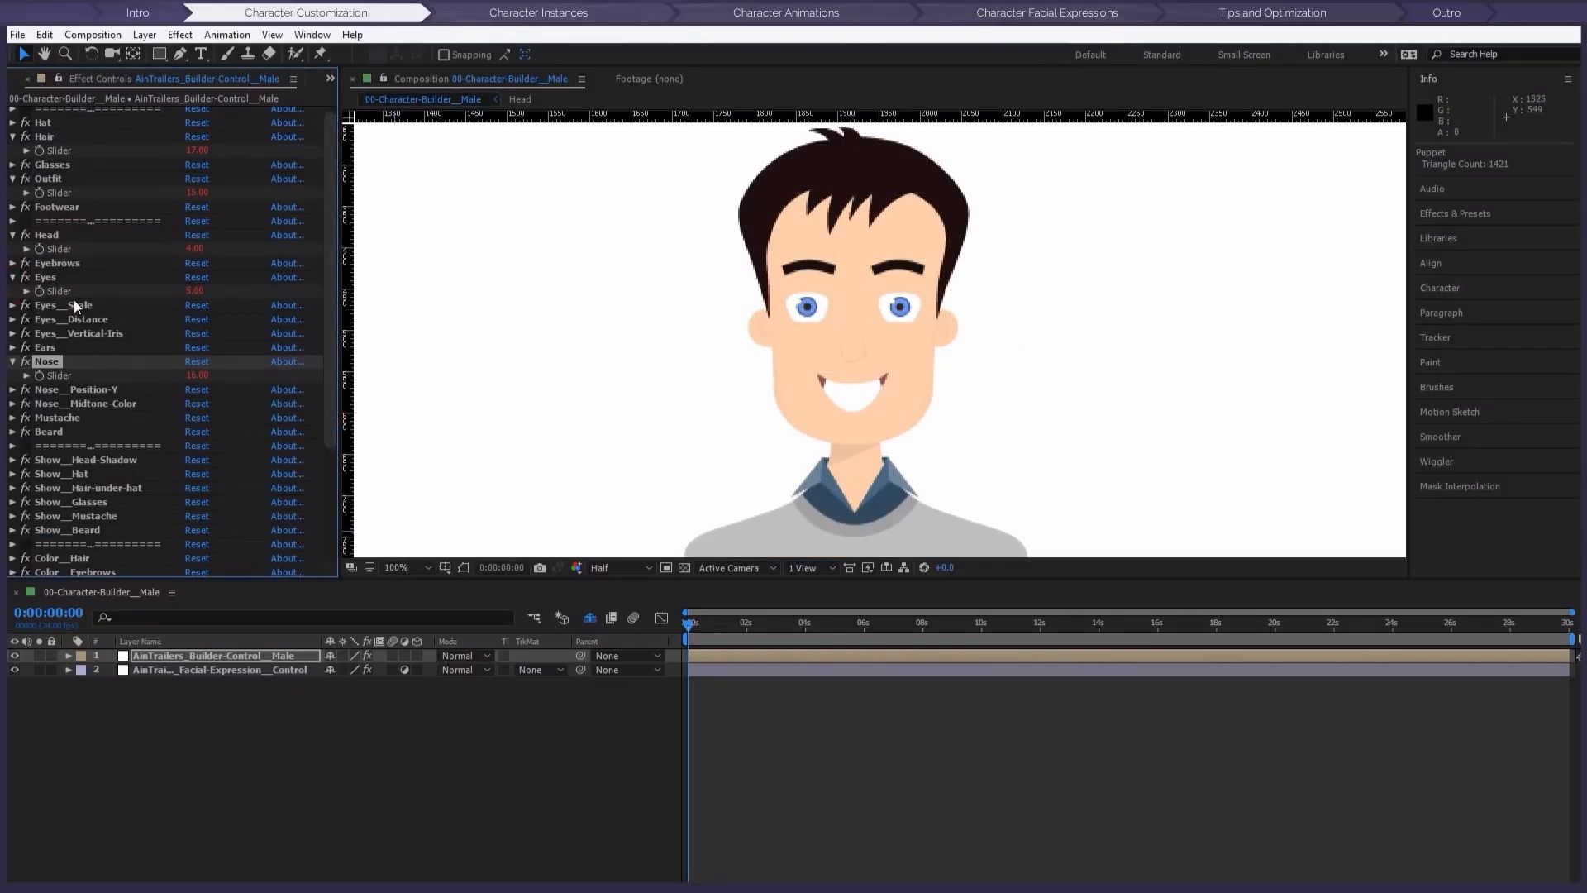
{"action": "left_click", "coordinate": [195, 290]}
{"action": "type", "text": "2"}
{"action": "key", "text": "Return"}
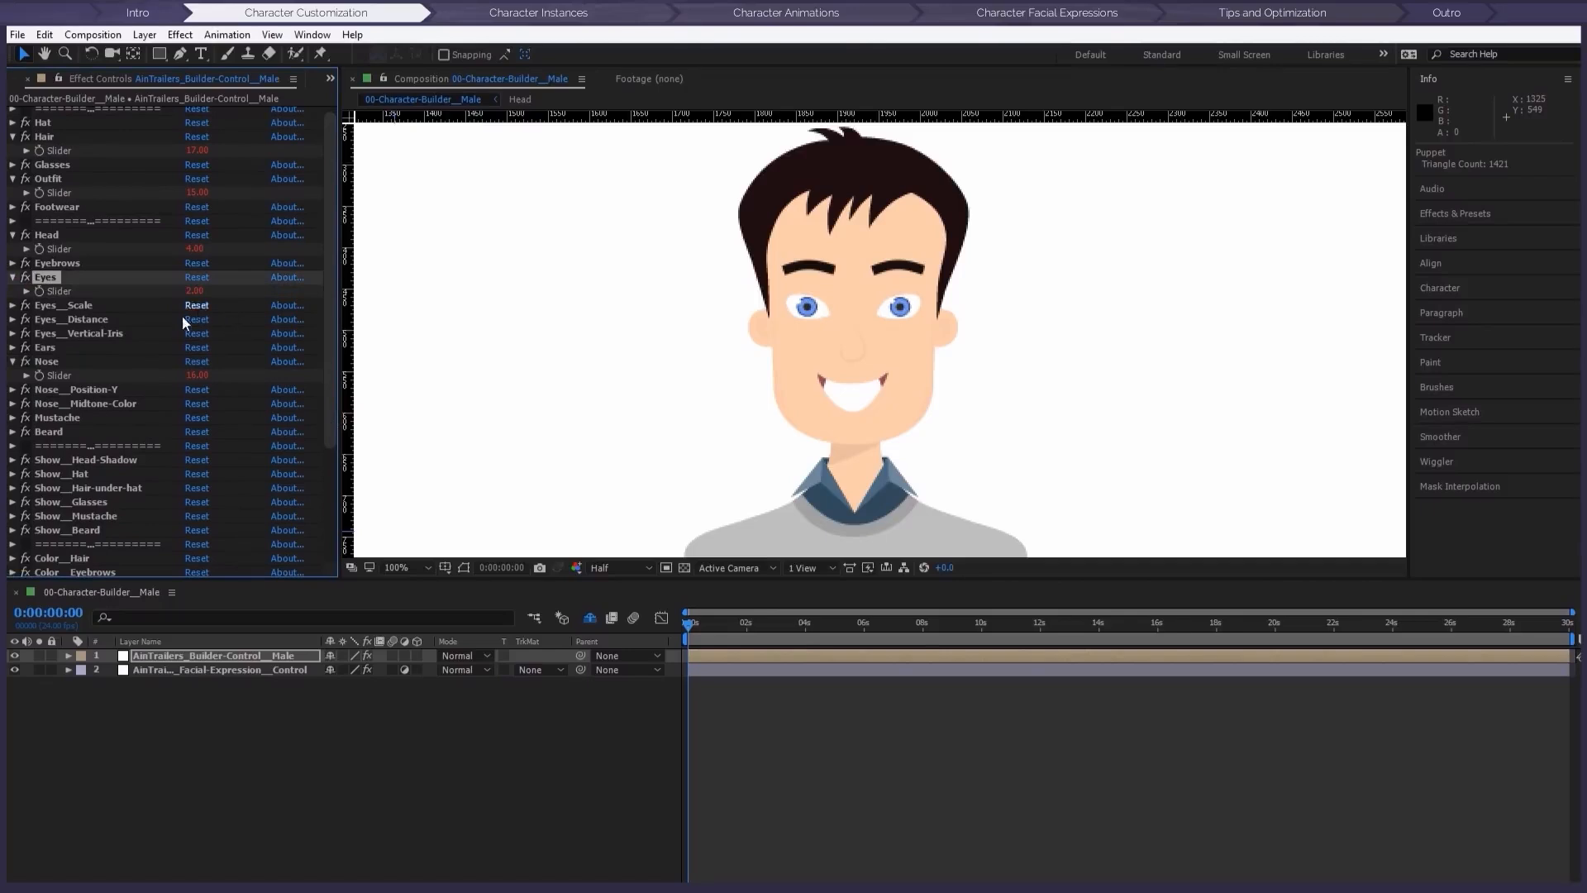
Step: Adjust the size of the character's eyes, setting the Eyes__Scale slider to 72
{"action": "scroll", "coordinate": [99, 344], "scroll_direction": "down", "scroll_amount": 2}
{"action": "left_click", "coordinate": [13, 231]}
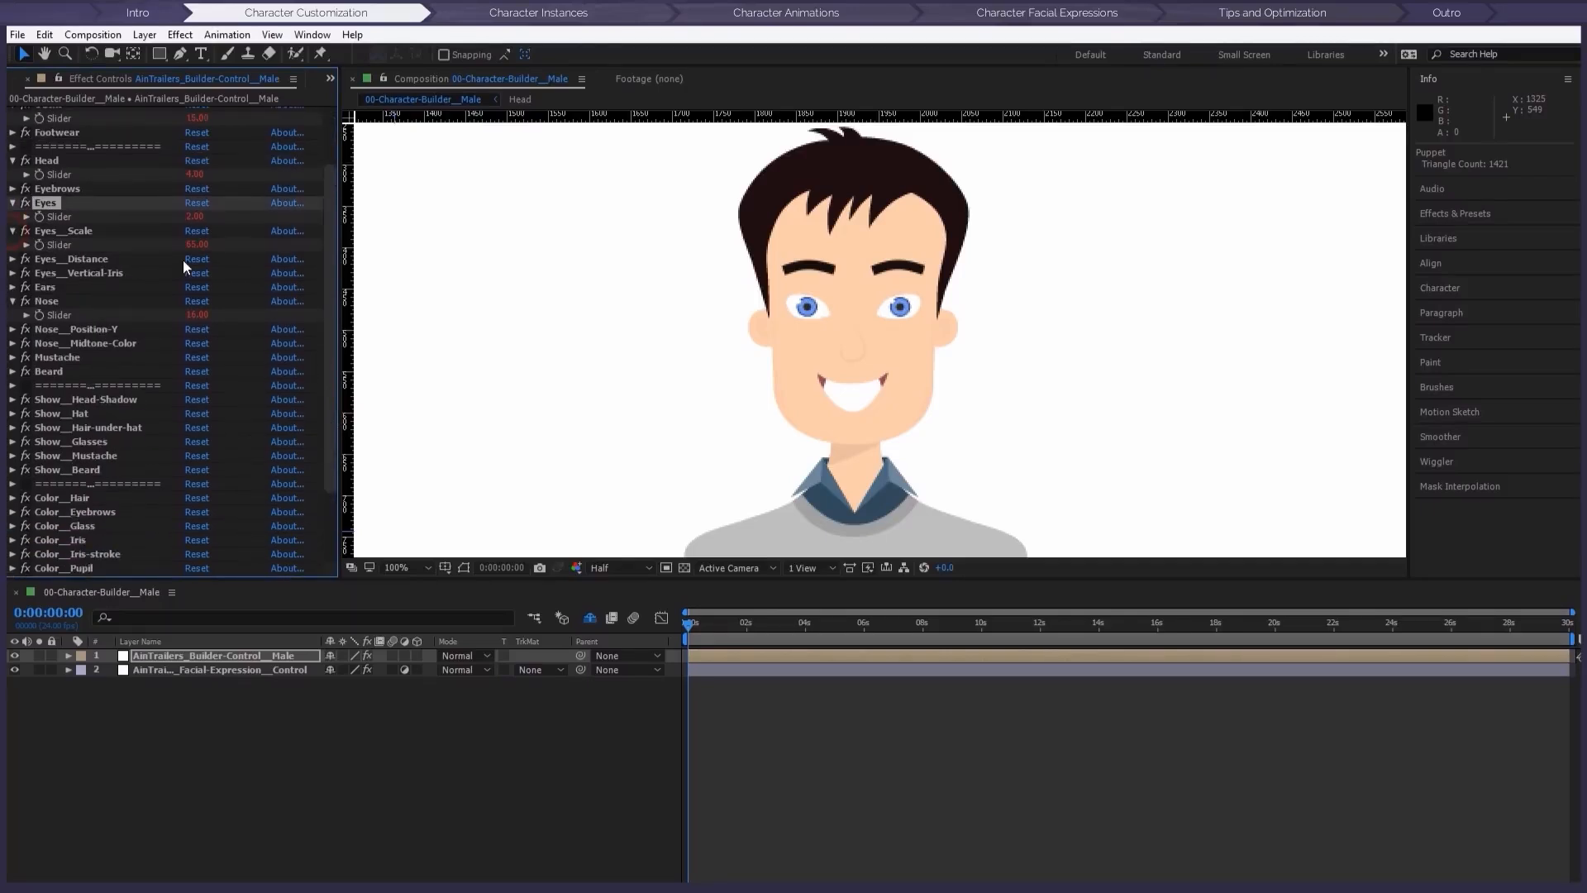
{"action": "left_click", "coordinate": [195, 245]}
{"action": "type", "text": "54"}
{"action": "key", "text": "Return"}
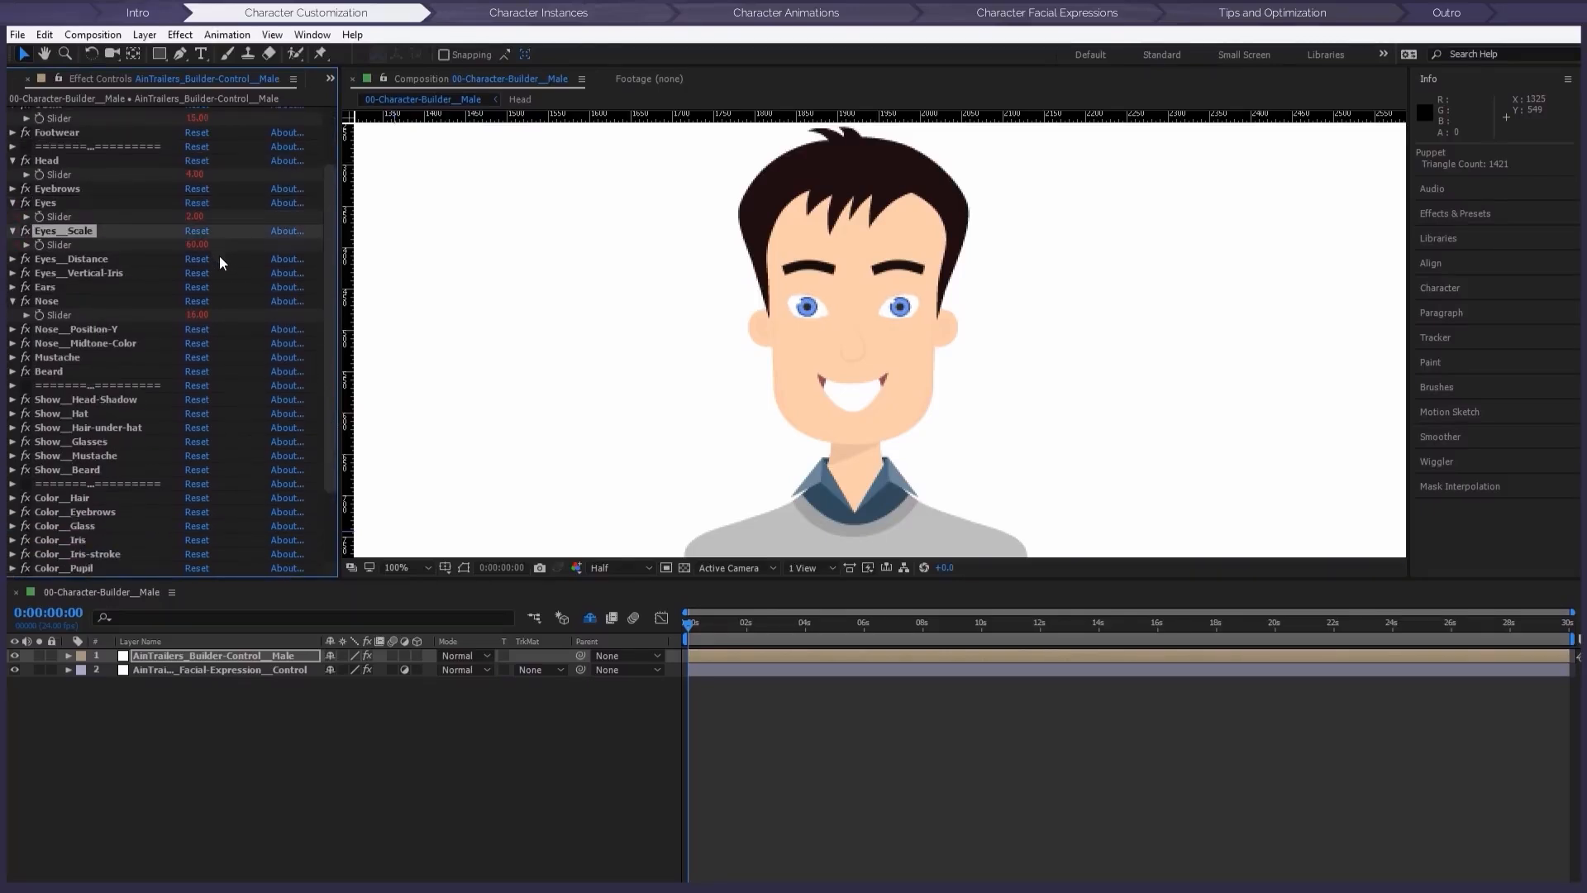
{"action": "left_click_drag", "start_coordinate": [187, 245], "coordinate": [203, 245]}
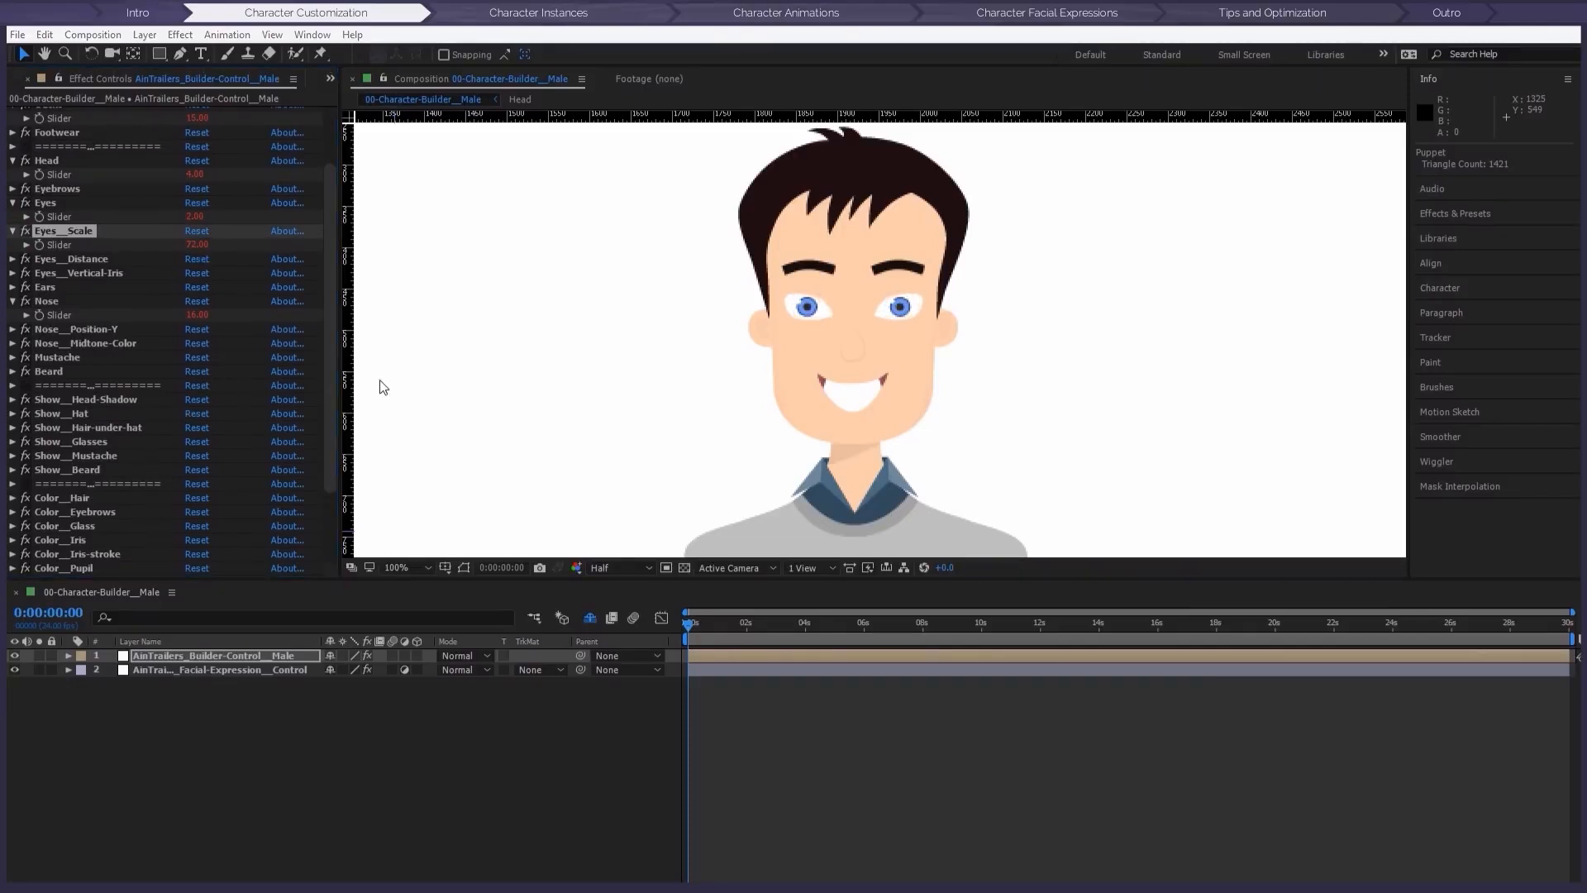
Step: Show the character's mustache by enabling Show__Mustache in the builder controls
{"action": "scroll", "coordinate": [281, 482], "scroll_direction": "down", "scroll_amount": 3}
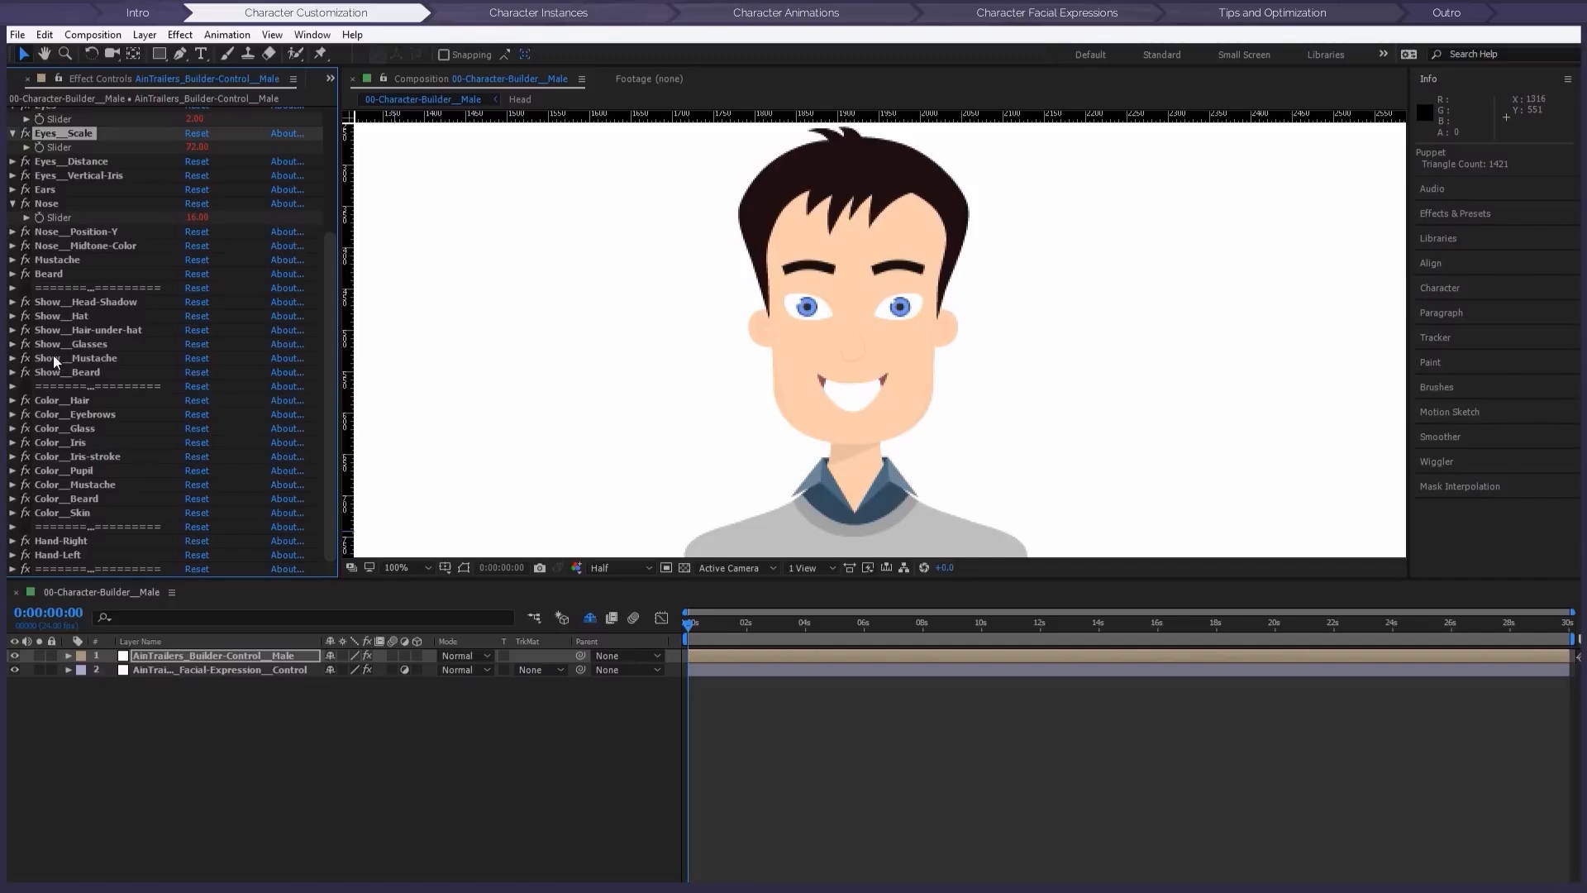
{"action": "left_click", "coordinate": [13, 360]}
{"action": "left_click", "coordinate": [190, 372]}
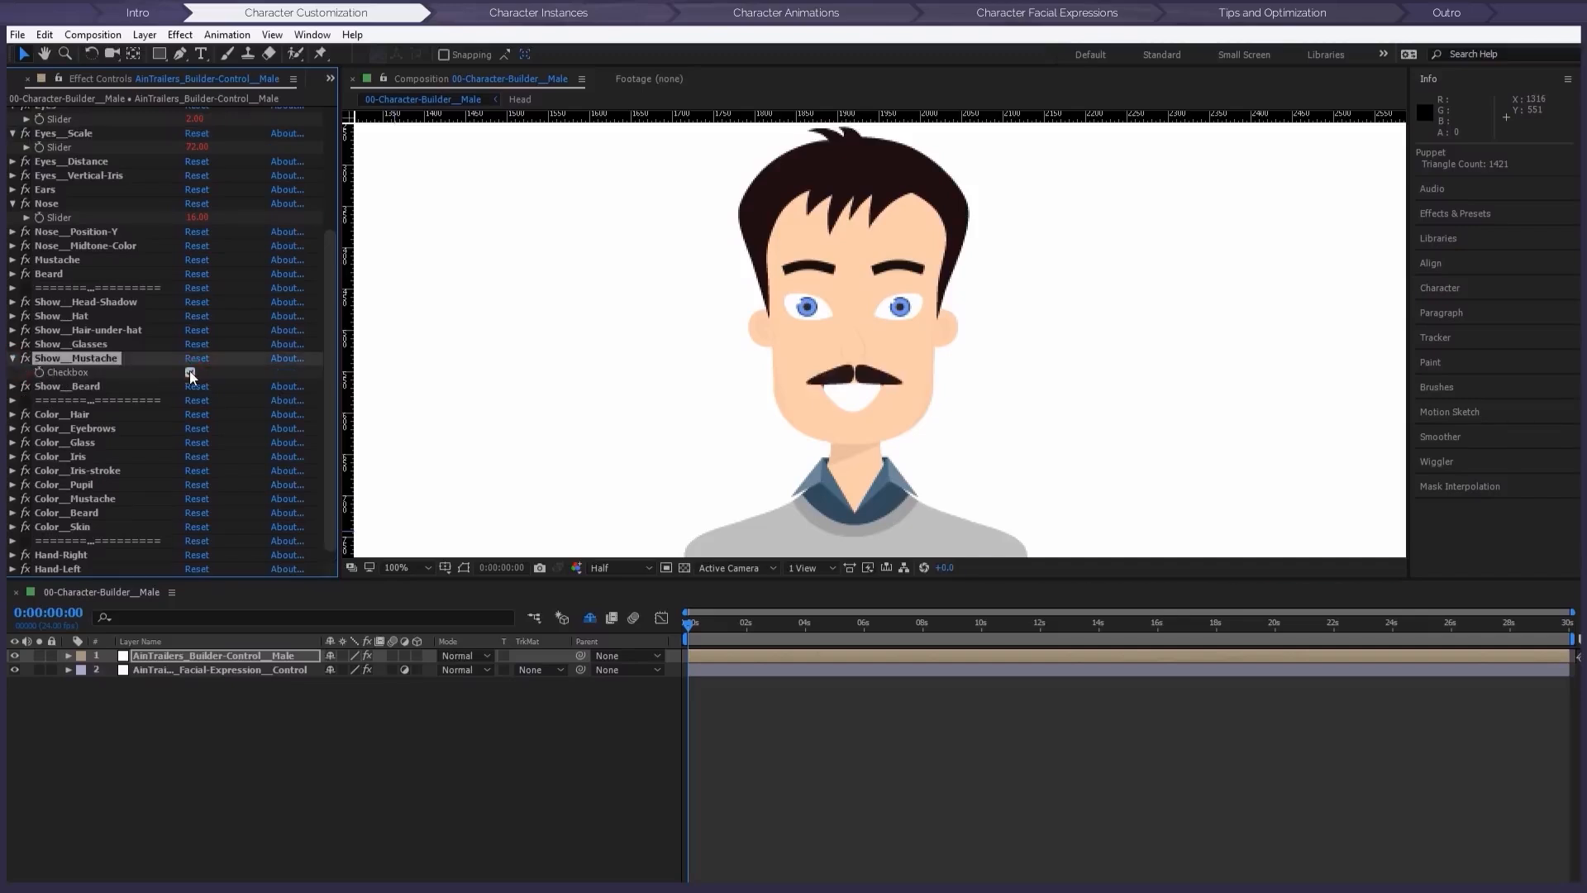
Step: Change the Color__Hair control to a medium golden brown
{"action": "left_click", "coordinate": [12, 414]}
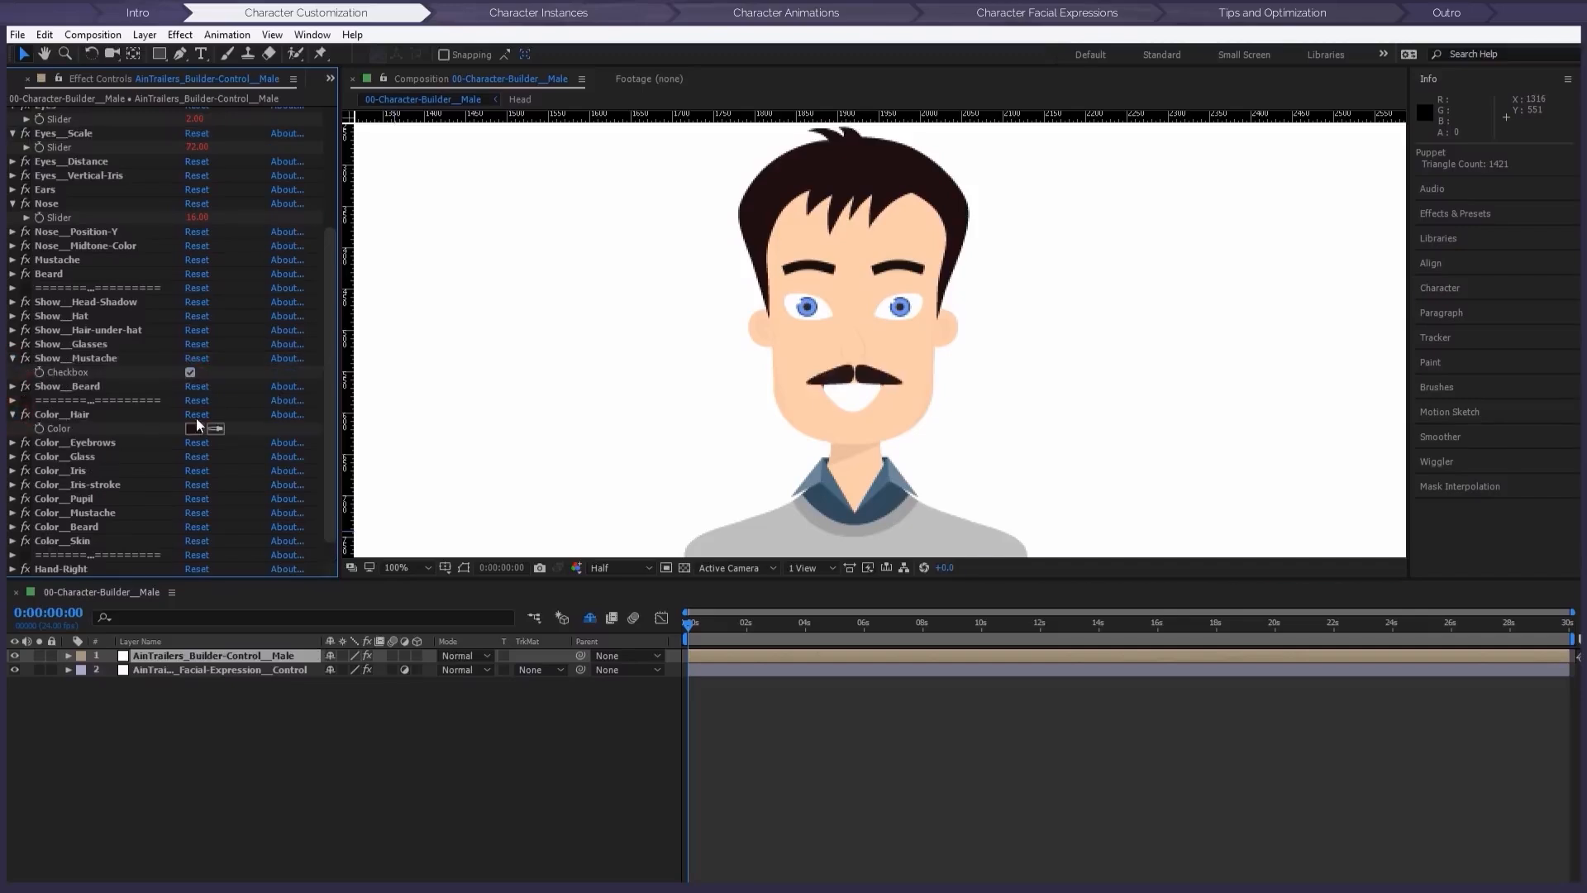
{"action": "left_click", "coordinate": [192, 428]}
{"action": "mouse_move", "coordinate": [385, 469]}
{"action": "left_mouse_down"}
{"action": "mouse_move", "coordinate": [385, 434]}
{"action": "mouse_move", "coordinate": [386, 449]}
{"action": "left_mouse_up"}
{"action": "left_click_drag", "start_coordinate": [281, 379], "coordinate": [308, 380]}
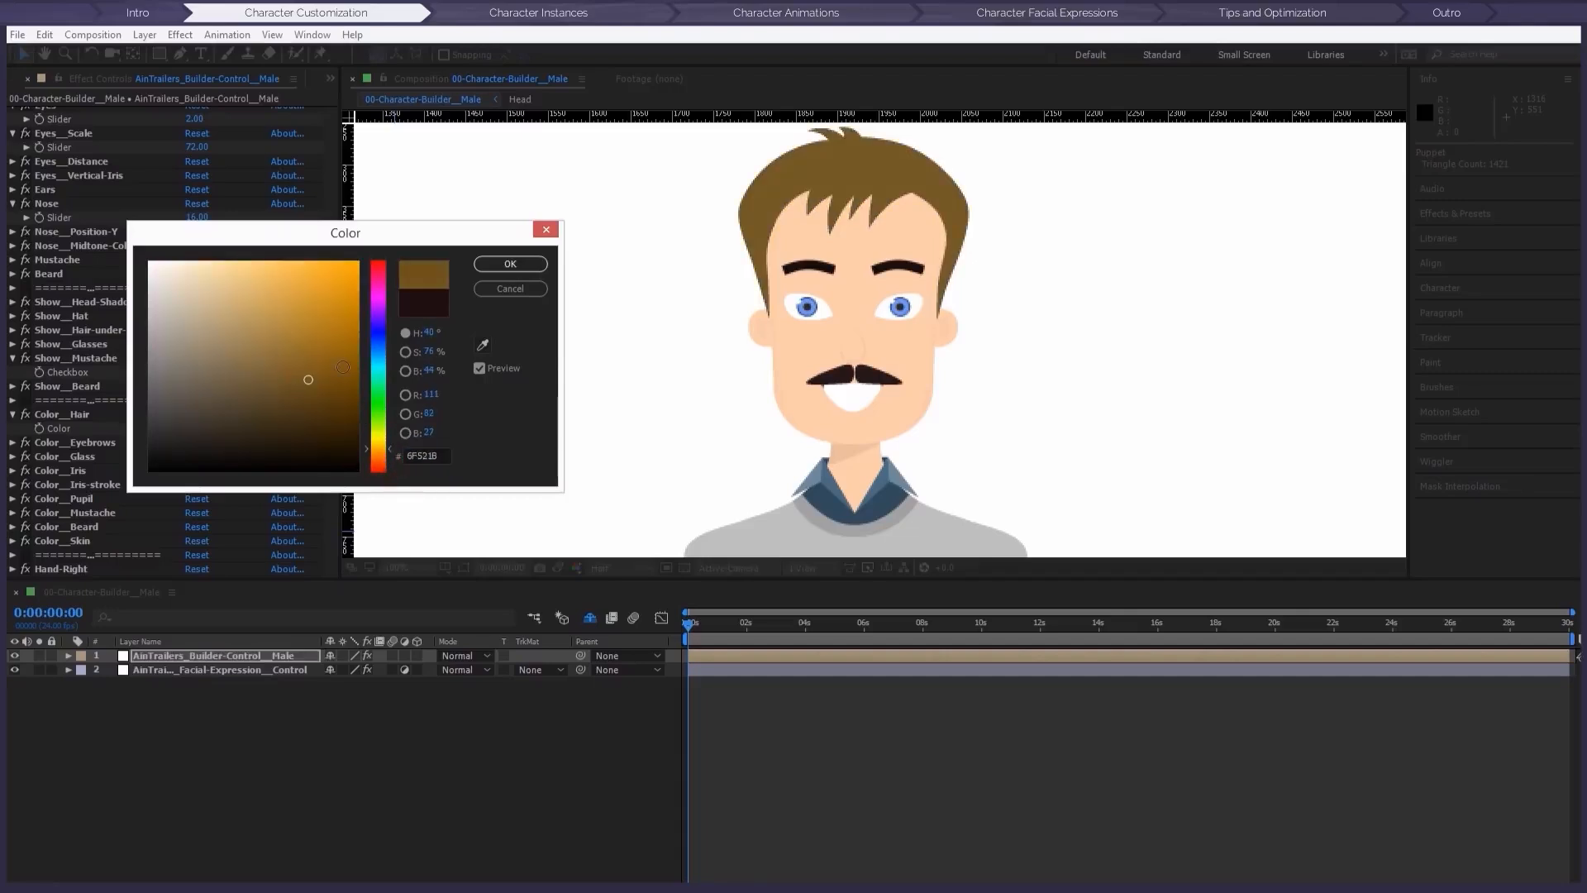
{"action": "left_click", "coordinate": [522, 263]}
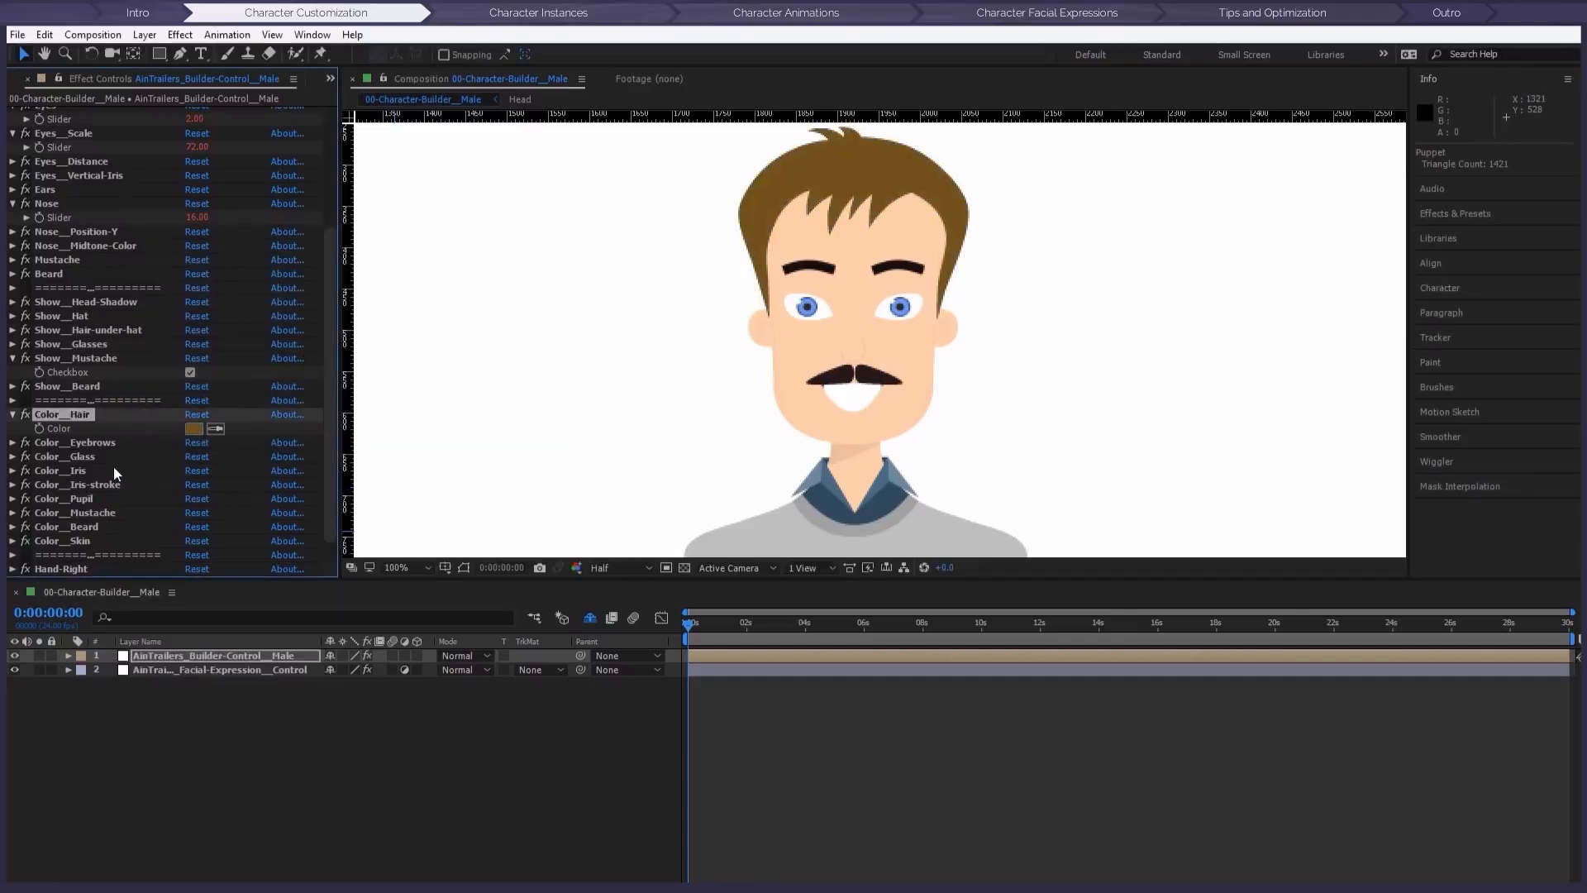
Step: Bring the character's feet into view and set the Footwear slider to 12
{"action": "scroll", "coordinate": [113, 466], "scroll_direction": "down", "scroll_amount": 1}
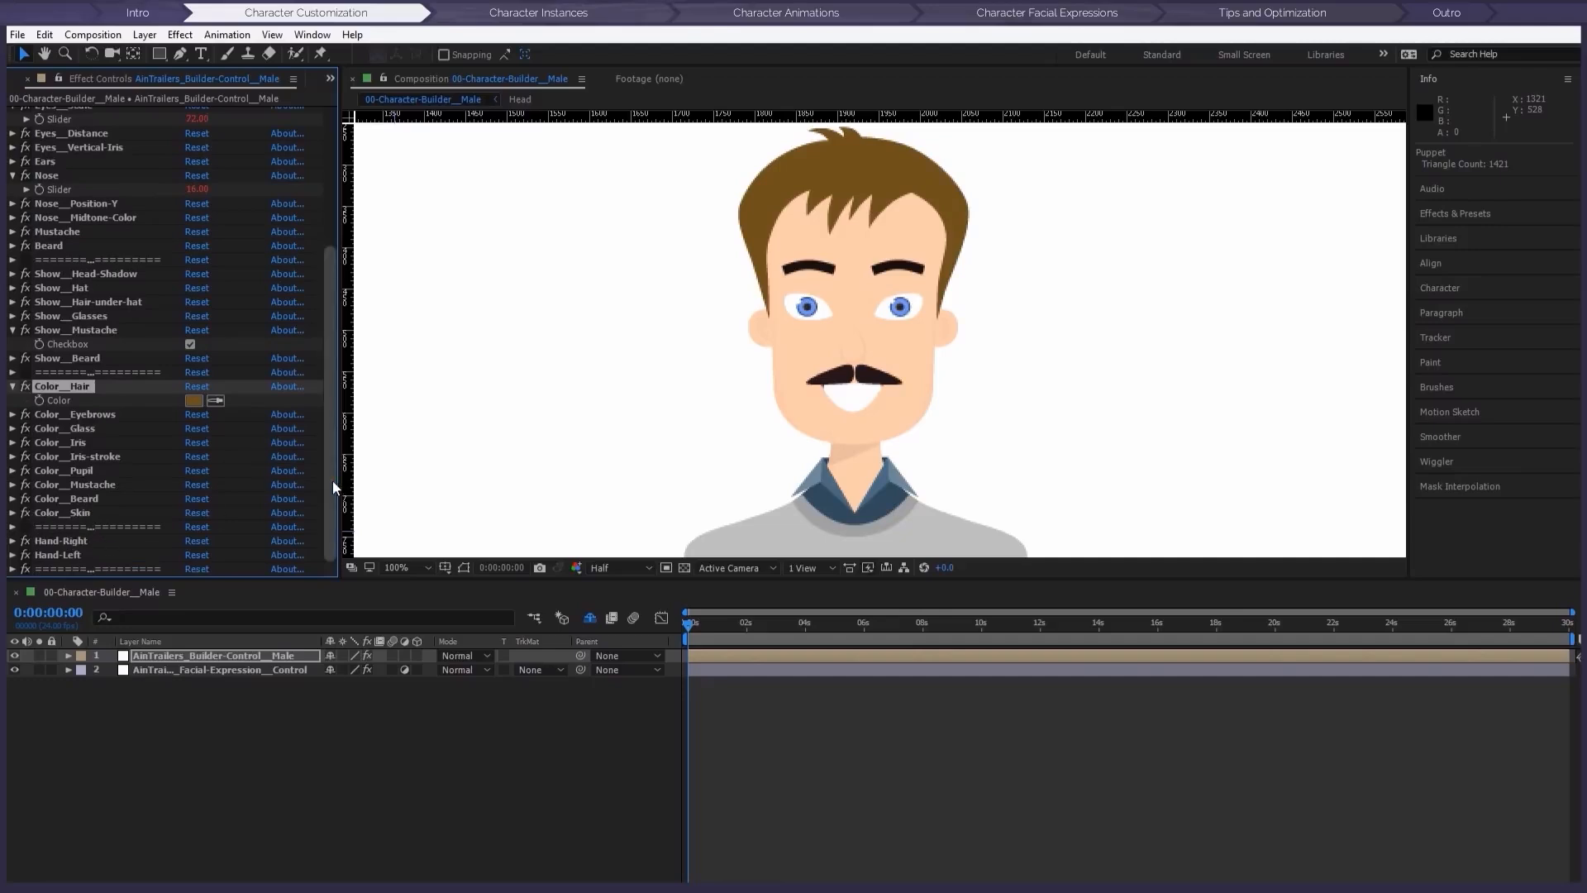
{"action": "left_click_drag", "start_coordinate": [339, 481], "coordinate": [349, 269]}
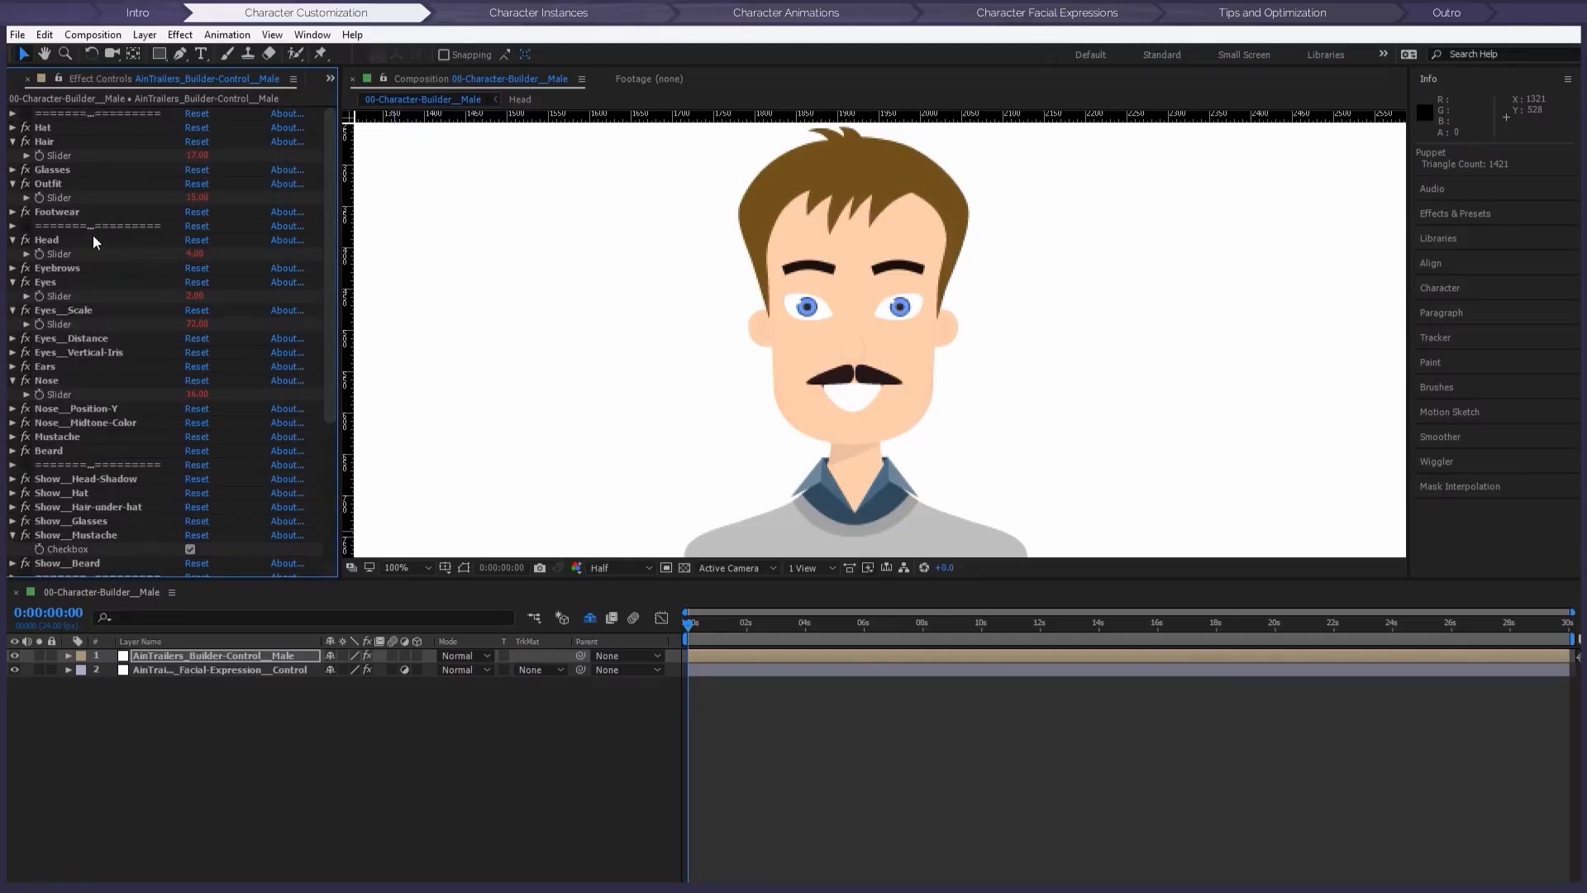
{"action": "left_click", "coordinate": [13, 212]}
{"action": "left_click_drag", "start_coordinate": [827, 397], "coordinate": [822, 329]}
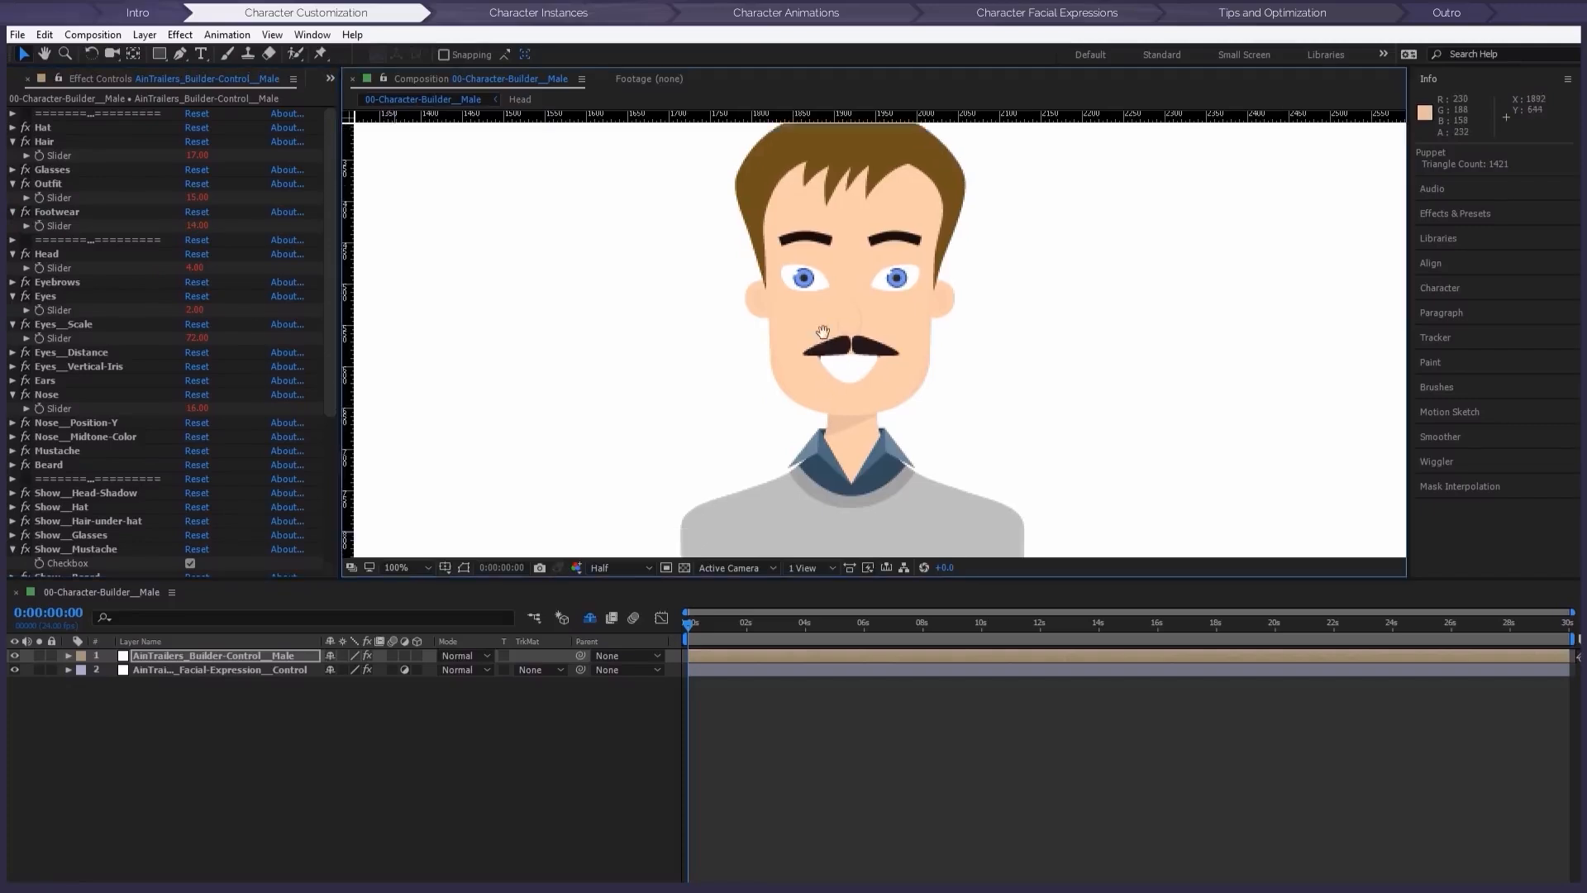
{"action": "scroll", "coordinate": [836, 423], "scroll_direction": "down", "scroll_amount": 2}
{"action": "left_click_drag", "start_coordinate": [836, 423], "coordinate": [793, 159]}
{"action": "left_click", "coordinate": [197, 226]}
{"action": "type", "text": "12"}
{"action": "left_click", "coordinate": [222, 232]}
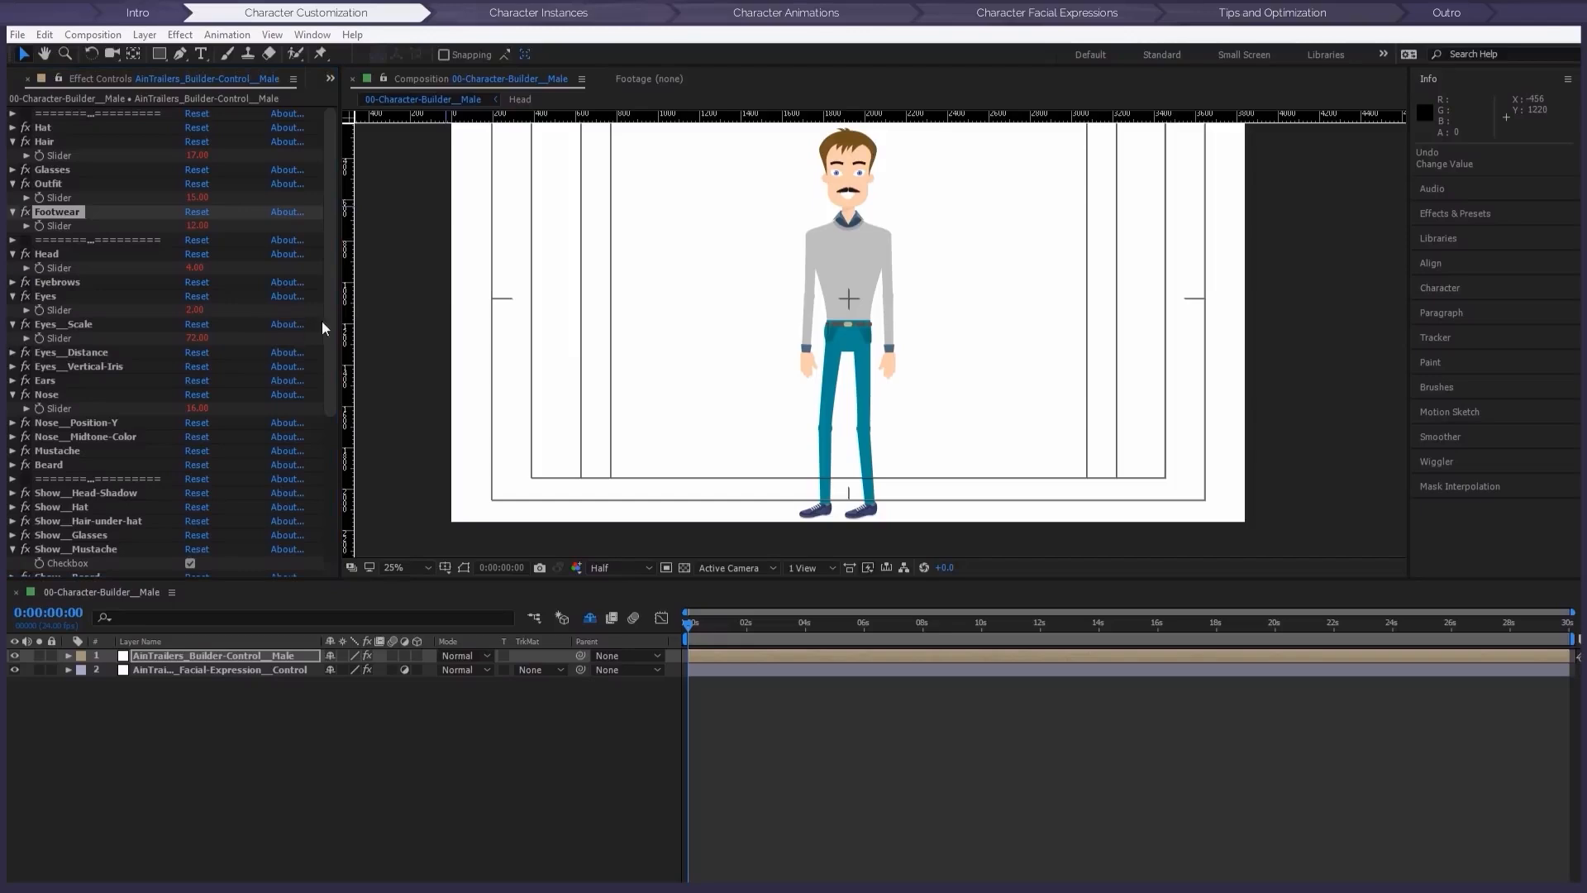
{"action": "mouse_move", "coordinate": [332, 331]}
{"action": "left_mouse_down"}
{"action": "mouse_move", "coordinate": [344, 347]}
{"action": "mouse_move", "coordinate": [334, 322]}
{"action": "left_mouse_up"}
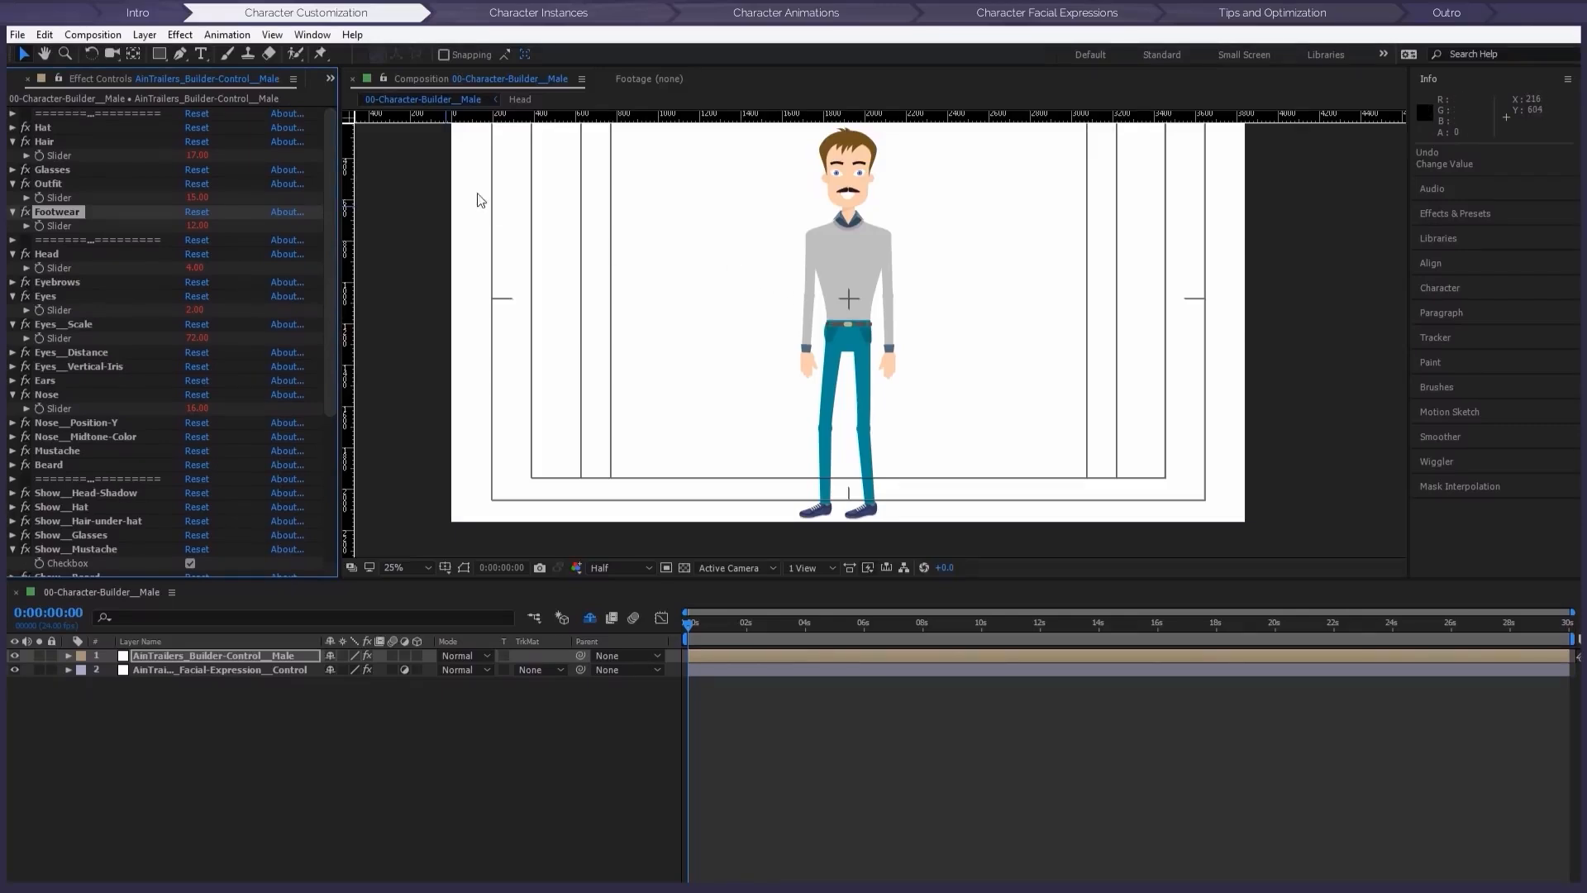
Step: Open the AinTrailers_Tools script, show the project contents beside it, and move the script window clear of the character
{"action": "left_click", "coordinate": [312, 34]}
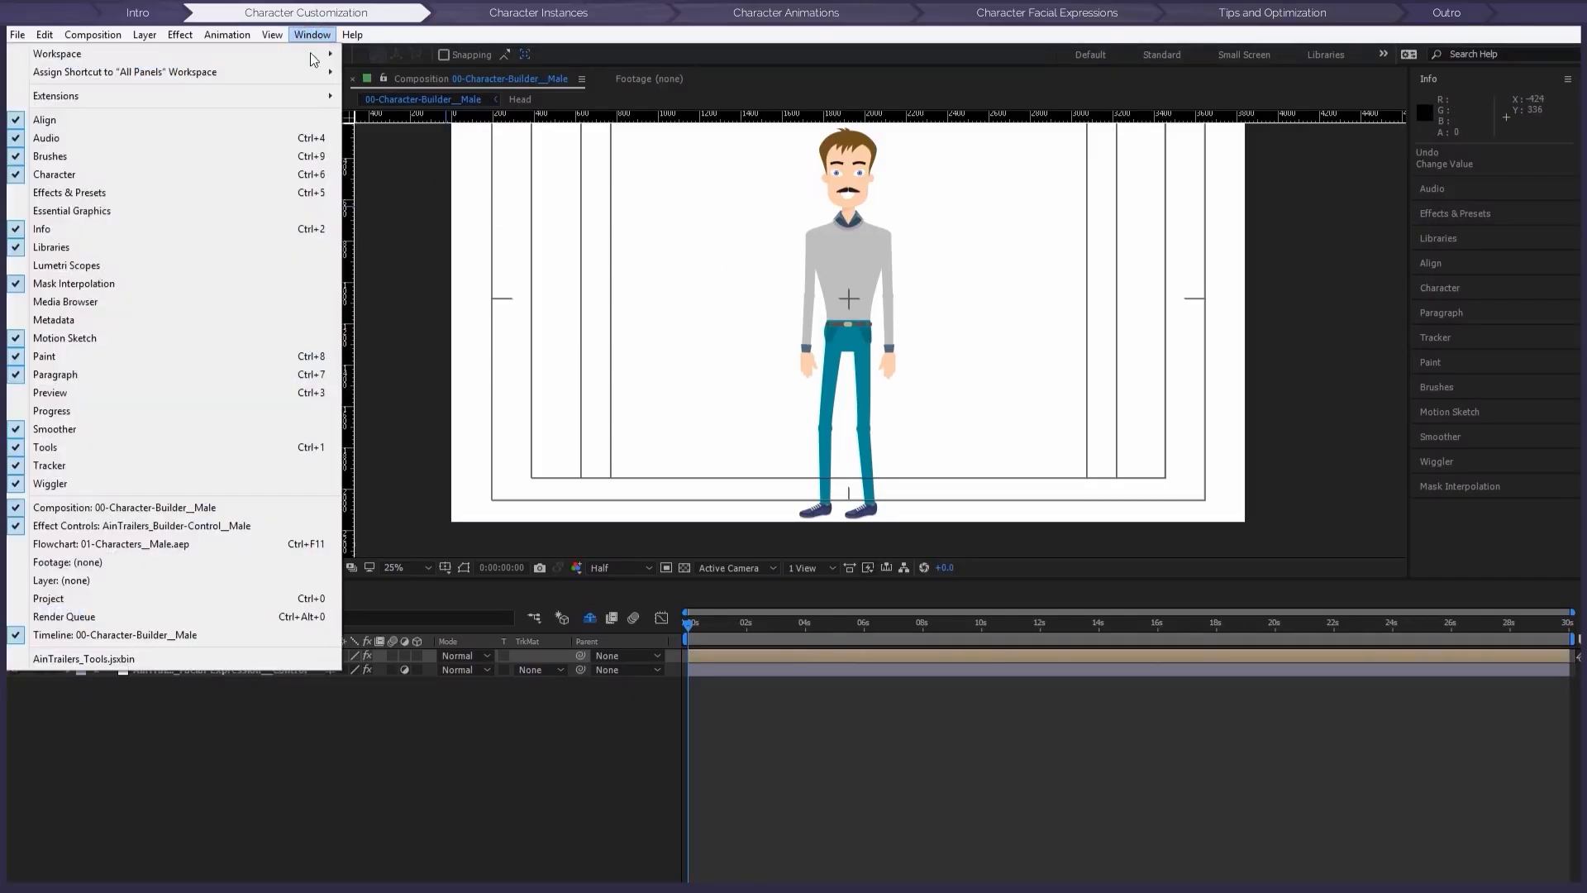
{"action": "left_click", "coordinate": [129, 661]}
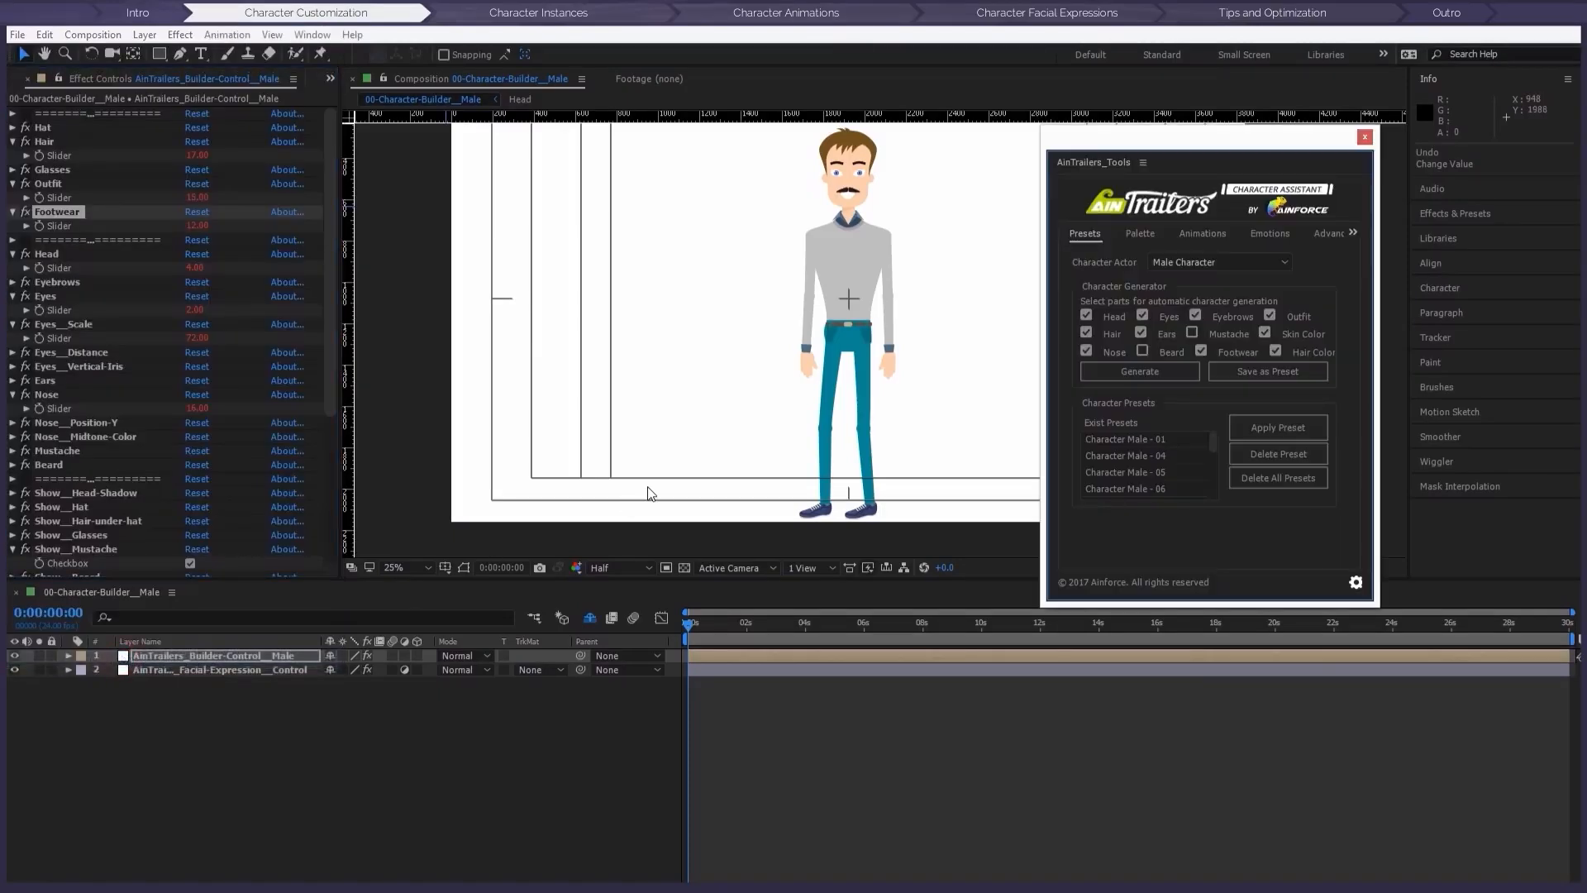
{"action": "left_click", "coordinate": [10, 80]}
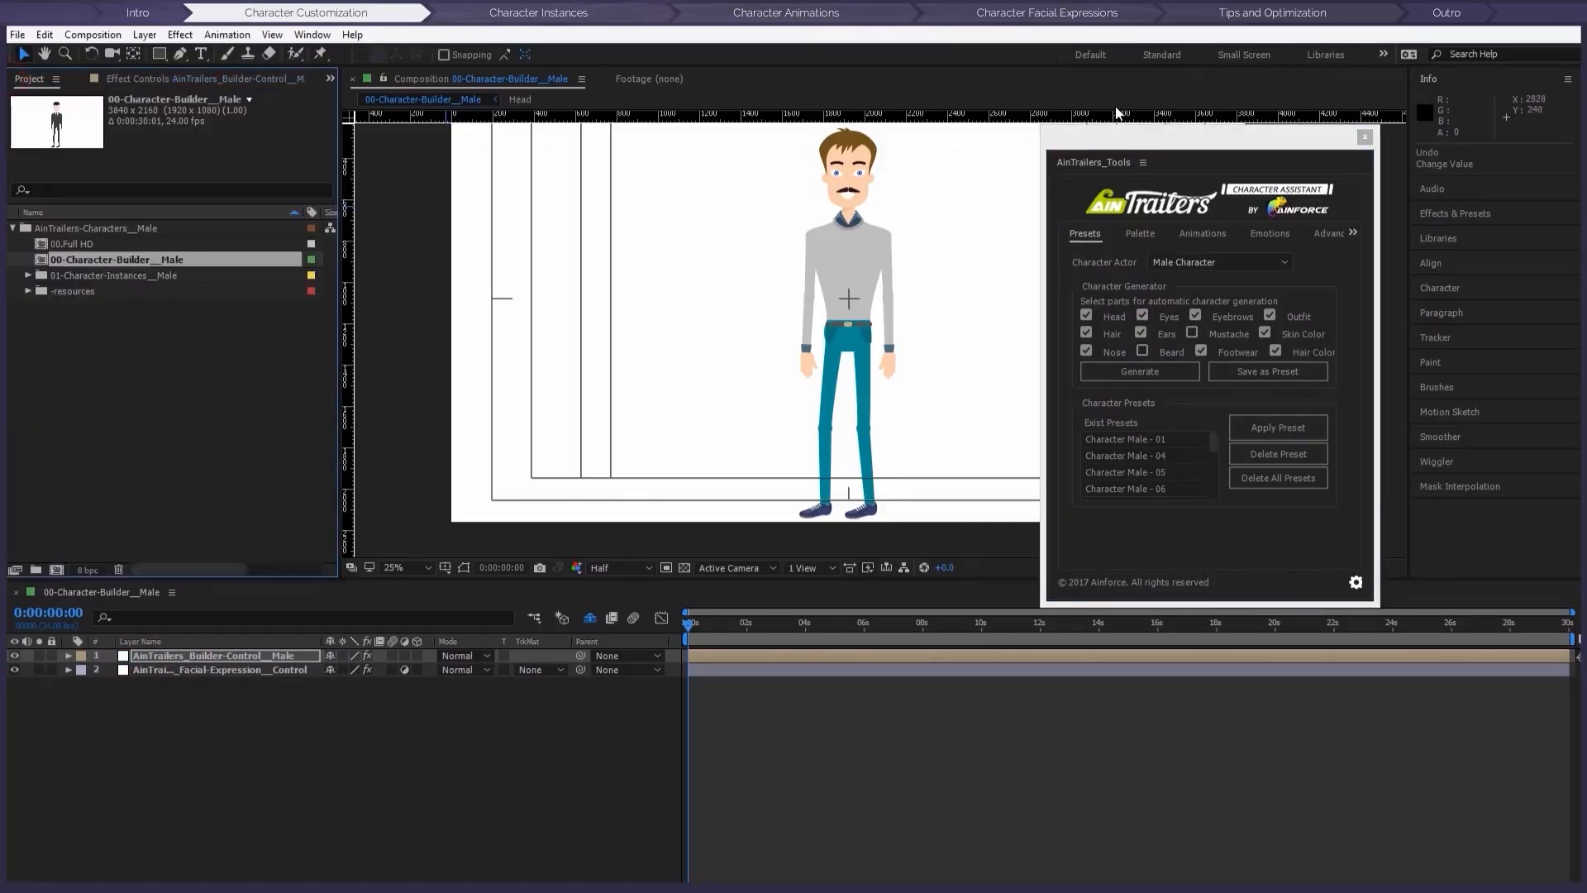
{"action": "left_click_drag", "start_coordinate": [1211, 149], "coordinate": [1248, 114]}
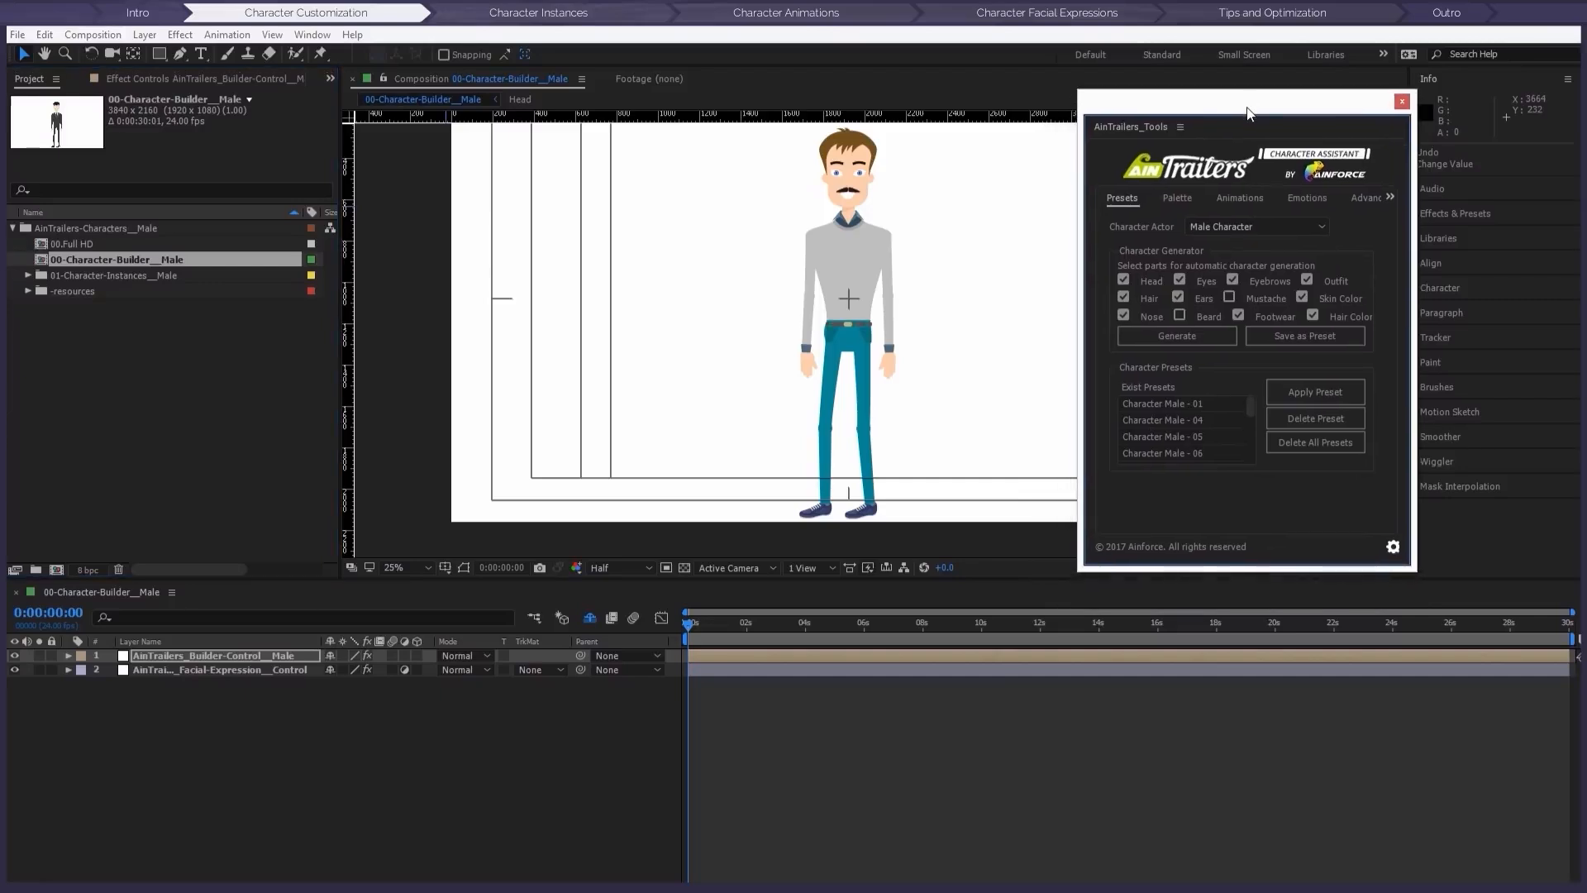
Step: Generate three random male characters in a row with the currently selected parts, and center the last one in view
{"action": "left_click", "coordinate": [1177, 335]}
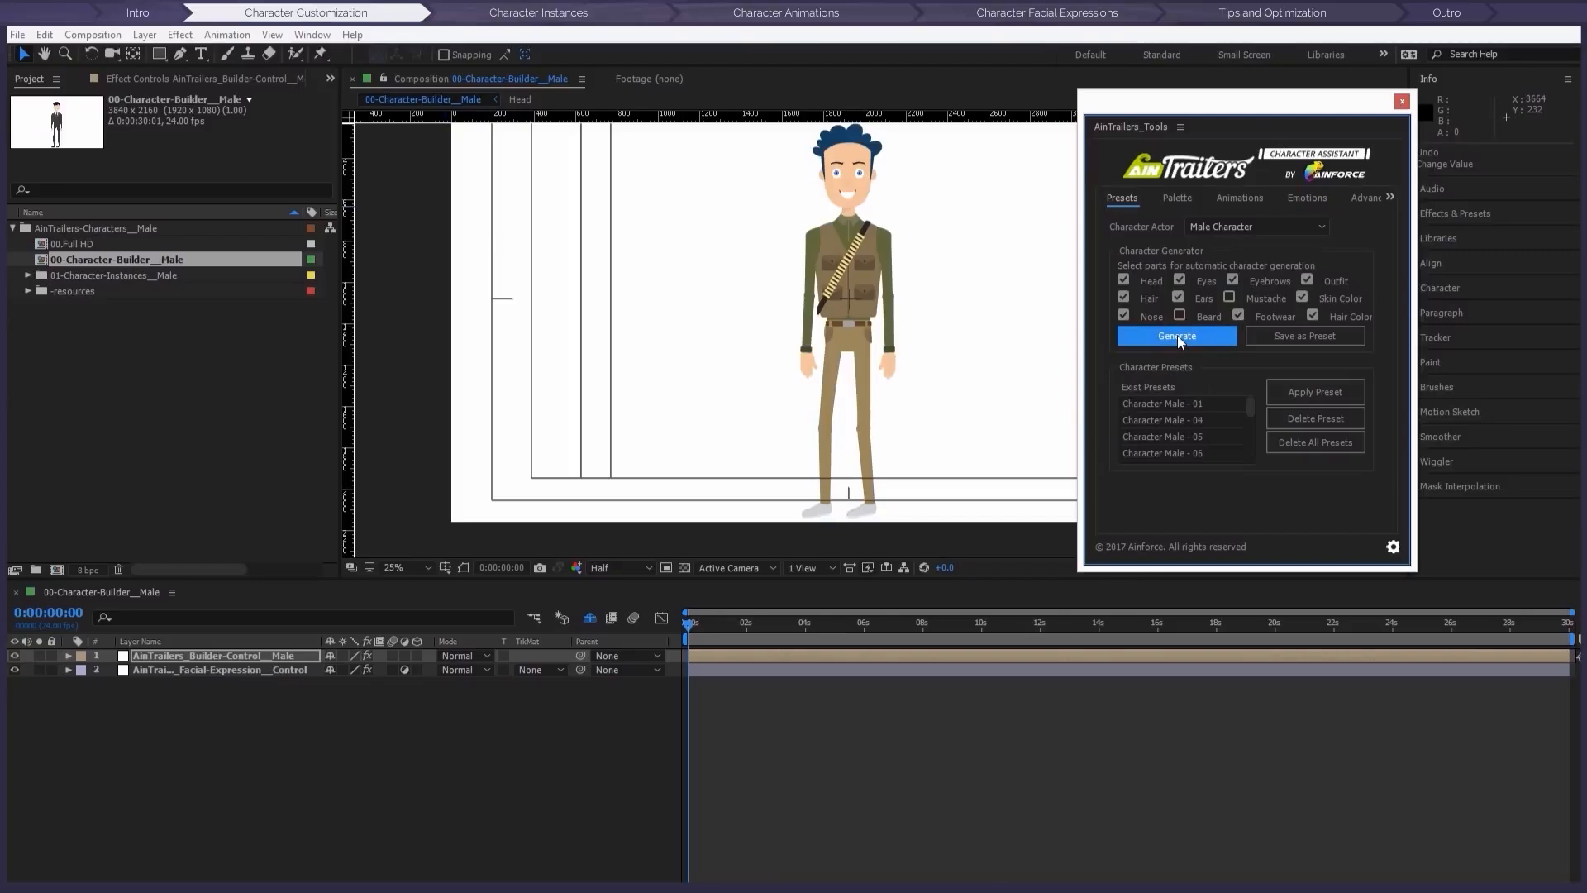
{"action": "left_click", "coordinate": [1178, 341]}
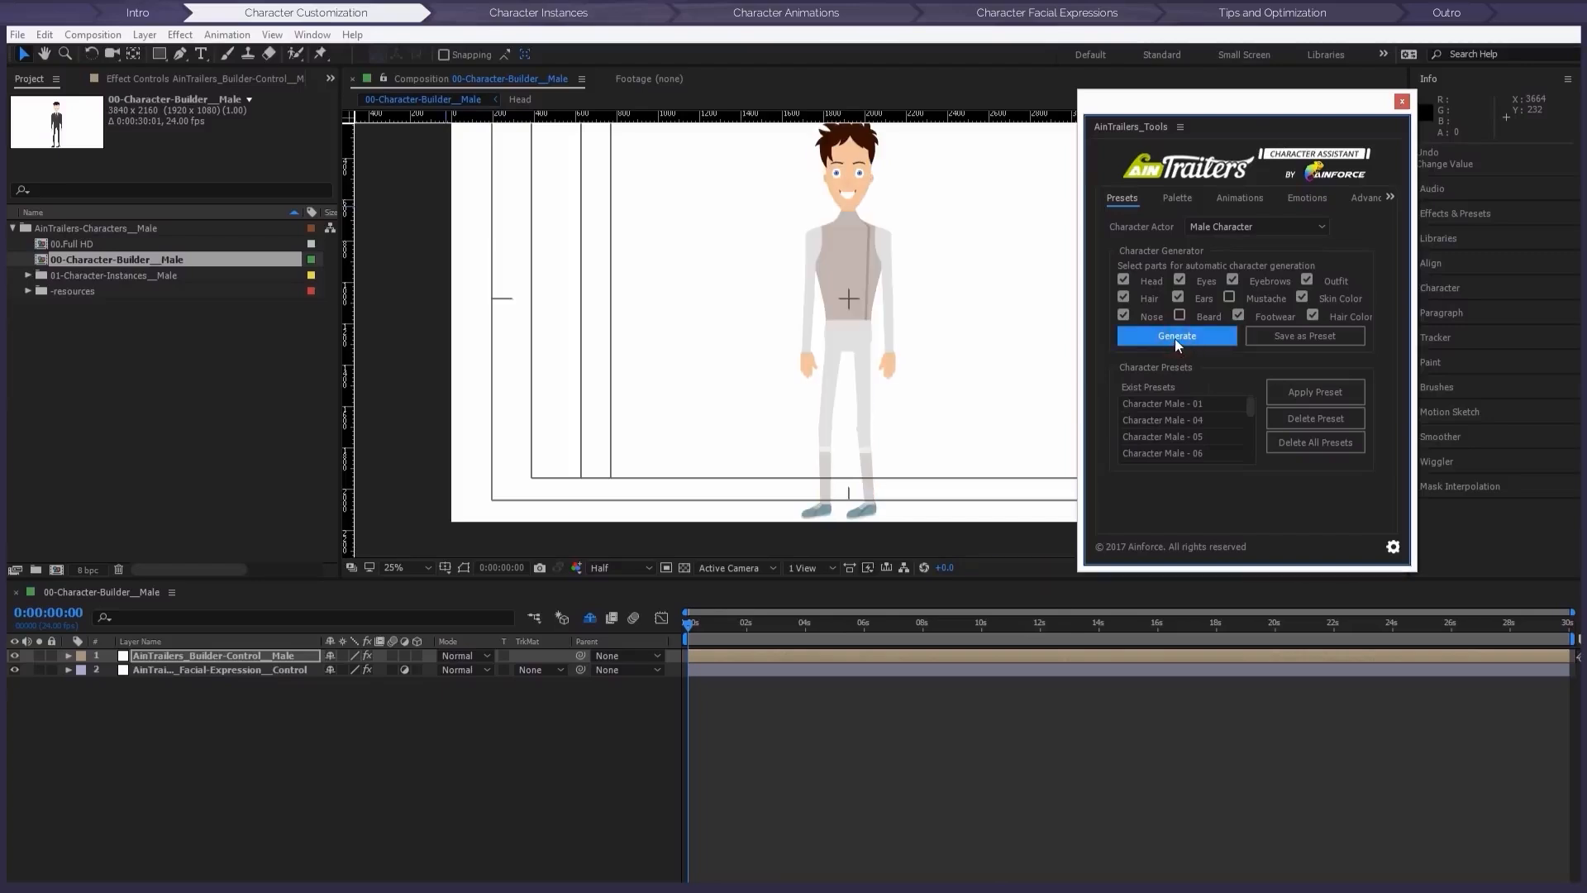
{"action": "left_click", "coordinate": [1149, 339]}
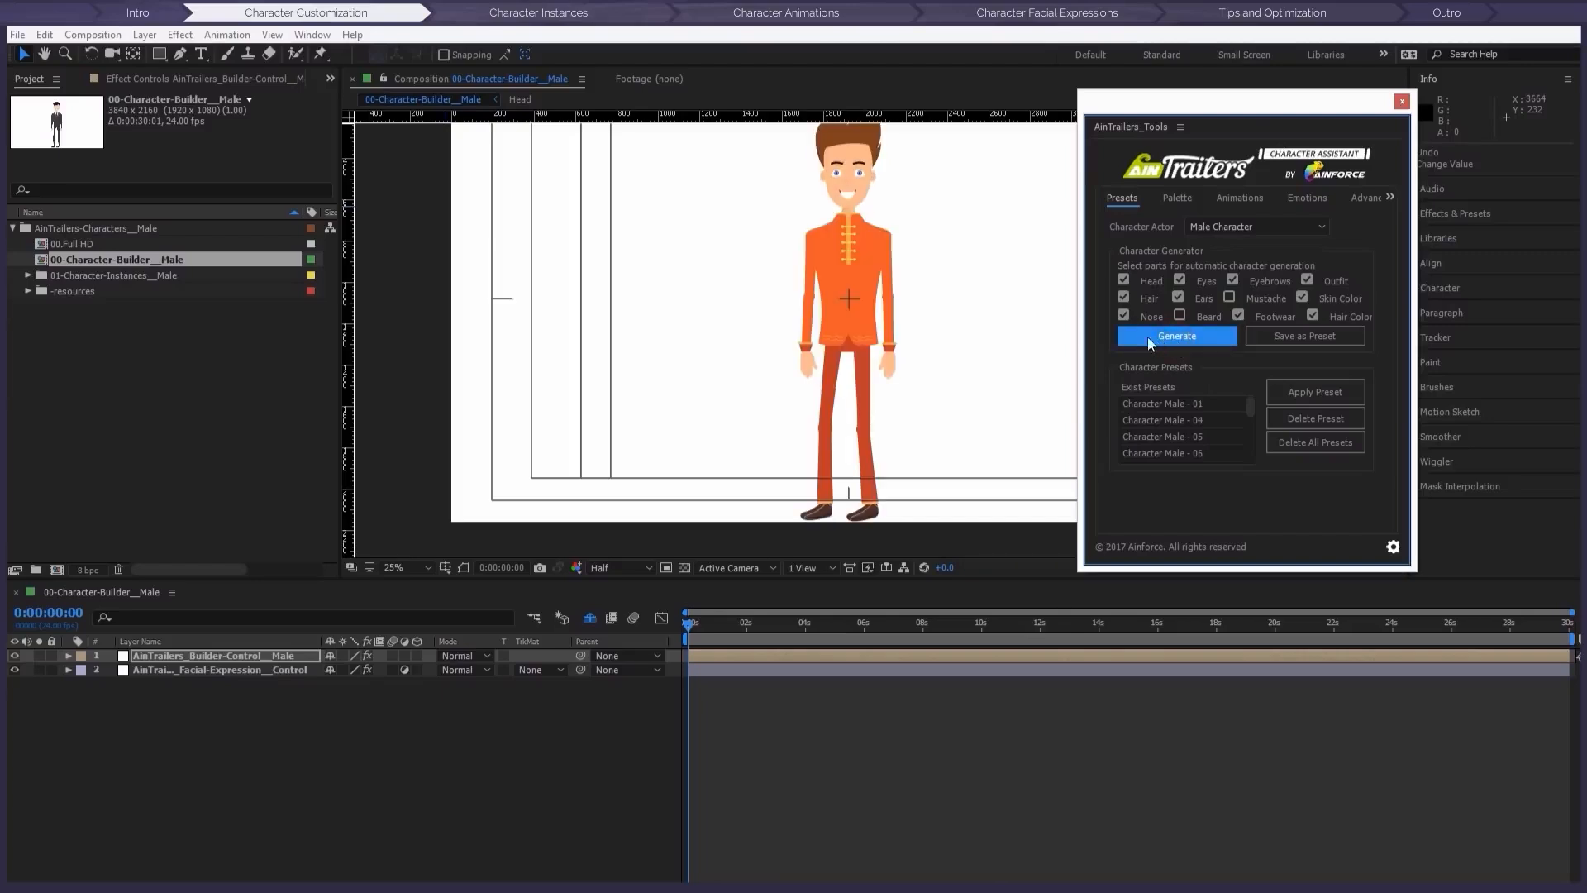
{"action": "left_click_drag", "start_coordinate": [982, 318], "coordinate": [959, 337]}
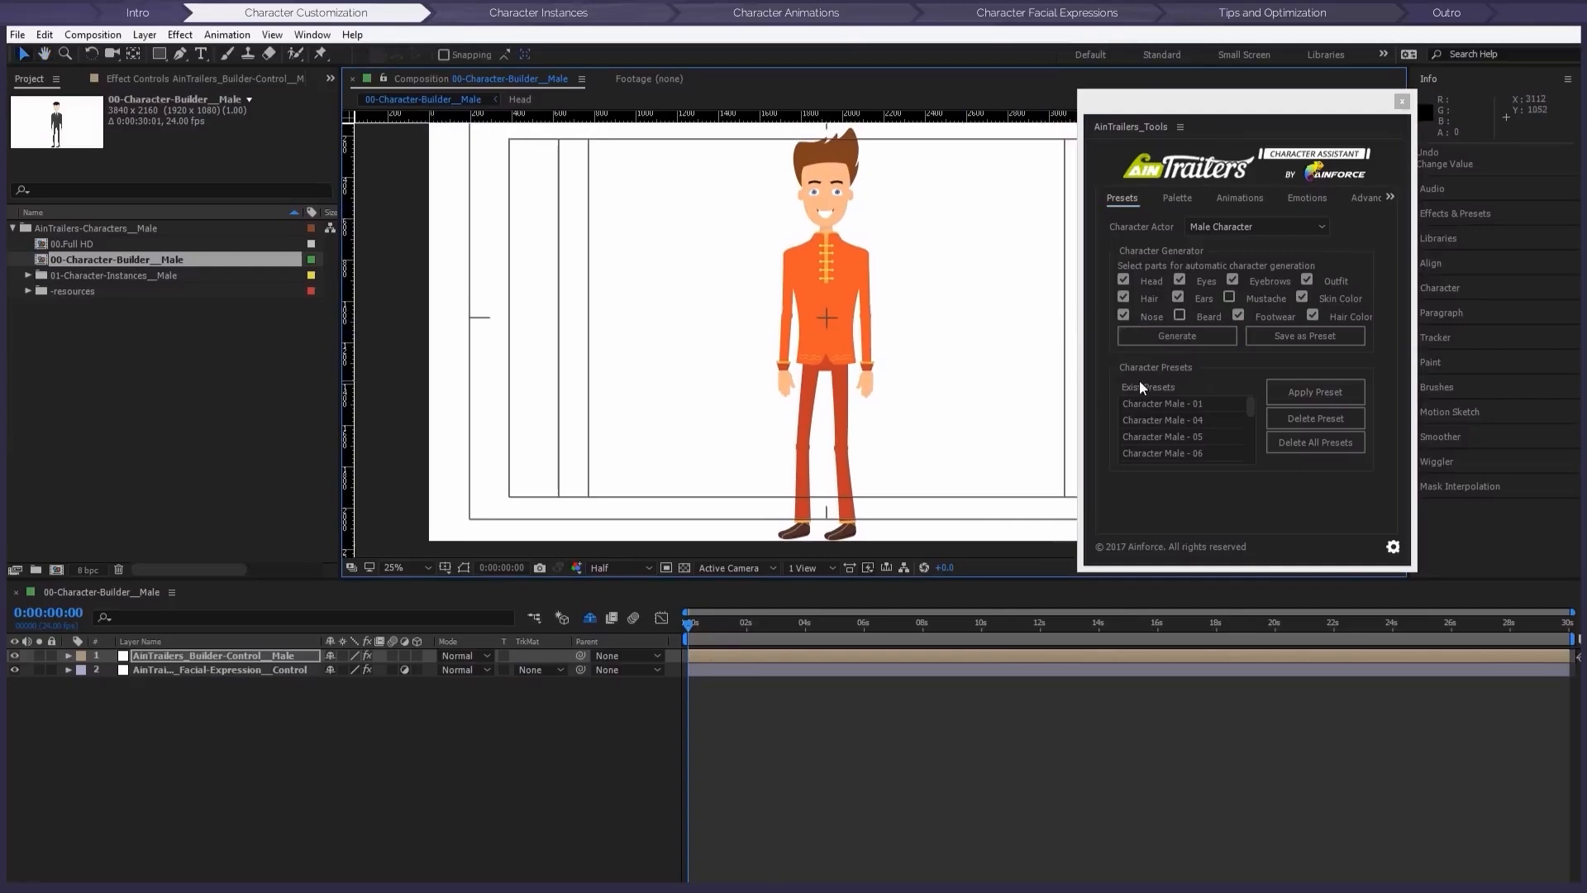
Step: Exclude Head, Eyes and Hair Color from the Character Generator, and generate two more random characters
{"action": "left_click", "coordinate": [1124, 280]}
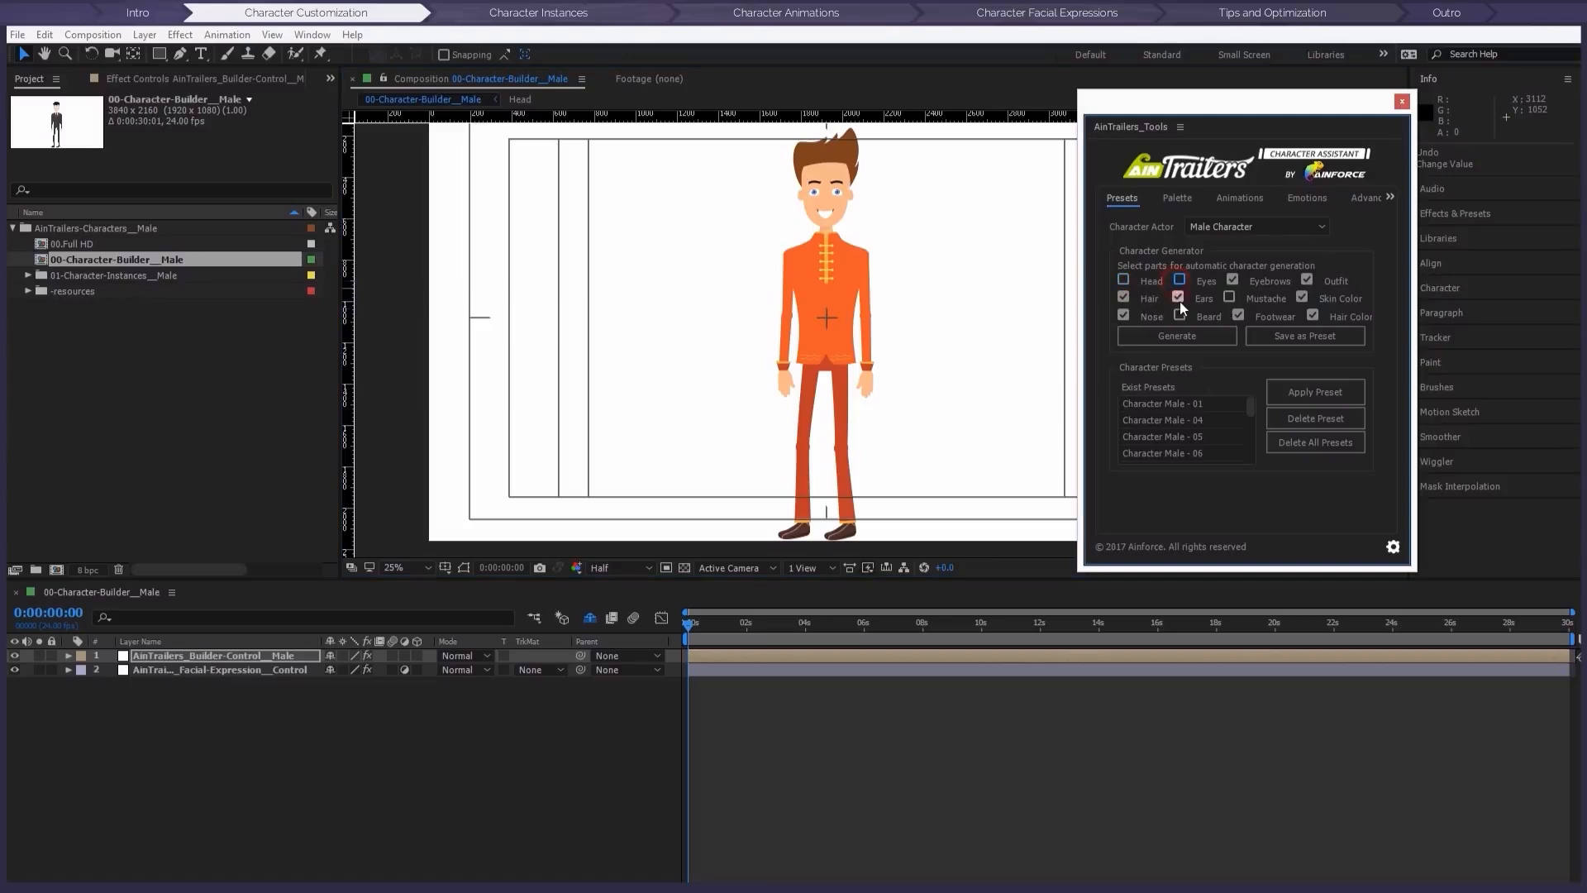
{"action": "left_click", "coordinate": [1312, 316]}
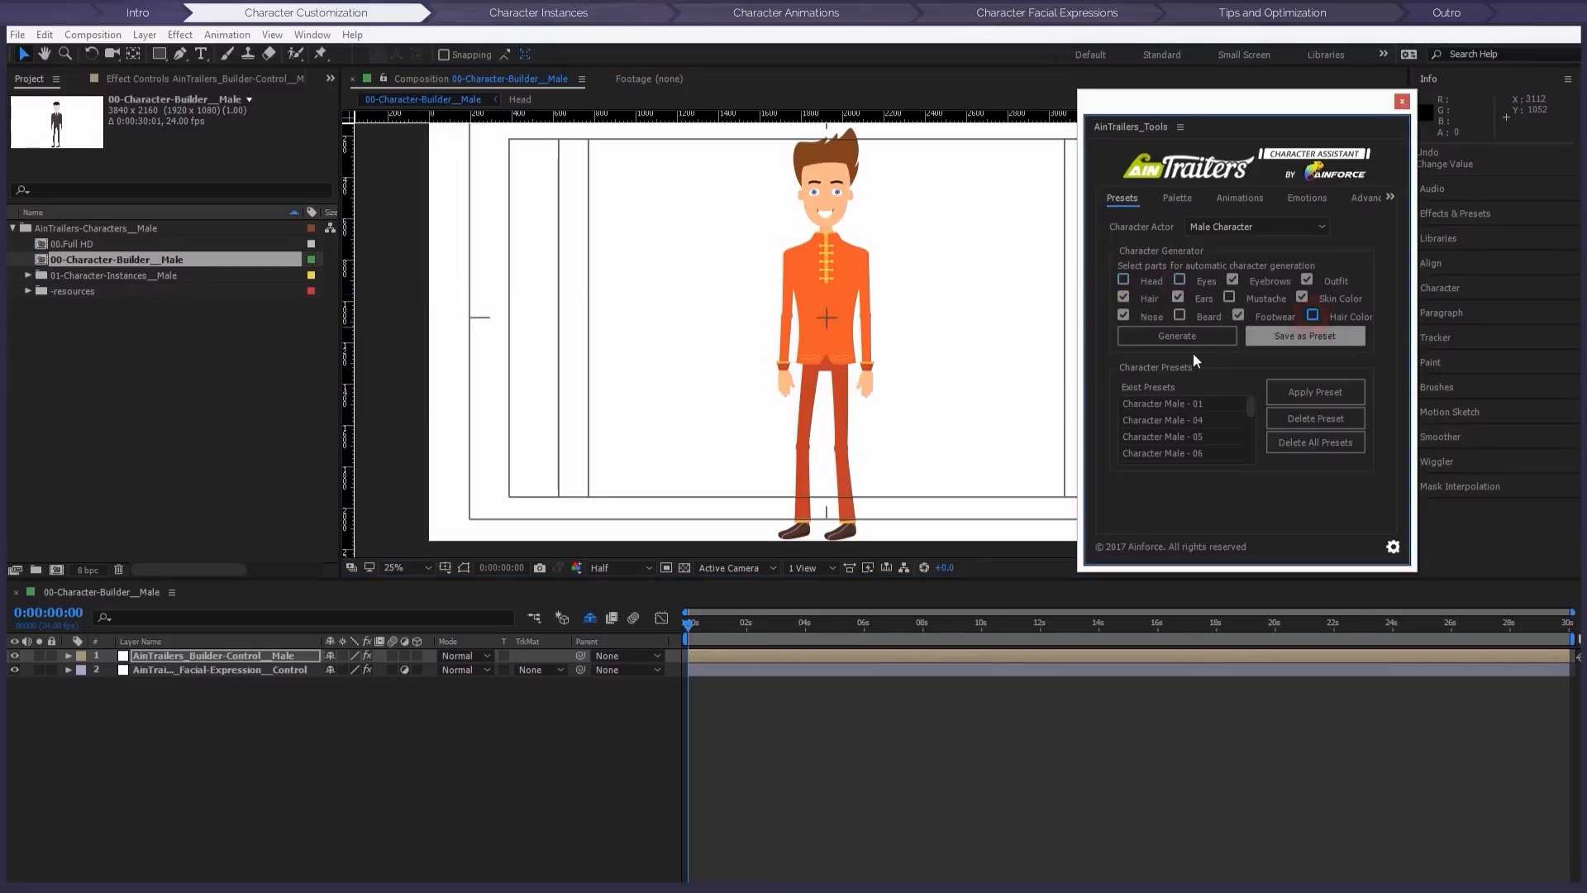
{"action": "left_click", "coordinate": [1164, 335]}
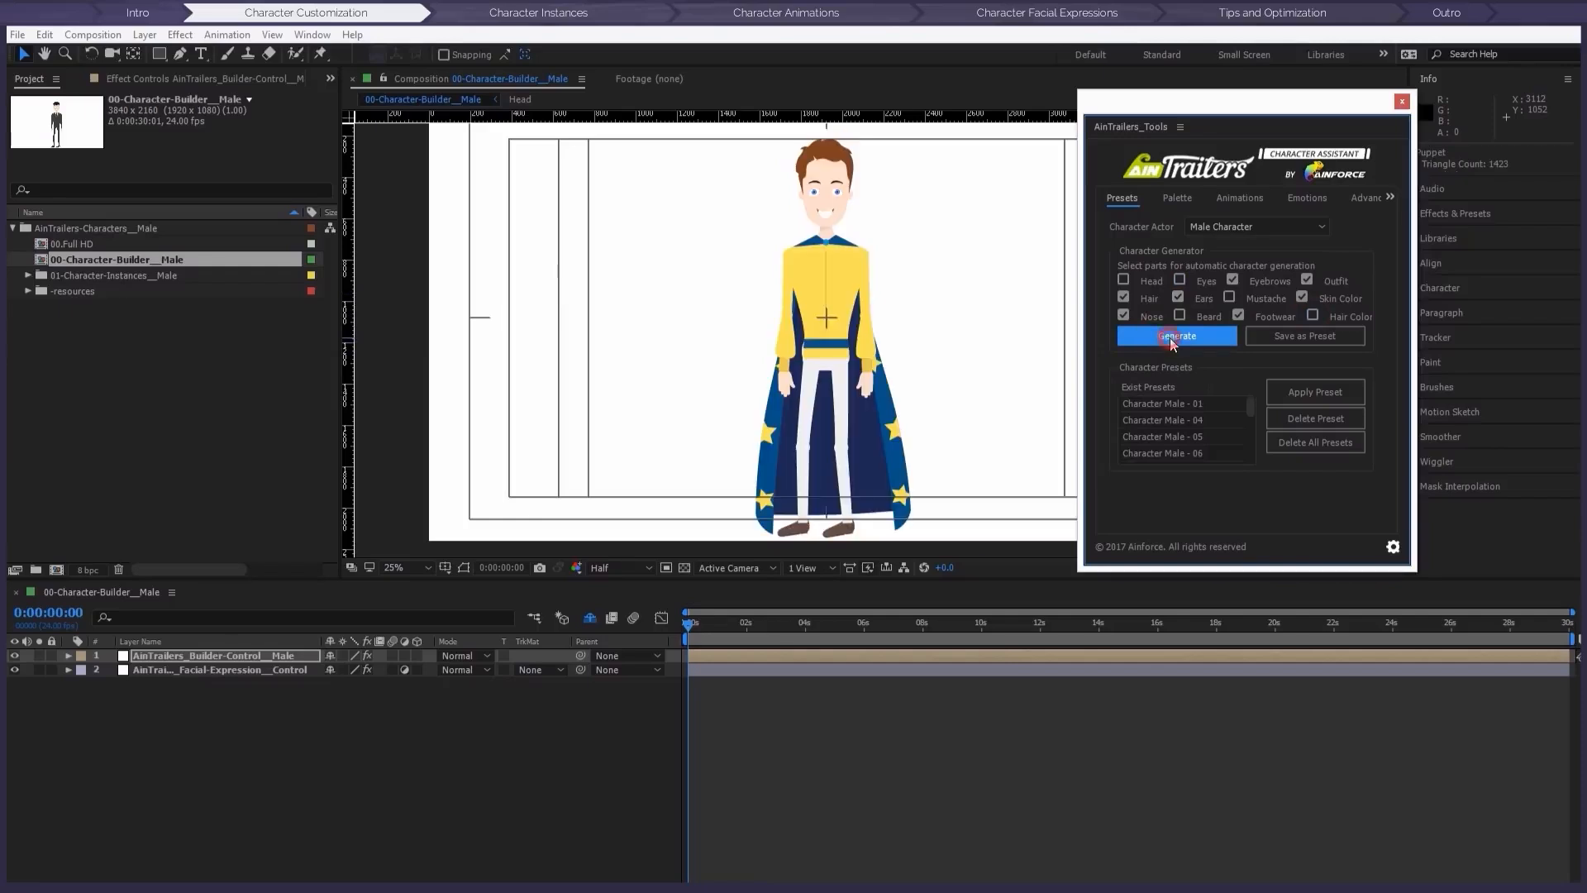
{"action": "left_click", "coordinate": [1169, 337]}
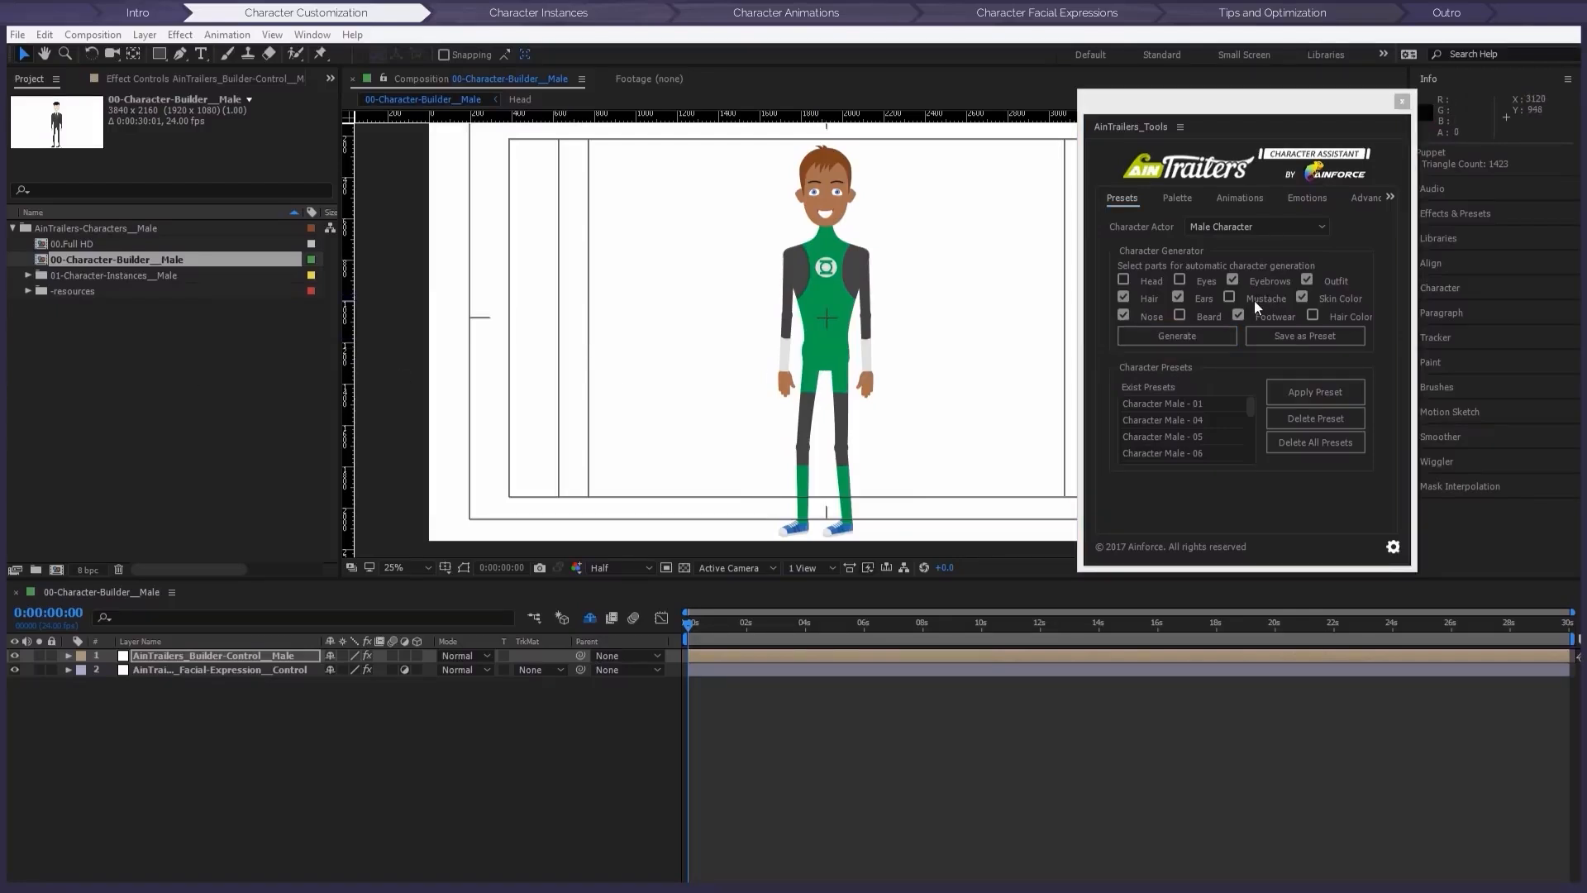
Step: Apply a random skin tone to the male character from the skin tone palette five times in a row
{"action": "left_click", "coordinate": [1175, 200]}
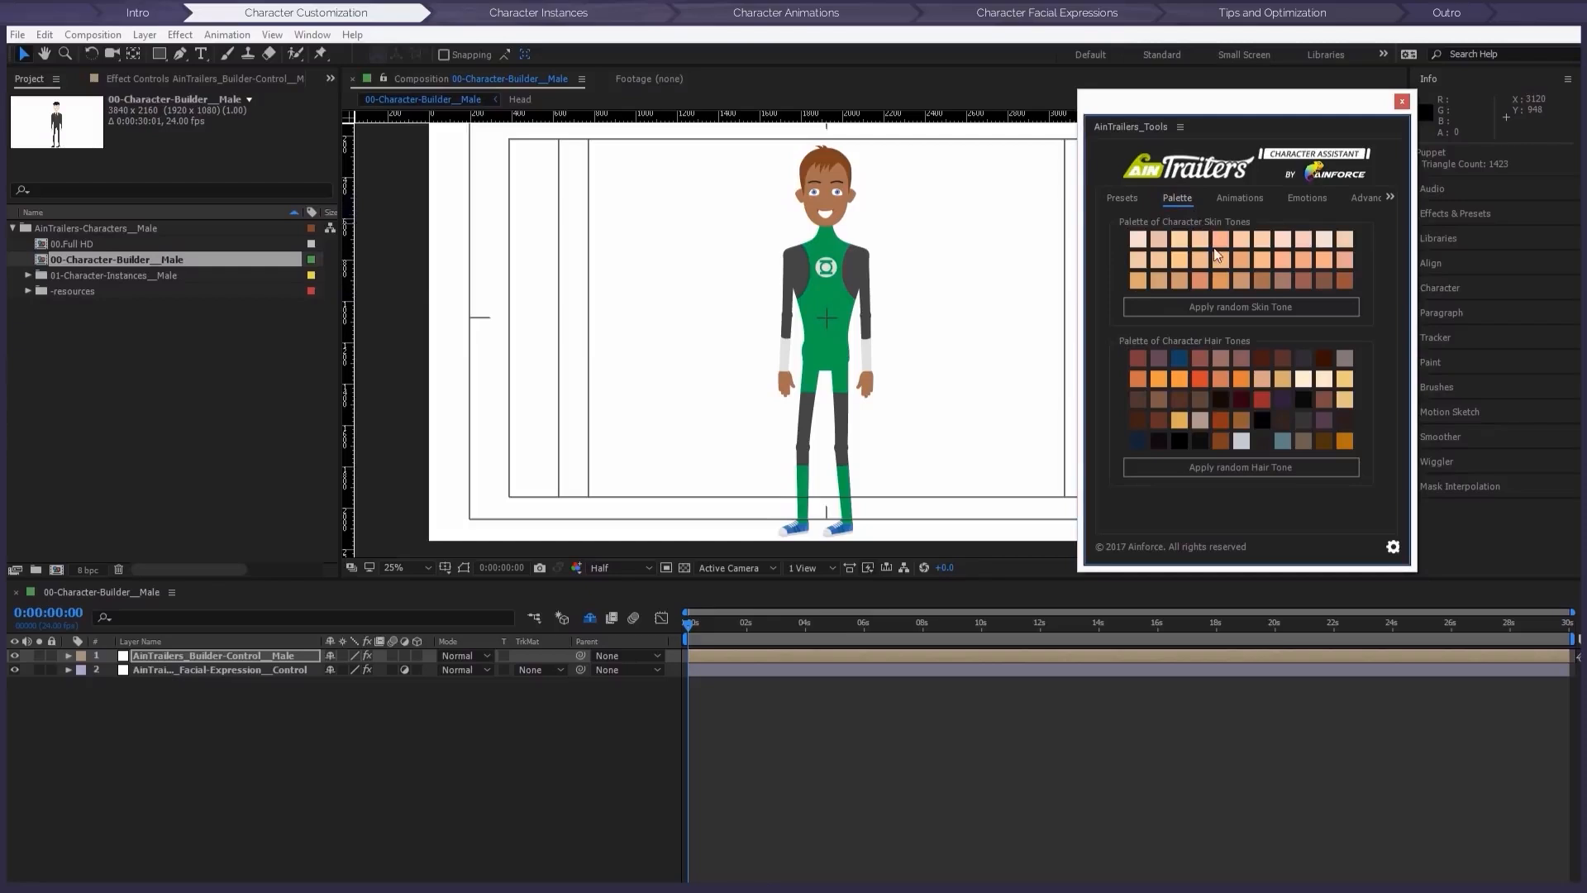
{"action": "left_click", "coordinate": [1212, 306]}
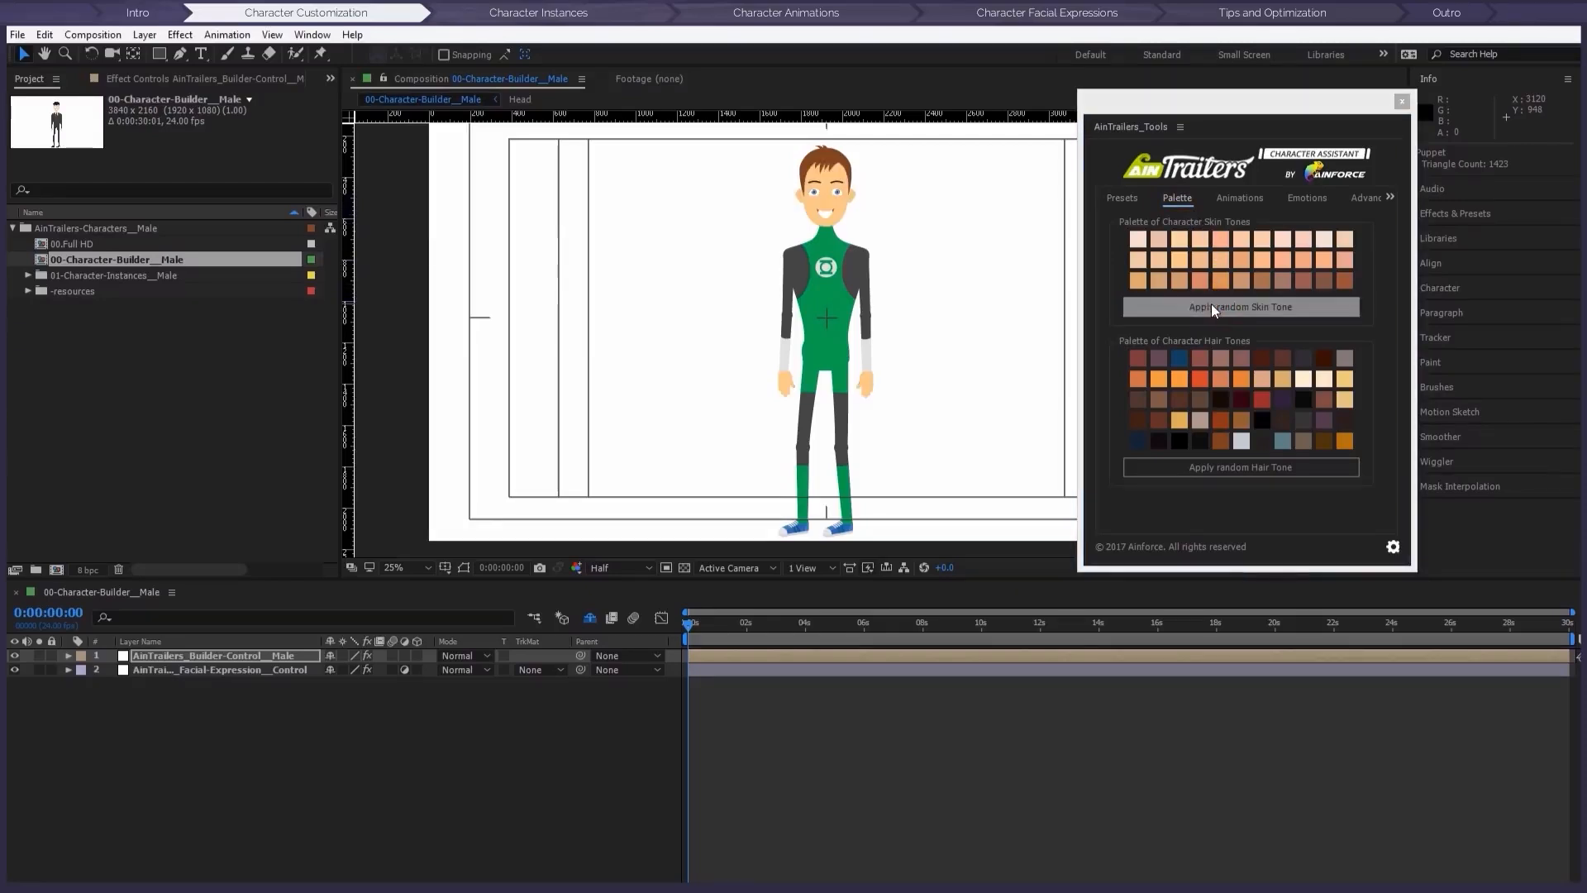
{"action": "left_click", "coordinate": [1215, 305]}
{"action": "left_click", "coordinate": [1209, 309]}
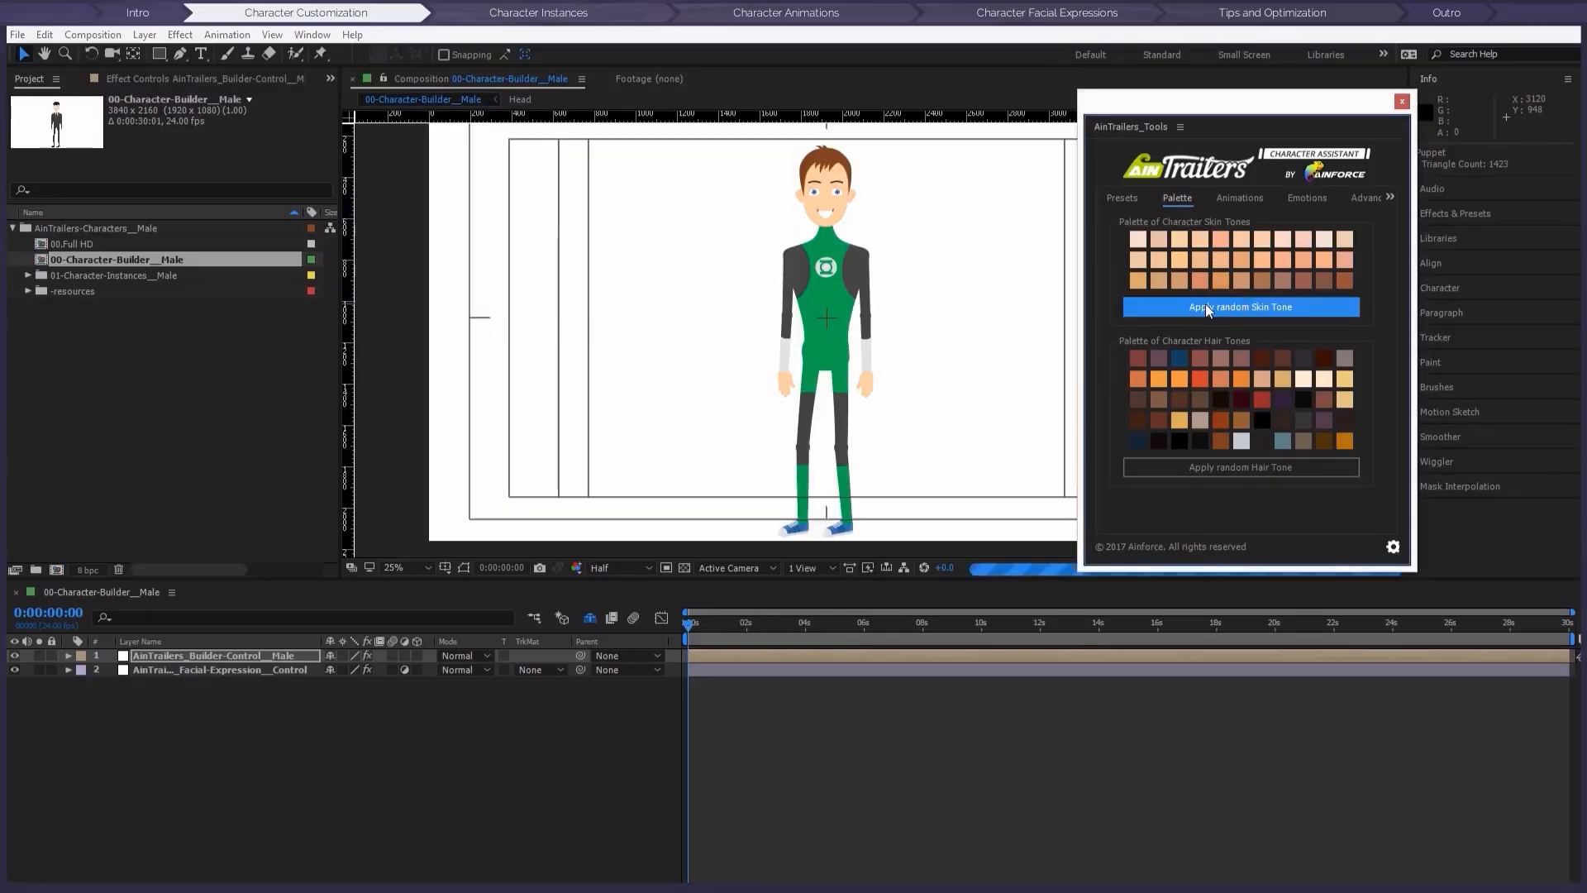
{"action": "left_click", "coordinate": [1212, 309]}
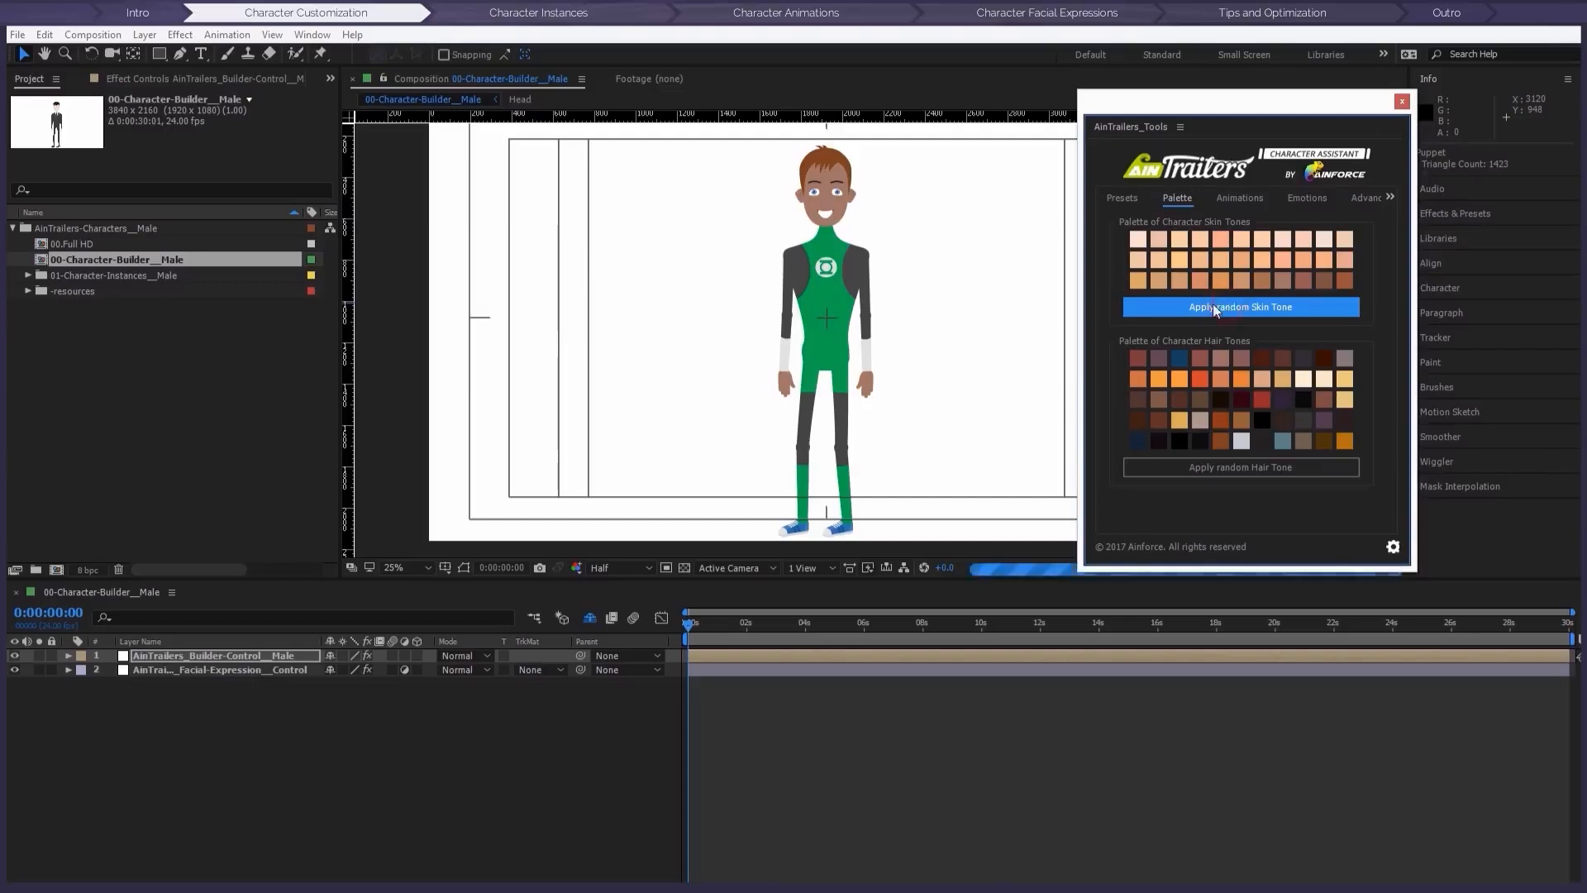
{"action": "left_click", "coordinate": [1227, 307]}
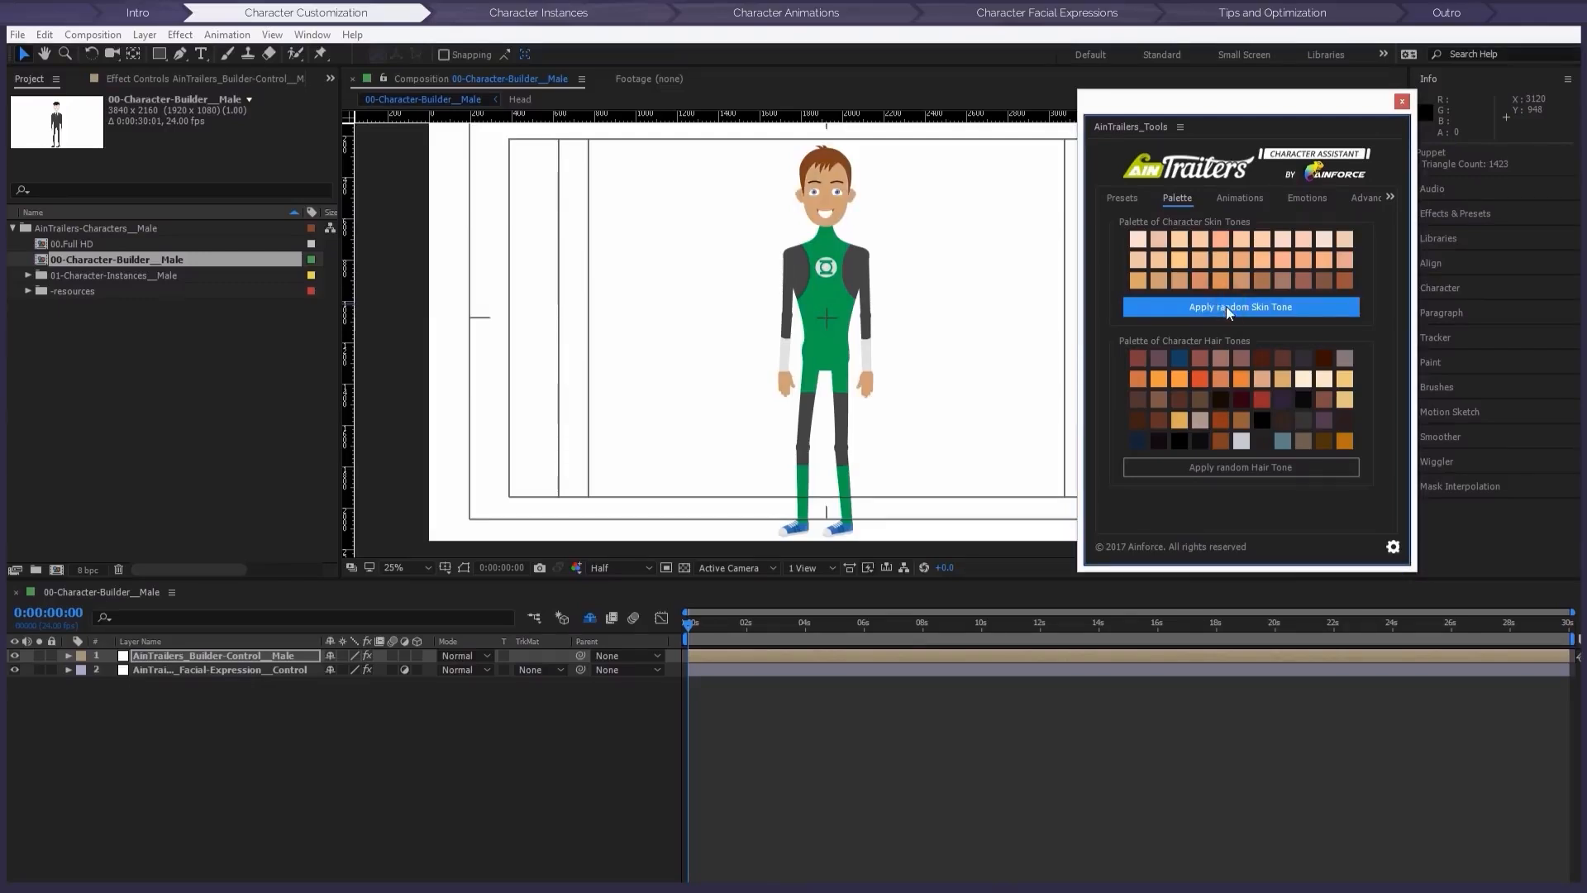
Step: Apply a random hair tone to the character from the hair tone palette four times in a row
{"action": "left_click", "coordinate": [1236, 466]}
{"action": "left_click", "coordinate": [1210, 466]}
{"action": "left_click", "coordinate": [1213, 468]}
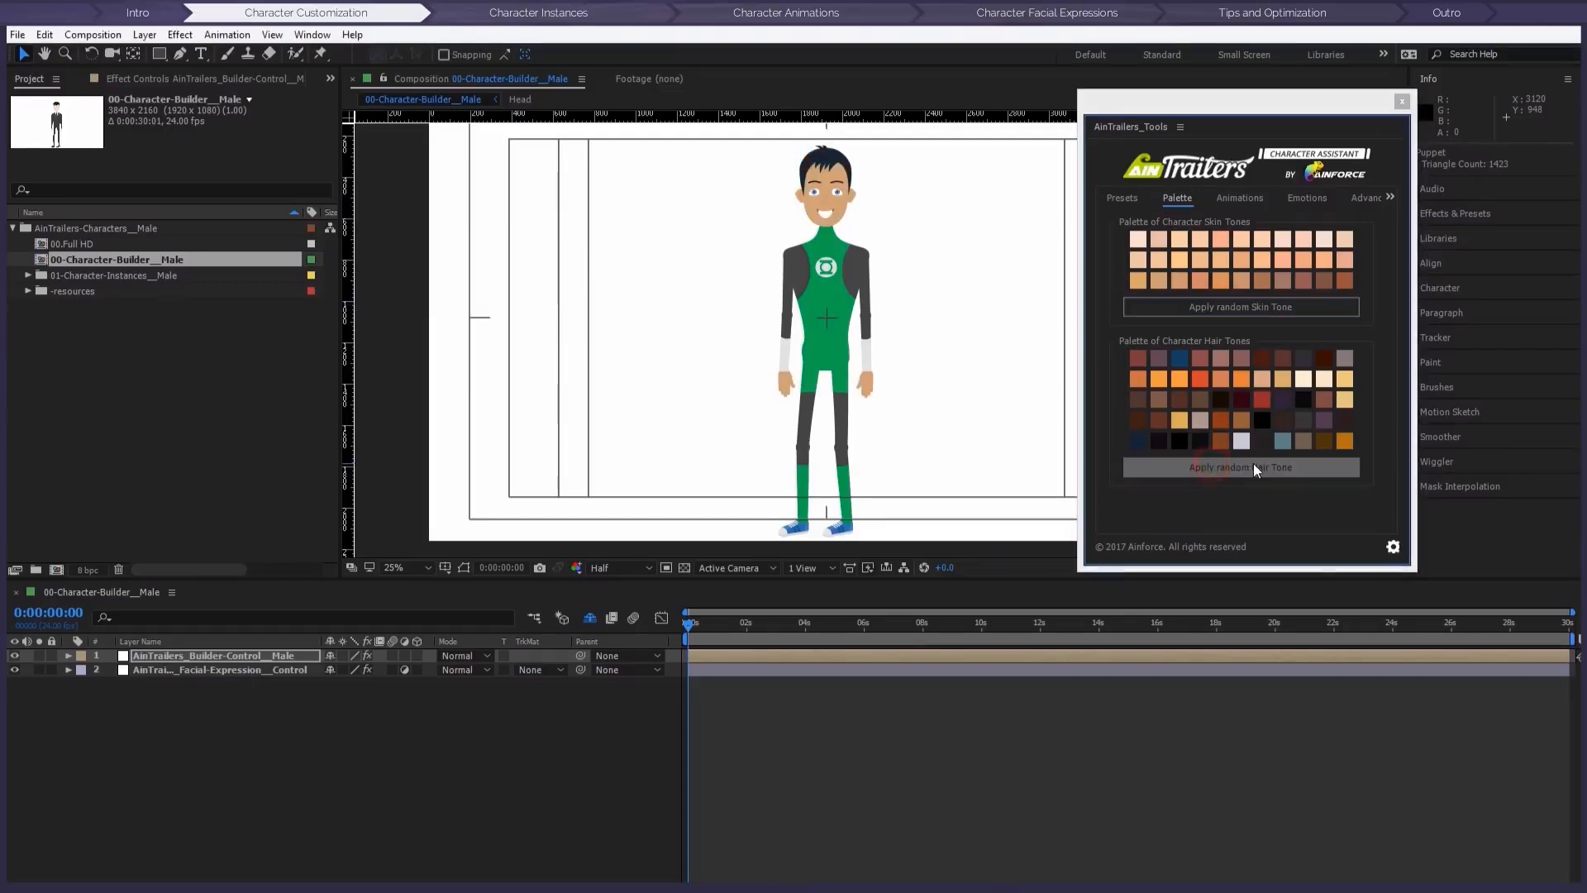
{"action": "left_click", "coordinate": [1217, 468]}
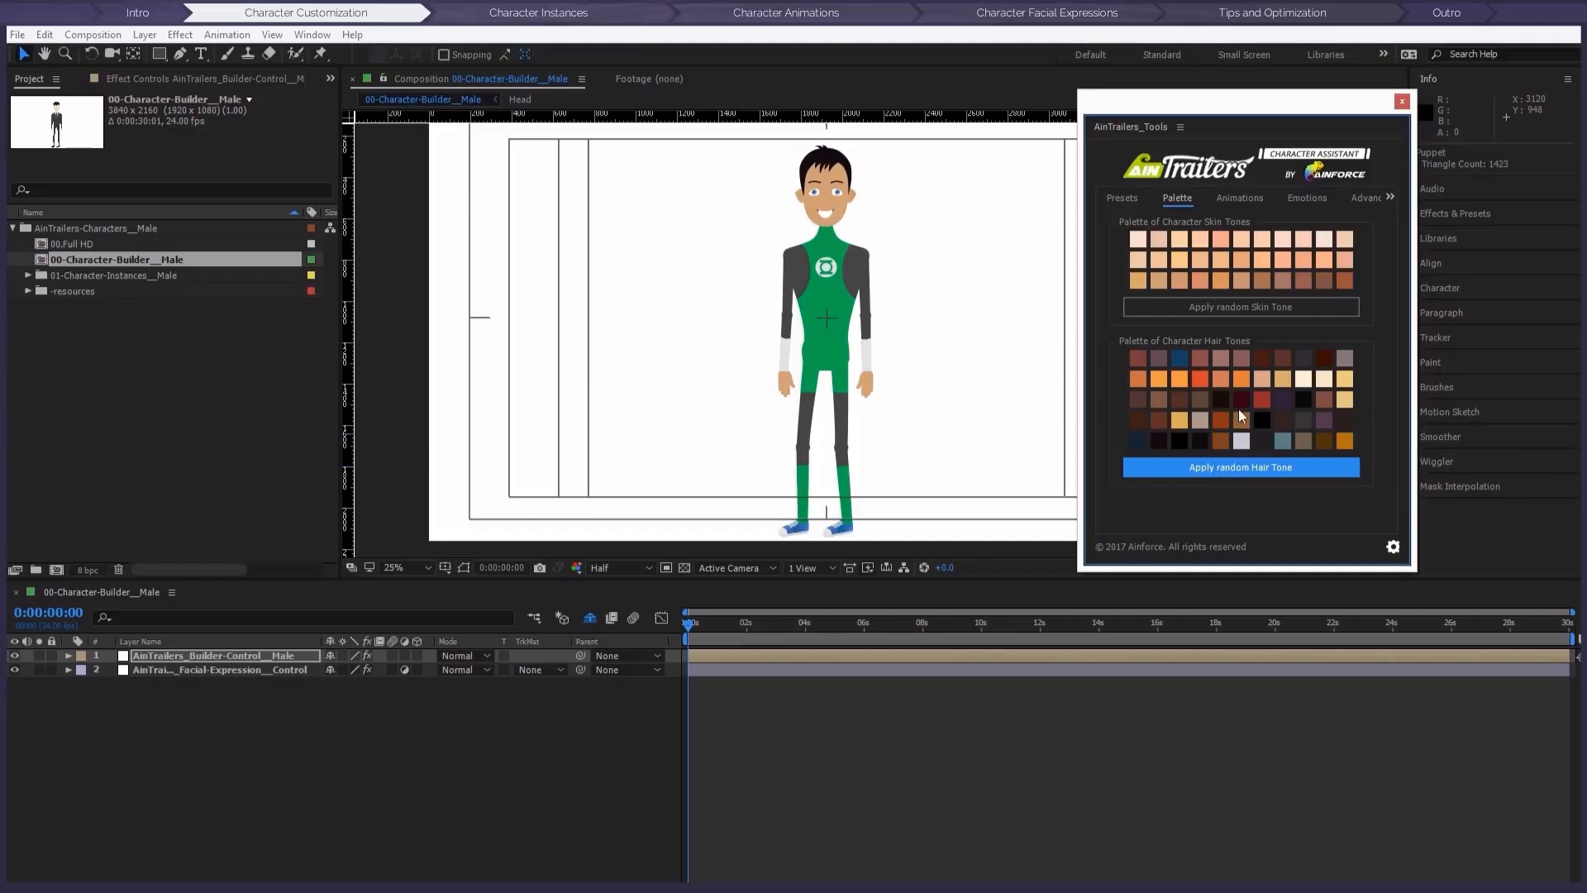
Step: In the AinTrailers_Builder-Control__Male effects, sample a brown then a light peach Color__Skin, and a blond then an orange-red Color__Hair from the palettes
{"action": "left_click", "coordinate": [186, 657]}
{"action": "left_click", "coordinate": [205, 78]}
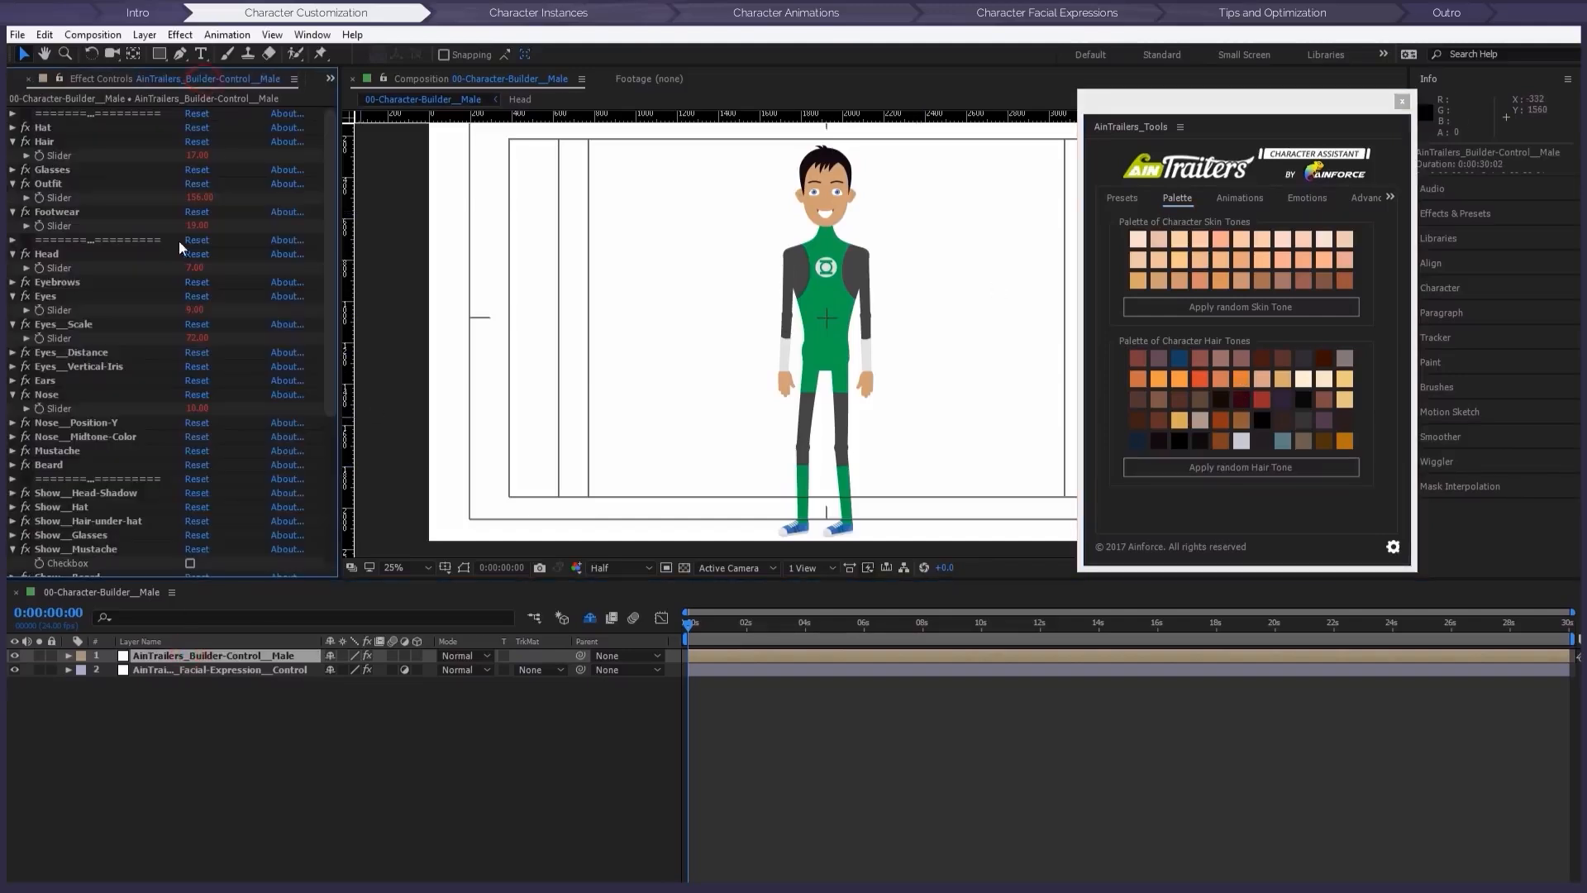
{"action": "scroll", "coordinate": [116, 368], "scroll_direction": "down", "scroll_amount": 5}
{"action": "left_click", "coordinate": [12, 512]}
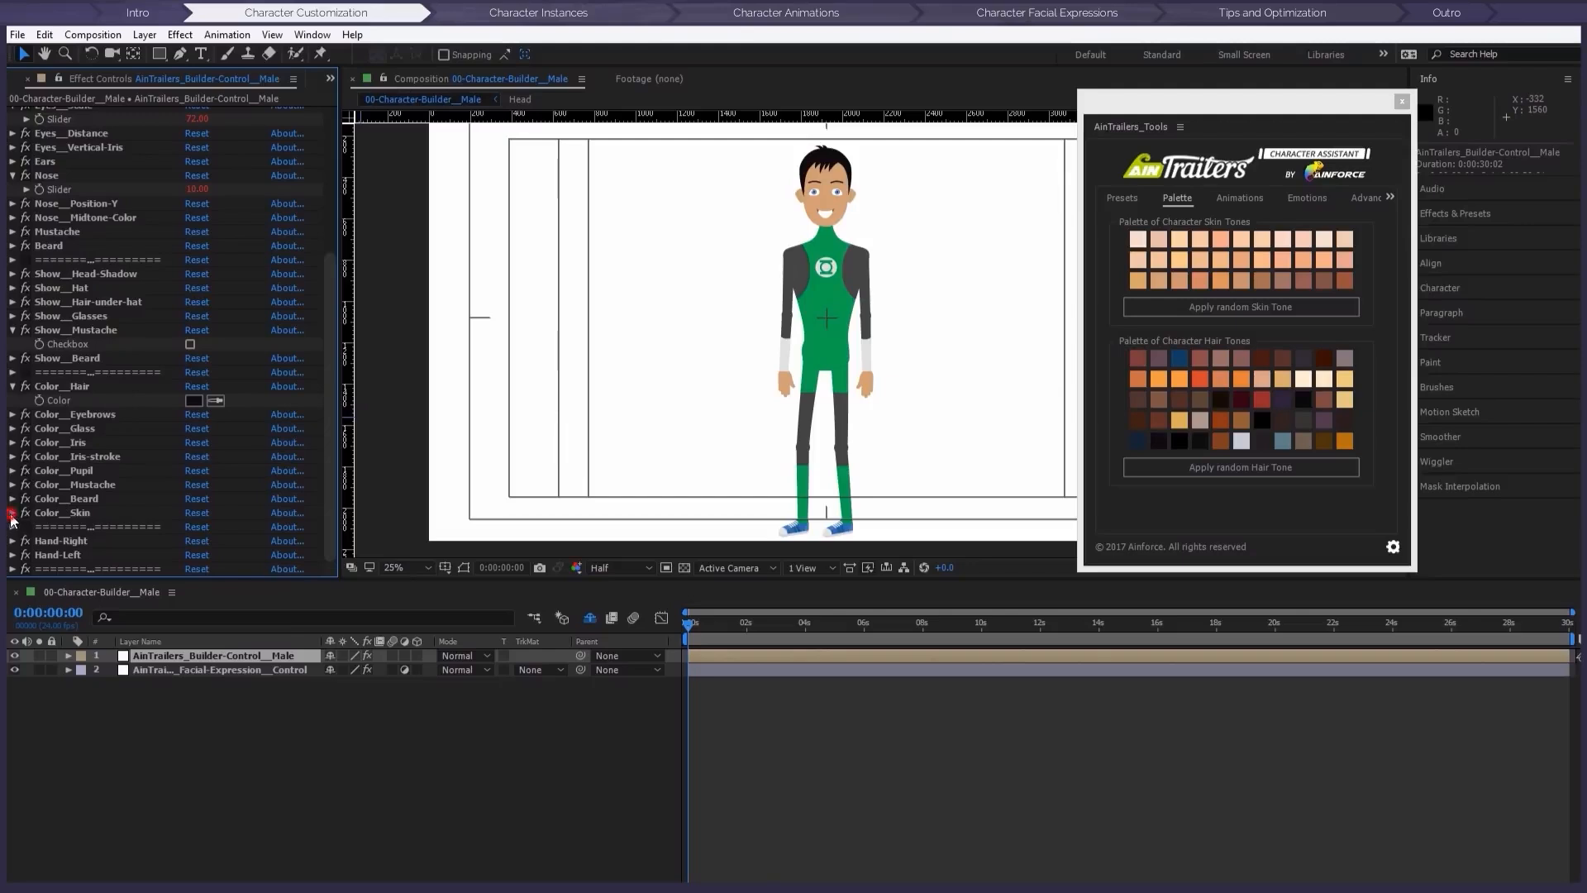
{"action": "left_click", "coordinate": [1305, 283]}
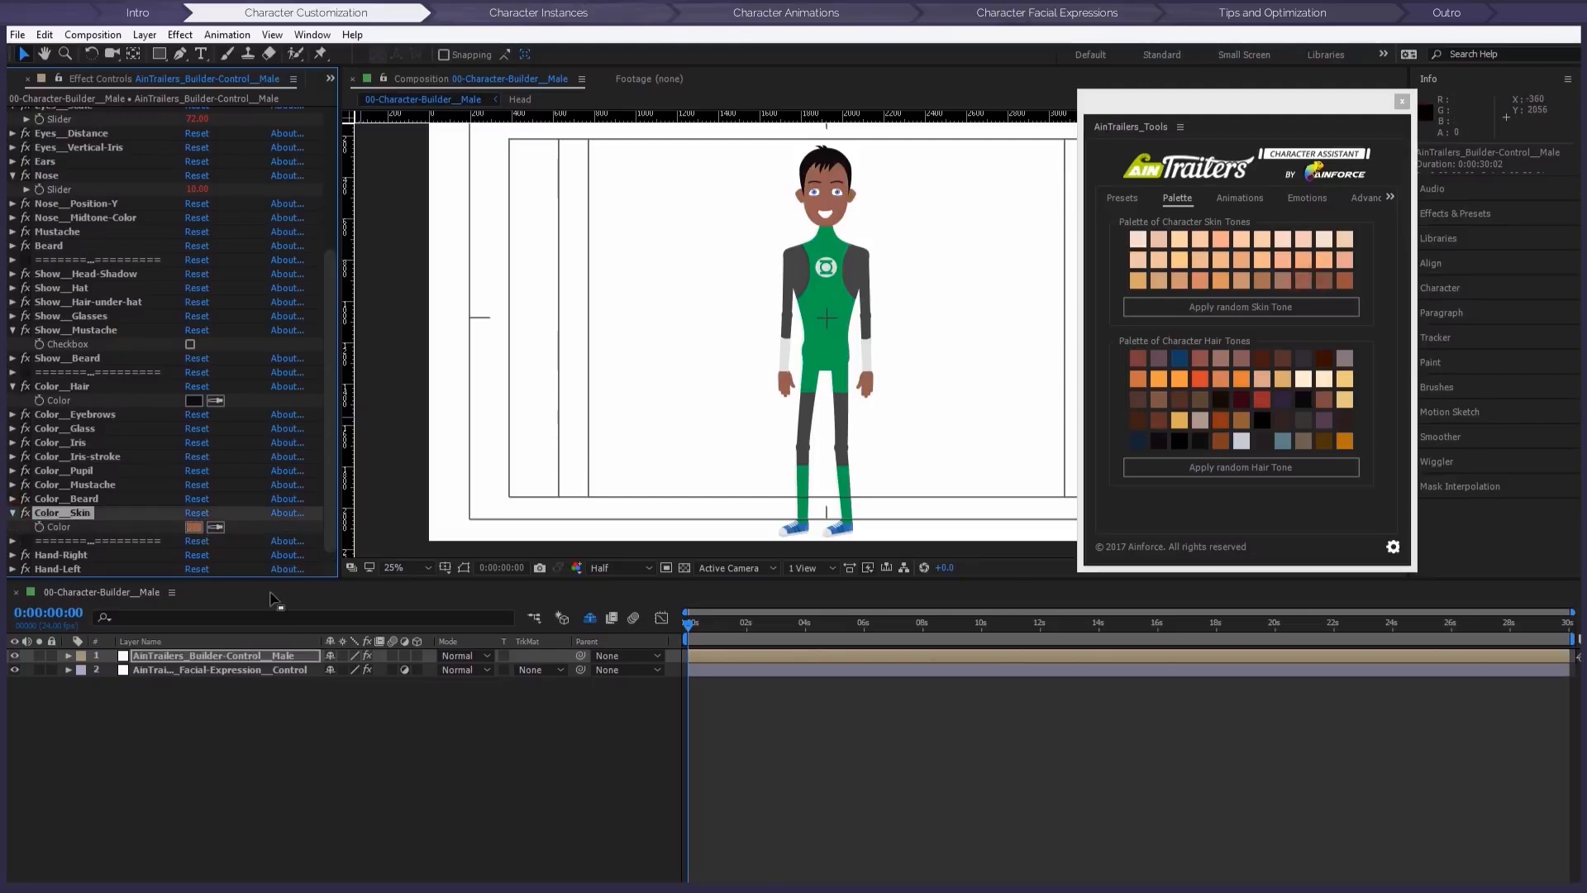
{"action": "left_click", "coordinate": [1166, 306]}
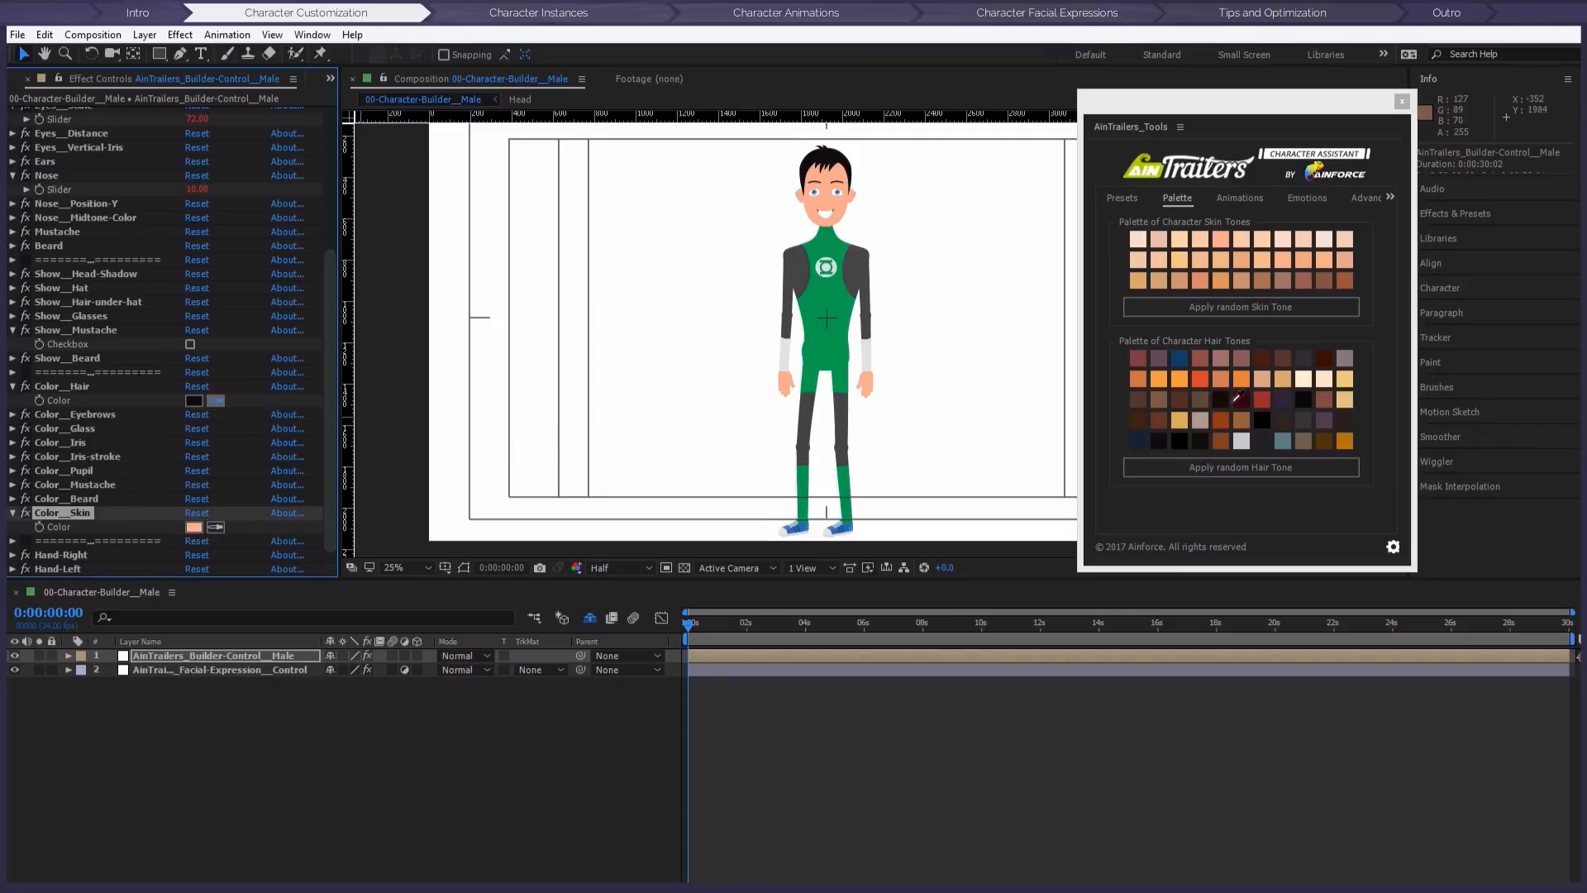
{"action": "left_click", "coordinate": [1183, 424]}
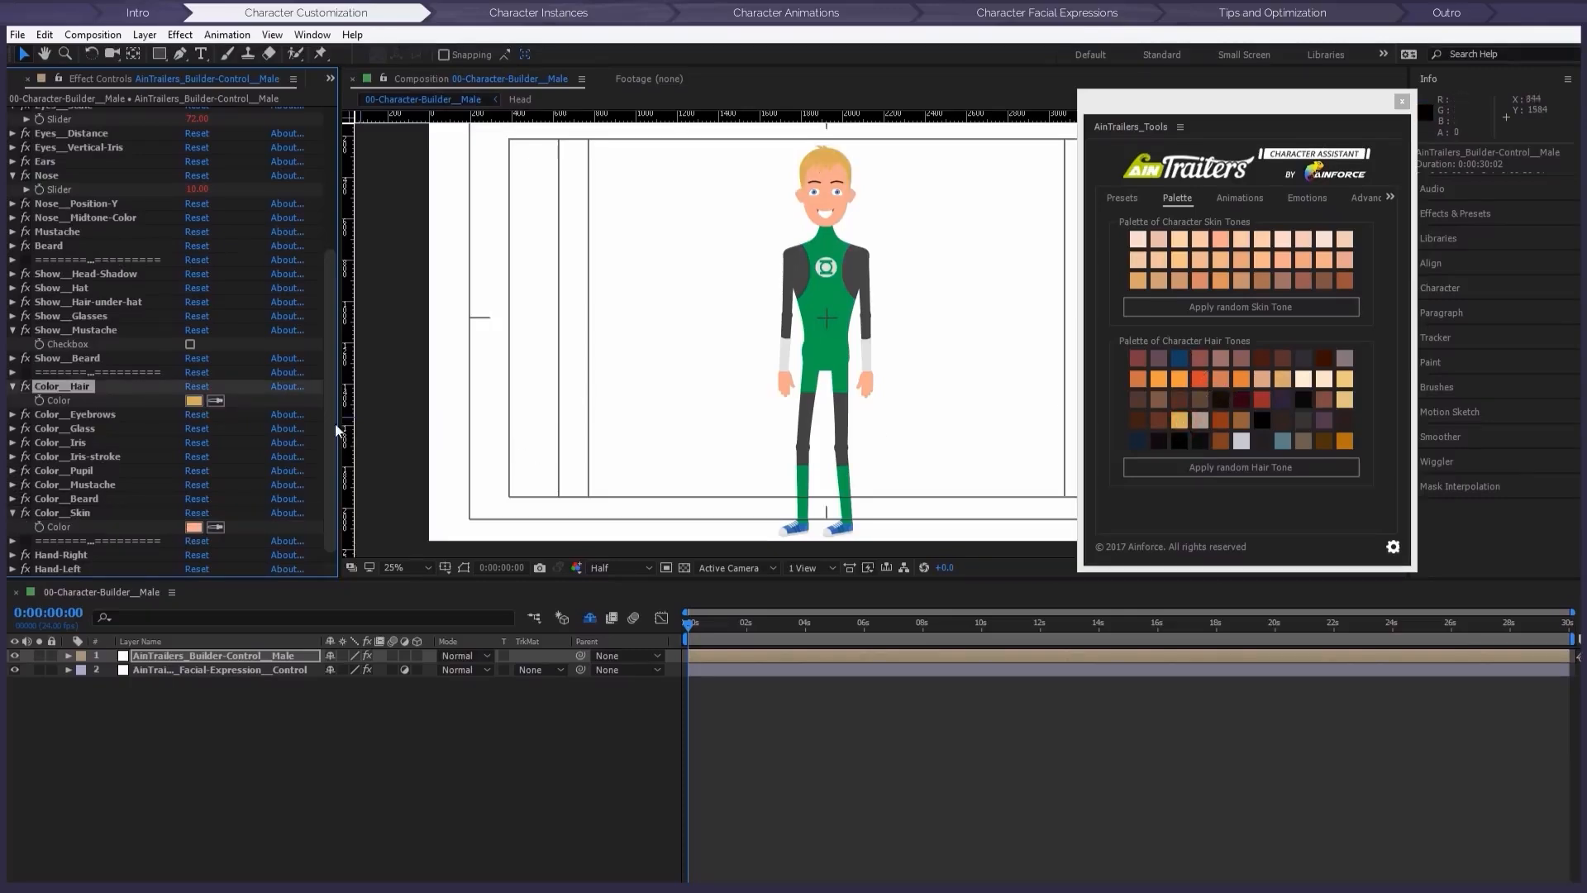
{"action": "left_click", "coordinate": [1196, 382]}
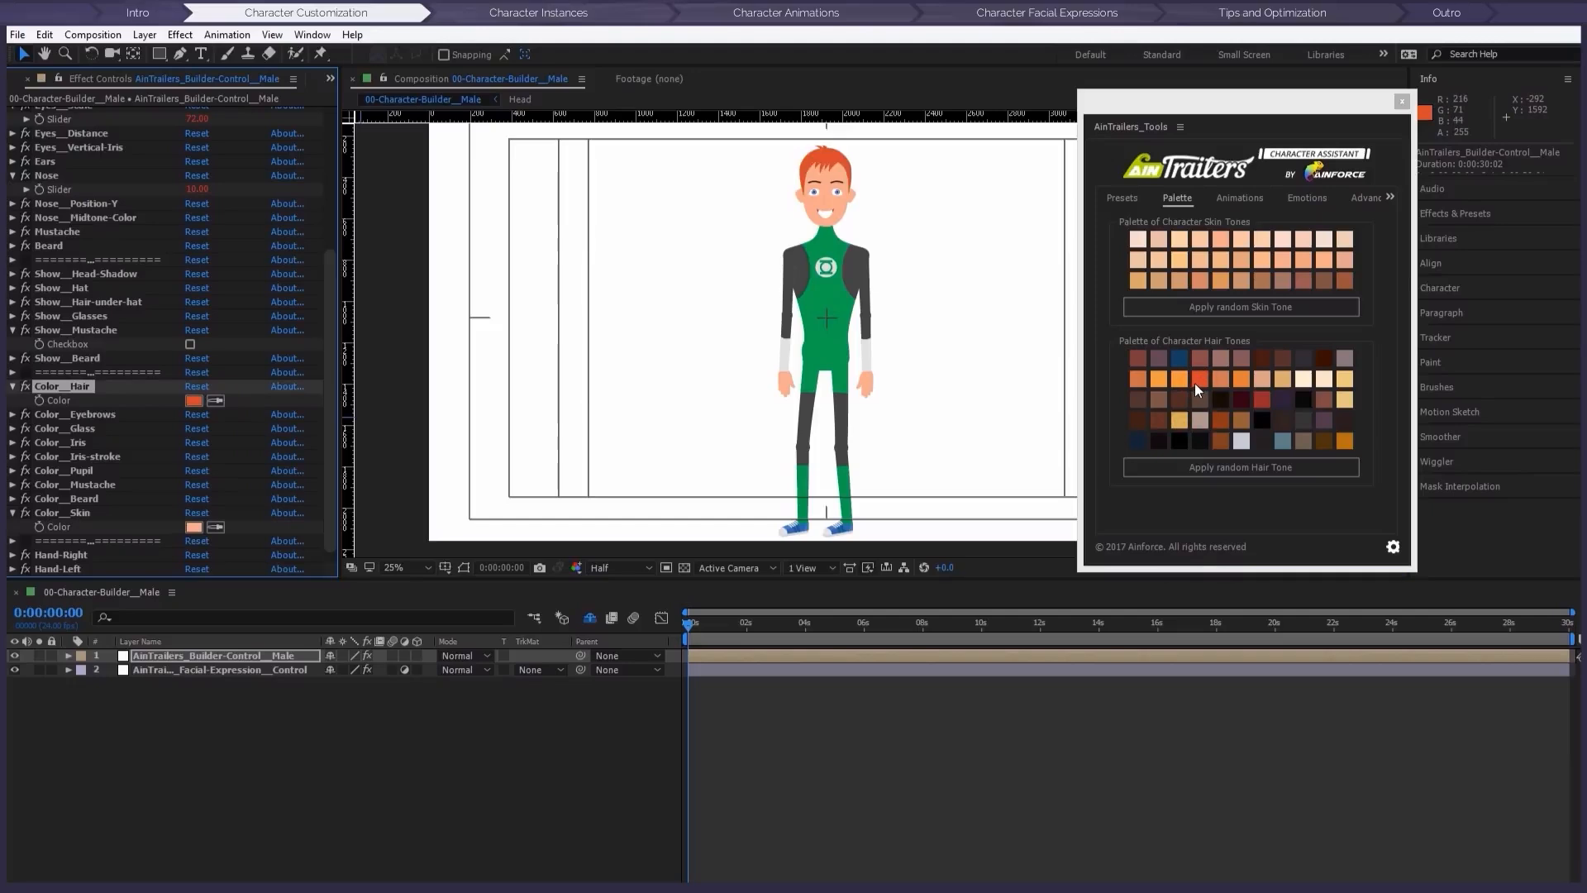
Step: Generate two random male characters with the current part selection, saving each one as a character preset
{"action": "left_click", "coordinate": [1124, 199]}
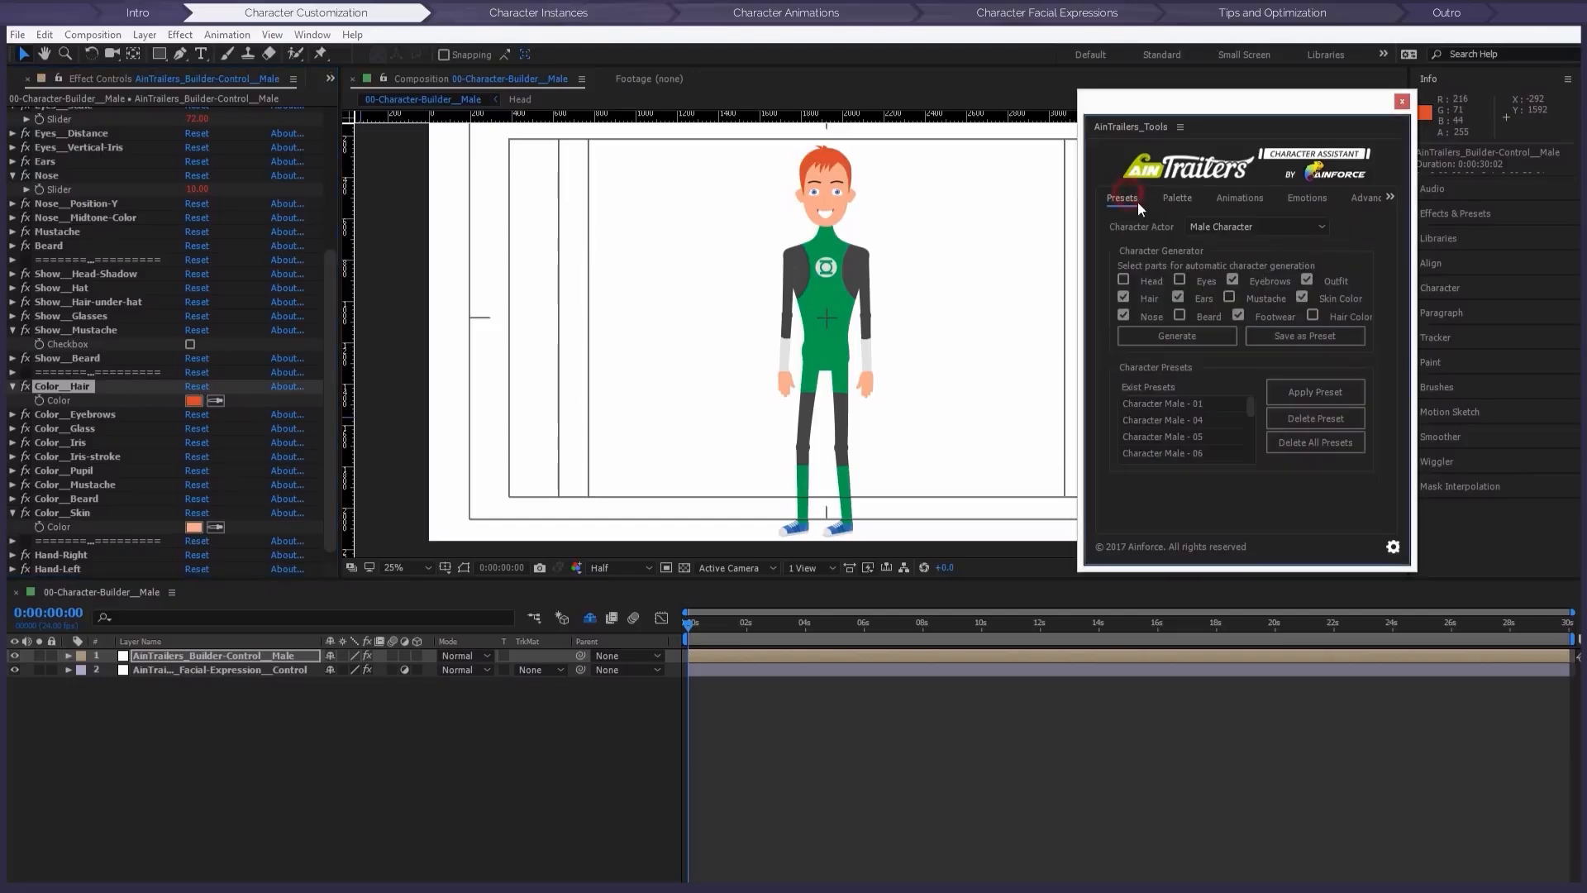
{"action": "left_click", "coordinate": [1182, 336]}
{"action": "left_click", "coordinate": [1286, 334]}
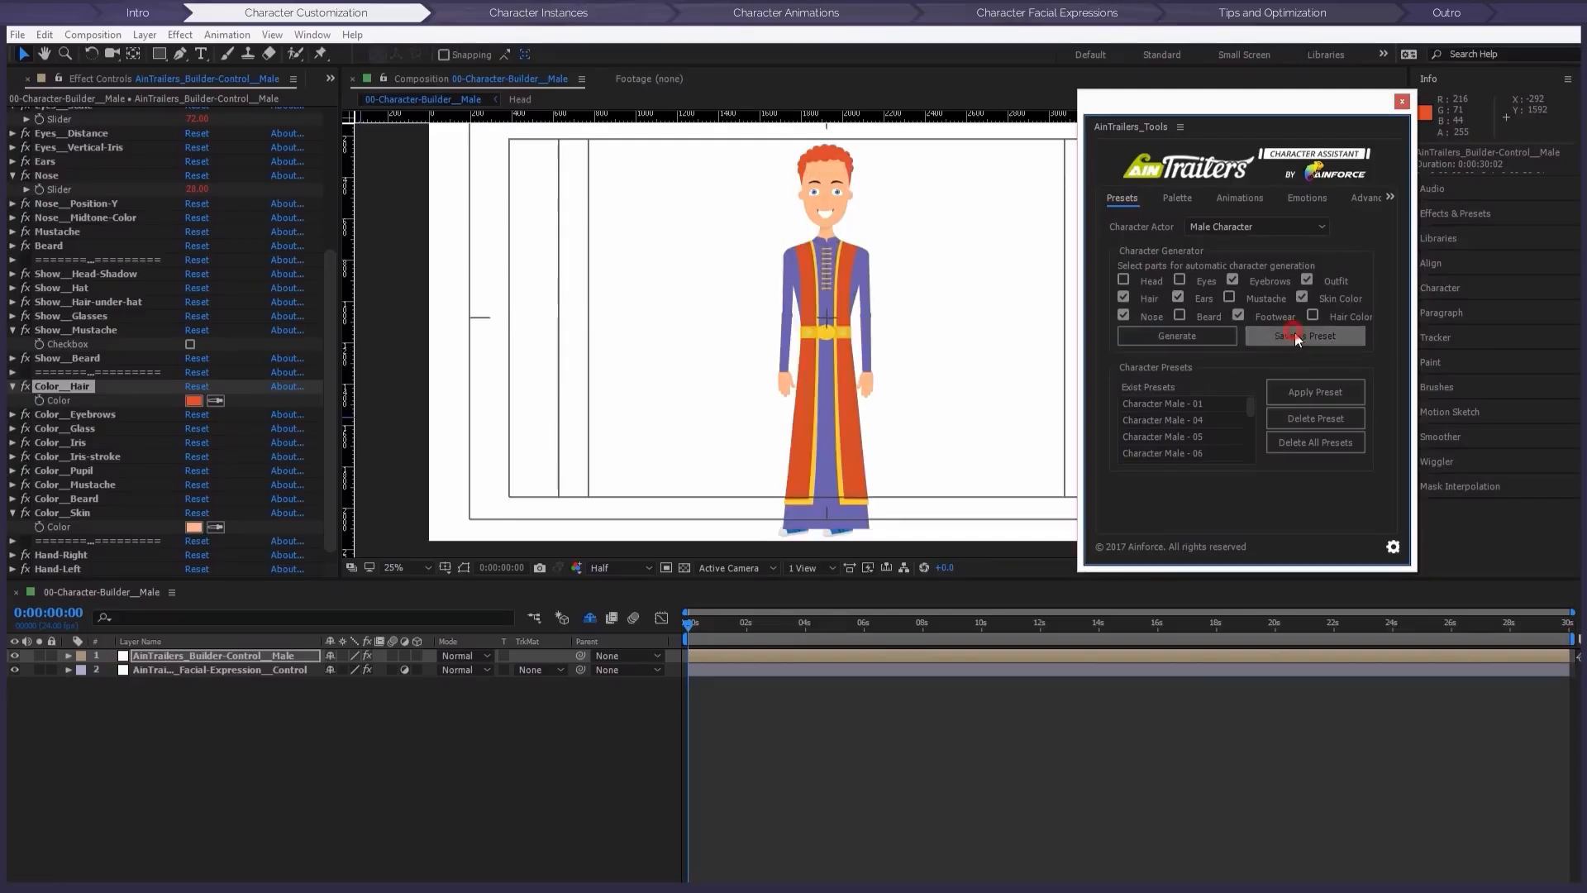
{"action": "left_click", "coordinate": [898, 523]}
{"action": "left_click", "coordinate": [1173, 335]}
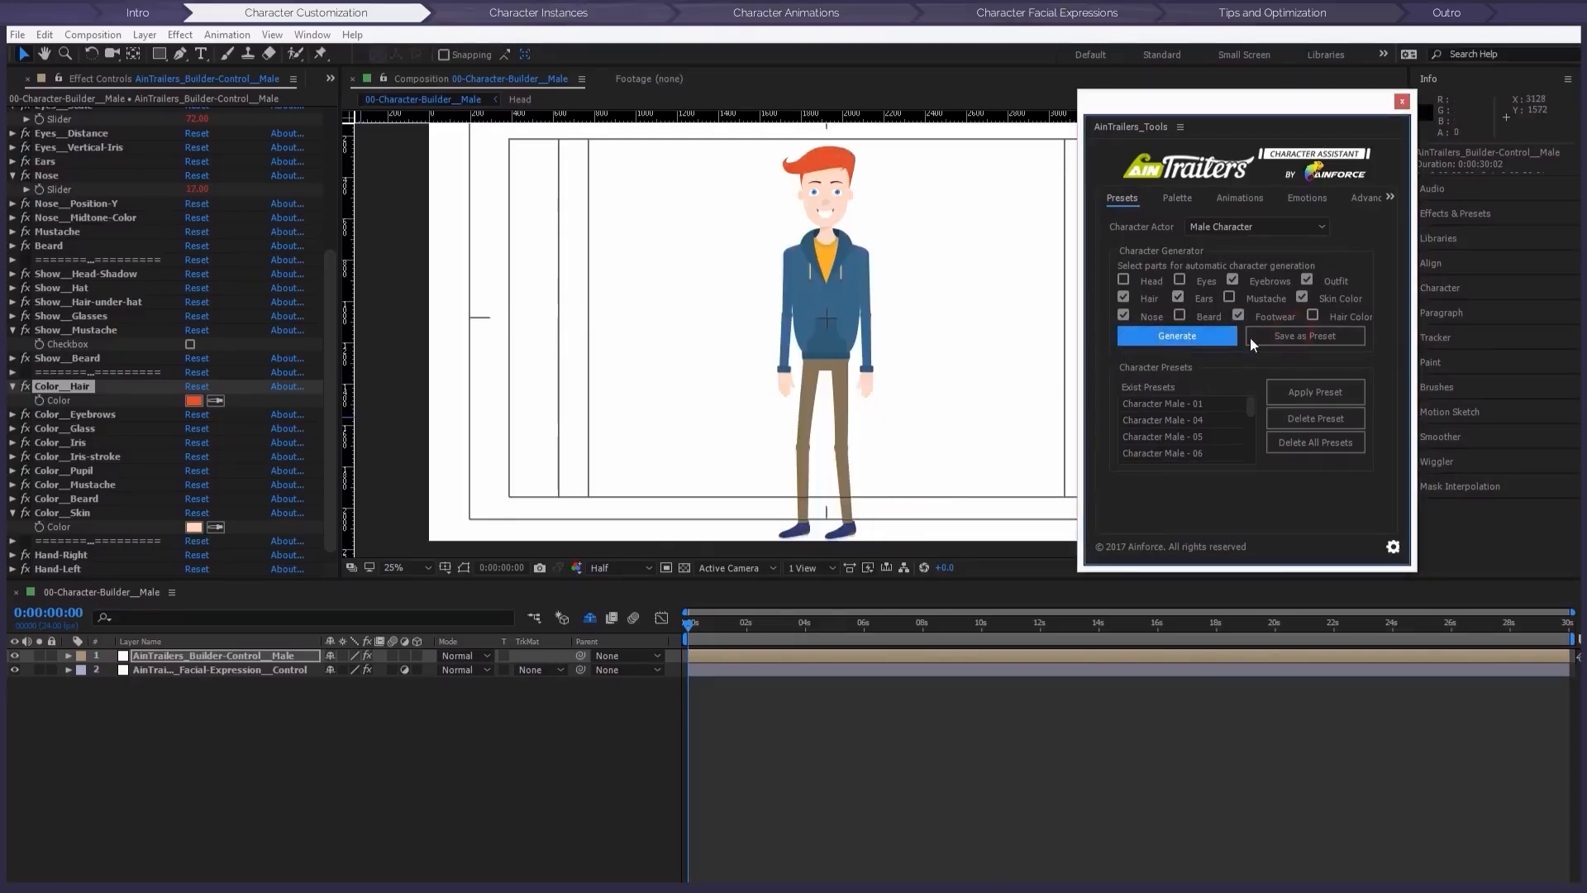
{"action": "left_click", "coordinate": [1278, 336]}
{"action": "left_click", "coordinate": [896, 523]}
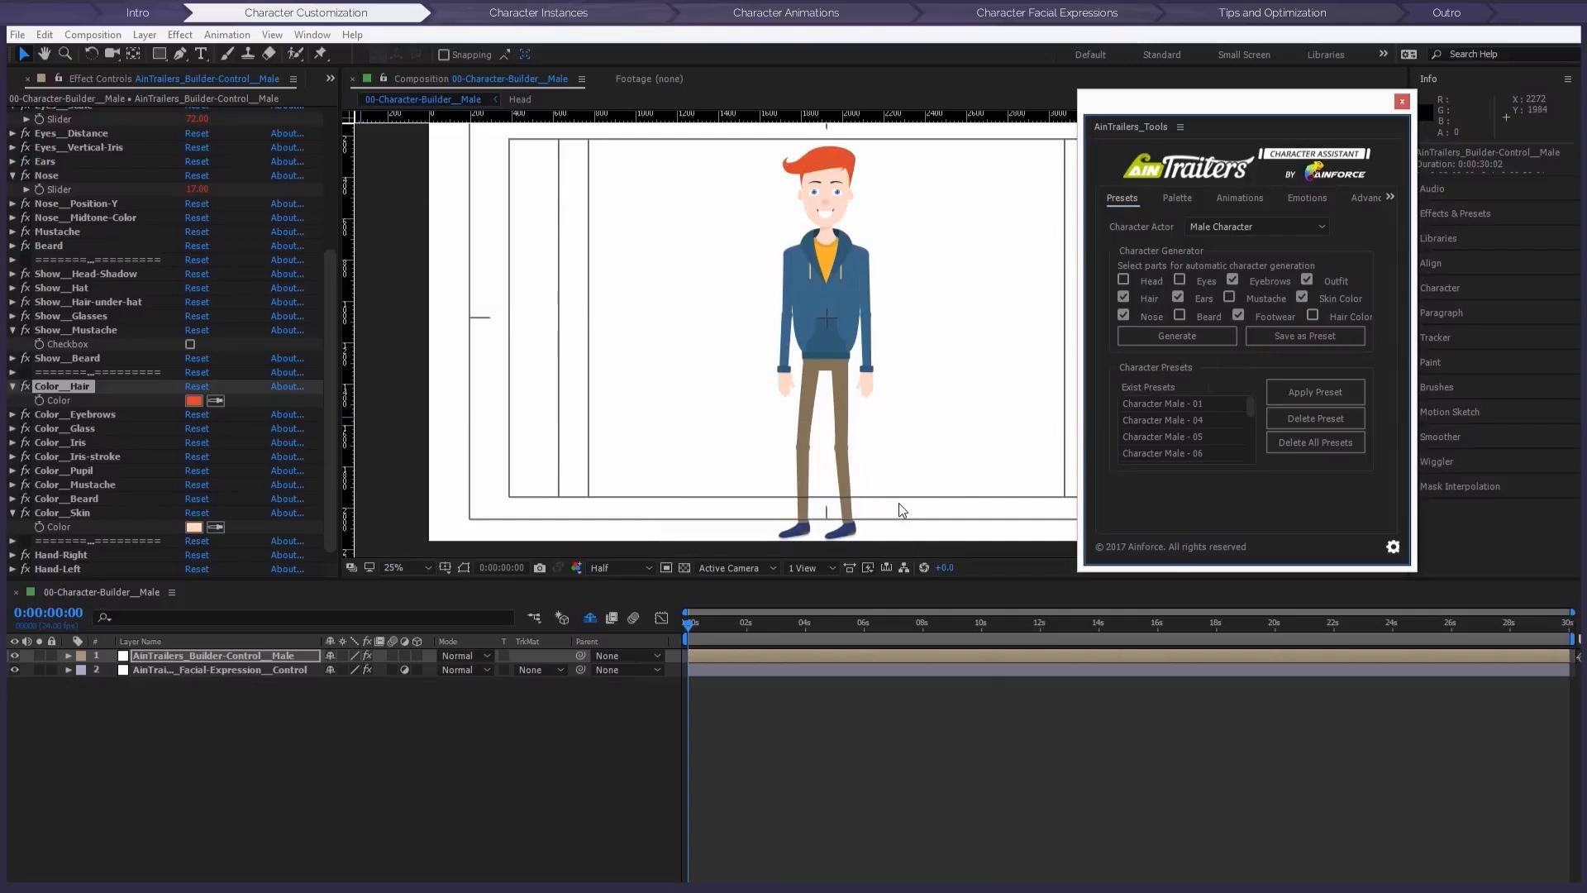
Step: Expand the 01-Character-Instances__Male folder in the project and open the Character-Instance__Male-01 composition
{"action": "left_click", "coordinate": [11, 83]}
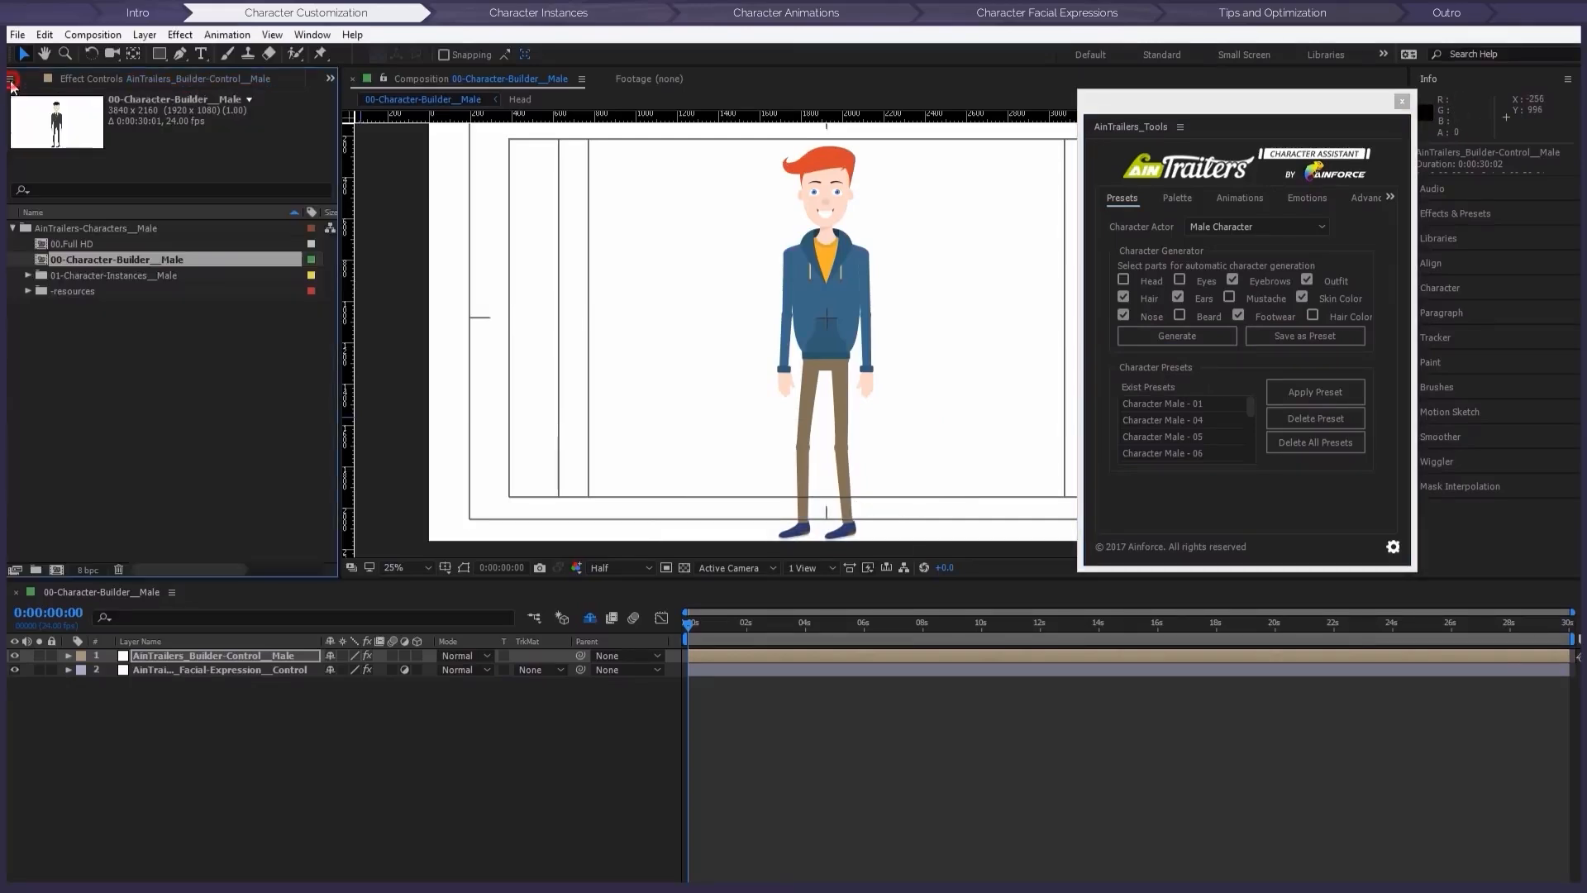
{"action": "double_click", "coordinate": [108, 275]}
{"action": "left_click", "coordinate": [114, 289]}
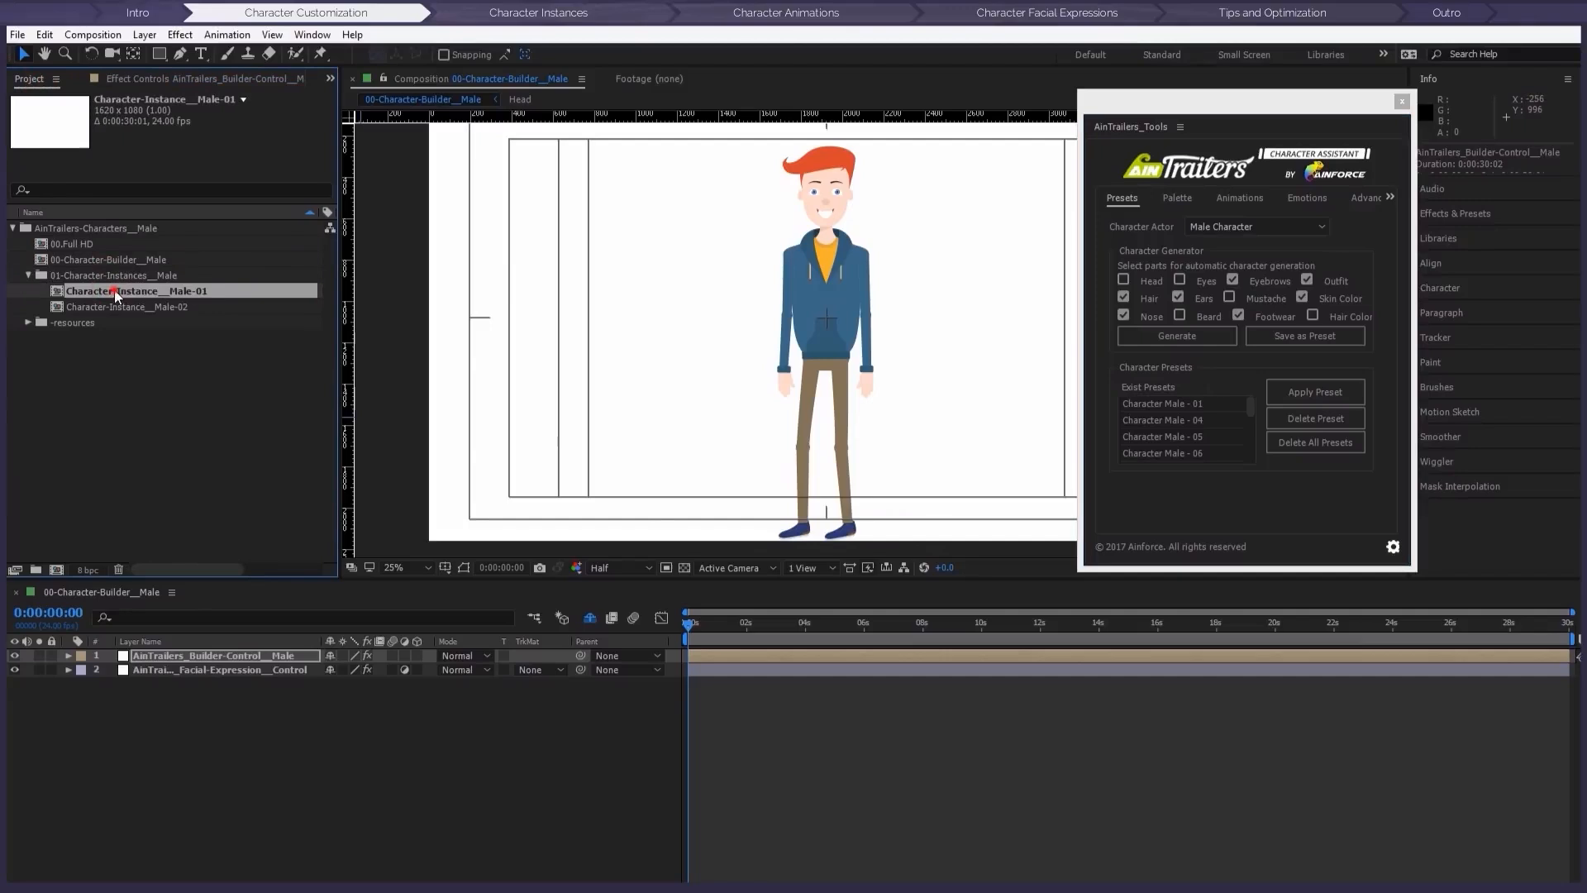
{"action": "double_click", "coordinate": [192, 293]}
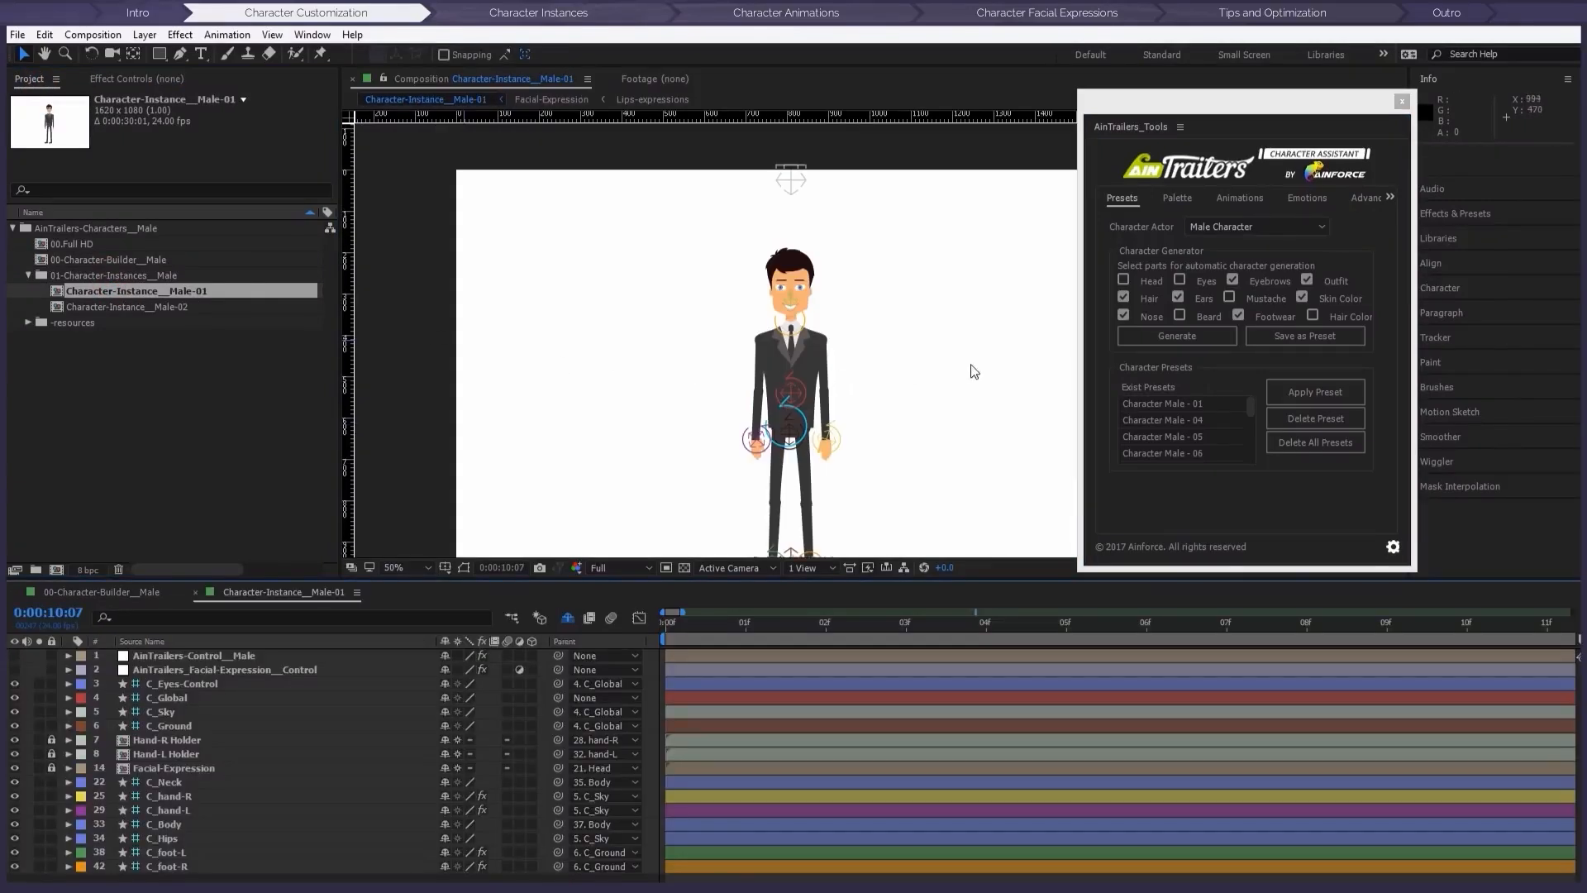
Step: Apply the preset Character Male - 21 and then Character Male - 22 to the open character instance
{"action": "left_click_drag", "start_coordinate": [1252, 405], "coordinate": [1263, 446]}
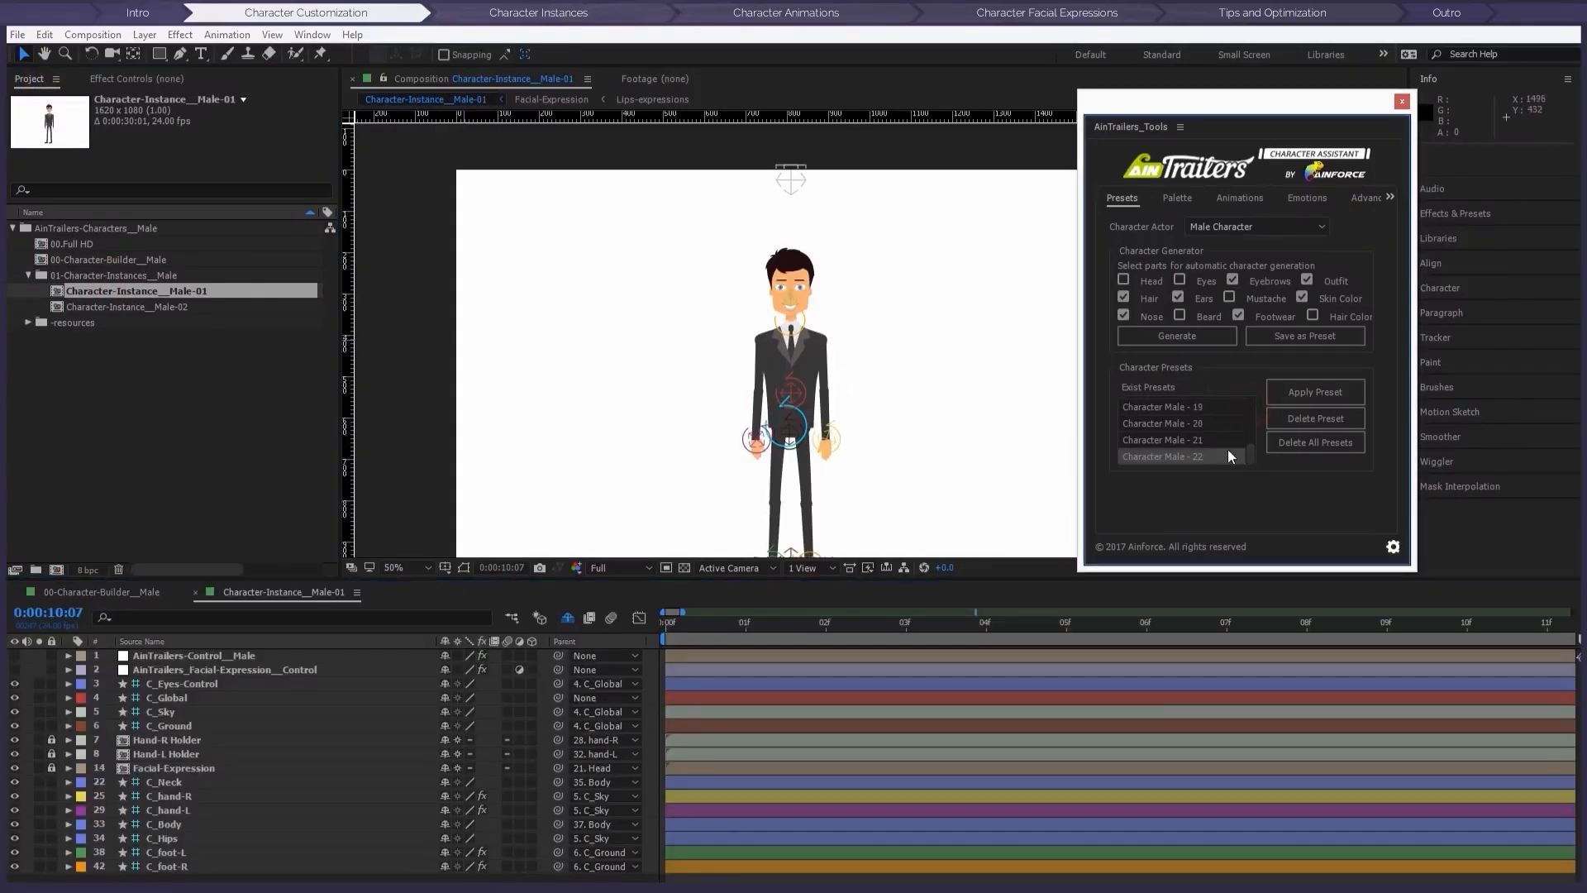
{"action": "left_click", "coordinate": [1211, 443]}
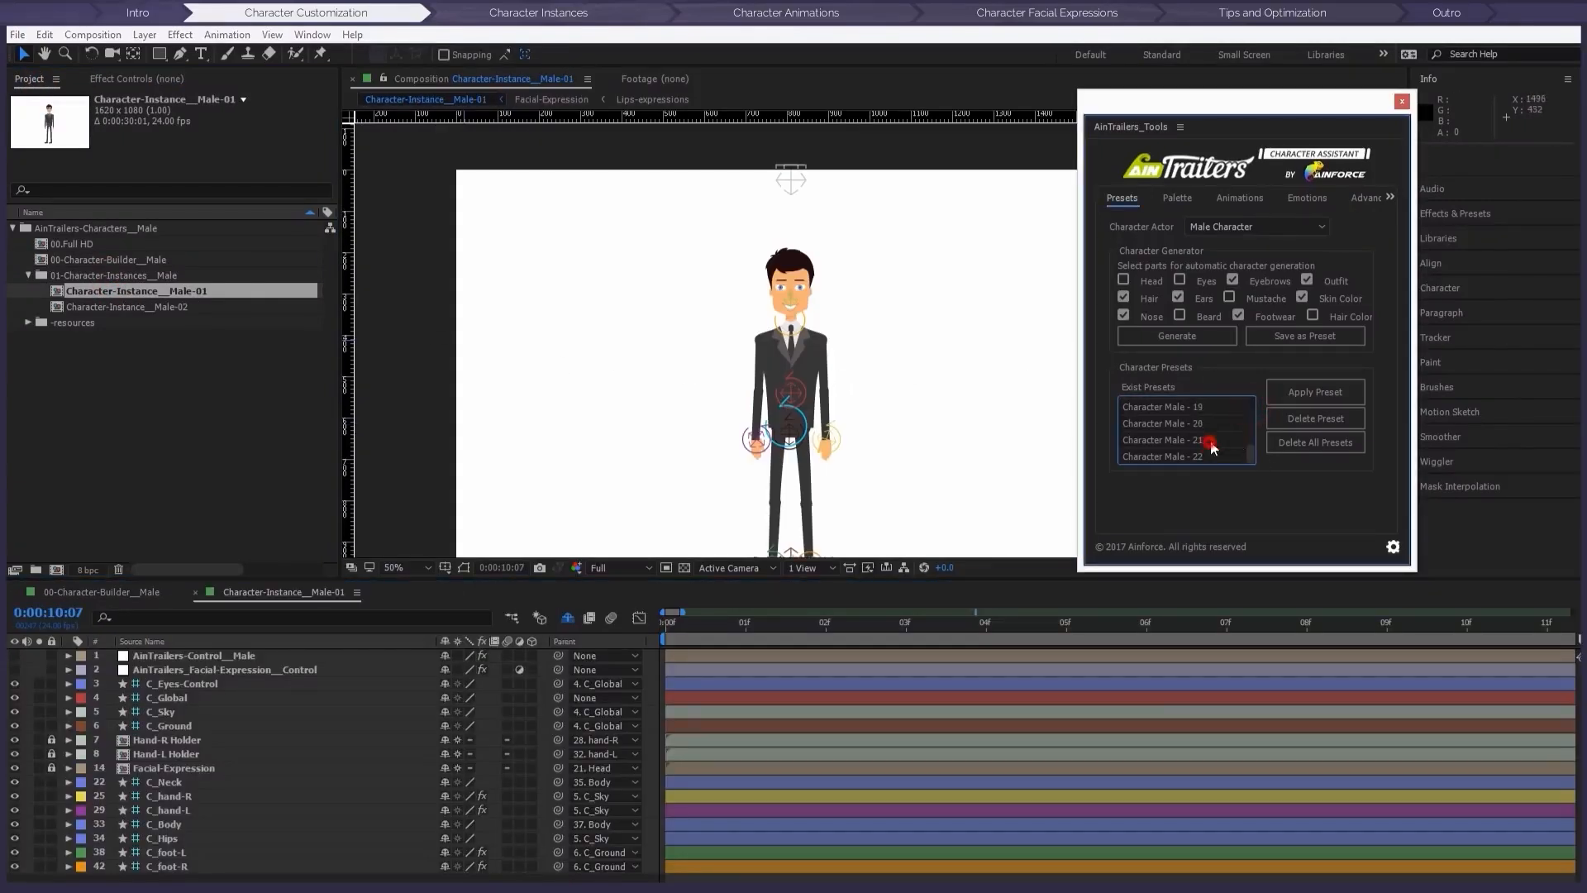
{"action": "left_click", "coordinate": [1302, 395]}
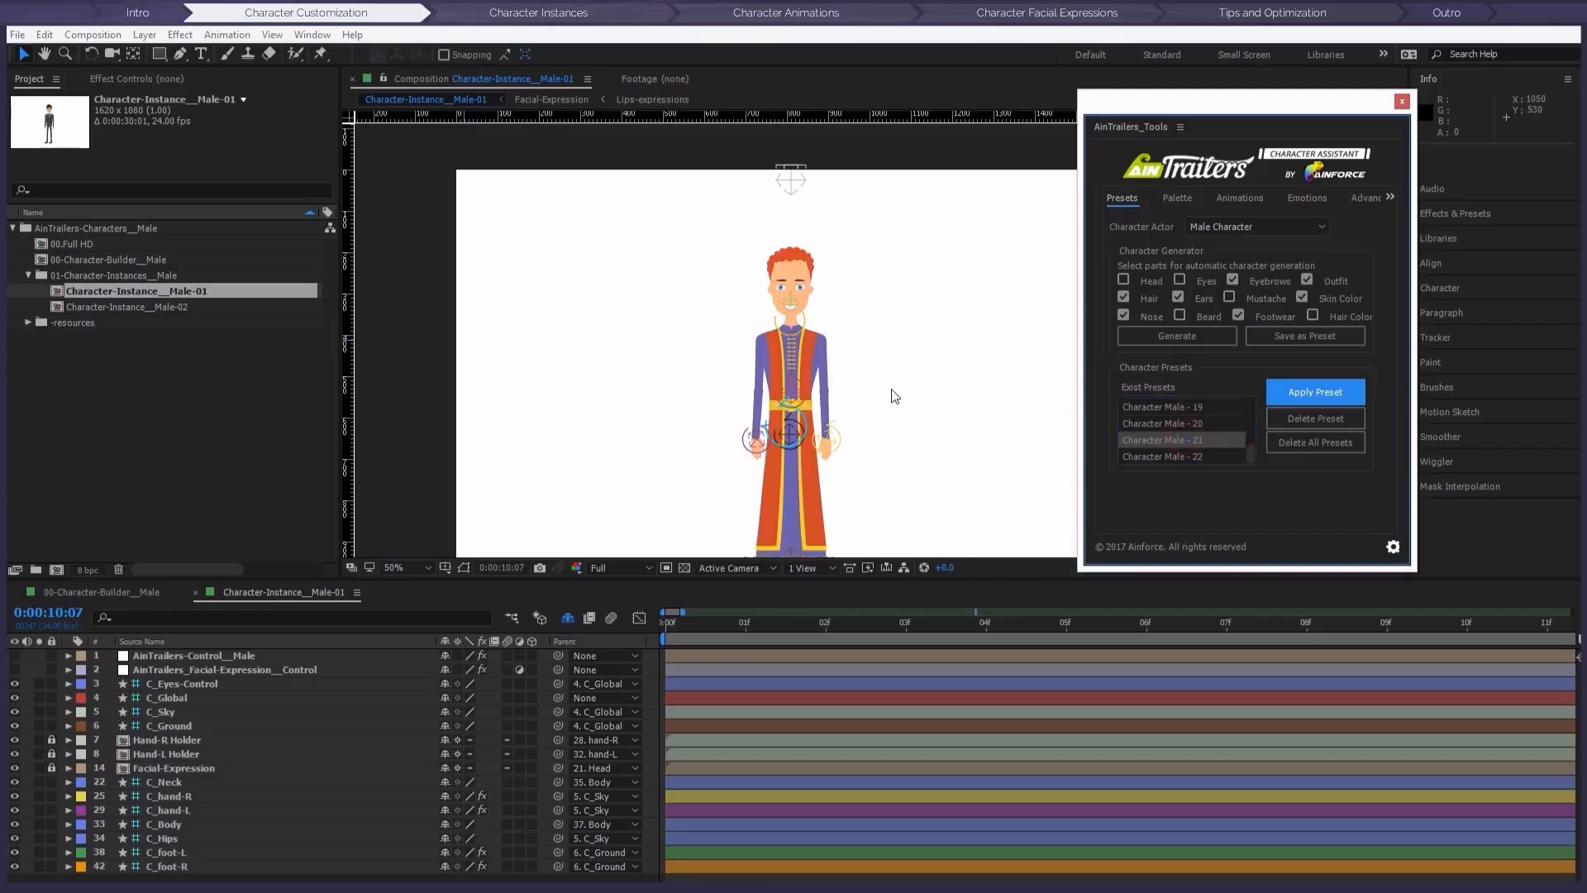
{"action": "left_click", "coordinate": [1200, 456]}
{"action": "left_click", "coordinate": [1315, 392]}
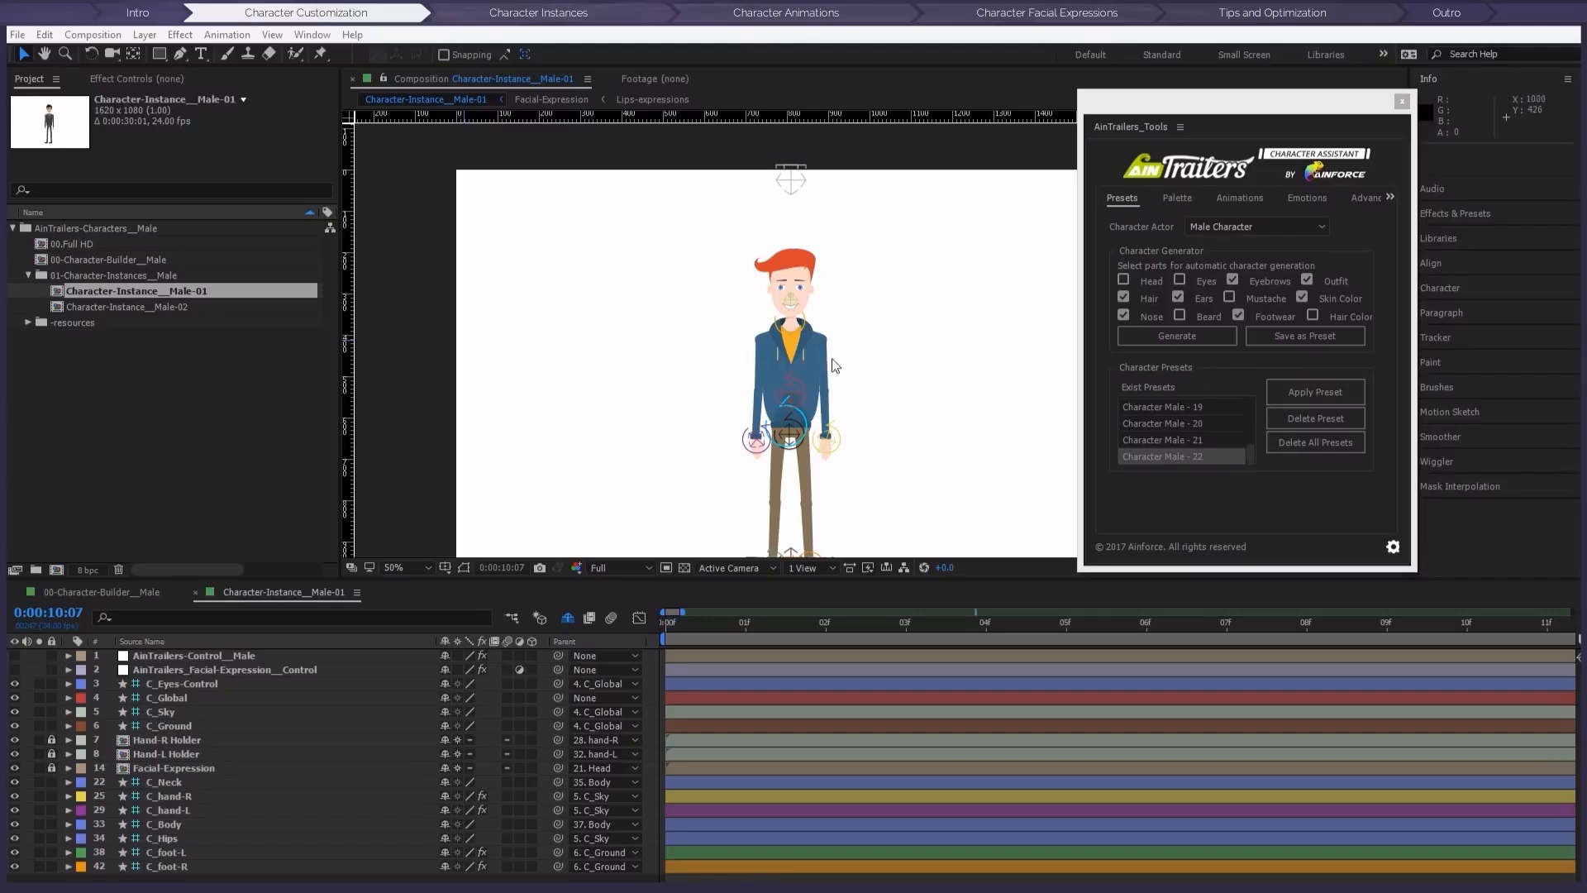
Step: Return to the 00-Character-Builder__Male composition, enlarge the view to 50% on the character's upper body, and move the script window lower
{"action": "left_click", "coordinate": [116, 593]}
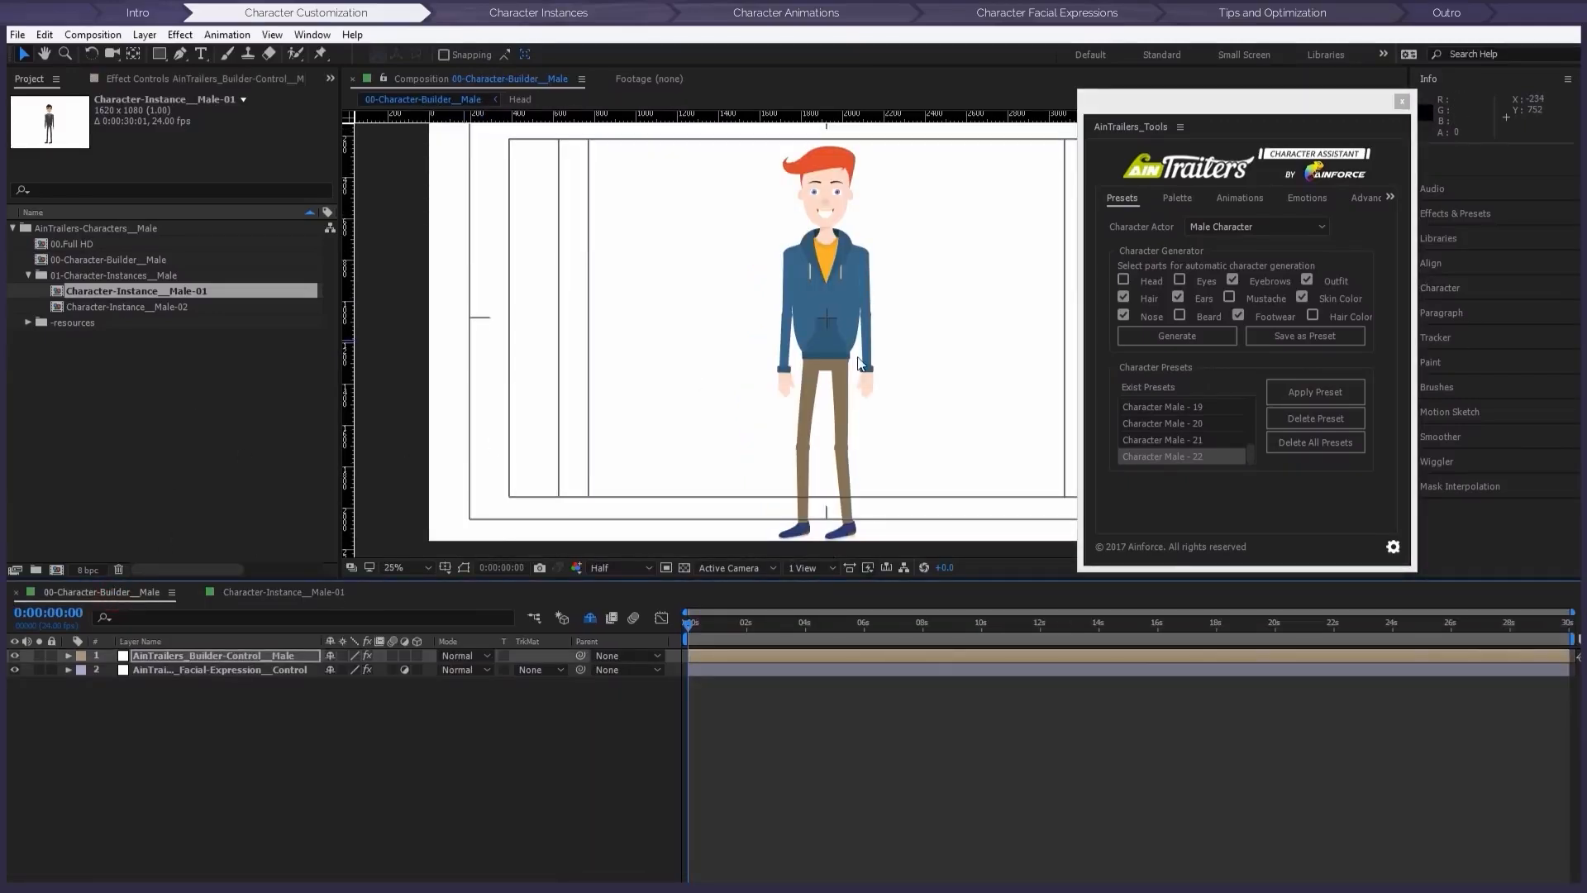
{"action": "key", "text": "h"}
{"action": "left_click_drag", "start_coordinate": [878, 333], "coordinate": [904, 413]}
{"action": "scroll", "coordinate": [852, 369], "scroll_direction": "up", "scroll_amount": 2}
{"action": "key", "text": "v"}
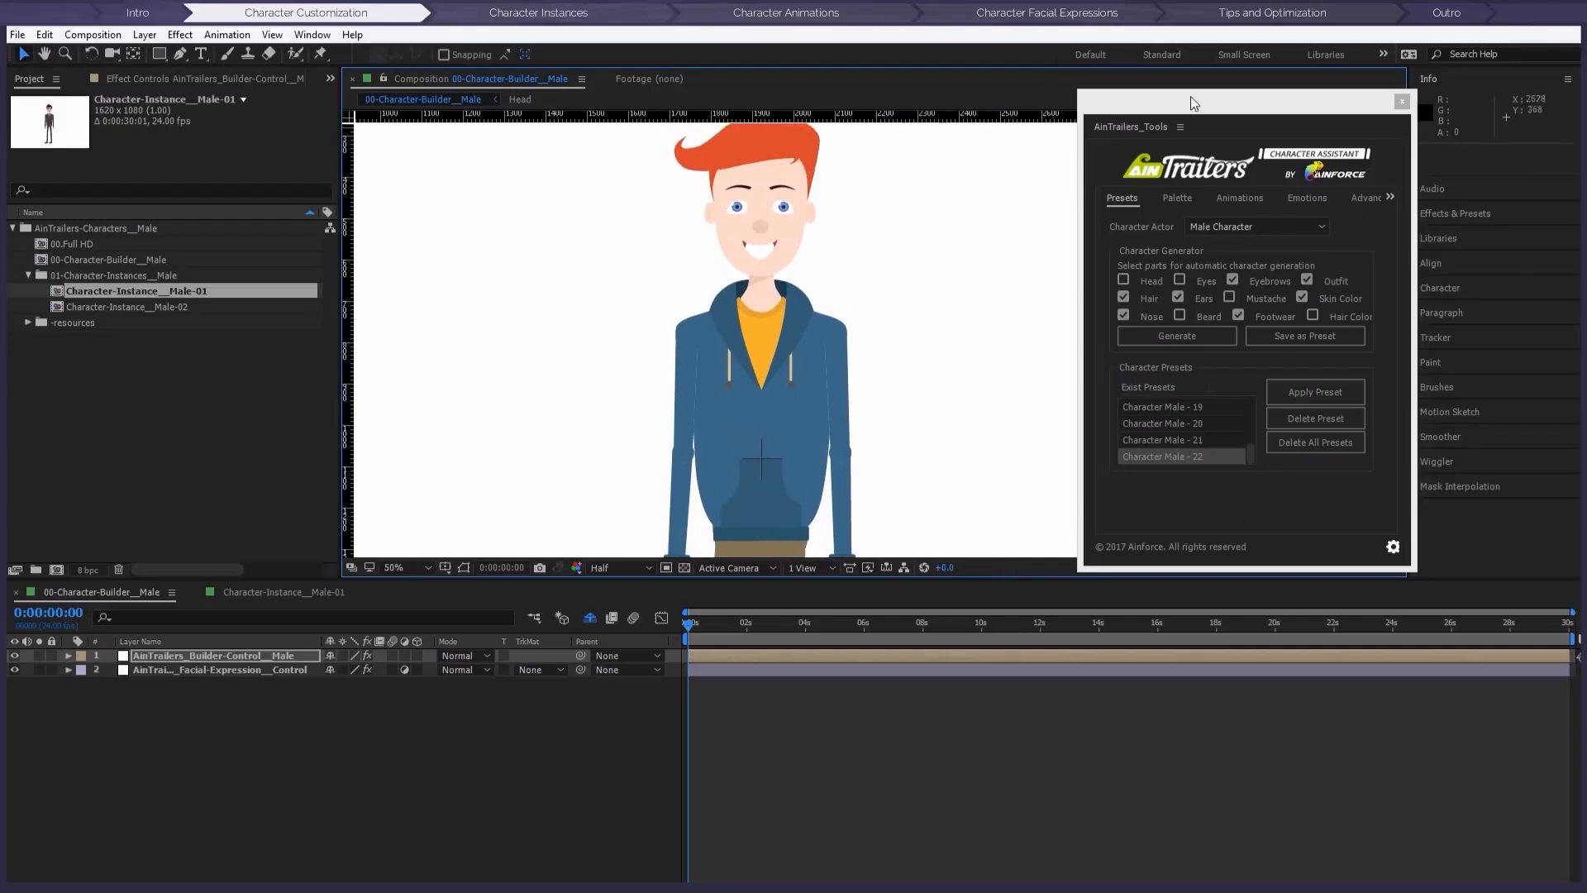
{"action": "left_click_drag", "start_coordinate": [1191, 92], "coordinate": [1210, 282]}
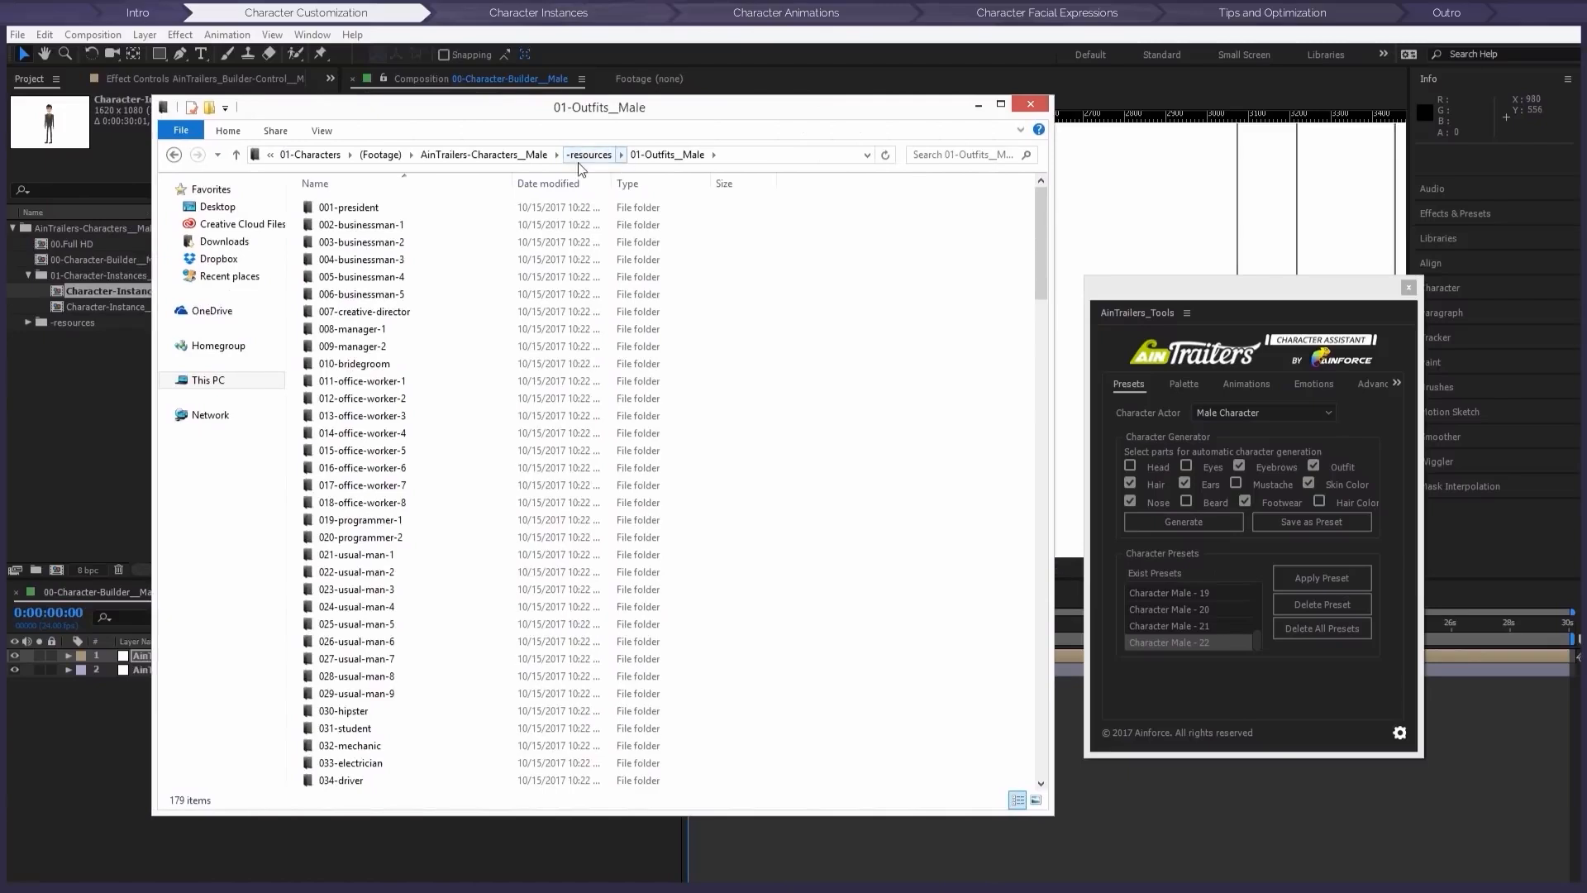
Step: Open the 001-president folder inside 01-Outfits__Male in File Explorer to view the outfit's Illustrator source file, and move the window aside
{"action": "left_click", "coordinate": [326, 248]}
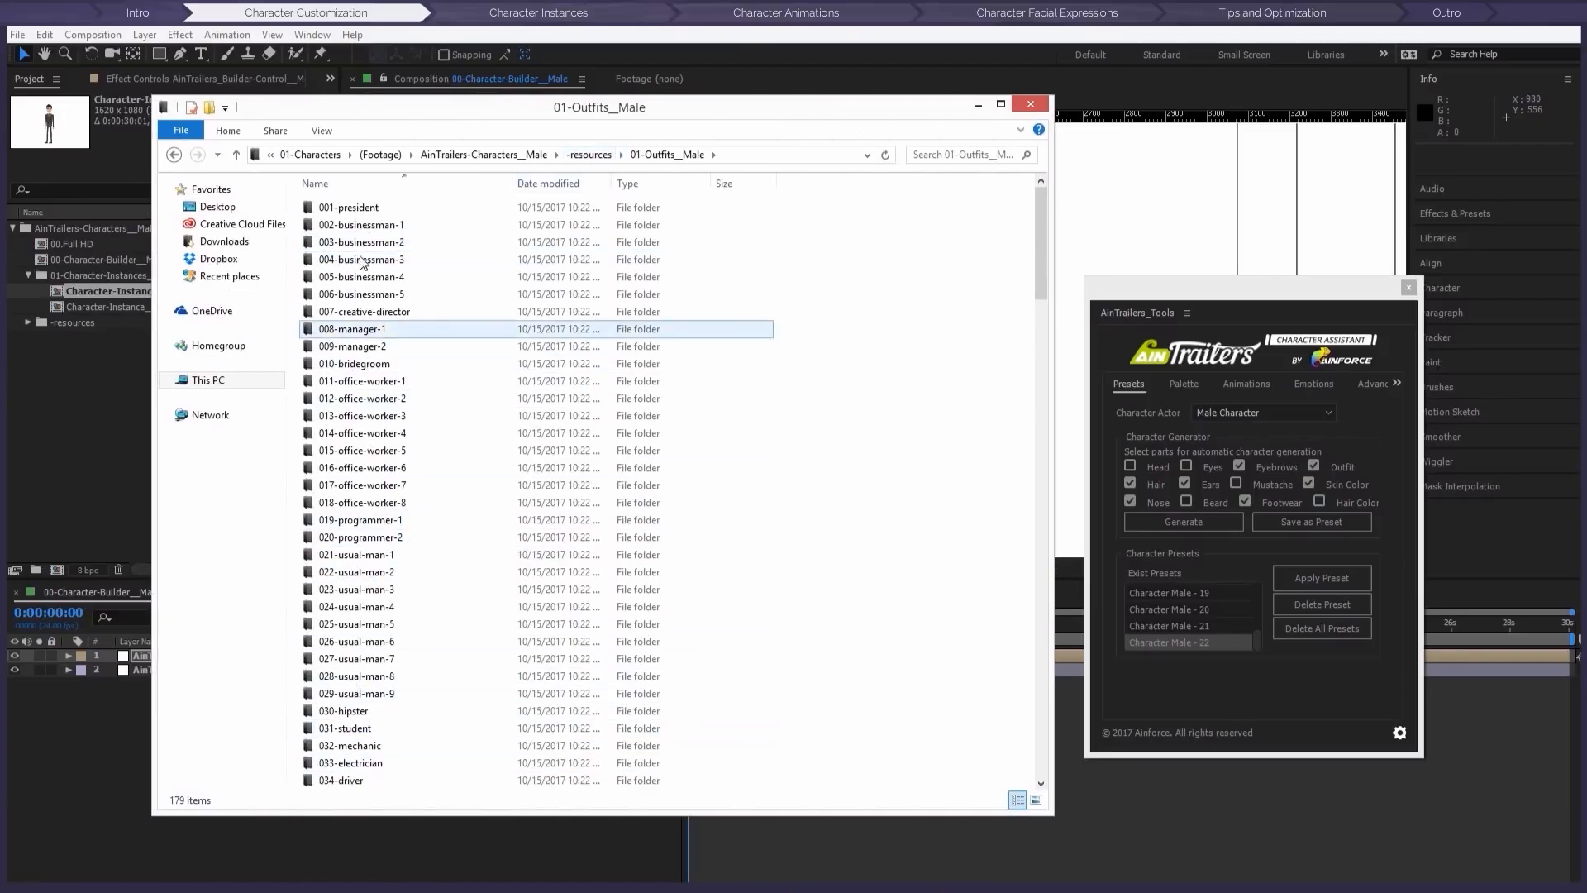
{"action": "left_click", "coordinate": [362, 212]}
{"action": "double_click", "coordinate": [363, 212]}
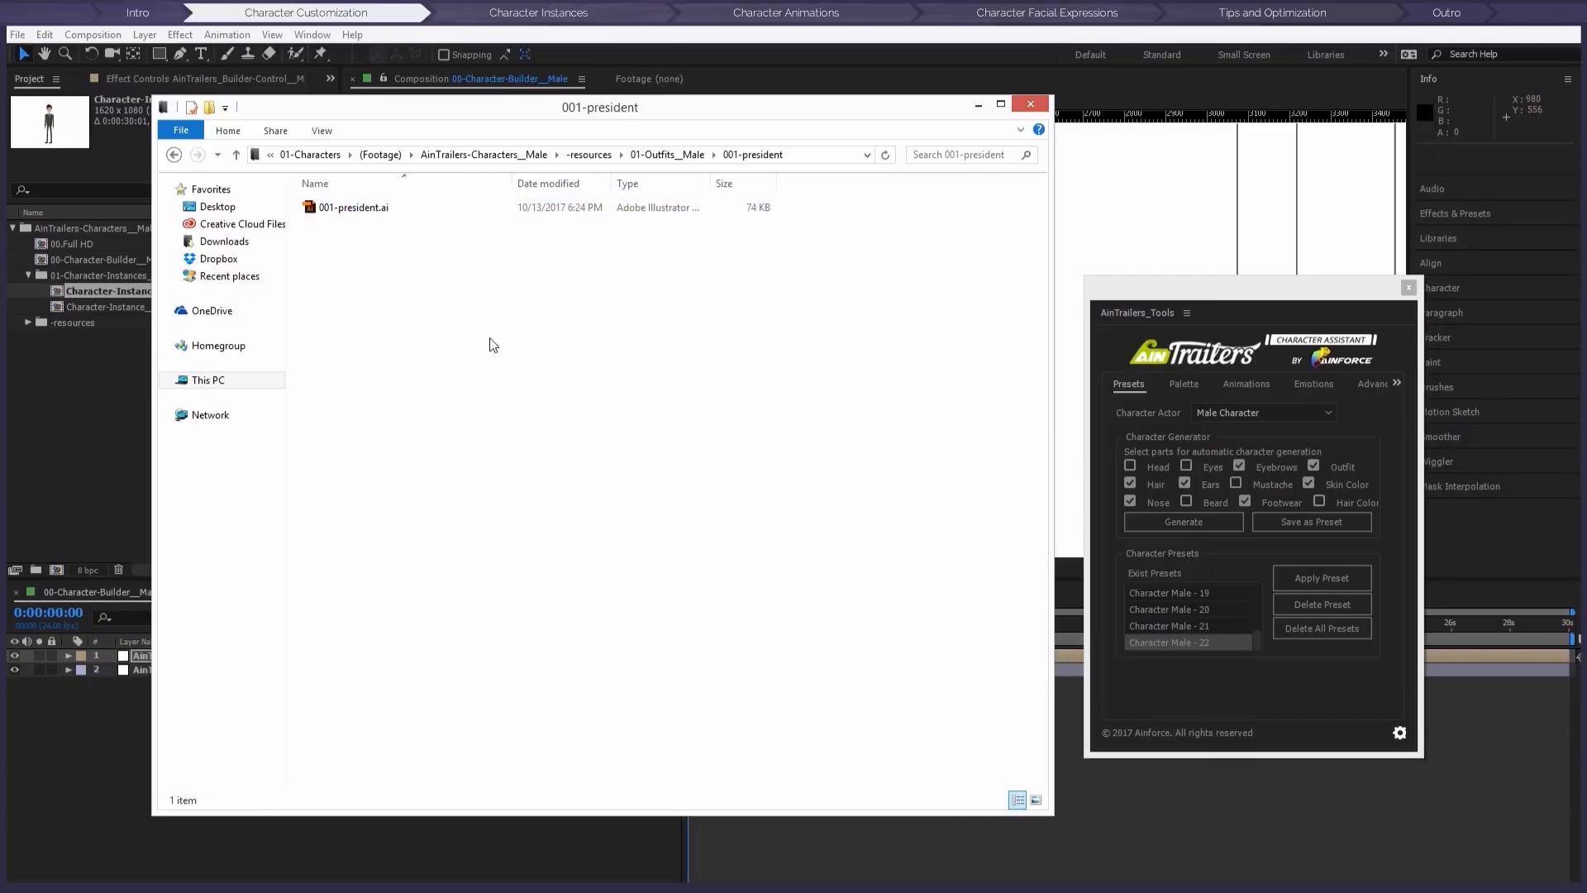
{"action": "left_click_drag", "start_coordinate": [657, 112], "coordinate": [113, 112]}
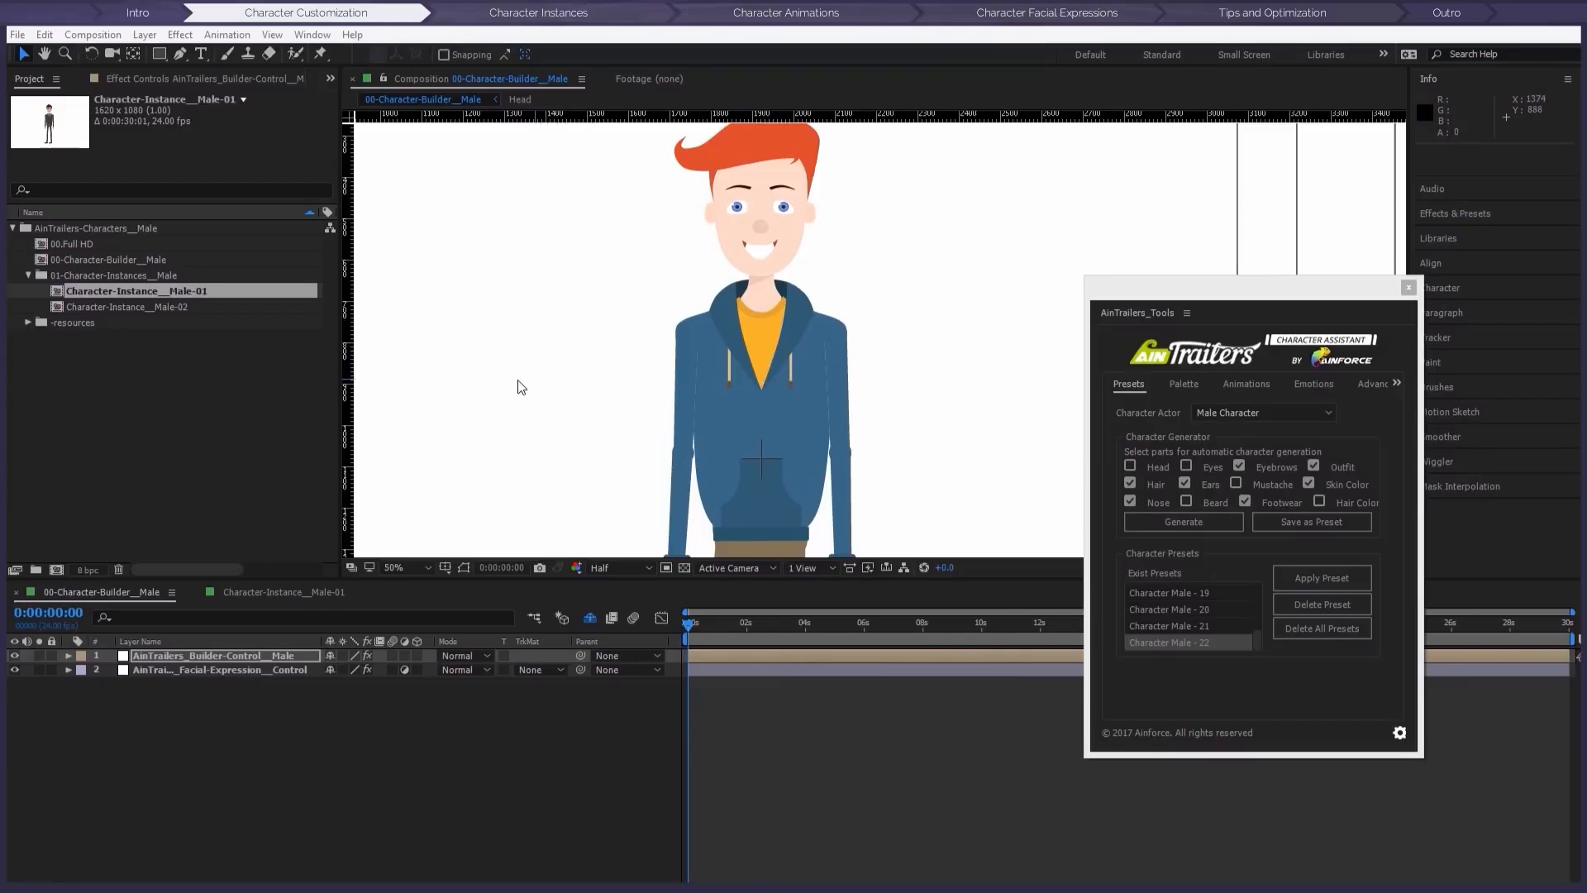
Step: Convert the outfit of Character-Instance__Male-02 to its shape version with separate colors for pants
{"action": "left_click", "coordinate": [160, 306]}
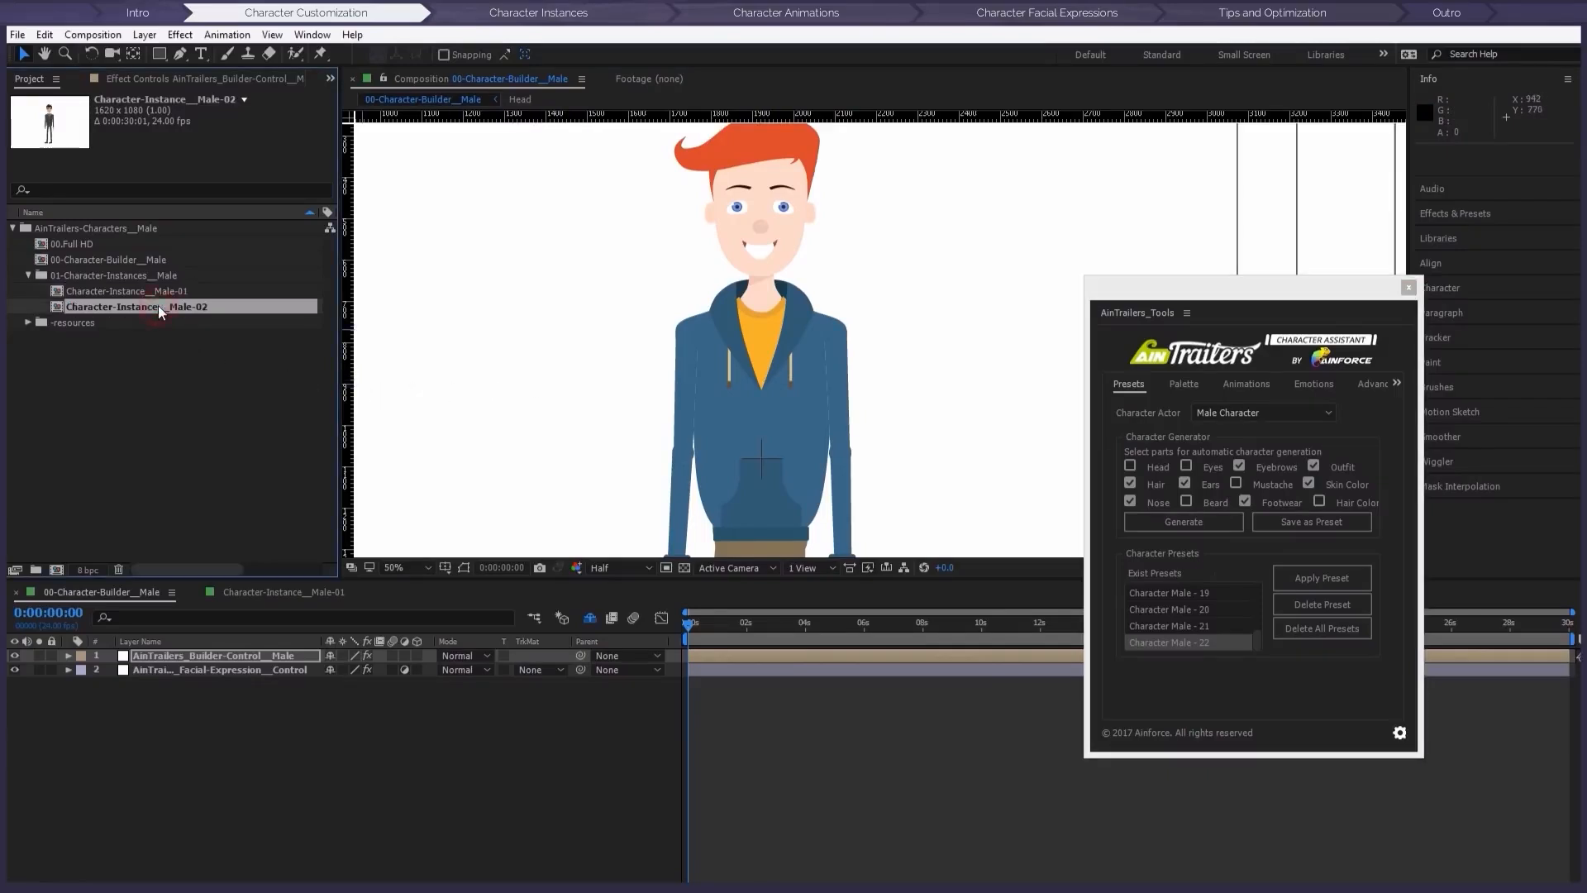
{"action": "left_click", "coordinate": [1374, 385]}
{"action": "left_click", "coordinate": [1129, 476]}
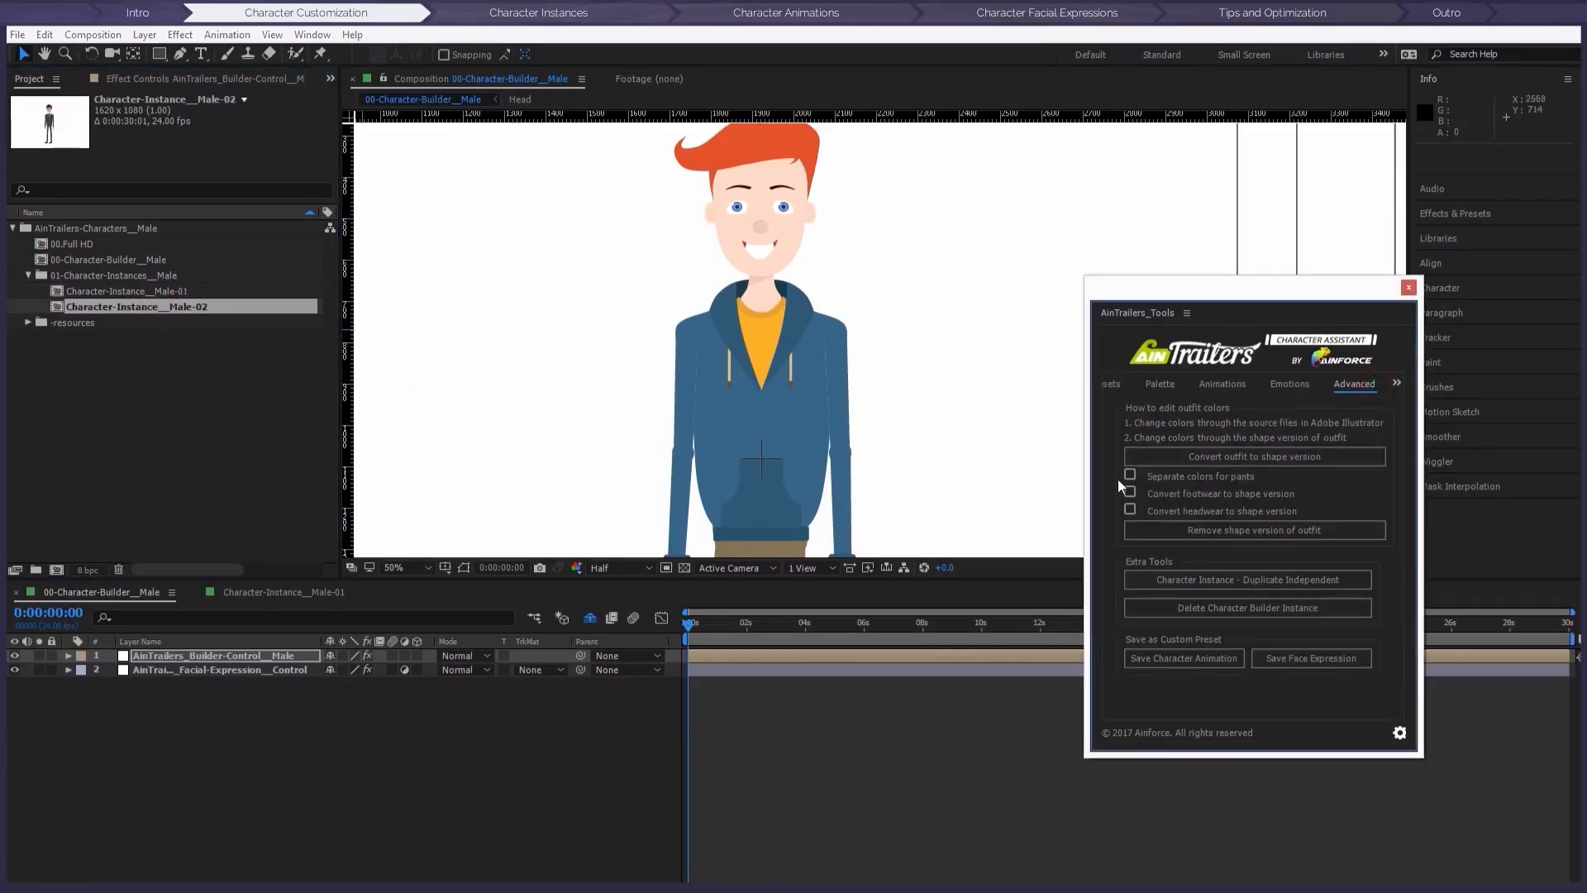
{"action": "left_click", "coordinate": [1211, 457]}
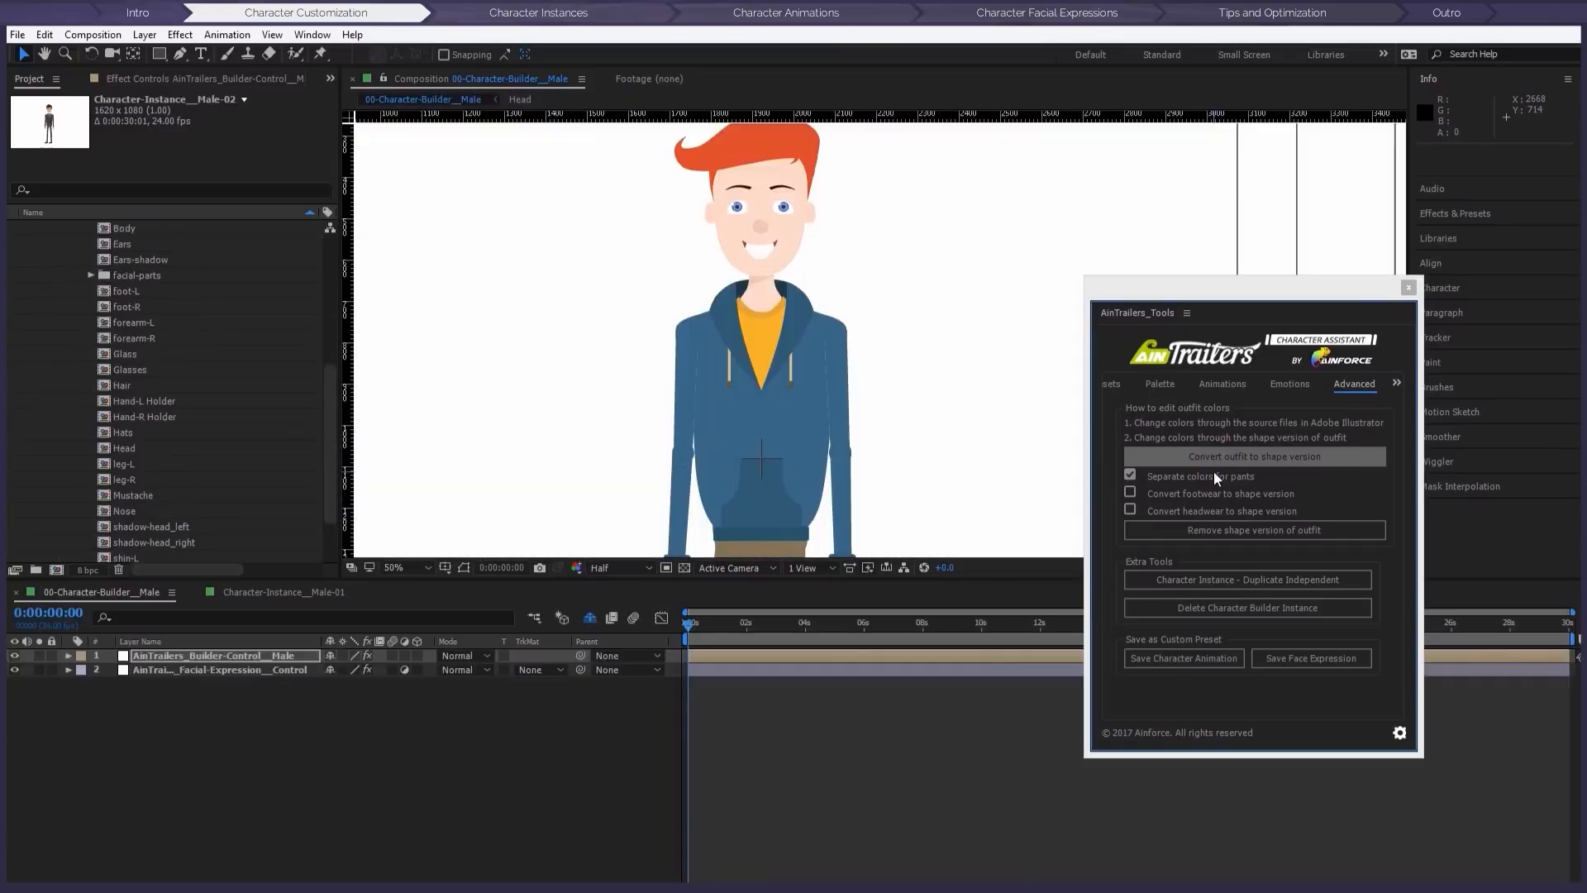
Step: Move the script window further away from the character and collapse the -resources folder in the project
{"action": "left_click_drag", "start_coordinate": [1183, 298], "coordinate": [1244, 293]}
{"action": "scroll", "coordinate": [167, 344], "scroll_direction": "up", "scroll_amount": 5}
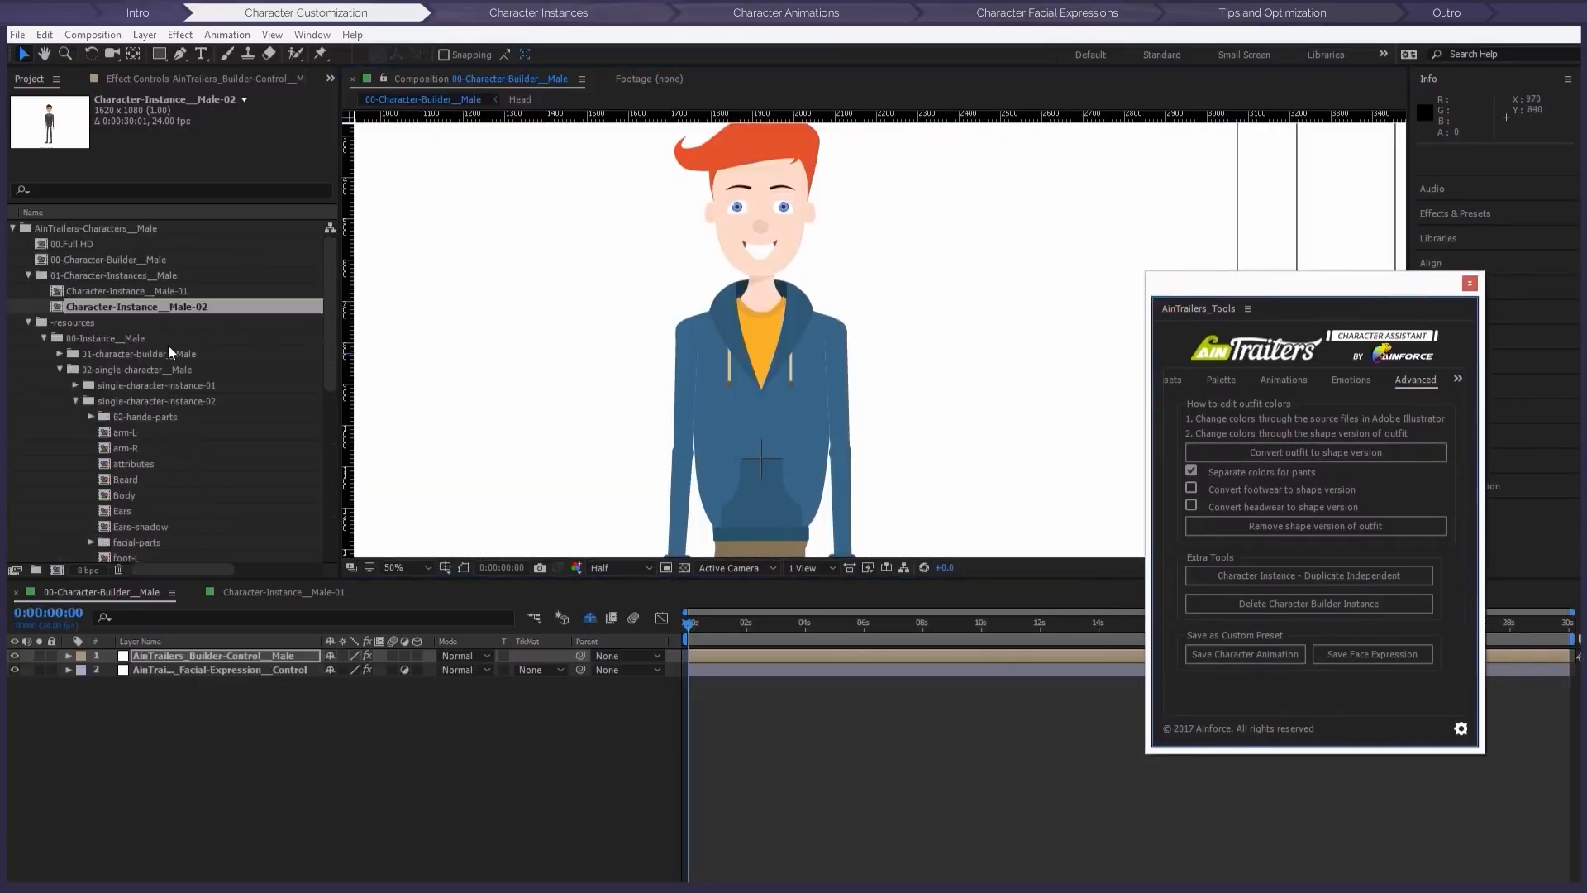
{"action": "left_click", "coordinate": [28, 322]}
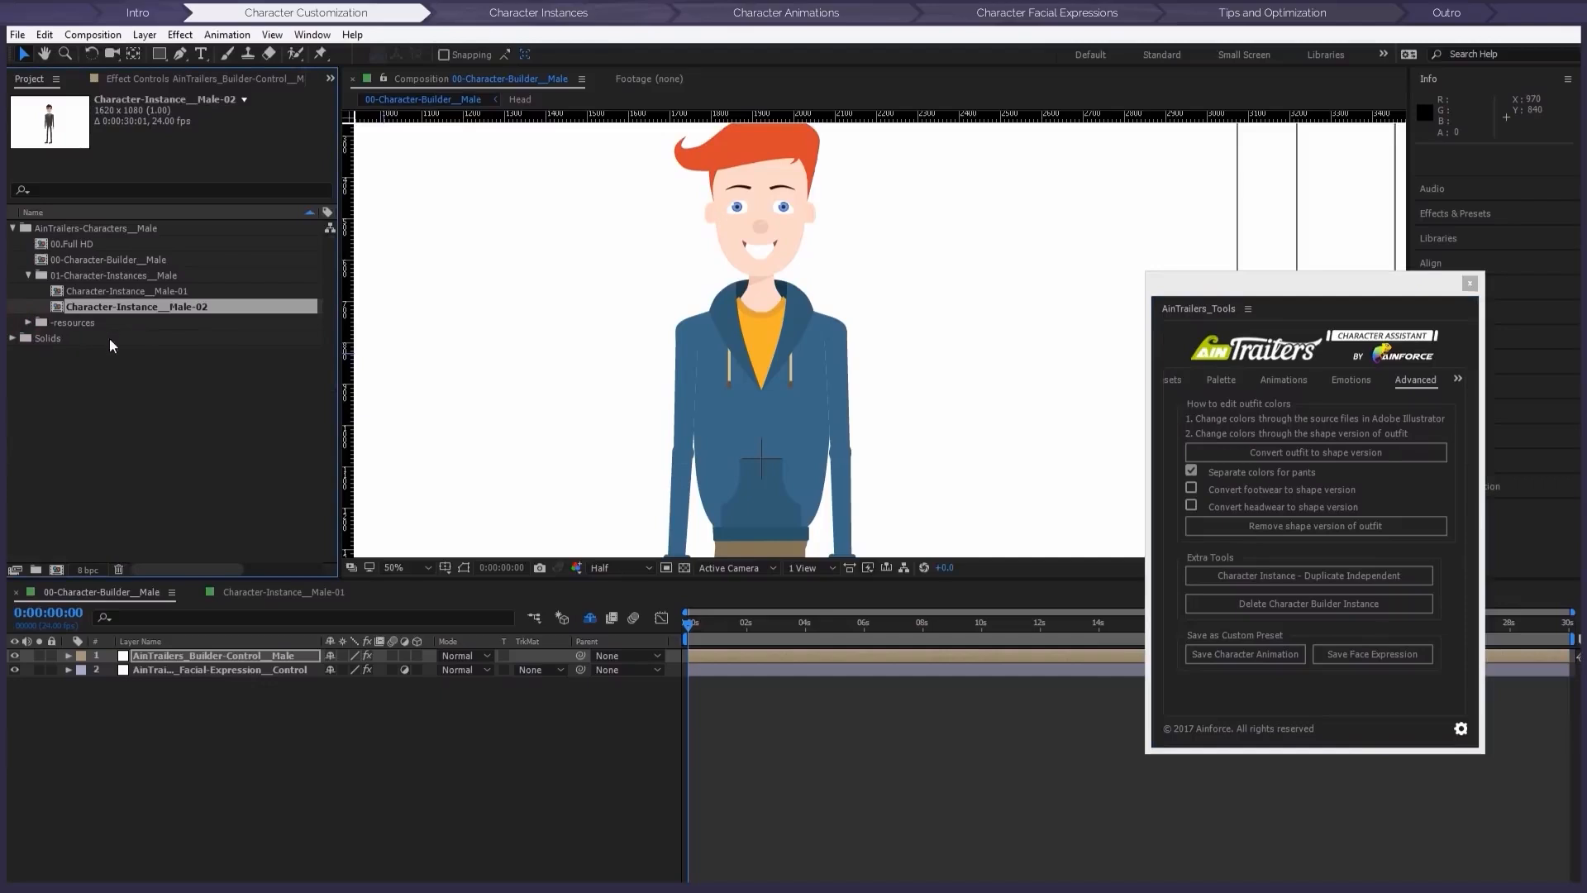
Step: Open the Character-Instance__Male-02 composition and show the effect controls of its AinTrailers_Outfit__Color-Control layer
{"action": "left_click", "coordinate": [110, 339]}
{"action": "double_click", "coordinate": [114, 306]}
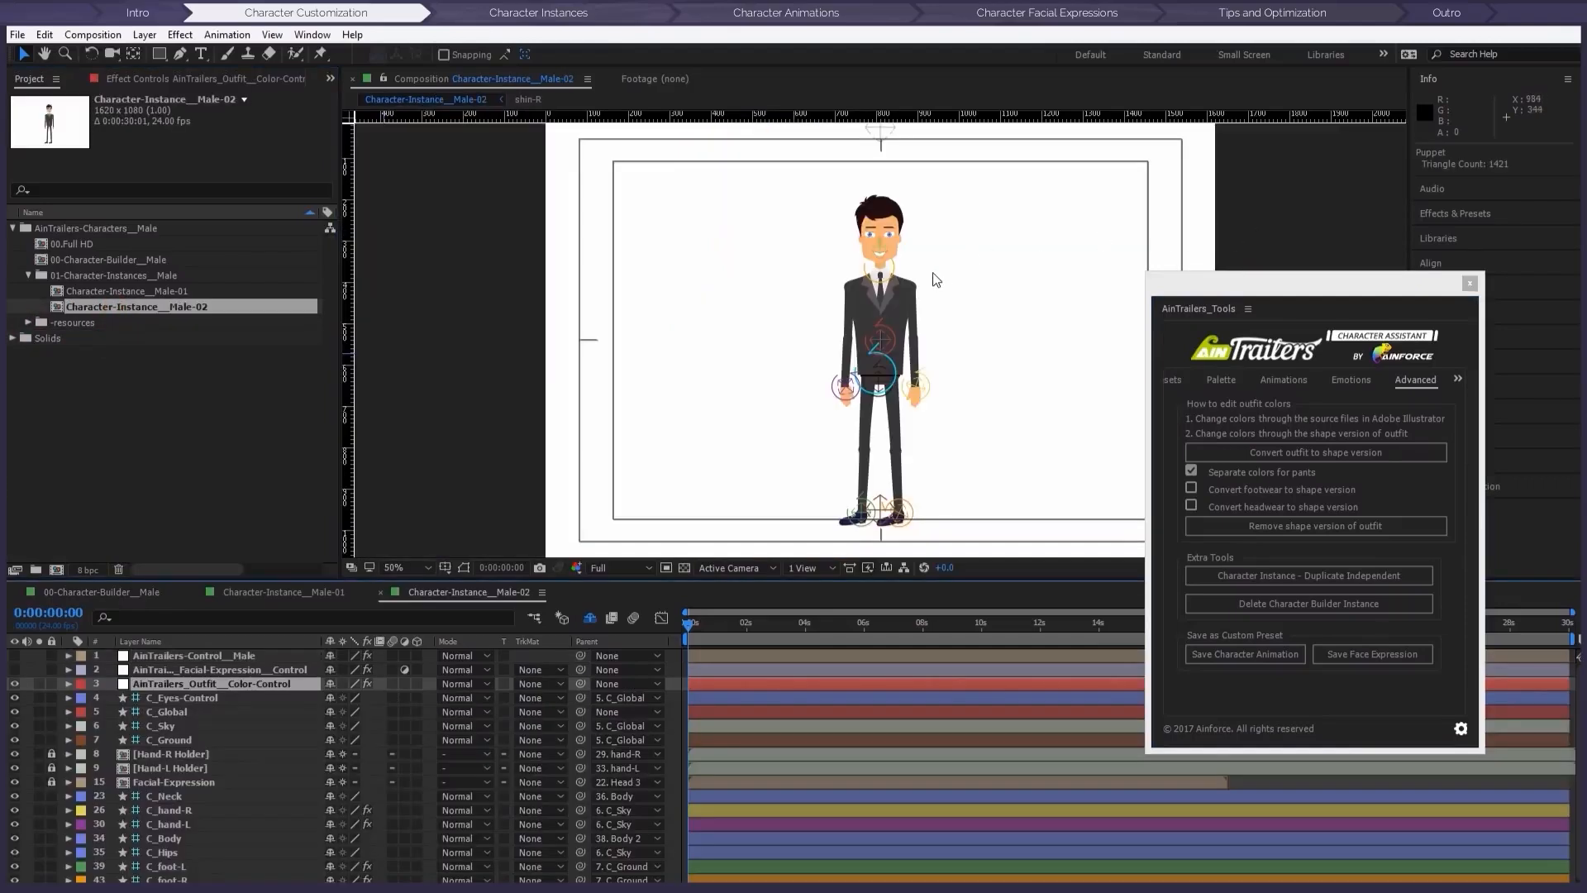
{"action": "left_click", "coordinate": [228, 80]}
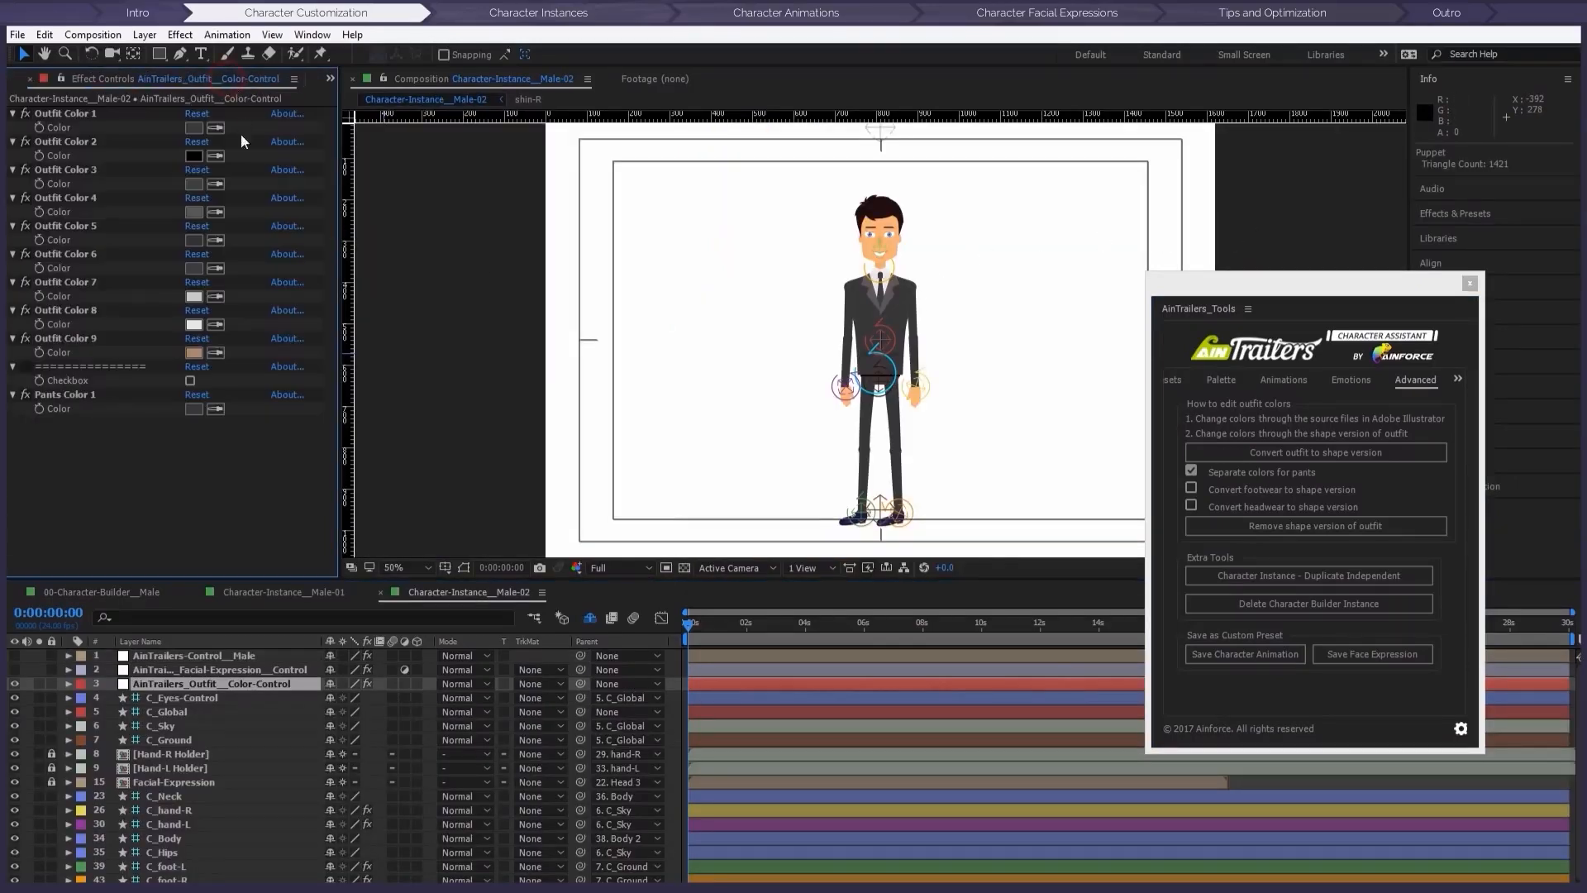
Step: Set Outfit Color 1 to red CA2121 and Pants Color 1 to blue 2338B8 for Character-Instance__Male-02
{"action": "left_click", "coordinate": [197, 128]}
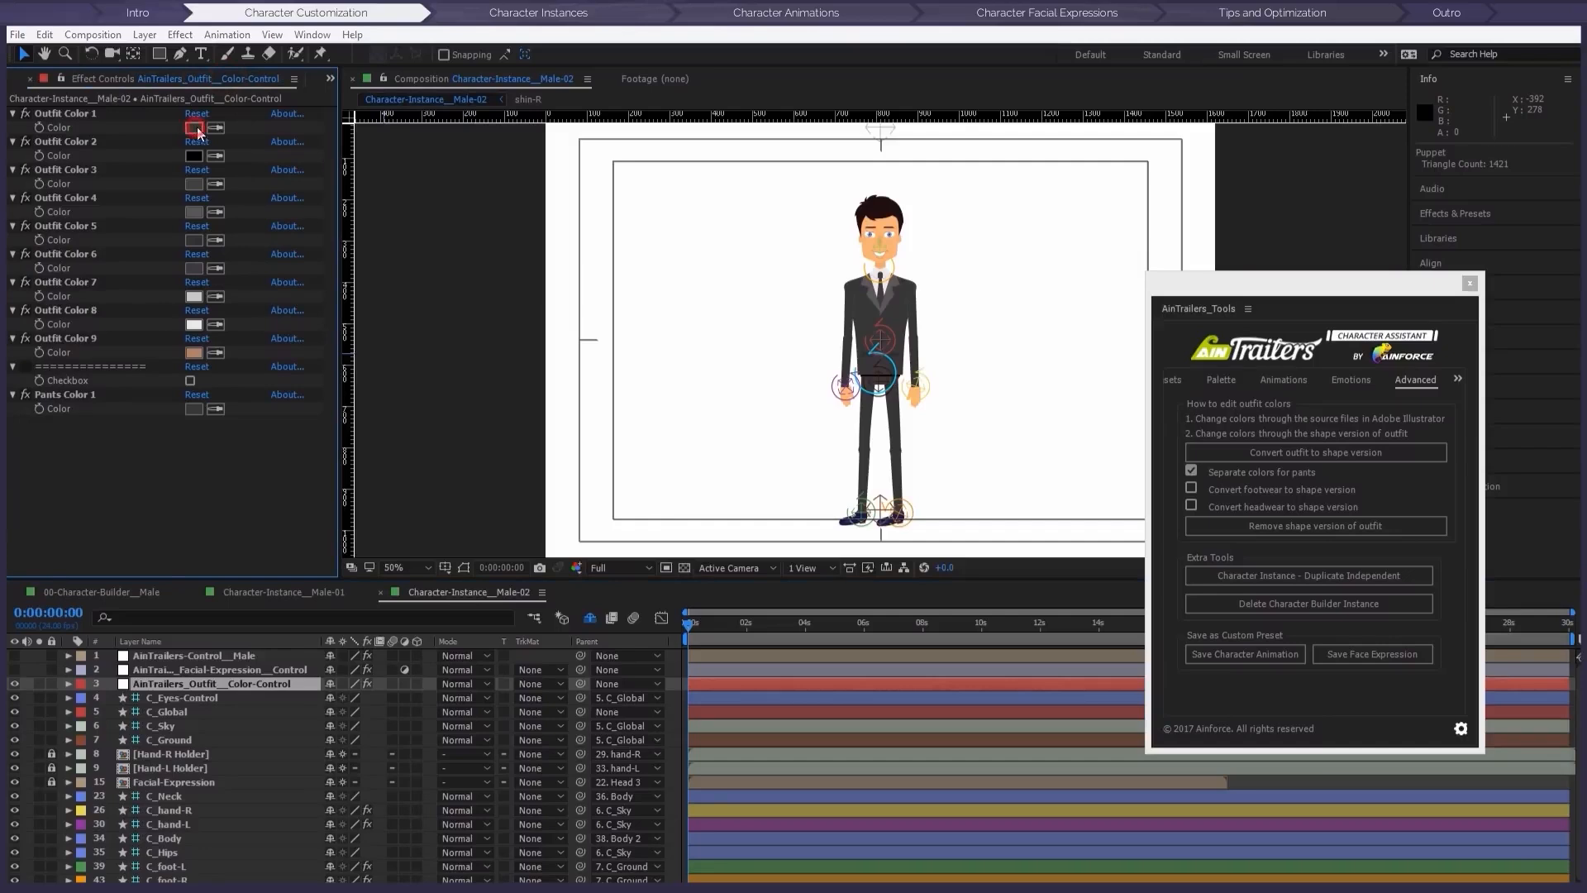
{"action": "left_click", "coordinate": [324, 304]}
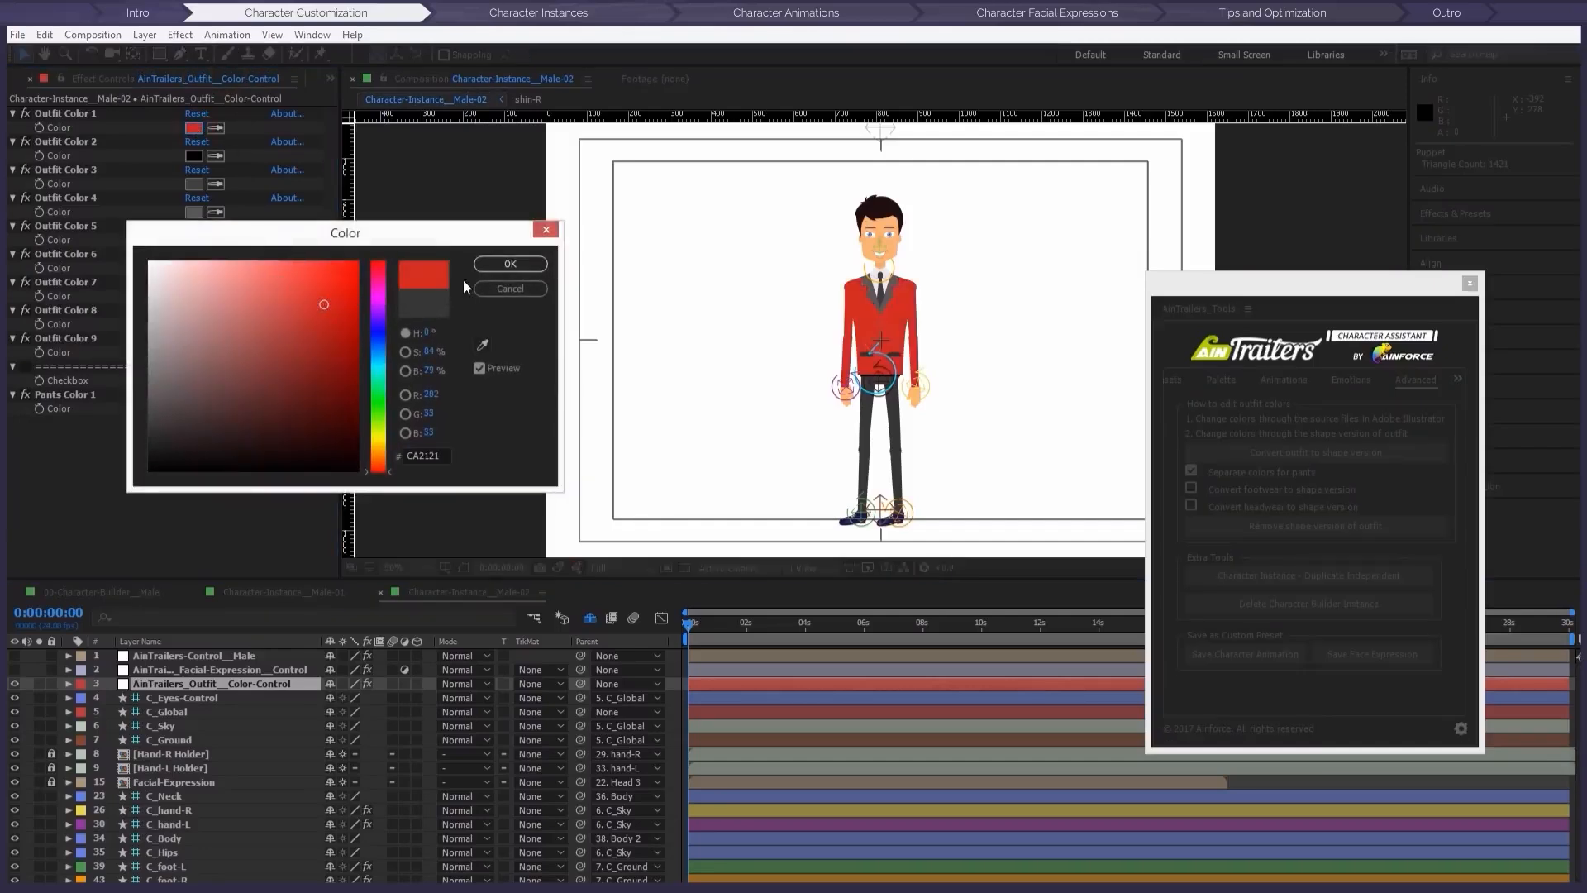
{"action": "left_click", "coordinate": [510, 263]}
{"action": "left_click", "coordinate": [194, 410]}
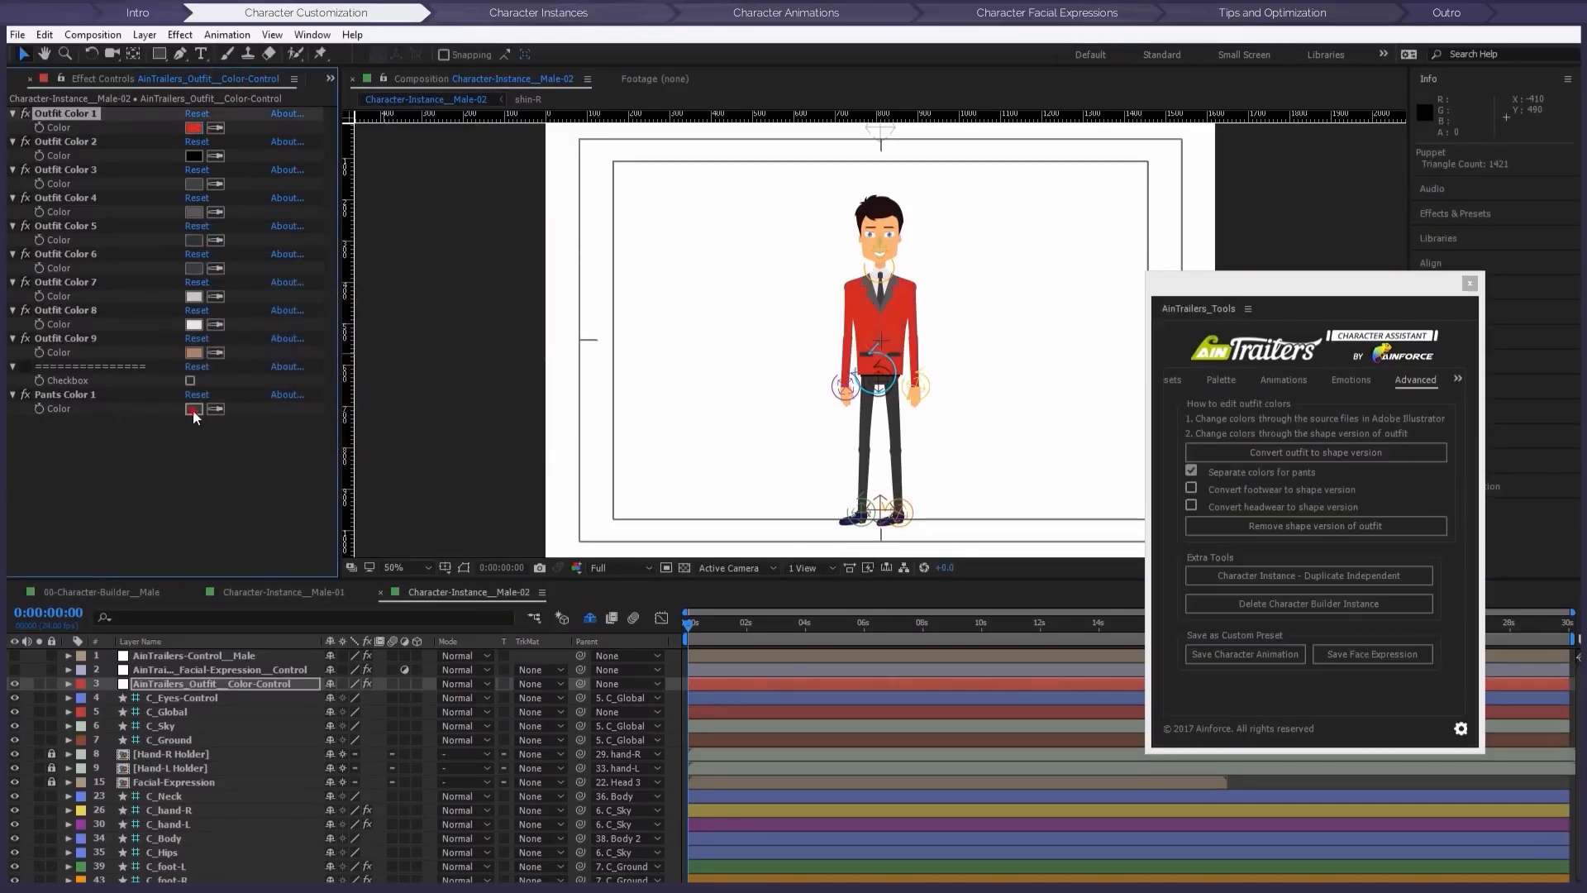
{"action": "left_click", "coordinate": [378, 336]}
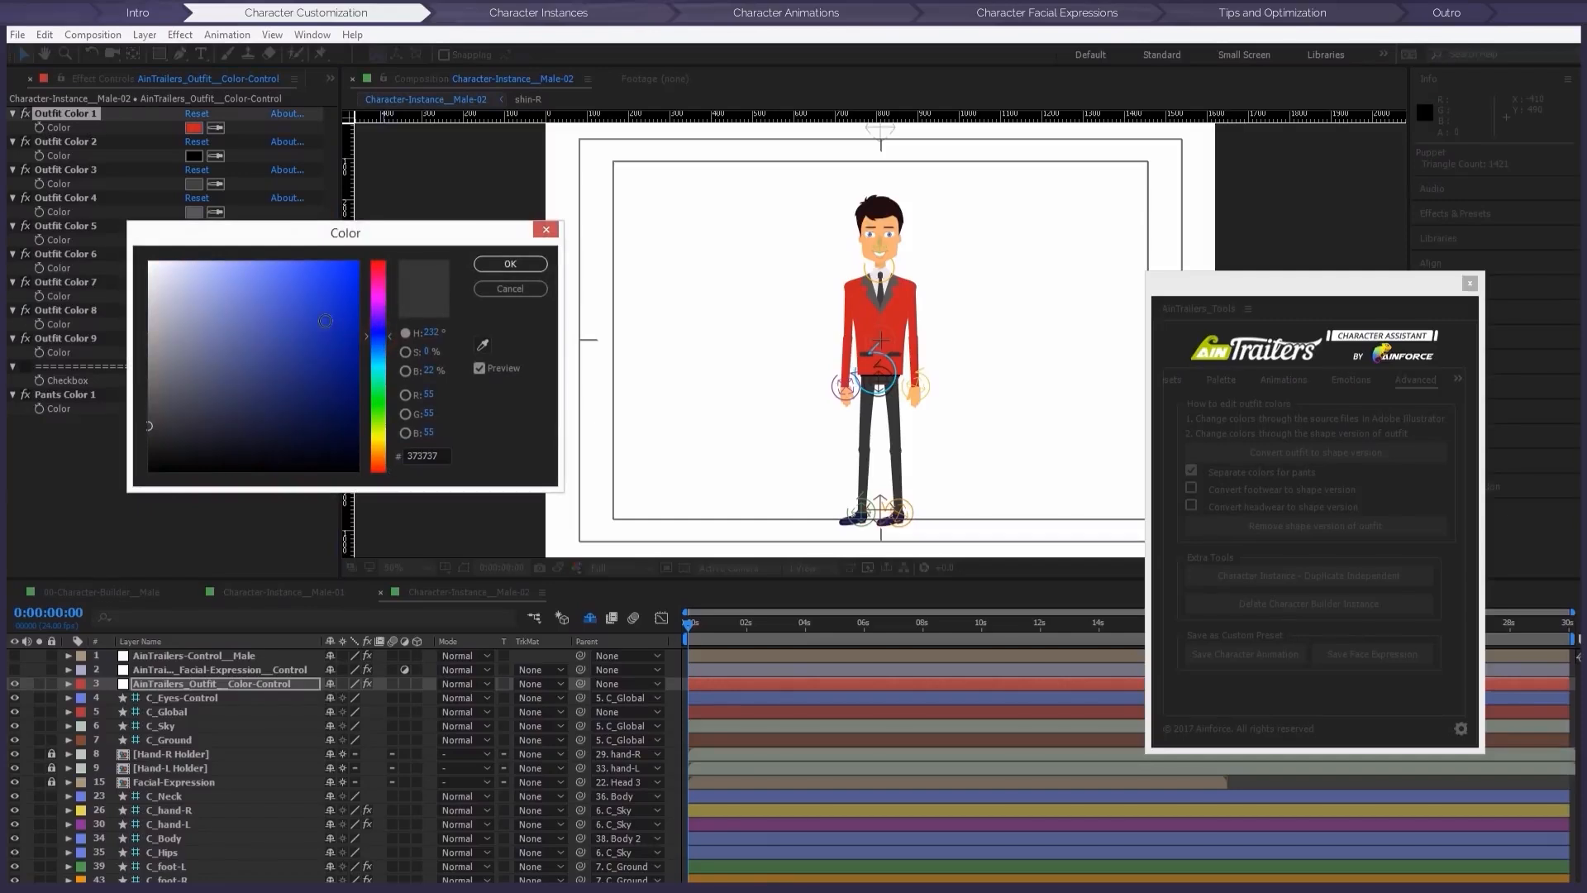
{"action": "left_click", "coordinate": [320, 319]}
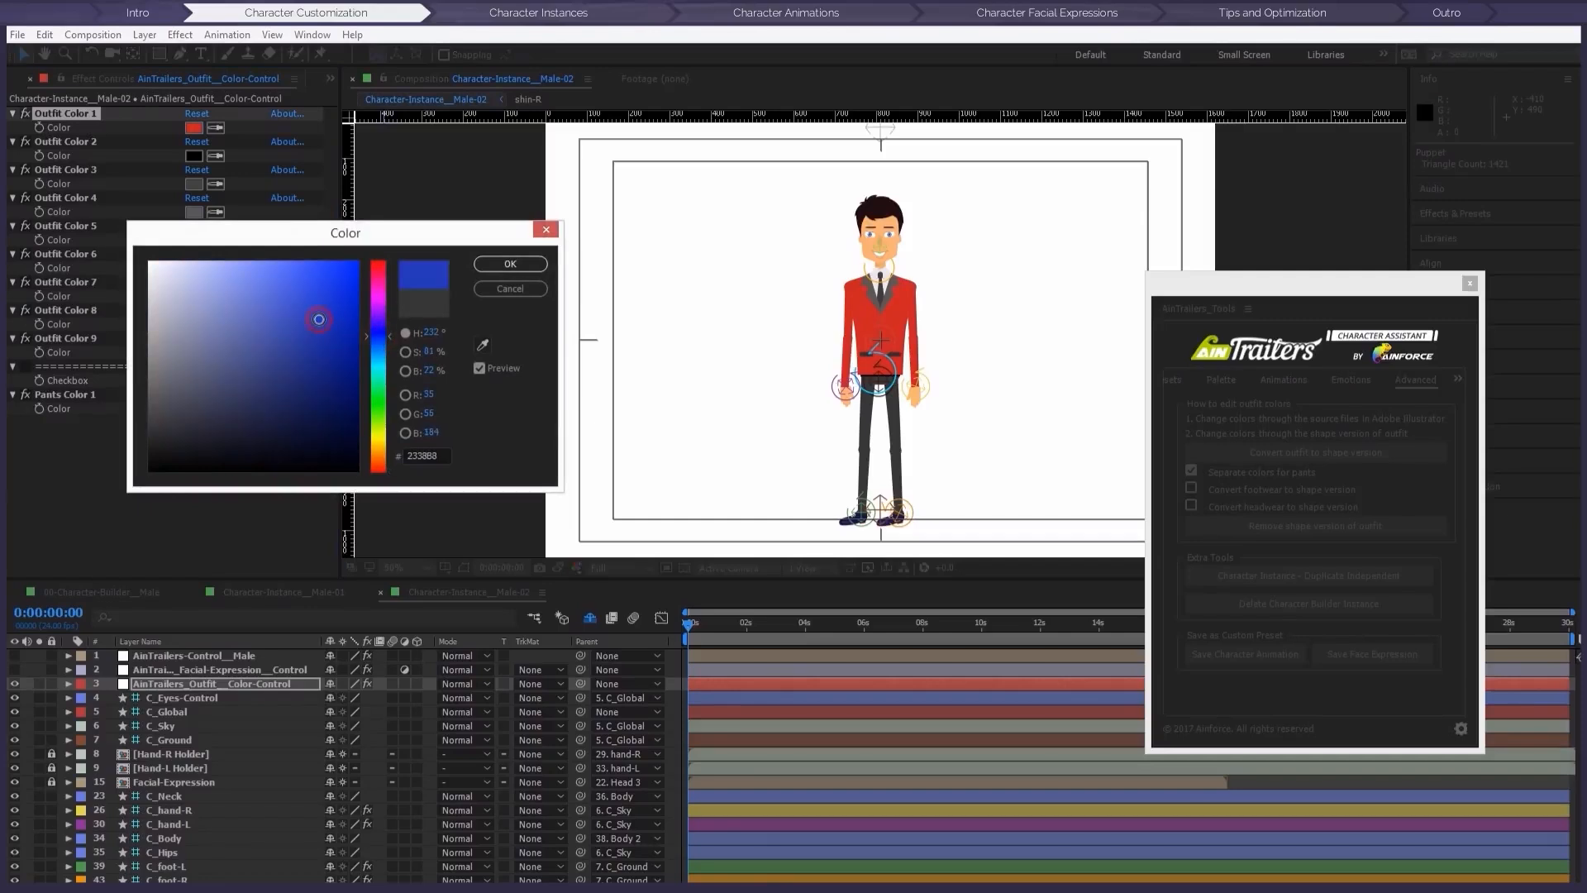
{"action": "left_click", "coordinate": [518, 264]}
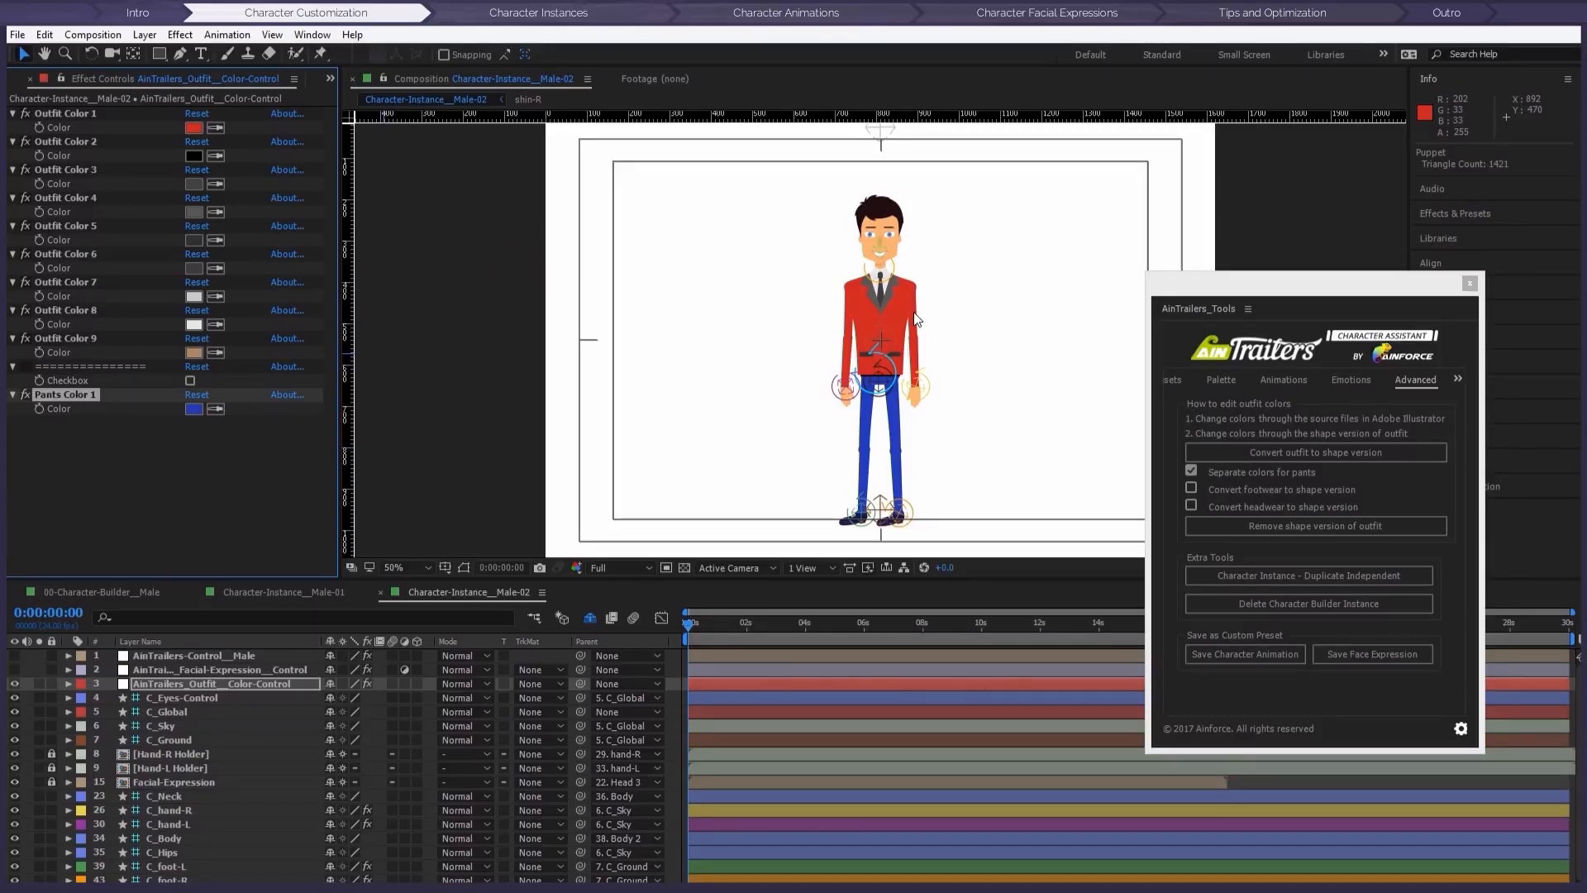
Step: Remove the shape version of the outfit from Character-Instance__Male-02
{"action": "left_click", "coordinate": [1362, 526]}
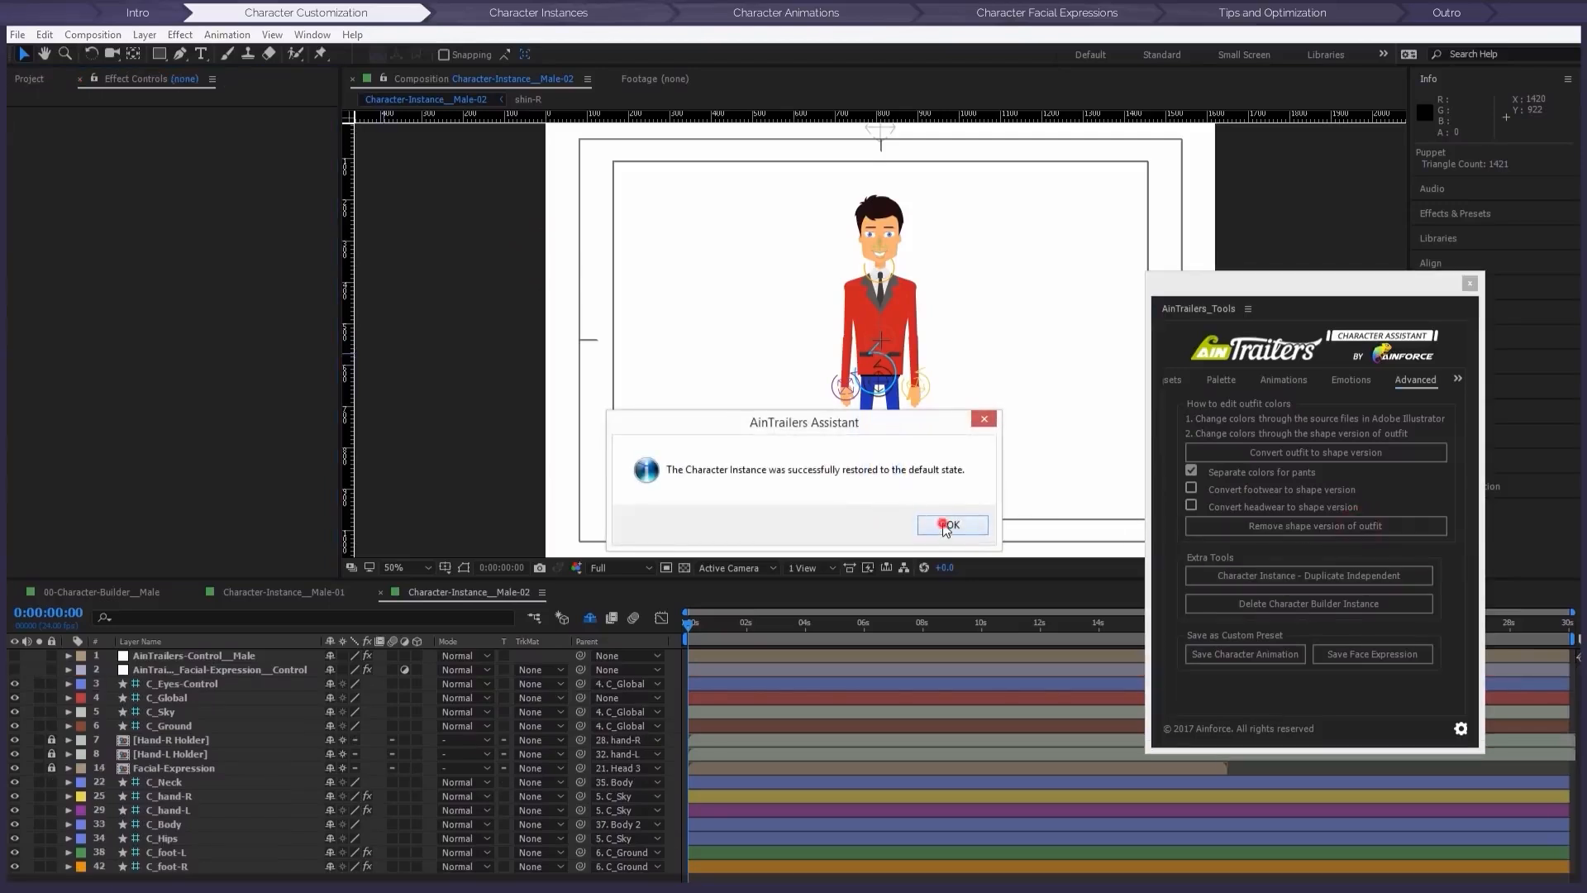
{"action": "left_click", "coordinate": [947, 525]}
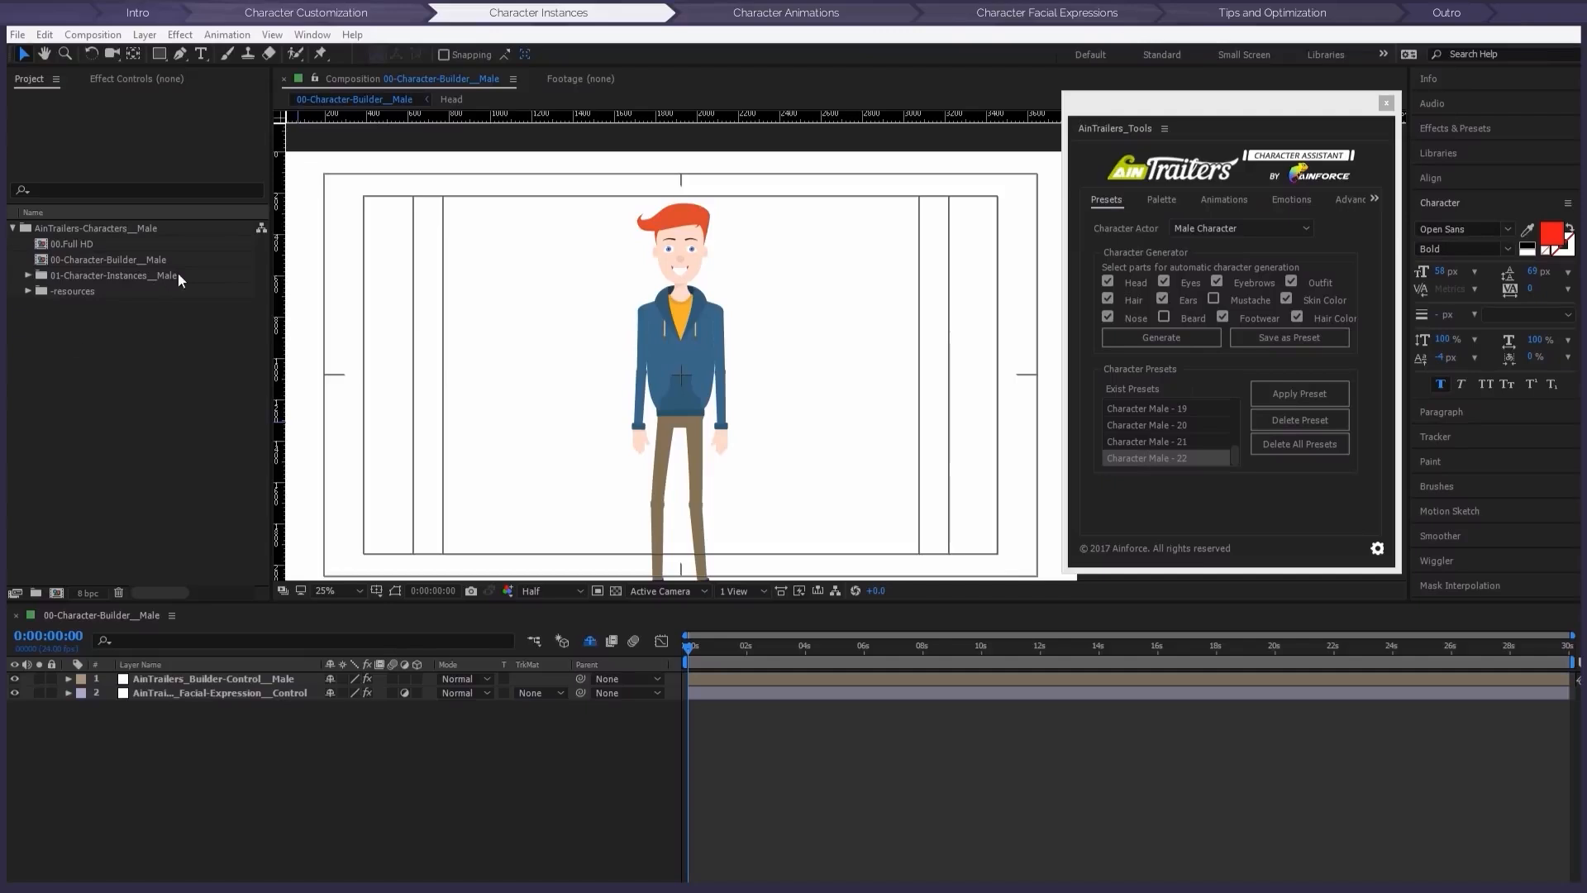
Step: Review the effect controls of the AinTrailers_Builder-Control__Male layer, and return to the project's 01-Character-Instances__Male folder
{"action": "left_click", "coordinate": [142, 259]}
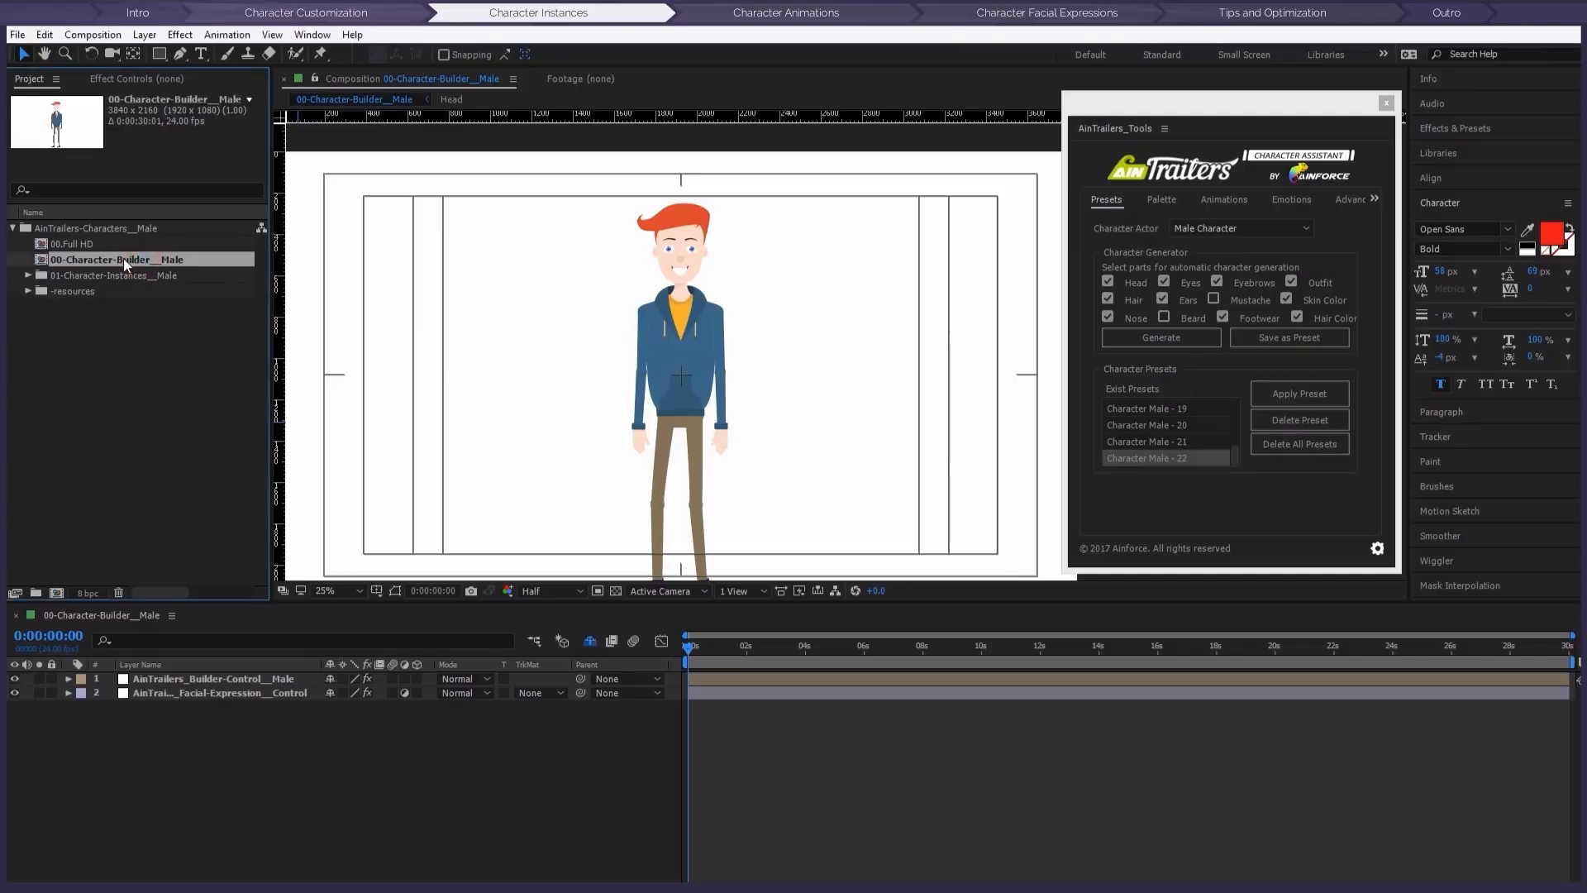
{"action": "left_click", "coordinate": [197, 677]}
{"action": "left_click", "coordinate": [182, 79]}
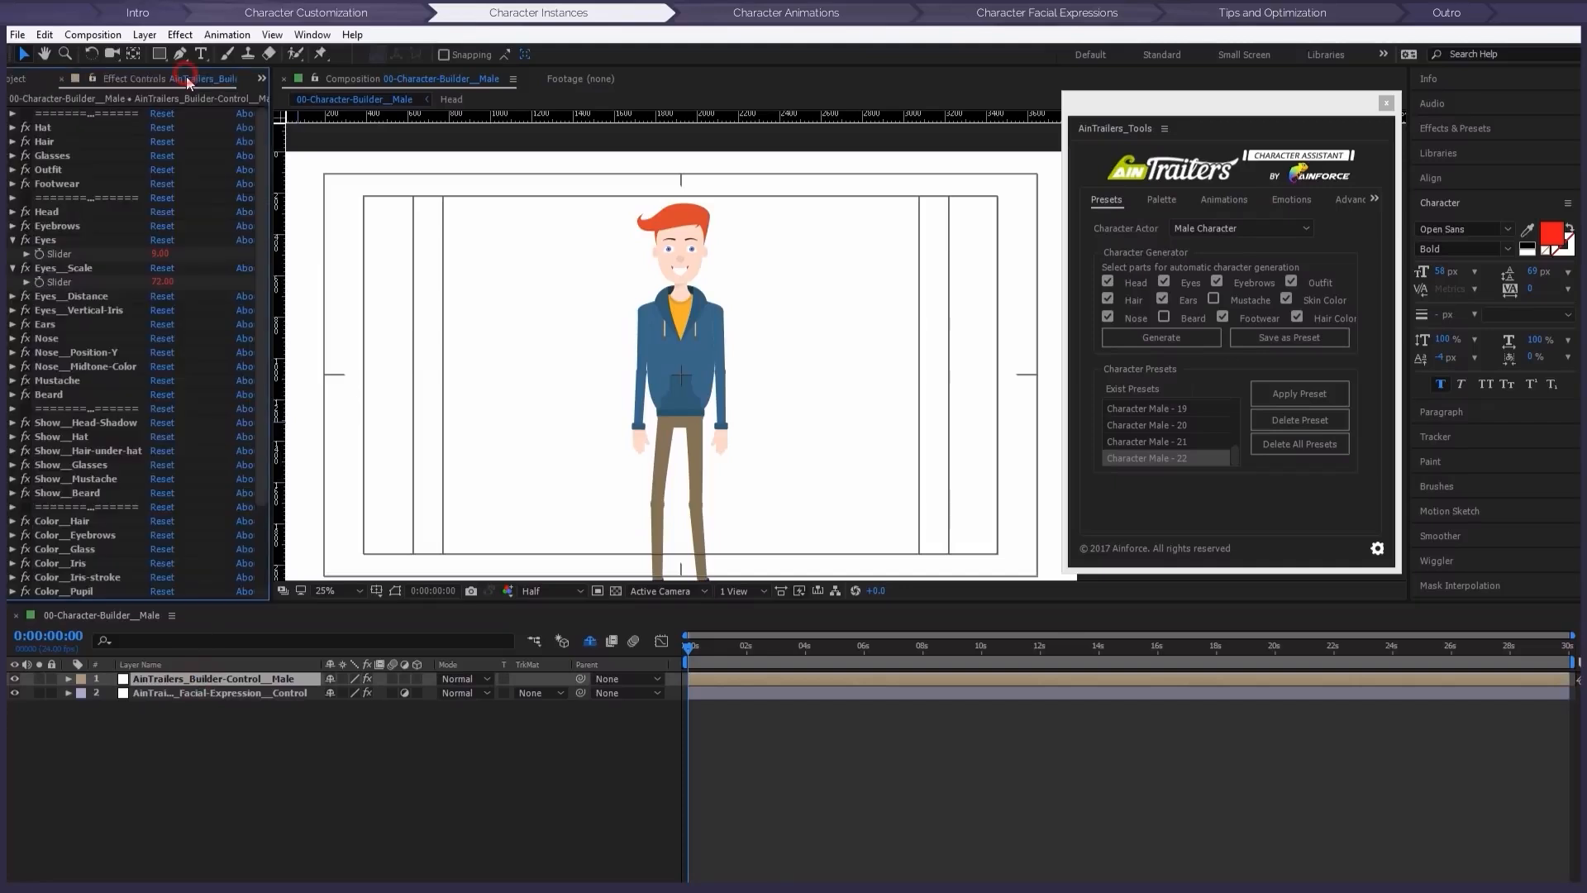
{"action": "scroll", "coordinate": [132, 250], "scroll_direction": "down", "scroll_amount": 3}
{"action": "scroll", "coordinate": [133, 250], "scroll_direction": "up", "scroll_amount": 3}
{"action": "left_click", "coordinate": [260, 78]}
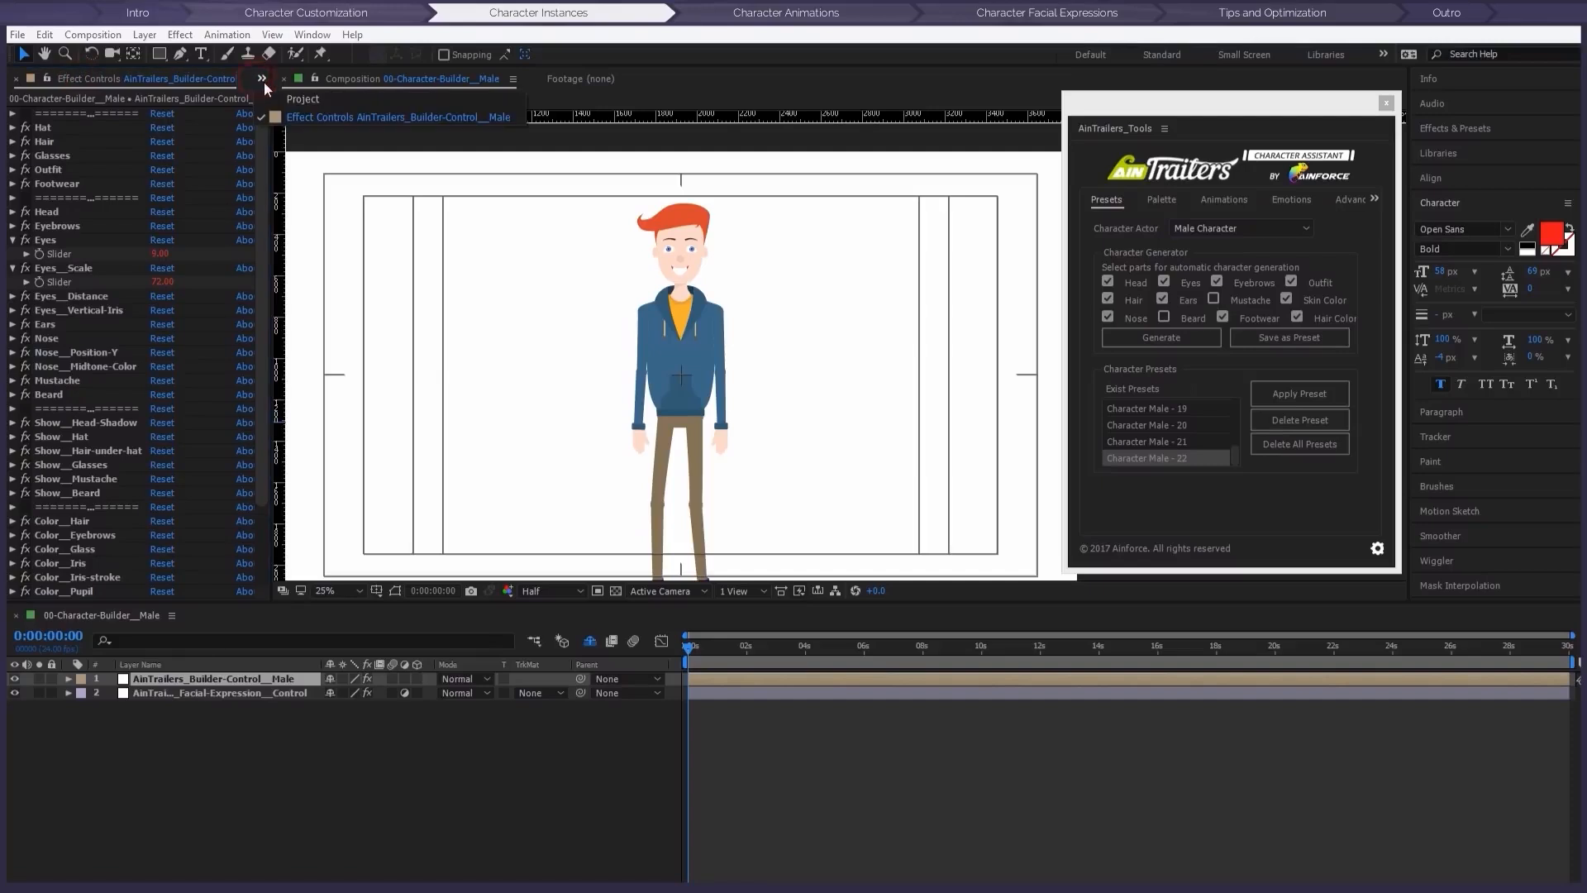
{"action": "left_click", "coordinate": [291, 100]}
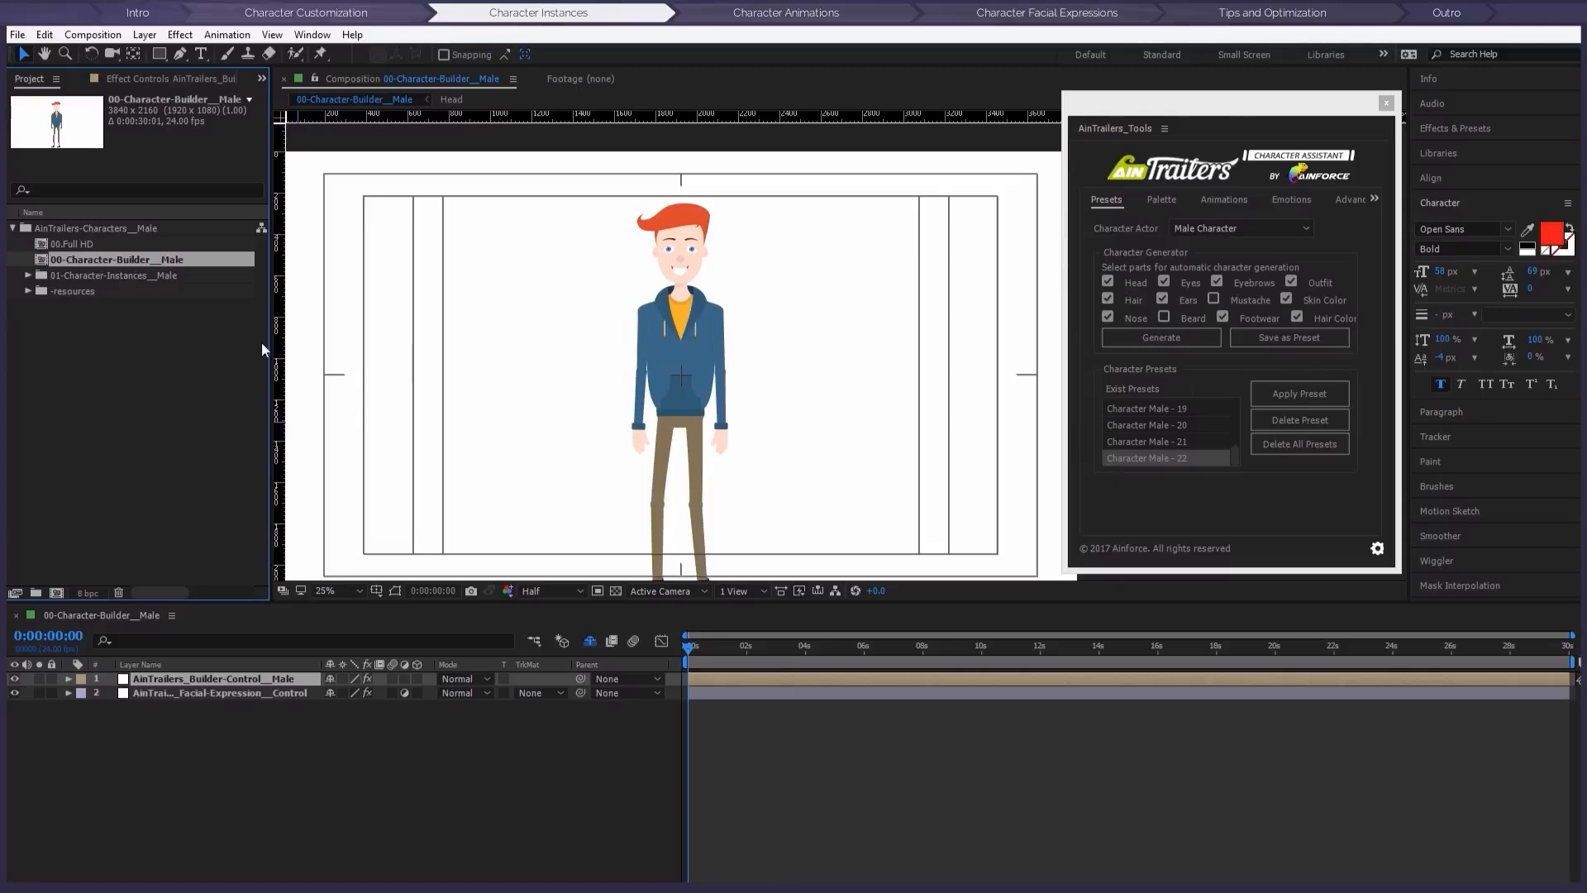
{"action": "left_click", "coordinate": [137, 275]}
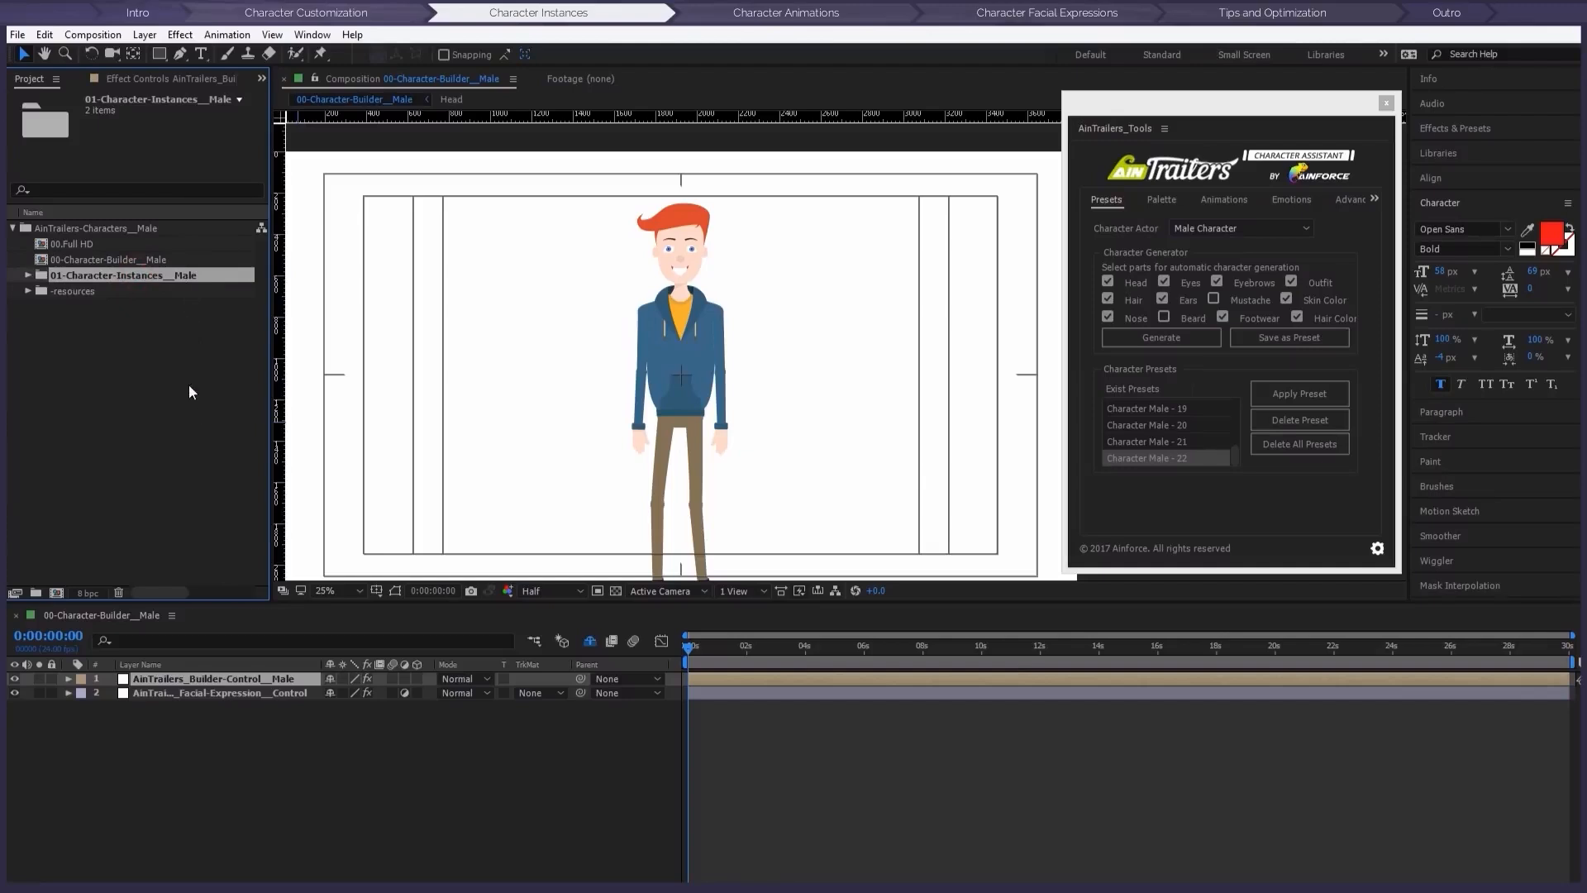
Step: Reveal the shy layers of the 00-Character-Builder__Male composition and look through its hair, beard and head component layers
{"action": "left_click", "coordinate": [588, 641]}
{"action": "scroll", "coordinate": [263, 741], "scroll_direction": "down", "scroll_amount": 2}
{"action": "scroll", "coordinate": [263, 742], "scroll_direction": "down", "scroll_amount": 3}
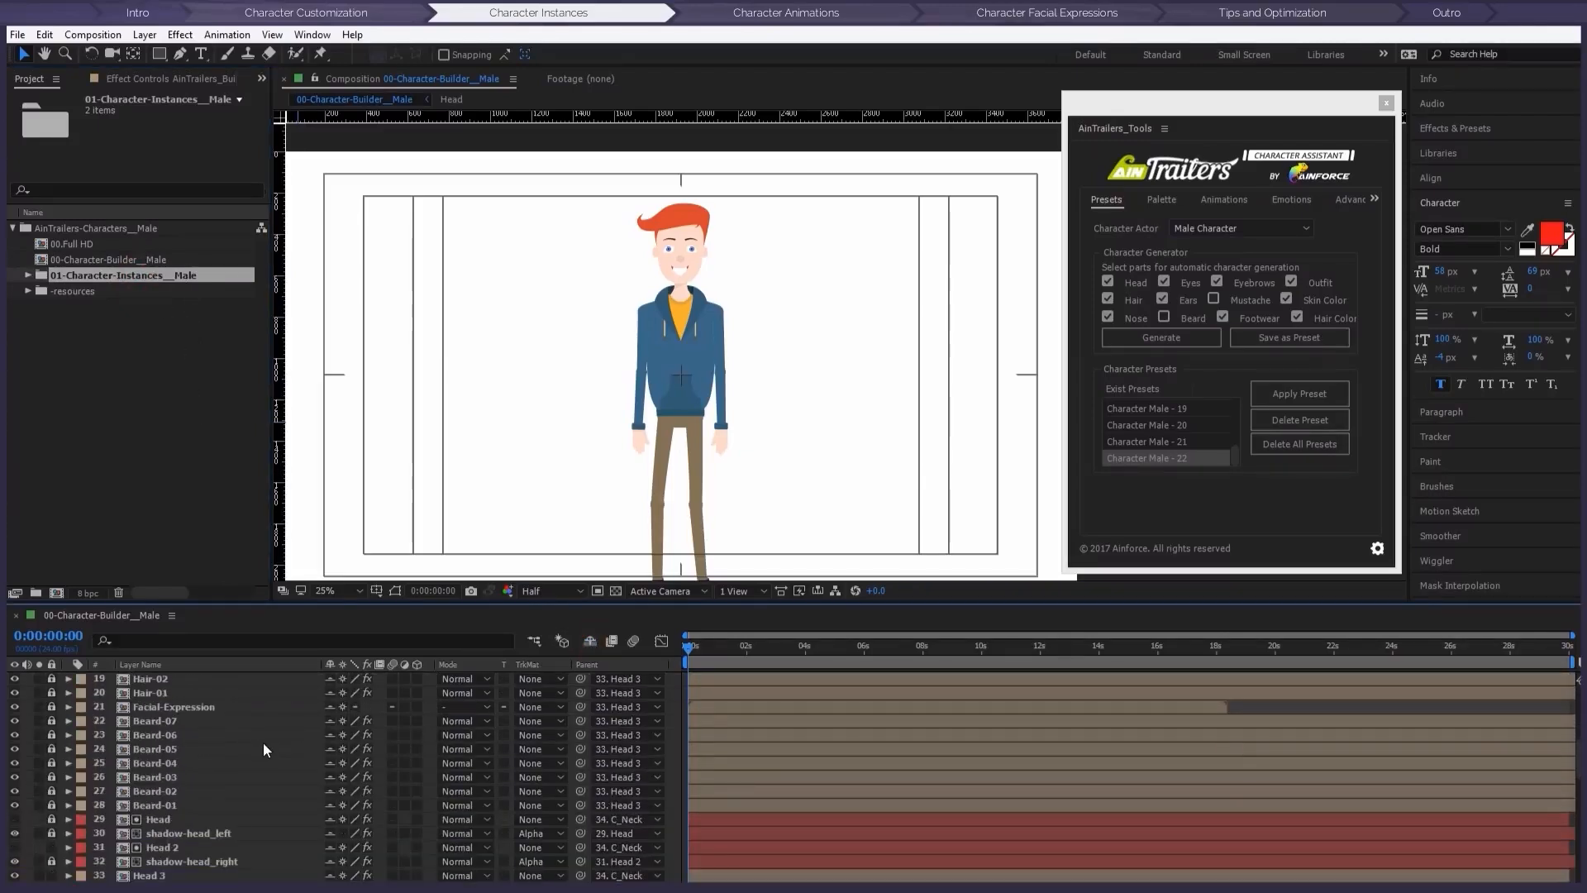
{"action": "scroll", "coordinate": [265, 742], "scroll_direction": "up", "scroll_amount": 3}
{"action": "scroll", "coordinate": [264, 748], "scroll_direction": "down", "scroll_amount": 3}
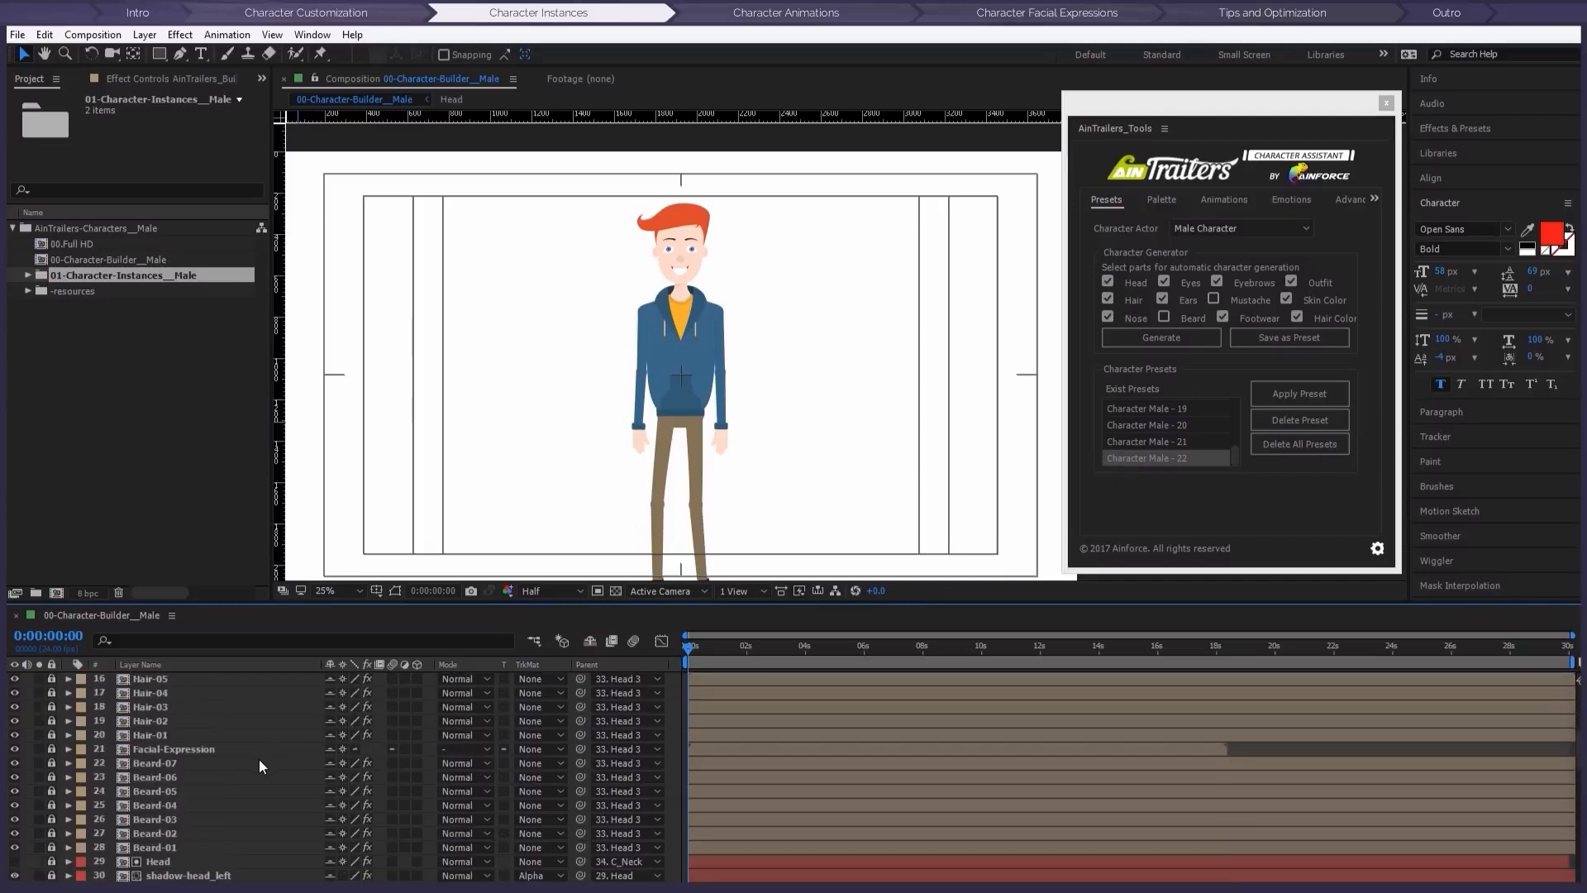
{"action": "scroll", "coordinate": [259, 761], "scroll_direction": "up", "scroll_amount": 3}
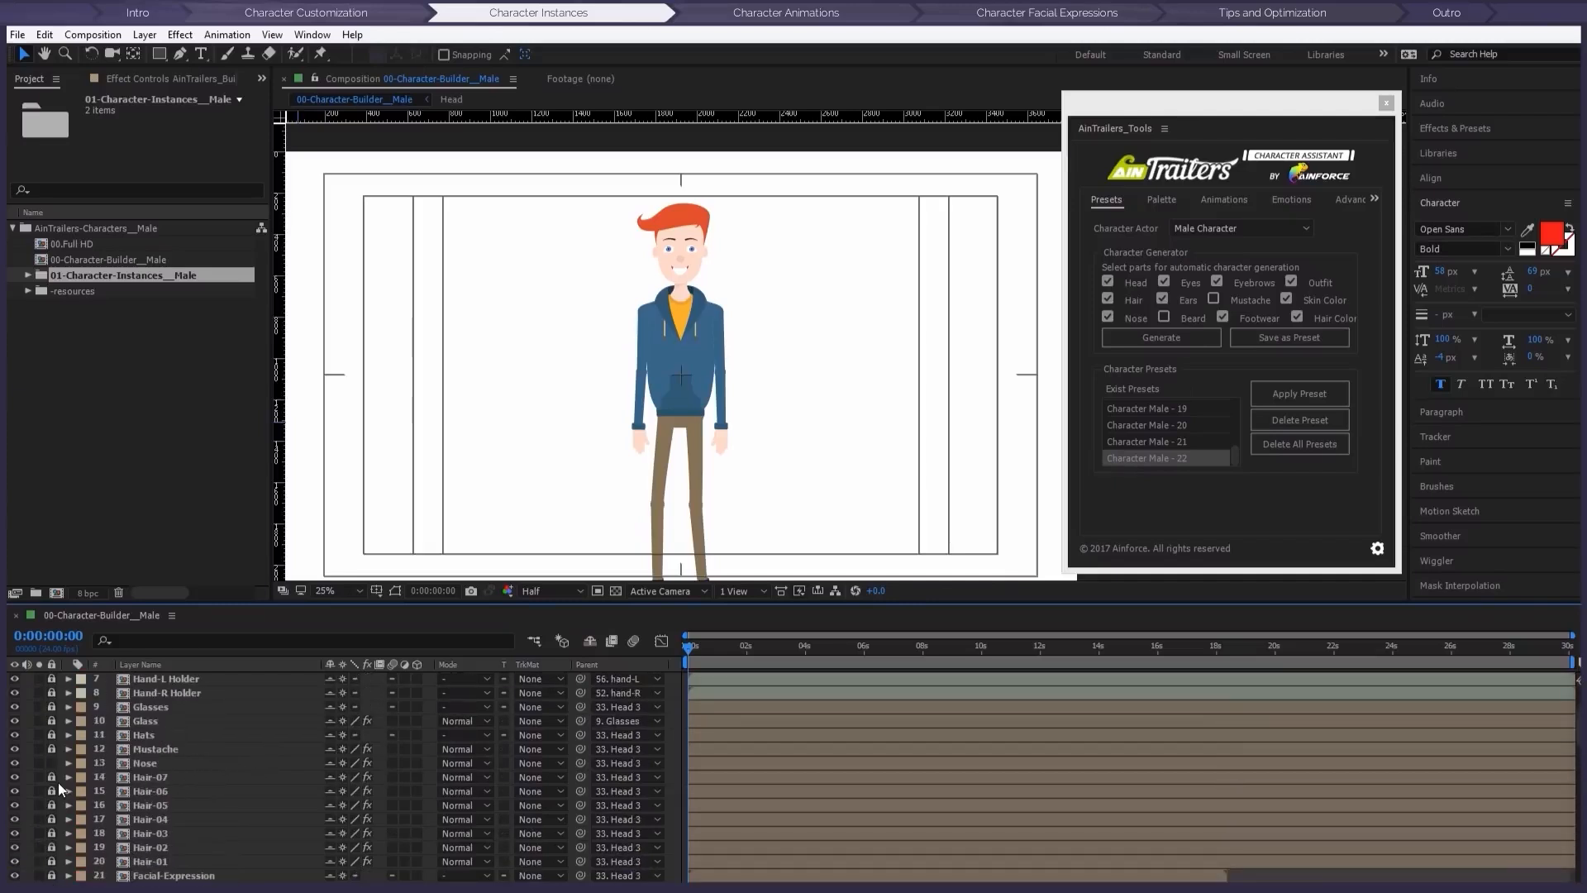
Step: Unlock the Hair-07 layer, open its composition to view the hair variant at 0:00:00:01, and close that composition
{"action": "left_click", "coordinate": [52, 777]}
{"action": "double_click", "coordinate": [157, 778]}
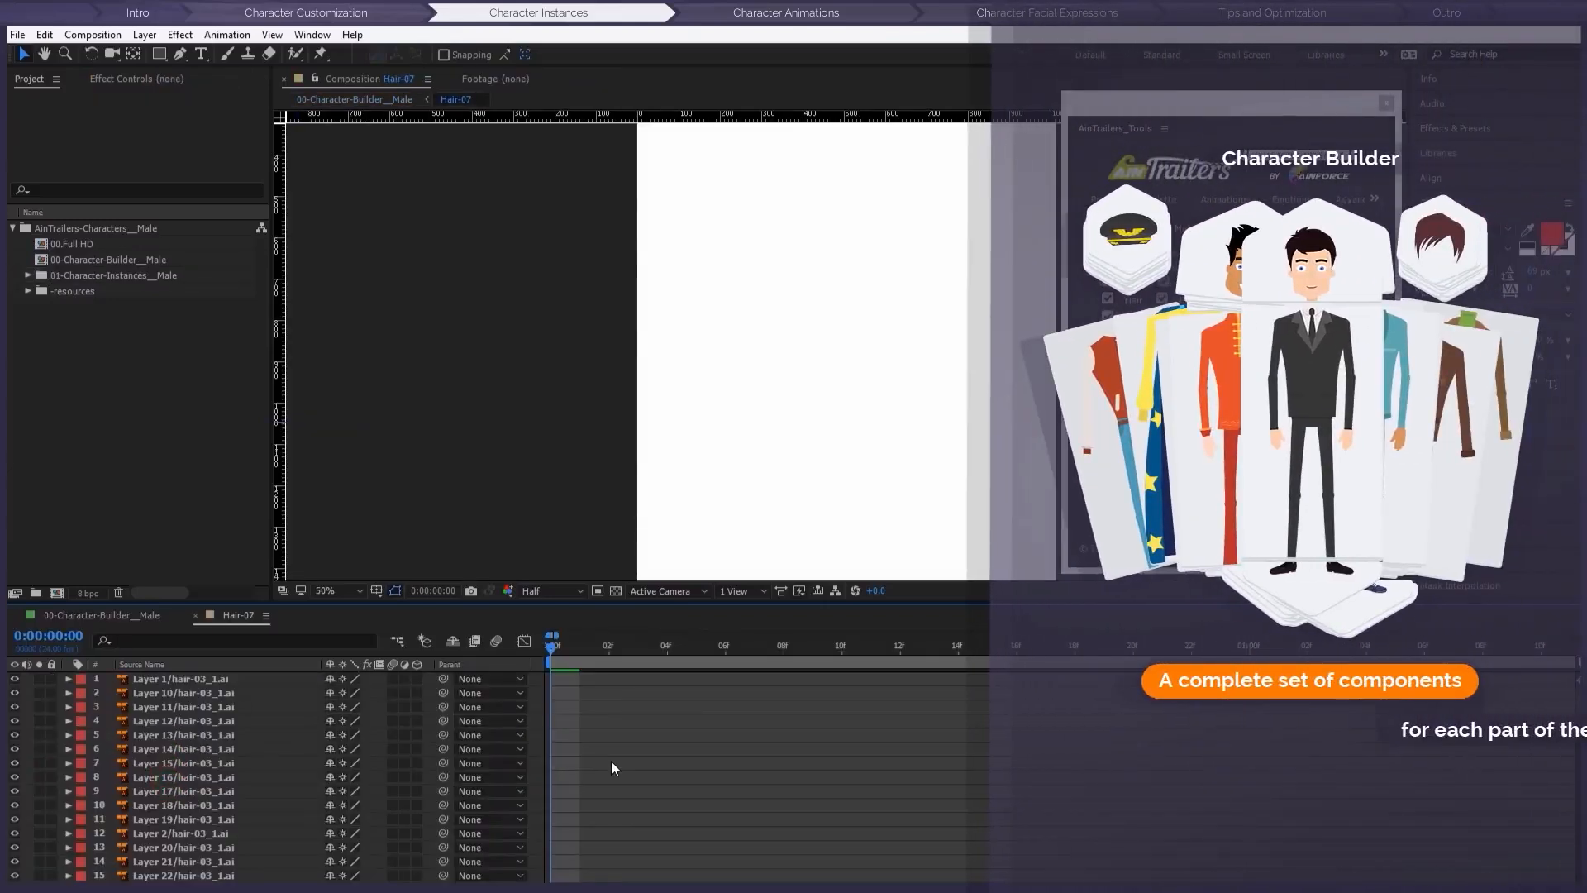
{"action": "scroll", "coordinate": [600, 772], "scroll_direction": "down", "scroll_amount": 15}
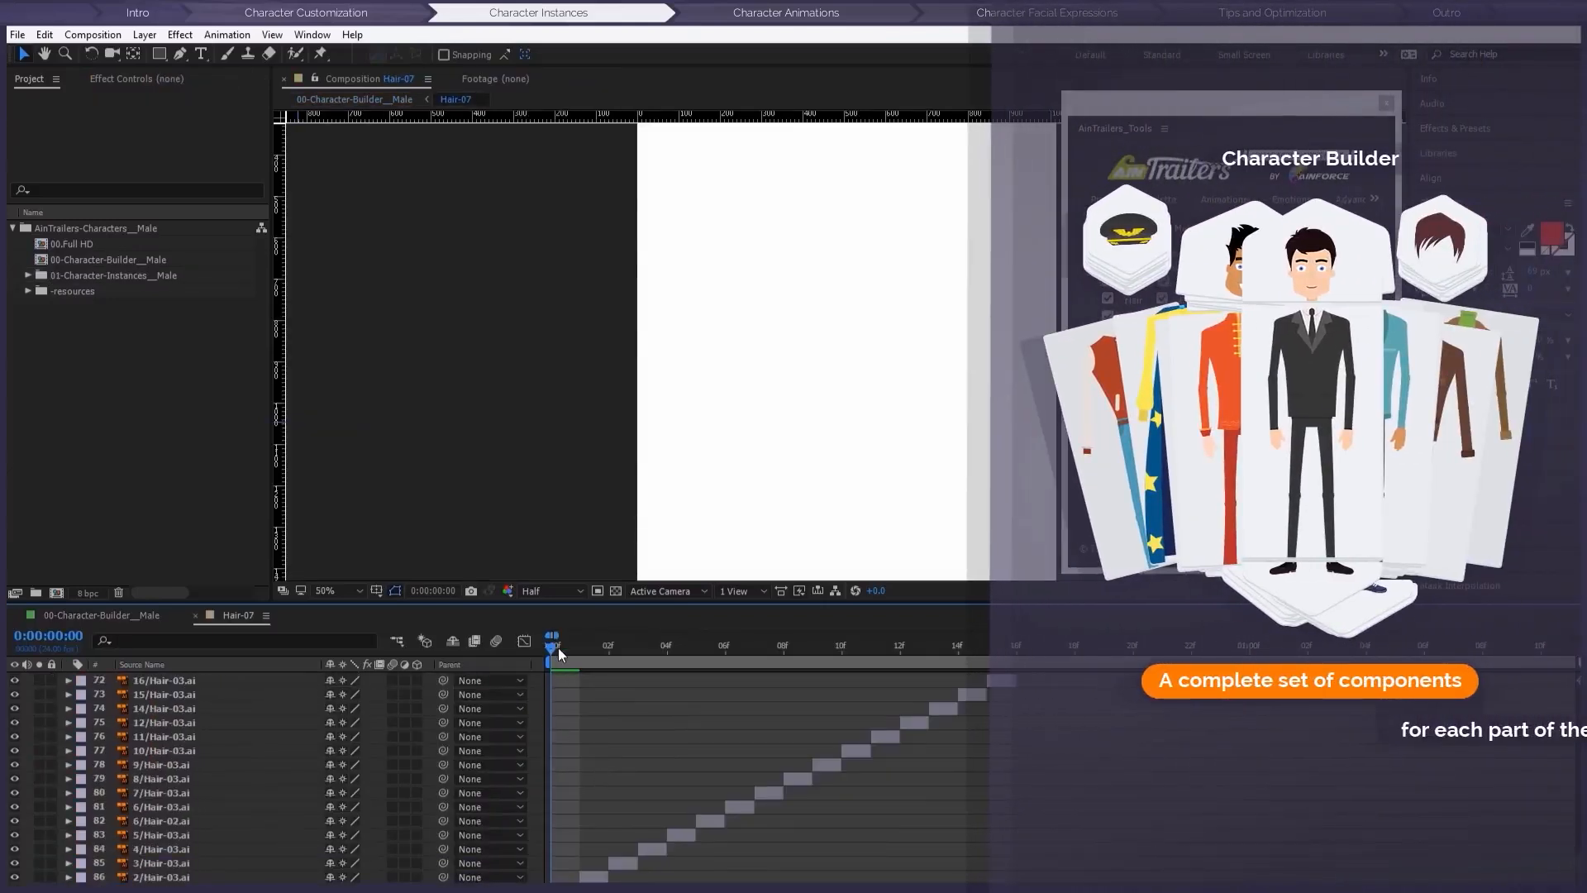
{"action": "mouse_move", "coordinate": [558, 647]}
{"action": "left_mouse_down"}
{"action": "mouse_move", "coordinate": [929, 648]}
{"action": "mouse_move", "coordinate": [563, 669]}
{"action": "mouse_move", "coordinate": [586, 647]}
{"action": "left_mouse_up"}
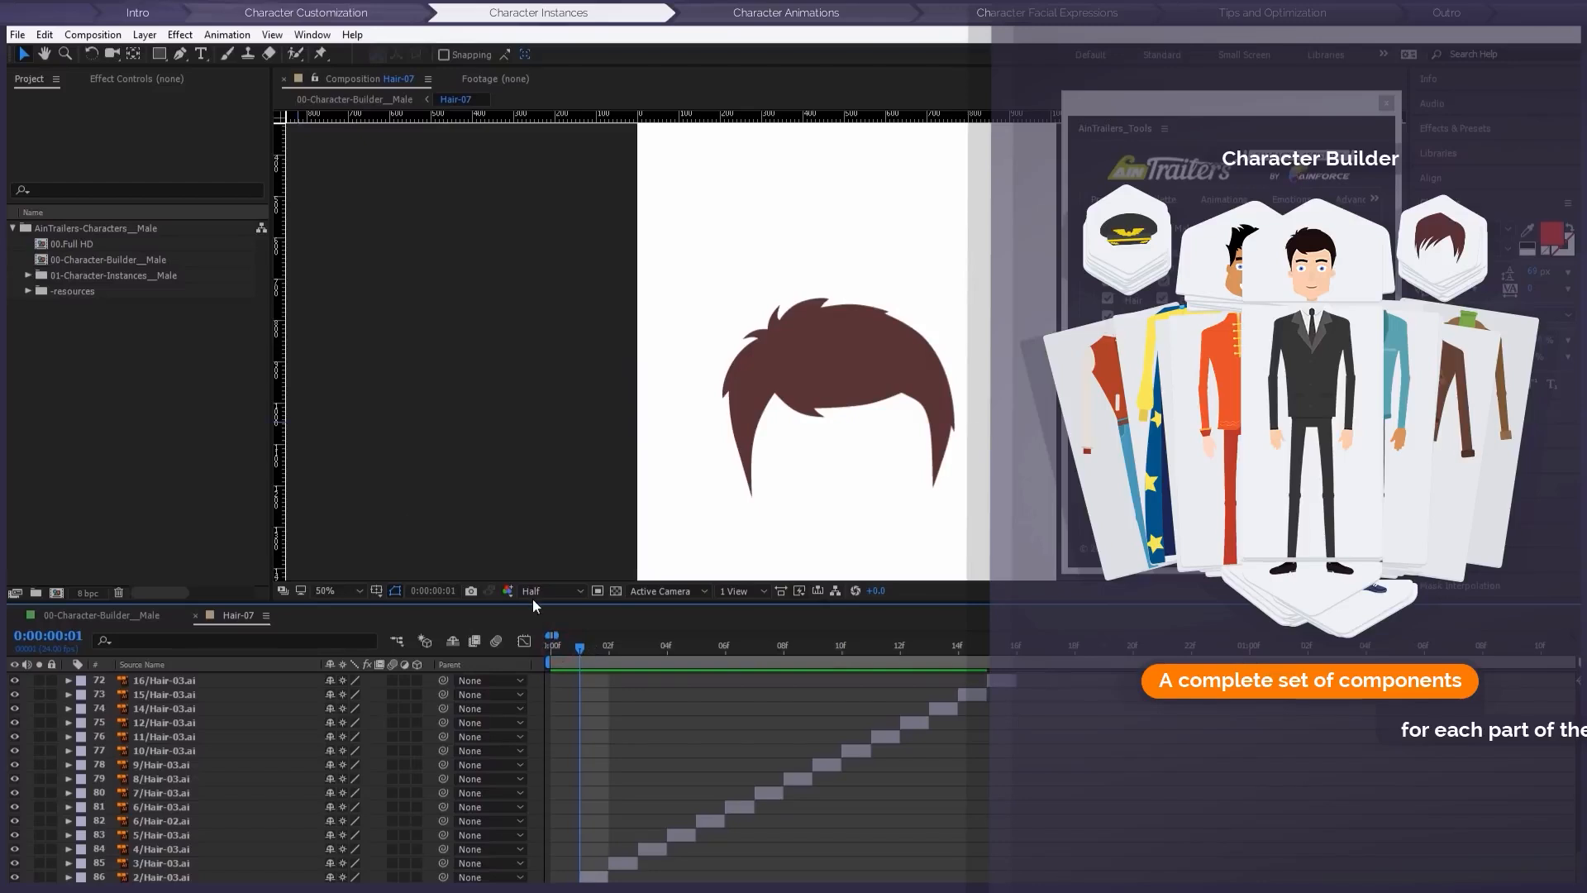
{"action": "left_click", "coordinate": [195, 615]}
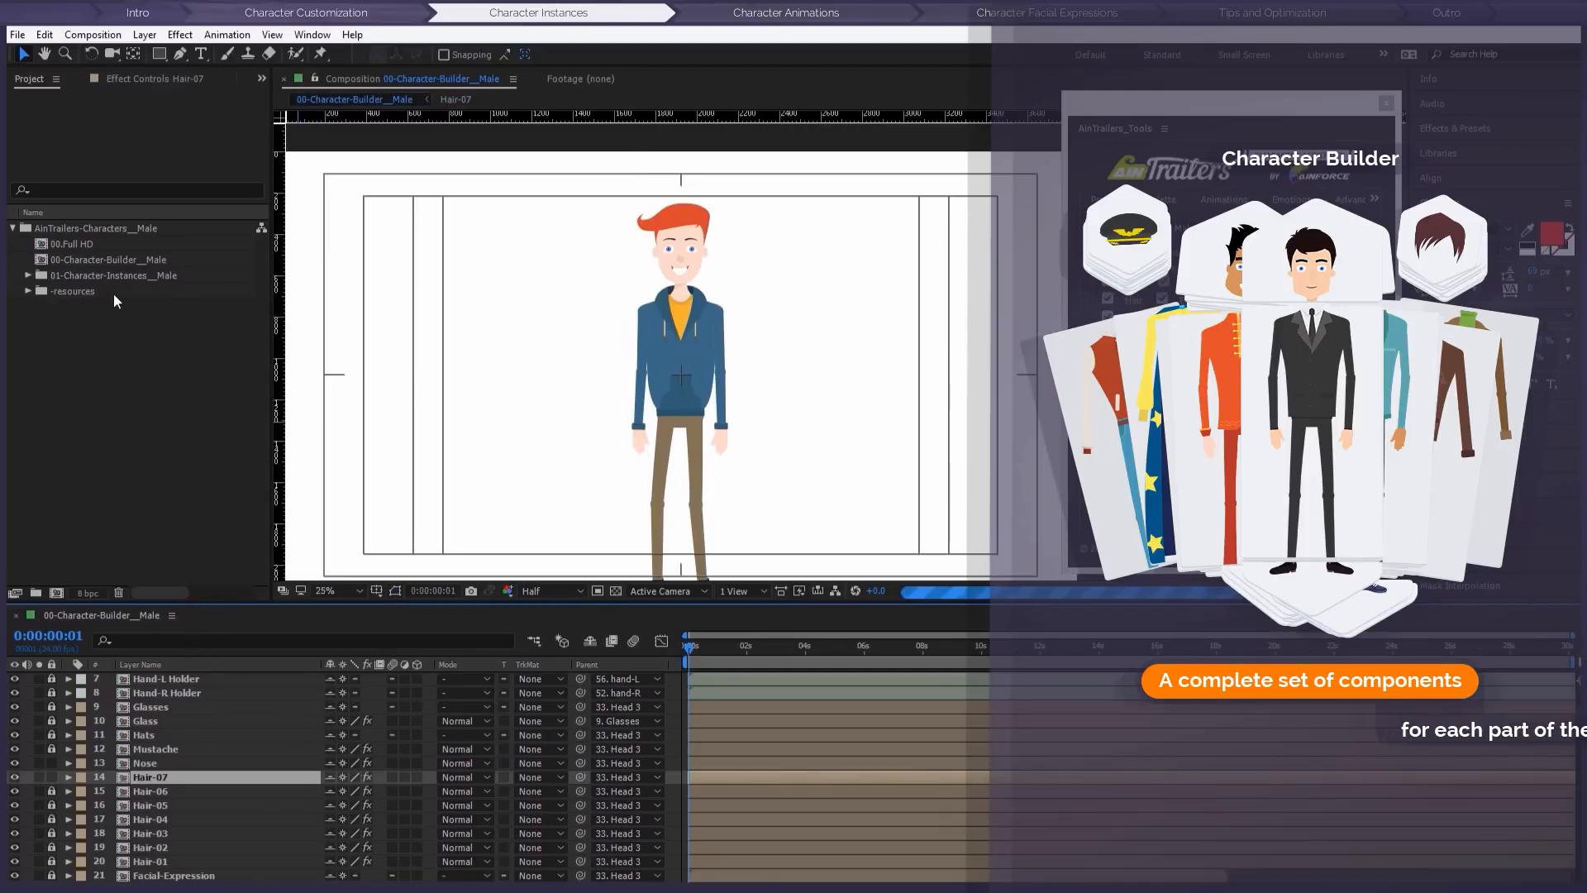
Step: Open Character-Instance__Male-01 from the 01-Character-Instances__Male folder and view the character's upper body at 100%
{"action": "double_click", "coordinate": [77, 276]}
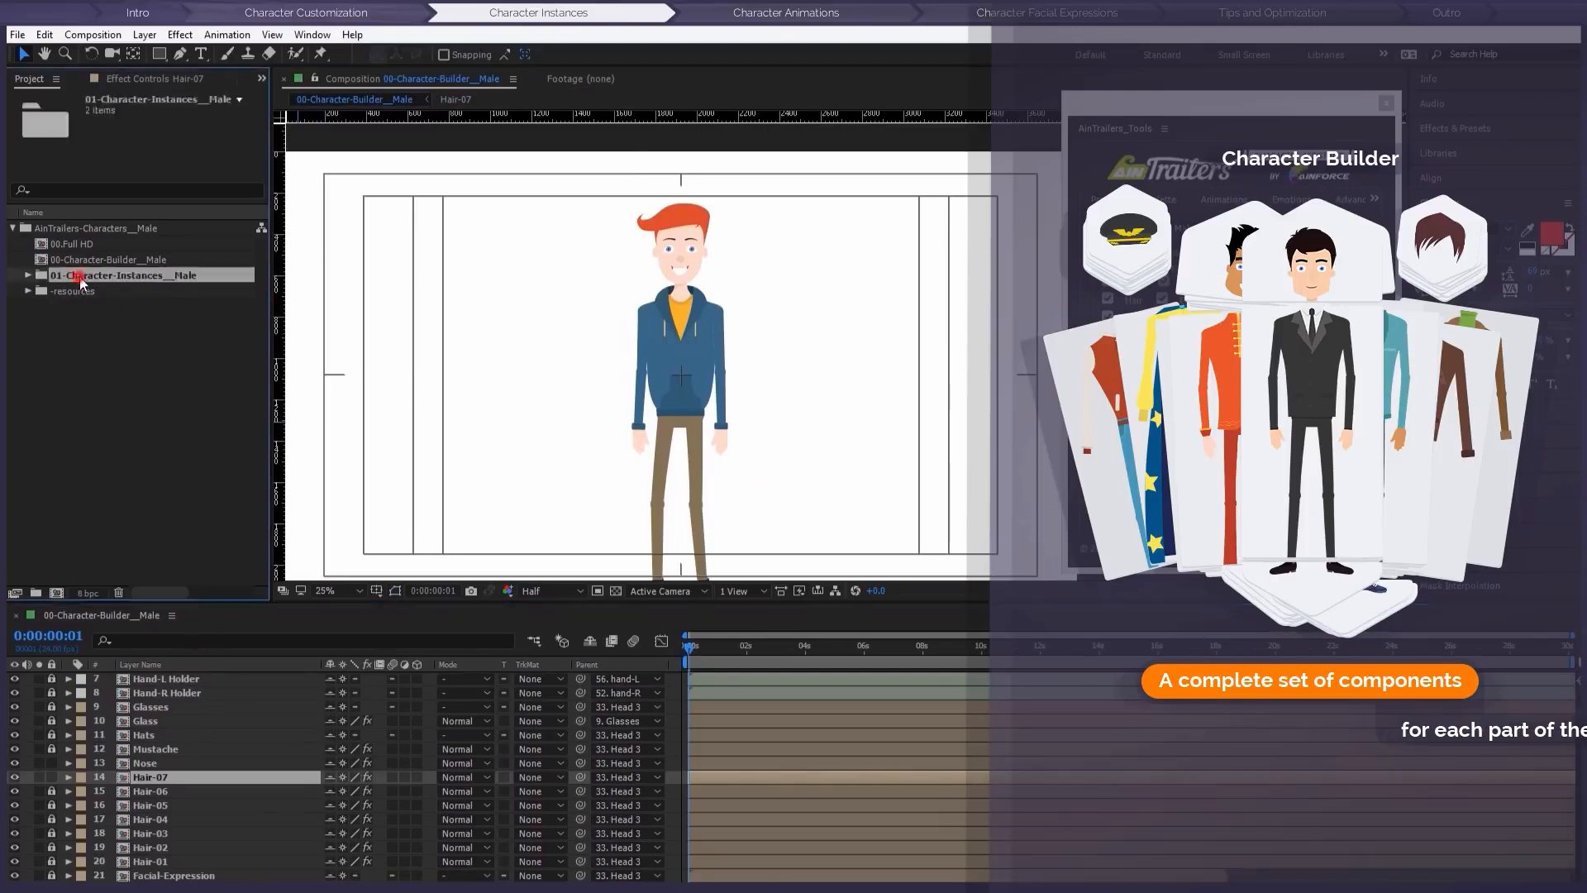
{"action": "left_click", "coordinate": [118, 290]}
{"action": "double_click", "coordinate": [121, 291]}
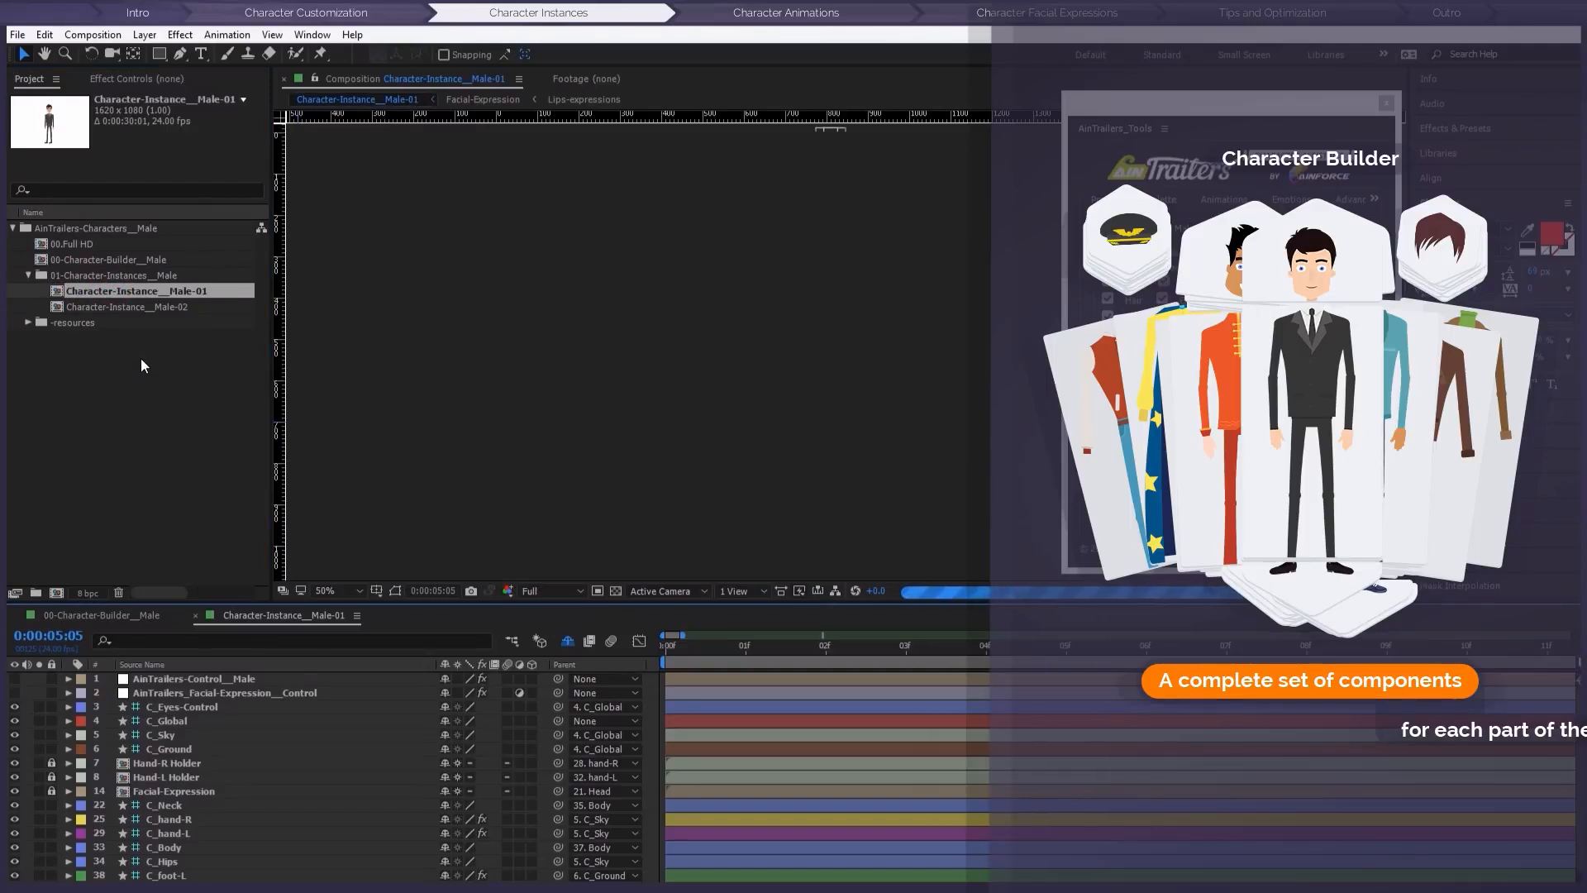
{"action": "key", "text": "h"}
{"action": "left_click_drag", "start_coordinate": [814, 324], "coordinate": [760, 369]}
{"action": "scroll", "coordinate": [694, 273], "scroll_direction": "up", "scroll_amount": 1}
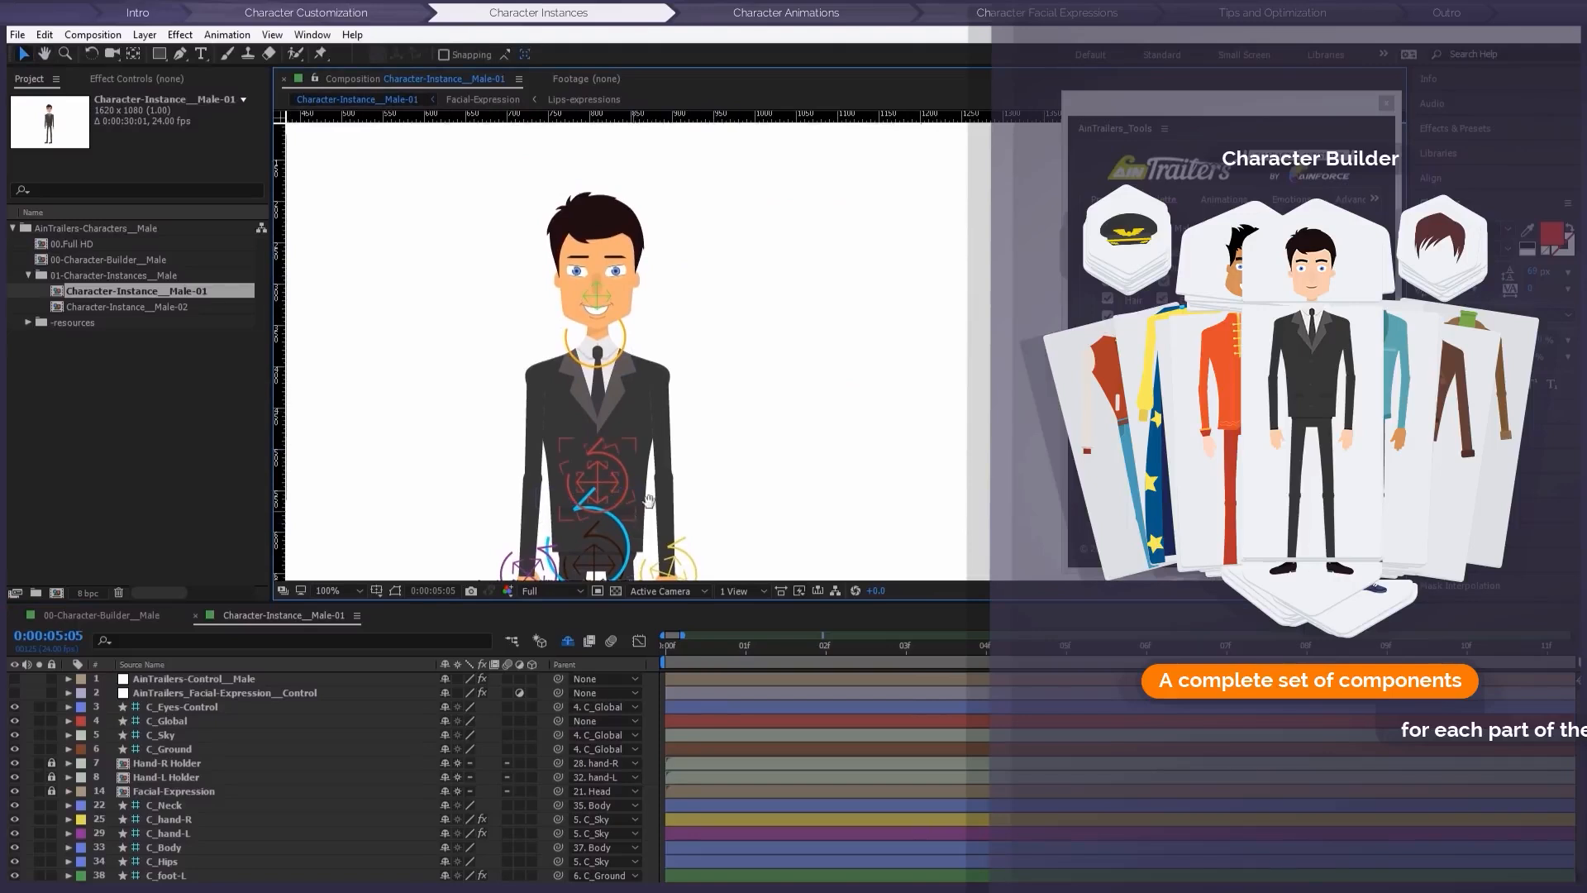
{"action": "left_click_drag", "start_coordinate": [655, 460], "coordinate": [730, 374]}
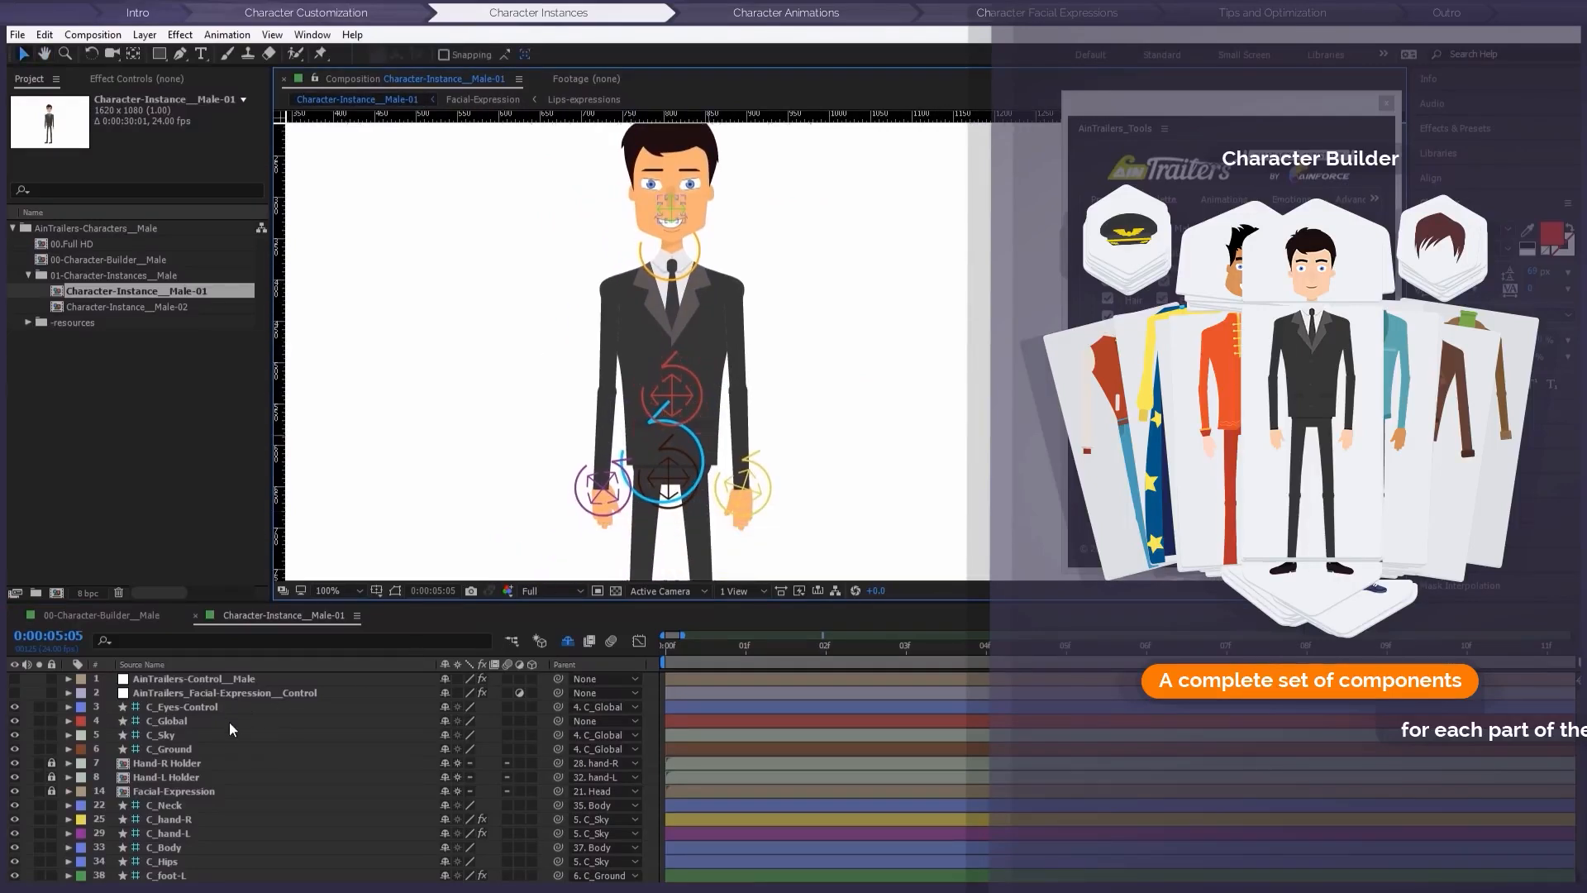
Step: Reveal the shy layers of Character-Instance__Male-01 and look through its single component layers
{"action": "left_click", "coordinate": [575, 635]}
{"action": "scroll", "coordinate": [172, 775], "scroll_direction": "down", "scroll_amount": 3}
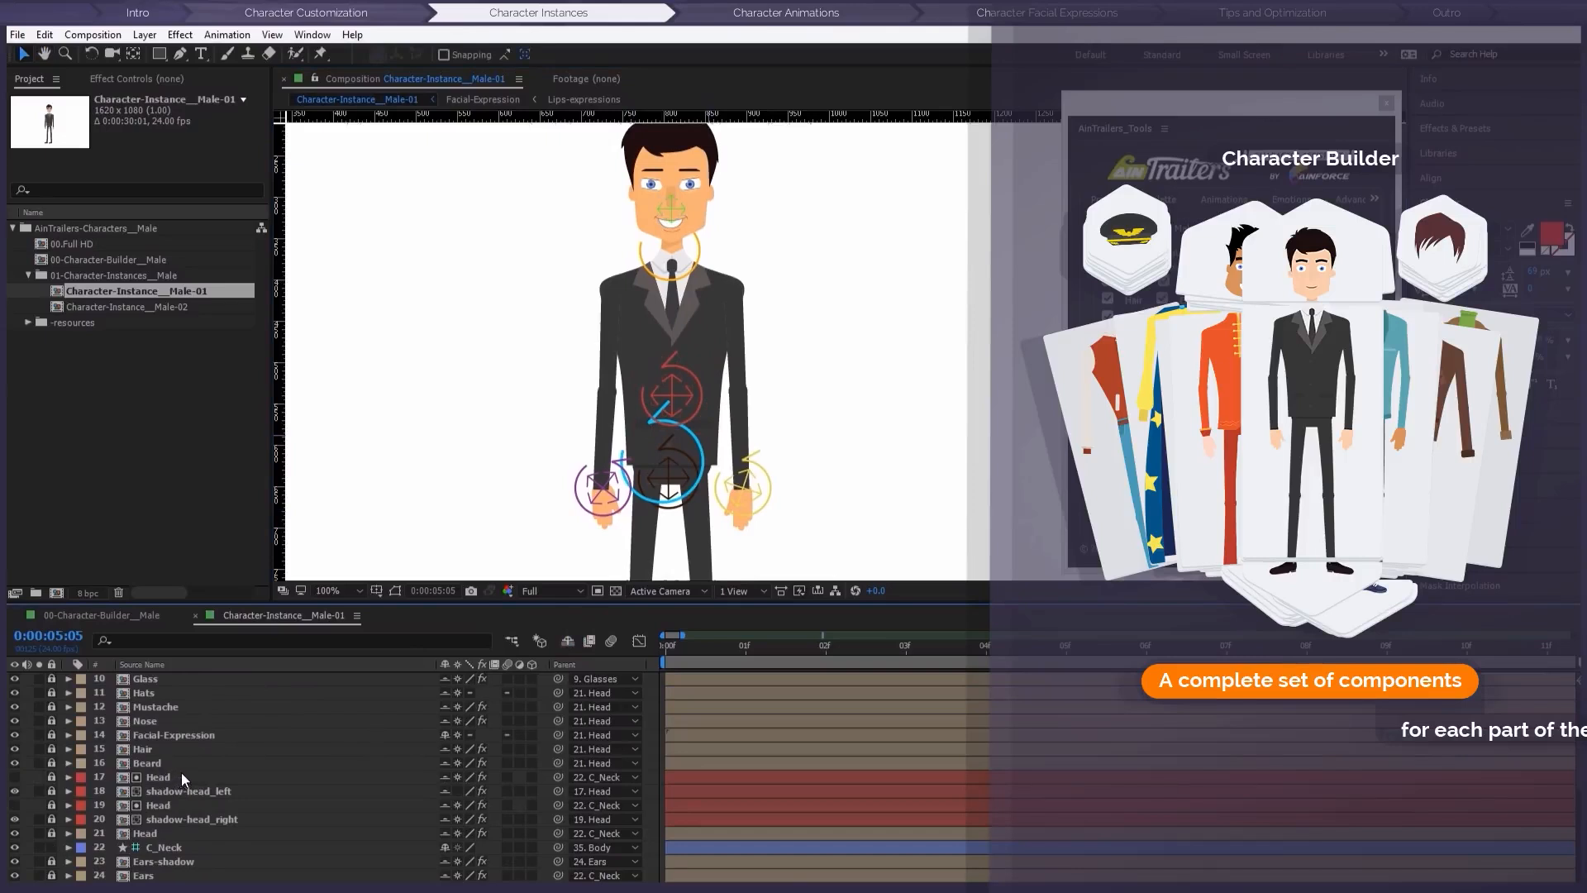
{"action": "scroll", "coordinate": [181, 772], "scroll_direction": "up", "scroll_amount": 1}
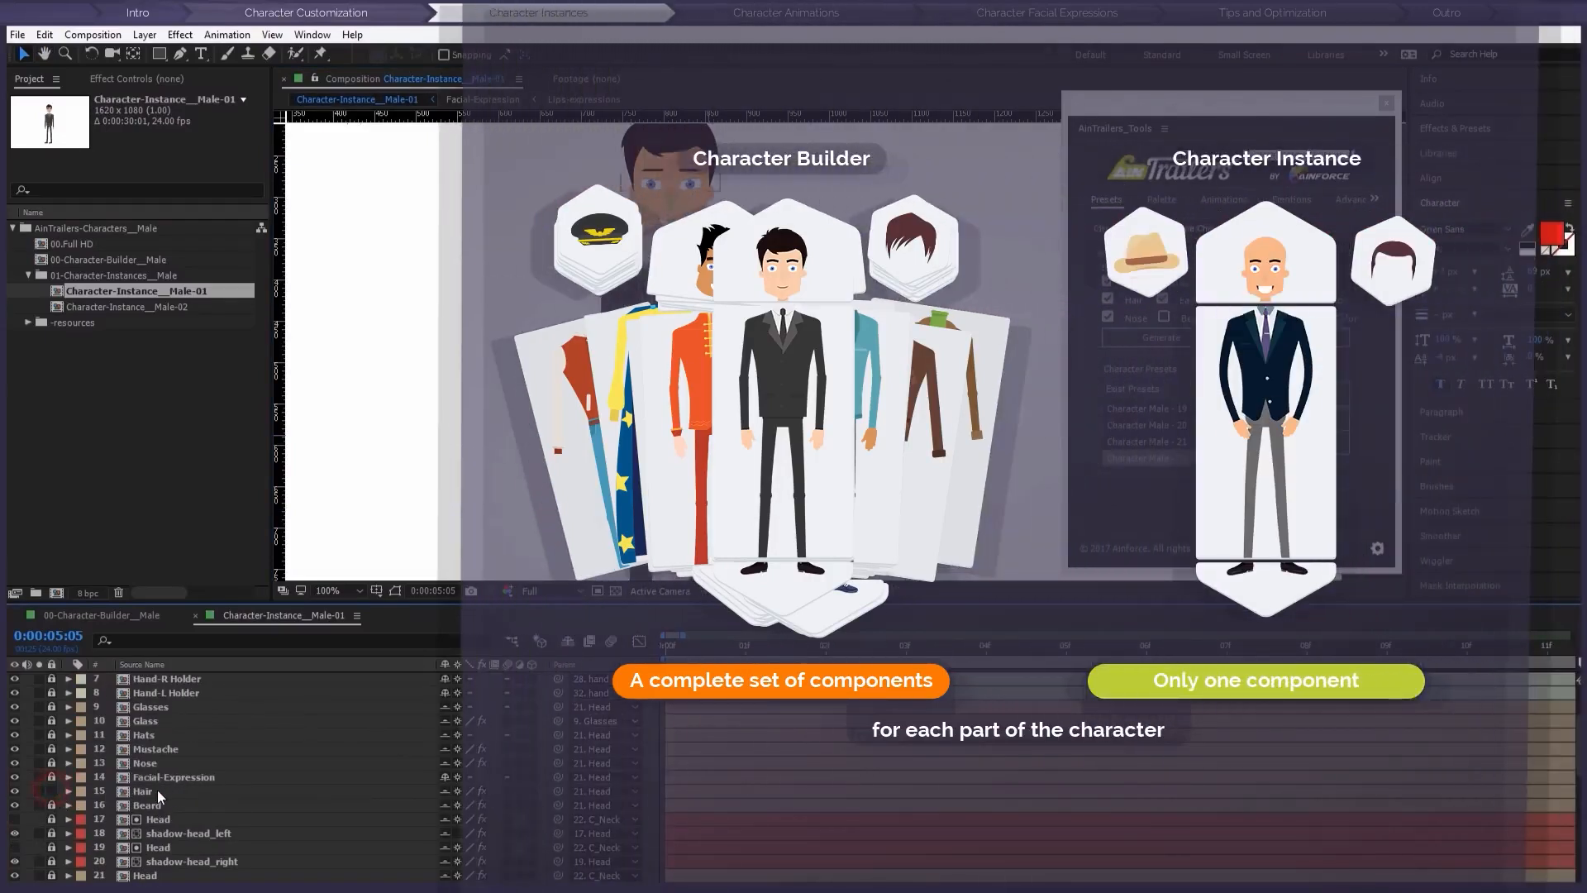
Step: Unlock and open the Hair layer, scrub its timeline to 0:01:06:09 to check the hair, and close that composition
{"action": "double_click", "coordinate": [145, 790]}
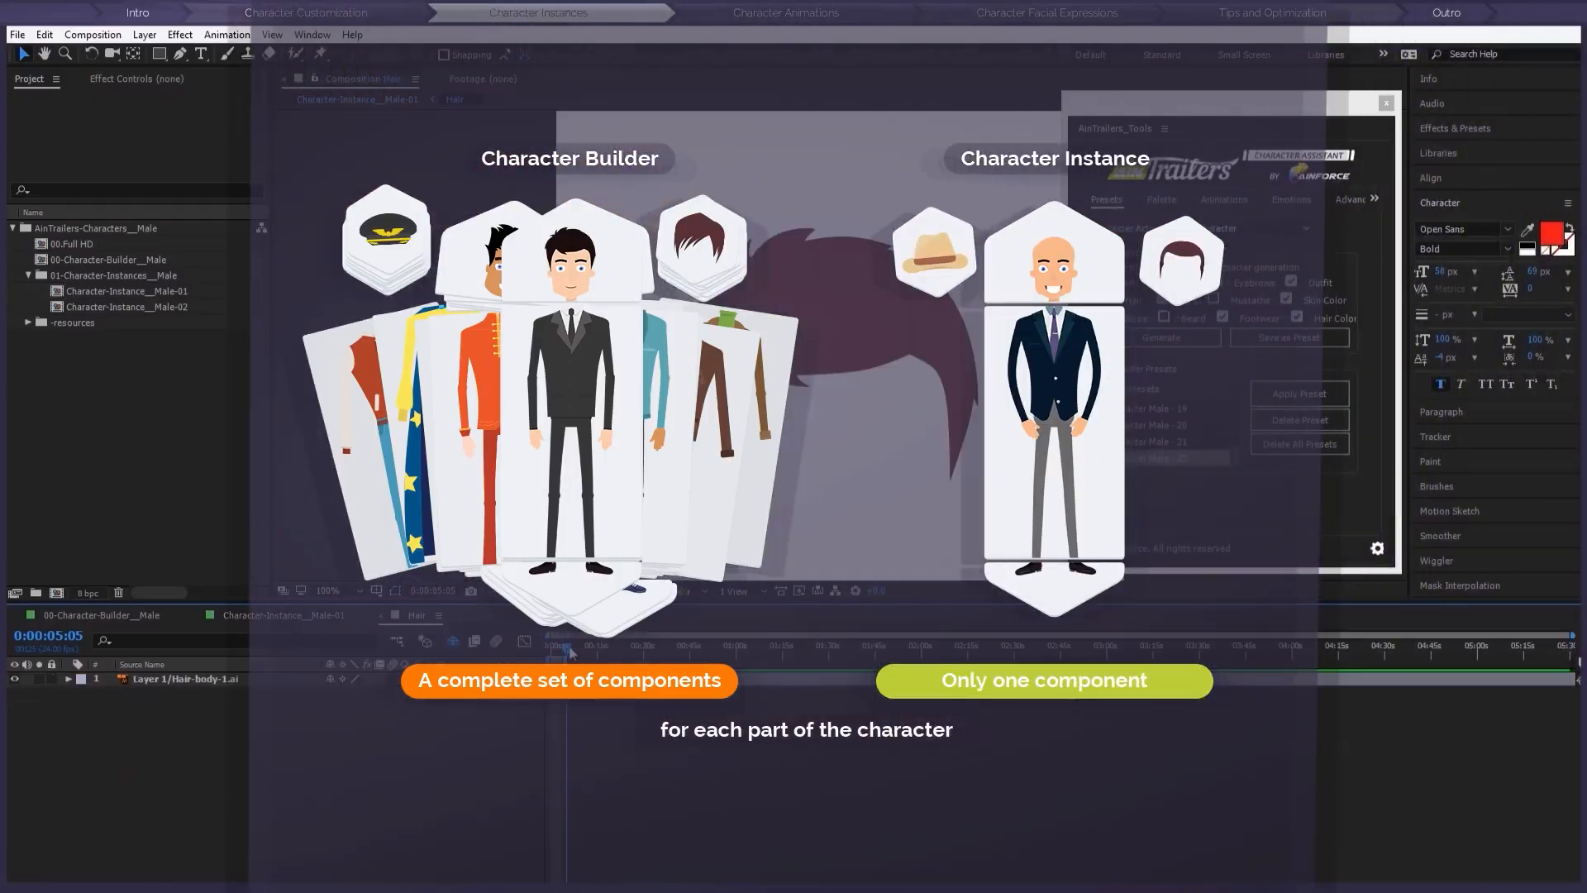
{"action": "left_click_drag", "start_coordinate": [571, 651], "coordinate": [756, 651]}
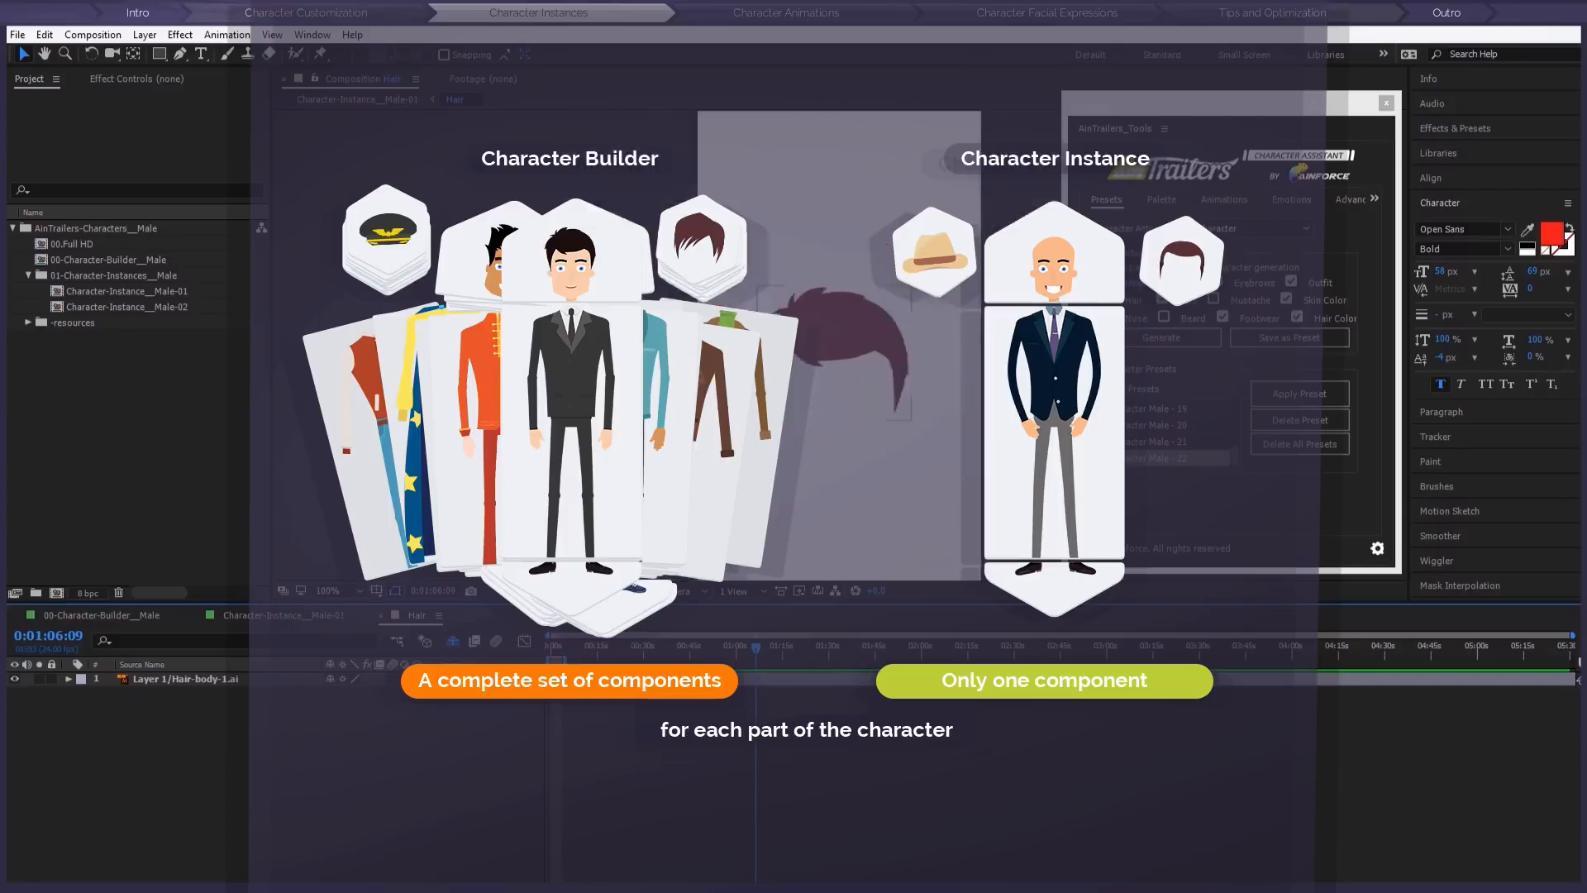
{"action": "key", "text": "period"}
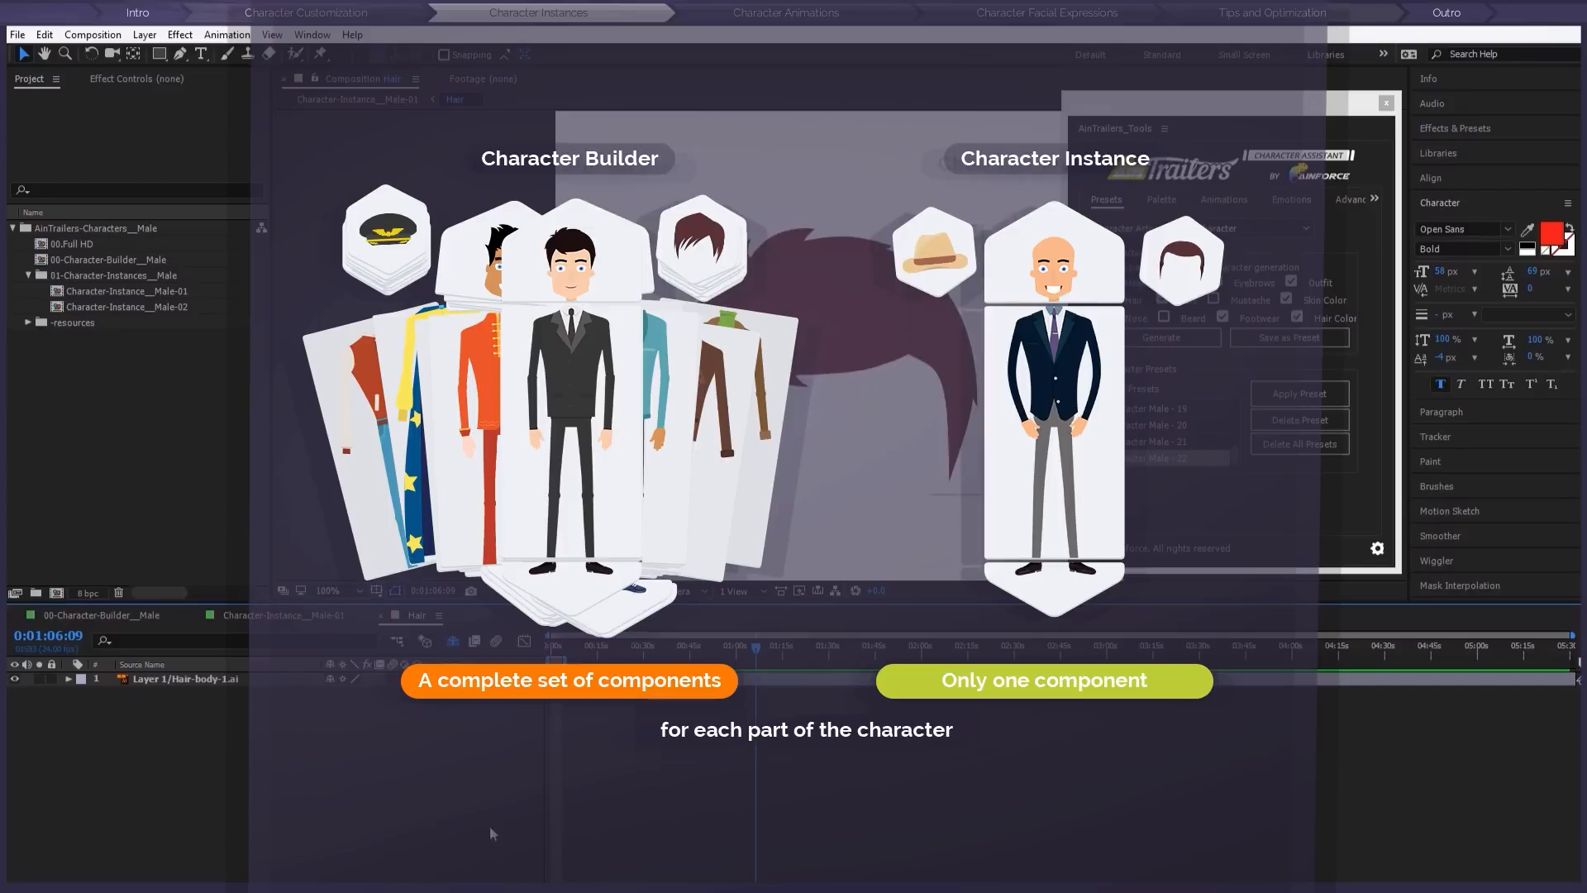
{"action": "left_click", "coordinate": [382, 615]}
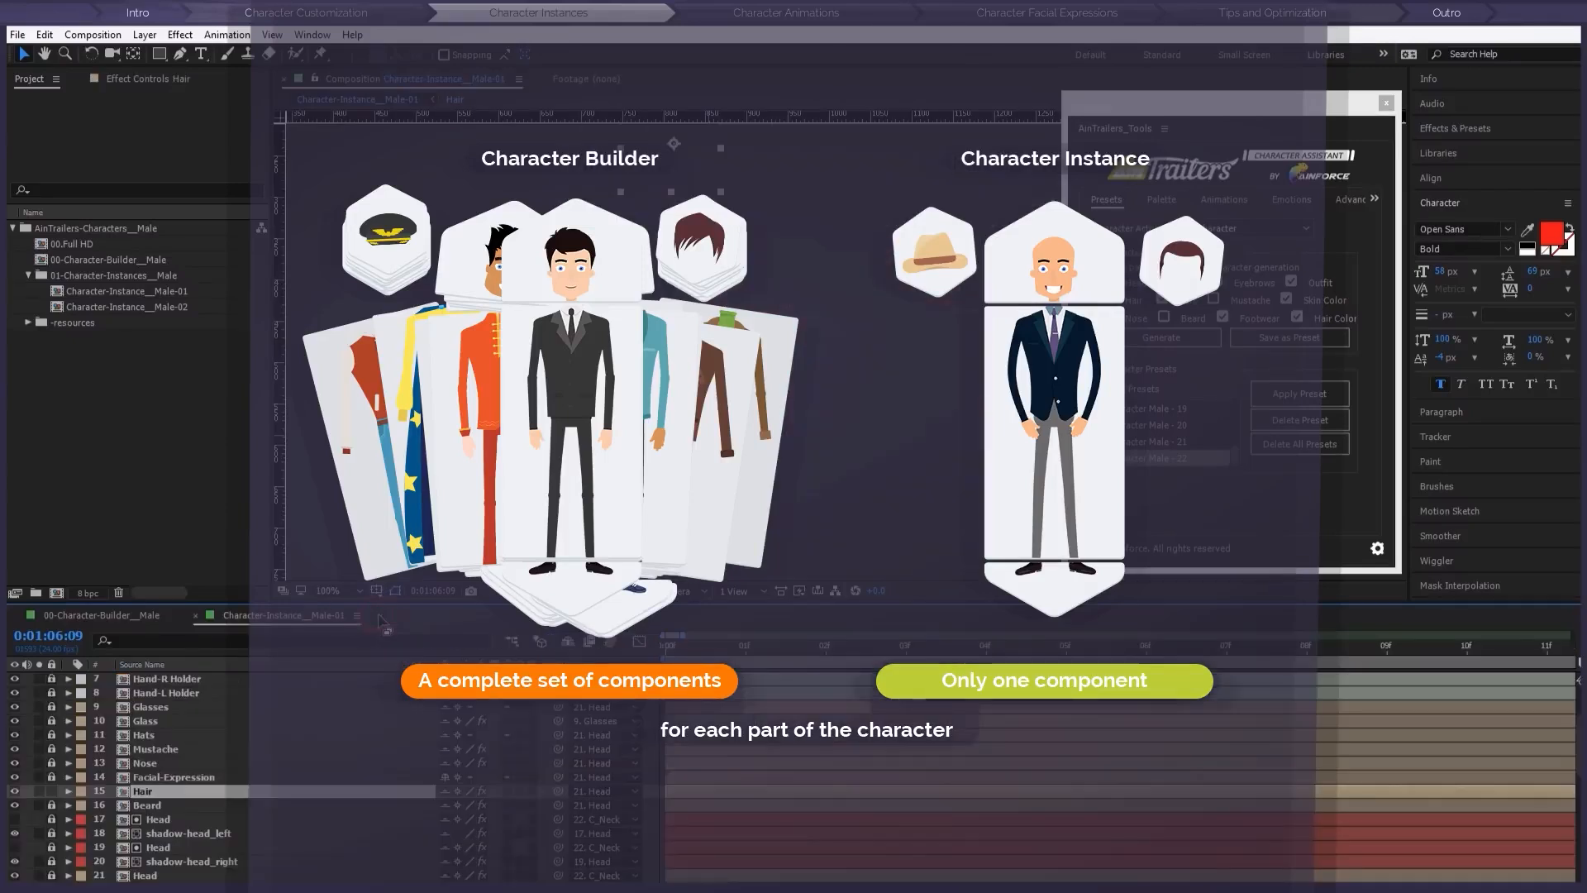
Step: Close the Character-Instance__Male-01 composition and reopen it from the project
{"action": "left_click", "coordinate": [196, 614]}
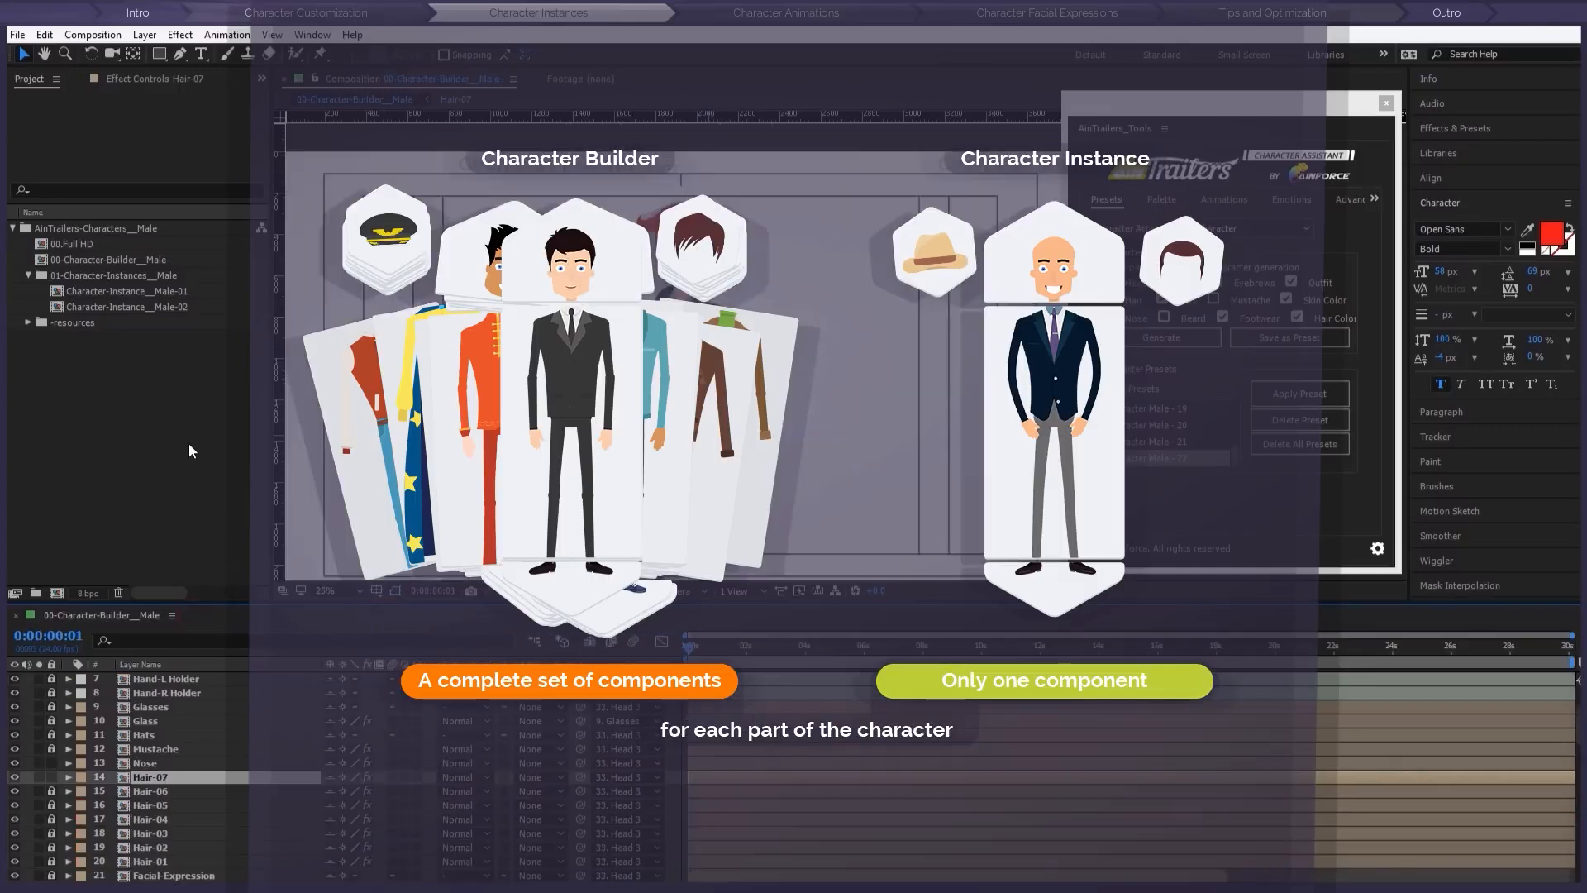
{"action": "left_click", "coordinate": [188, 443]}
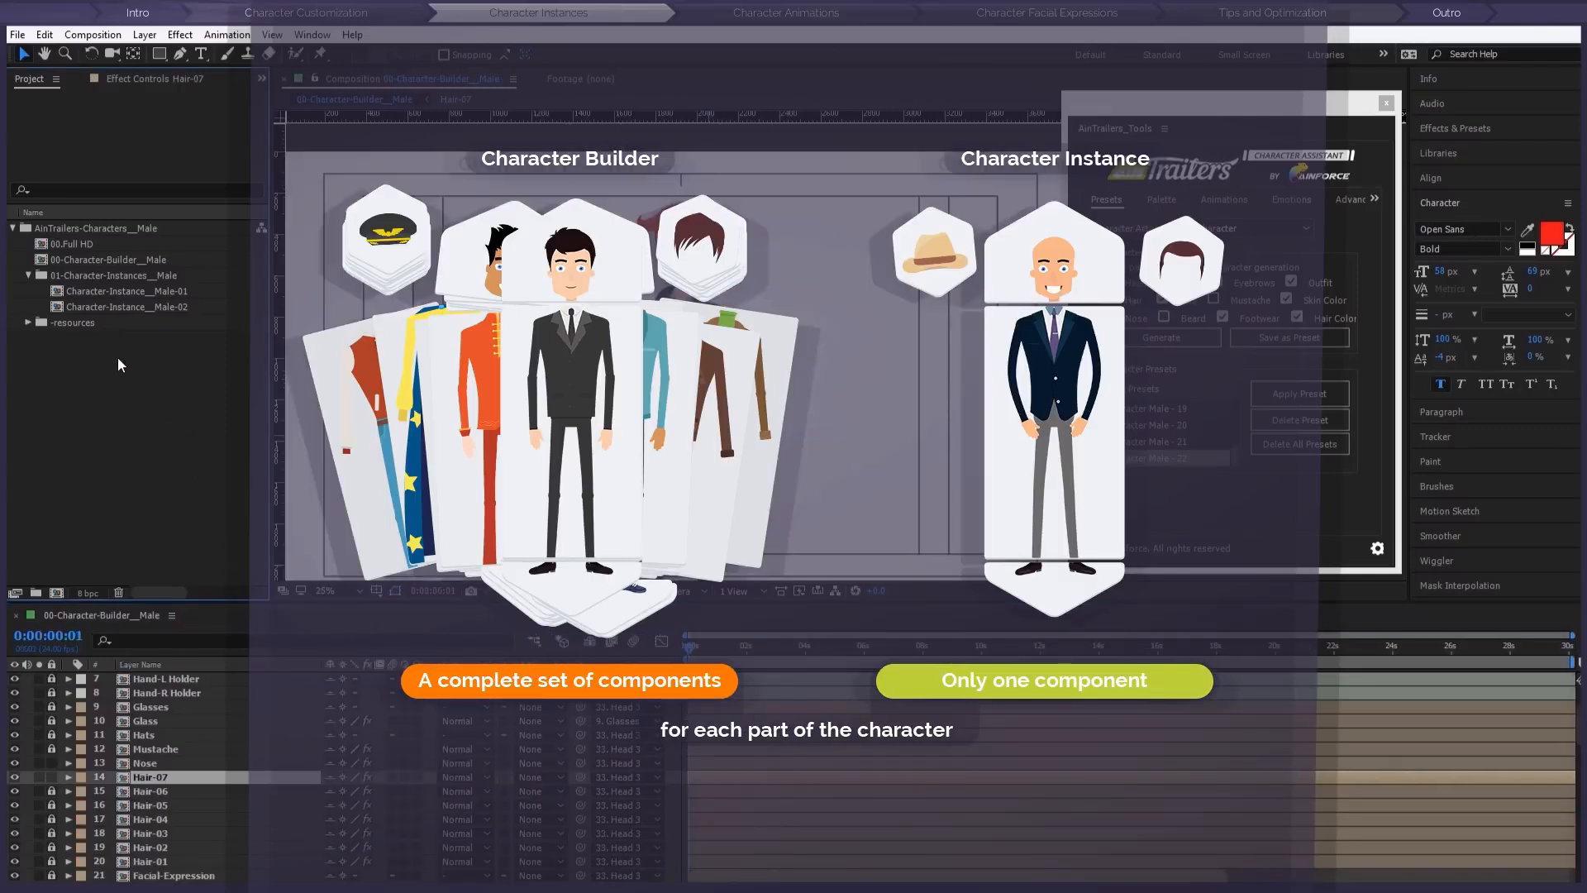
{"action": "double_click", "coordinate": [116, 290]}
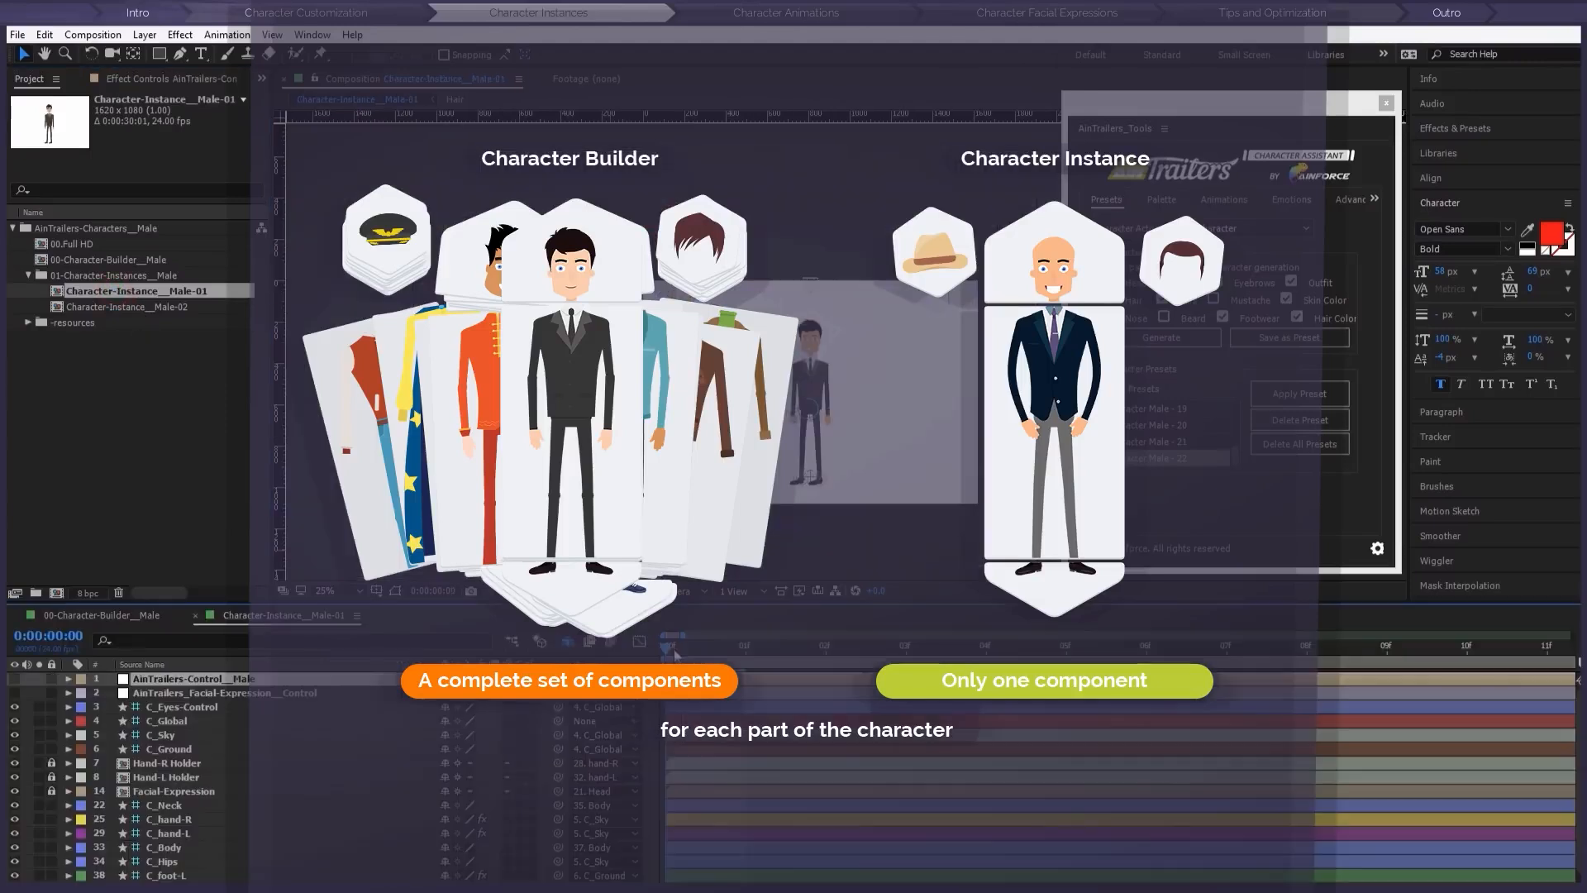
{"action": "scroll", "coordinate": [819, 476], "scroll_direction": "up", "scroll_amount": 2}
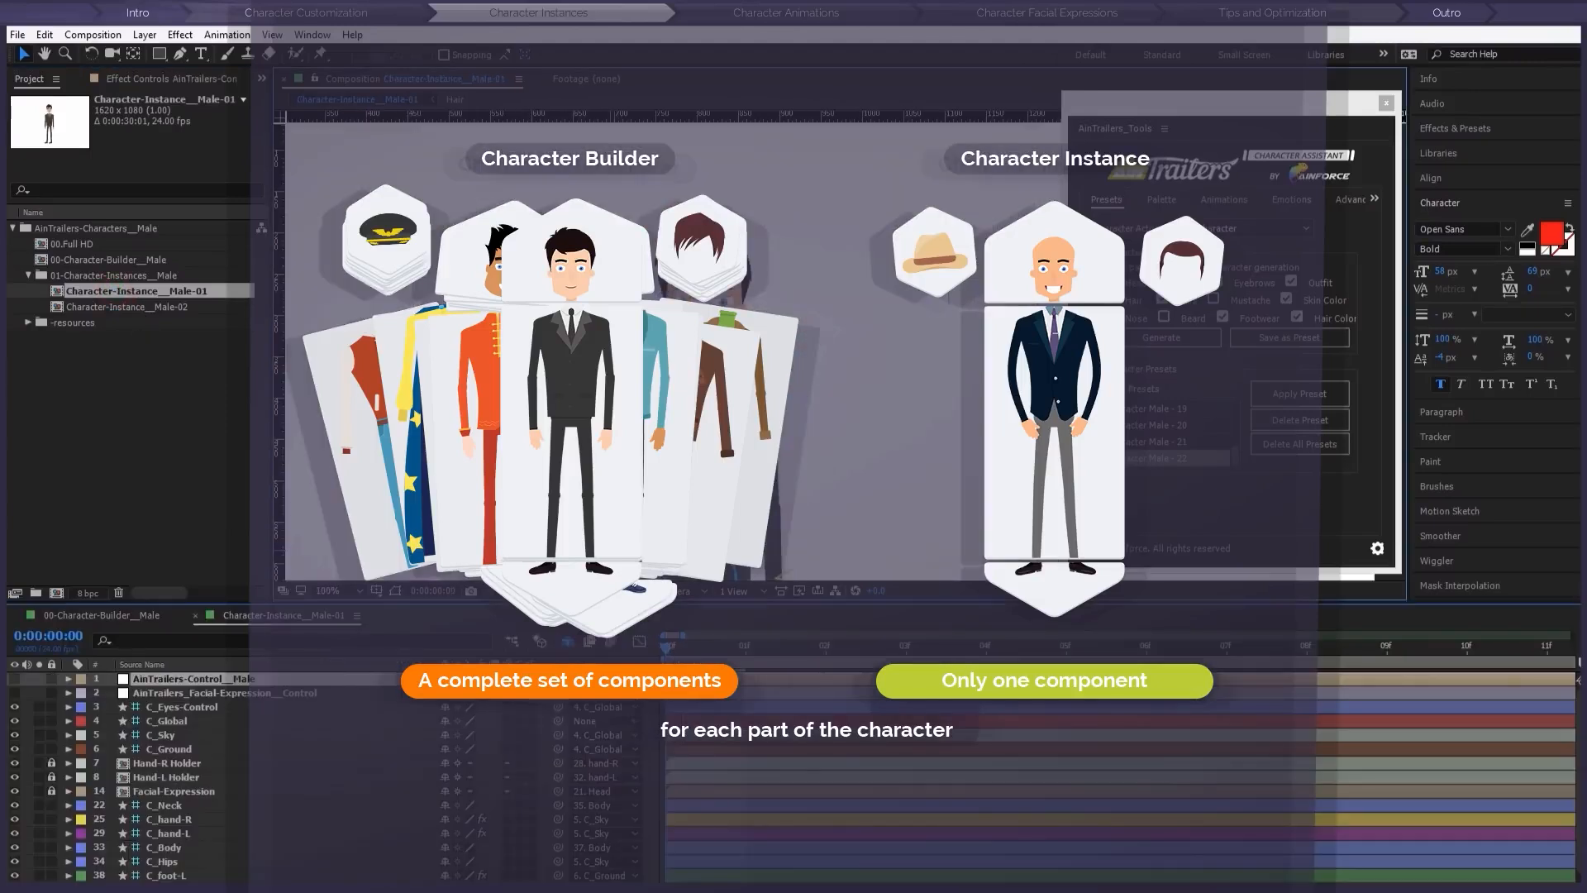
{"action": "scroll", "coordinate": [802, 392], "scroll_direction": "down", "scroll_amount": 2}
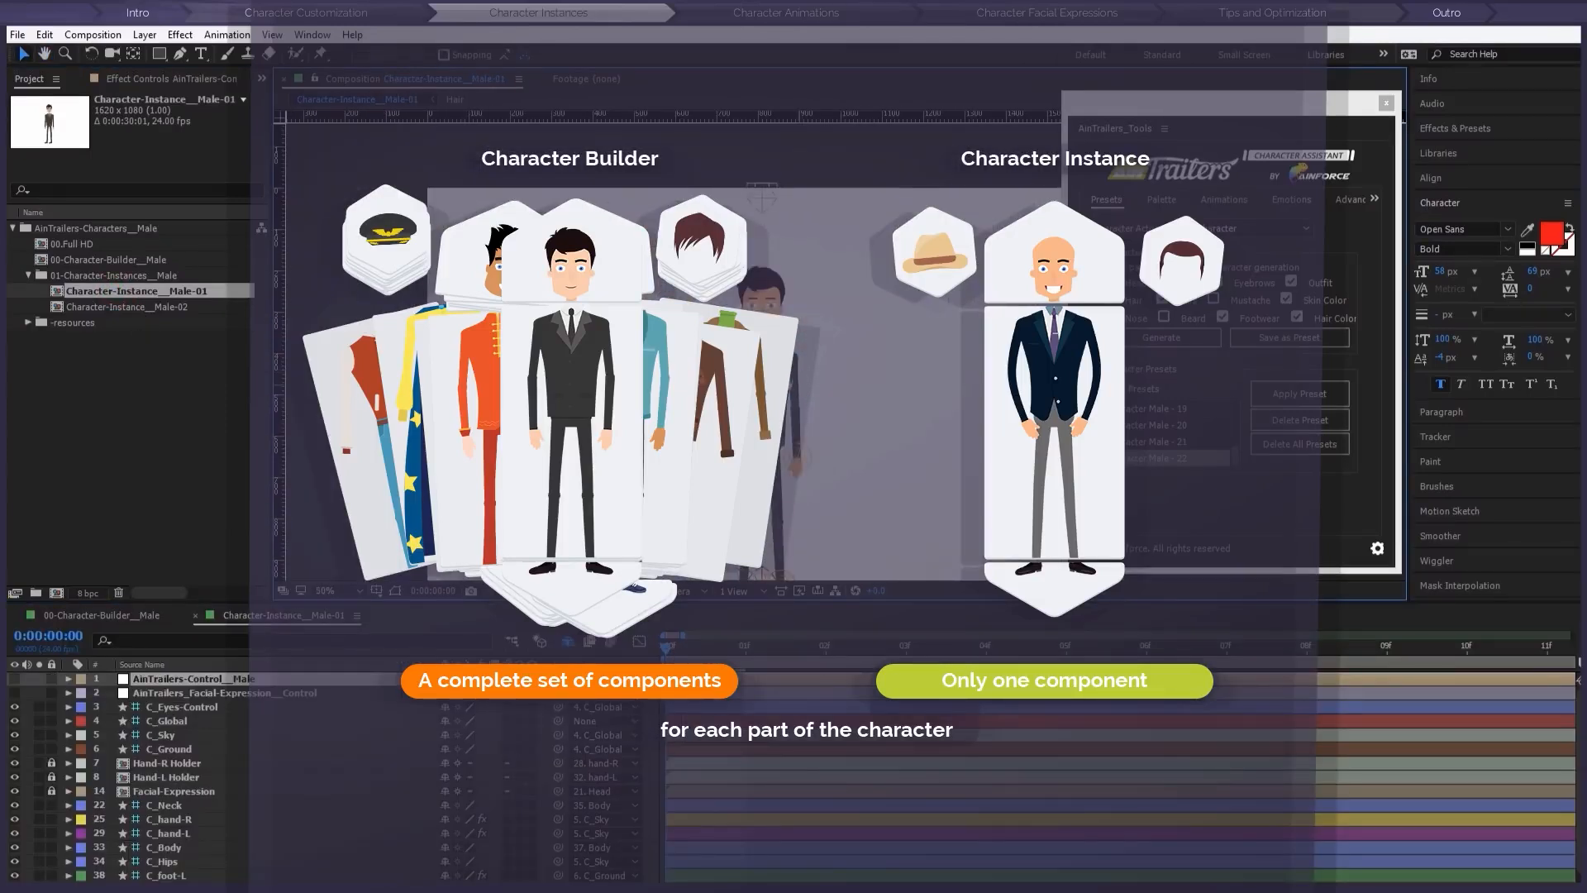
{"action": "left_click_drag", "start_coordinate": [824, 422], "coordinate": [787, 420]}
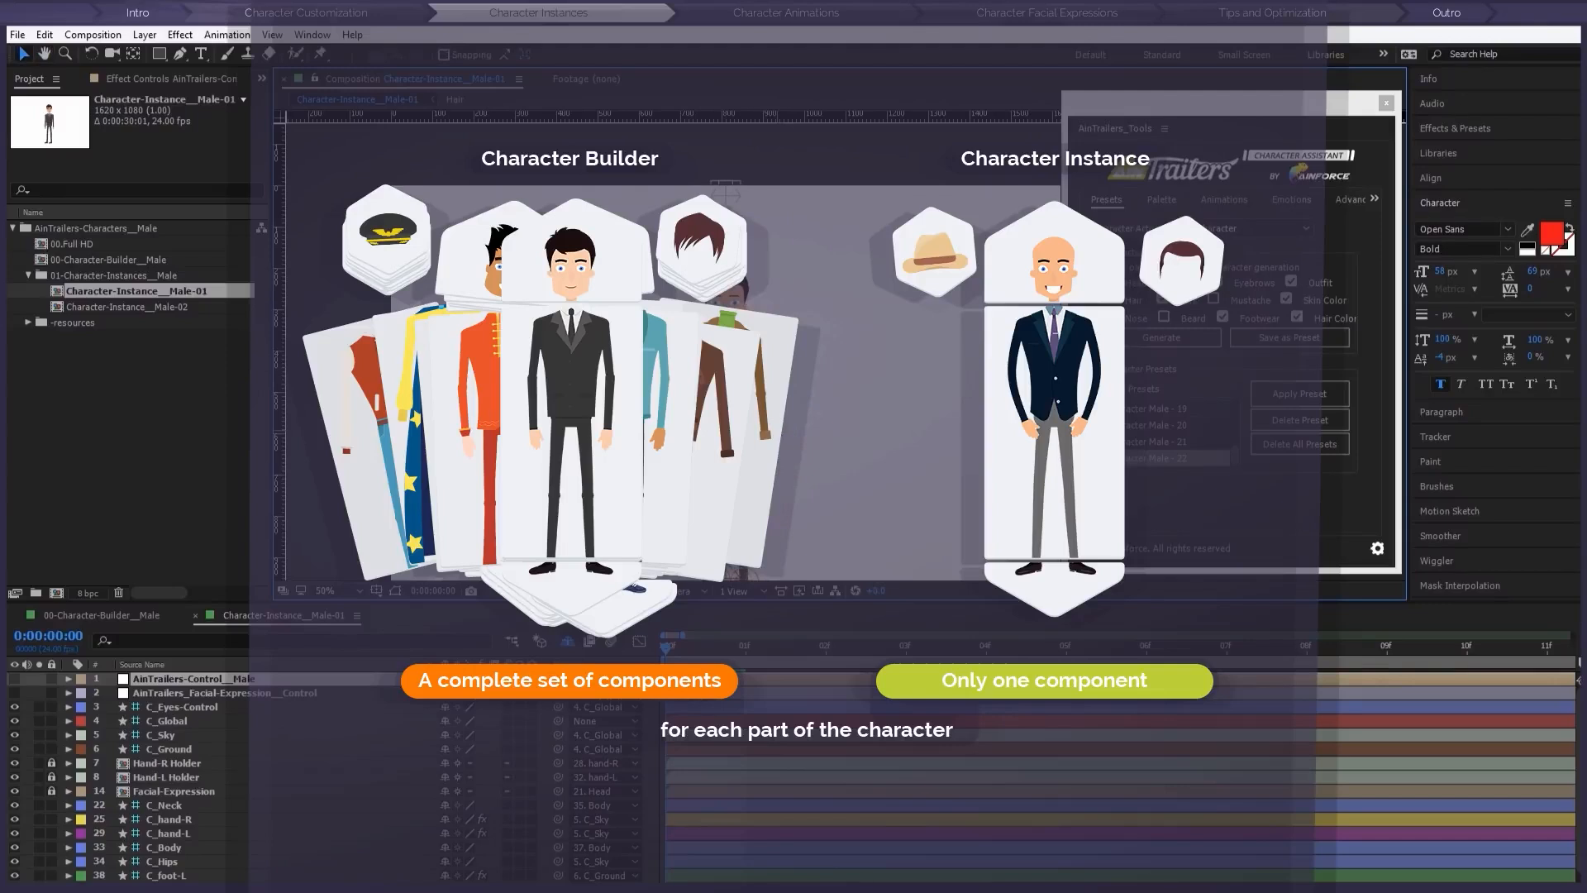
{"action": "left_click", "coordinate": [185, 394]}
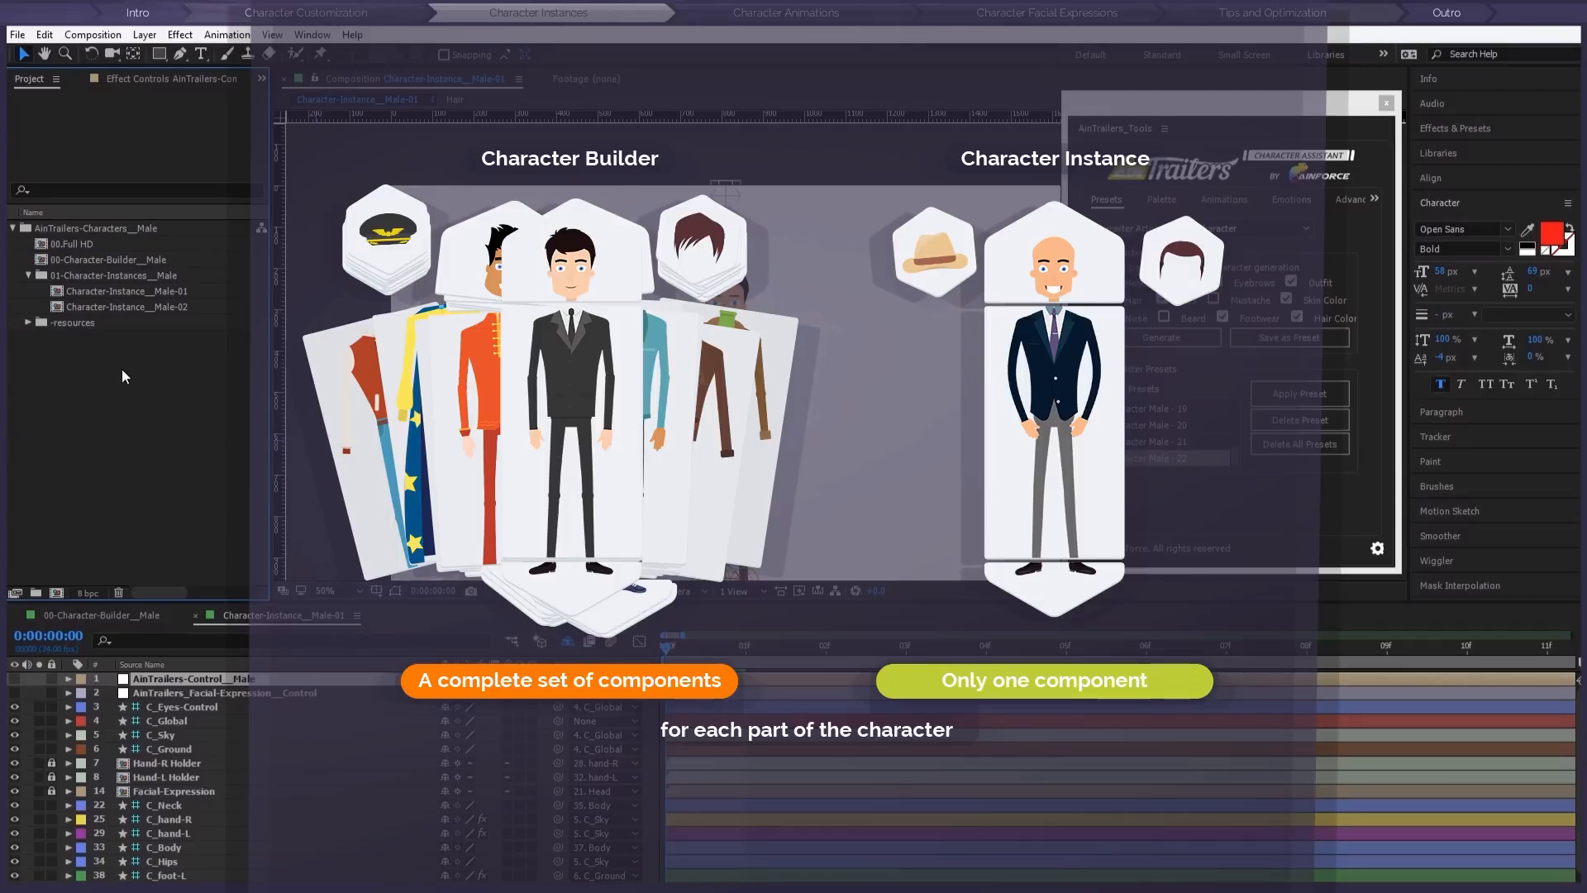
Step: Duplicate Character-Instance__Male-01 as an independent character instance with the AinTrailers advanced tools
{"action": "left_click", "coordinate": [97, 291]}
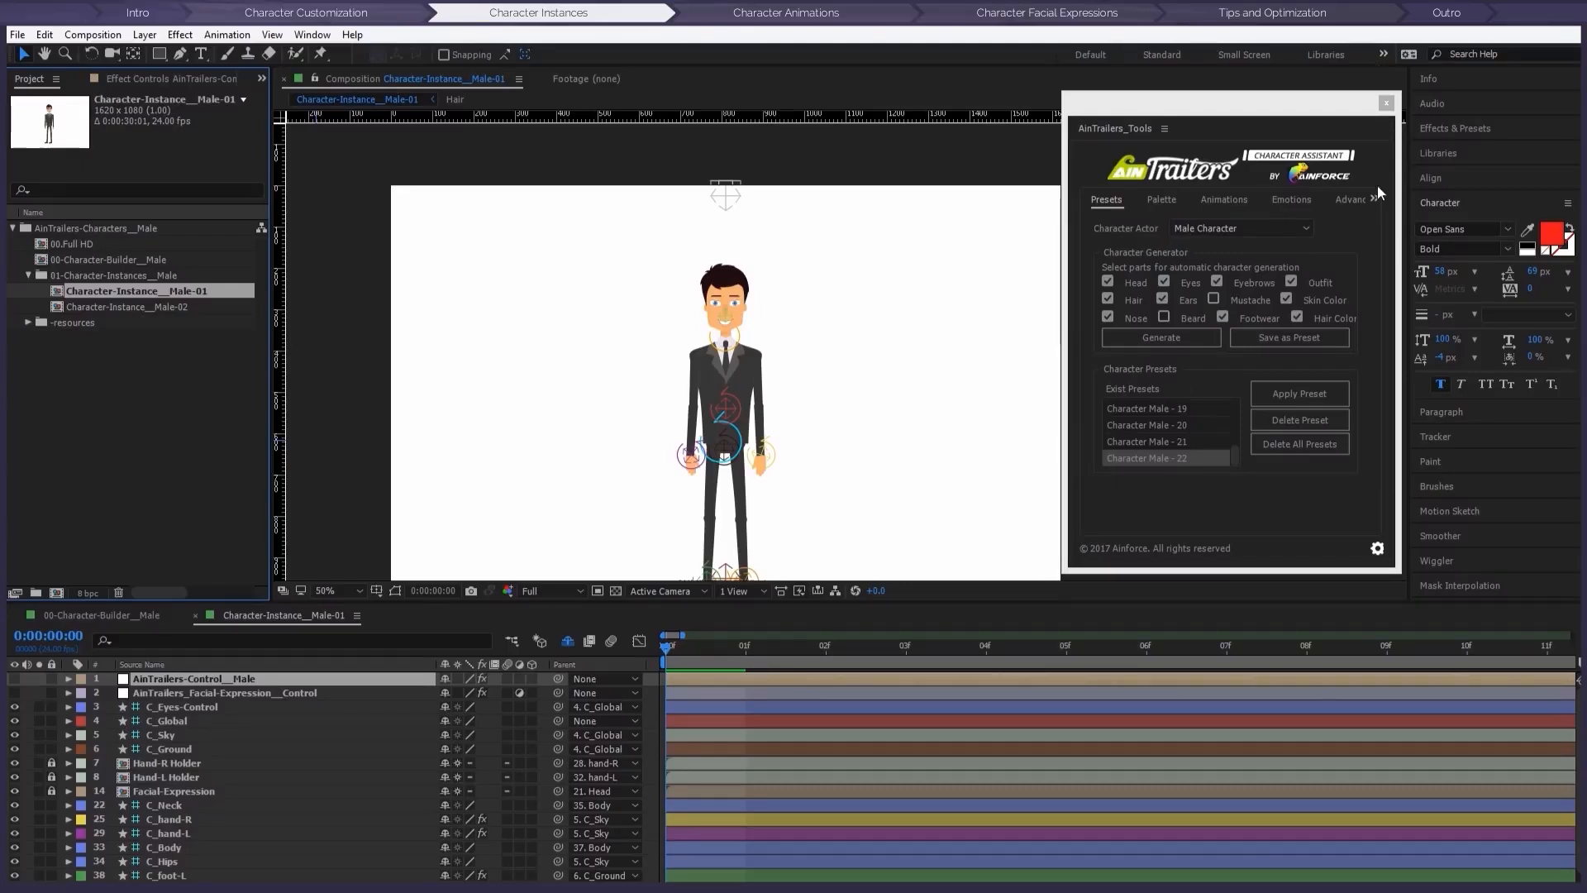
{"action": "left_click", "coordinate": [1350, 200]}
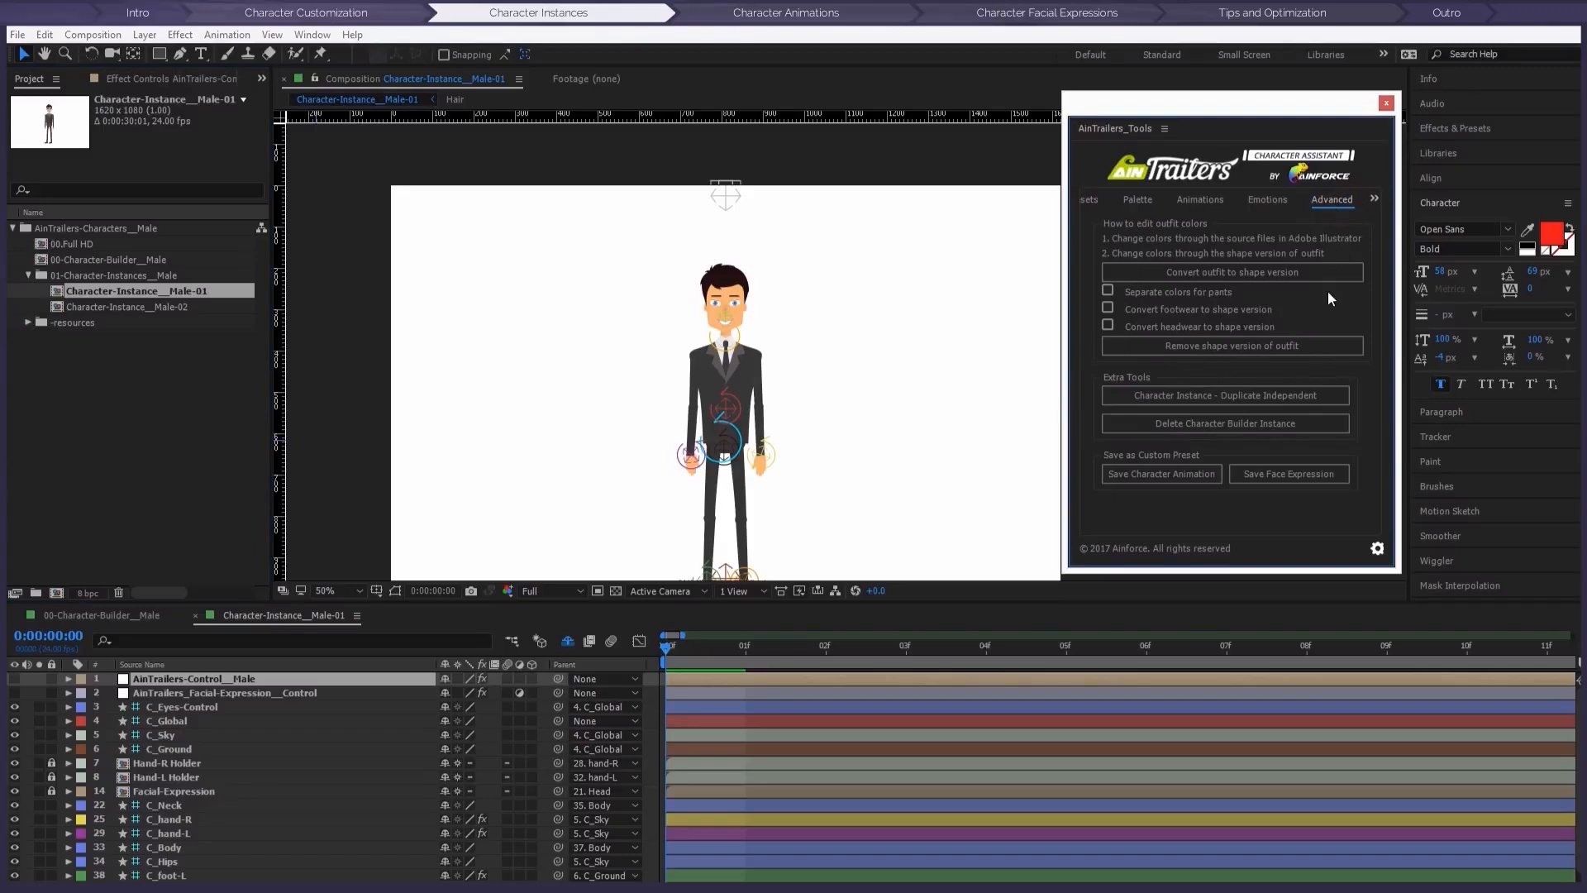
{"action": "left_click", "coordinate": [1253, 394]}
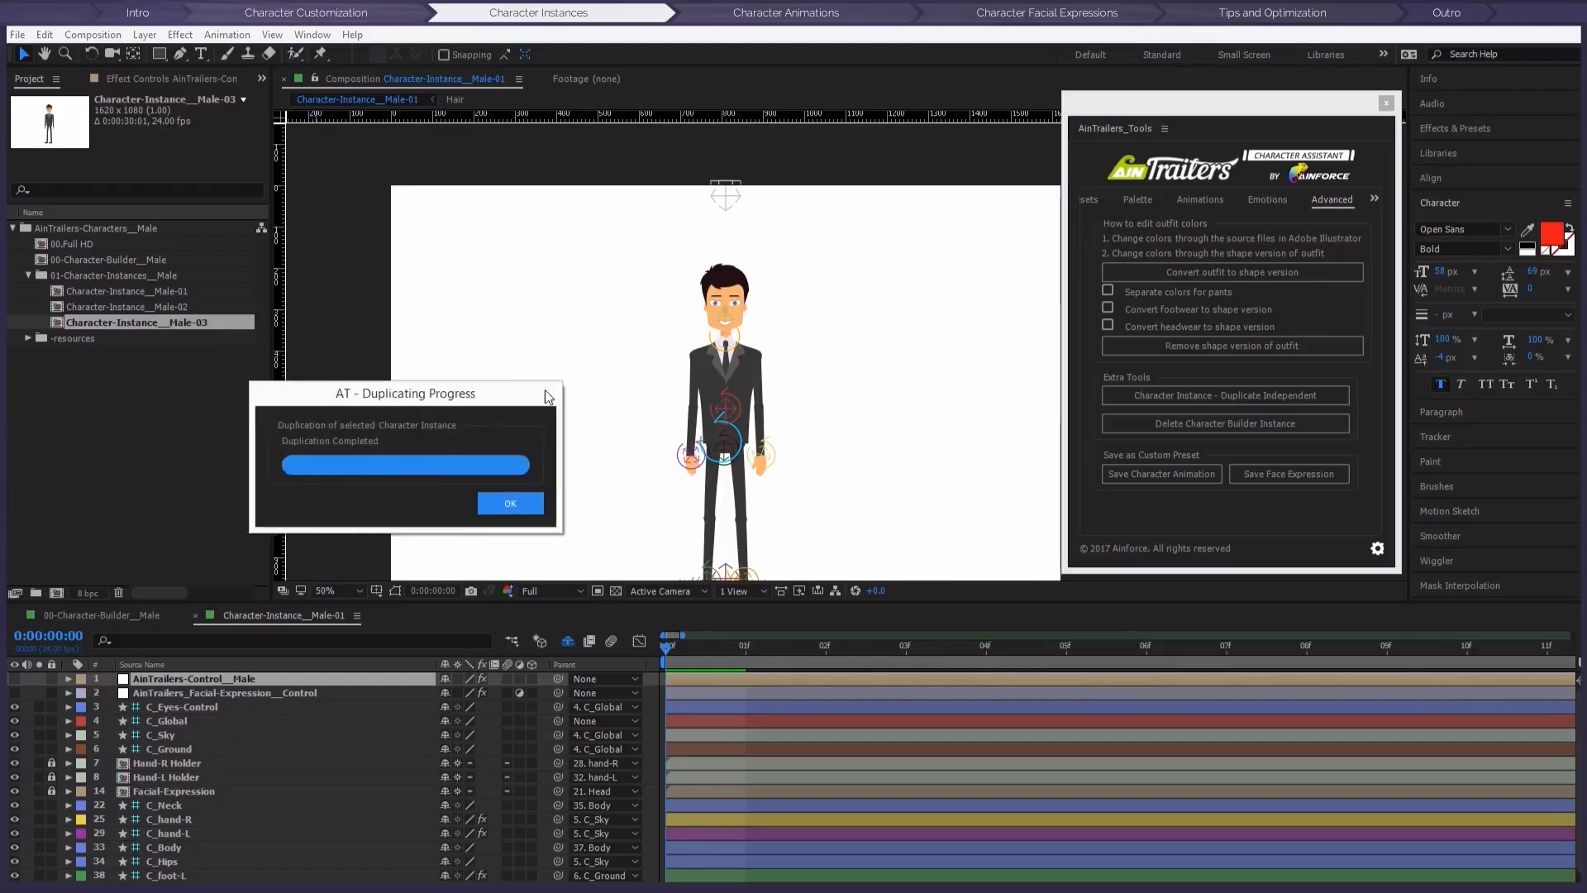
{"action": "left_click", "coordinate": [657, 504]}
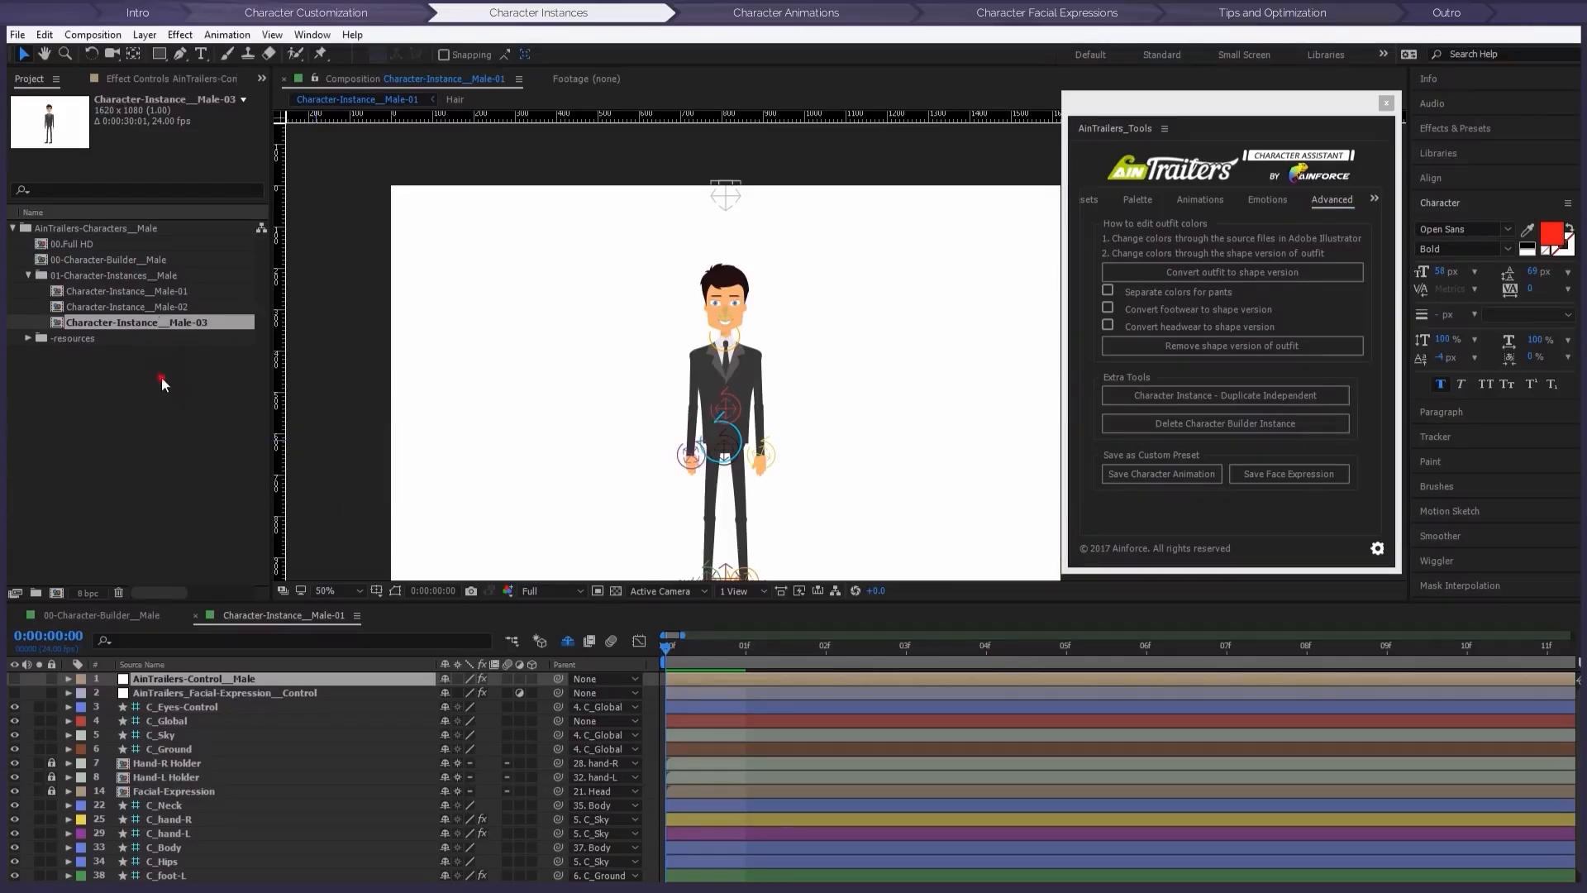
Step: Open the duplicated Character-Instance__Male-03 composition and view its character
{"action": "double_click", "coordinate": [157, 320]}
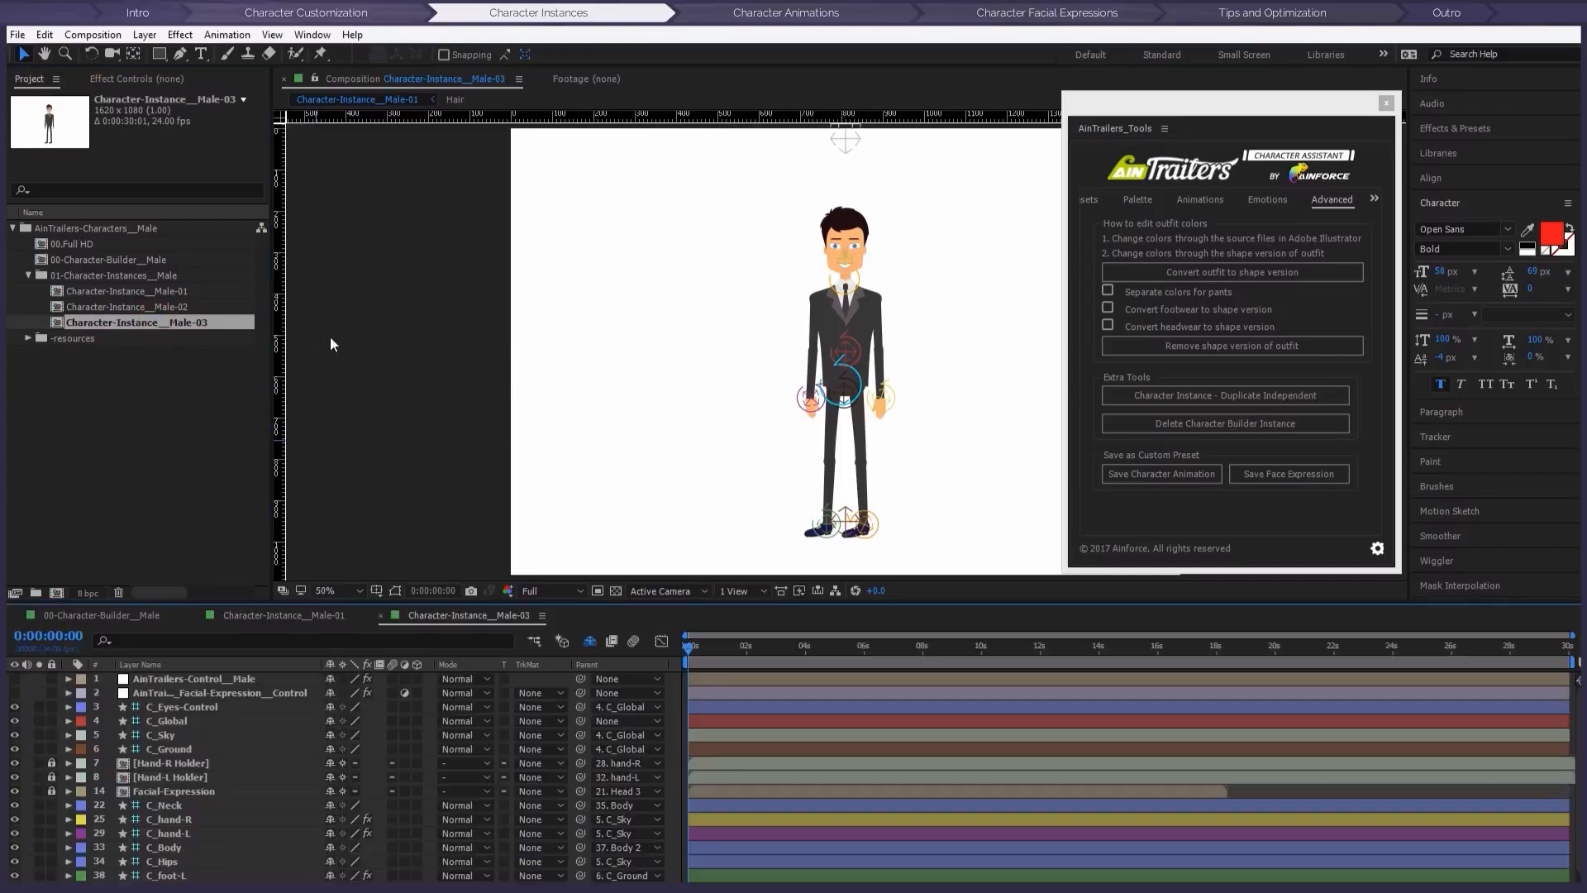
{"action": "key", "text": "space"}
{"action": "left_click_drag", "start_coordinate": [709, 317], "coordinate": [597, 371]}
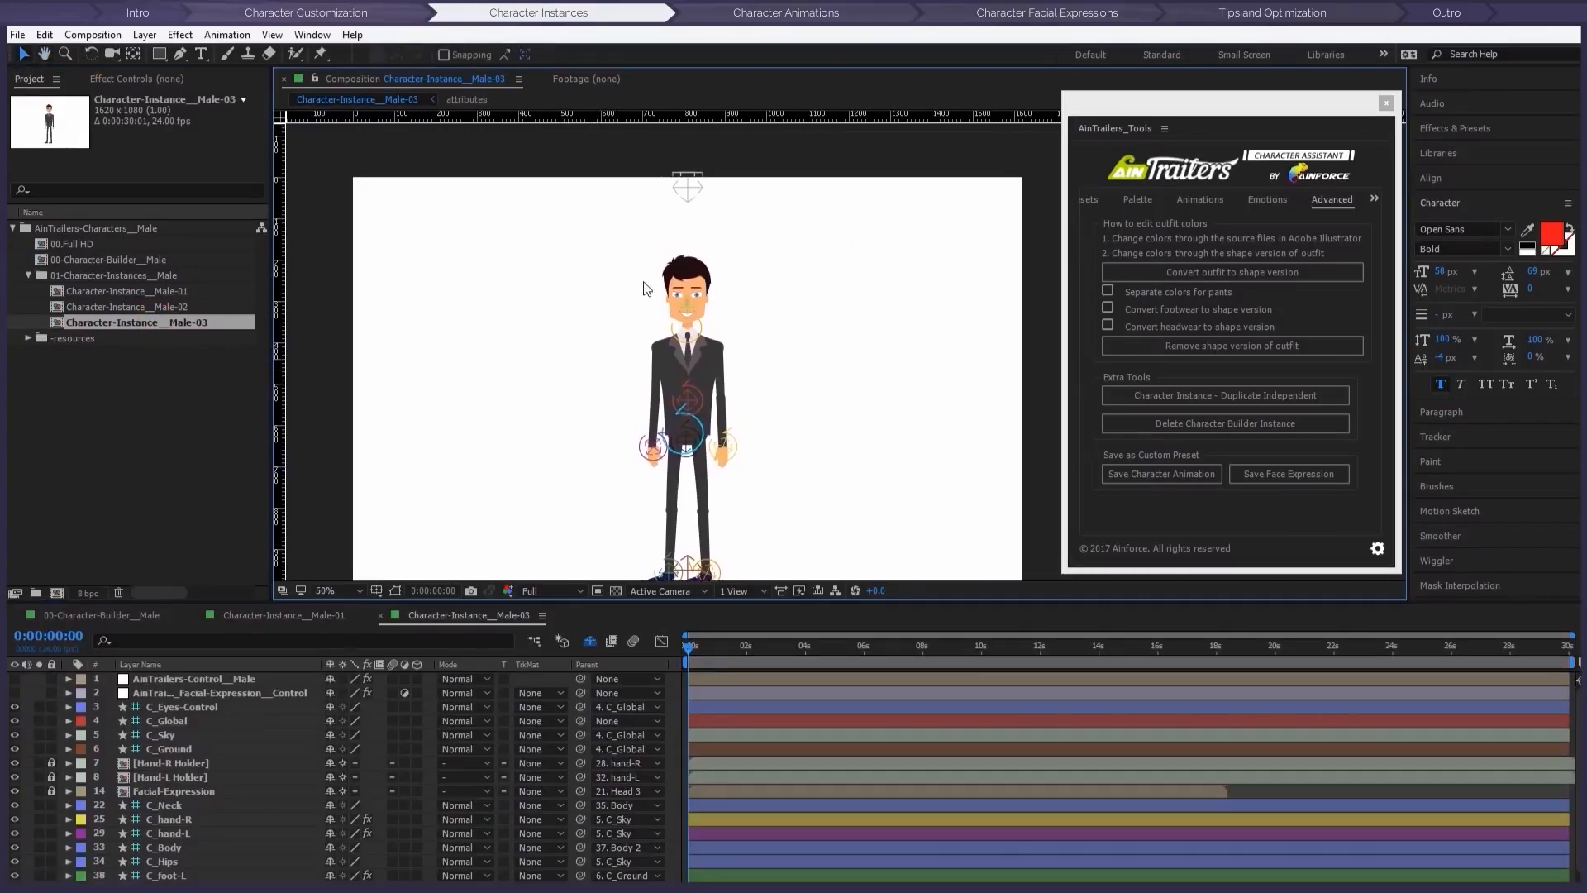
{"action": "left_click", "coordinate": [125, 413]}
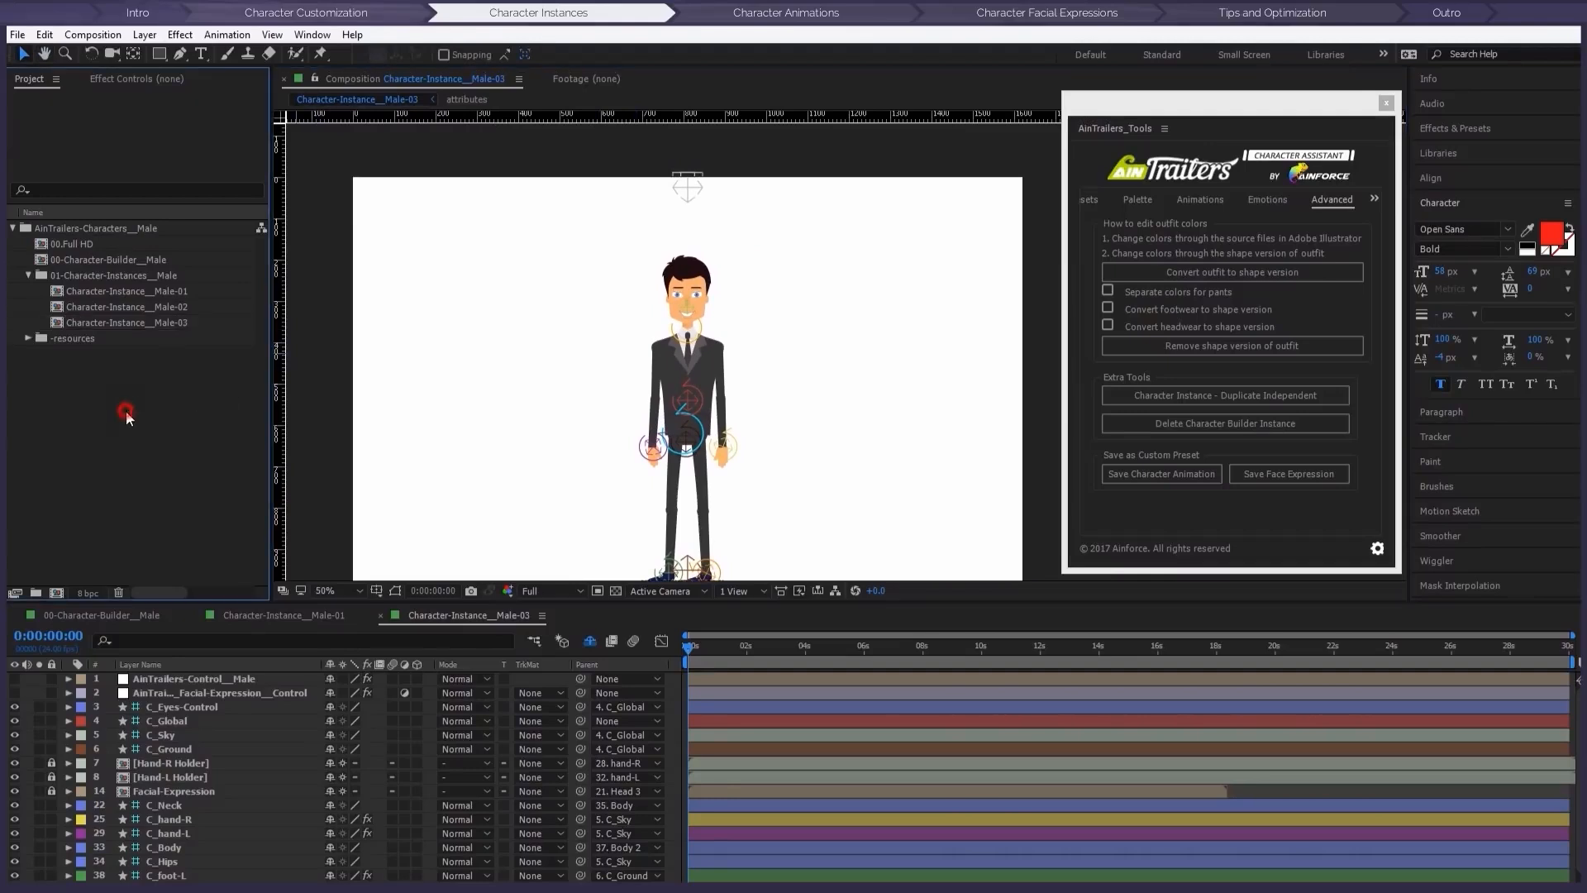
Step: Make a standard duplicate of the Character-Instance__Male-03 composition in the project
{"action": "left_click", "coordinate": [144, 323]}
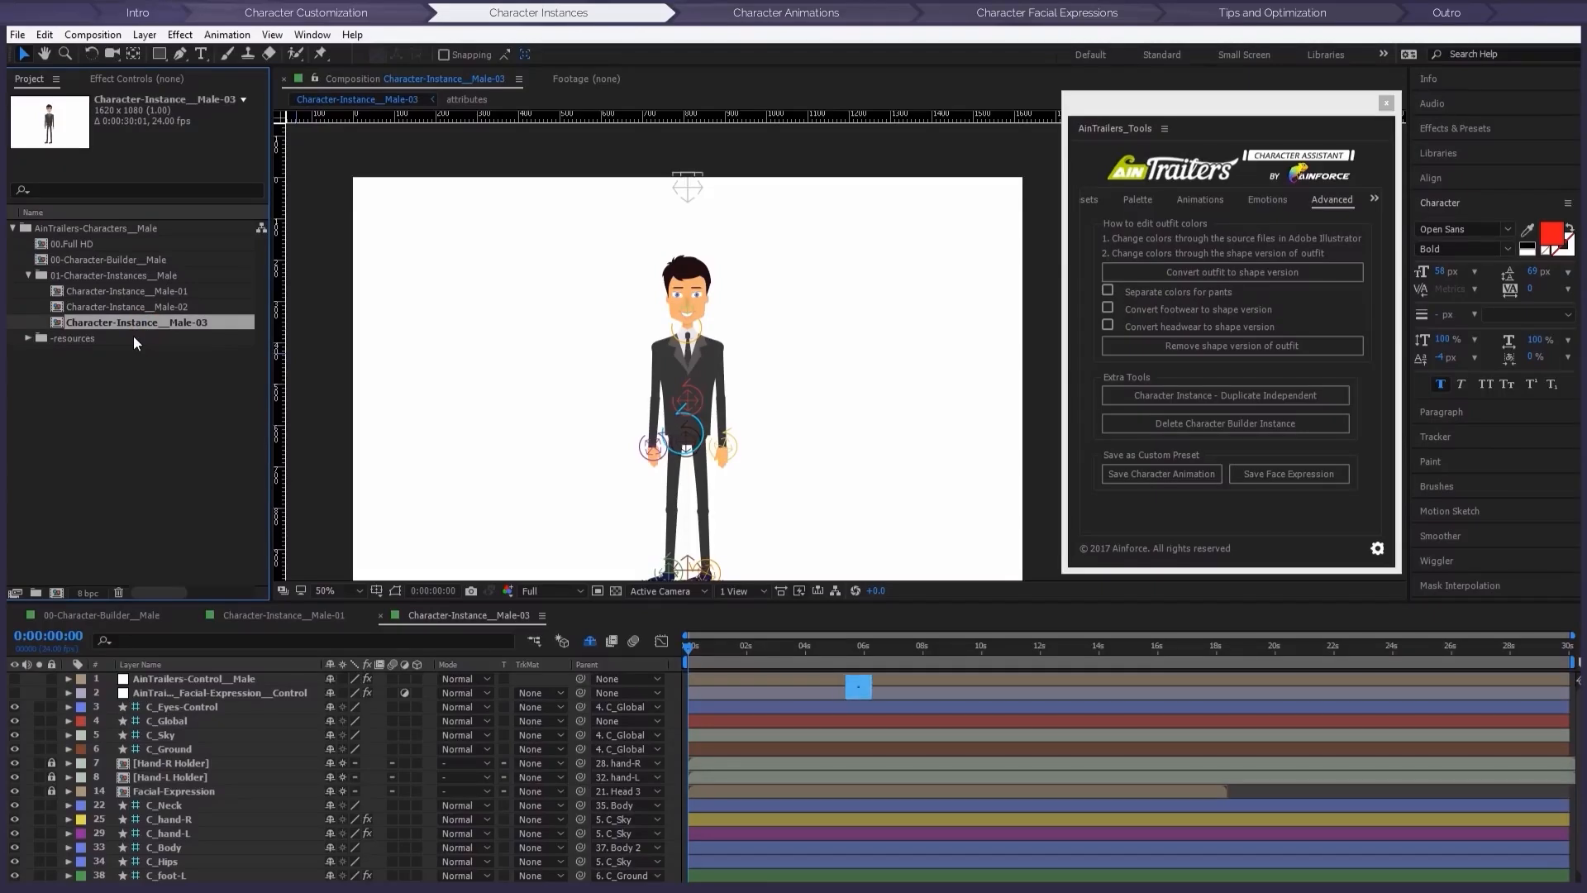
{"action": "key", "text": "ctrl+d"}
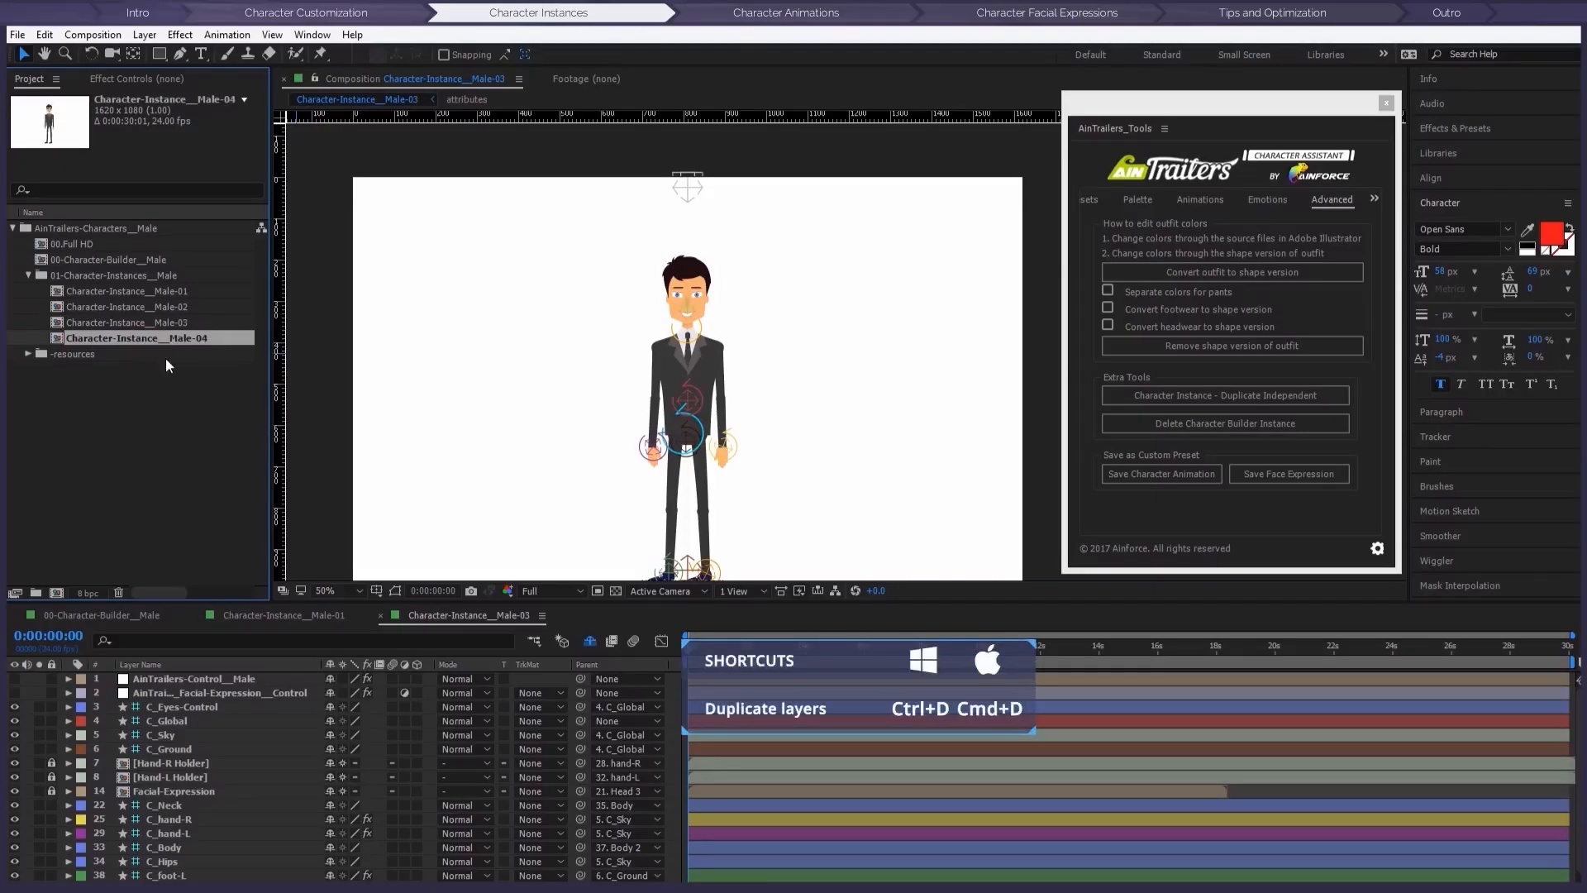
{"action": "left_click", "coordinate": [184, 399]}
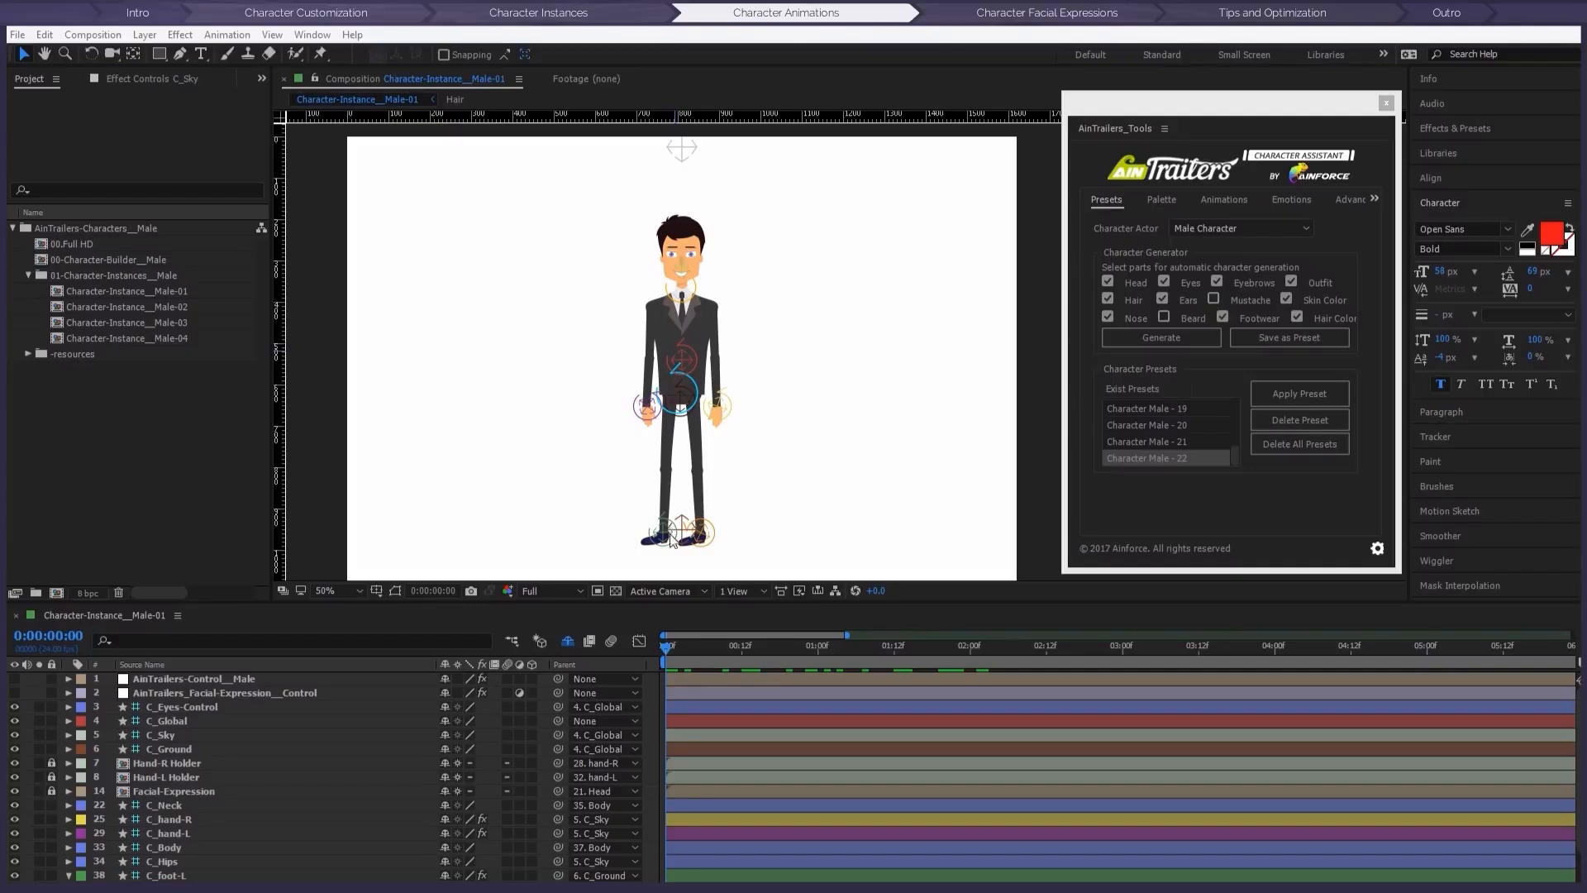
Step: Keyframe the C_Sky position at 0:00:00:00, and lower the controller at 0:00:00:12 to a Y position of about -735 so the character crouches
{"action": "left_click", "coordinate": [689, 152]}
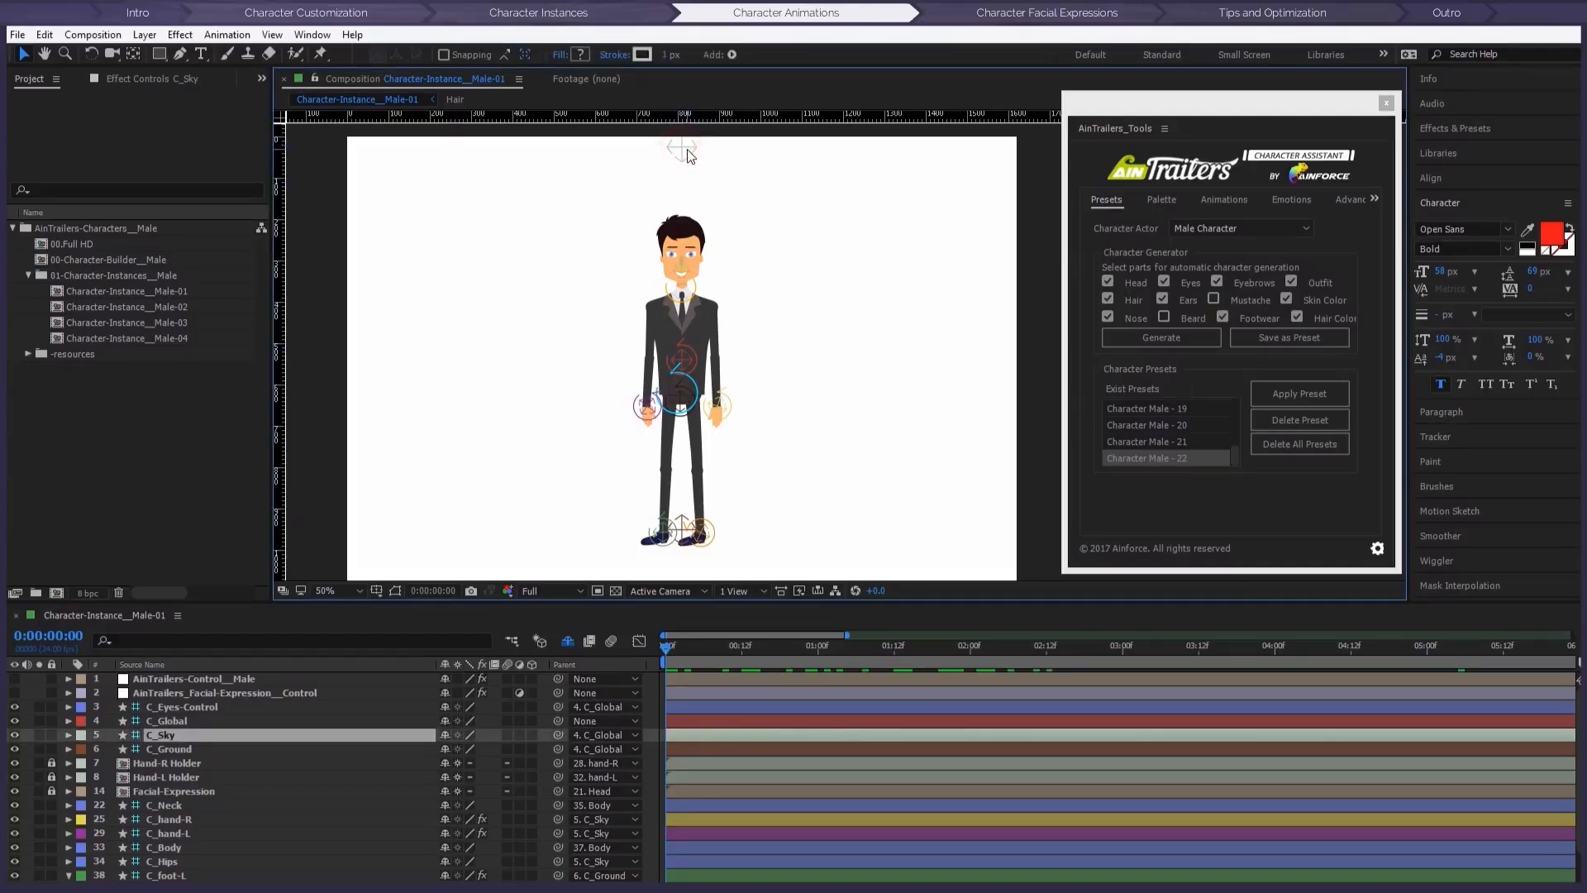
{"action": "key", "text": "p"}
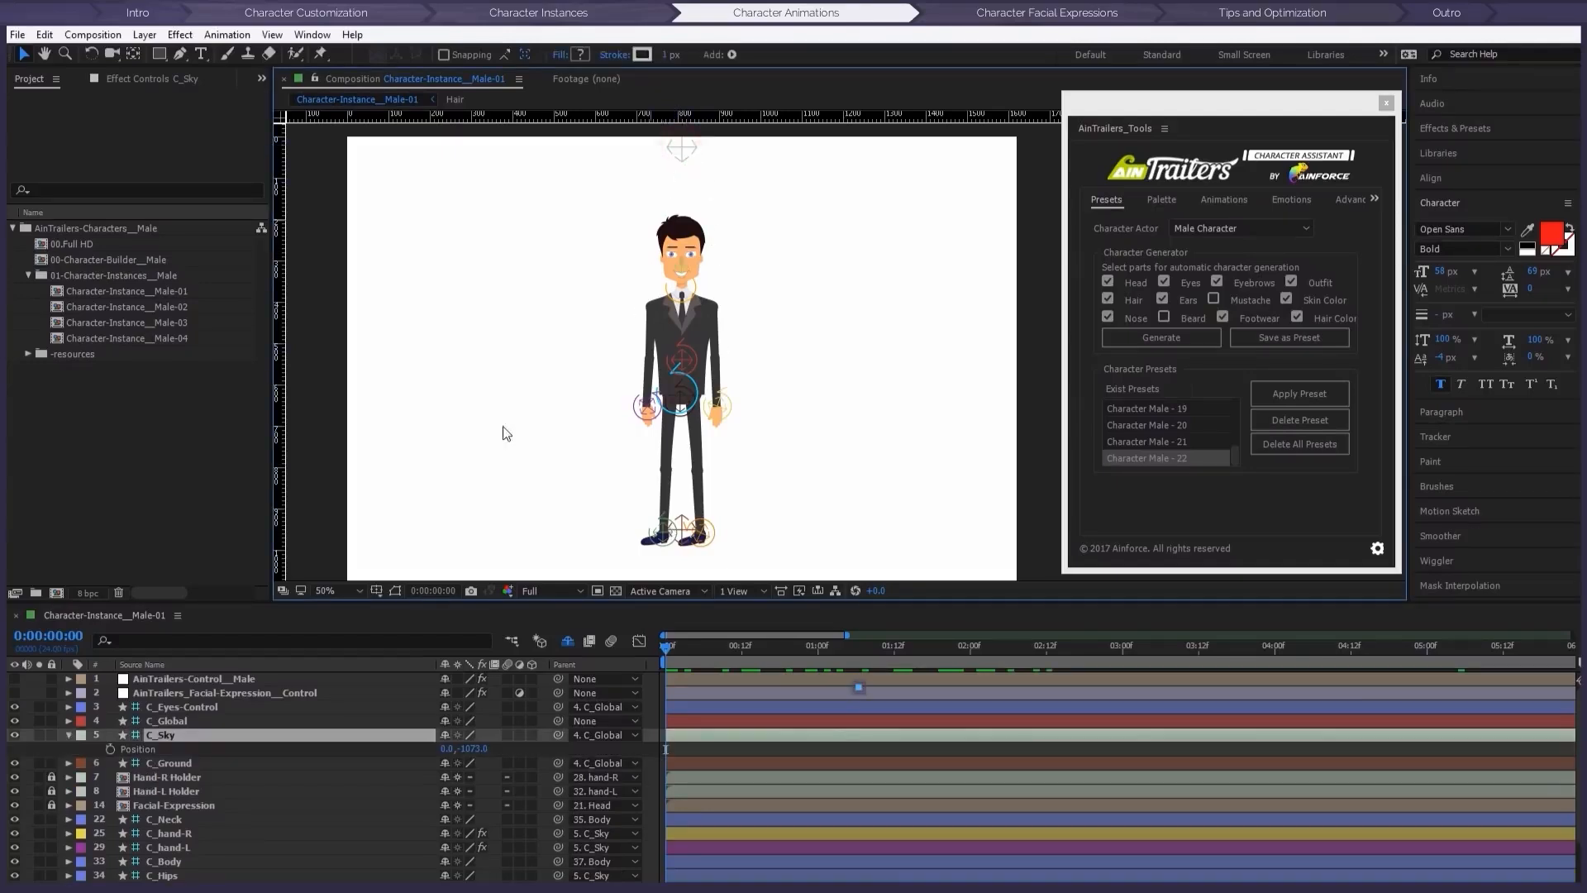
{"action": "left_click", "coordinate": [110, 749]}
{"action": "left_click_drag", "start_coordinate": [664, 653], "coordinate": [744, 653]}
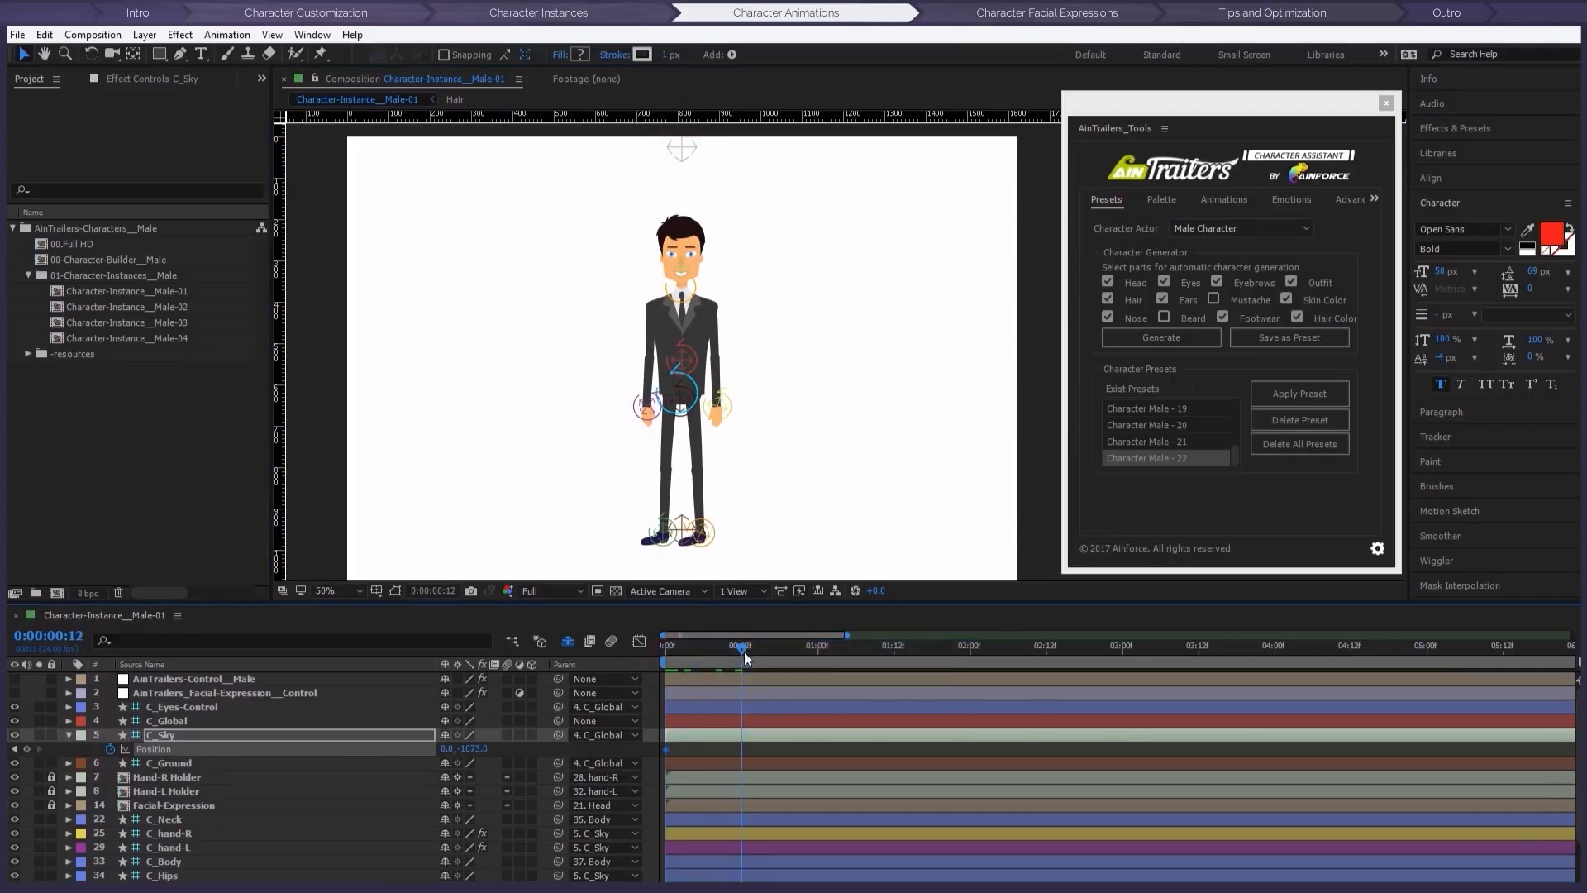
{"action": "left_click_drag", "start_coordinate": [685, 152], "coordinate": [686, 225]}
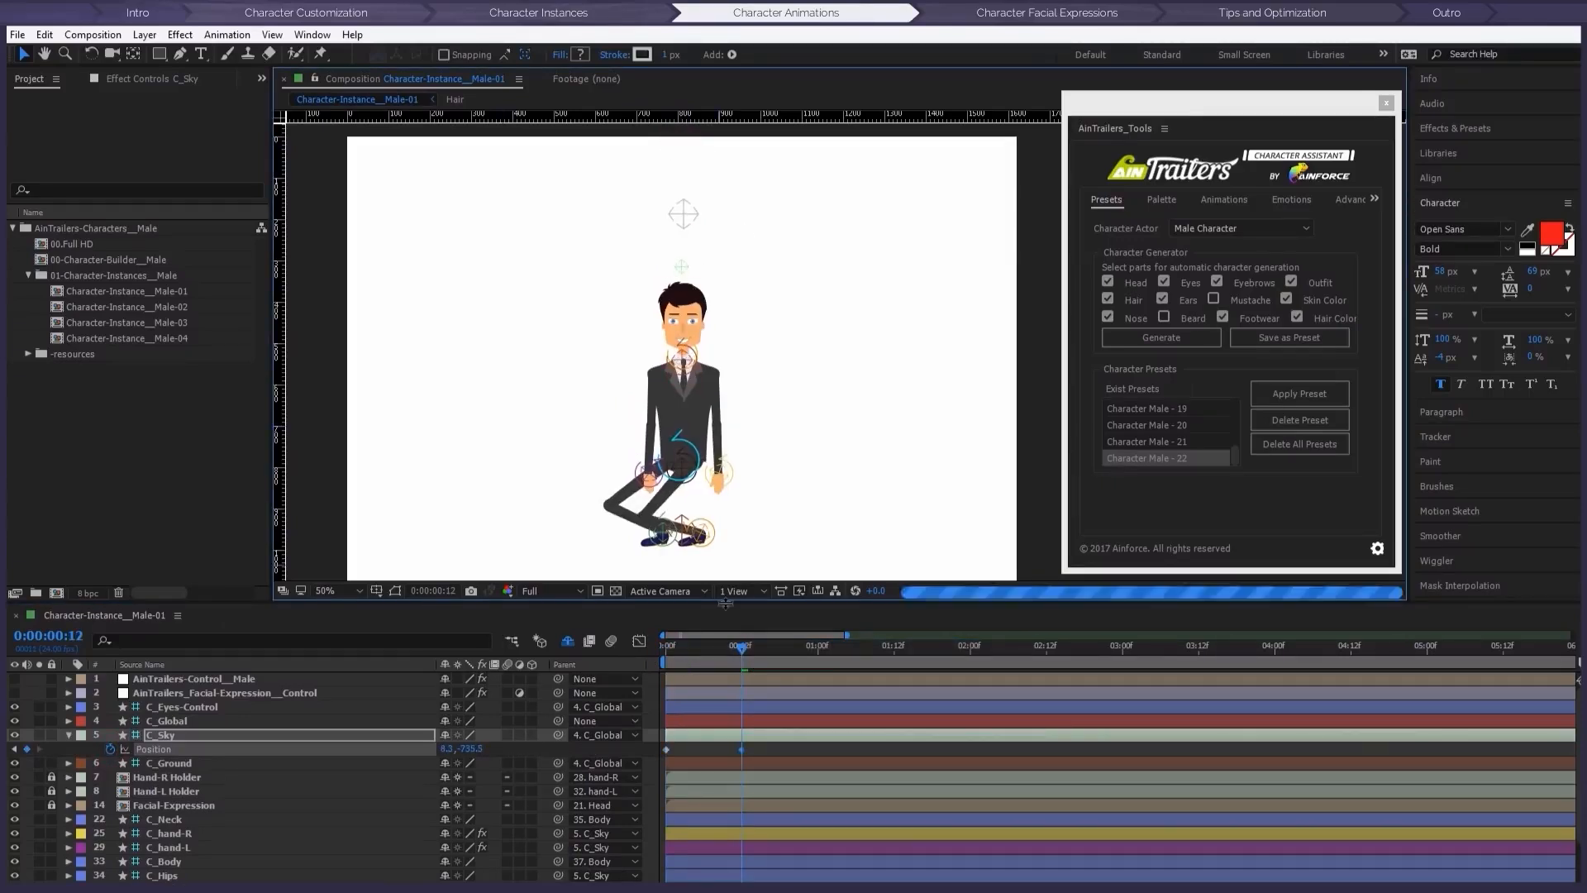
Step: Copy the first C_Sky position keyframe to 0:00:01:00 so the character stands up again
{"action": "mouse_move", "coordinate": [742, 649]}
{"action": "left_mouse_down"}
{"action": "mouse_move", "coordinate": [820, 656]}
{"action": "mouse_move", "coordinate": [741, 649]}
{"action": "left_mouse_up"}
{"action": "left_click", "coordinate": [667, 749]}
{"action": "key", "text": "ctrl+c"}
{"action": "key", "text": "ctrl+v"}
Step: Keyframe the C_Hips rotation at 0:00:00:00 and set it to -15° at 0:00:00:12
{"action": "scroll", "coordinate": [612, 765], "scroll_direction": "down", "scroll_amount": 1}
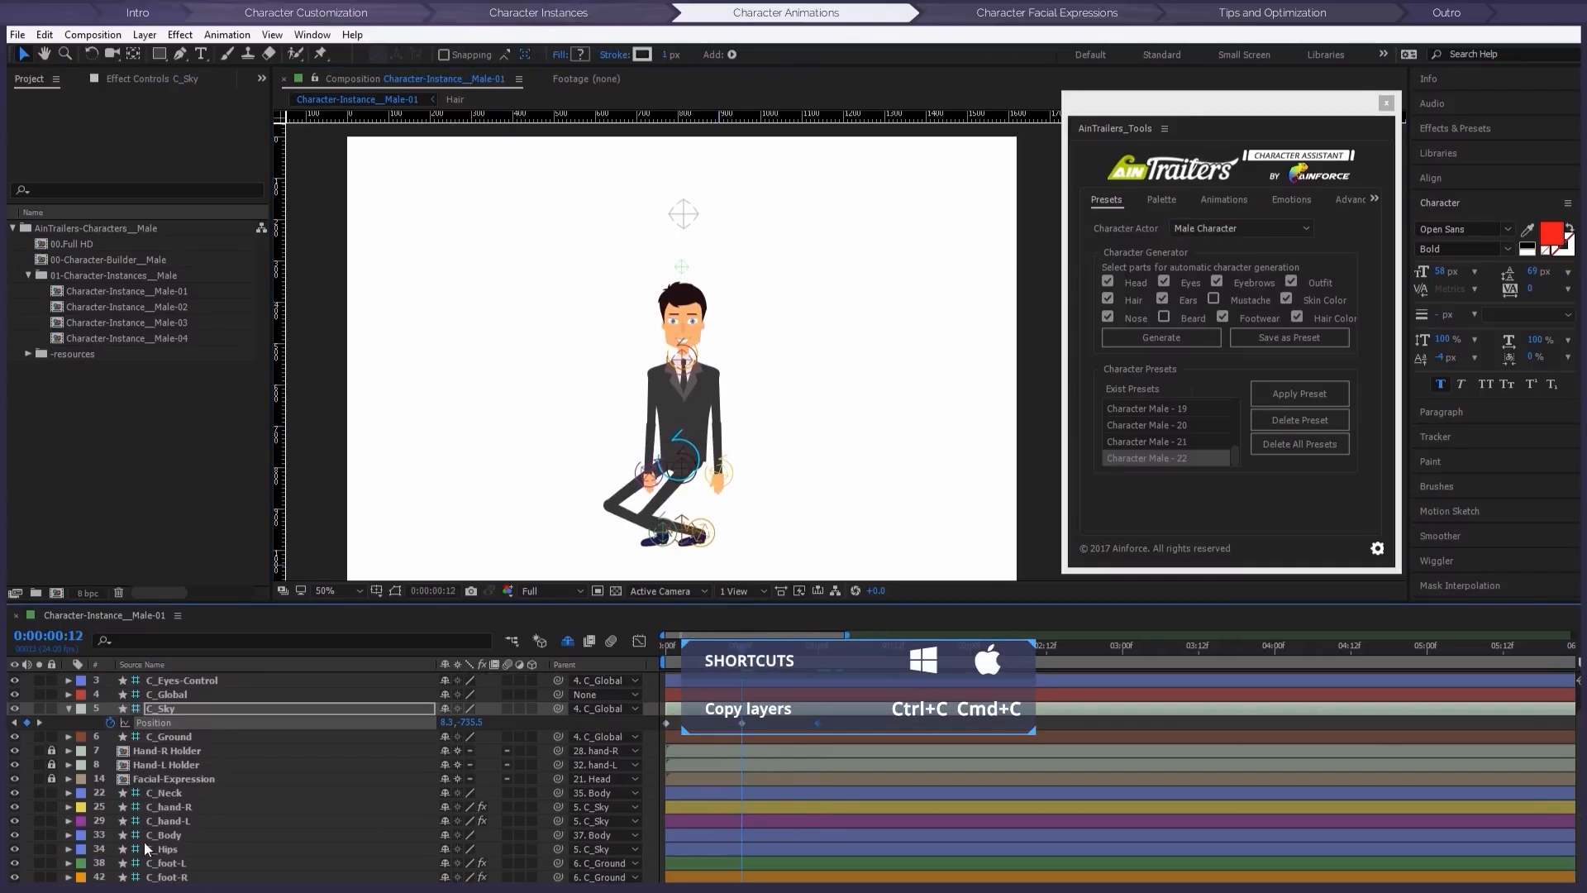
{"action": "left_click", "coordinate": [115, 851]}
{"action": "key", "text": "p"}
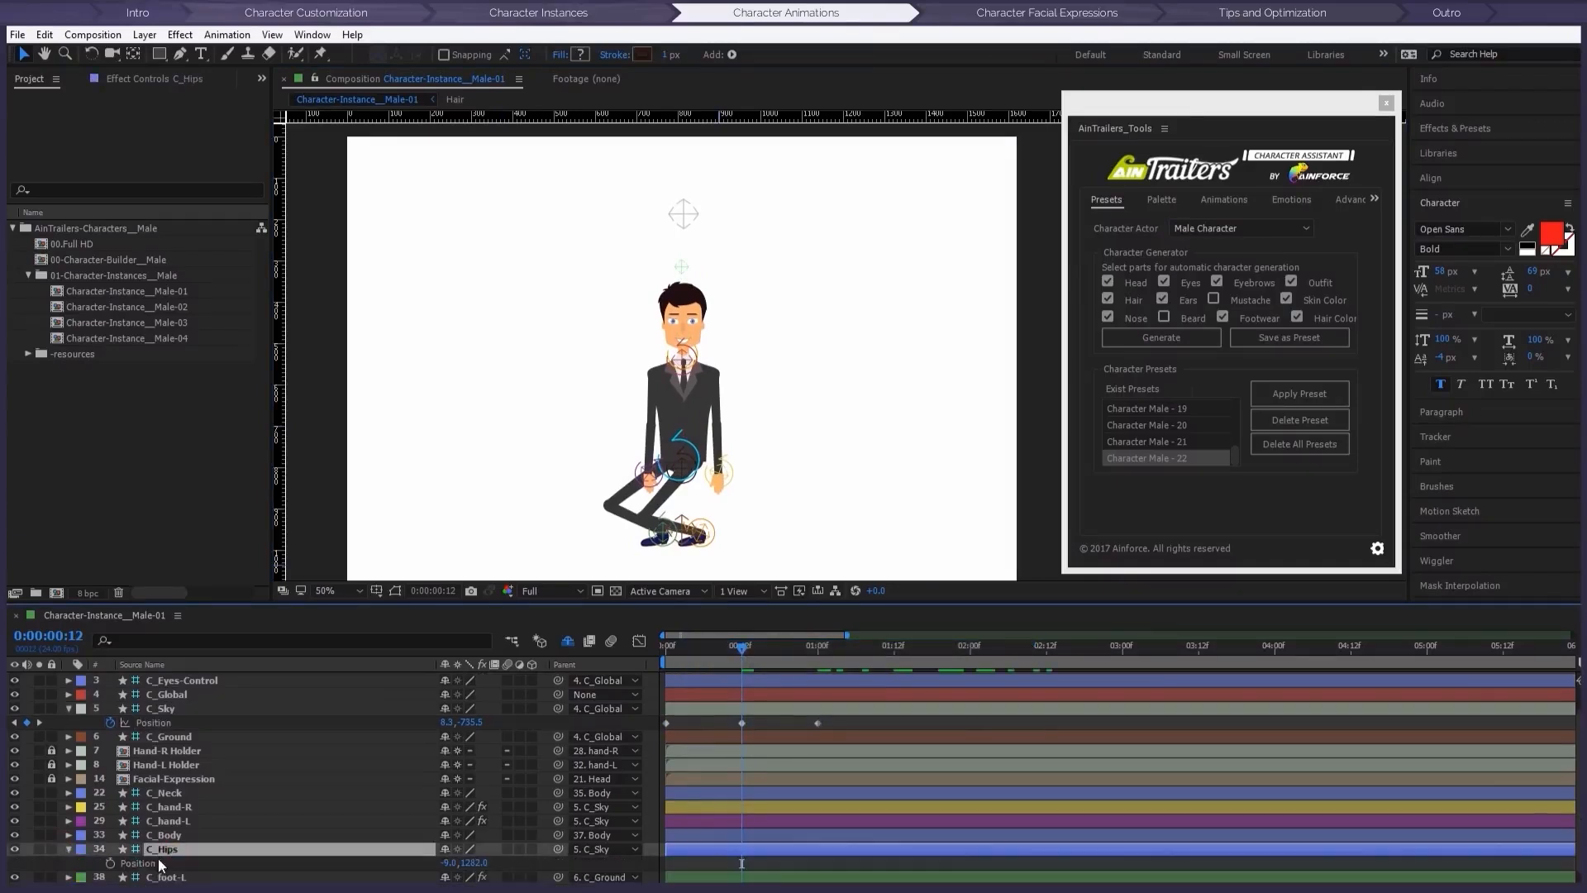
{"action": "left_click_drag", "start_coordinate": [737, 643], "coordinate": [817, 648]}
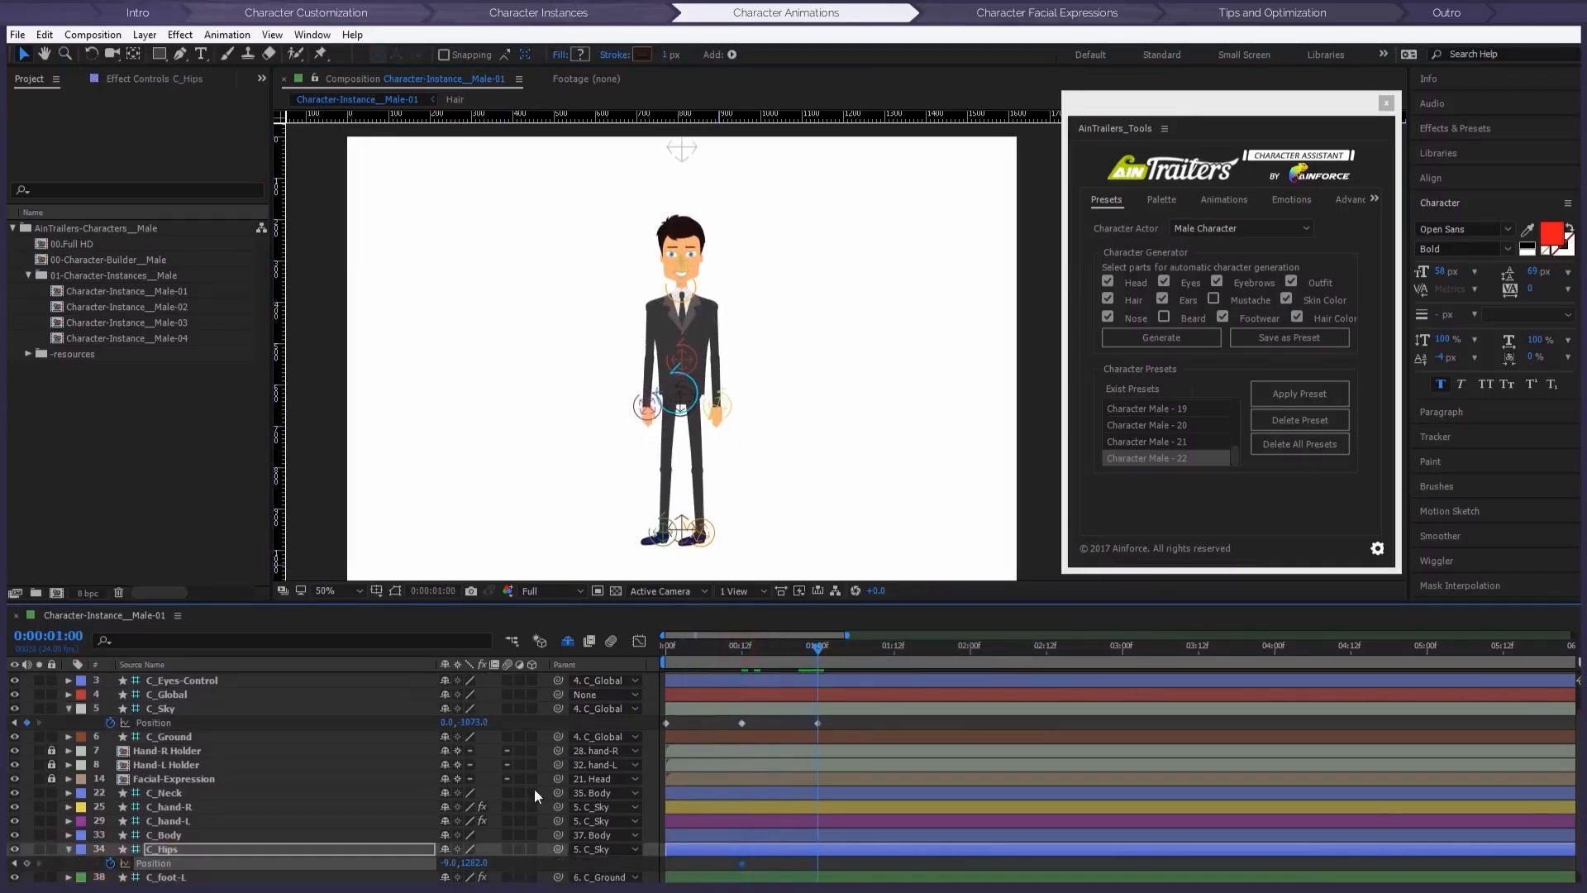
{"action": "key", "text": "space"}
{"action": "left_click_drag", "start_coordinate": [735, 651], "coordinate": [742, 651]}
{"action": "key", "text": "r"}
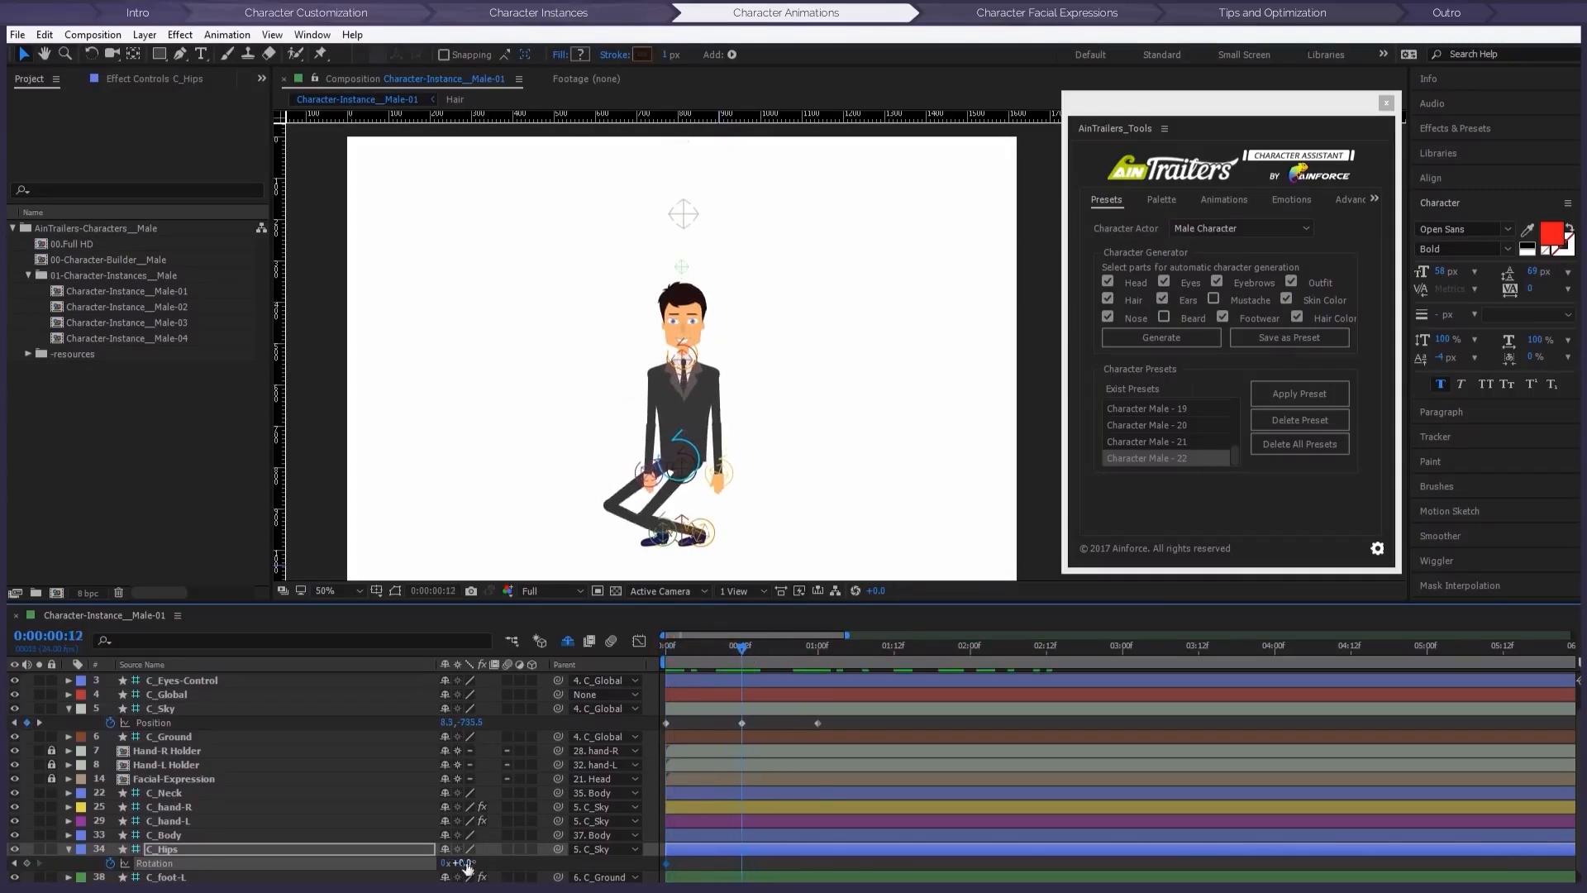
{"action": "left_click_drag", "start_coordinate": [466, 863], "coordinate": [456, 863]}
Step: Copy the first C_Hips rotation keyframe to 0:00:01:00 to straighten the body
{"action": "left_click_drag", "start_coordinate": [744, 652], "coordinate": [817, 652]}
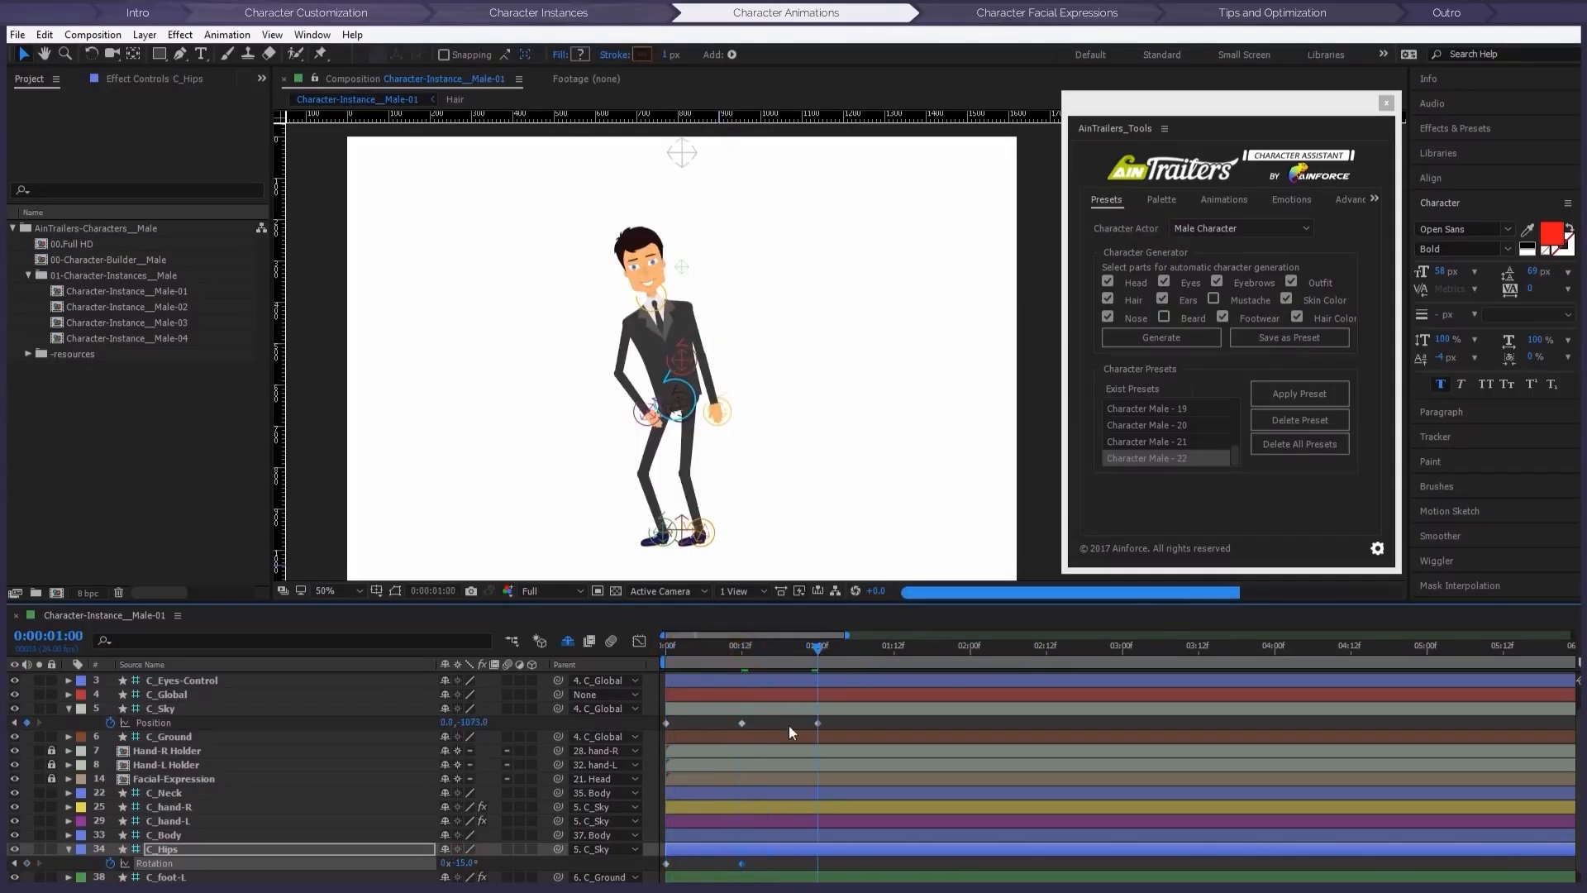
{"action": "left_click_drag", "start_coordinate": [688, 867], "coordinate": [662, 871]}
{"action": "key", "text": "ctrl+c"}
{"action": "key", "text": "ctrl+v"}
Step: Raise the C_Sky controller at 0:00:01:00 to a Y position of about -1289 so the character jumps off the ground
{"action": "mouse_move", "coordinate": [822, 645]}
{"action": "left_mouse_down"}
{"action": "mouse_move", "coordinate": [721, 639]}
{"action": "mouse_move", "coordinate": [818, 638]}
{"action": "left_mouse_up"}
{"action": "scroll", "coordinate": [699, 183], "scroll_direction": "down", "scroll_amount": 1}
{"action": "left_click_drag", "start_coordinate": [762, 251], "coordinate": [762, 219]}
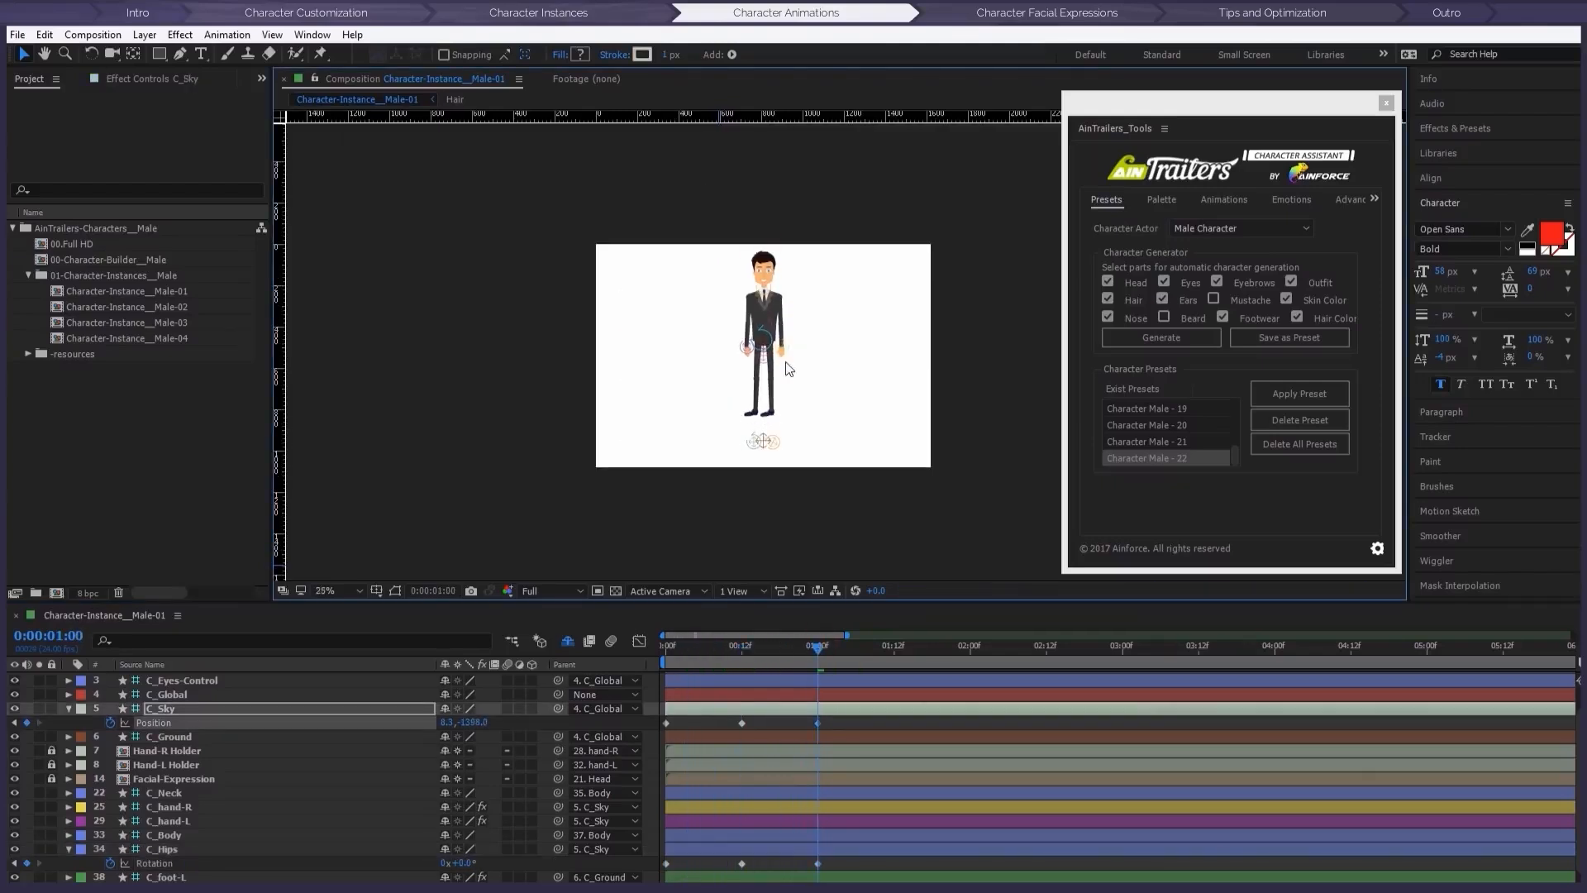
Step: Copy the first C_Sky position keyframe to 0:00:01:12 to land the character back on the ground
{"action": "left_click_drag", "start_coordinate": [823, 645], "coordinate": [893, 658]}
{"action": "left_click_drag", "start_coordinate": [710, 722], "coordinate": [652, 724]}
{"action": "key", "text": "ctrl+c"}
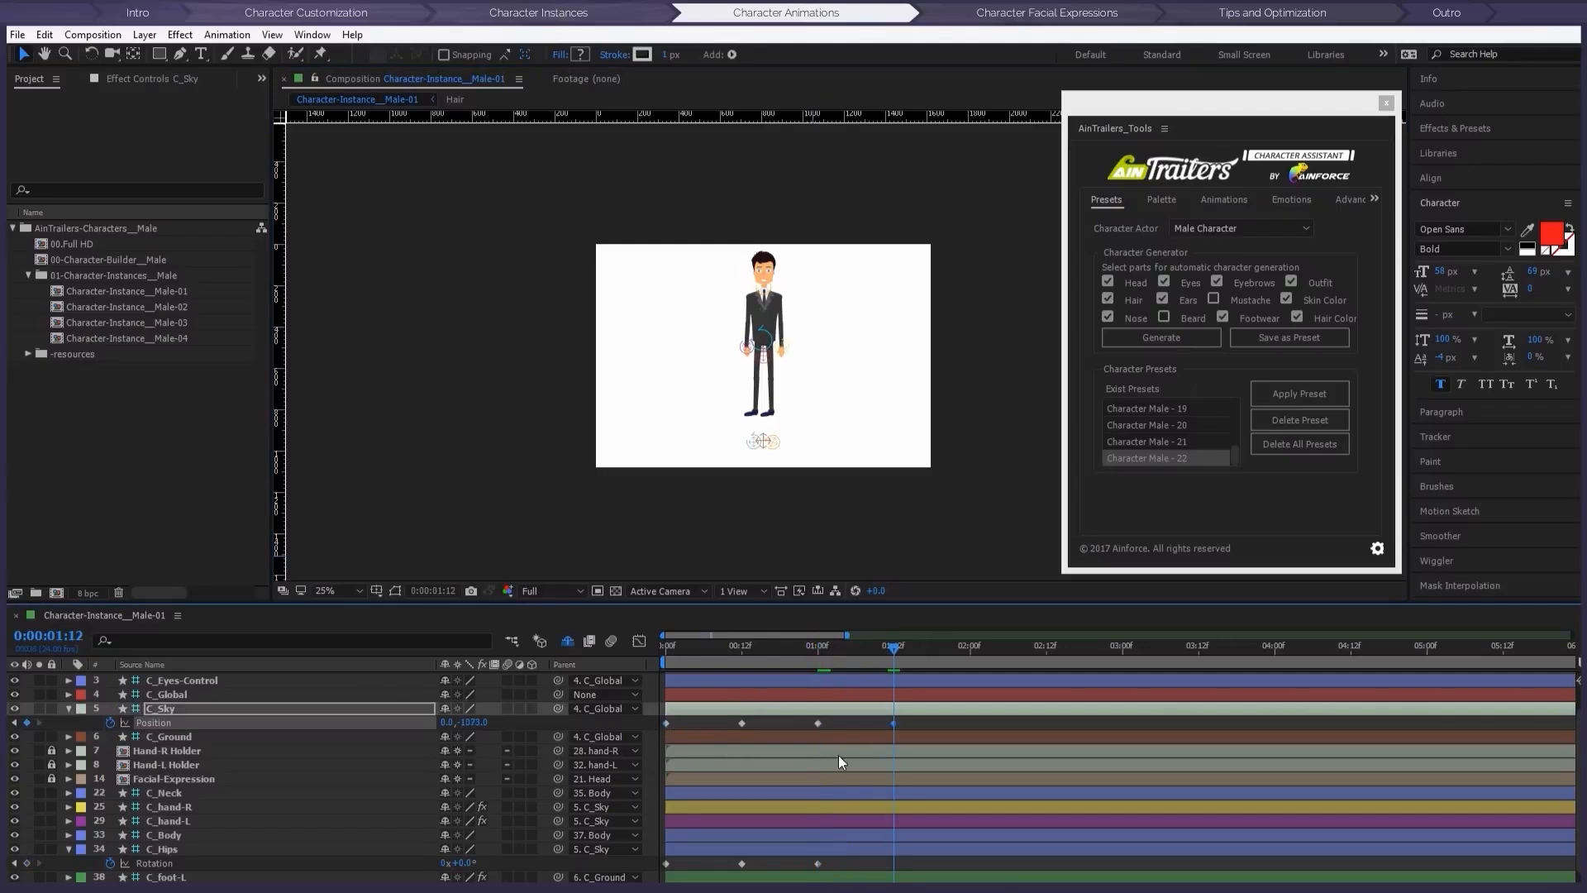
{"action": "key", "text": "ctrl+v"}
Step: Apply Easy Ease to all C_Sky position and C_Hips rotation keyframes and preview the jump animation
{"action": "left_click_drag", "start_coordinate": [928, 868], "coordinate": [643, 708]}
{"action": "key", "text": "F9"}
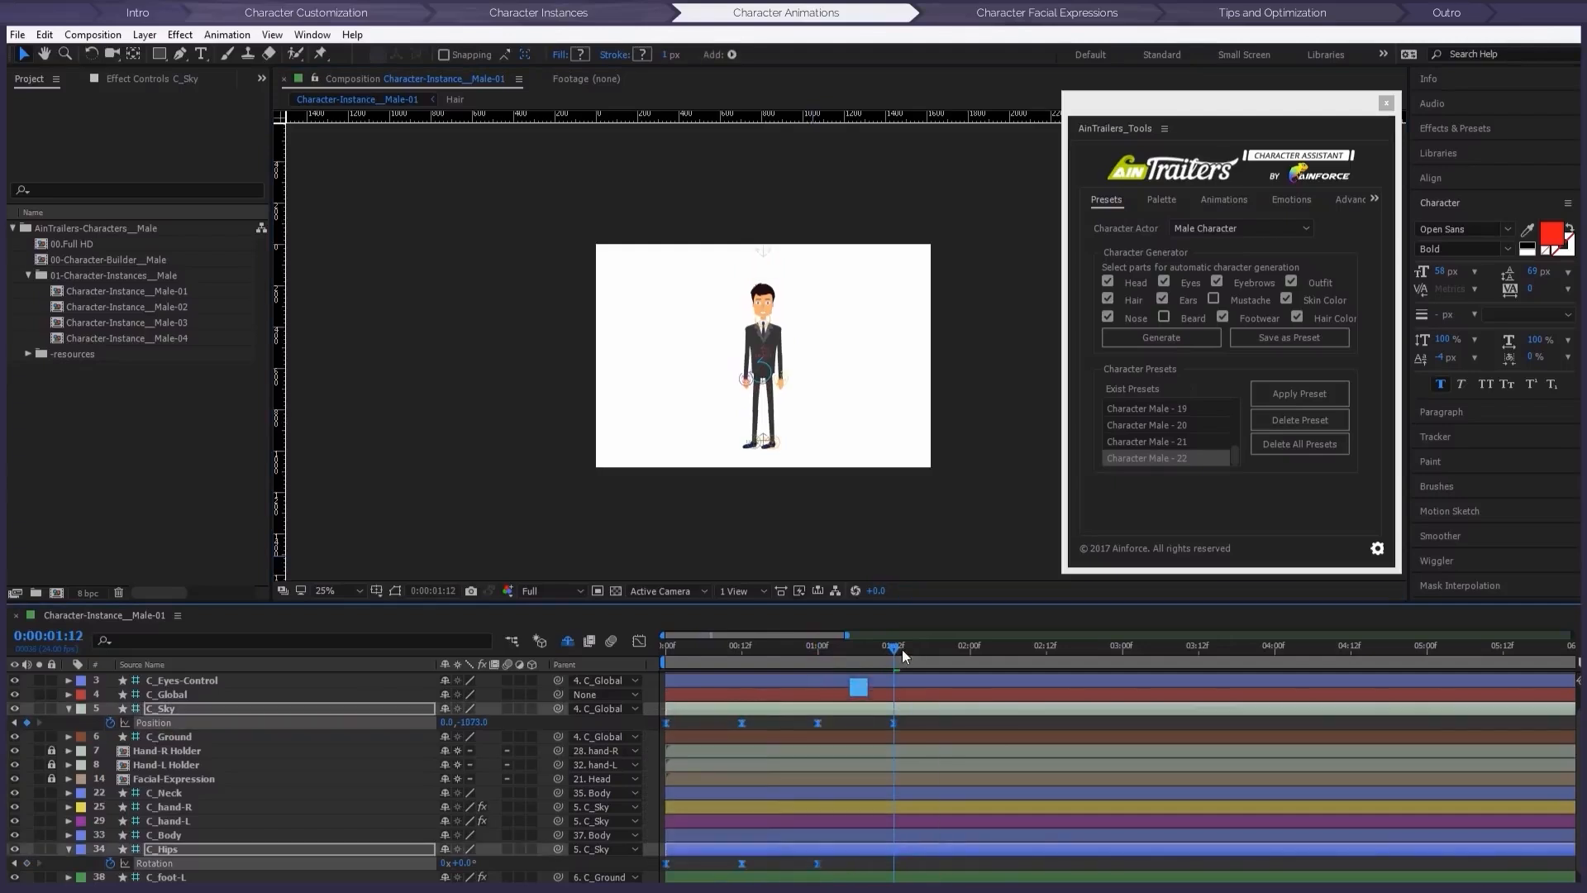
{"action": "scroll", "coordinate": [821, 475], "scroll_direction": "up", "scroll_amount": 2}
{"action": "key", "text": "space"}
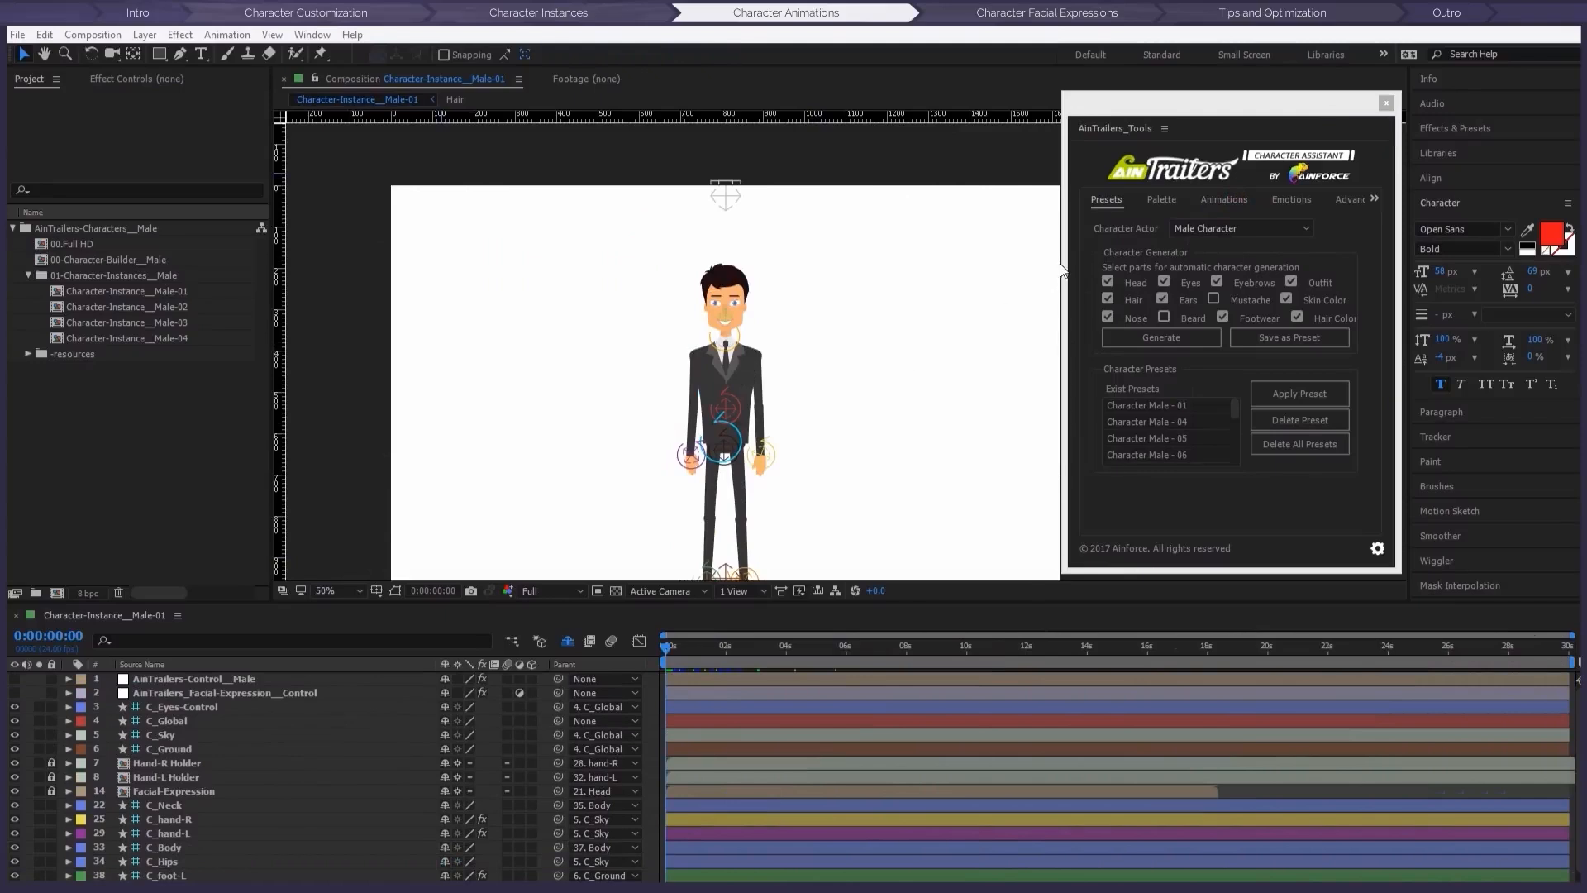
Step: Display the AinTrailers animation presets and look through the character actor options, keeping Male Character
{"action": "left_click", "coordinate": [1116, 202]}
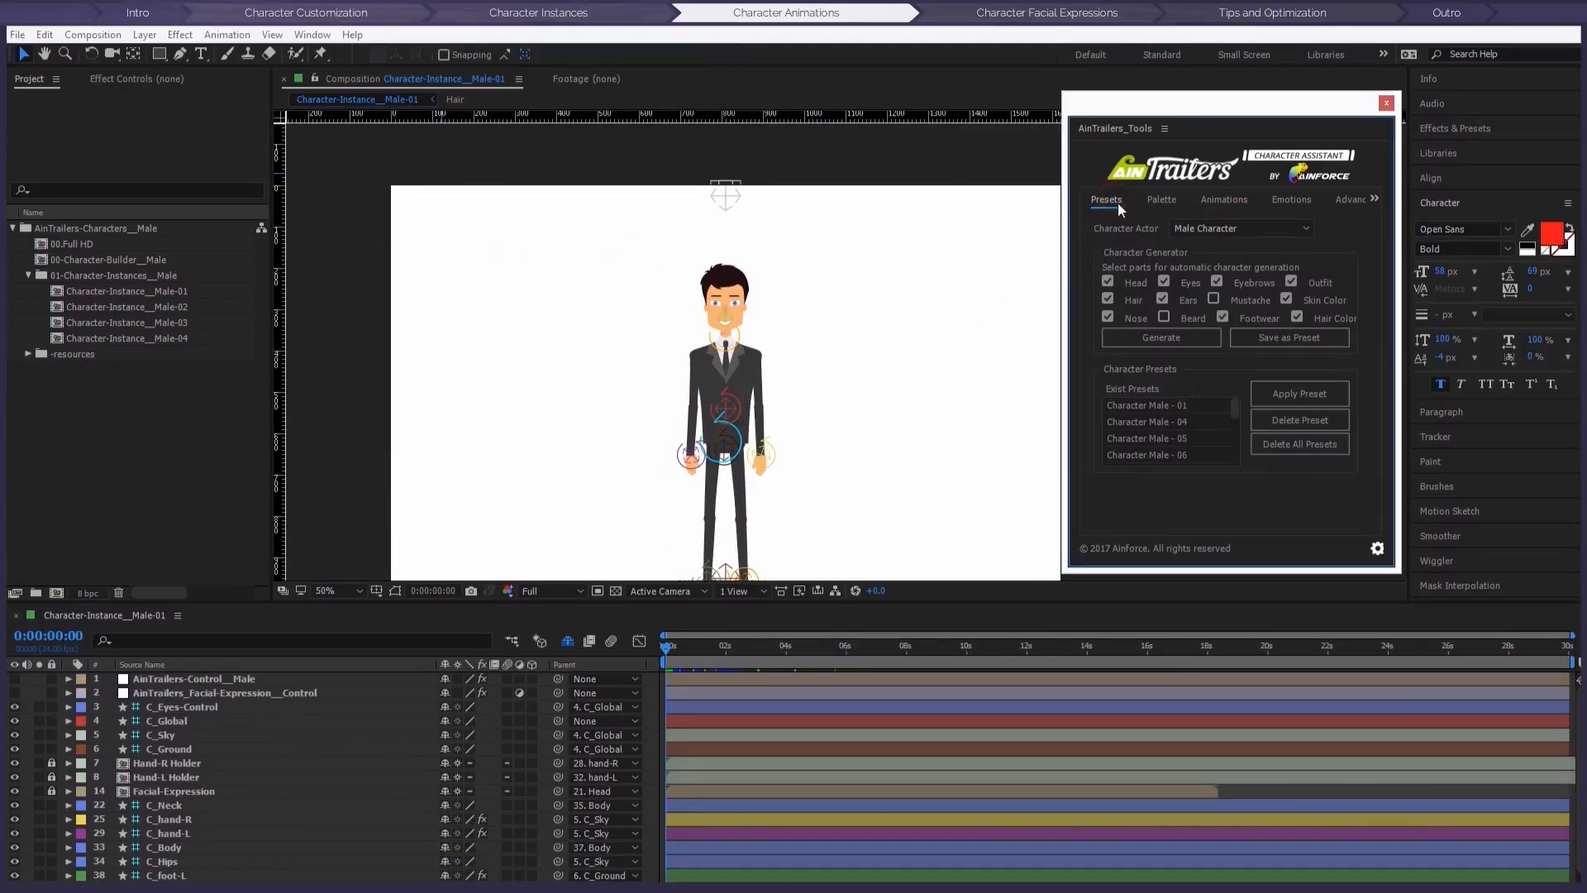
{"action": "left_click", "coordinate": [1236, 198]}
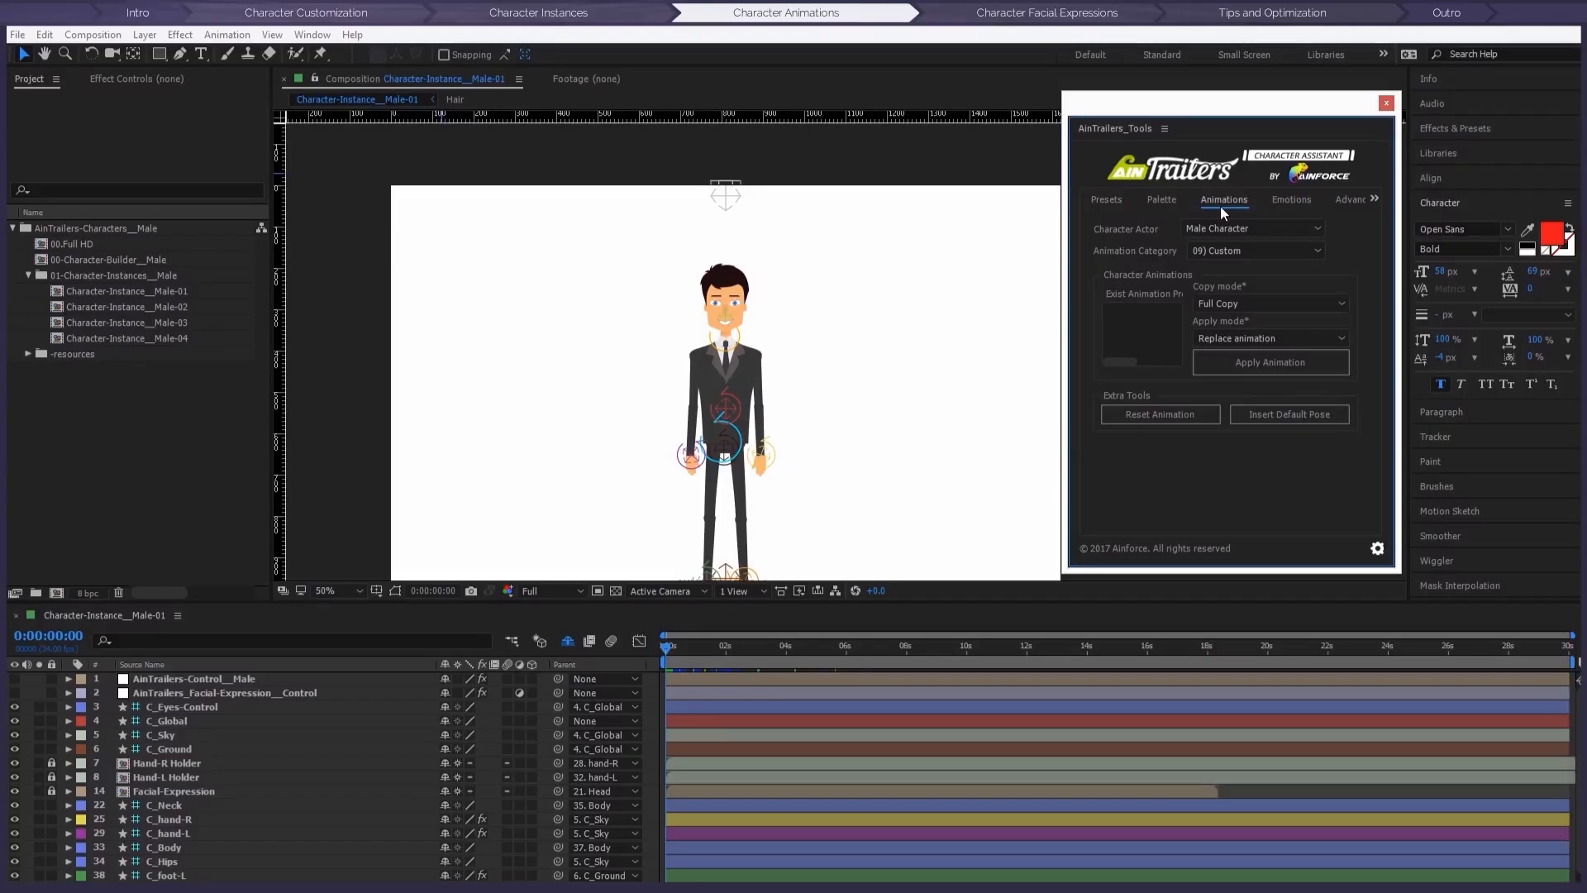
{"action": "left_click", "coordinate": [1222, 228]}
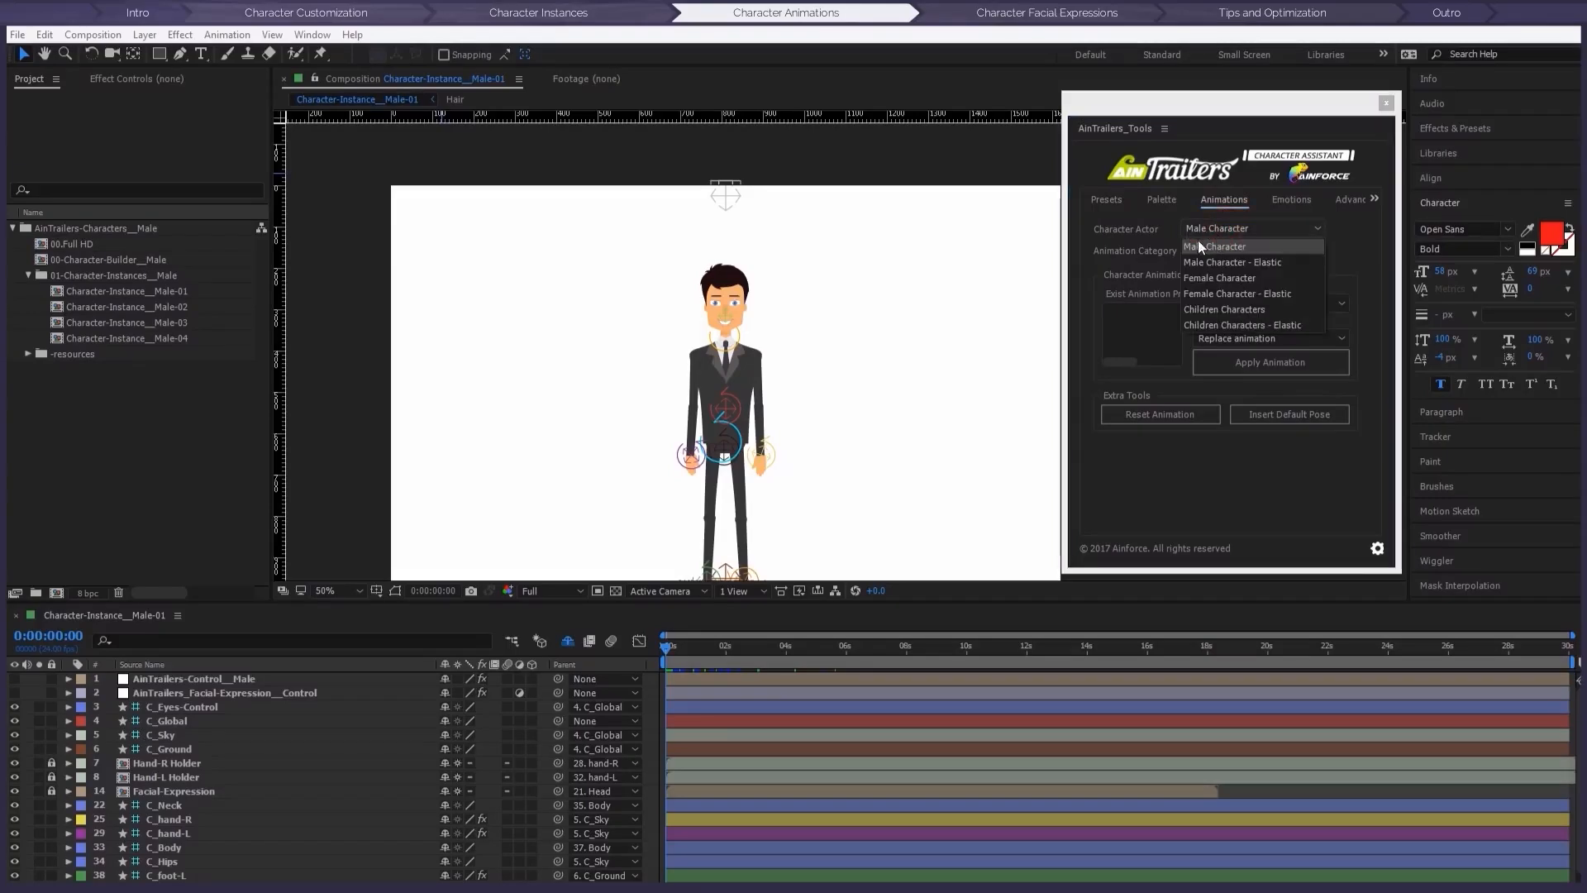
{"action": "left_click", "coordinate": [1352, 226]}
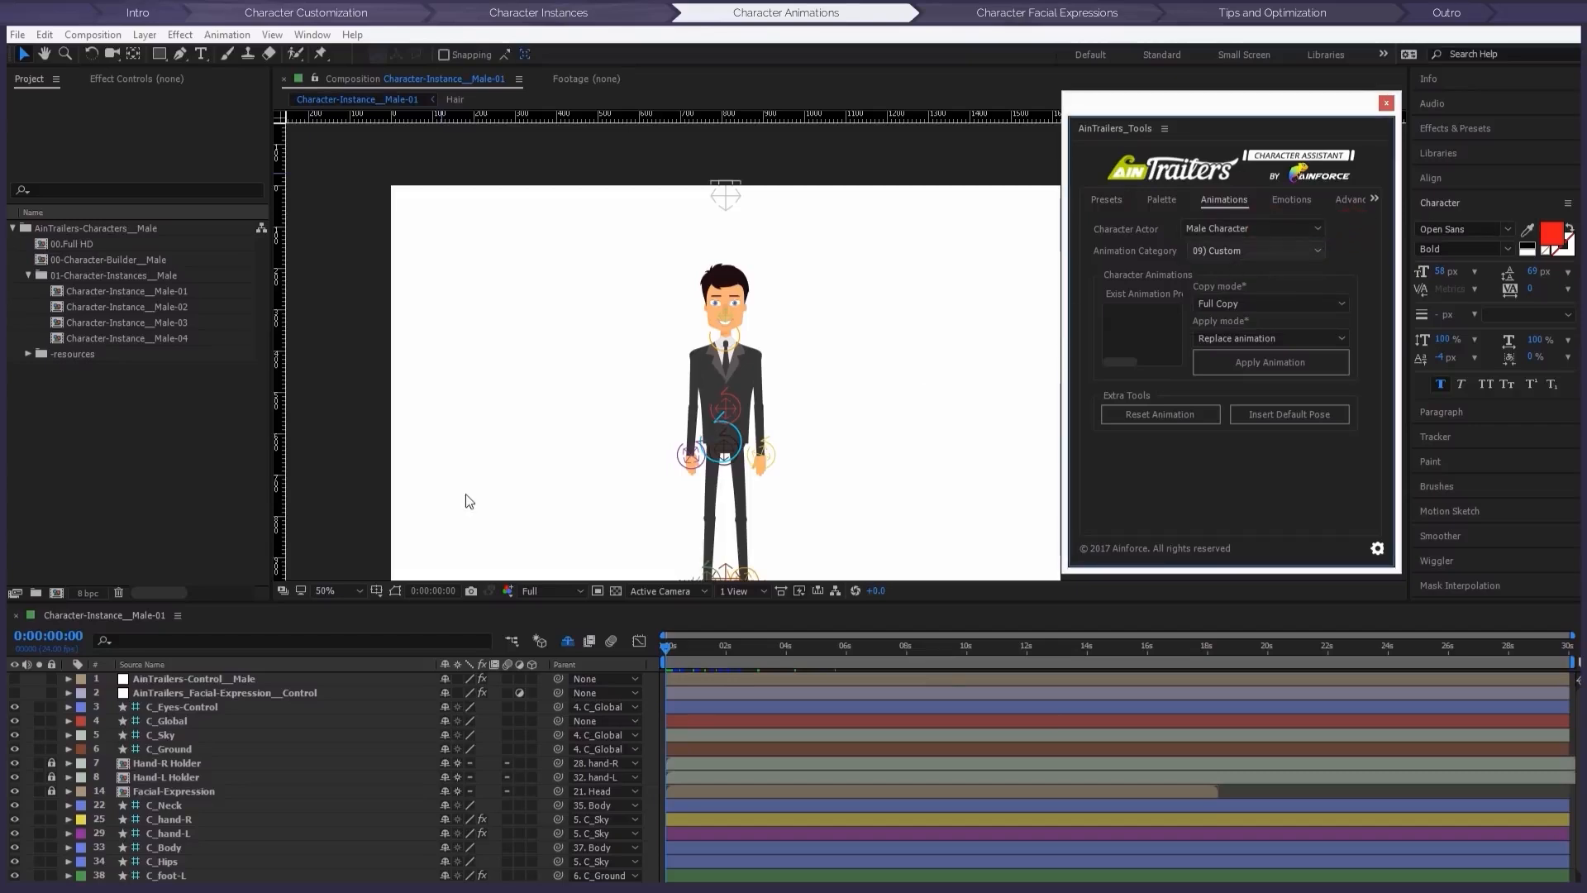
Step: Switch to File Explorer and browse AinTrailers-v2-Package to the 01-movement animation previews under 02-Element-Guides-(Help), 01-Characters, Animations
{"action": "key", "text": "alt+Tab"}
{"action": "left_click_drag", "start_coordinate": [441, 94], "coordinate": [517, 97]}
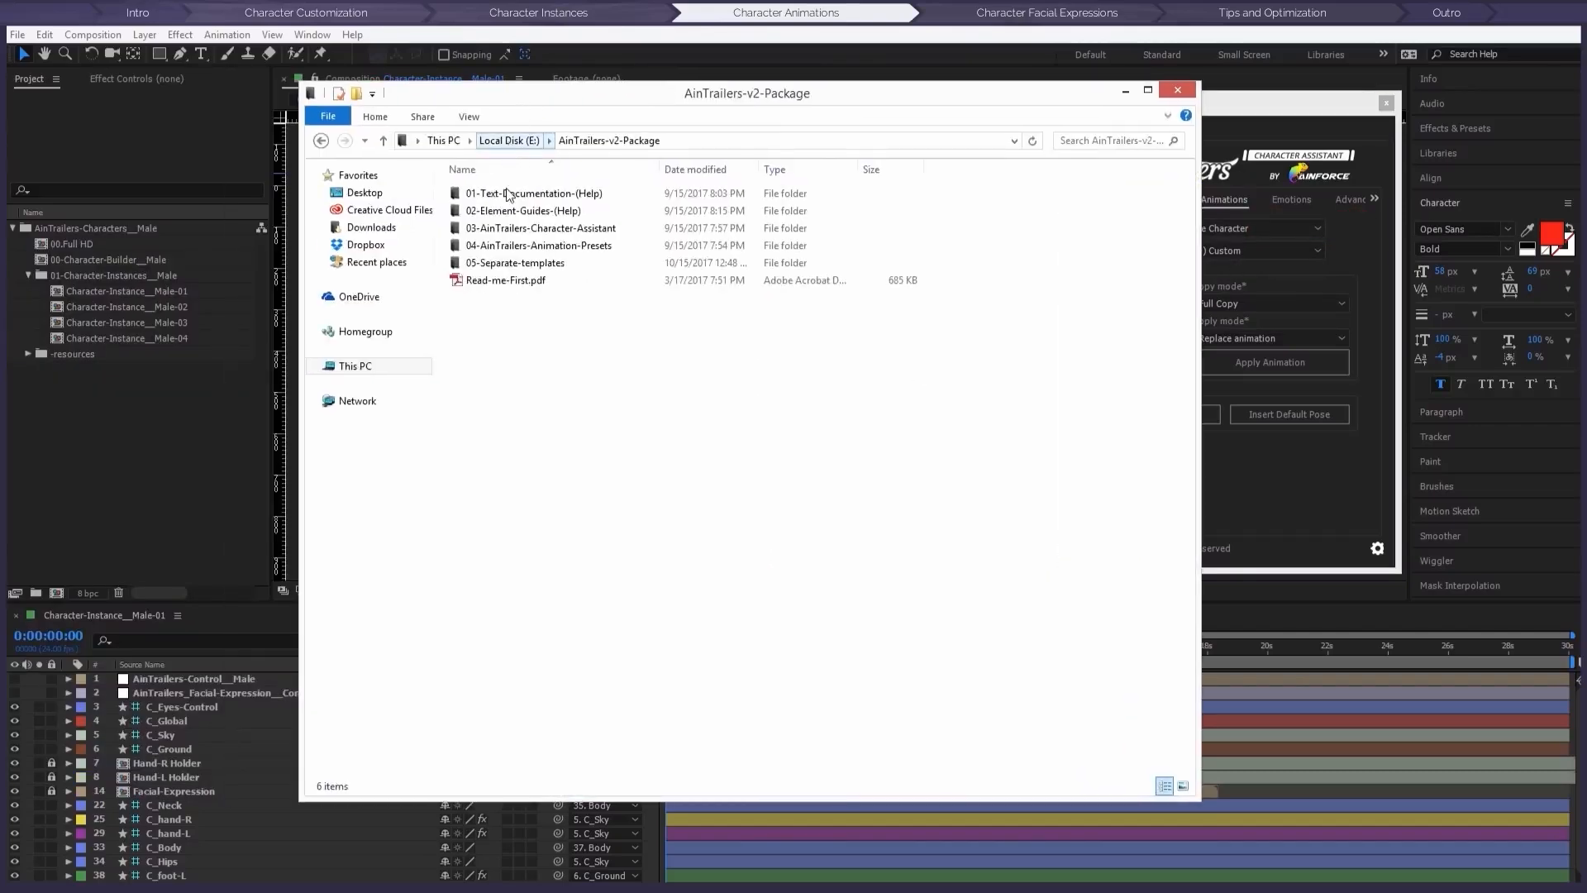
{"action": "left_click", "coordinate": [529, 212]}
{"action": "double_click", "coordinate": [529, 211]}
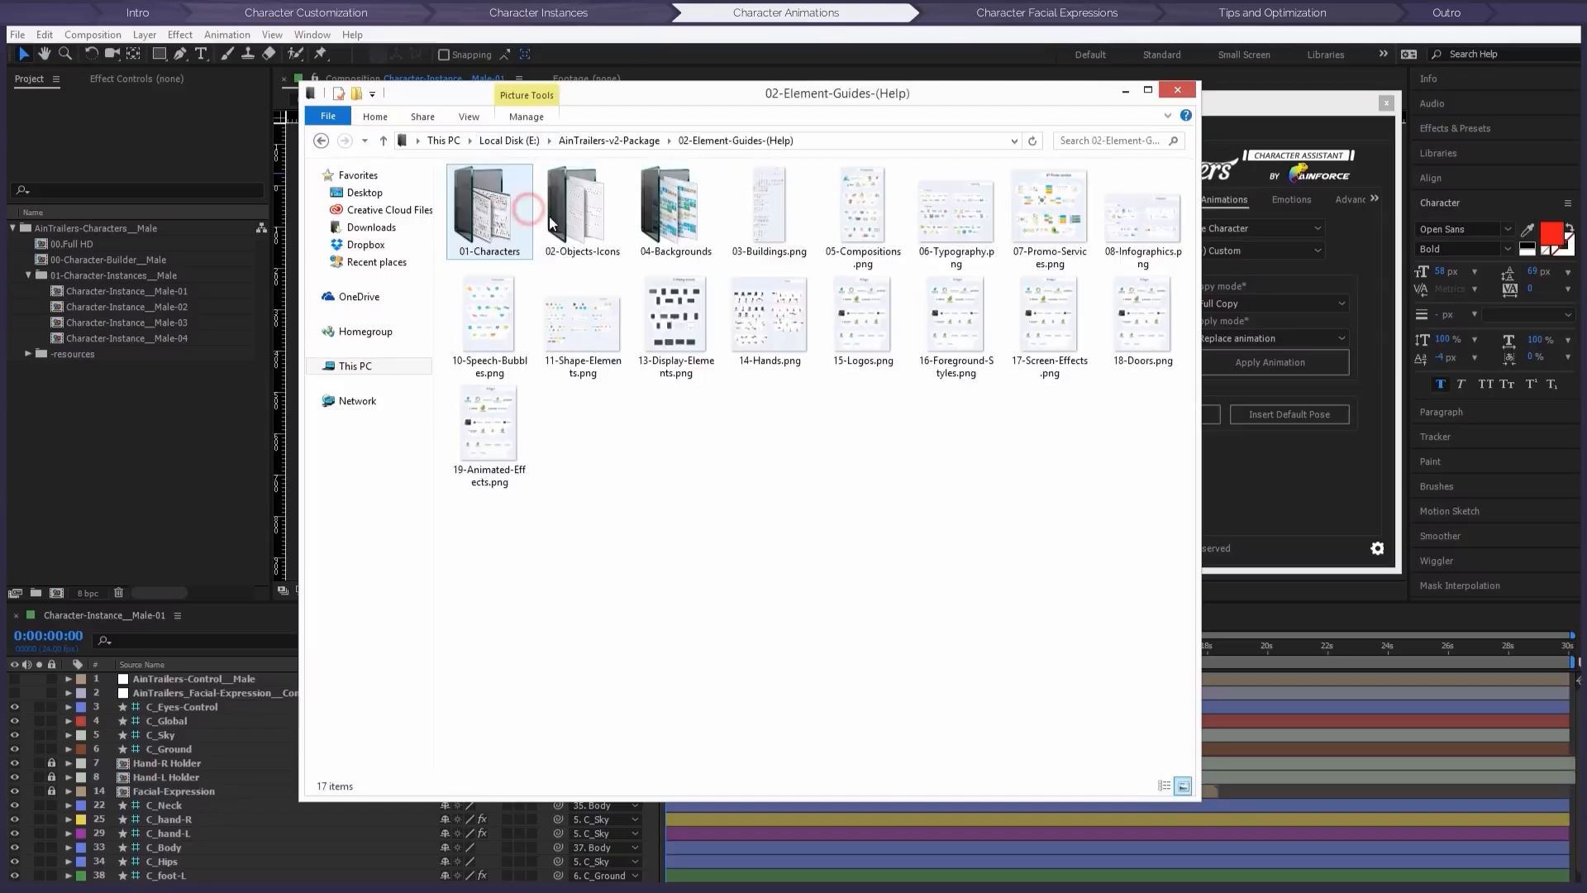
{"action": "double_click", "coordinate": [503, 219]}
{"action": "double_click", "coordinate": [502, 222]}
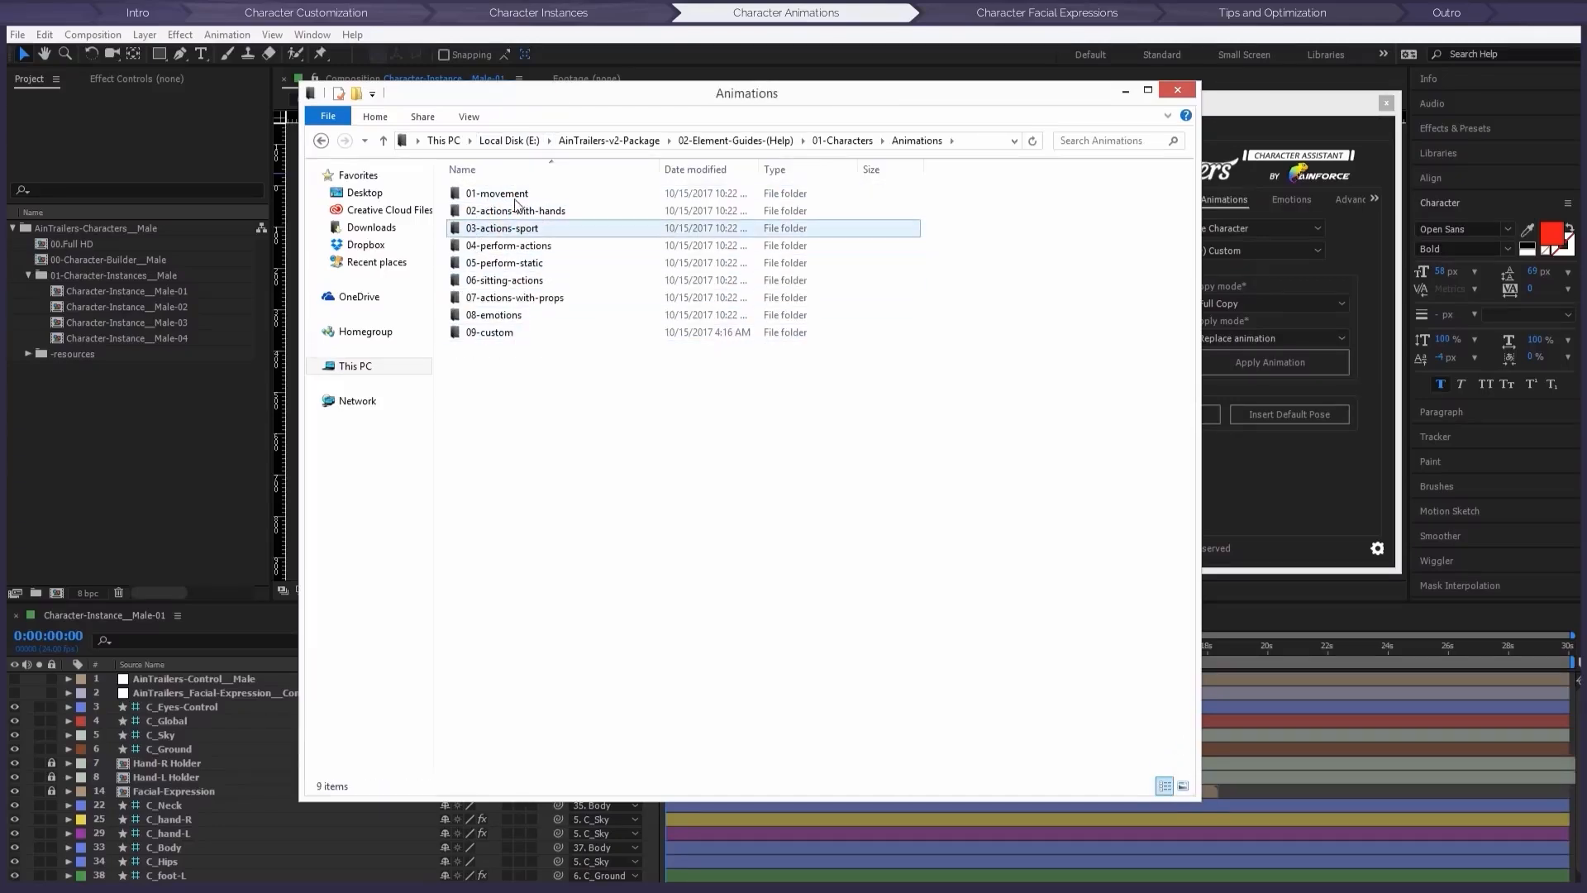
{"action": "double_click", "coordinate": [495, 194]}
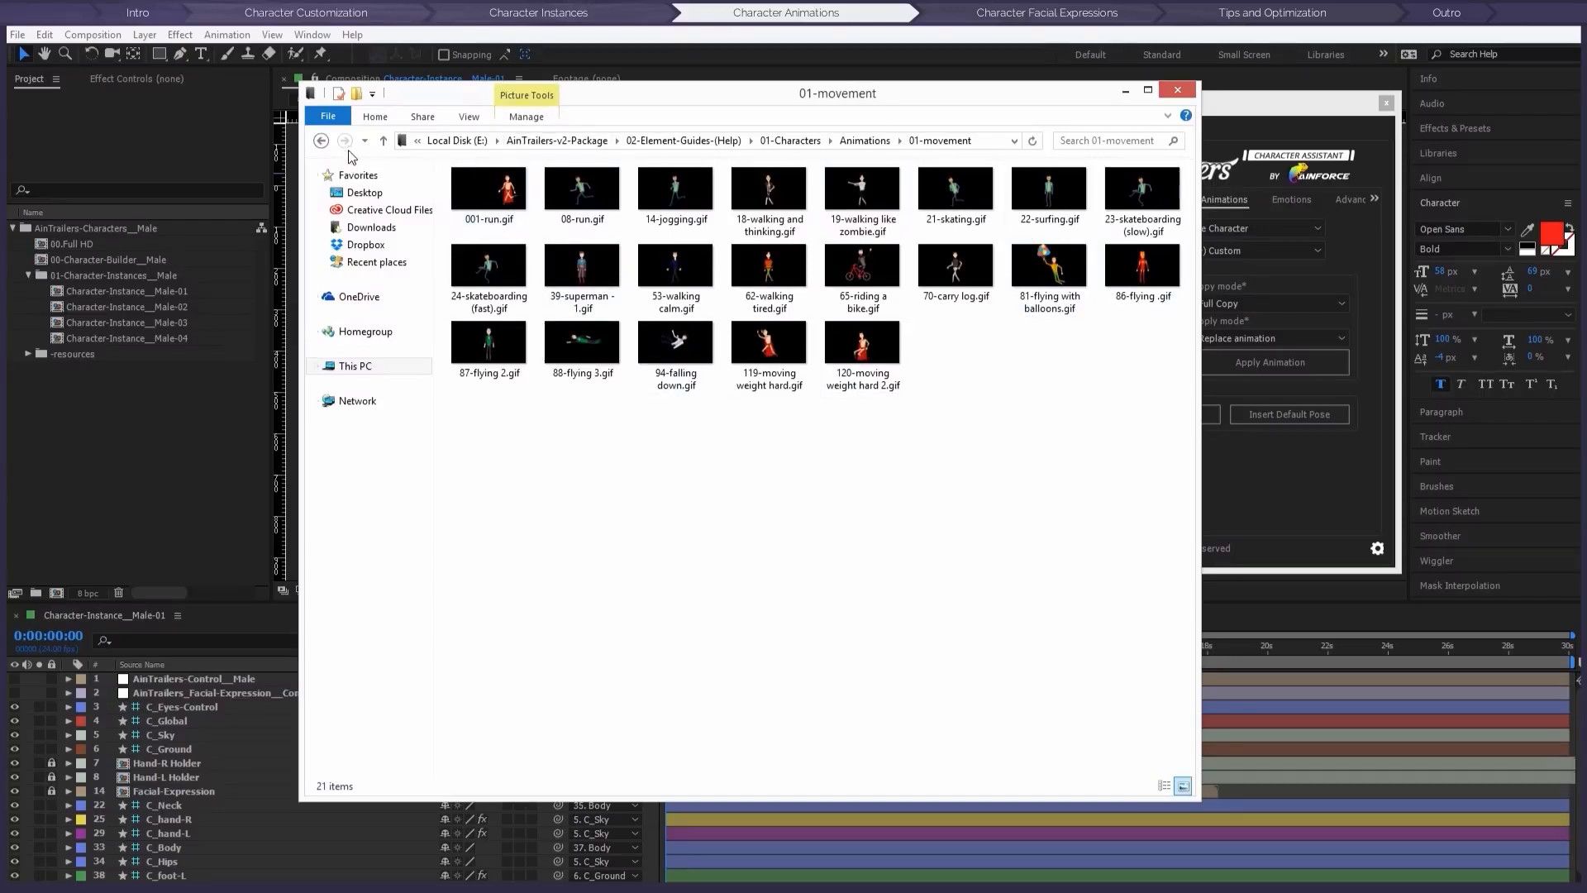
Step: Switch back to After Effects and apply the Movement preset 01 - Vertical Jump to the male character with Full Copy and Replace animation
{"action": "left_click", "coordinate": [796, 94]}
{"action": "left_click_drag", "start_coordinate": [795, 95], "coordinate": [0, 331]}
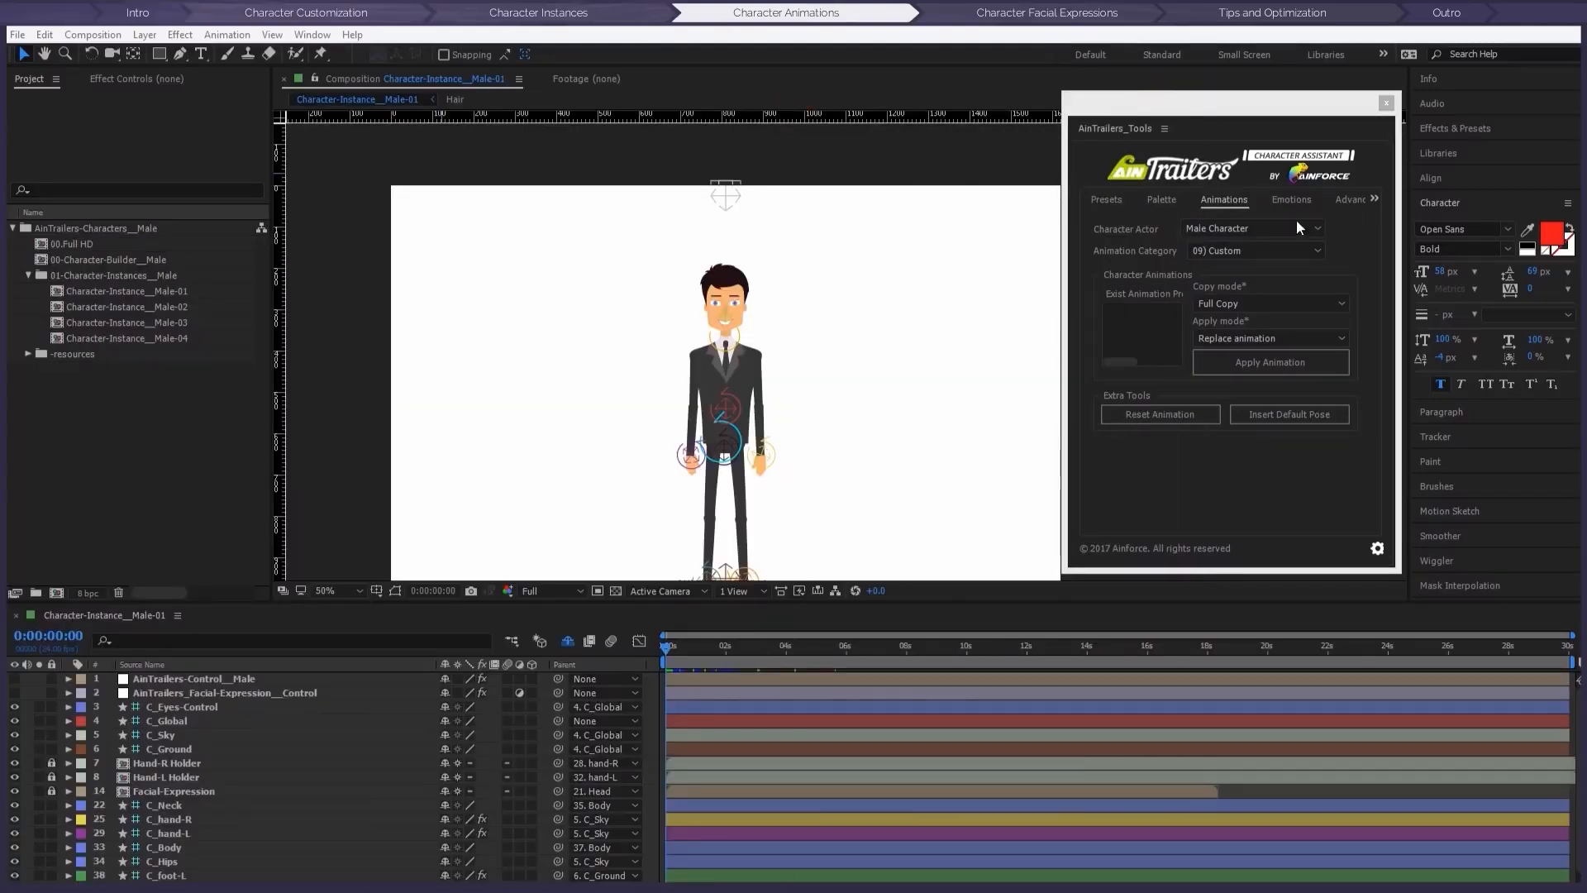
{"action": "left_click", "coordinate": [1246, 250]}
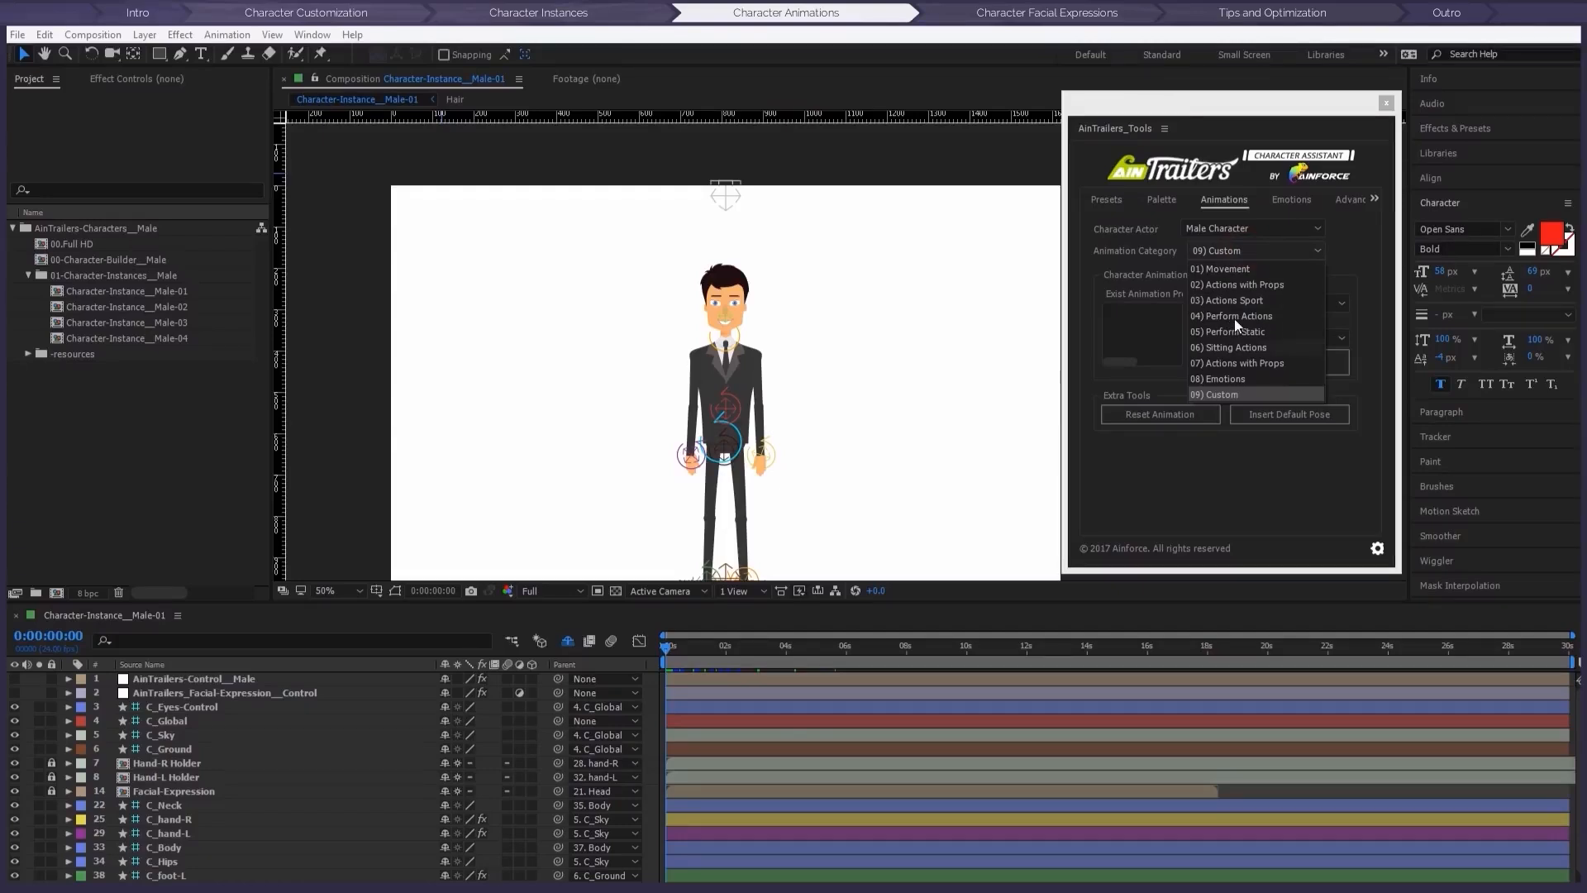
{"action": "left_click", "coordinate": [1227, 271]}
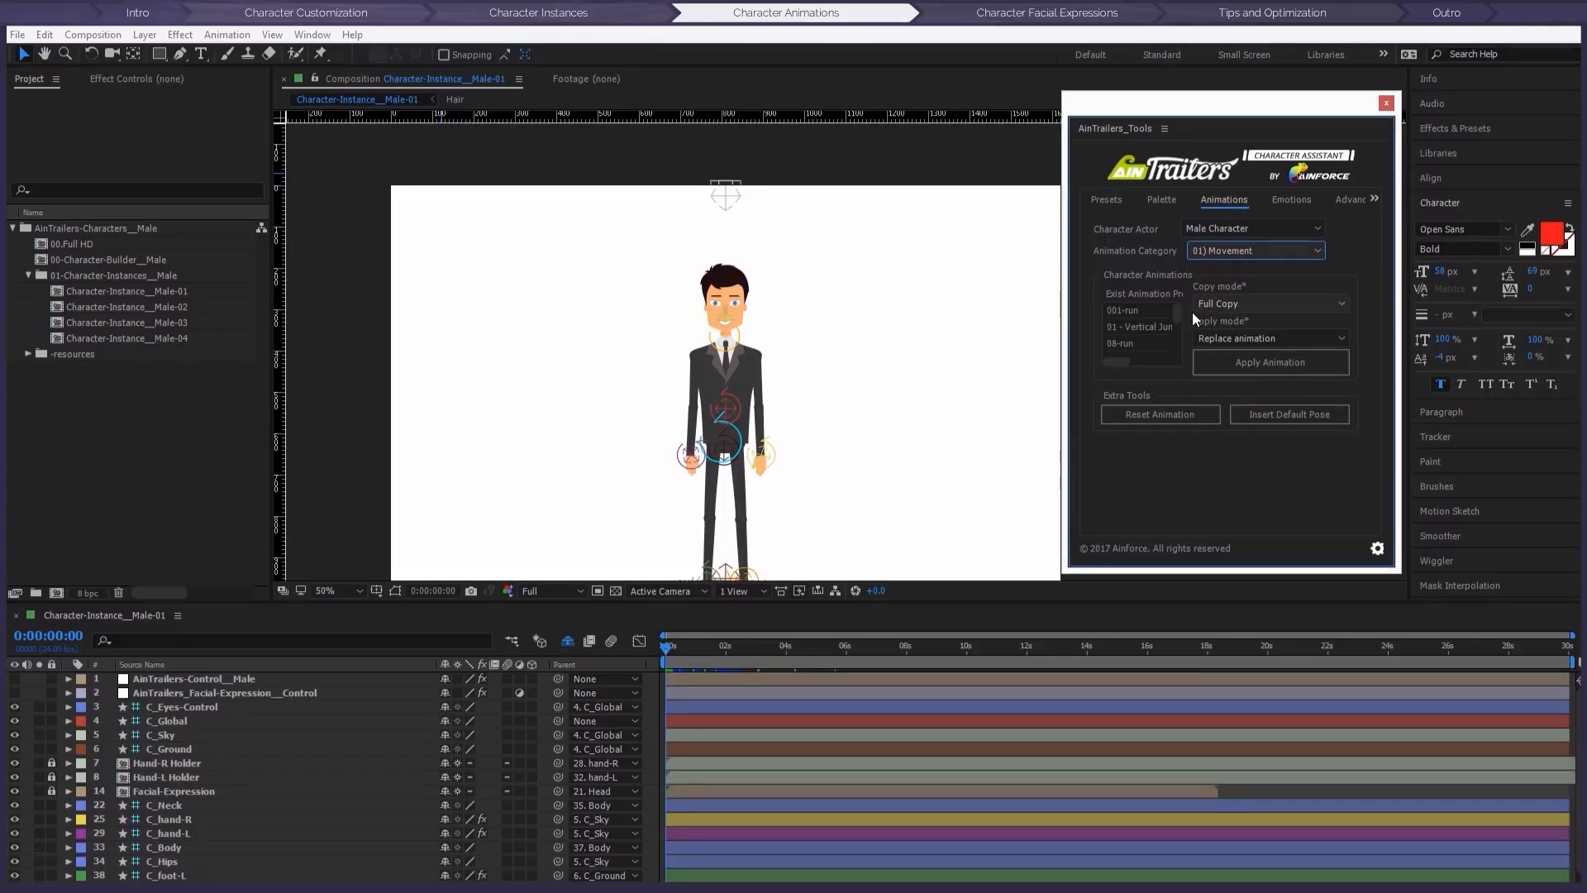
{"action": "left_click", "coordinate": [1217, 303]}
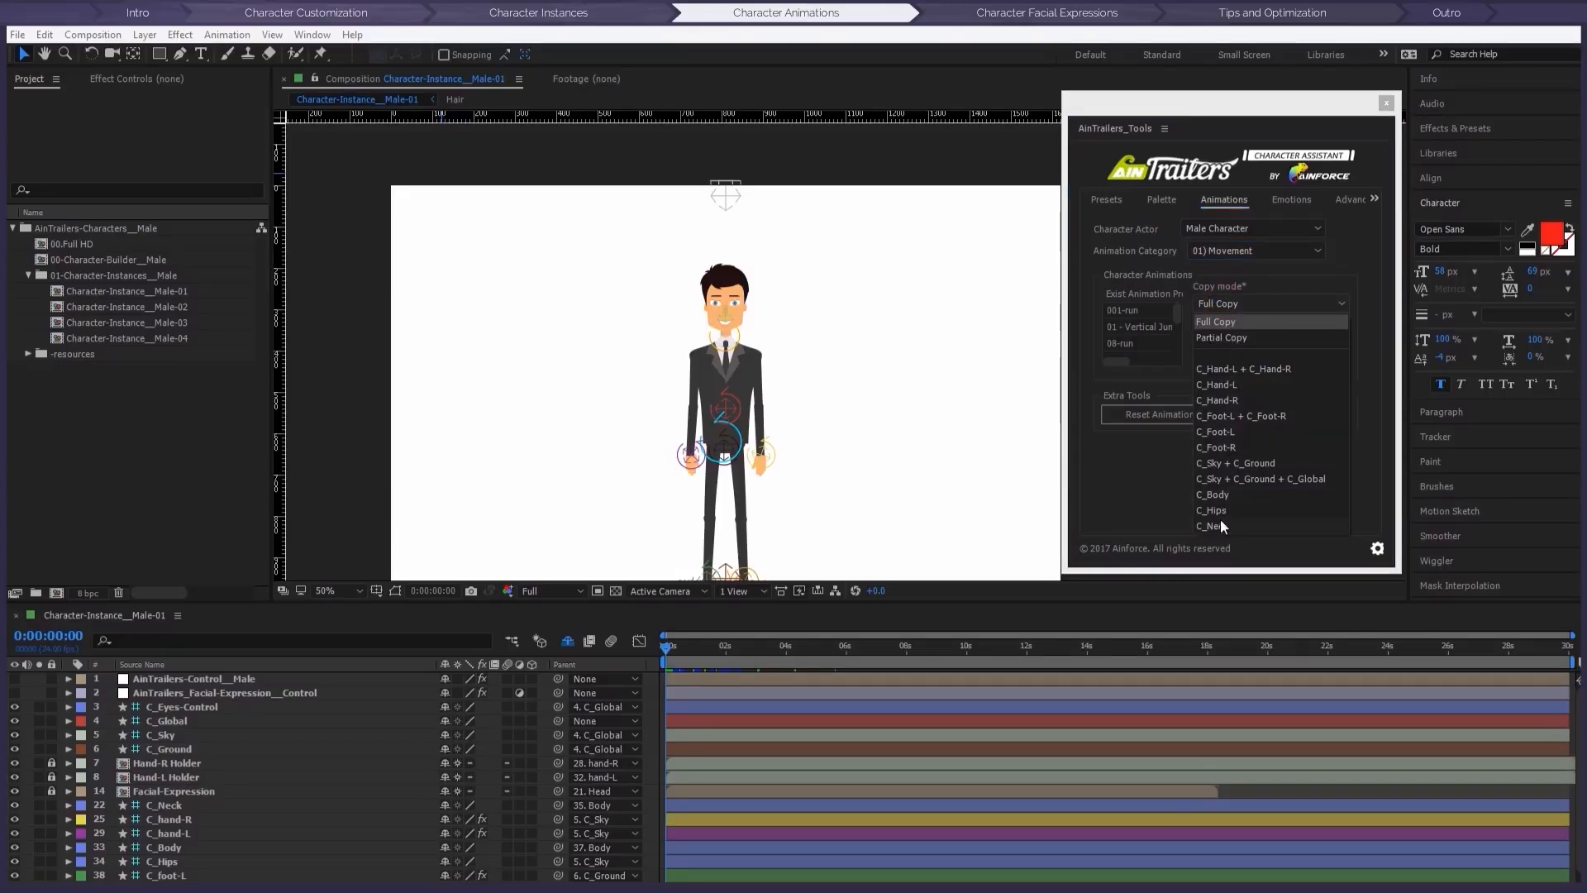
{"action": "left_click", "coordinate": [1218, 321]}
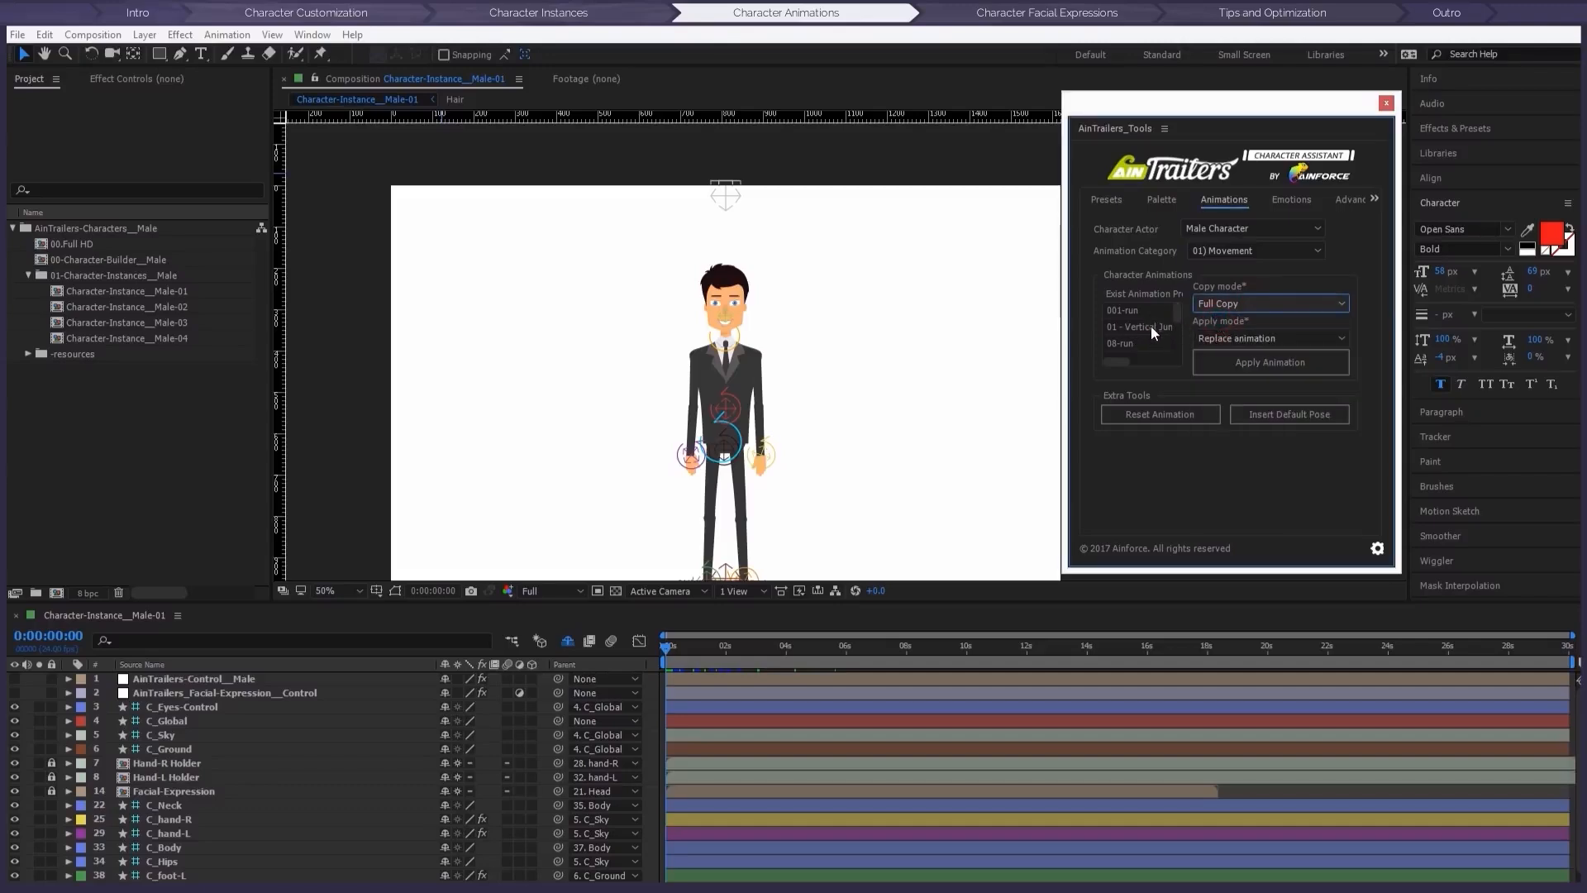
{"action": "left_click", "coordinate": [1151, 325]}
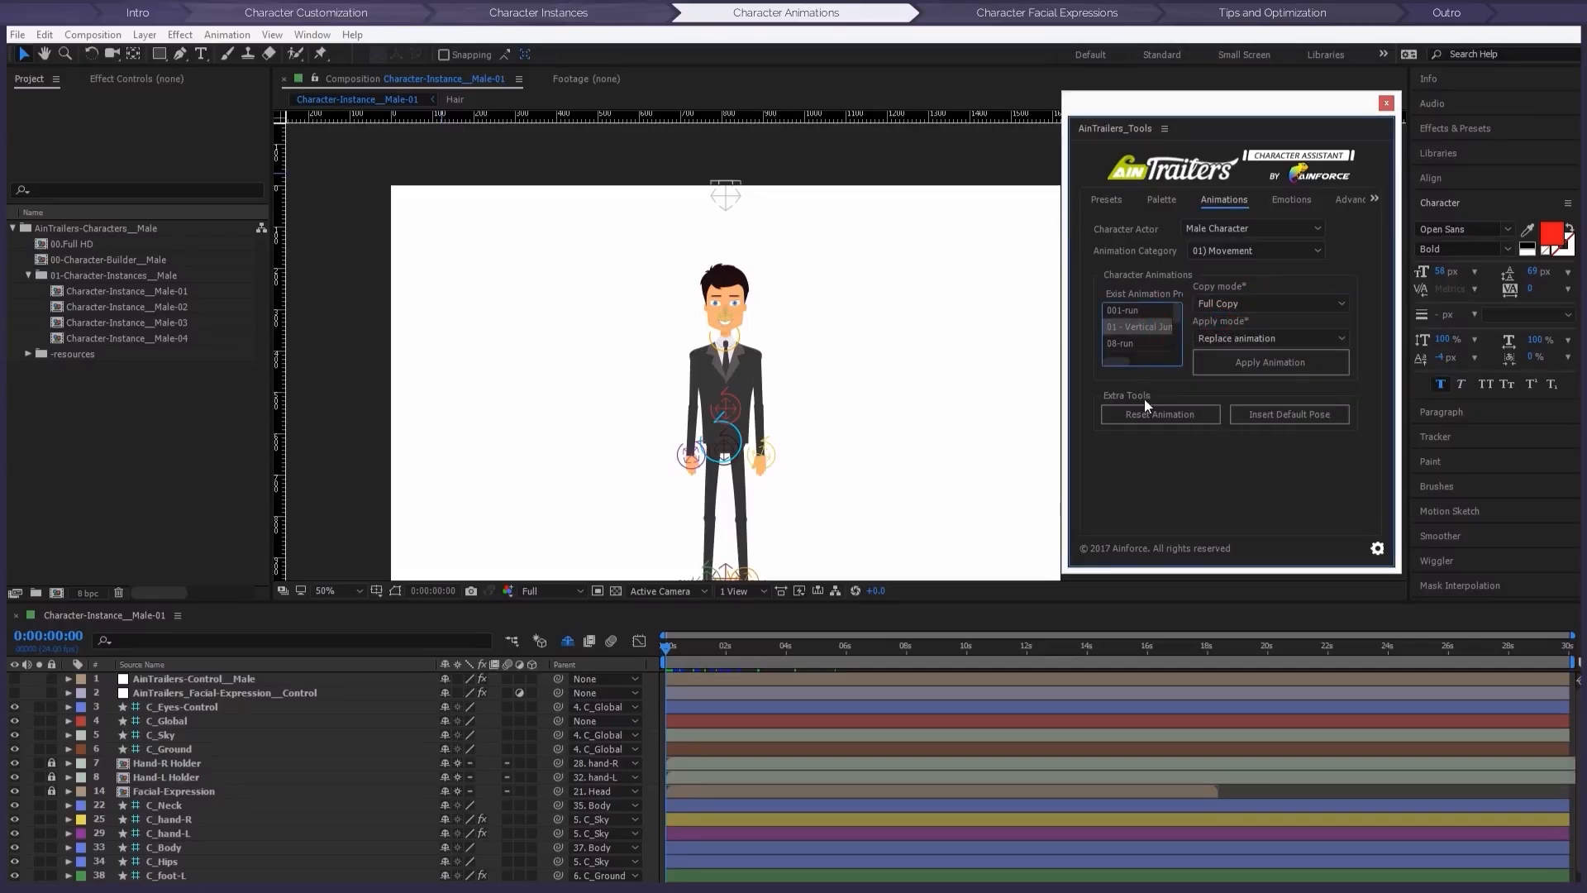
{"action": "left_click", "coordinate": [1243, 367]}
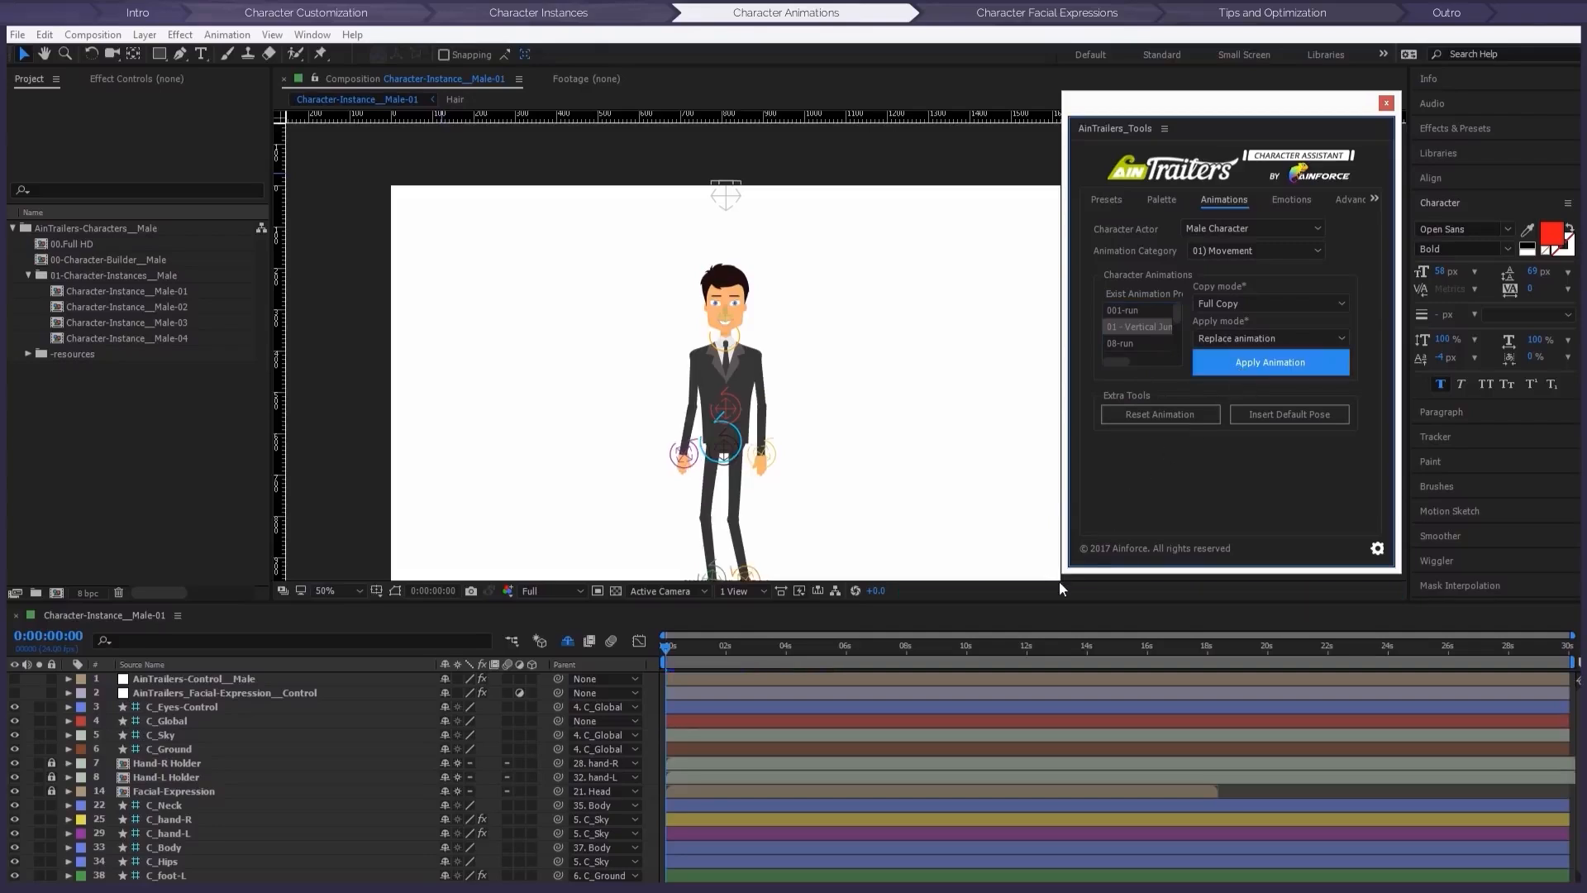
Step: End the work area at 0:00:02:01 and preview the vertical jump animation
{"action": "left_click_drag", "start_coordinate": [702, 645], "coordinate": [733, 650]}
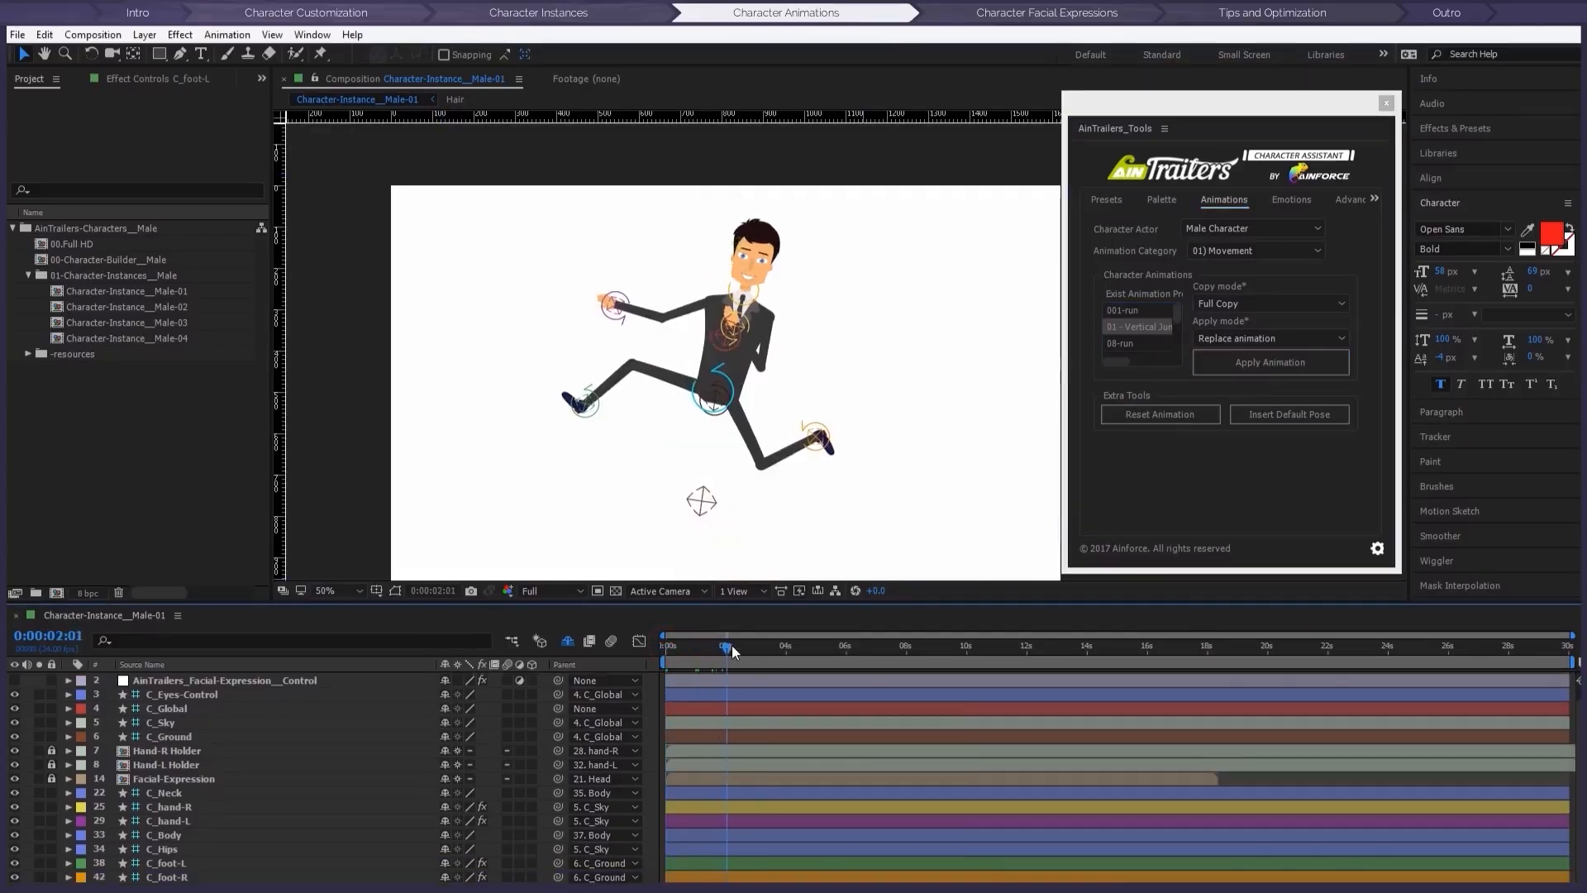
{"action": "key", "text": "n"}
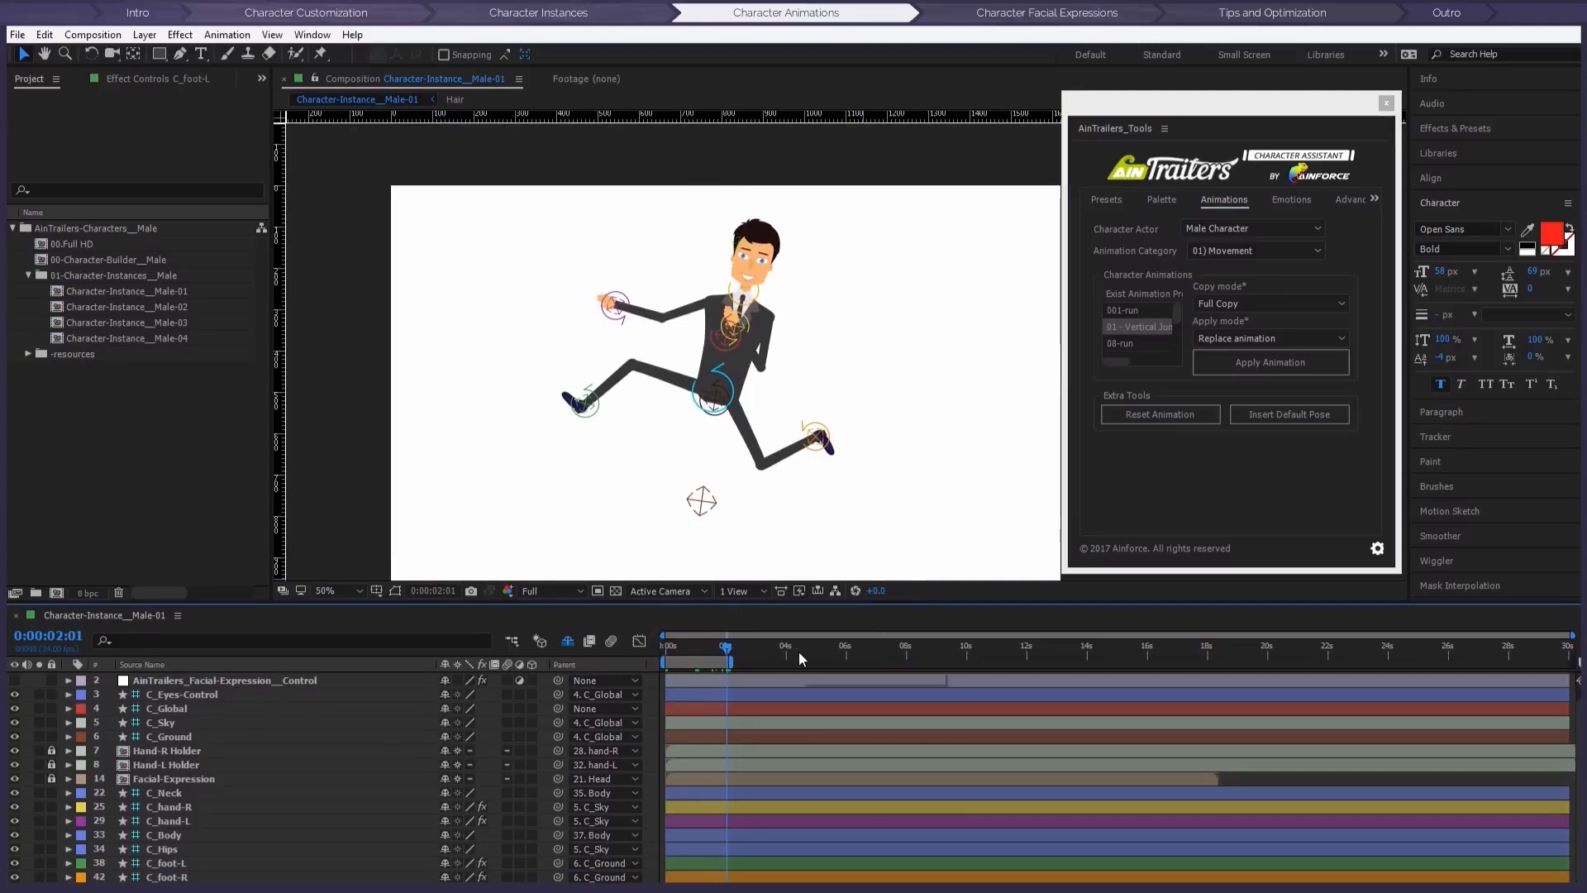
{"action": "key", "text": "space"}
{"action": "left_click", "coordinate": [727, 653]}
{"action": "mouse_move", "coordinate": [702, 648]}
{"action": "left_mouse_down"}
{"action": "mouse_move", "coordinate": [672, 651]}
{"action": "mouse_move", "coordinate": [708, 651]}
{"action": "left_mouse_up"}
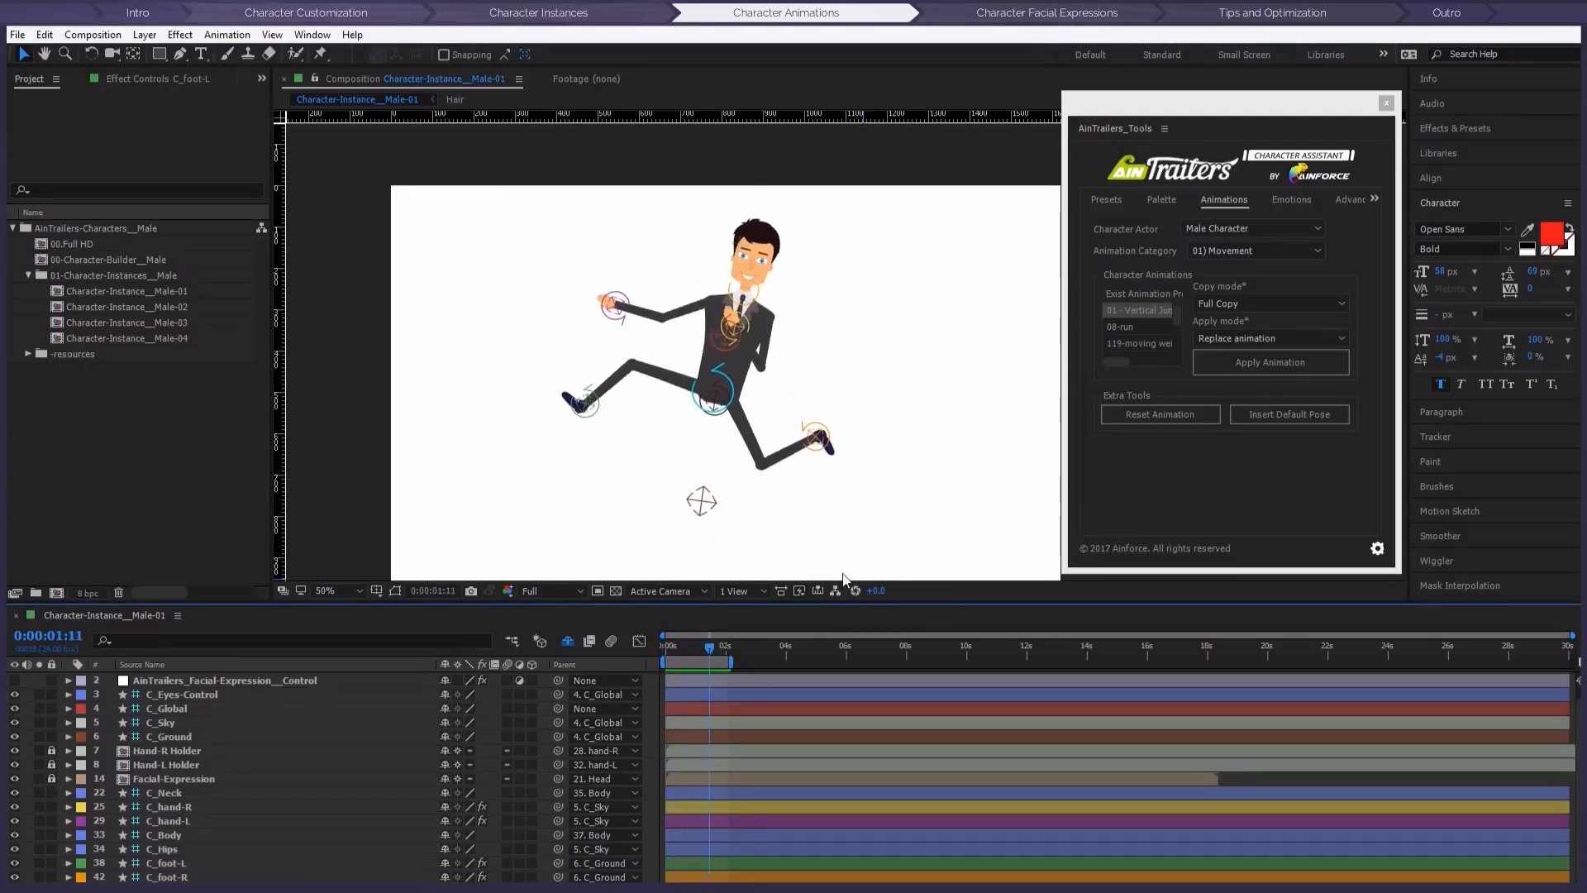
{"action": "left_click", "coordinate": [714, 649]}
Step: Replace the jump from 0:00:00:00 with the 53-walking calm Movement preset and scrub through the walk
{"action": "left_click_drag", "start_coordinate": [1176, 316], "coordinate": [1179, 351]}
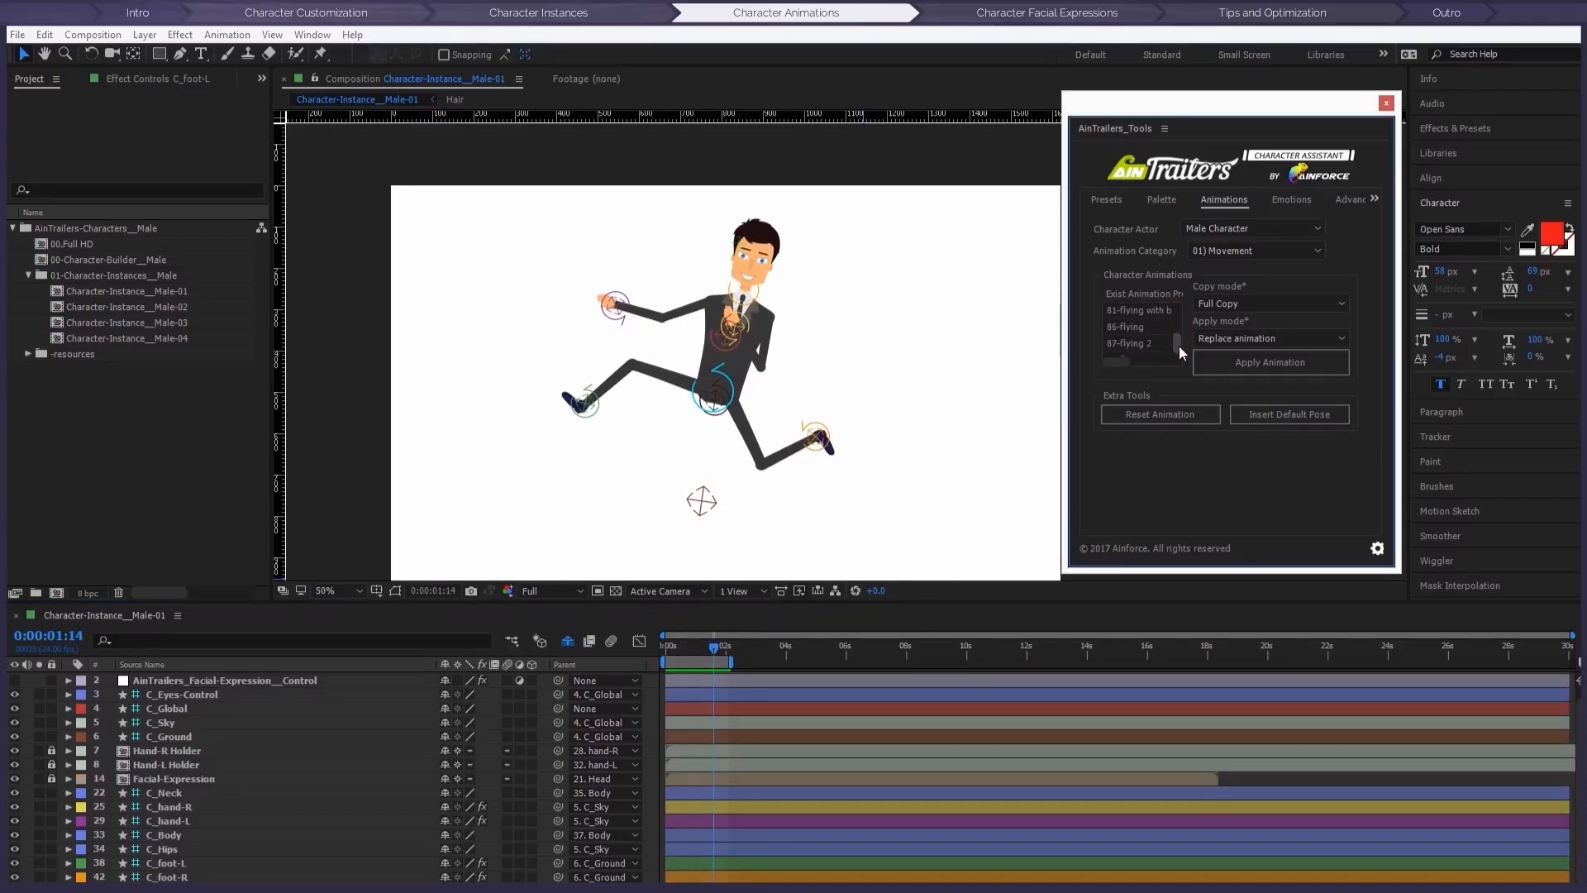
{"action": "left_click", "coordinate": [1277, 245]}
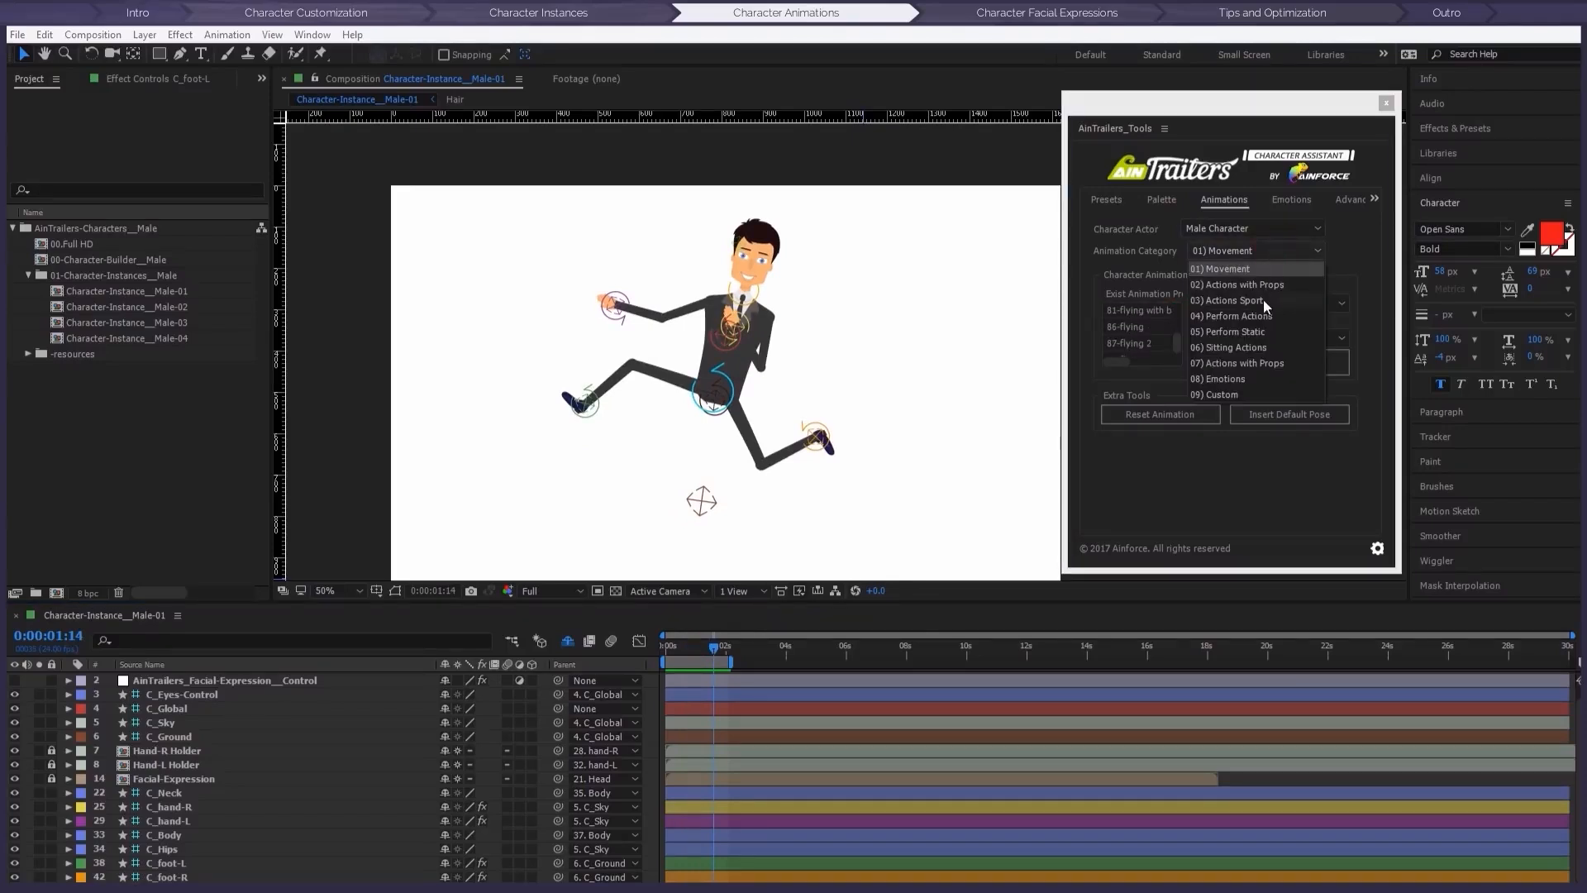
{"action": "left_click_drag", "start_coordinate": [714, 648], "coordinate": [666, 649]}
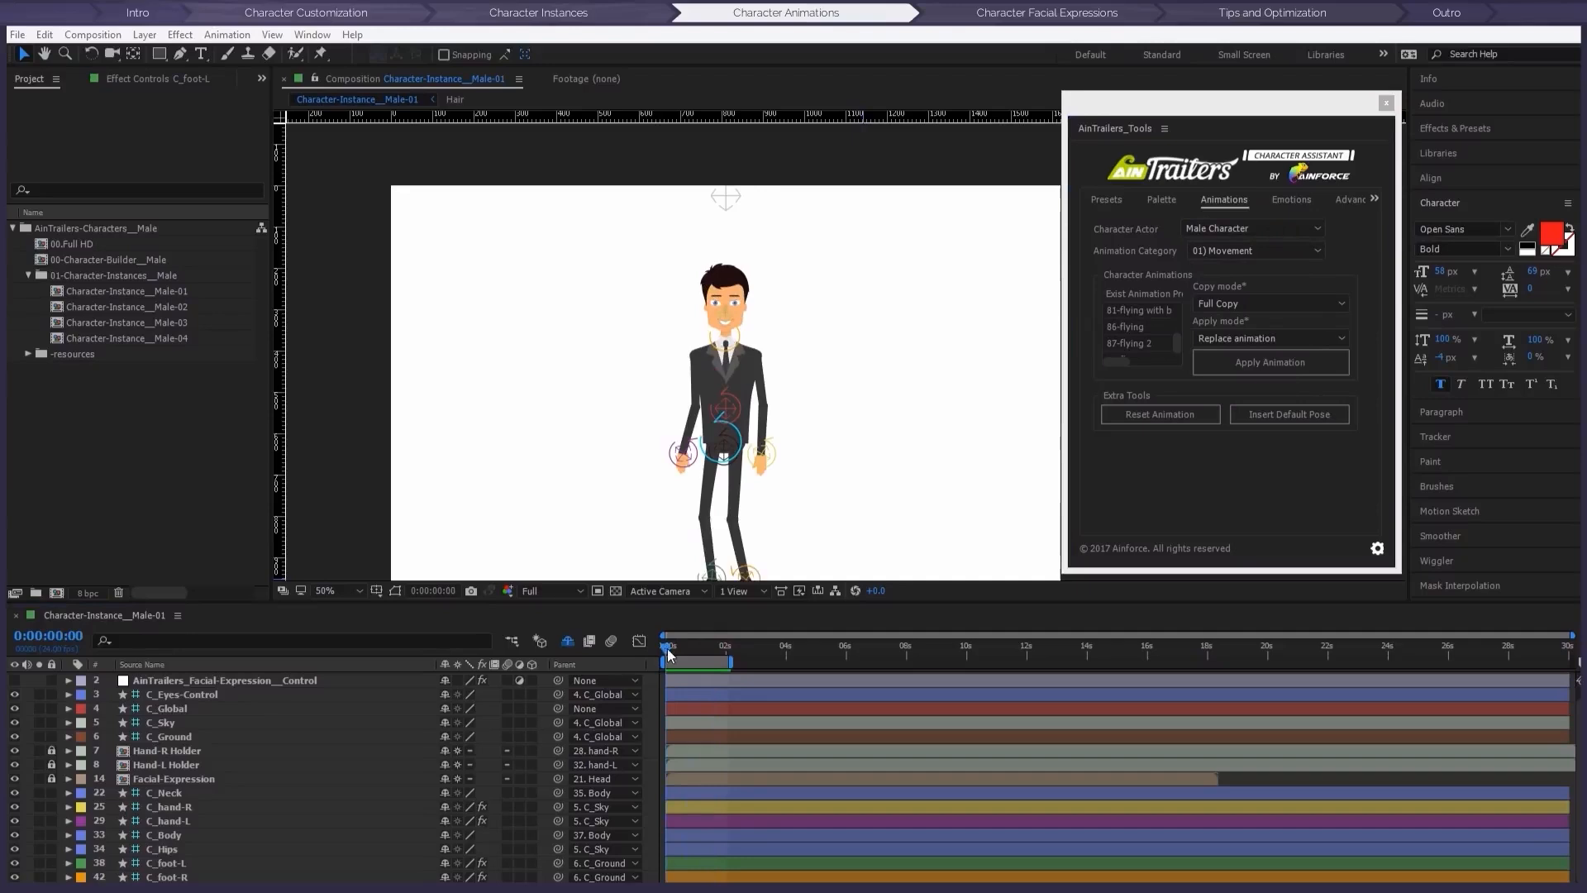
{"action": "left_click_drag", "start_coordinate": [1177, 341], "coordinate": [1180, 335]}
{"action": "left_click", "coordinate": [1156, 312]}
{"action": "left_click", "coordinate": [1237, 364]}
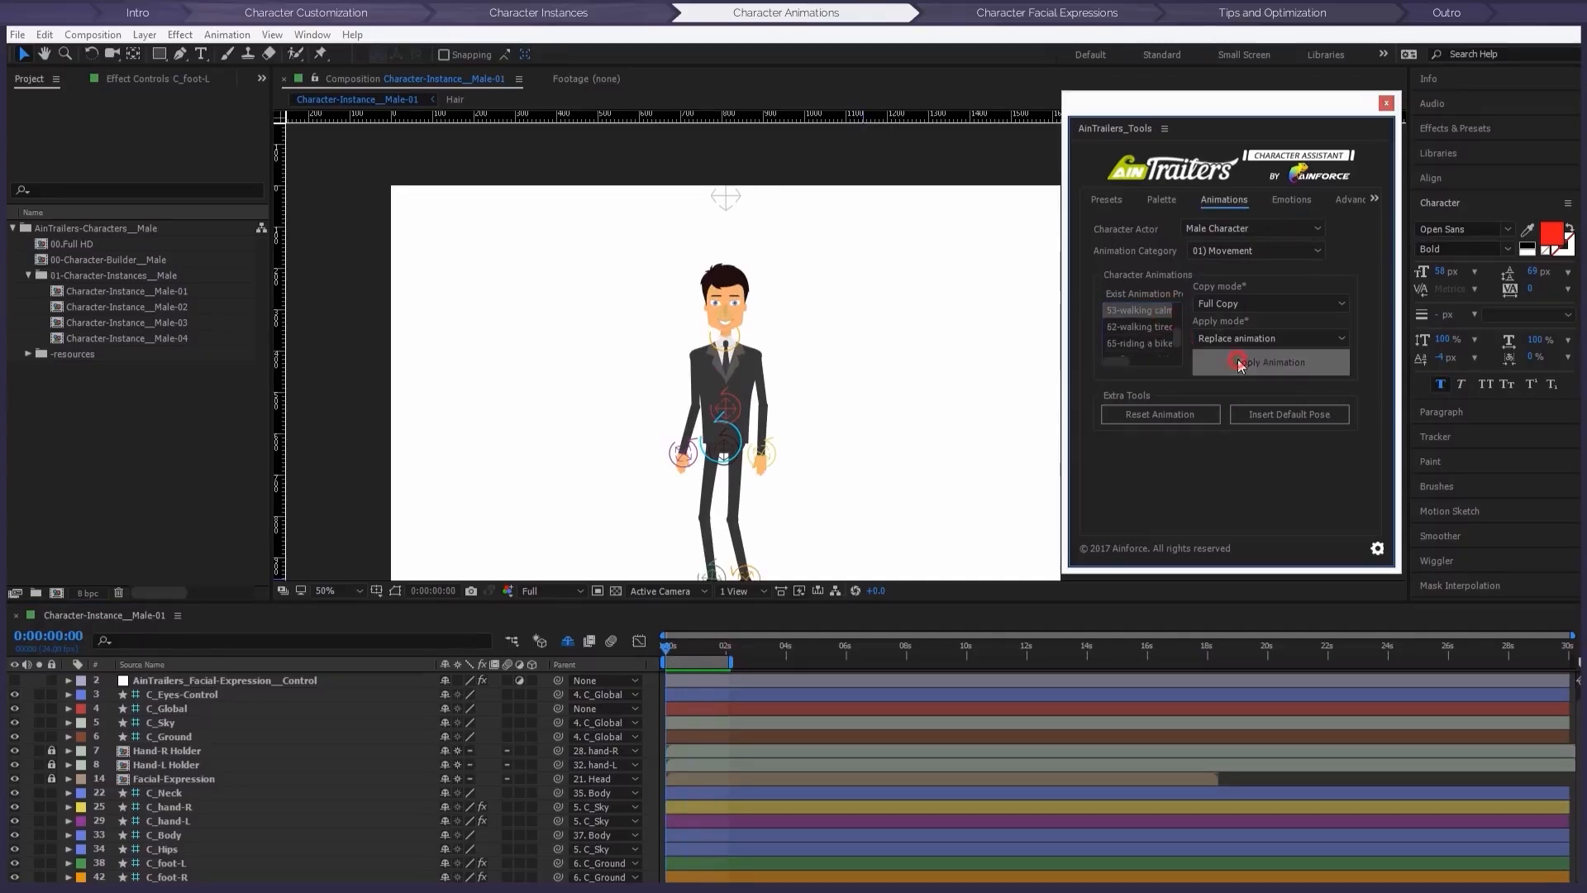
{"action": "left_click_drag", "start_coordinate": [725, 650], "coordinate": [786, 653]}
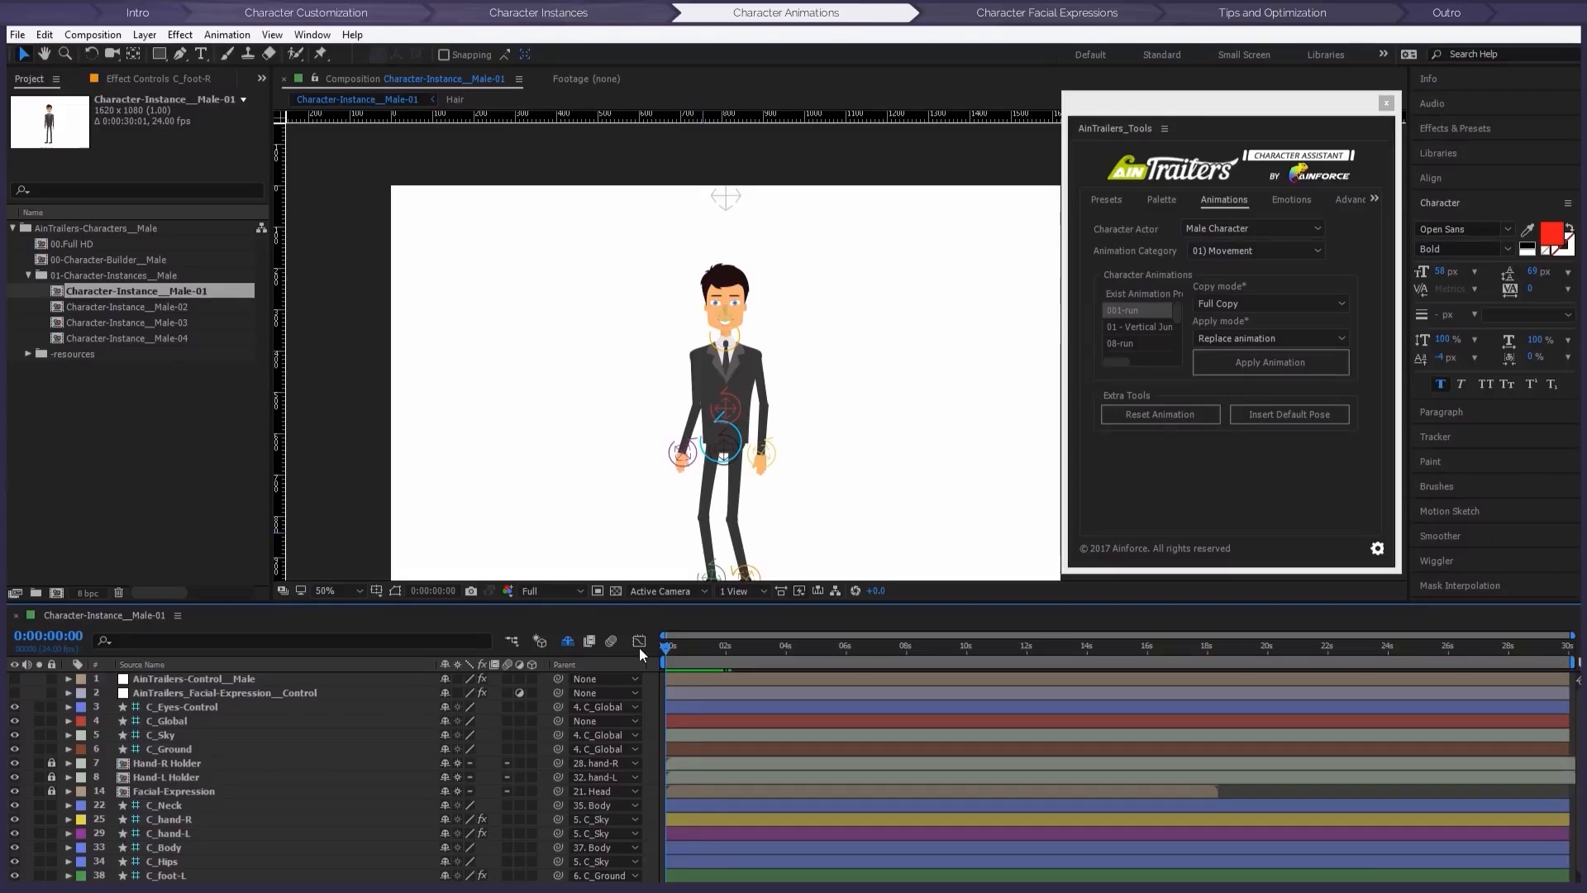
Step: Add the 53-walking calm preset at 0:00:01:16 with Full Copy and Combine animation so it follows the jump
{"action": "left_click_drag", "start_coordinate": [670, 648], "coordinate": [701, 651]}
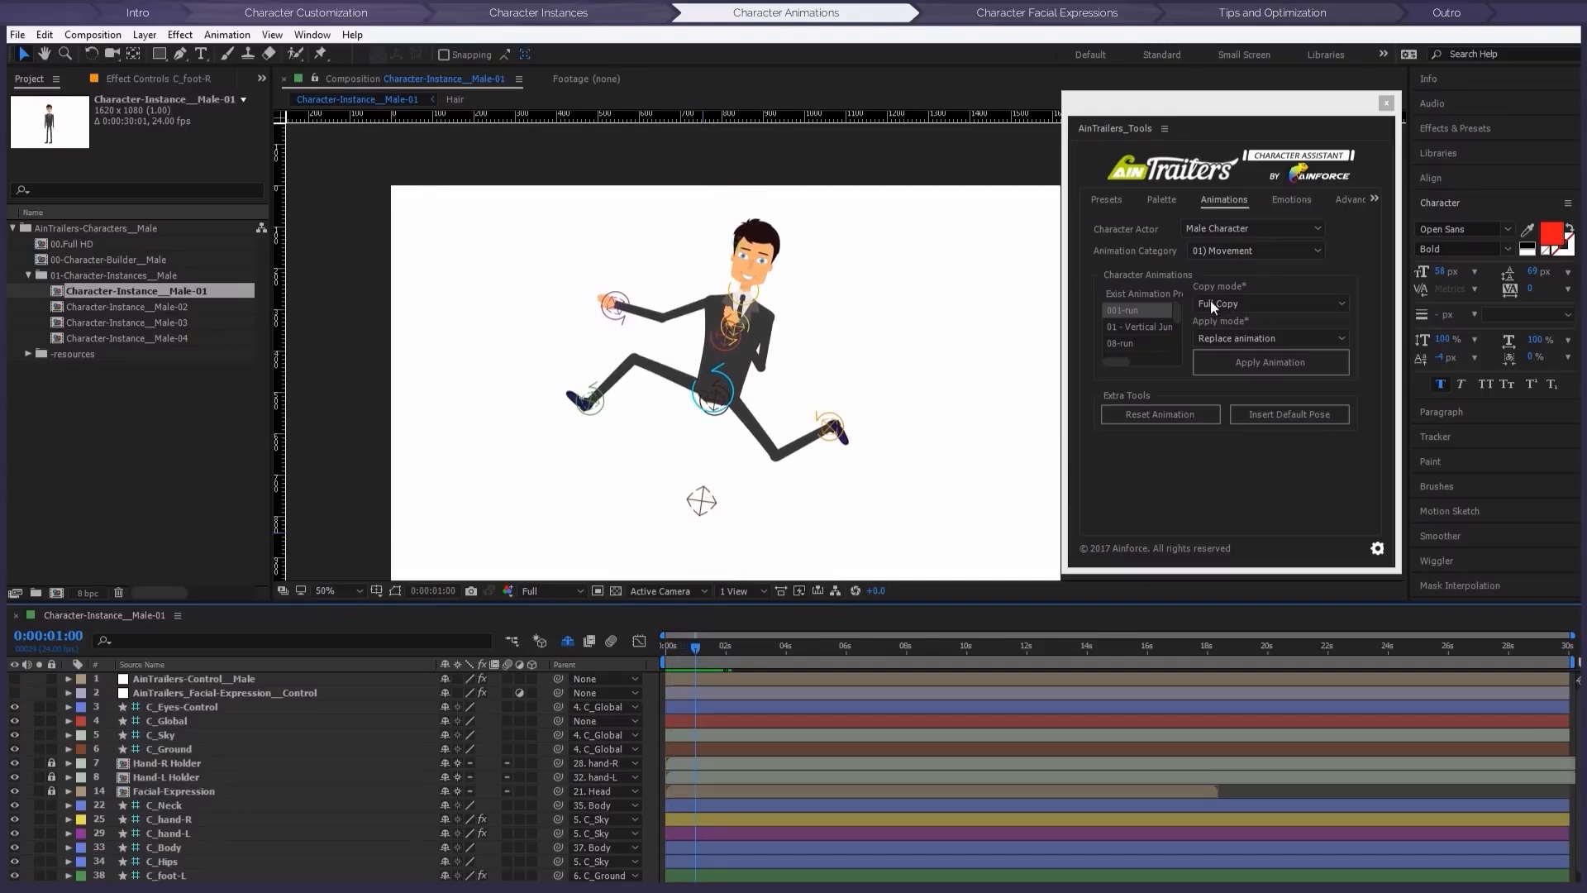
{"action": "left_click_drag", "start_coordinate": [1174, 320], "coordinate": [1175, 334]}
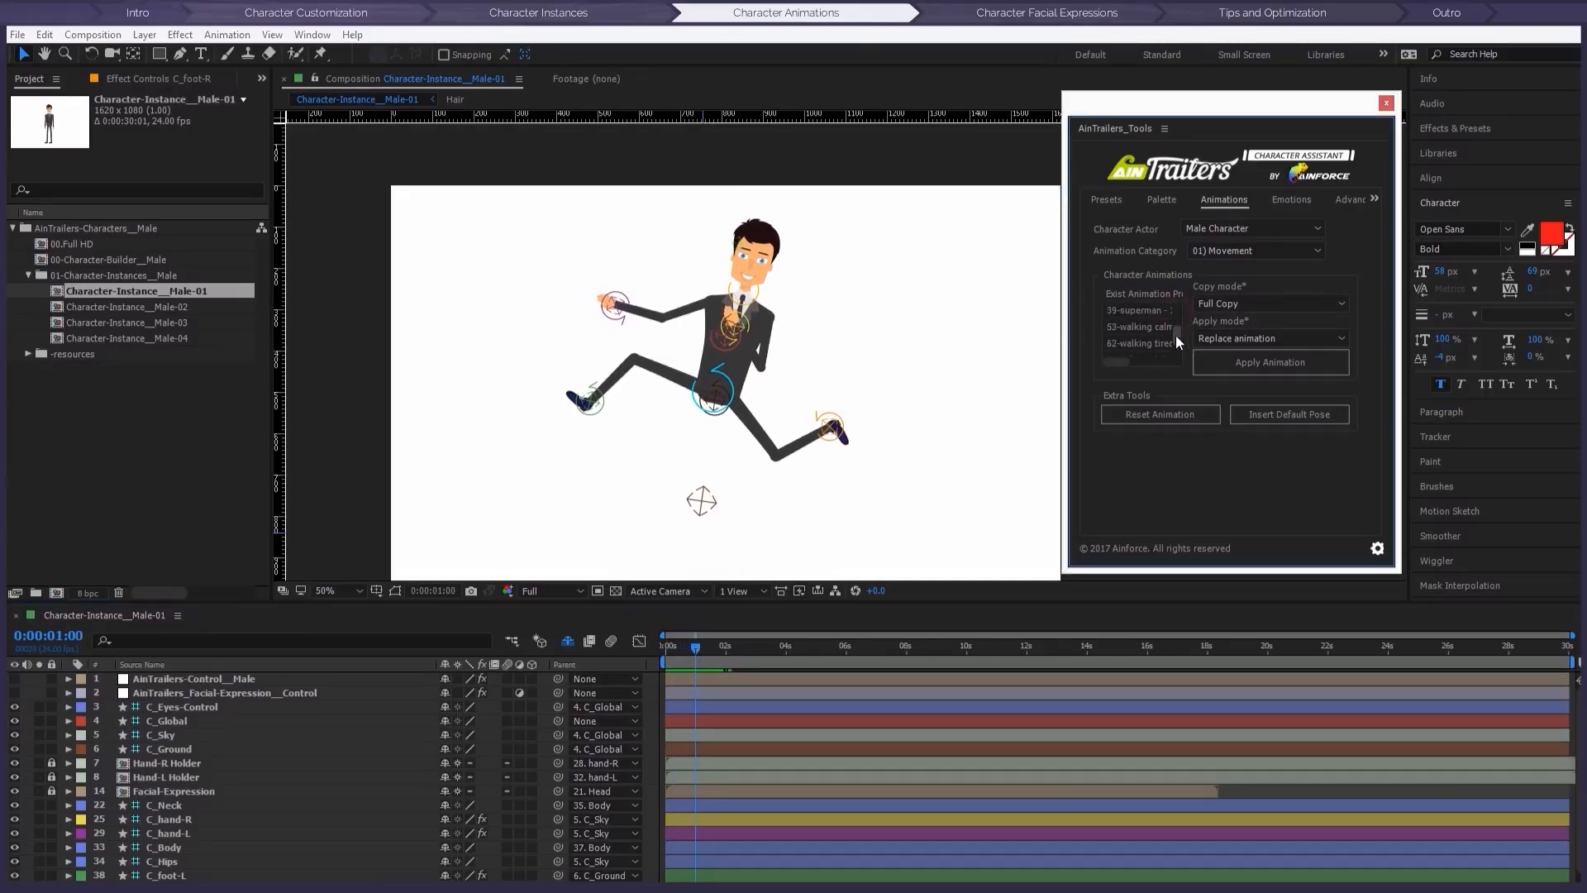
{"action": "left_click", "coordinate": [1139, 327]}
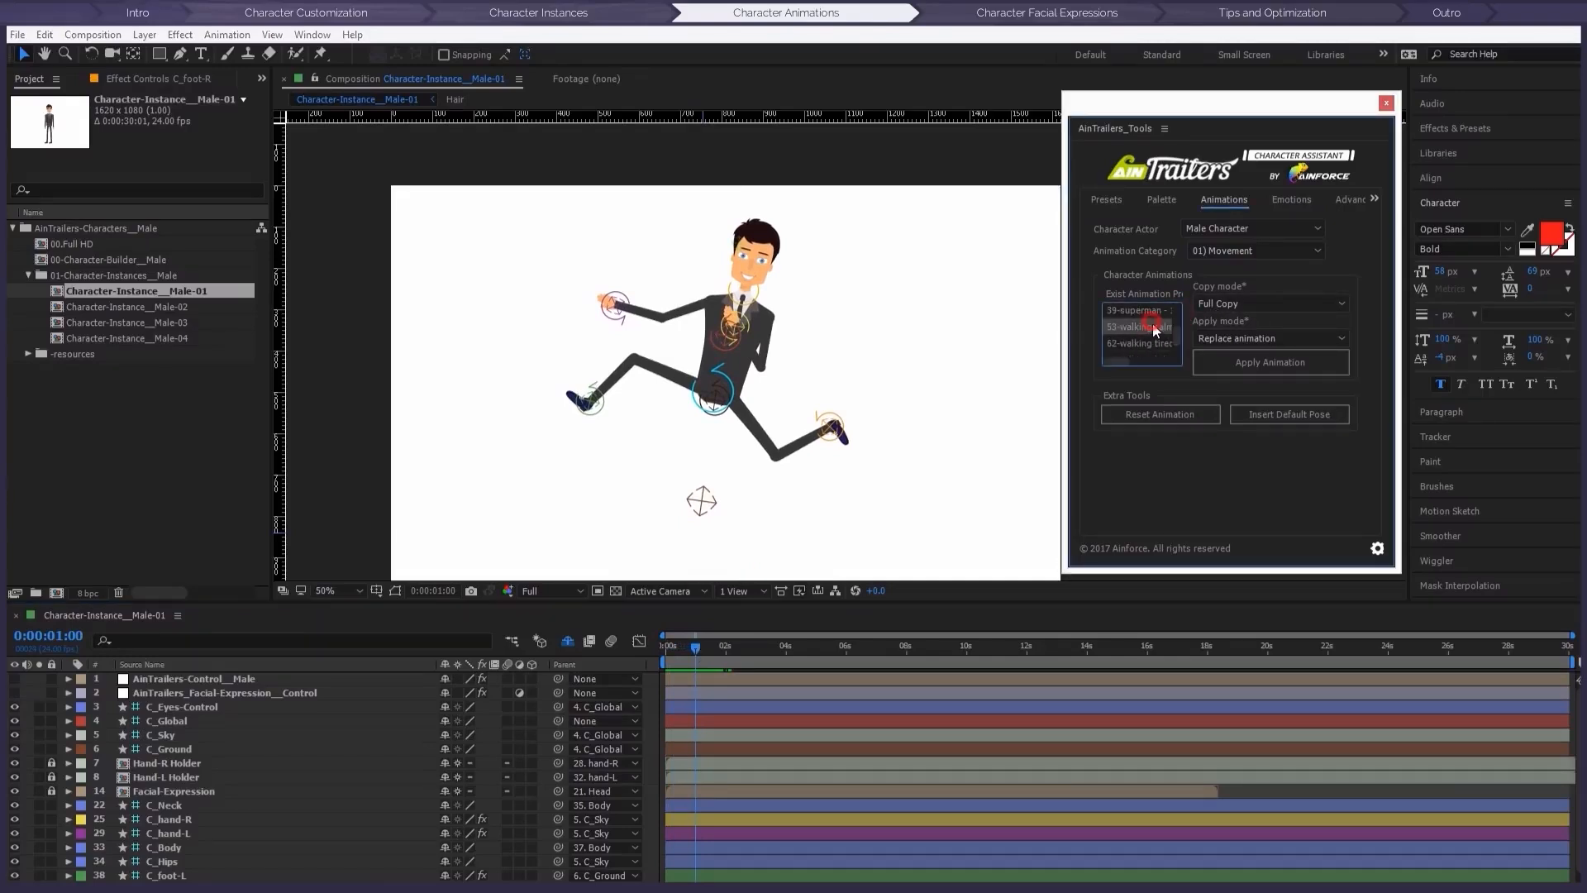
{"action": "left_click", "coordinate": [1255, 338]}
{"action": "left_click", "coordinate": [1245, 371]}
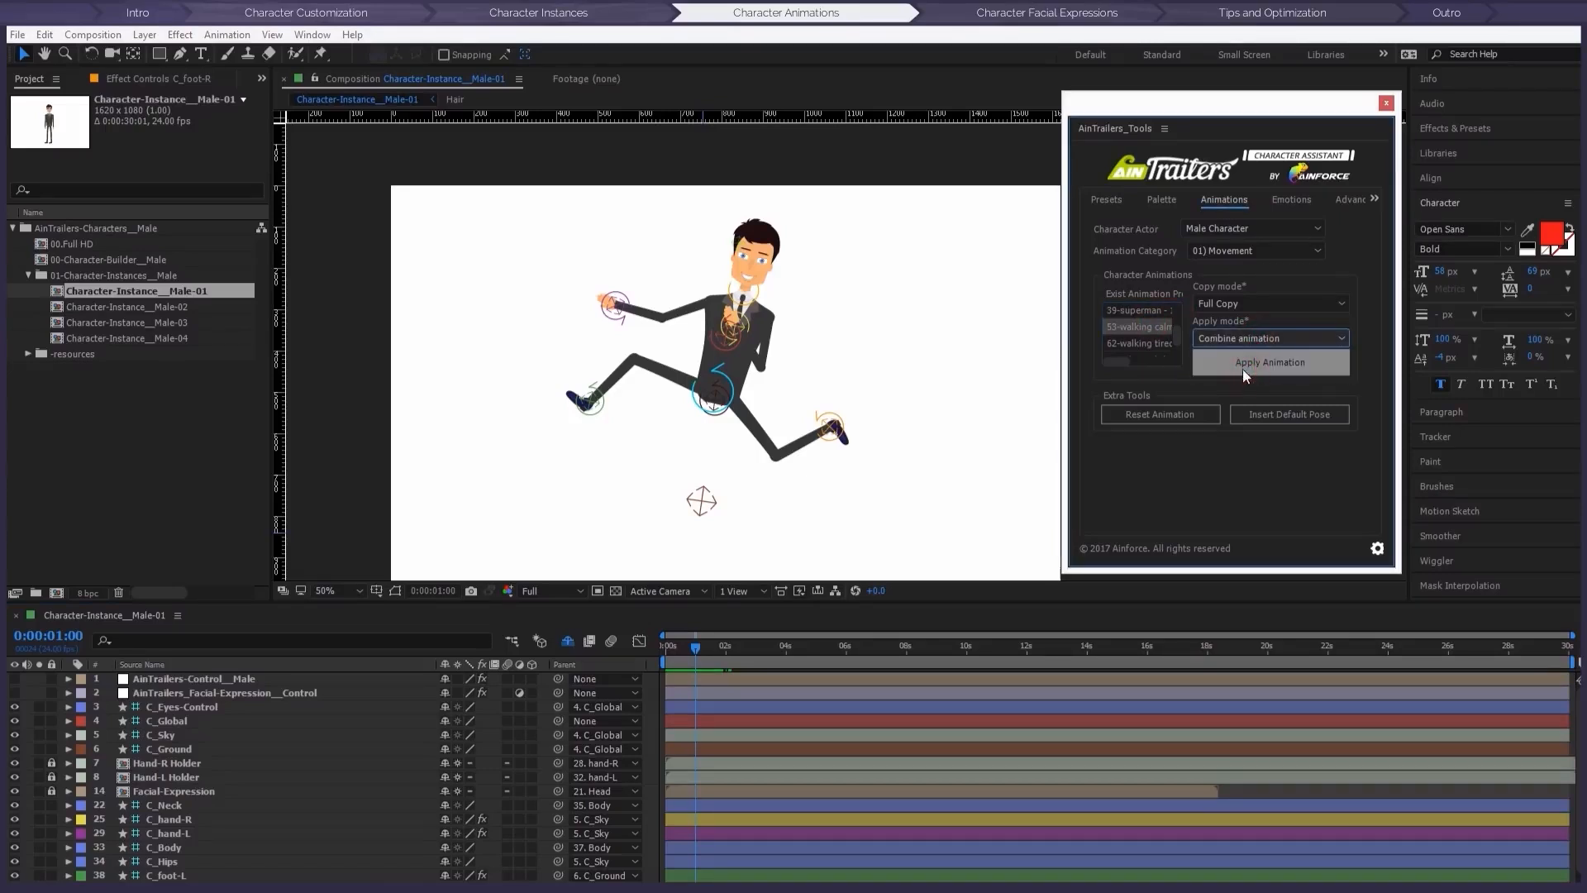
{"action": "left_click", "coordinate": [1243, 366]}
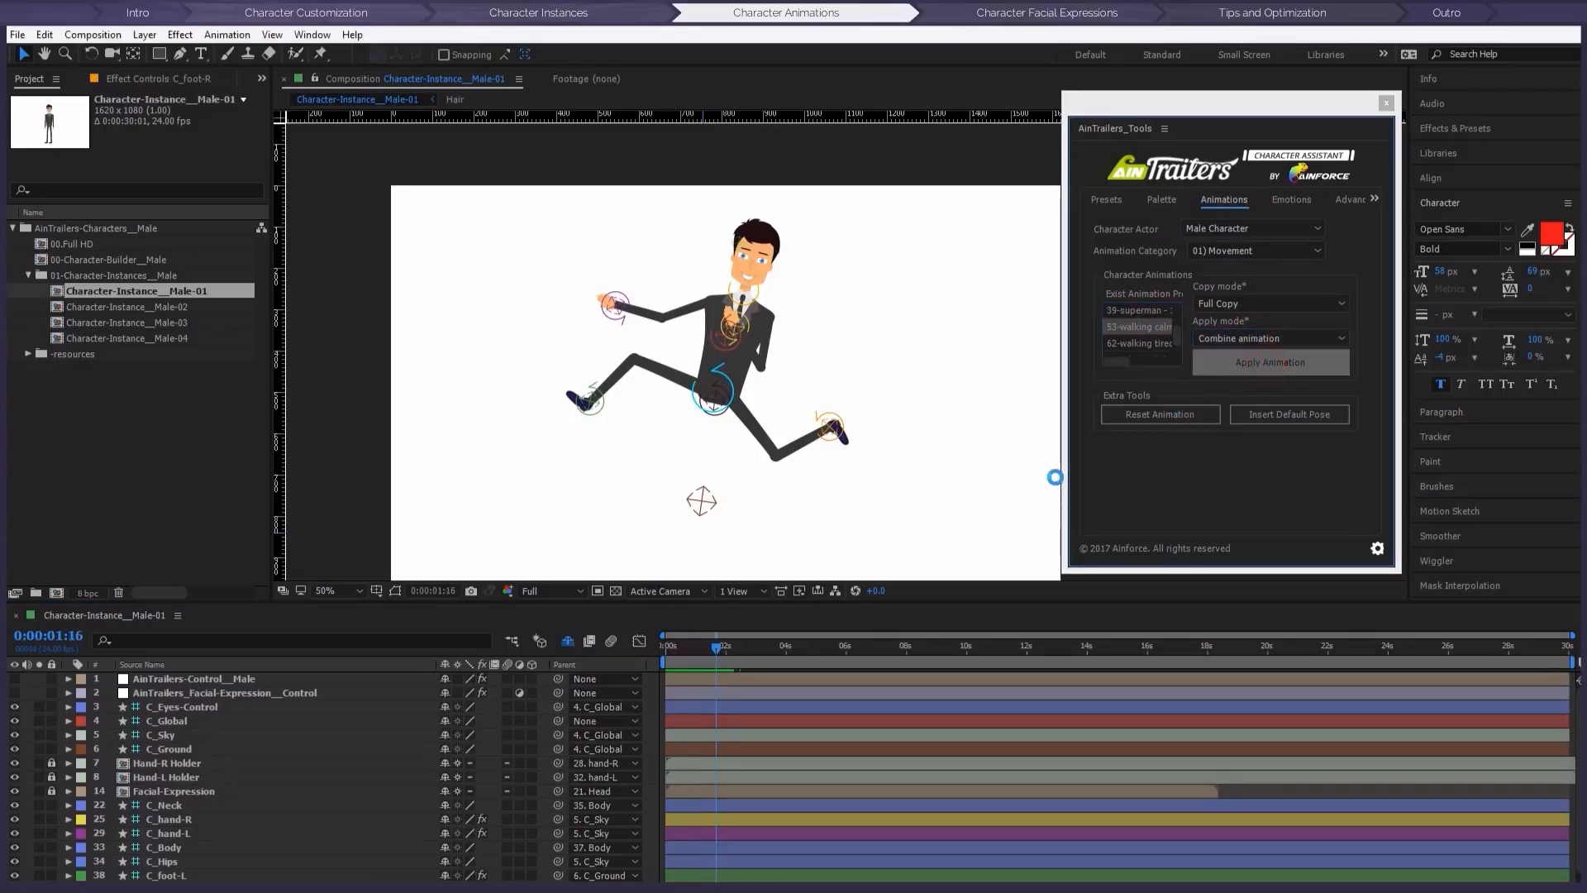
Step: Shorten the work area to about 3.5 seconds and preview the combined jump and walk from the start
{"action": "left_click", "coordinate": [771, 642]}
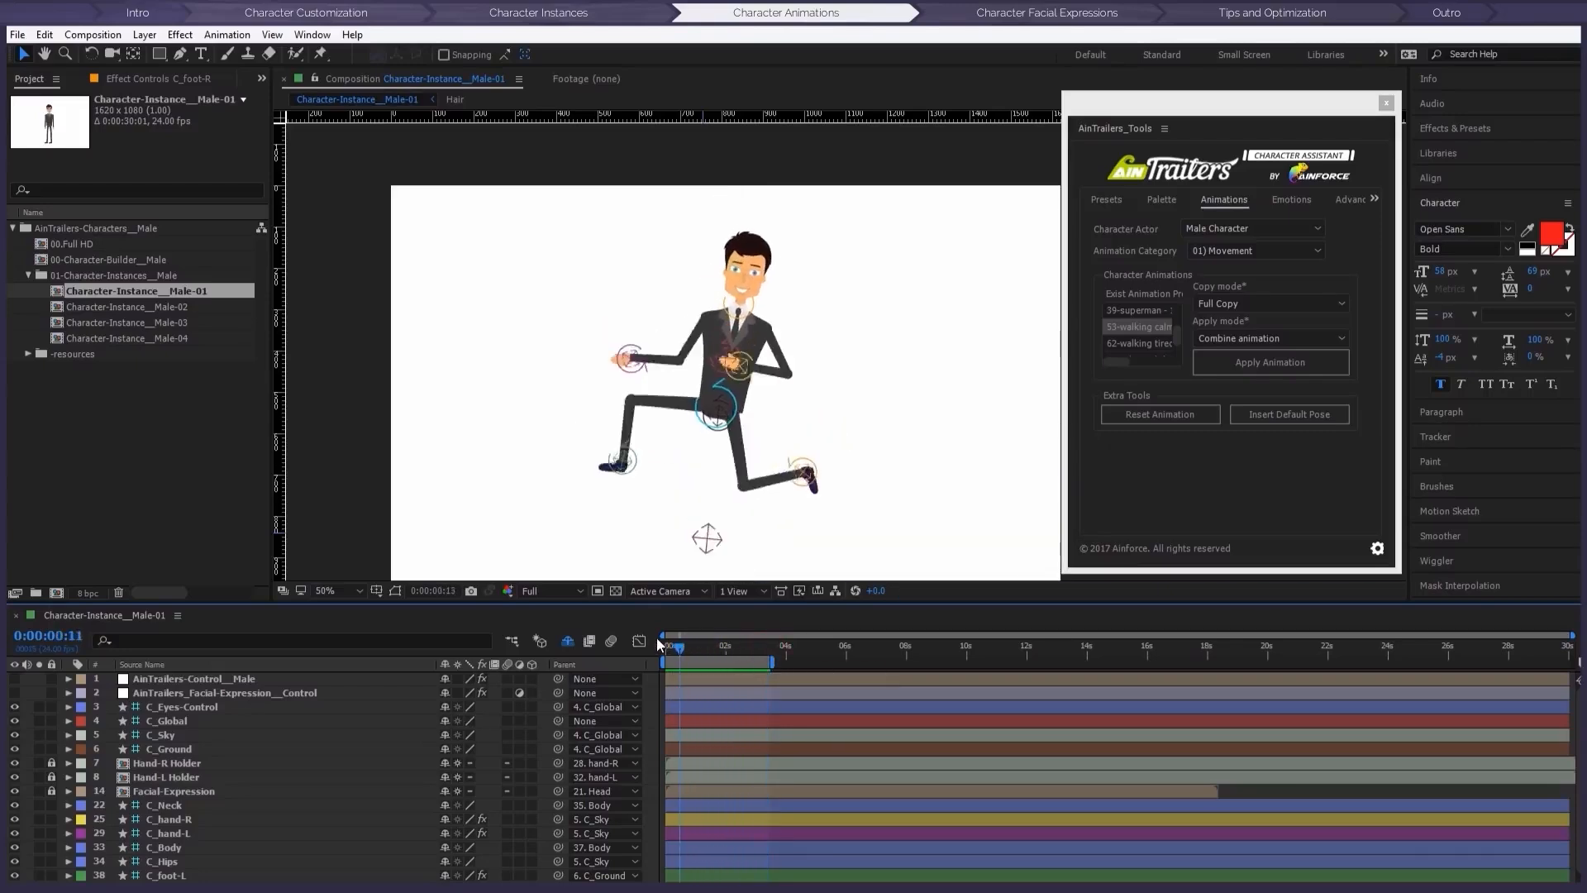
{"action": "left_click", "coordinate": [663, 644]}
{"action": "left_click_drag", "start_coordinate": [663, 645], "coordinate": [755, 651]}
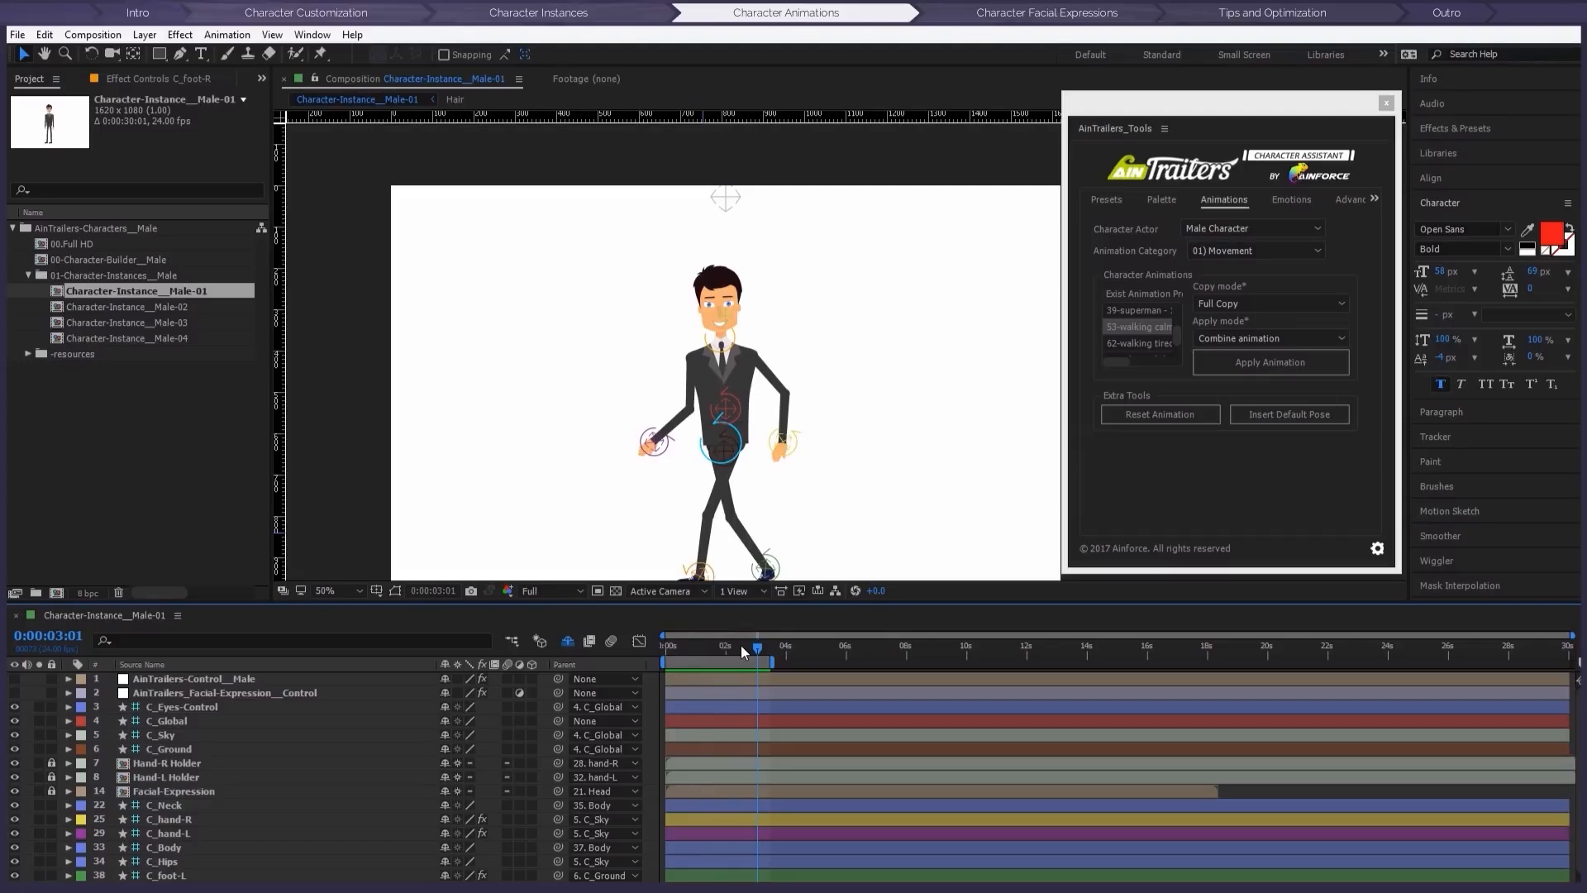
Step: Save the combined jump and walk as a custom character animation preset
{"action": "left_click", "coordinate": [1354, 200]}
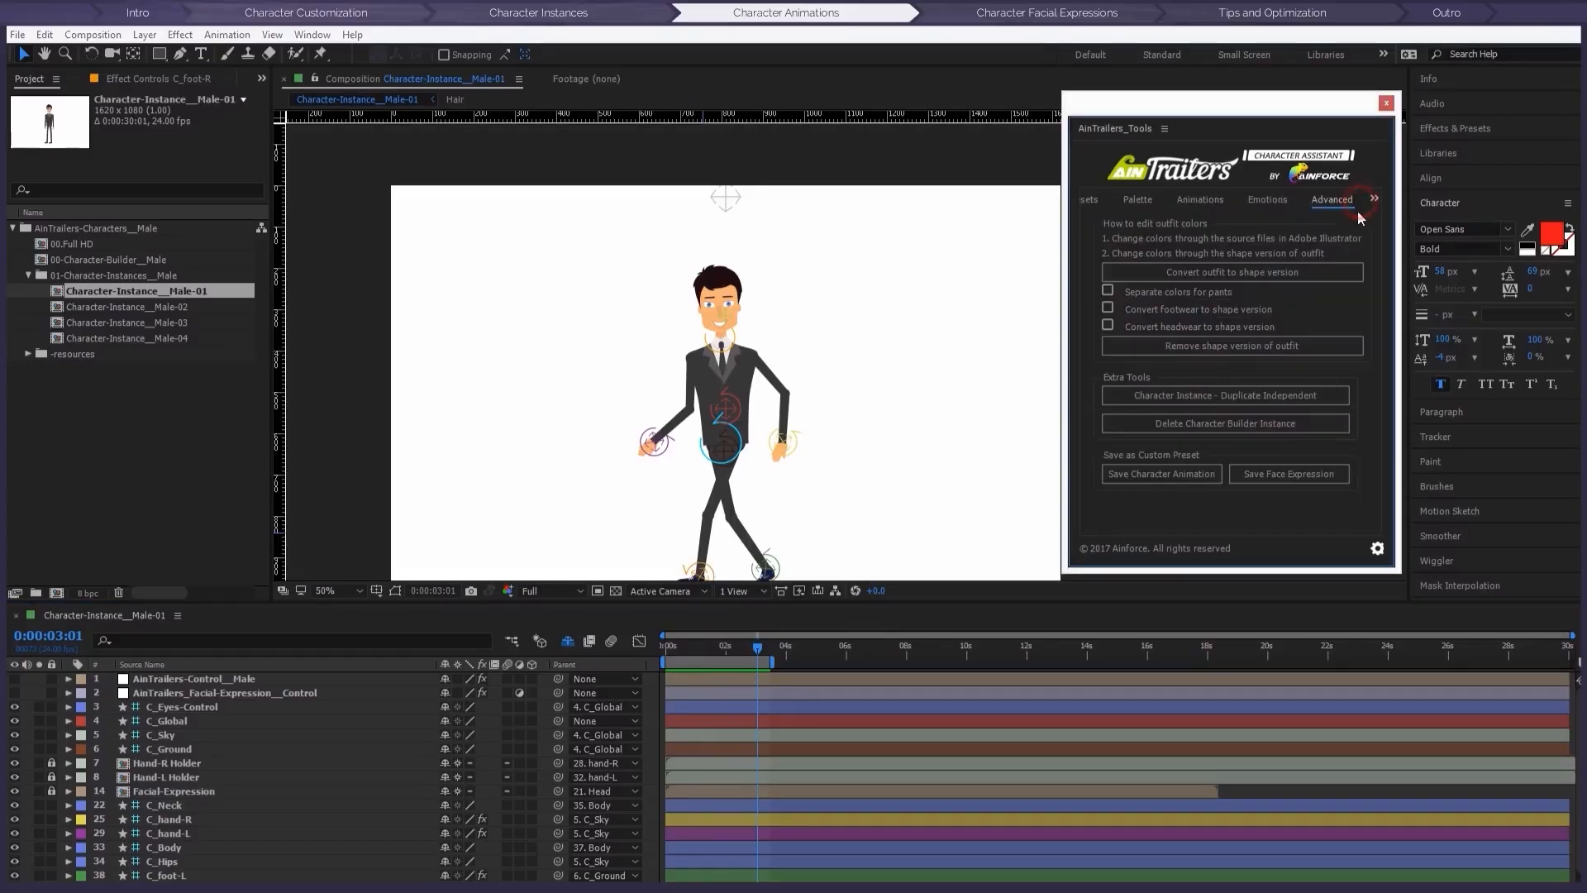
{"action": "left_click", "coordinate": [1188, 473]}
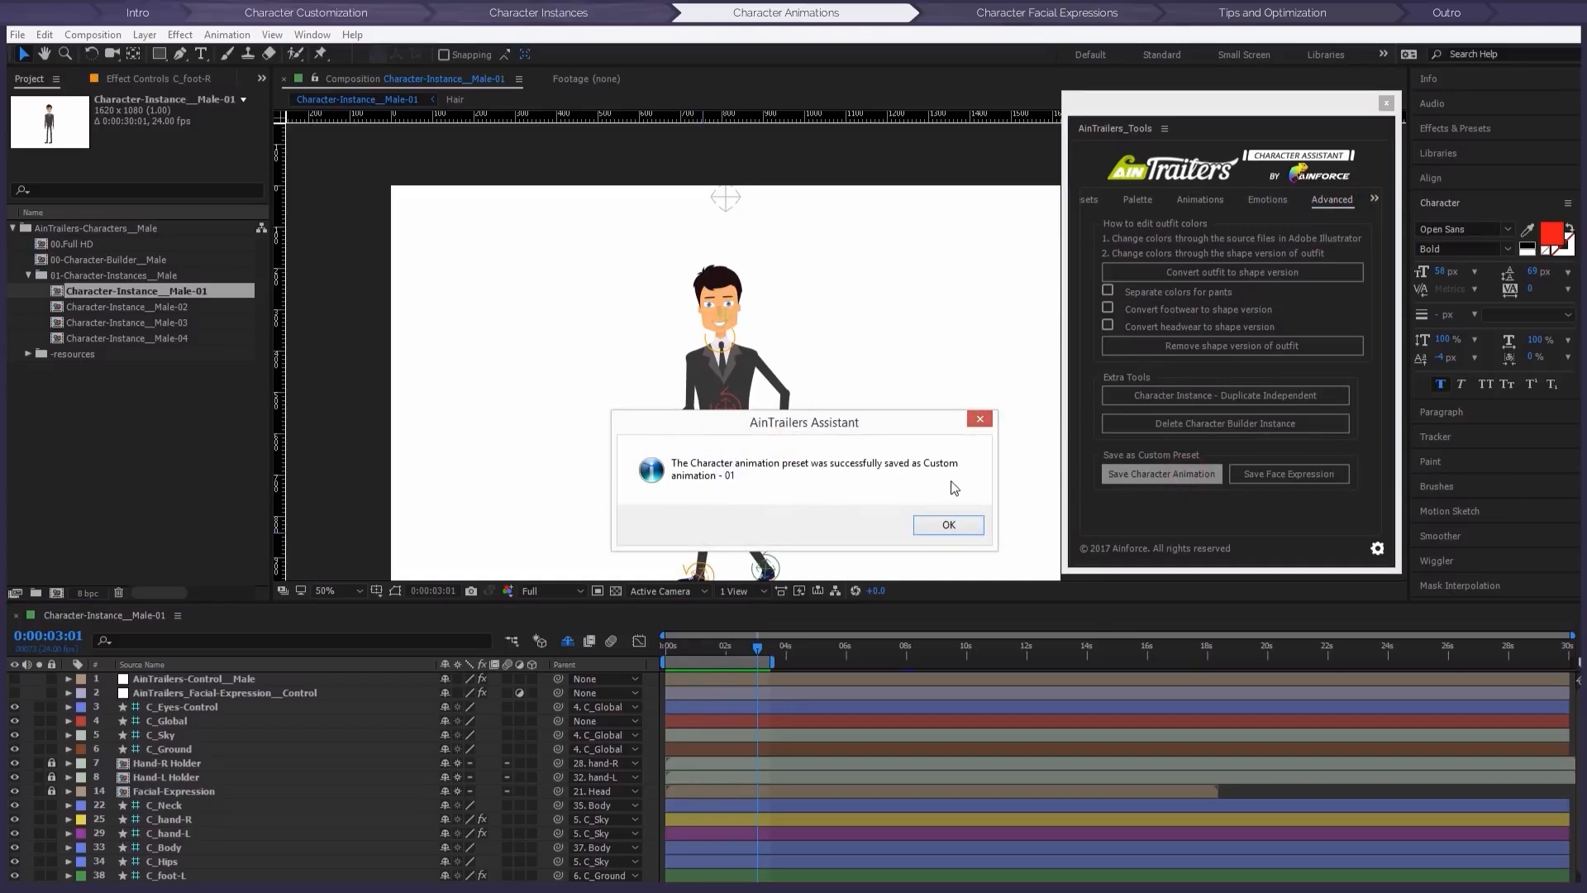
{"action": "left_click", "coordinate": [950, 528]}
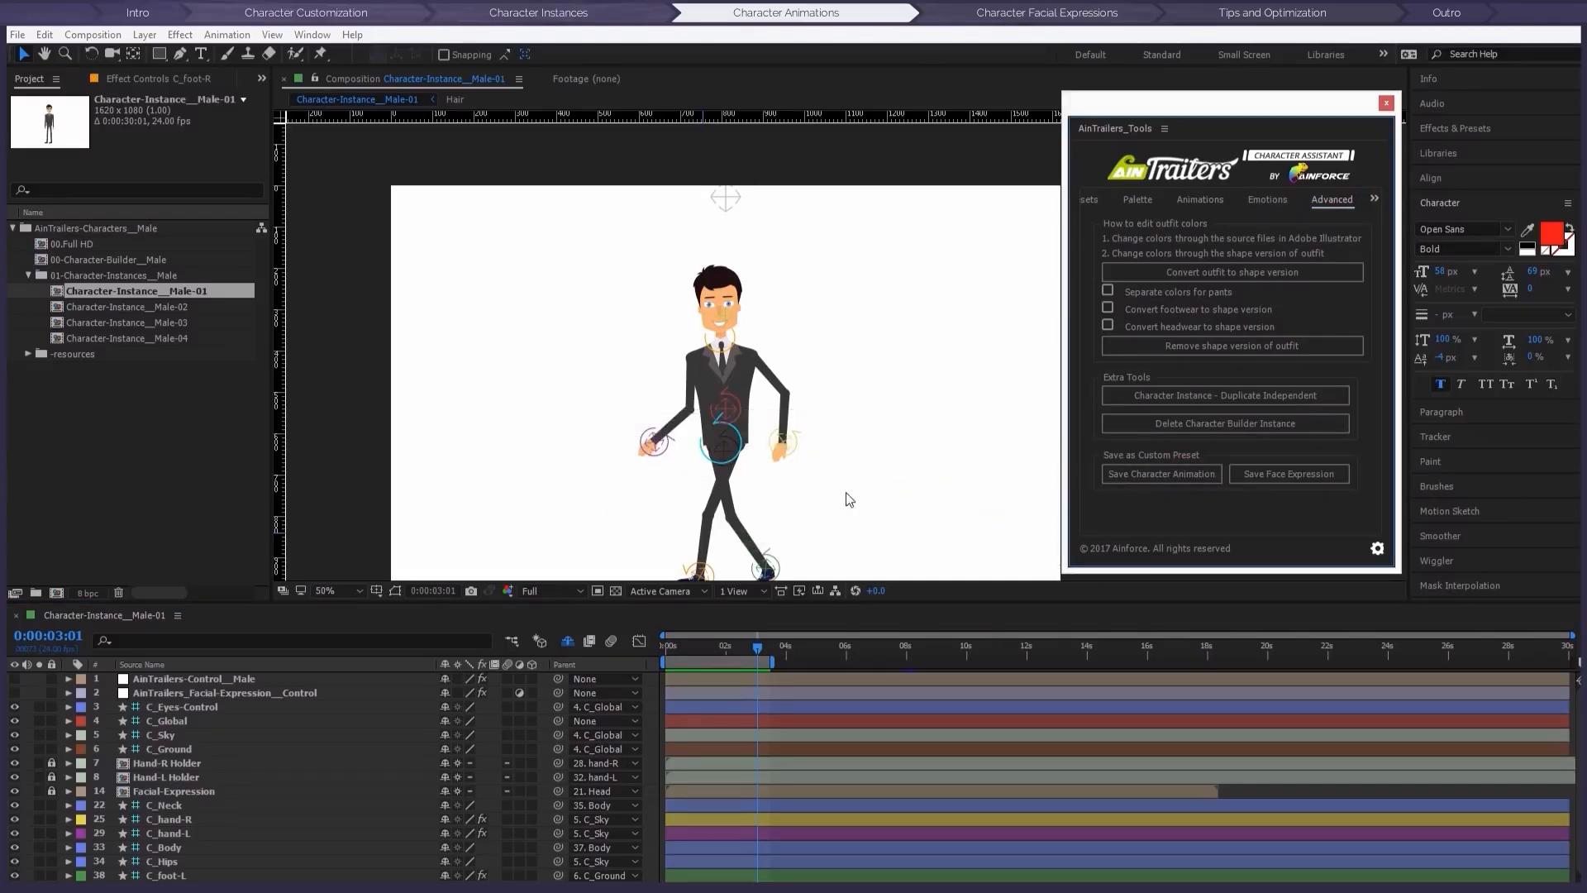
Step: Open Character-Instance__Male-02 and apply the saved preset from the 09) Custom category with Full Copy and Replace animation
{"action": "double_click", "coordinate": [109, 306]}
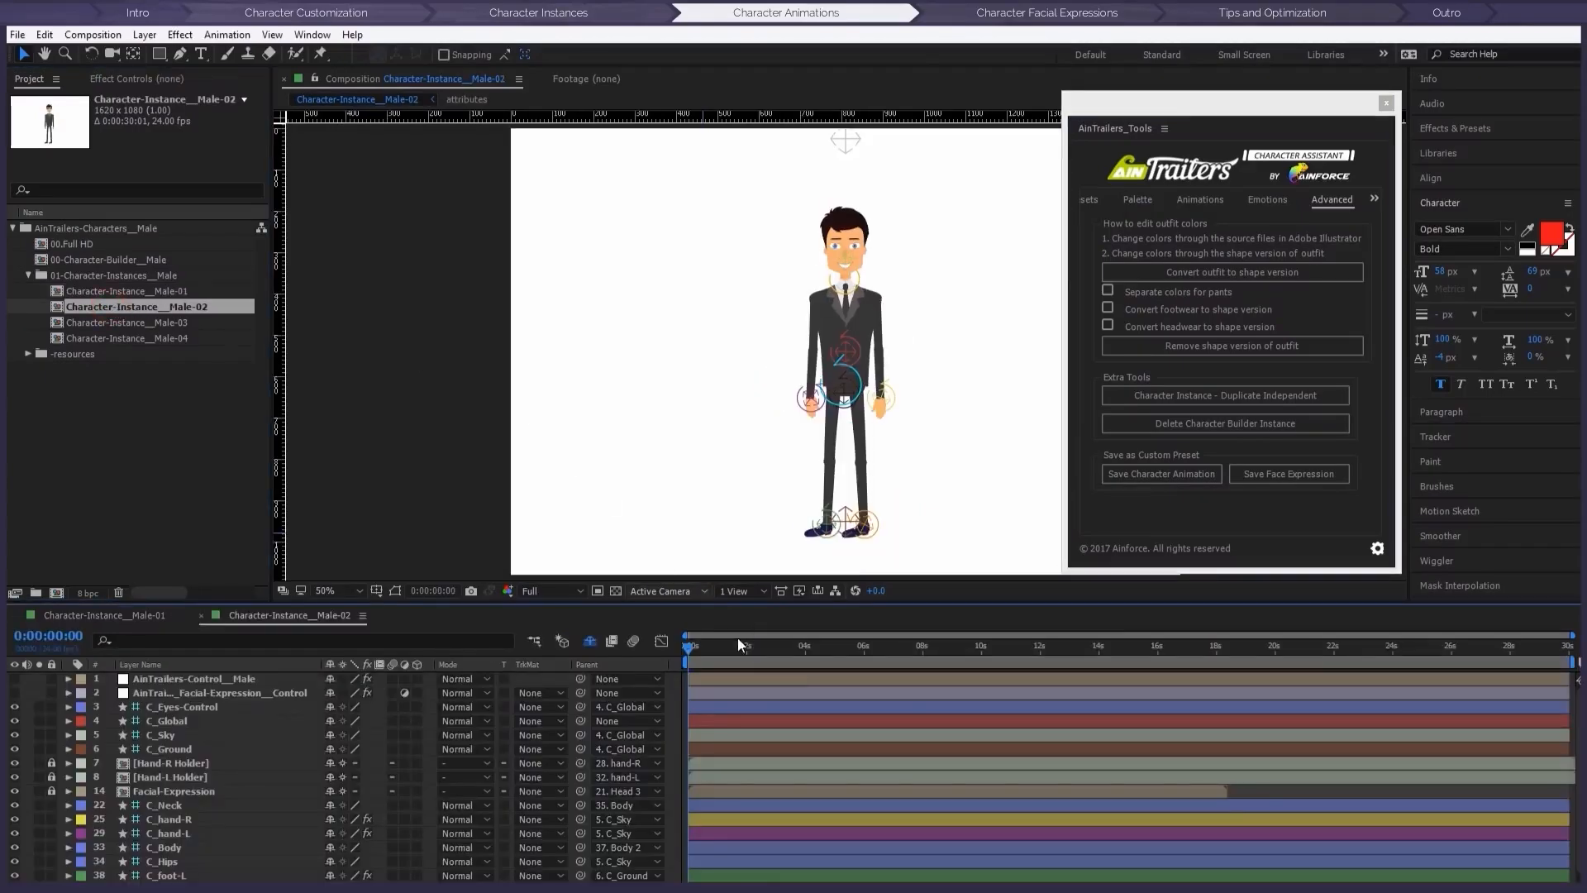
{"action": "left_click", "coordinate": [1200, 201]}
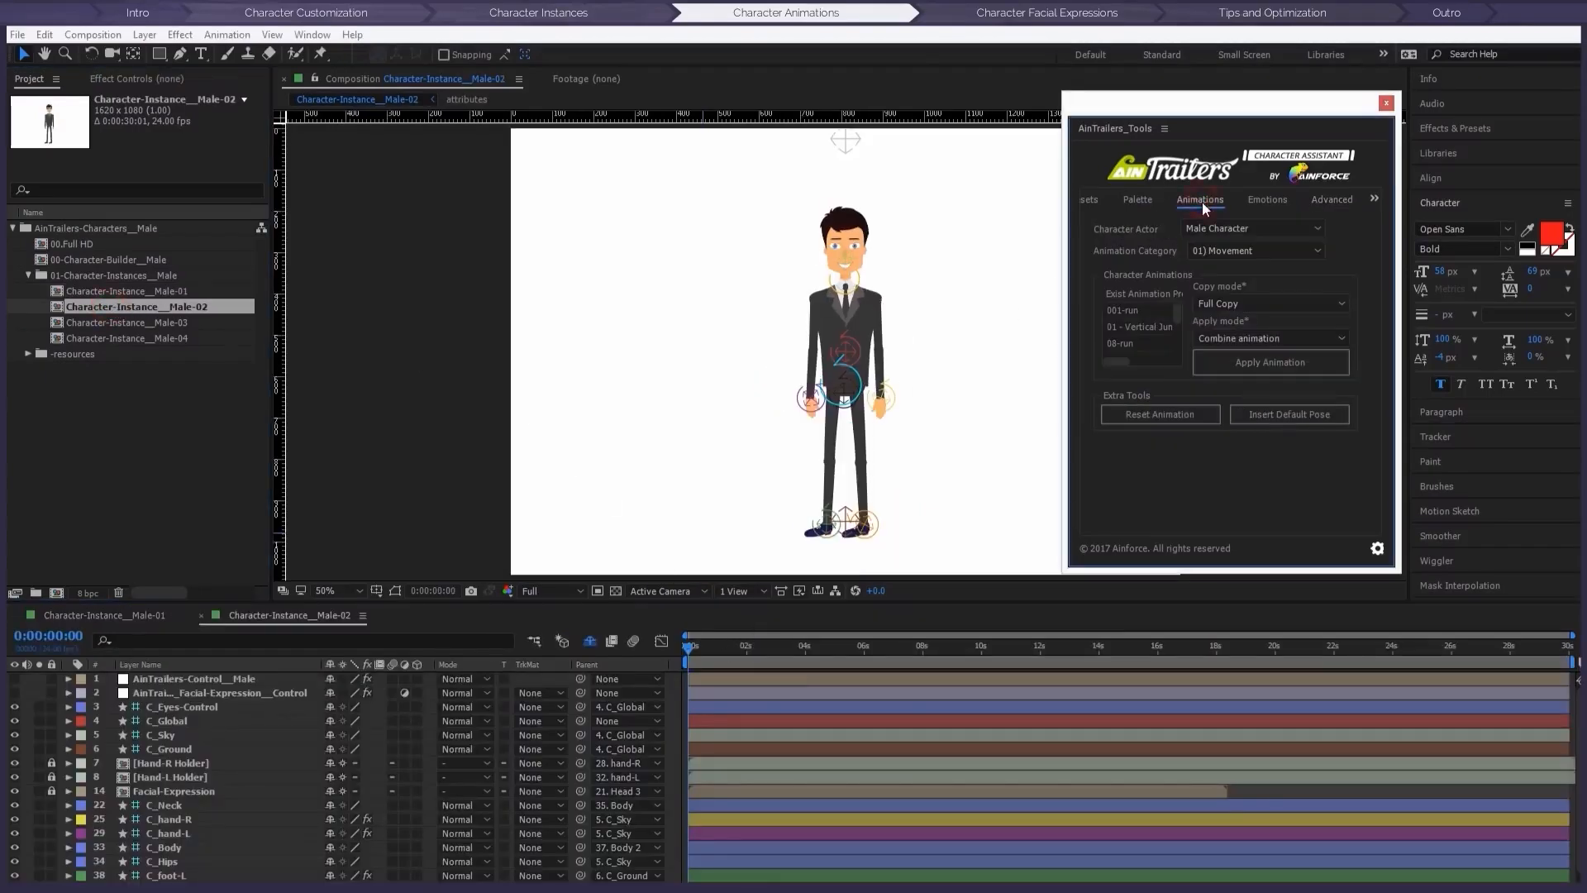
{"action": "left_click", "coordinate": [1232, 251]}
{"action": "left_click", "coordinate": [1215, 397]}
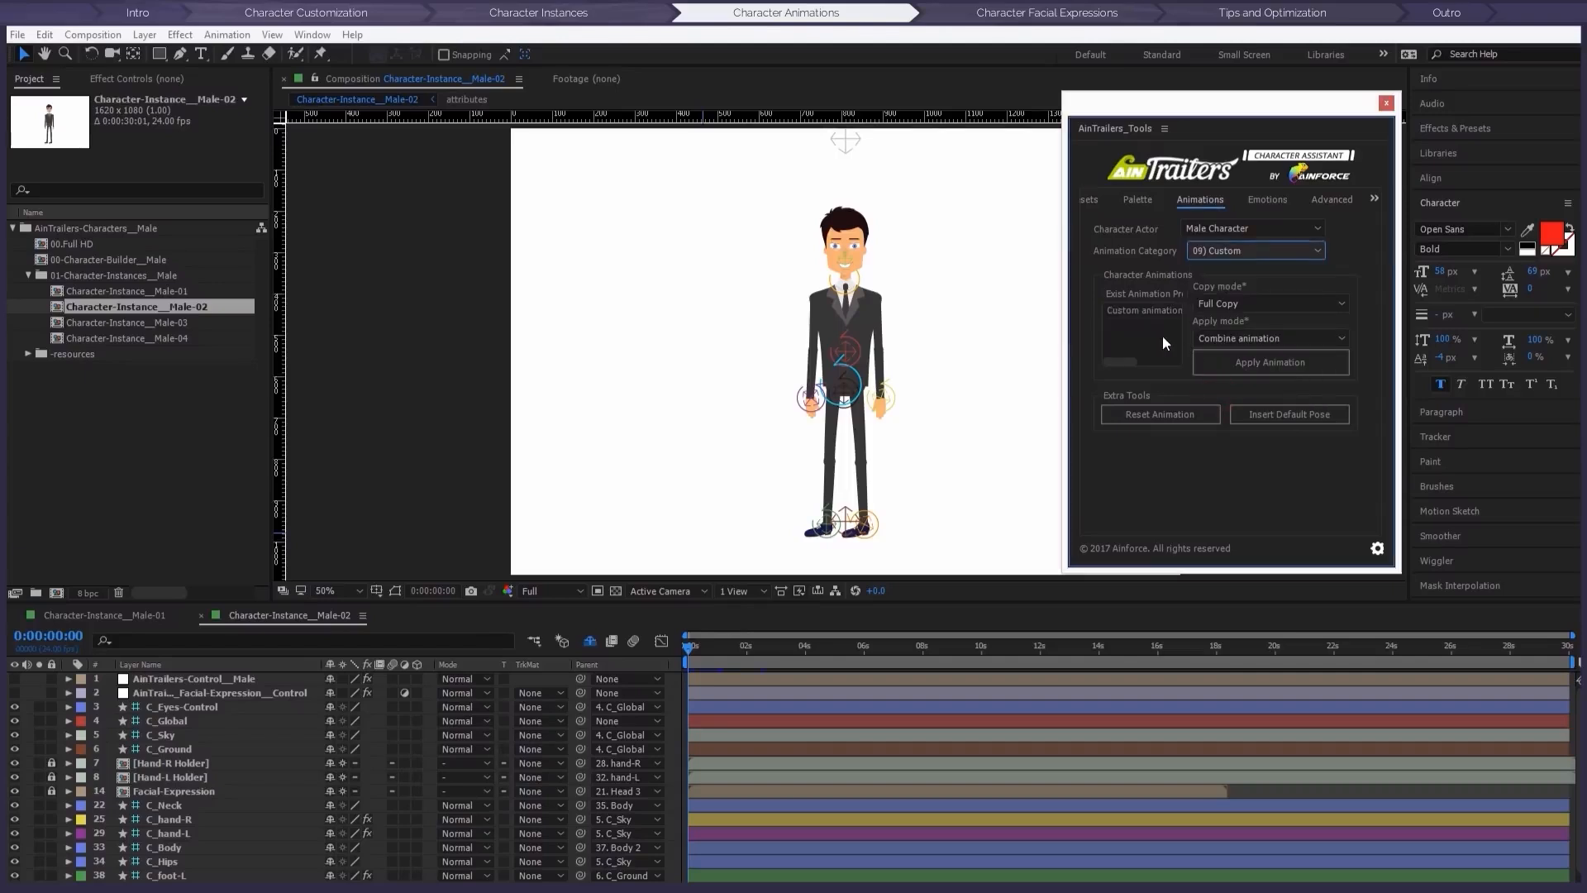
{"action": "left_click", "coordinate": [1237, 364]}
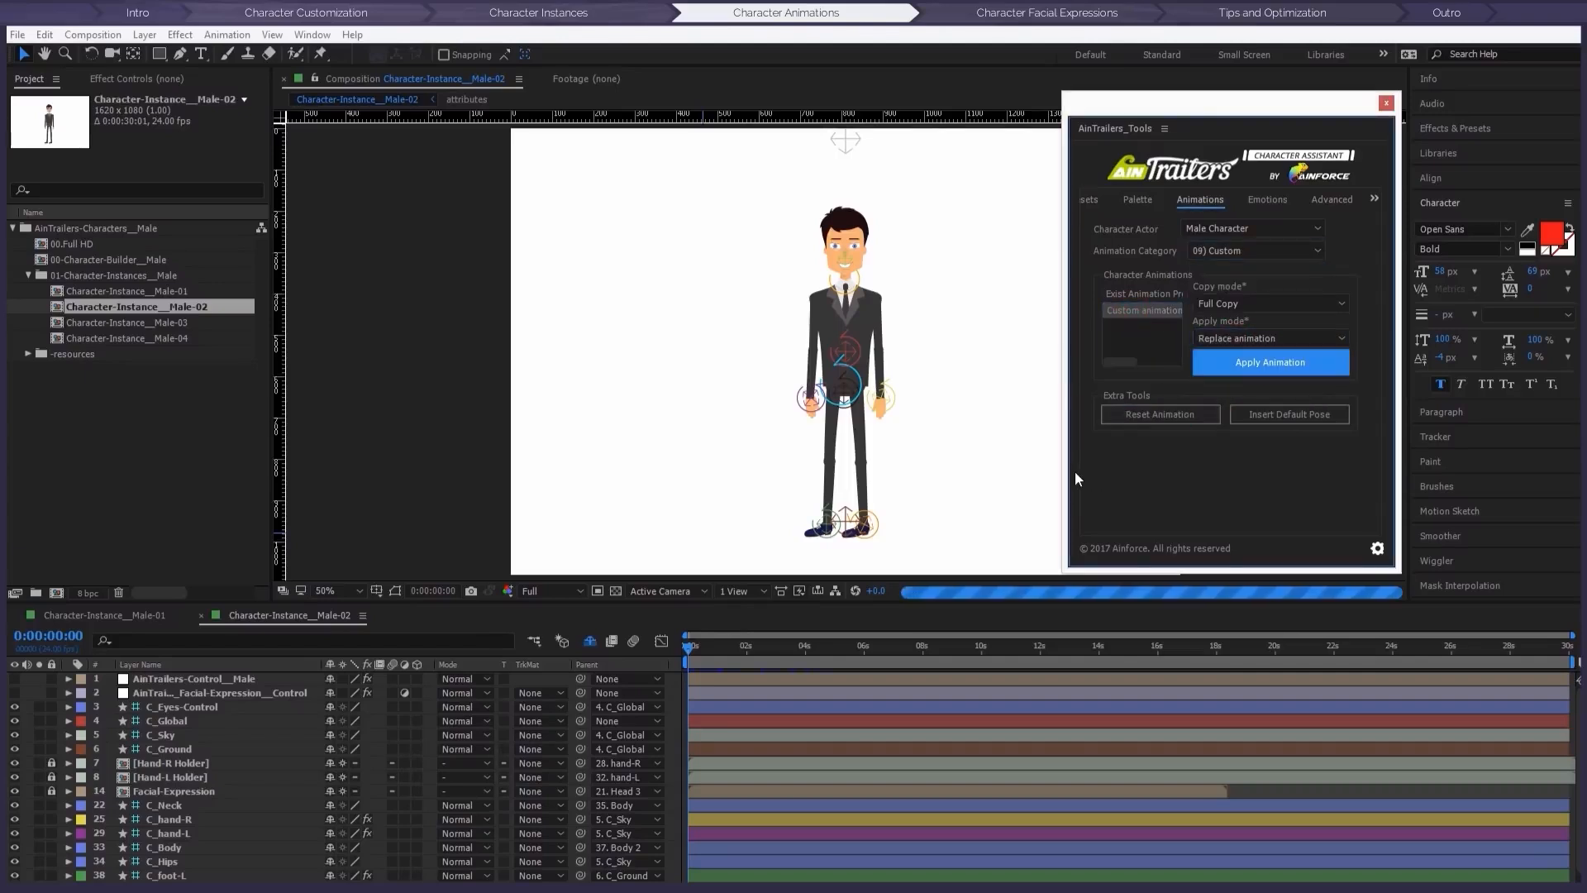
Step: Limit the work area to end at 0:00:03:21 and play the custom animation on Character-Instance__Male-02
{"action": "left_click", "coordinate": [710, 647]}
{"action": "left_click_drag", "start_coordinate": [716, 646], "coordinate": [803, 647]}
{"action": "key", "text": "space"}
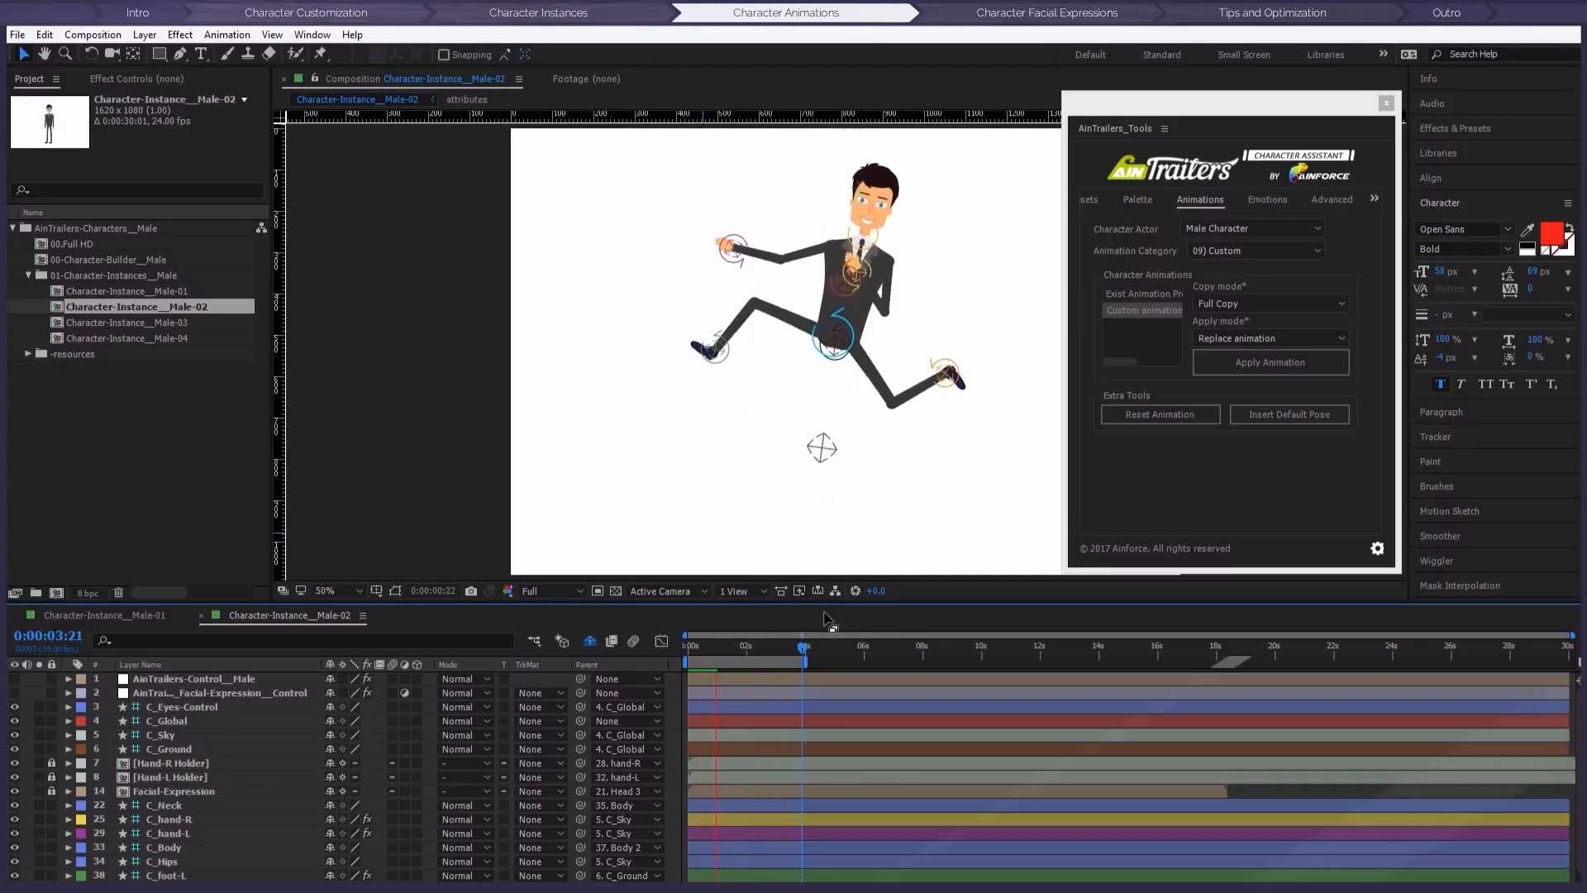
Step: Insert the default pose at 0:00:07:14 in Combine animation mode and scrub past it to check the character
{"action": "left_click_drag", "start_coordinate": [826, 648], "coordinate": [910, 649]}
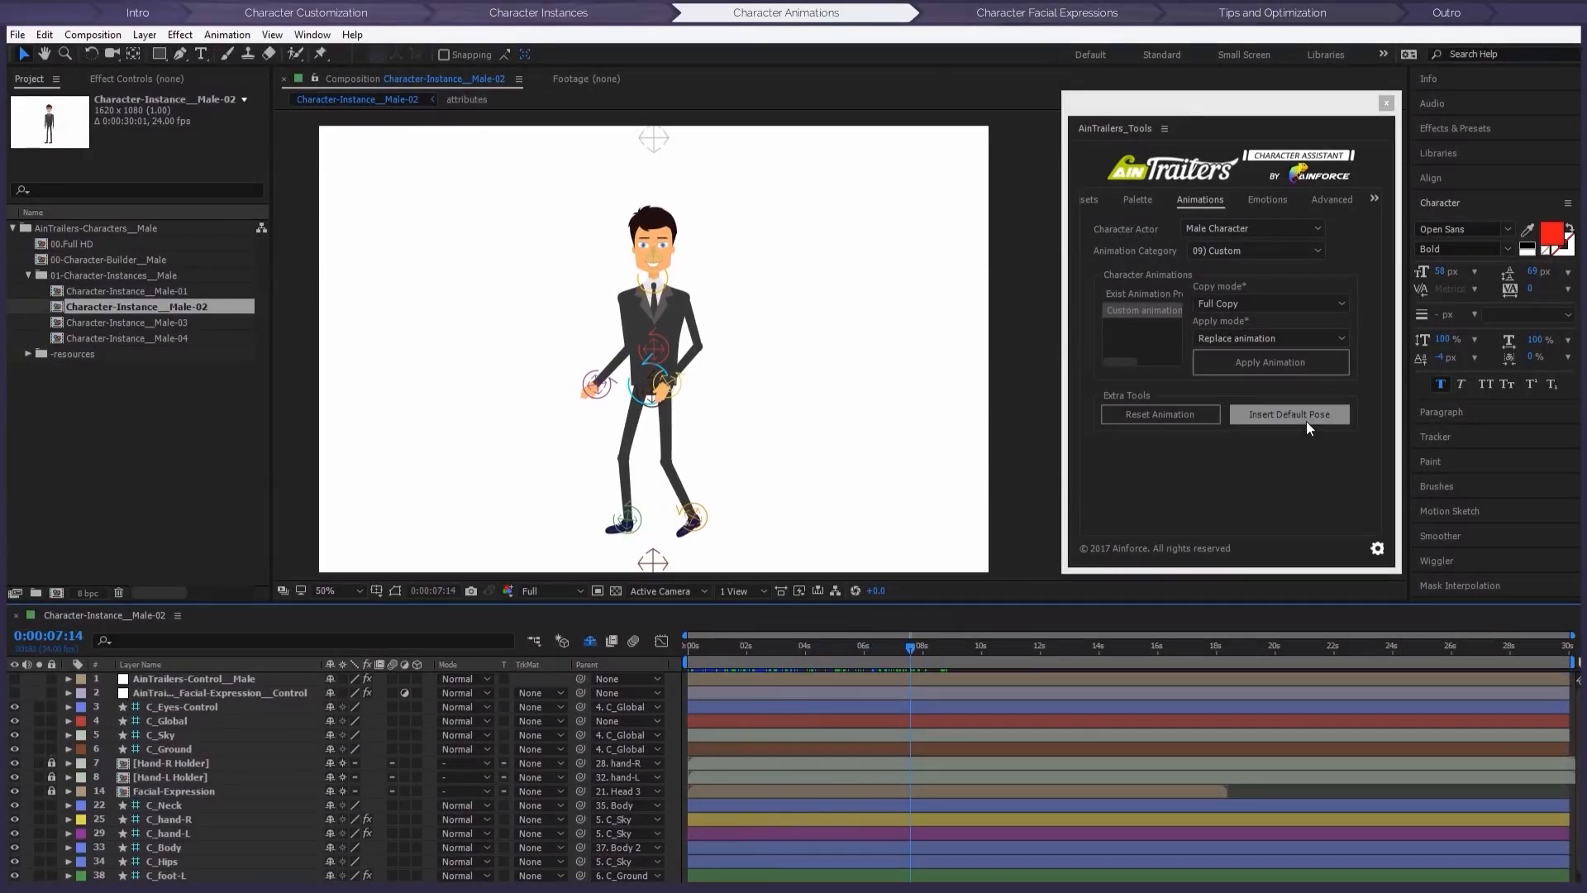
{"action": "left_click", "coordinate": [1235, 339]}
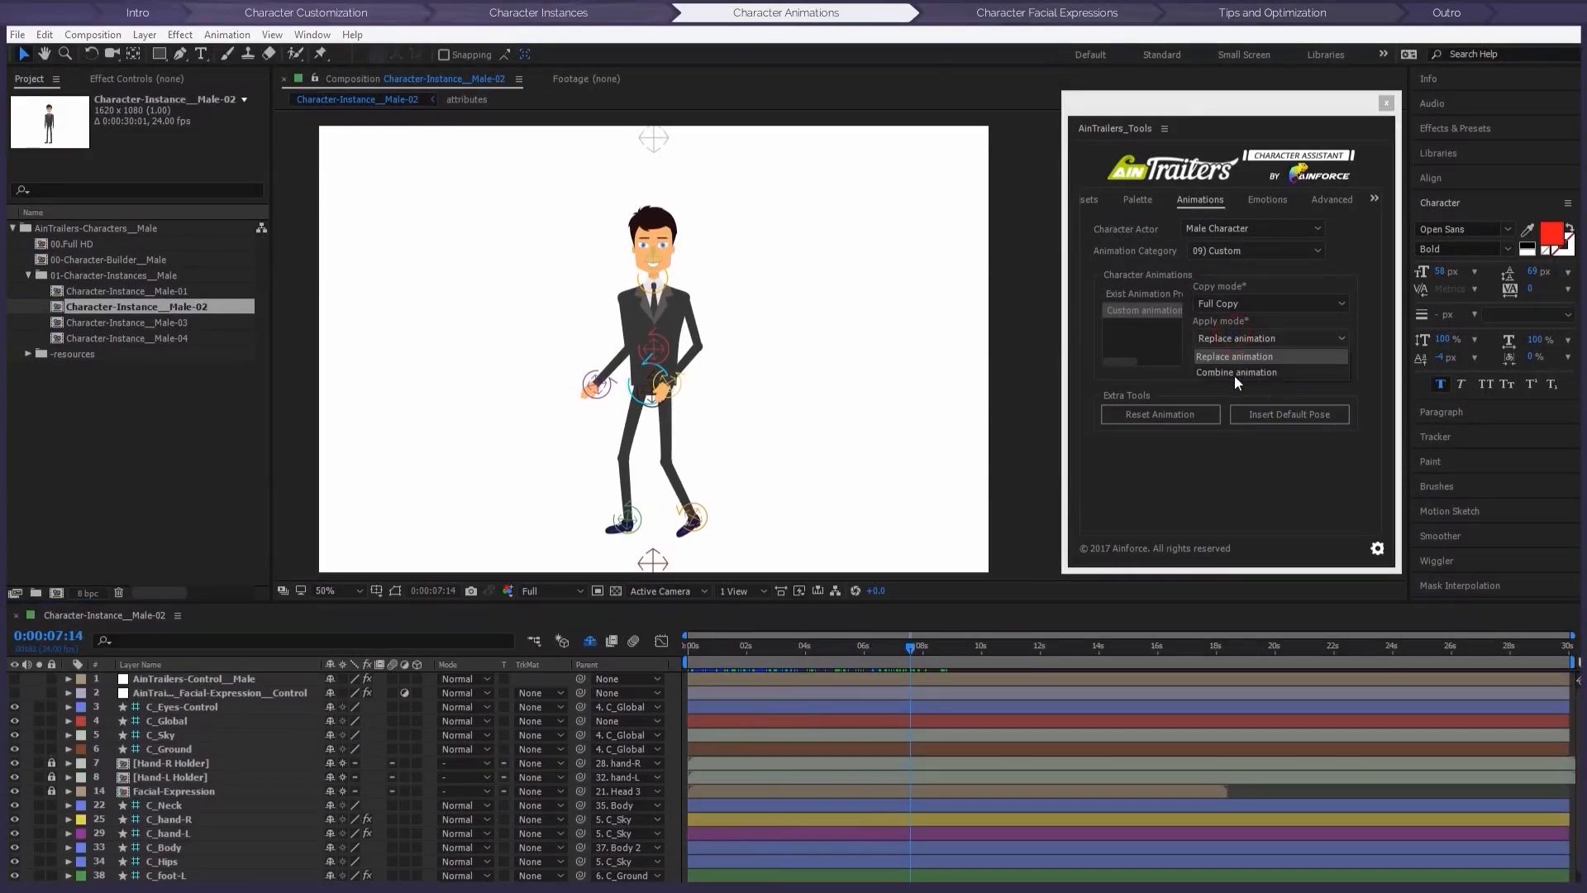
{"action": "left_click", "coordinate": [1236, 374]}
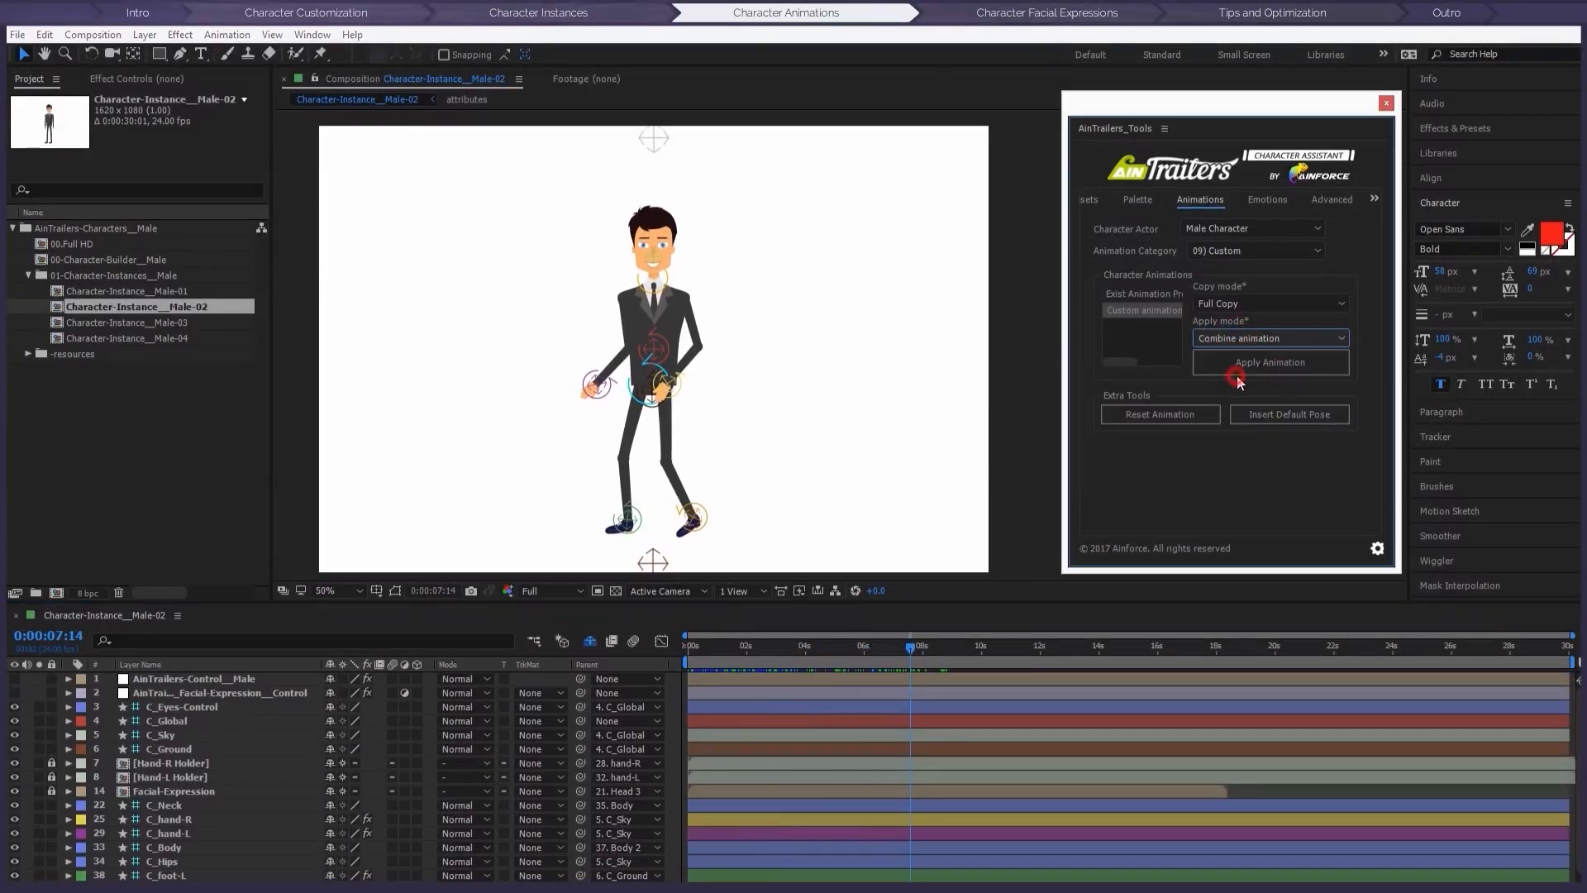
{"action": "left_click", "coordinate": [1289, 414]}
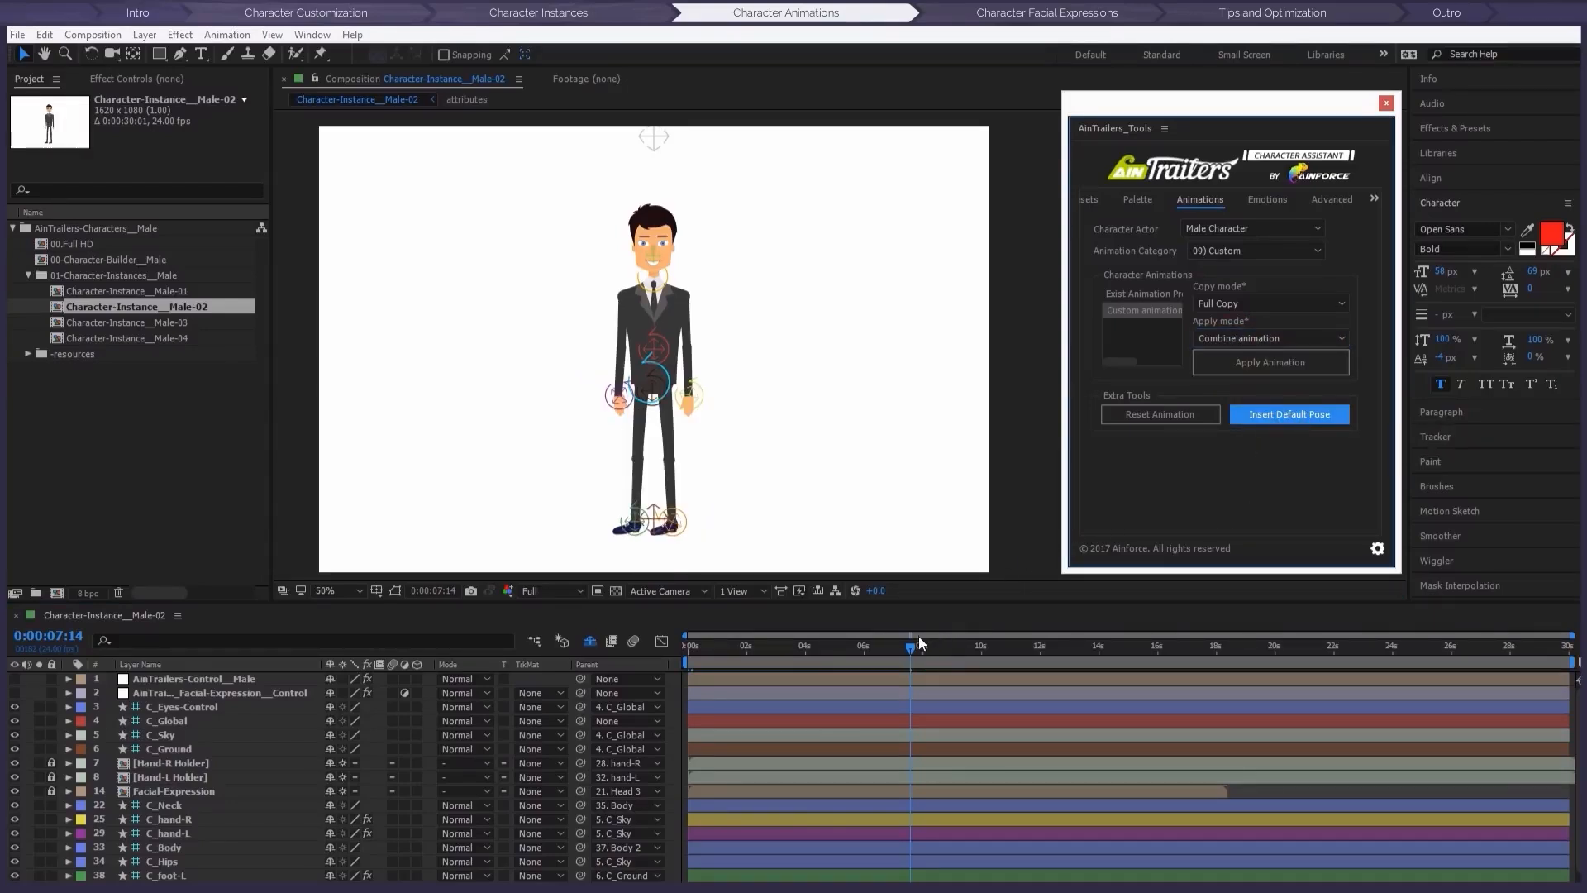
{"action": "left_click_drag", "start_coordinate": [916, 650], "coordinate": [929, 647]}
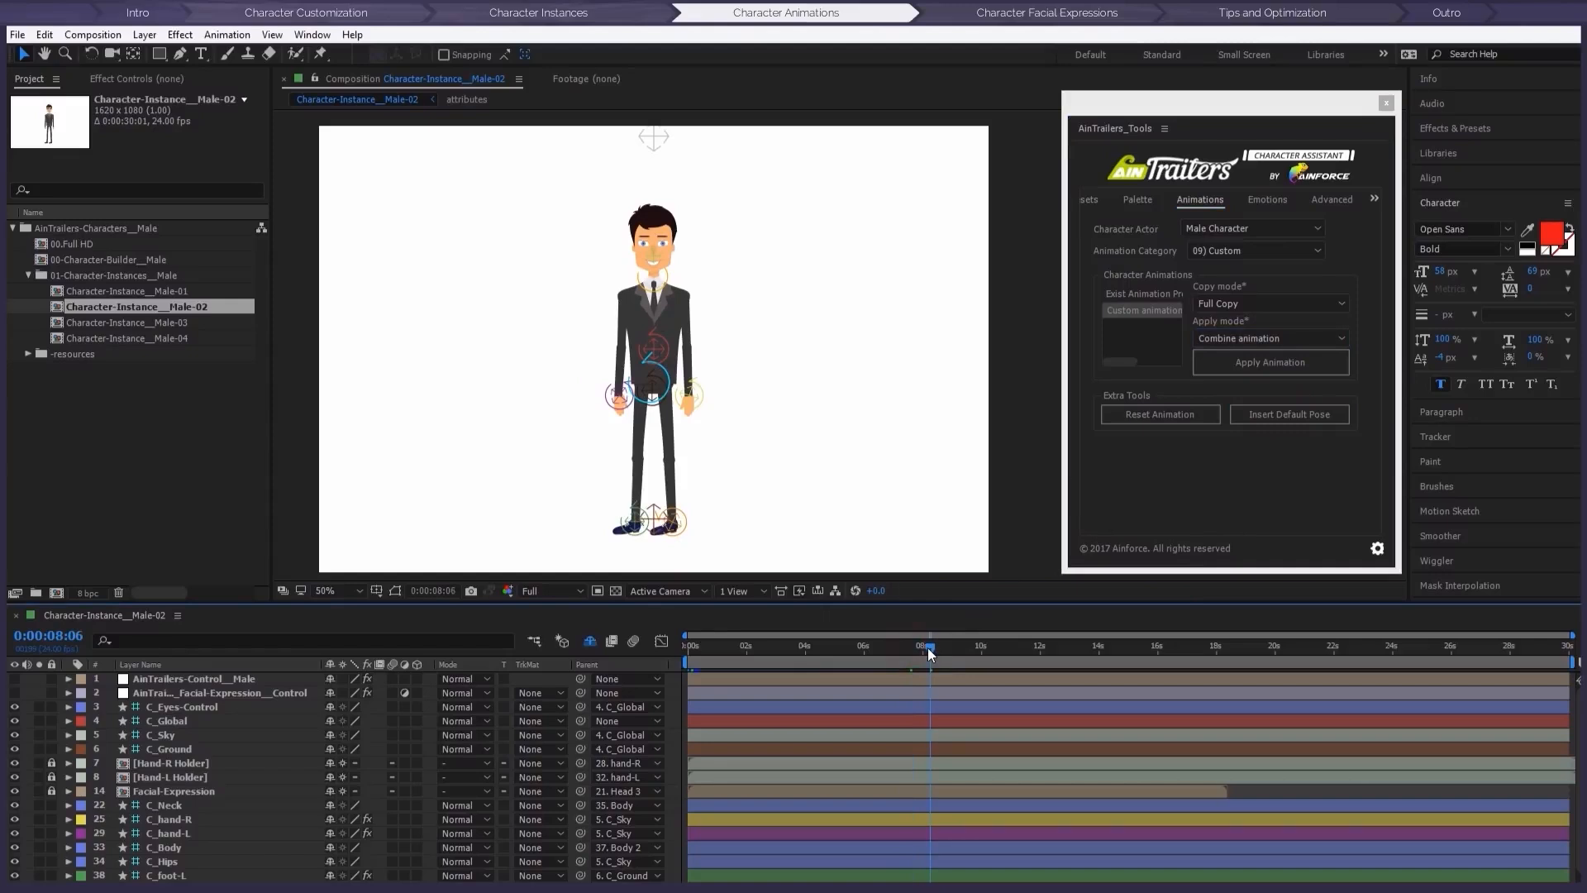
Step: End the work area at 0:00:08:06 and preview the custom animation through the inserted default pose around 0:00:08:00
{"action": "key", "text": "n"}
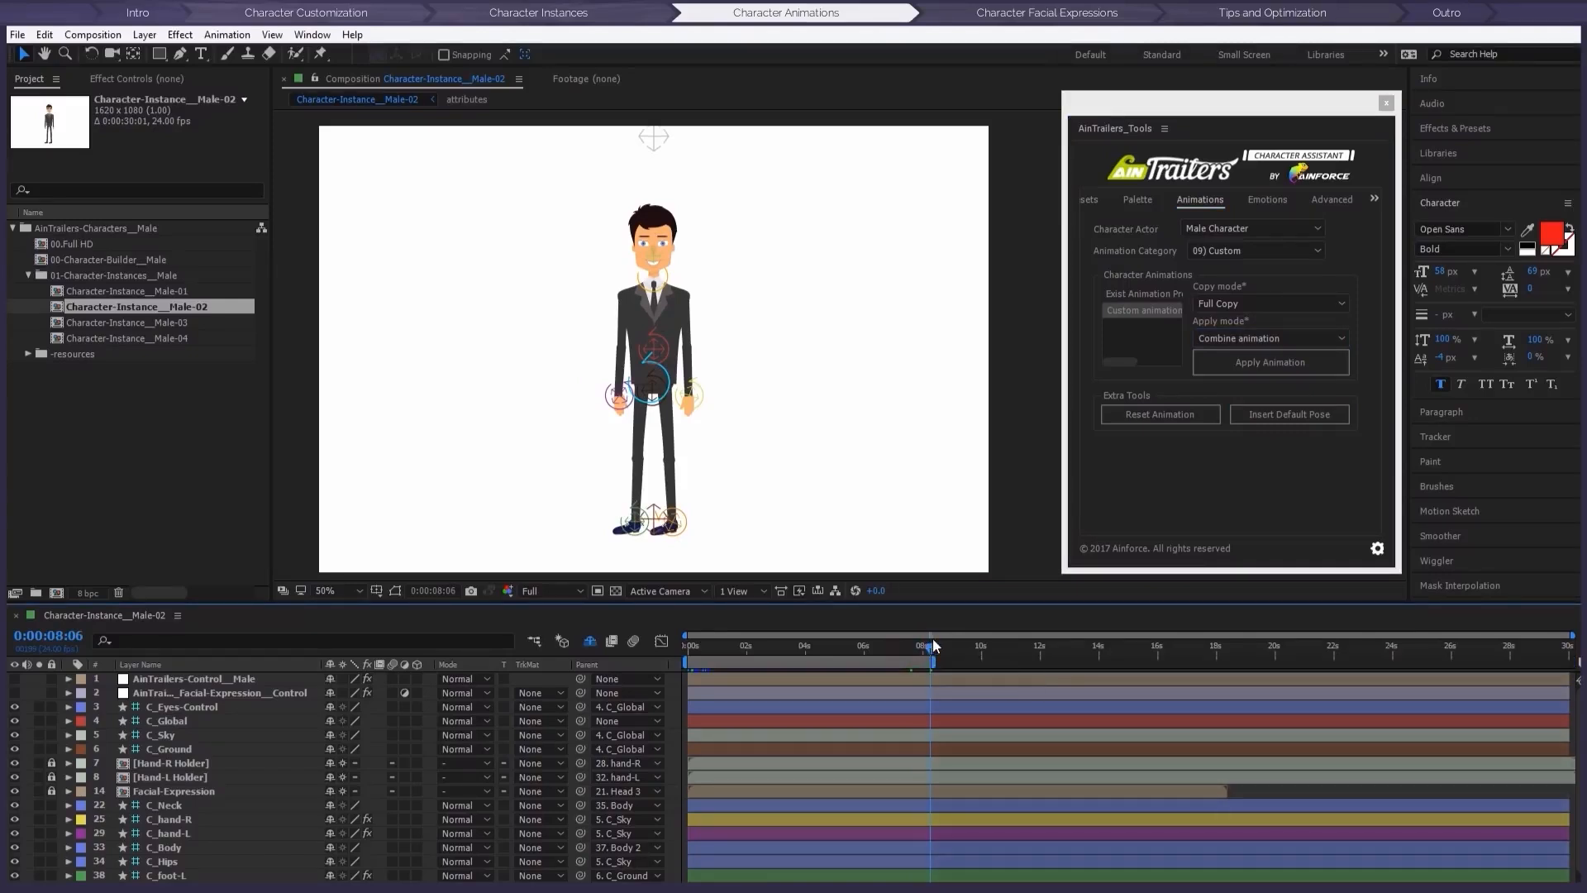
{"action": "left_click", "coordinate": [931, 649]}
{"action": "left_click_drag", "start_coordinate": [931, 650], "coordinate": [926, 654]}
{"action": "scroll", "coordinate": [930, 664], "scroll_direction": "up", "scroll_amount": 5}
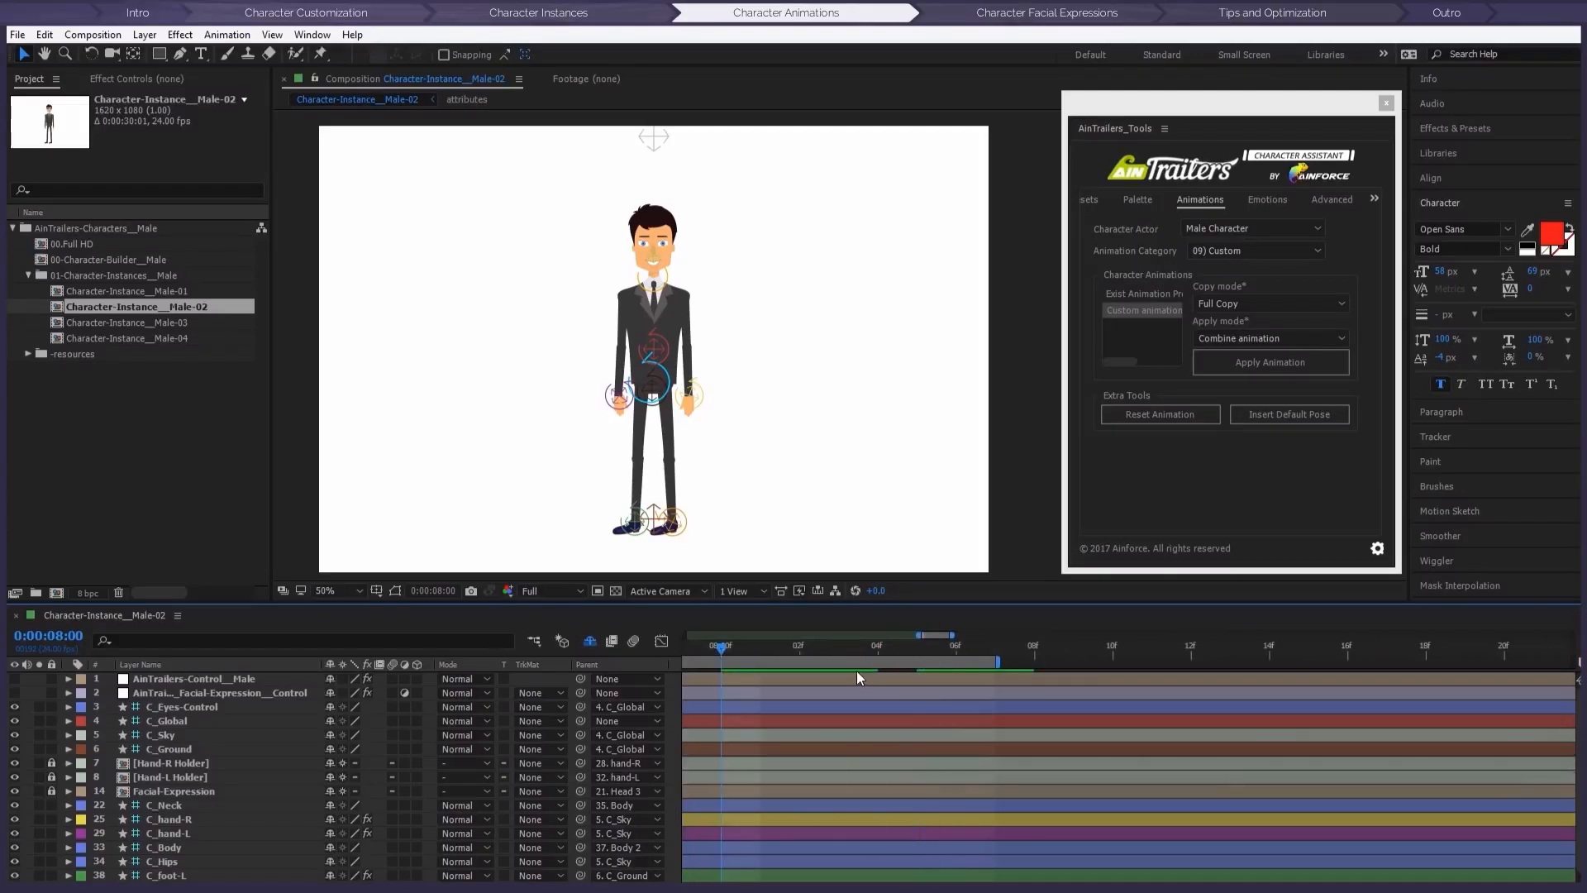
{"action": "scroll", "coordinate": [857, 670], "scroll_direction": "down", "scroll_amount": 1}
{"action": "scroll", "coordinate": [859, 669], "scroll_direction": "down", "scroll_amount": 6}
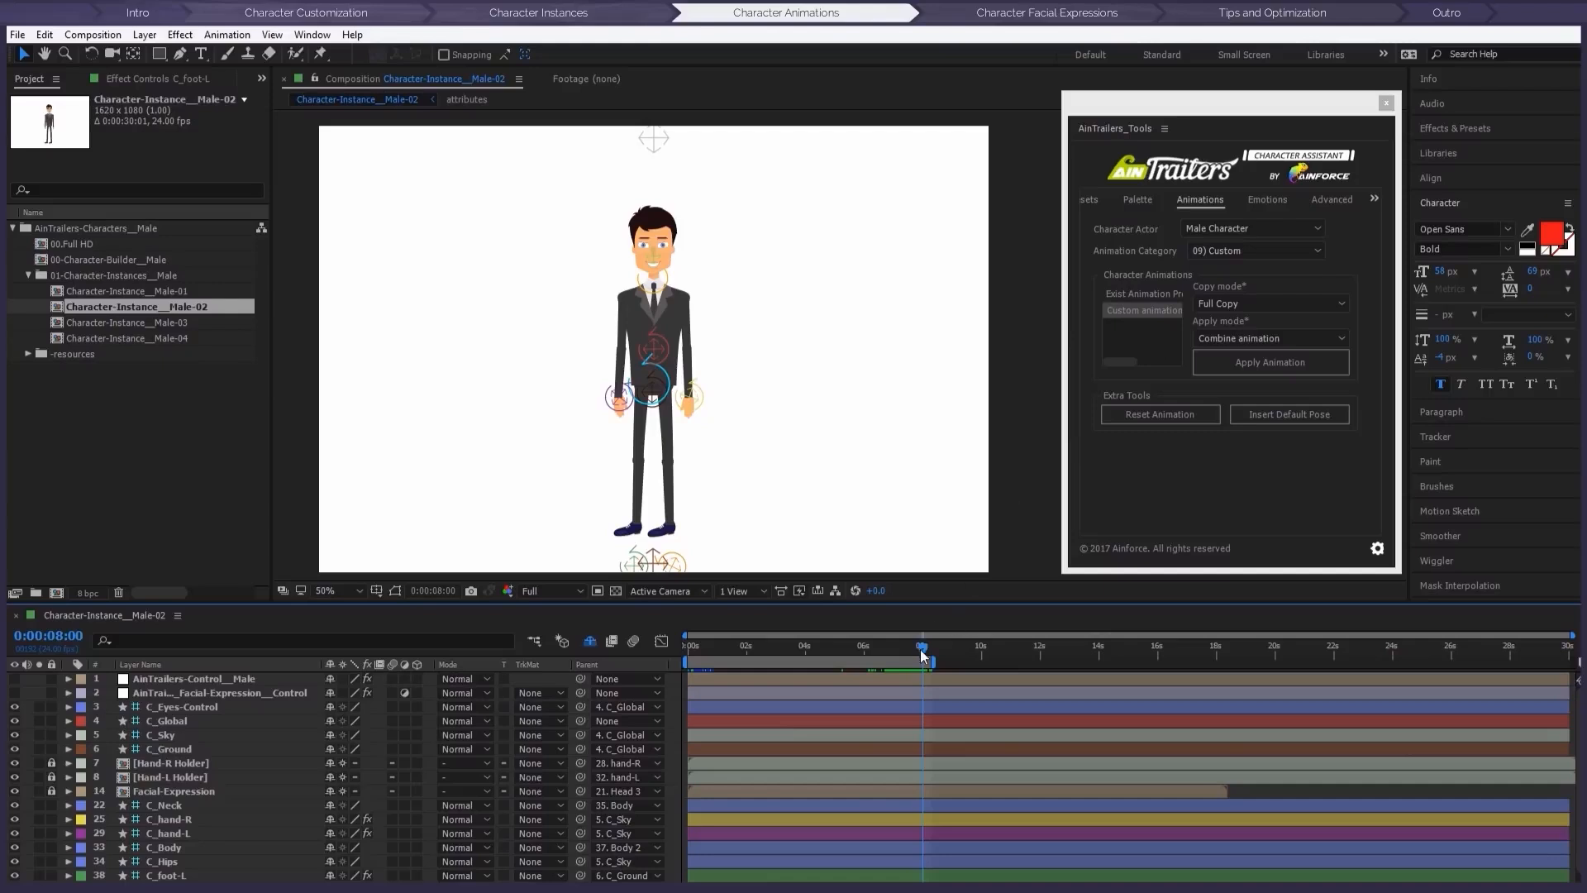
{"action": "key", "text": "space"}
{"action": "left_click", "coordinate": [925, 649]}
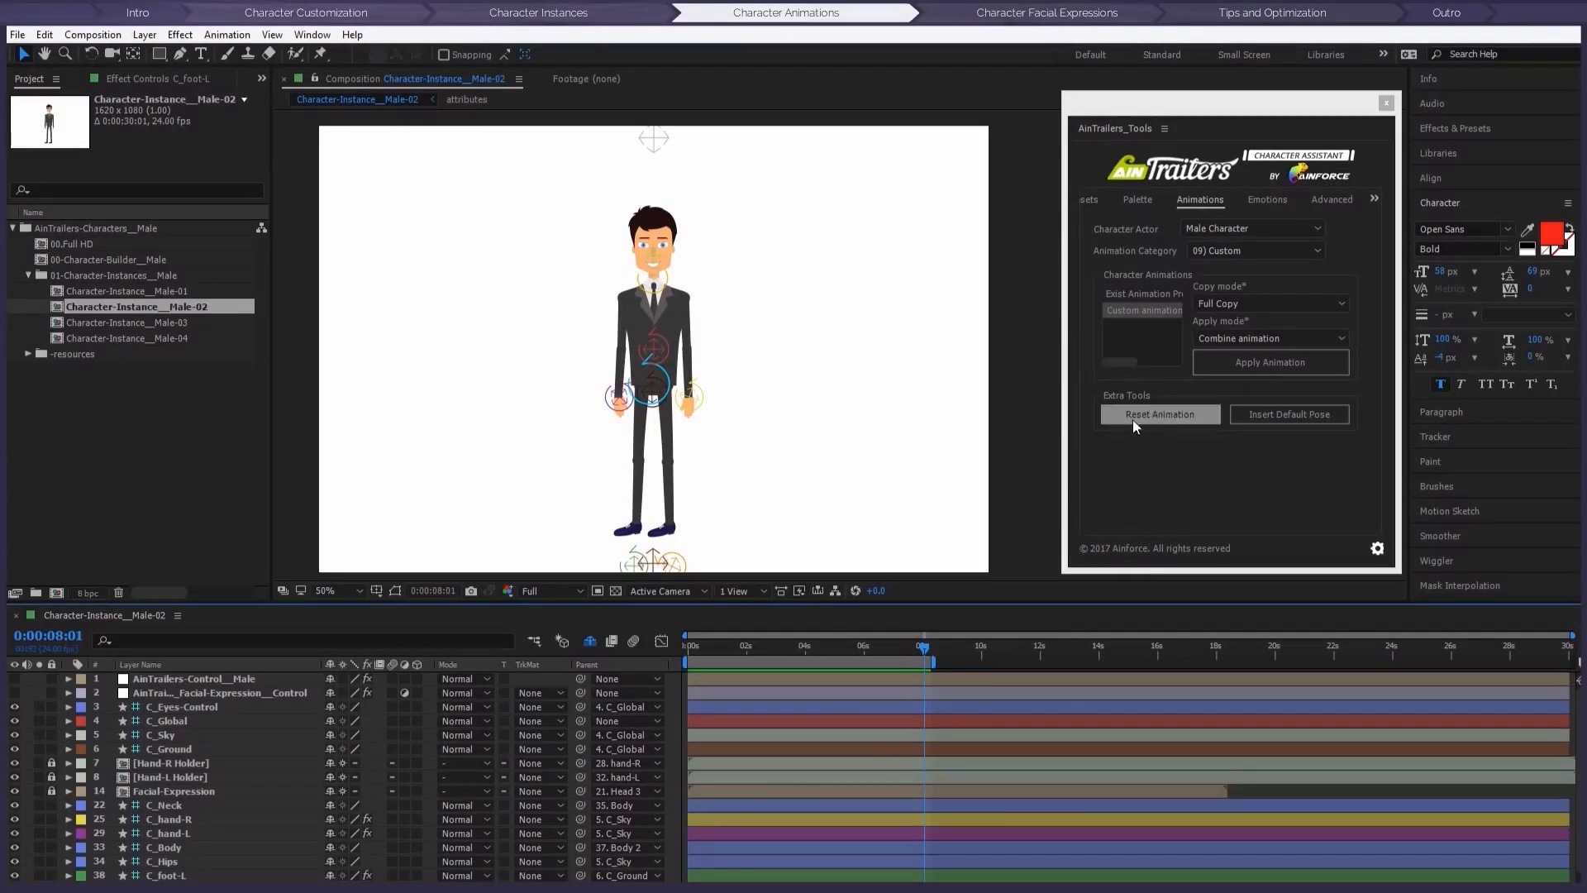
Step: Reveal the keyframed properties of all layers in Character-Instance__Male-02, scrub back through them, and reset the character's animation
{"action": "left_click", "coordinate": [1165, 418]}
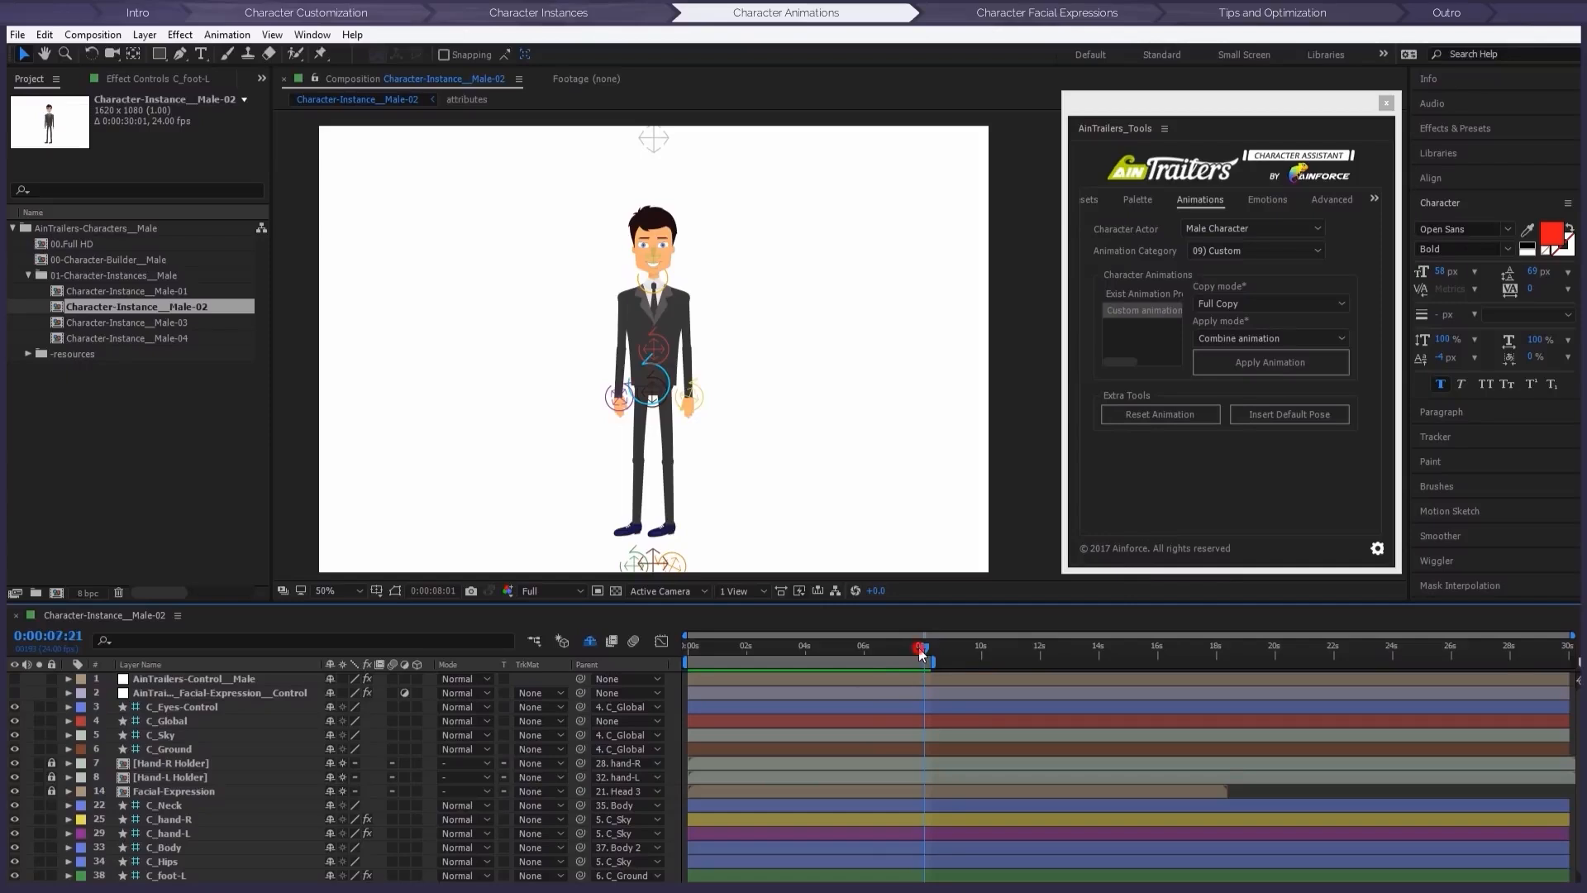
{"action": "key", "text": "ctrl+a"}
{"action": "key", "text": "u"}
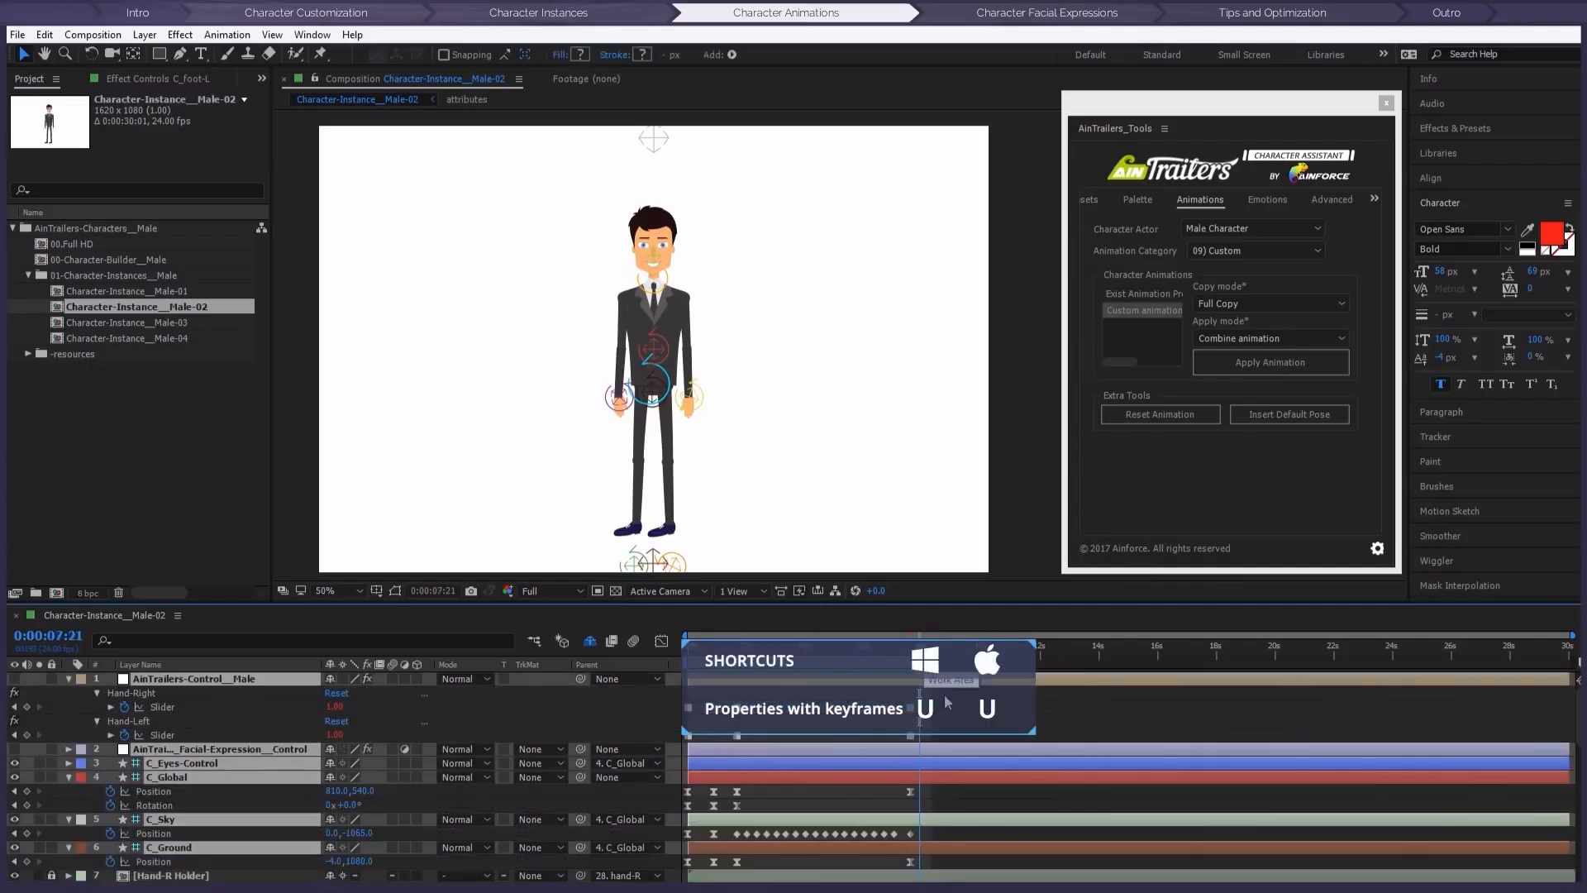
{"action": "scroll", "coordinate": [959, 753], "scroll_direction": "down", "scroll_amount": 10}
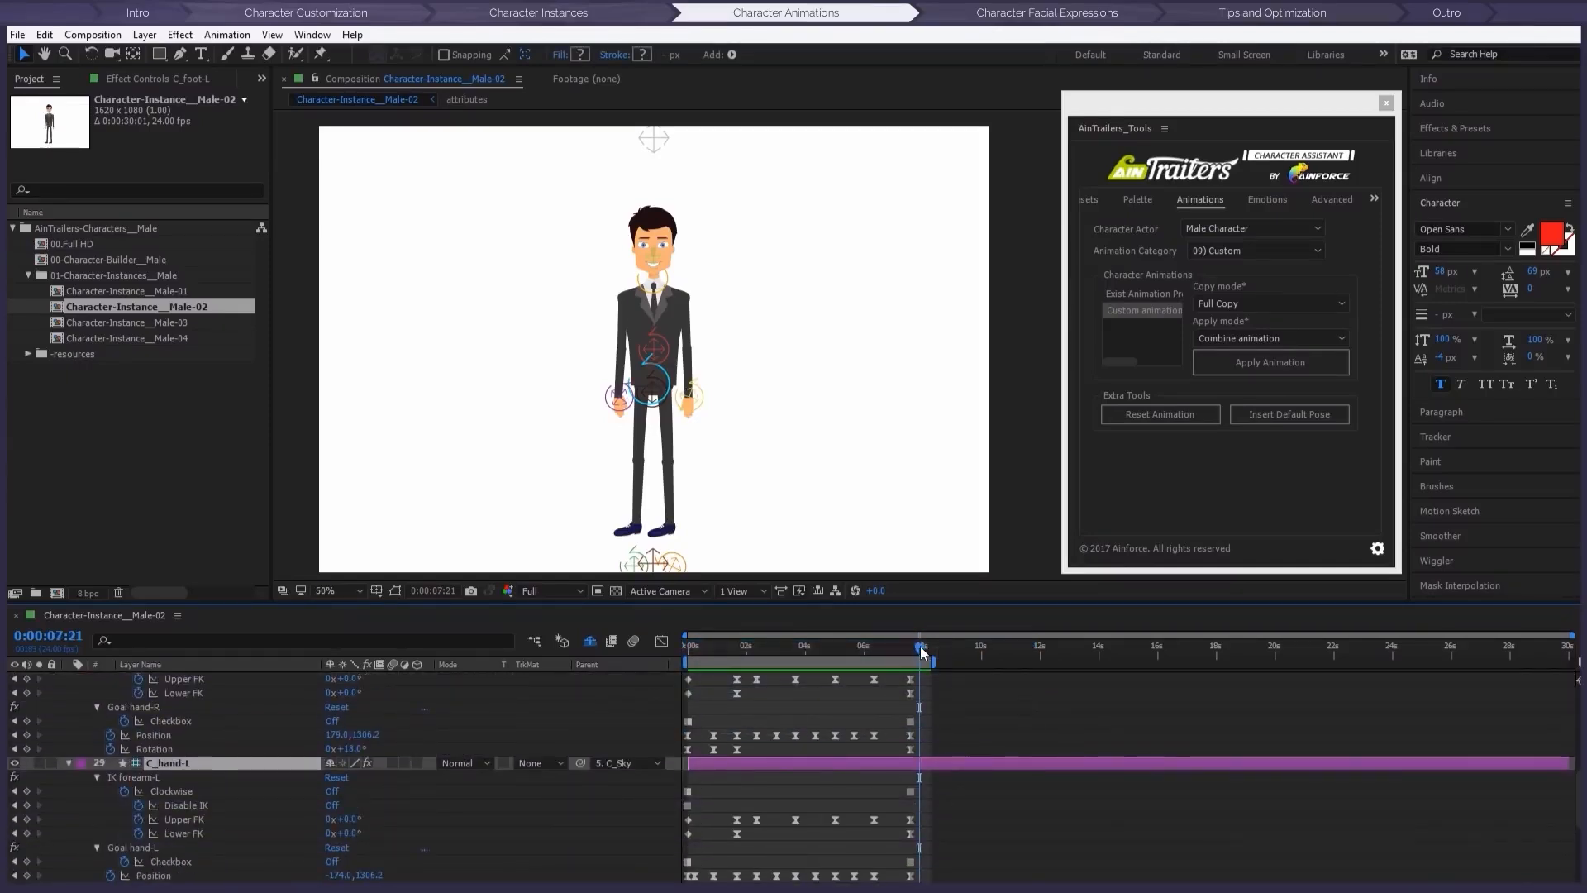
{"action": "left_click_drag", "start_coordinate": [924, 653], "coordinate": [711, 651]}
{"action": "left_click", "coordinate": [1160, 417]}
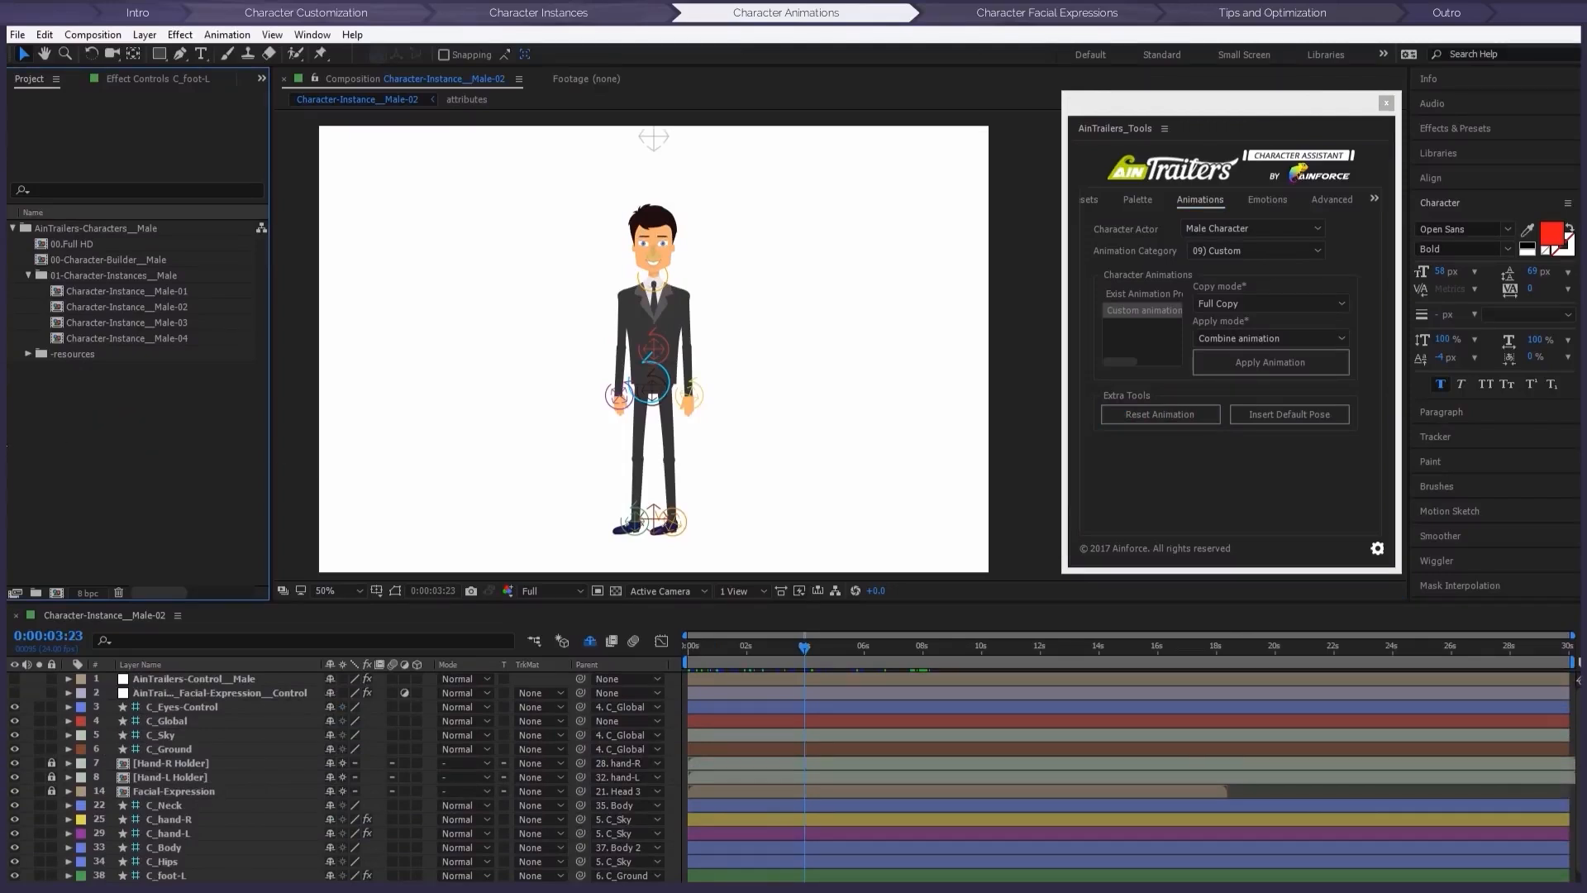
Step: Unlock the Hand-R Holder and Hand-L Holder layers and select Hand-R Holder
{"action": "left_click", "coordinate": [51, 763]}
{"action": "left_click", "coordinate": [171, 764]}
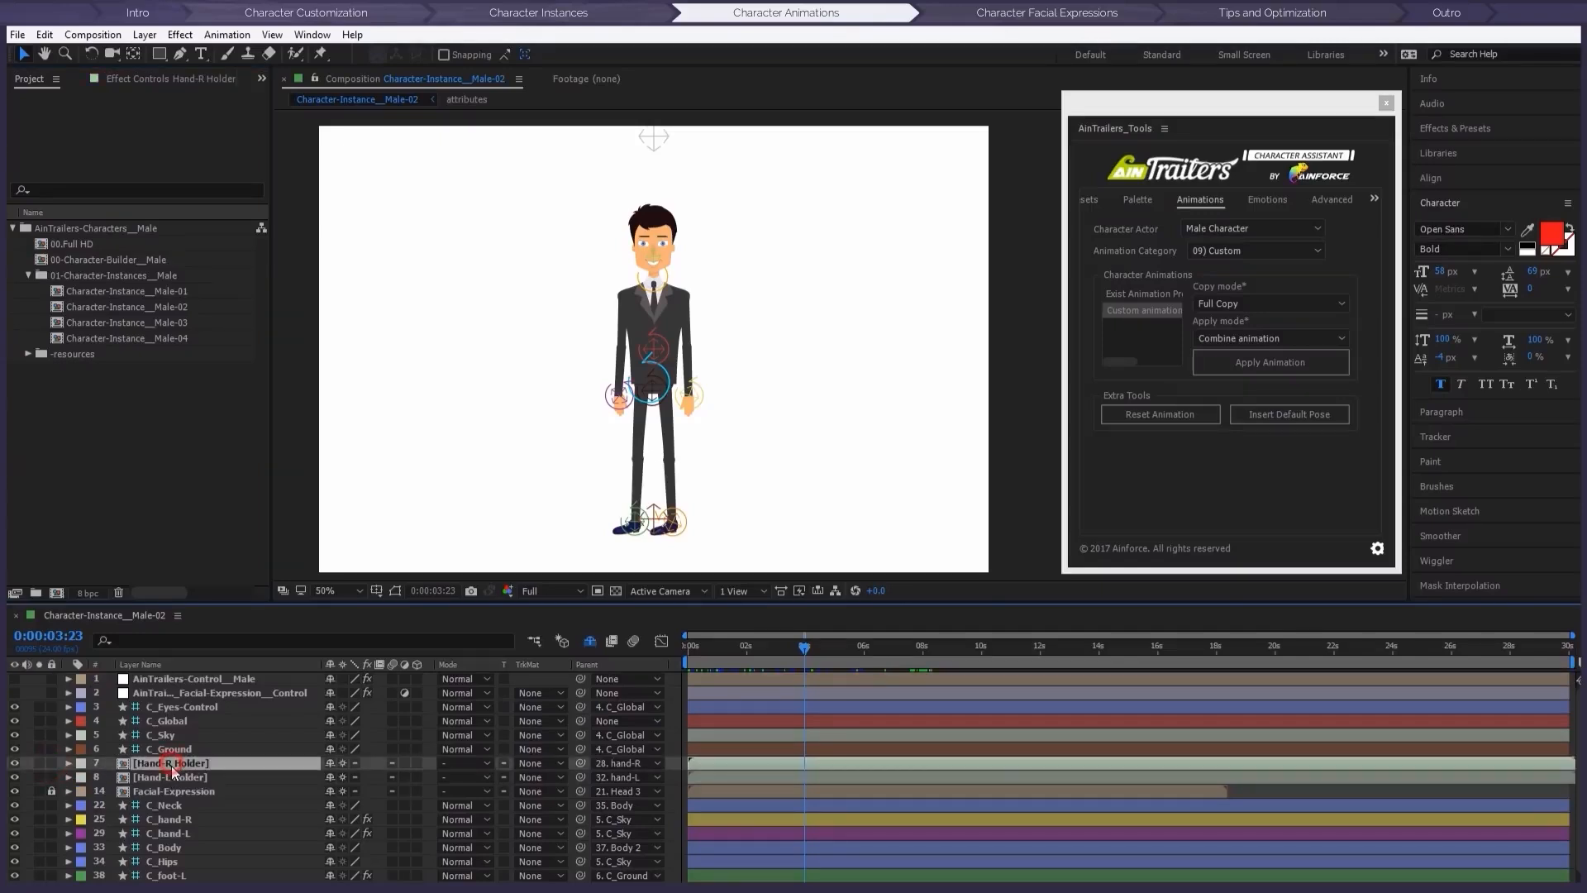
{"action": "left_click", "coordinate": [164, 776]}
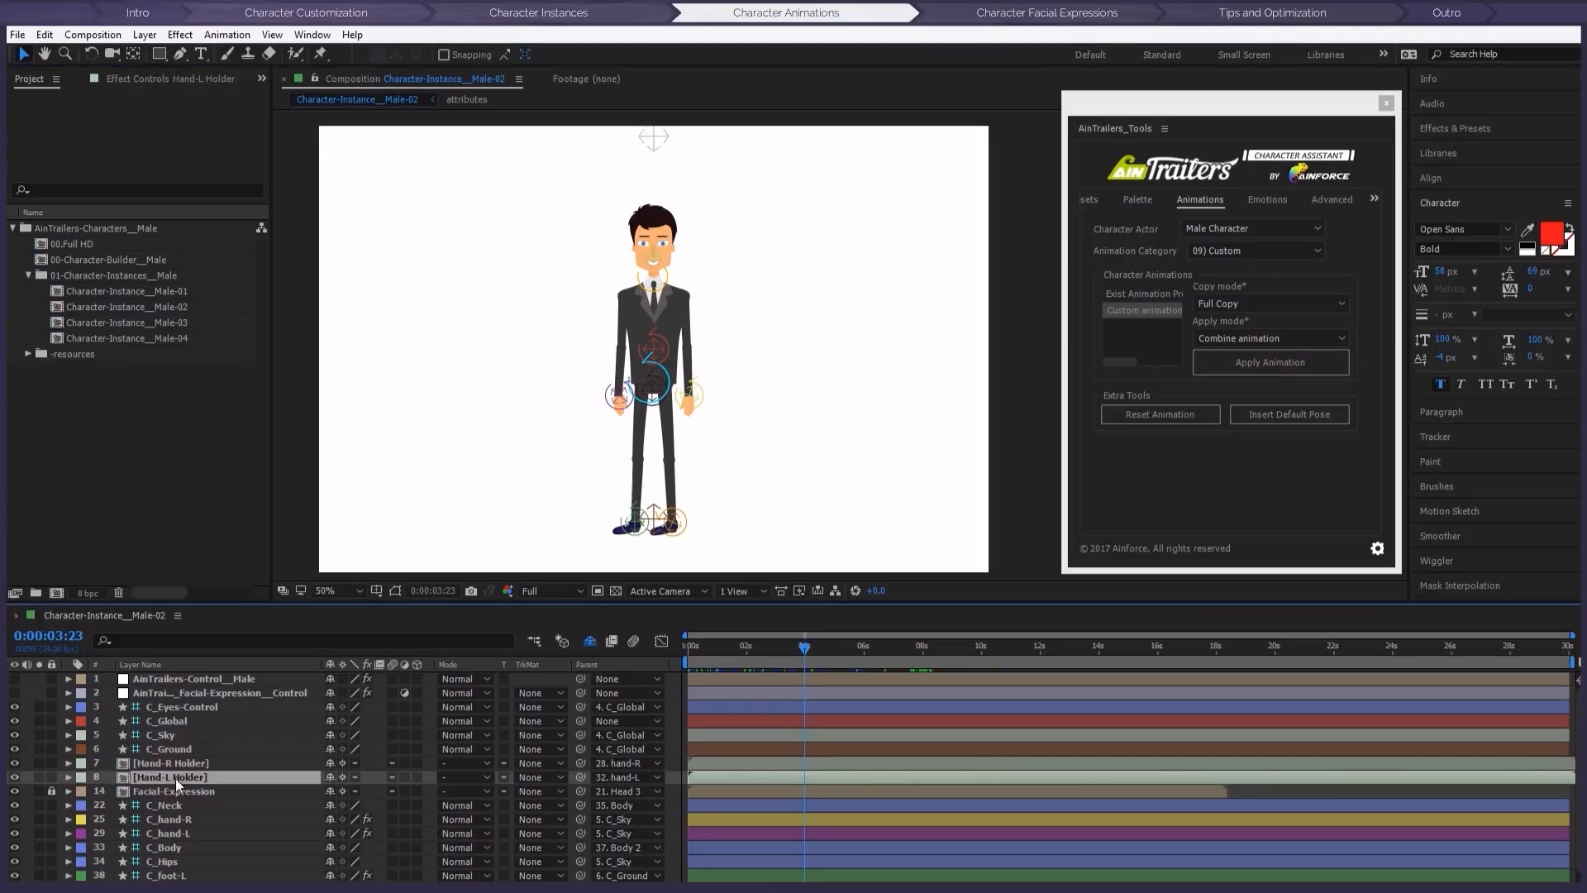
{"action": "left_click", "coordinate": [171, 767]}
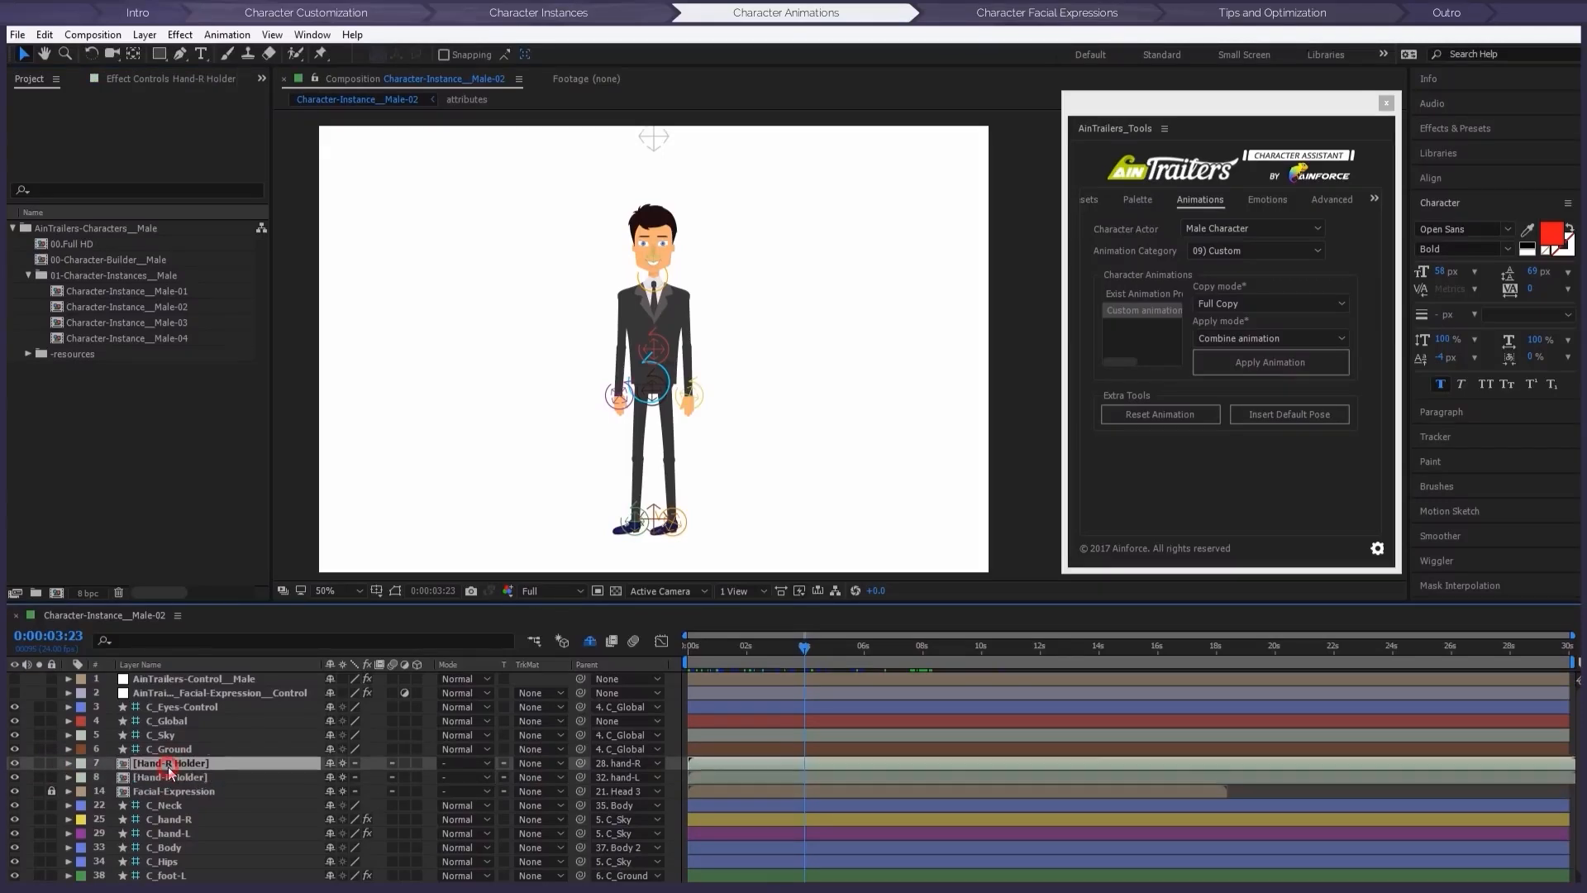
Step: Import 16-icons__corporate-business.aep as a project from the 02-Object-icons folder inside 05-Separate-templates
{"action": "right_click", "coordinate": [147, 462]}
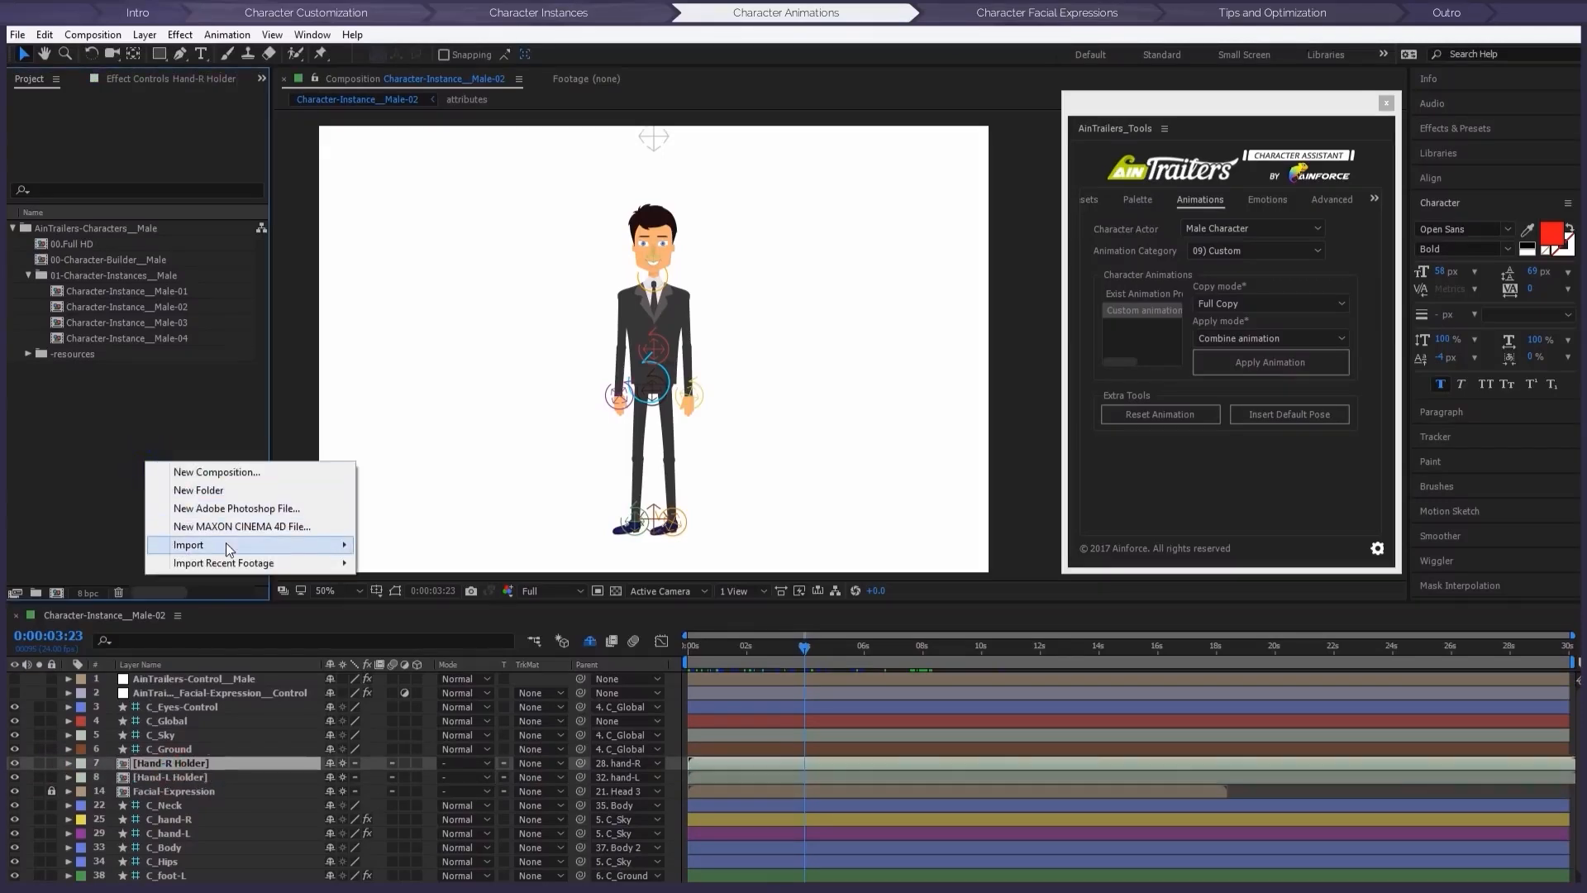
{"action": "mouse_move", "coordinate": [230, 548]}
{"action": "left_click", "coordinate": [417, 543]}
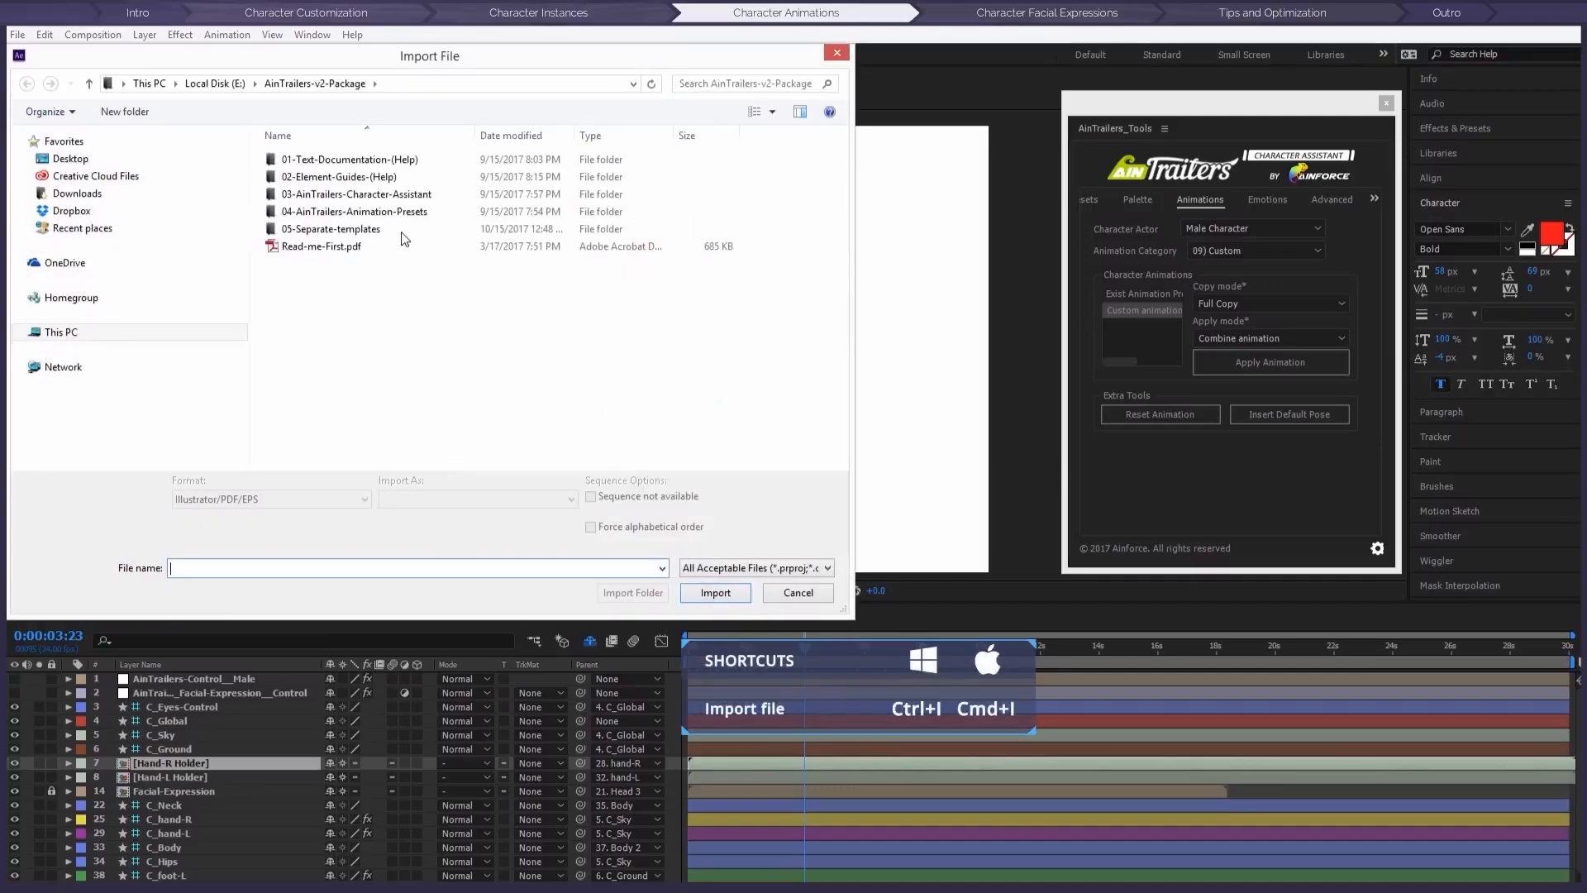
{"action": "double_click", "coordinate": [346, 230]}
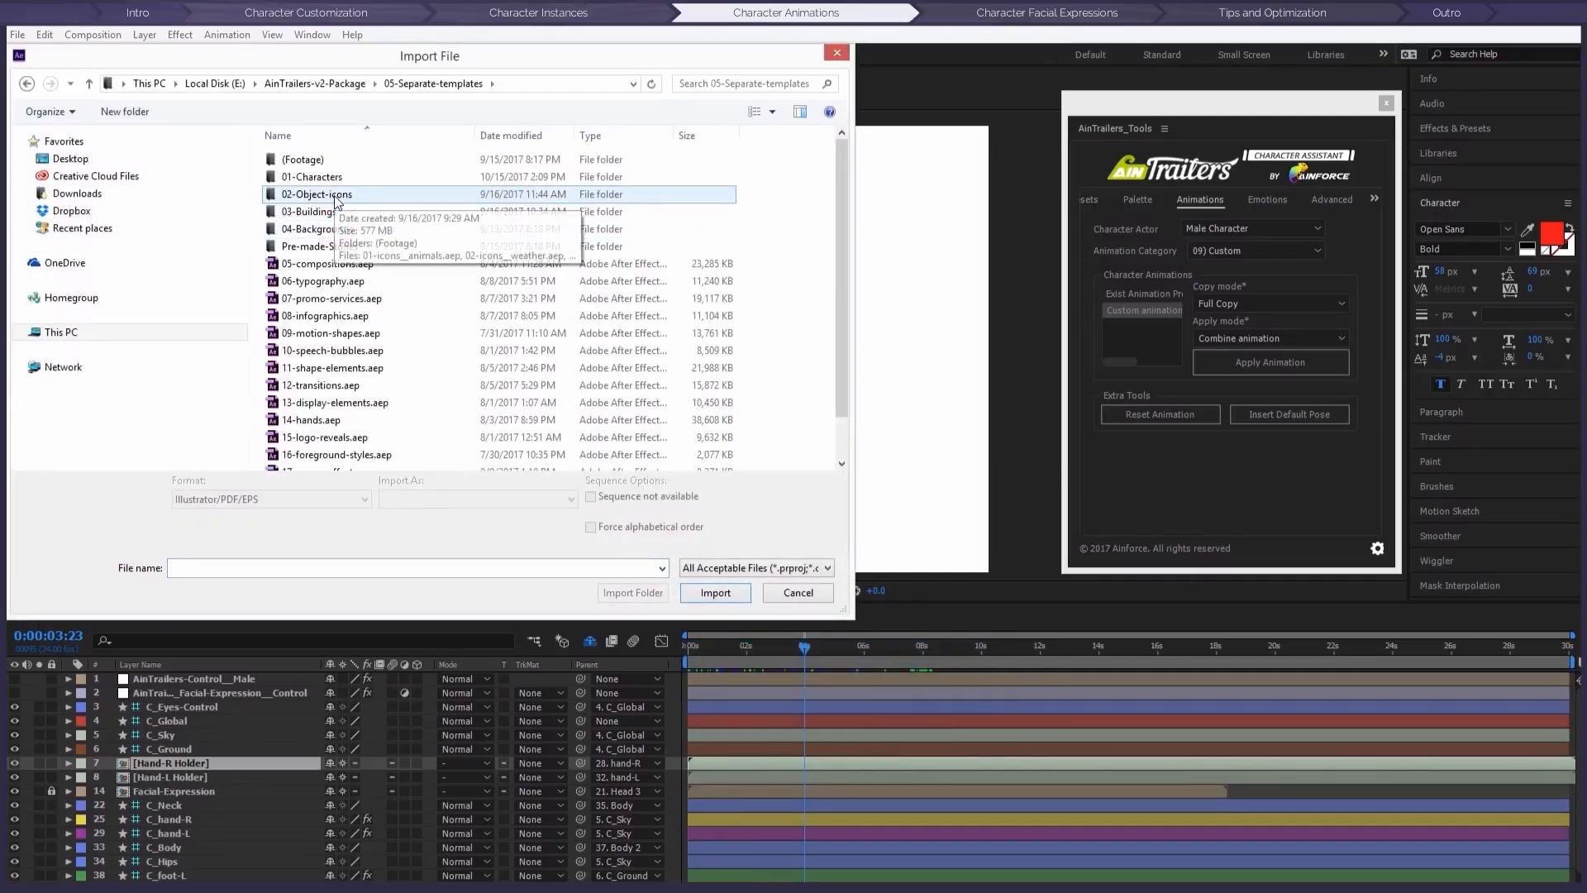
{"action": "double_click", "coordinate": [335, 197]}
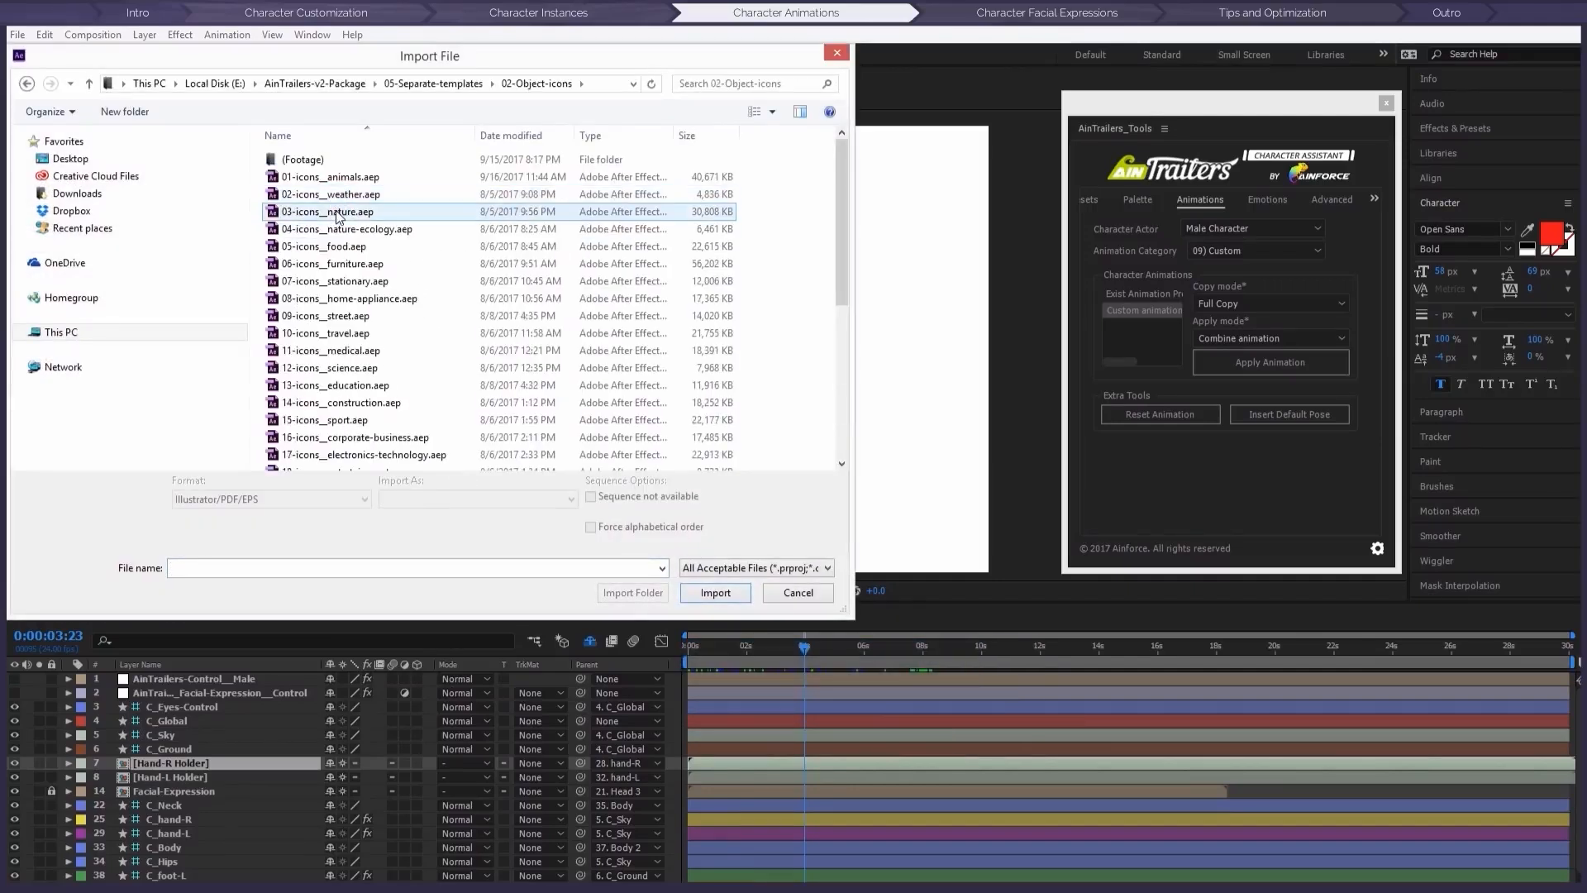
{"action": "left_click", "coordinate": [385, 438]}
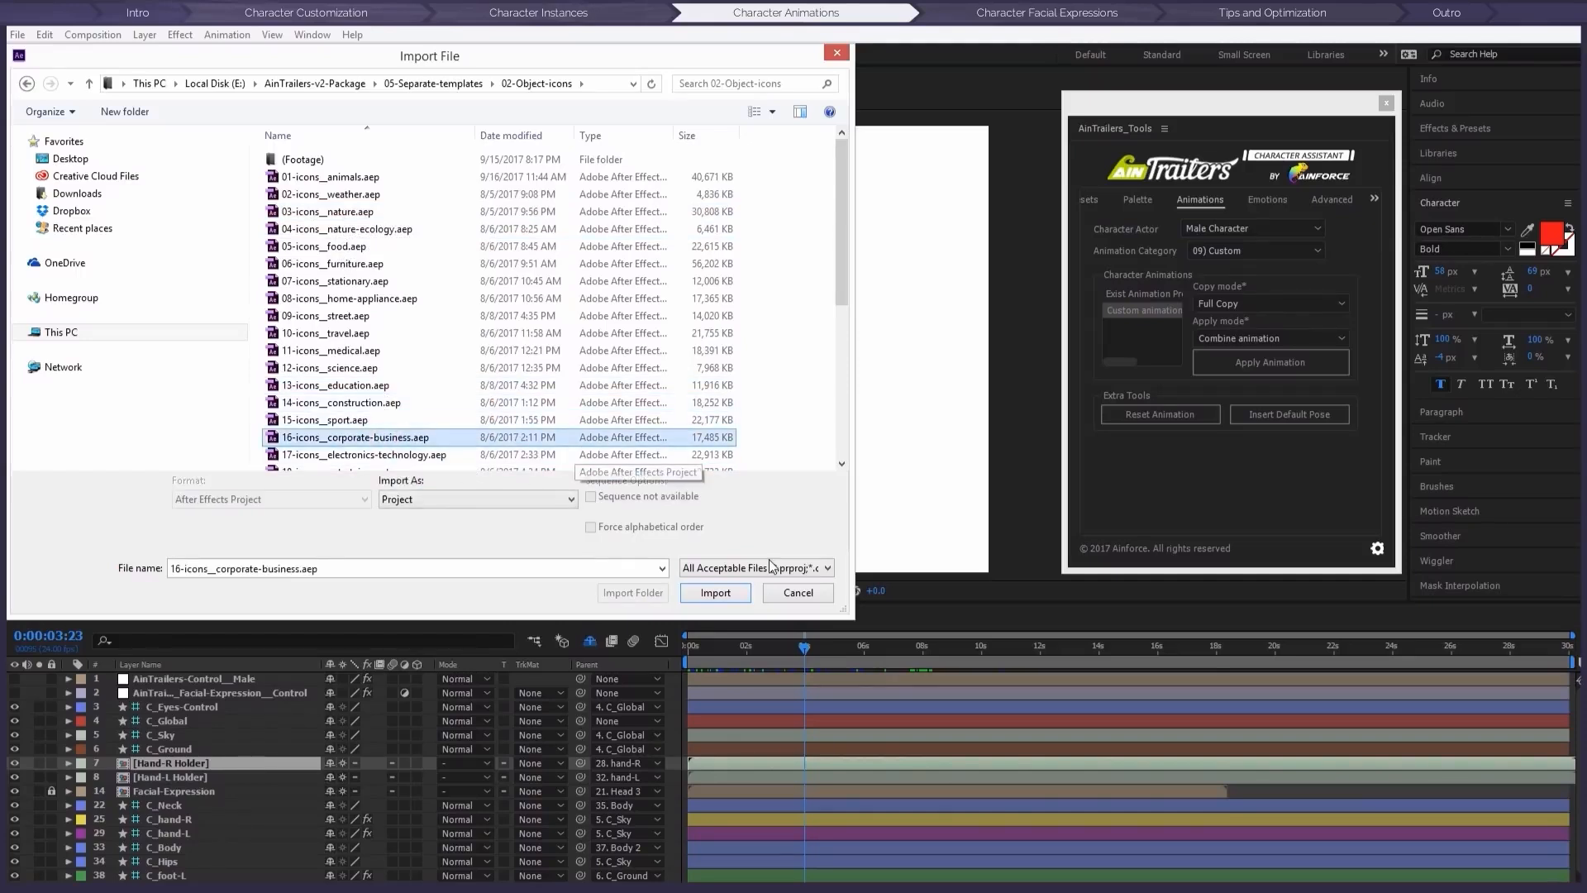
{"action": "left_click", "coordinate": [716, 593]}
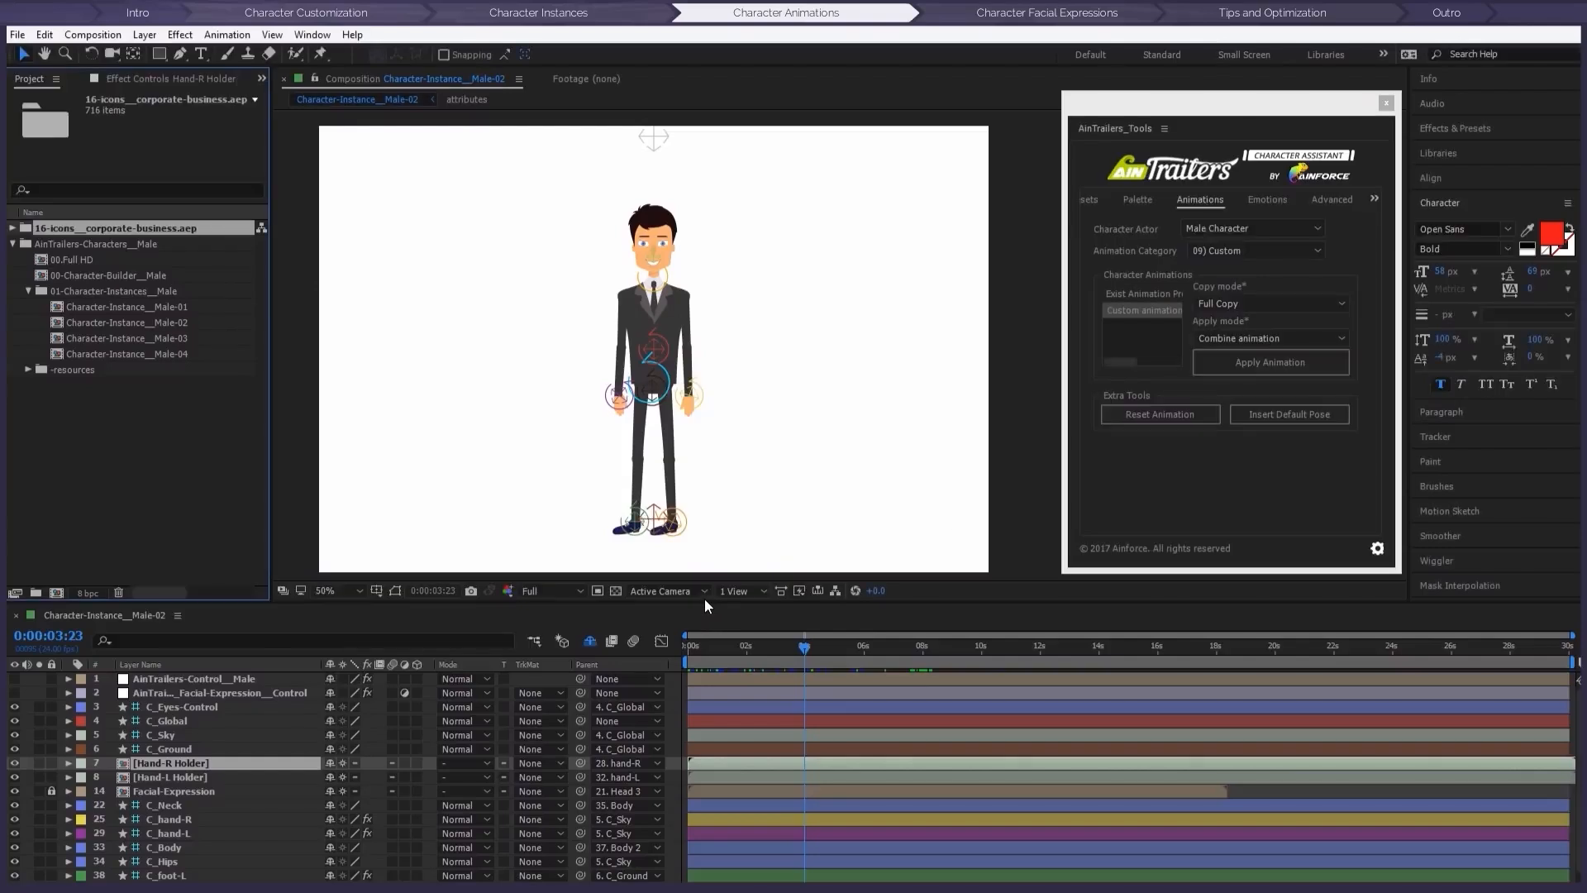
Step: Browse the imported 02-static_icons compositions and select s.43-briefcase
{"action": "double_click", "coordinate": [136, 227]}
{"action": "double_click", "coordinate": [67, 244]}
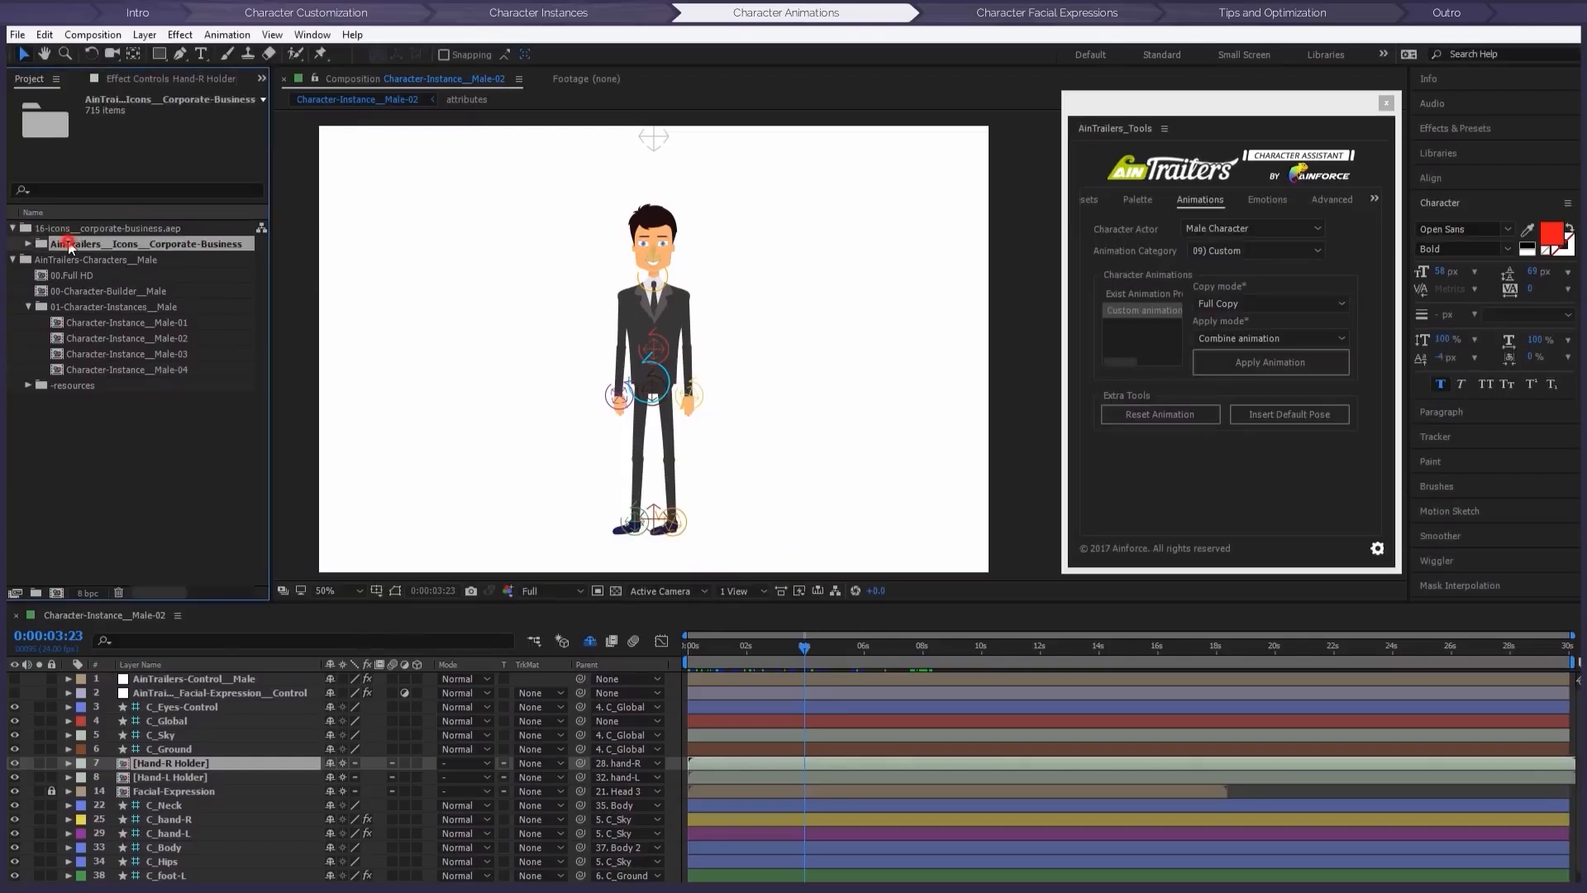
{"action": "double_click", "coordinate": [97, 273]}
{"action": "left_click", "coordinate": [126, 473]}
{"action": "left_click", "coordinate": [126, 465]}
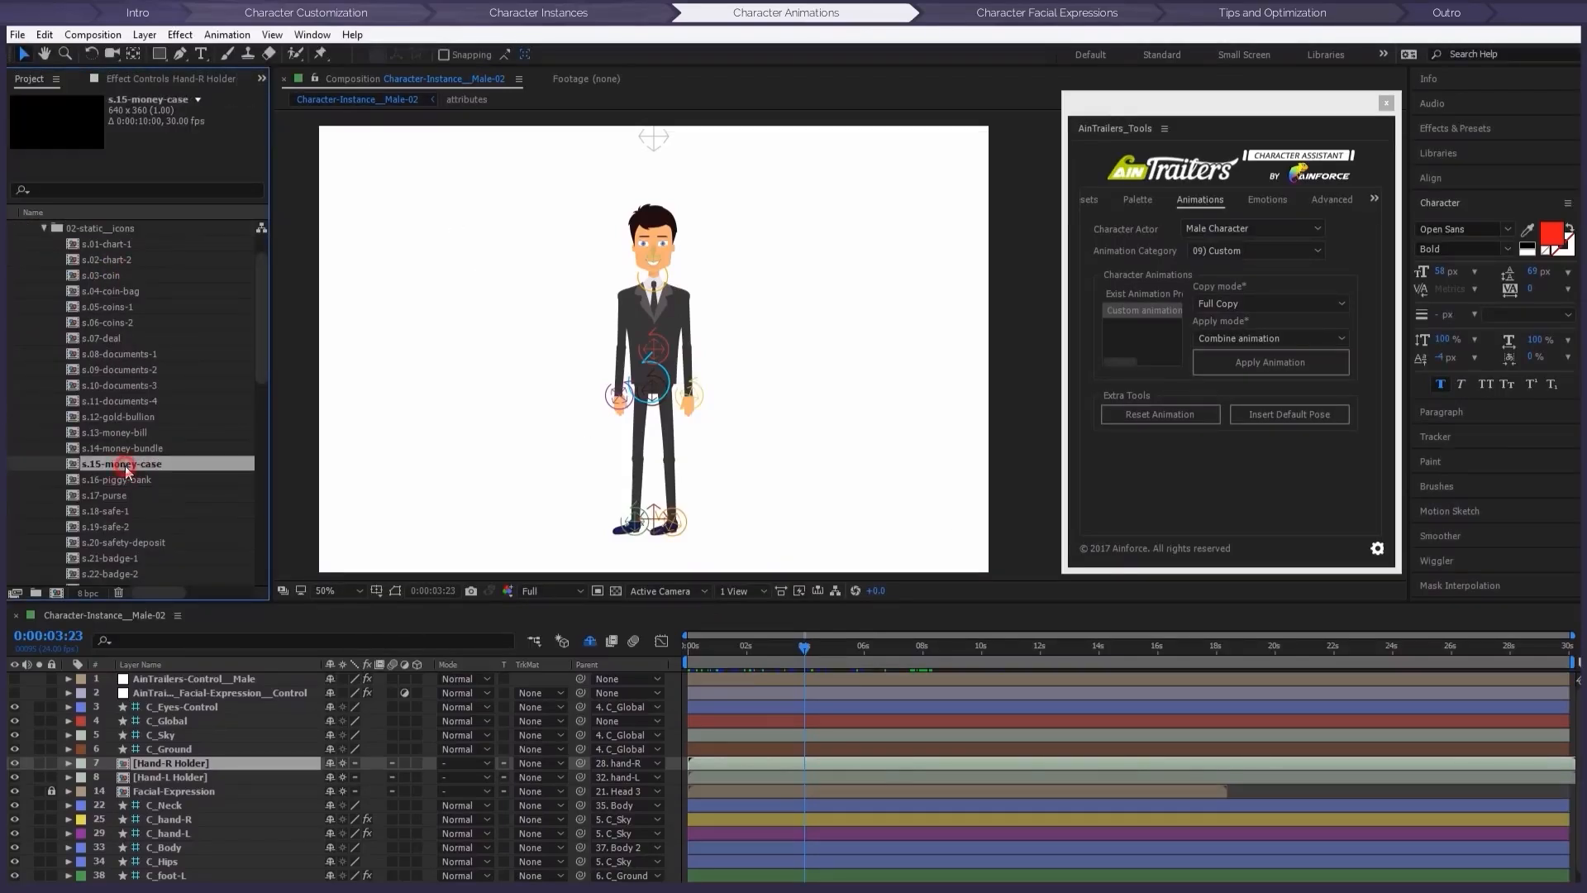
{"action": "left_click", "coordinate": [124, 451]}
{"action": "scroll", "coordinate": [122, 470], "scroll_direction": "down", "scroll_amount": 5}
{"action": "left_click", "coordinate": [118, 469]}
{"action": "scroll", "coordinate": [117, 469], "scroll_direction": "down", "scroll_amount": 5}
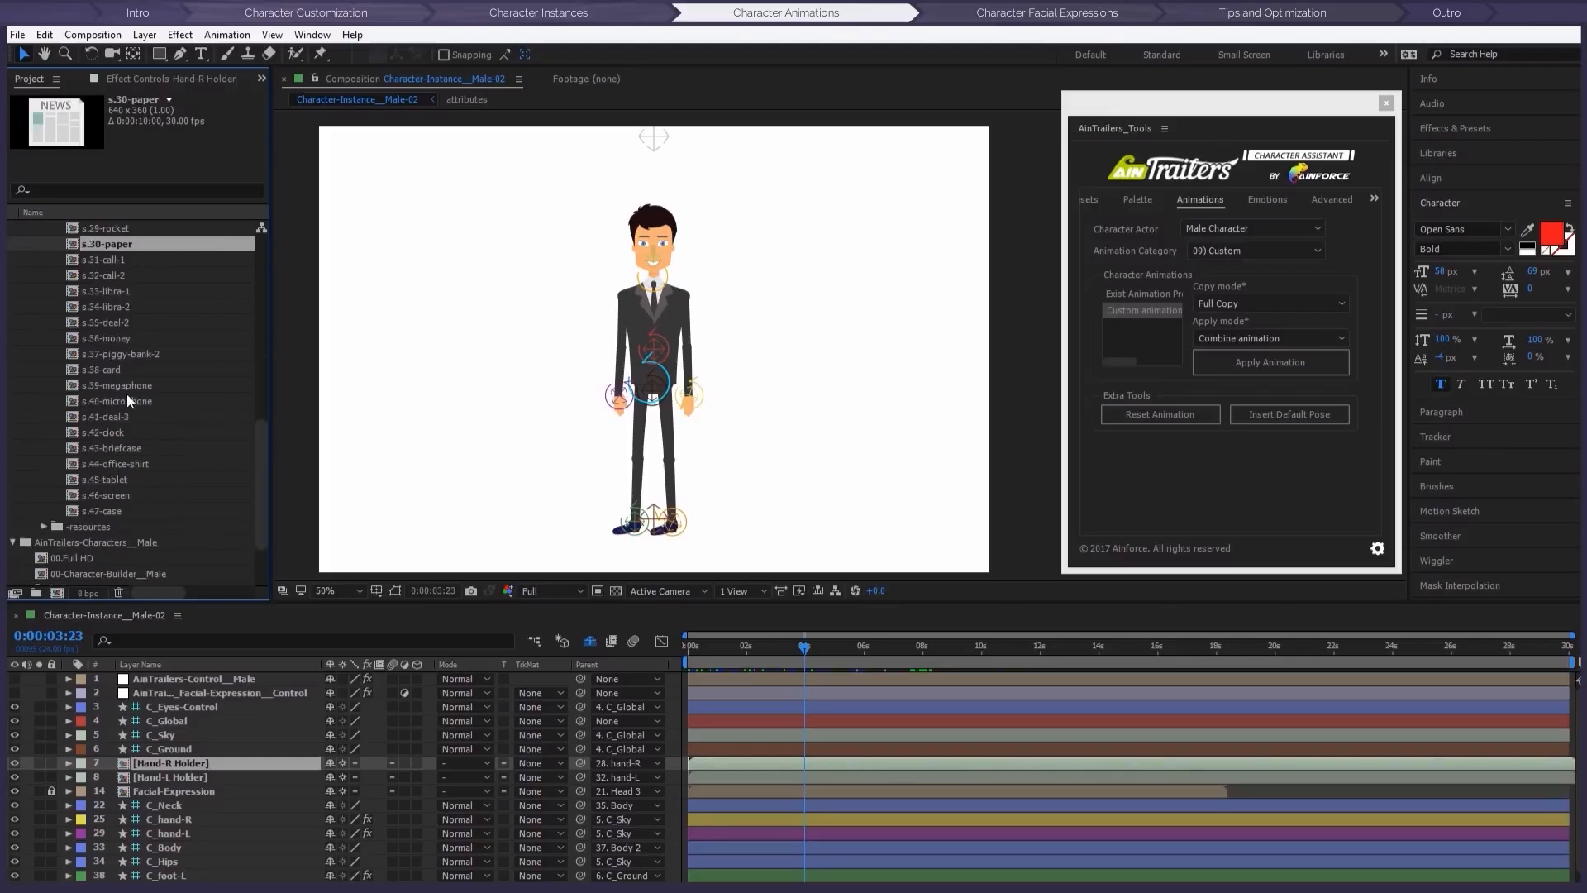
{"action": "left_click", "coordinate": [126, 387]}
{"action": "left_click", "coordinate": [121, 446]}
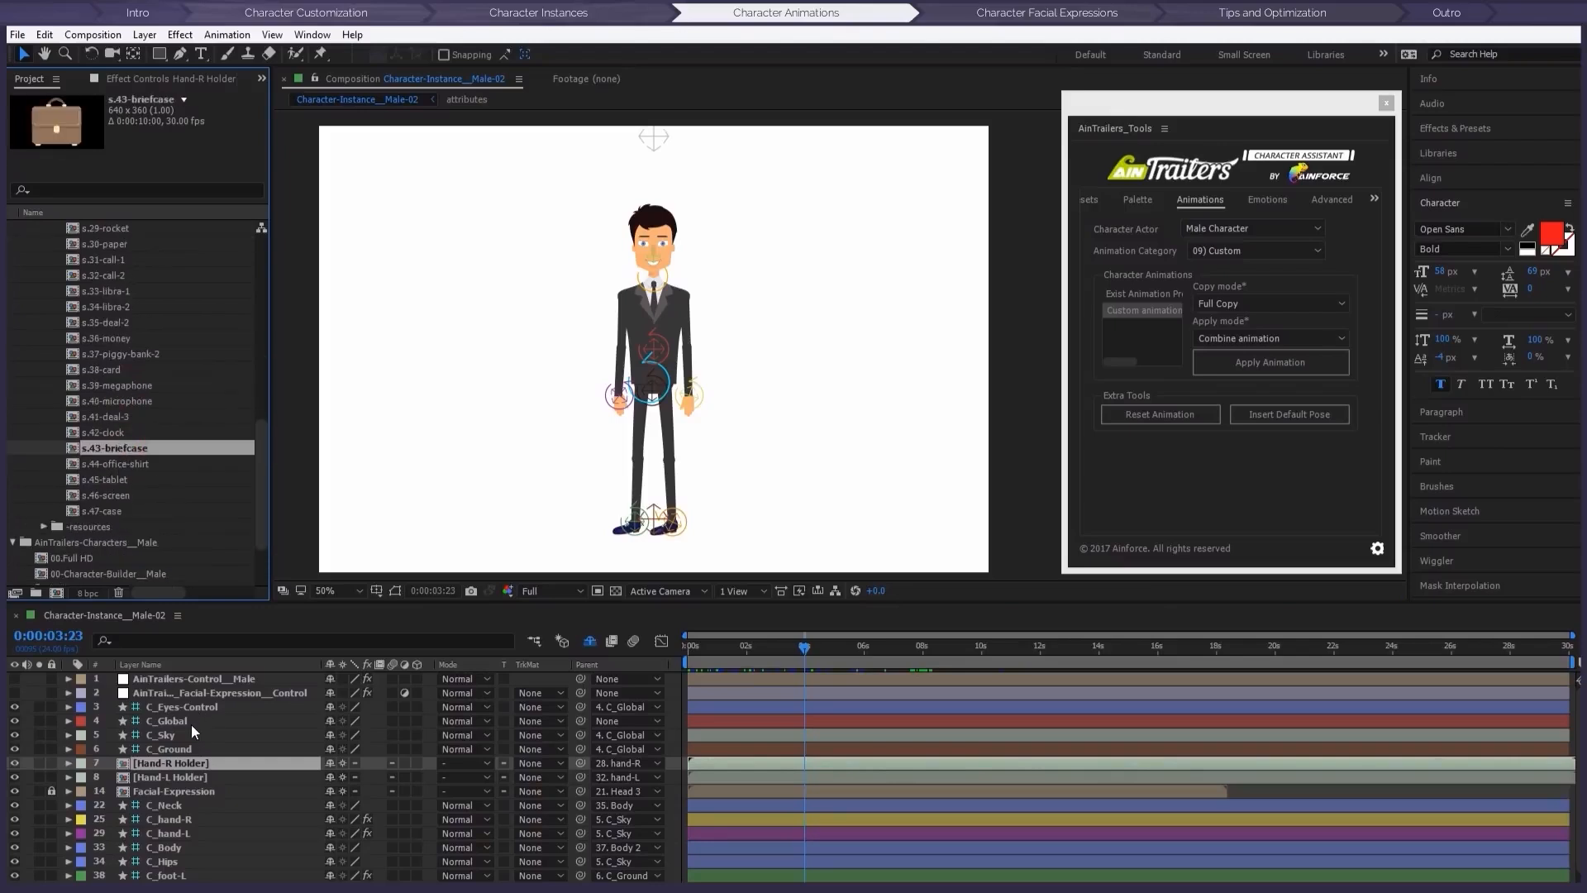
Step: Insert s.43-briefcase into Hand-R Holder scaled down to fit, and move the holder down into the hand in Character-Instance__Male-02
{"action": "double_click", "coordinate": [189, 762]}
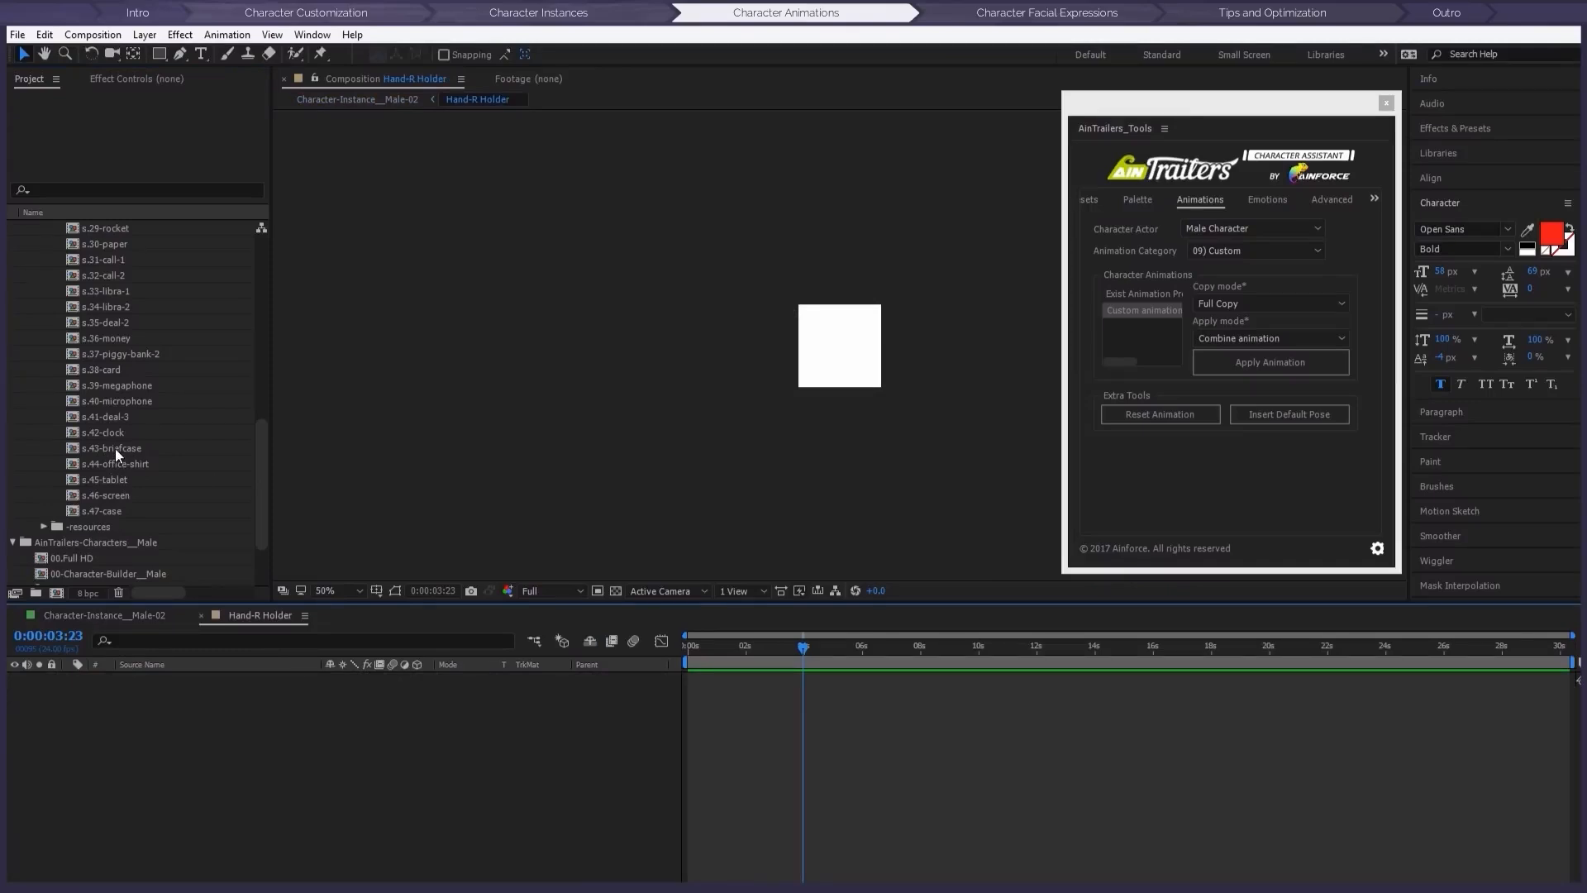
{"action": "left_click_drag", "start_coordinate": [116, 448], "coordinate": [841, 345]}
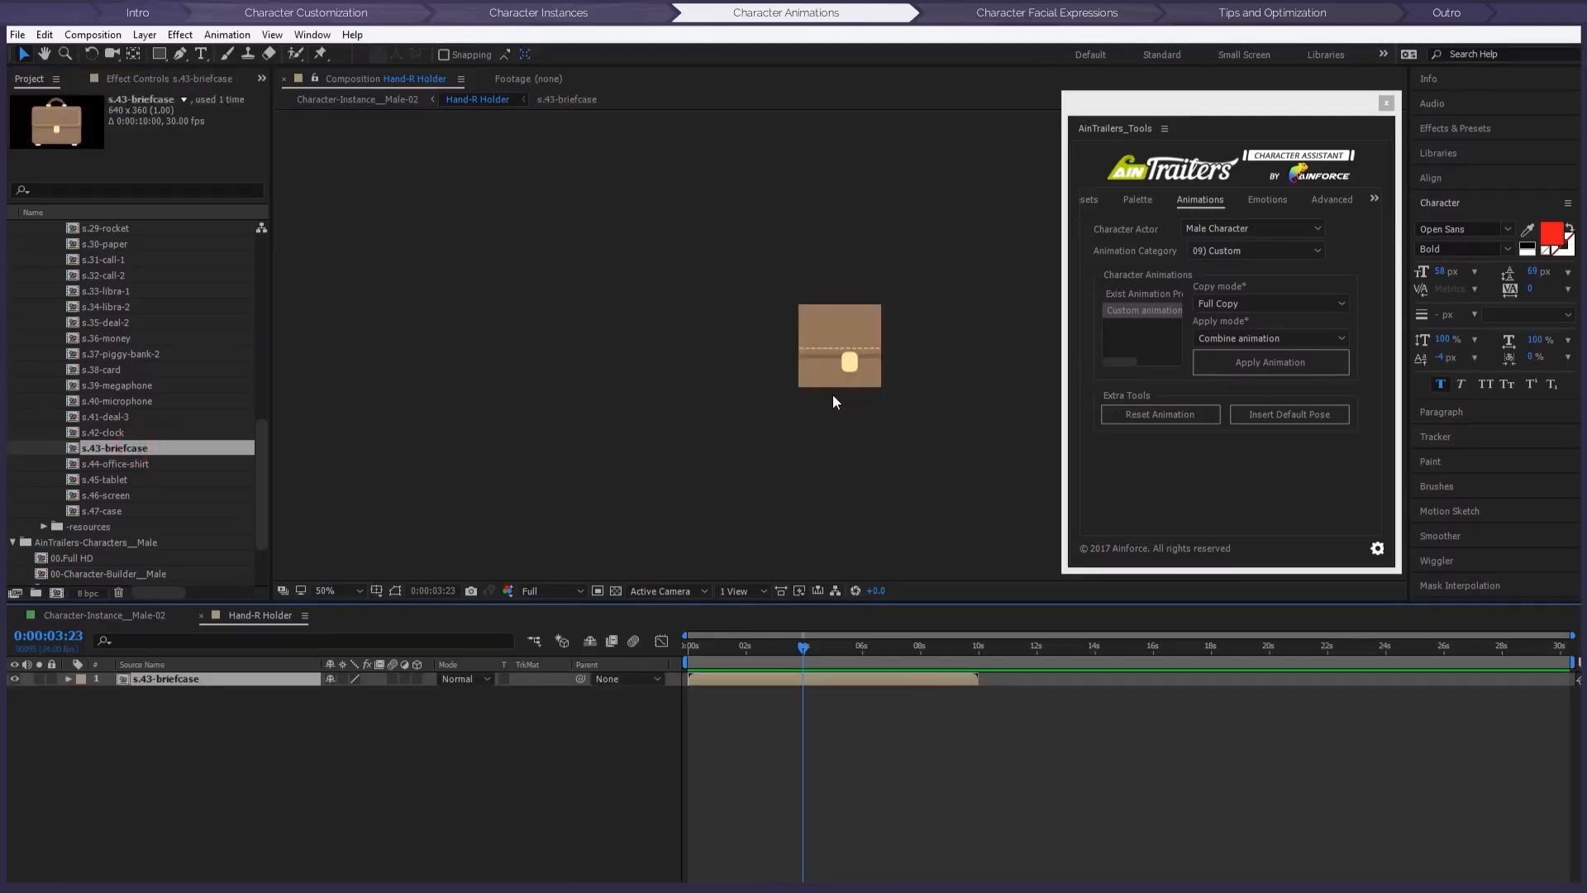
{"action": "key", "text": "s"}
{"action": "left_click_drag", "start_coordinate": [353, 697], "coordinate": [307, 696]}
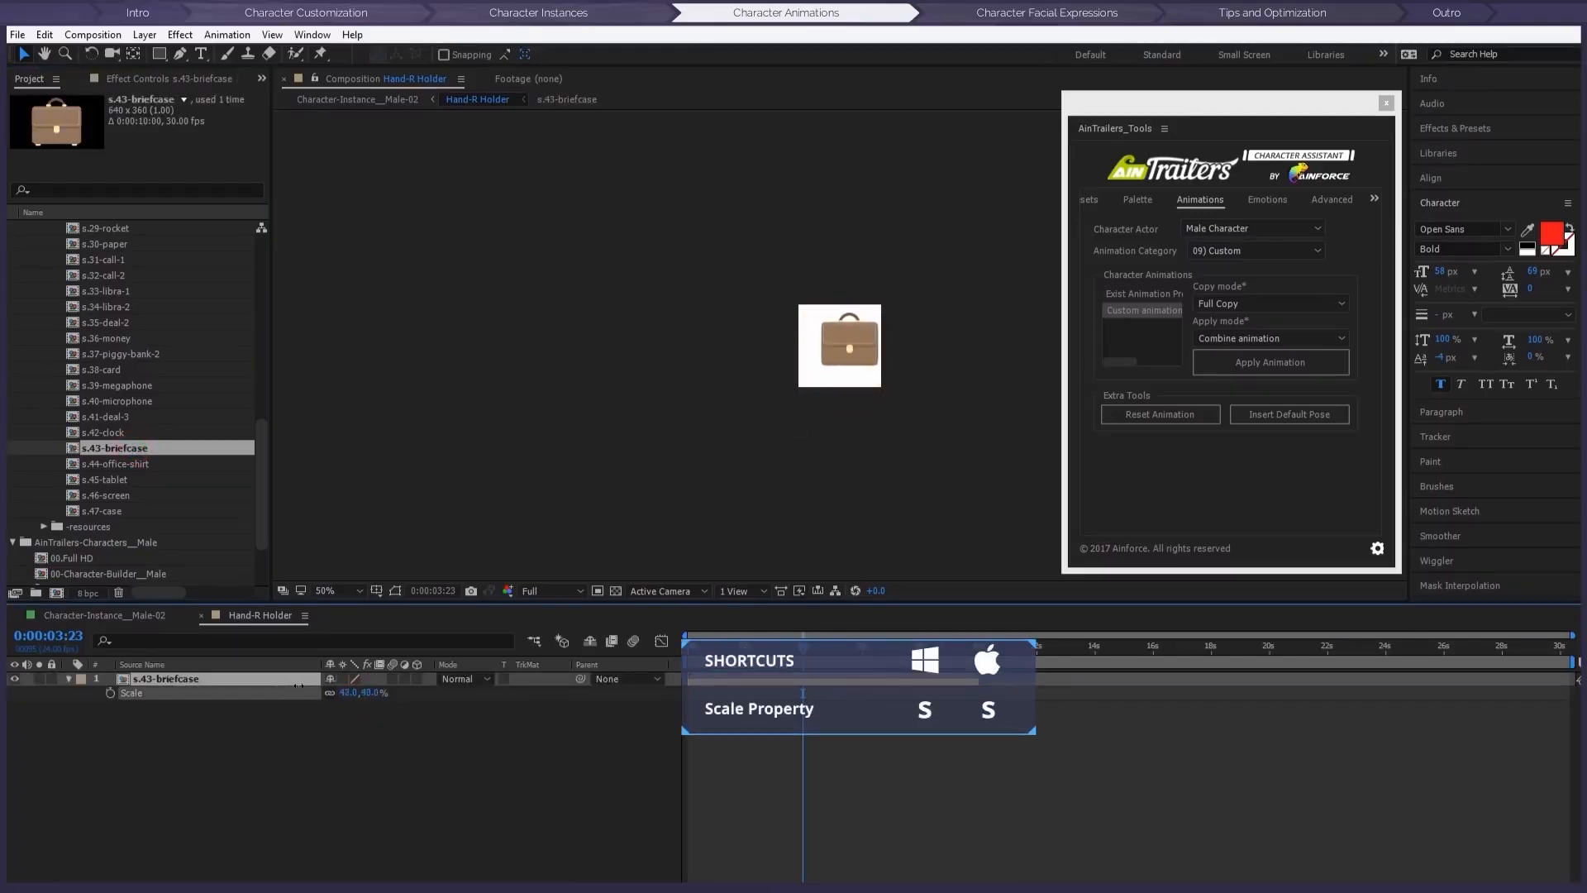
{"action": "left_click", "coordinate": [840, 365]}
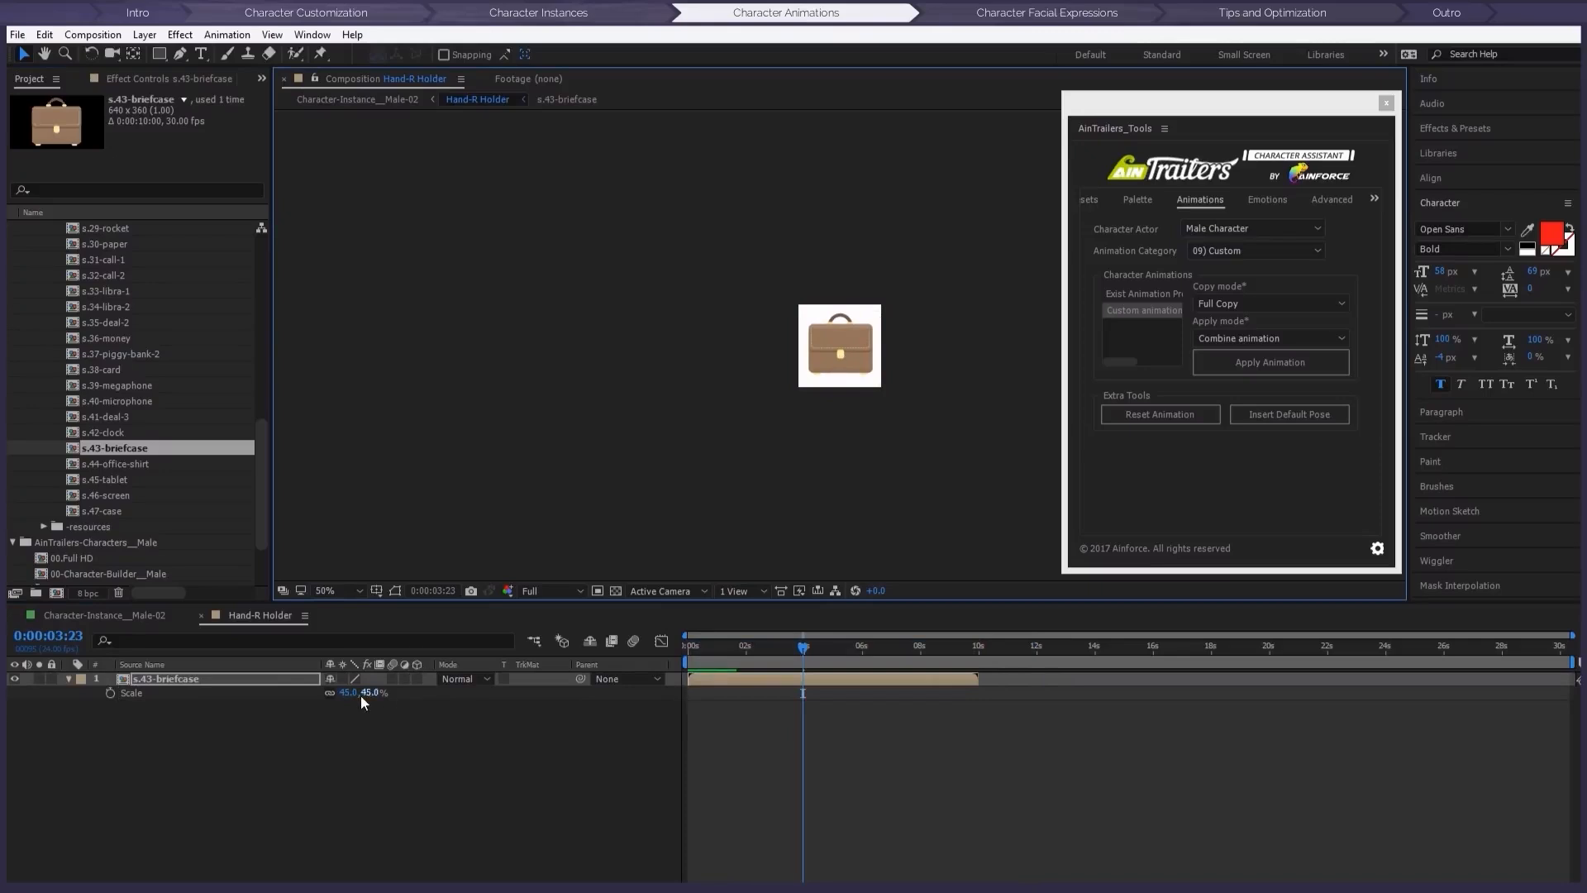
{"action": "left_click_drag", "start_coordinate": [352, 693], "coordinate": [380, 693]}
{"action": "left_click", "coordinate": [382, 99]}
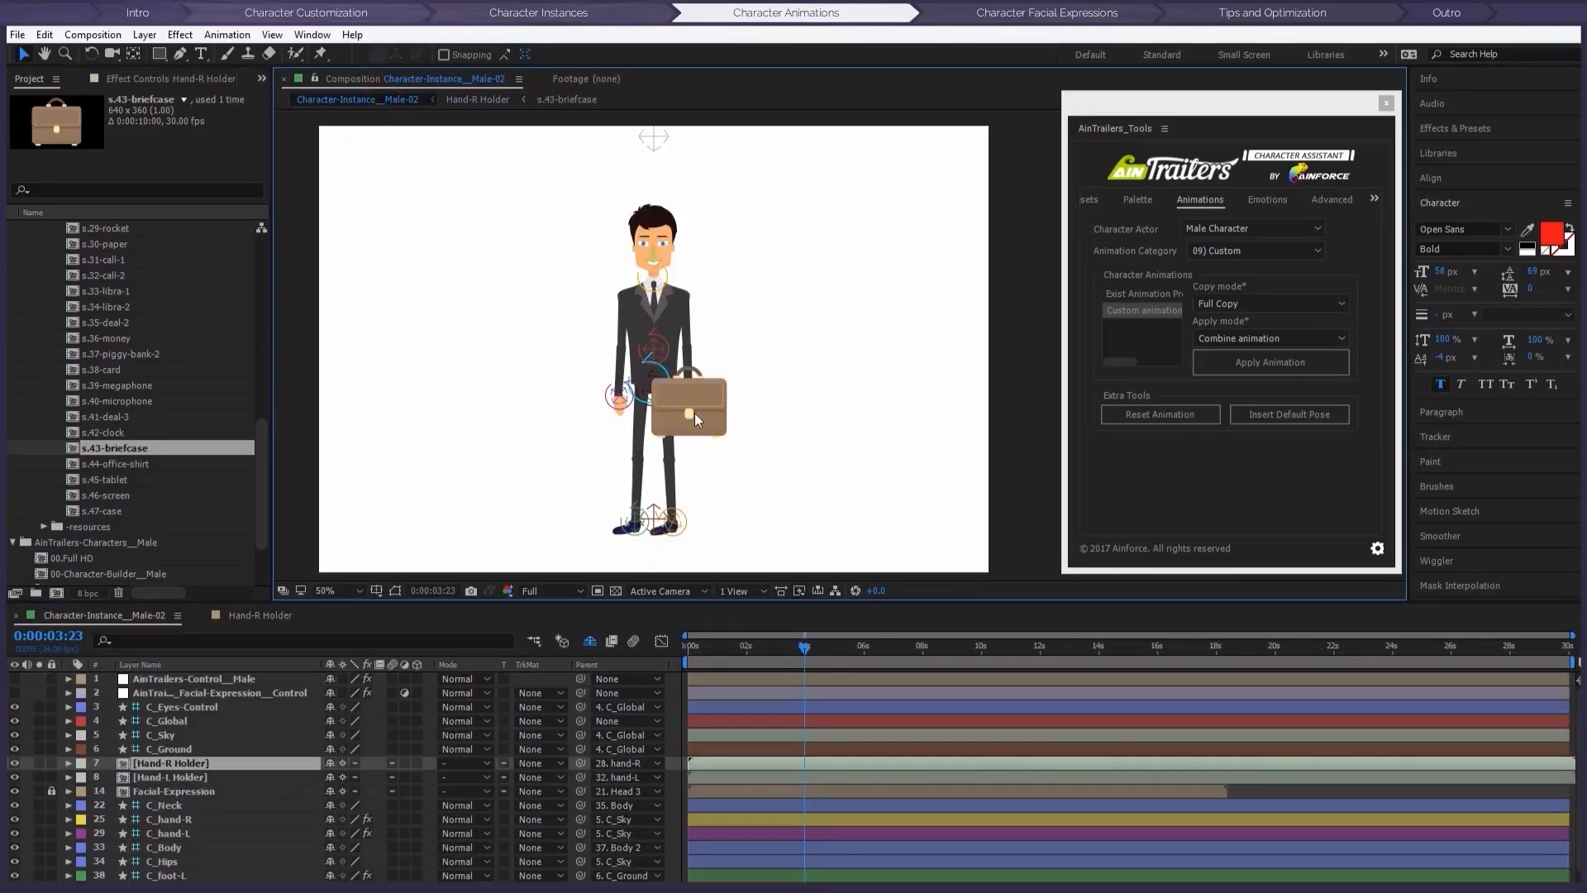
{"action": "left_click_drag", "start_coordinate": [700, 409], "coordinate": [705, 441]}
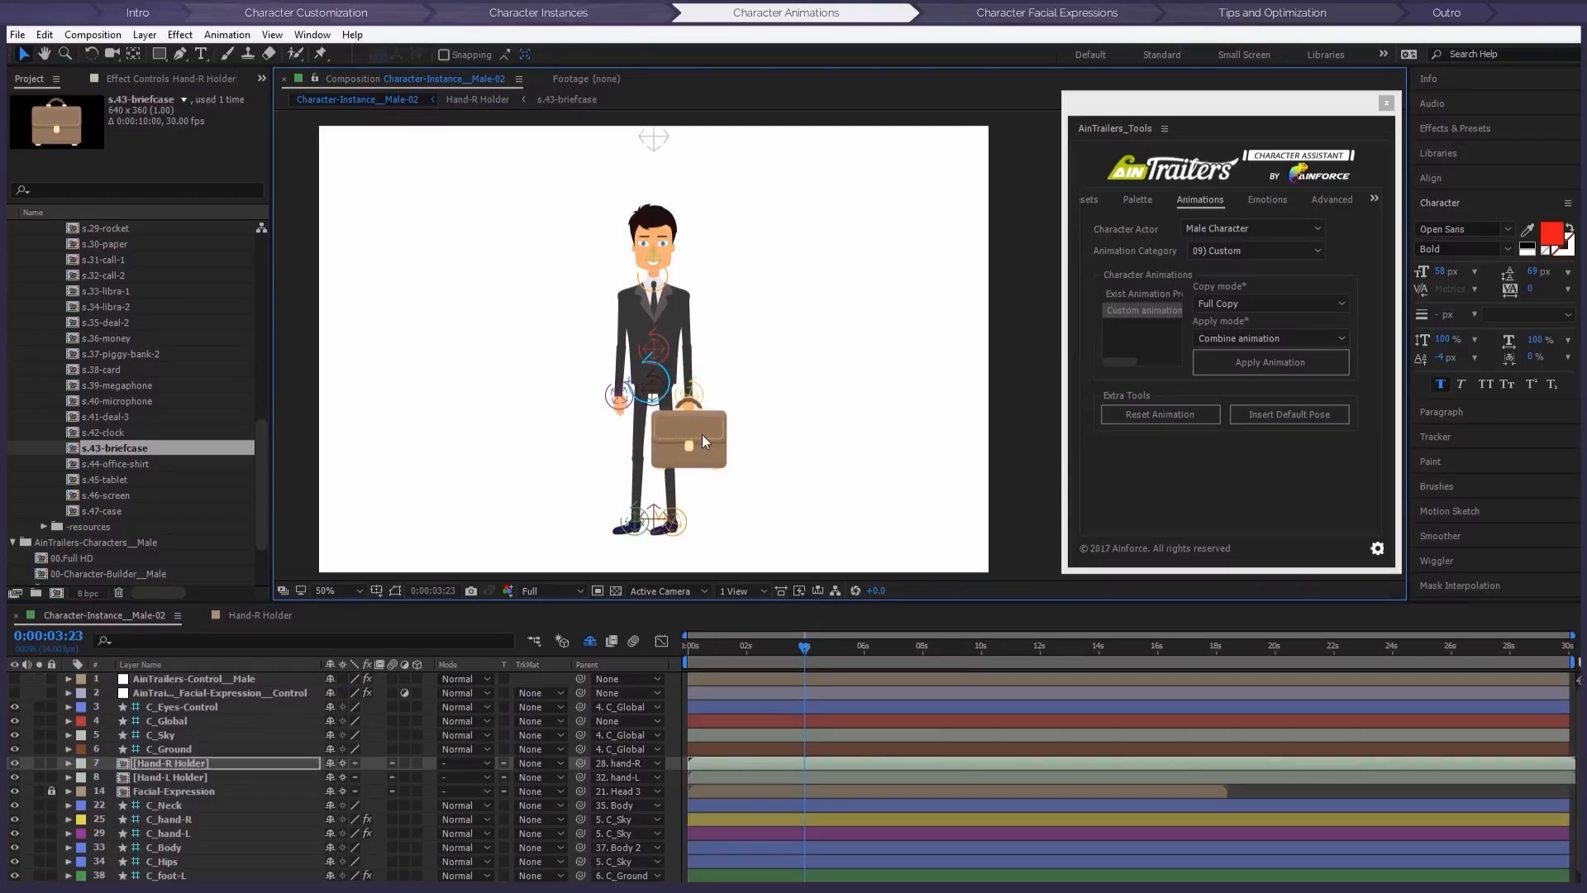
Step: Keyframe the Hand-R Holder scale from 0% at 0:00:03:19 to 200% around 0:00:04:10
{"action": "left_click", "coordinate": [196, 763]}
{"action": "key", "text": "s"}
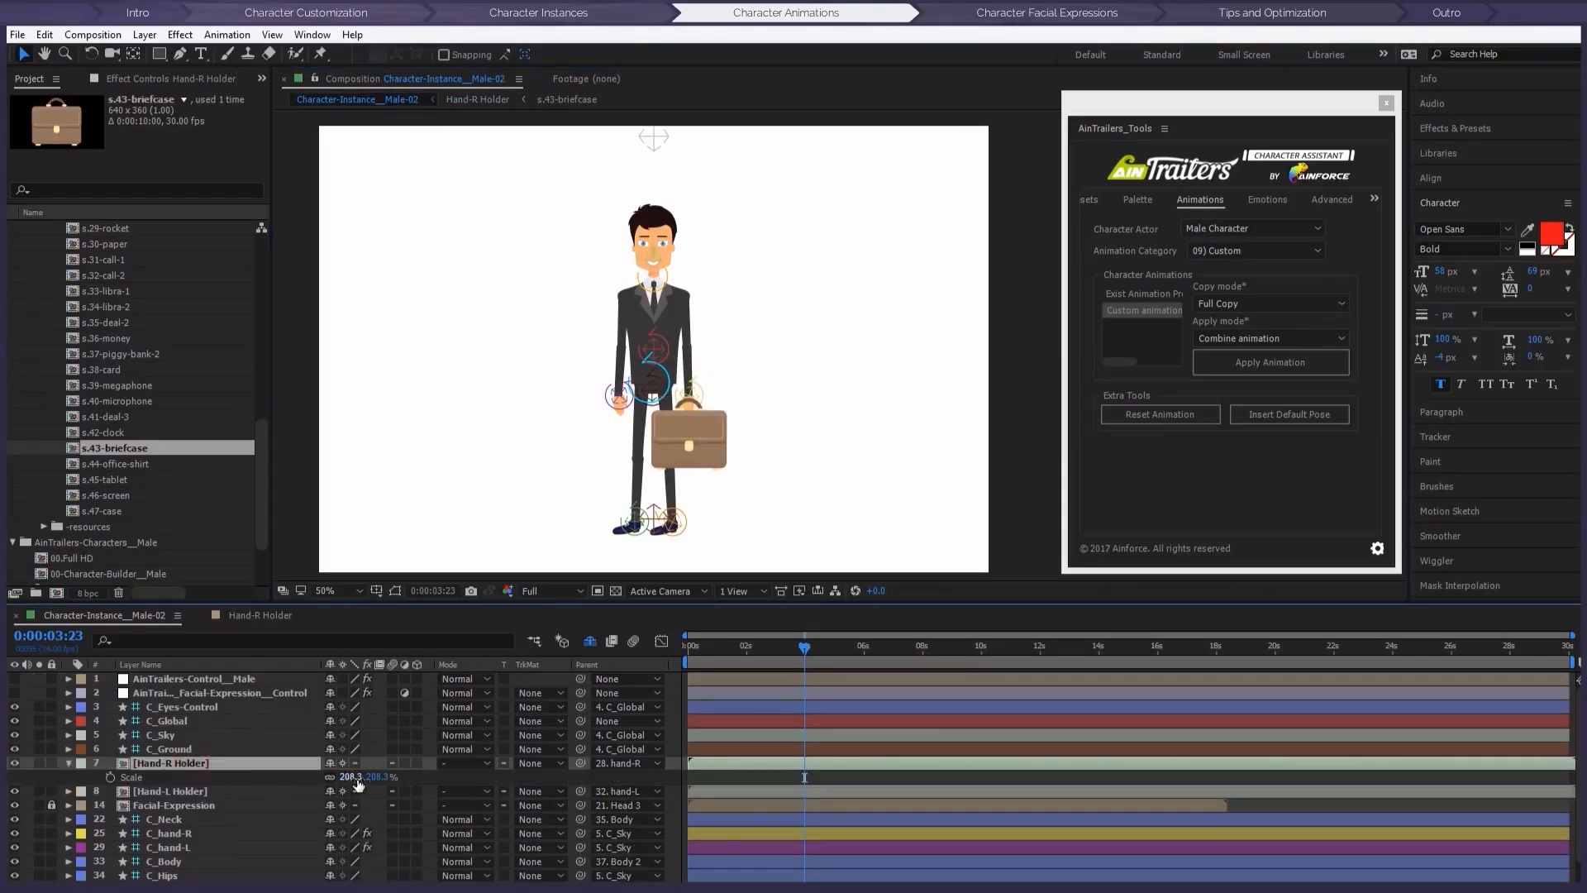
{"action": "left_click_drag", "start_coordinate": [800, 659], "coordinate": [800, 657]}
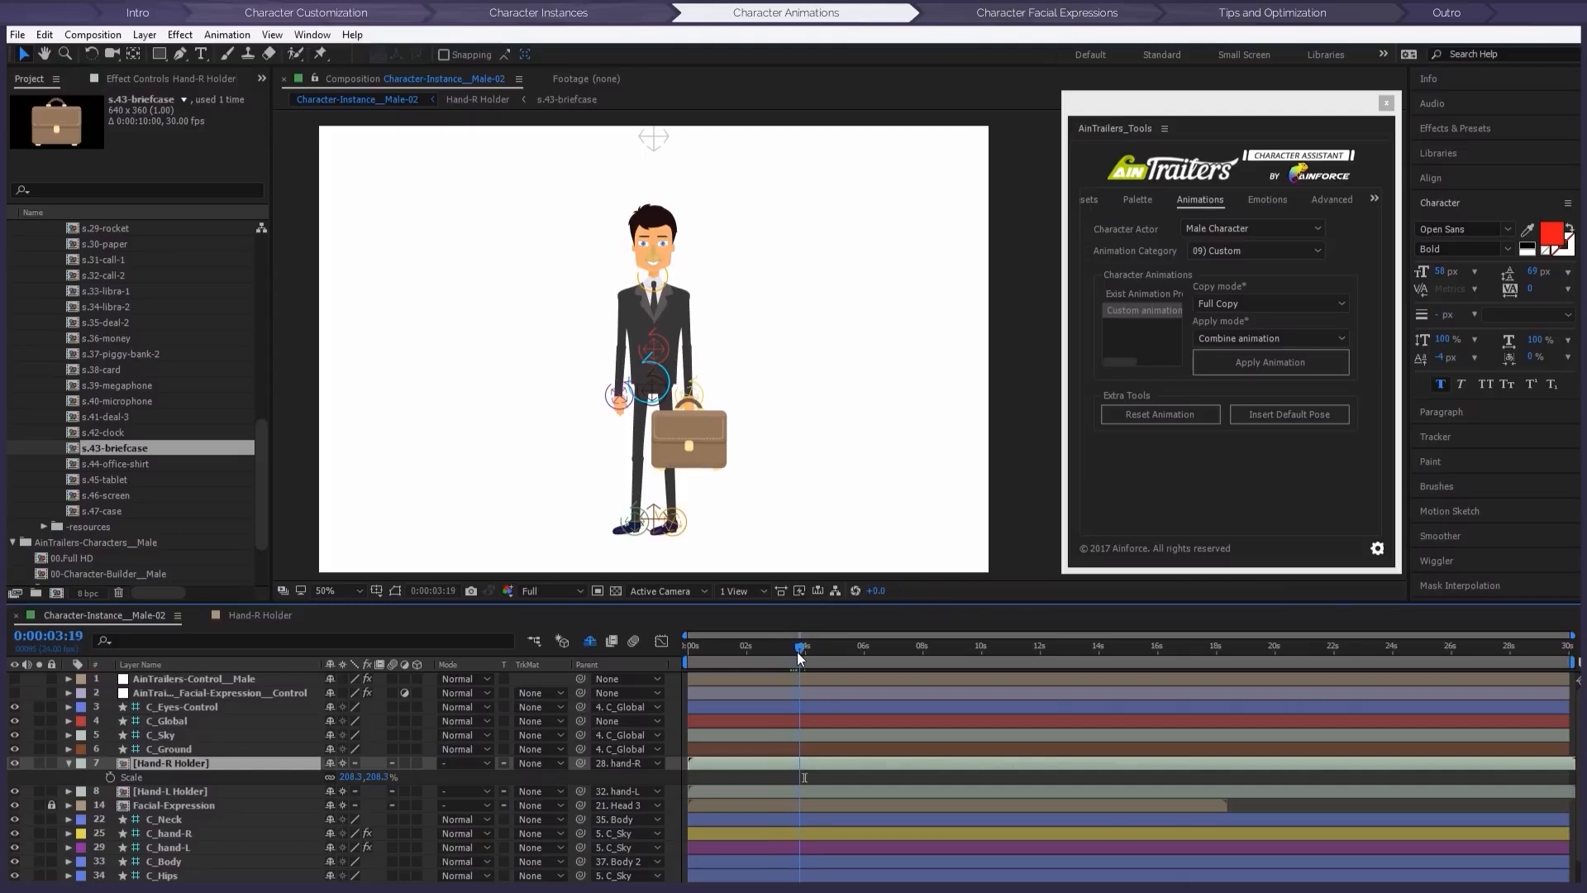
{"action": "left_click", "coordinate": [110, 777]}
{"action": "left_click", "coordinate": [351, 777]}
{"action": "type", "text": "0"}
{"action": "key", "text": "Return"}
{"action": "left_click_drag", "start_coordinate": [801, 653], "coordinate": [822, 653]}
{"action": "left_click", "coordinate": [350, 778]}
{"action": "type", "text": "200"}
{"action": "key", "text": "Return"}
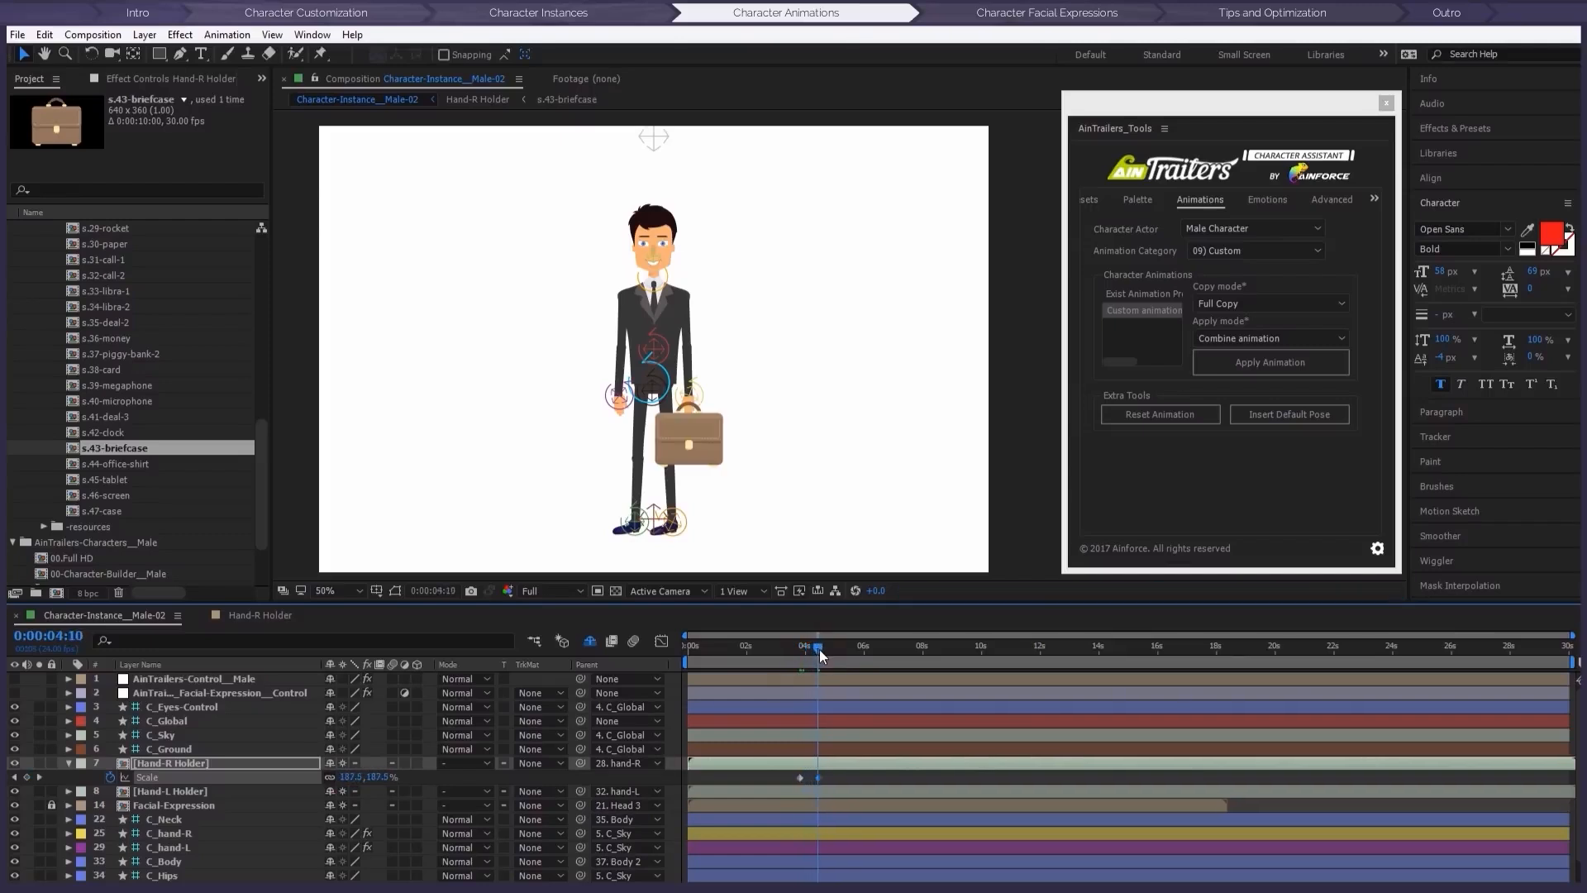
Step: Lock both hand holder layers and move the C_hand-R control outward and up to check that the briefcase follows
{"action": "left_click", "coordinate": [51, 763]}
{"action": "left_click", "coordinate": [51, 791]}
{"action": "left_click", "coordinate": [699, 401]}
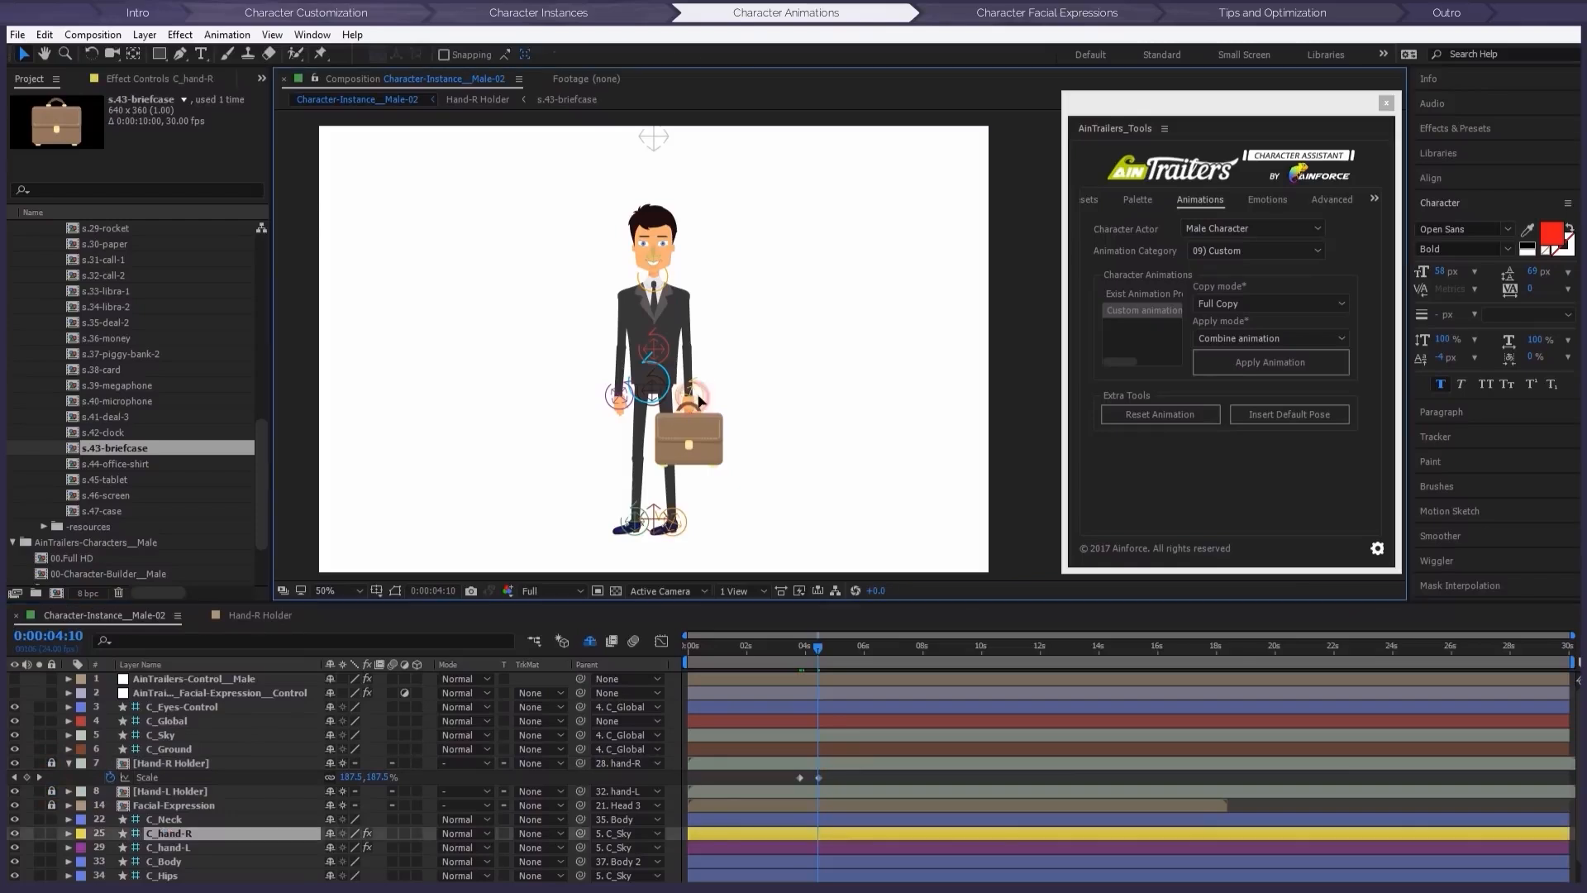
{"action": "left_click_drag", "start_coordinate": [699, 401], "coordinate": [764, 349]}
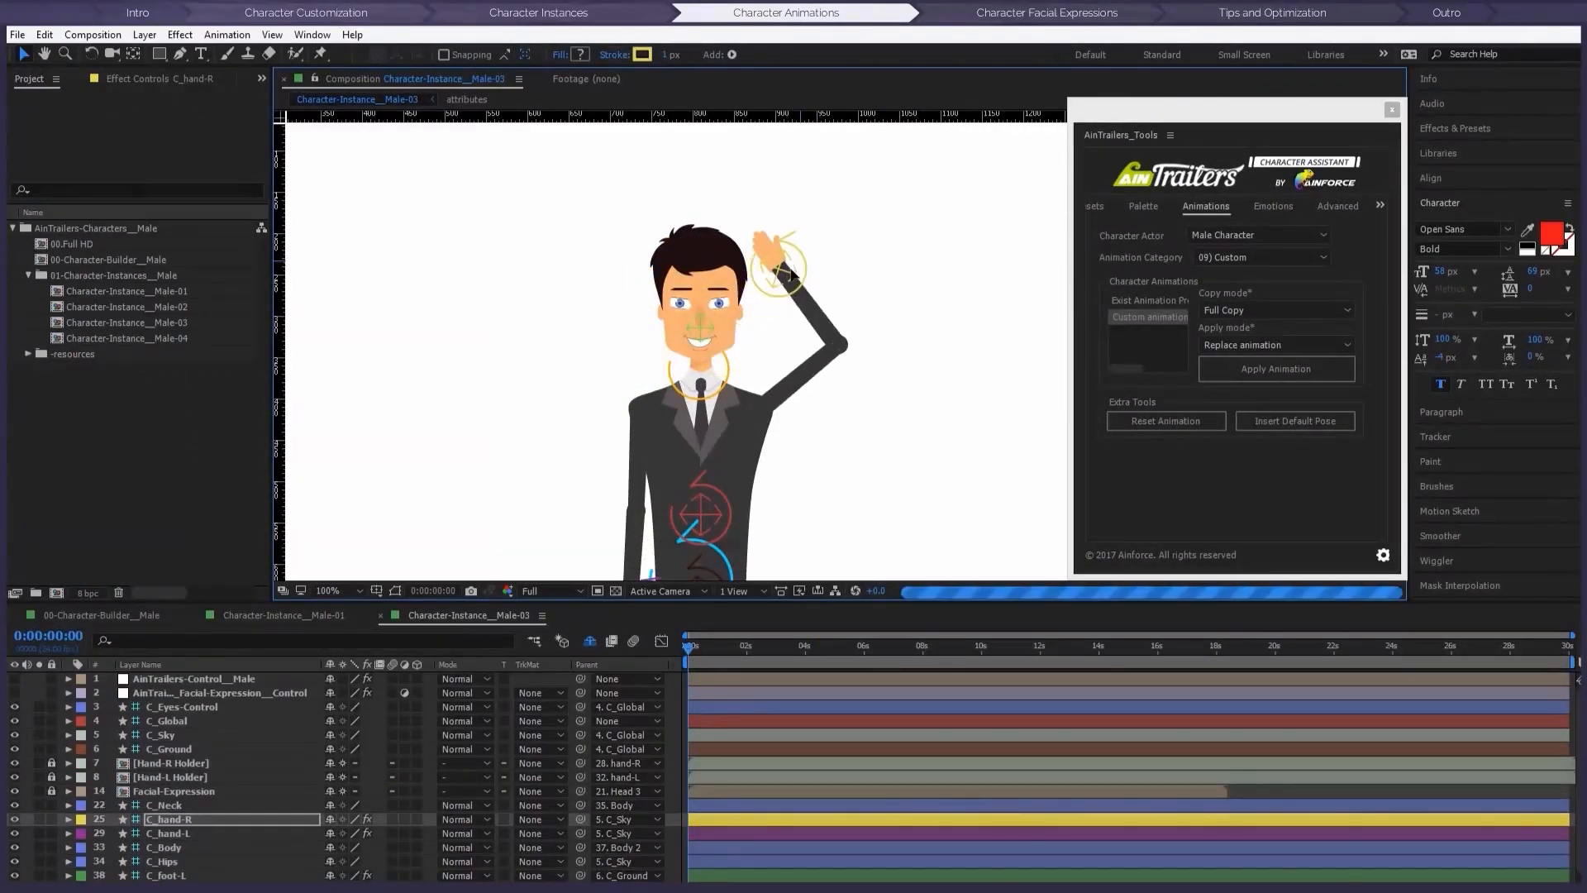
Step: Reposition the C_hand-R control beside the head in Character-Instance__Male-03 and show the hidden shy layers
{"action": "left_click_drag", "start_coordinate": [789, 268], "coordinate": [807, 271]}
{"action": "left_click", "coordinate": [589, 641]}
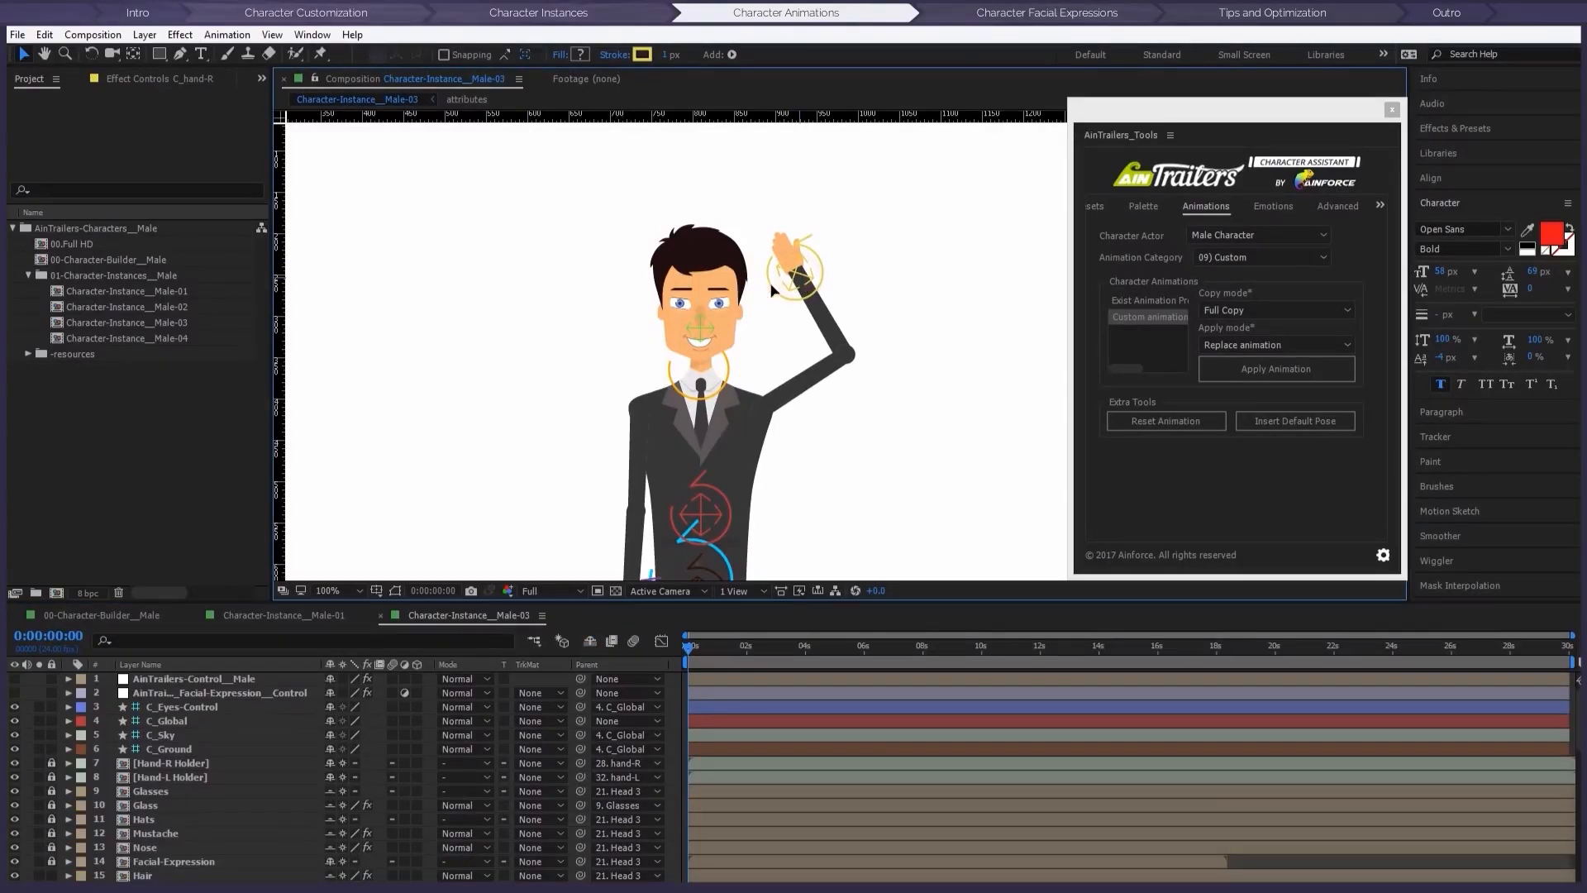
{"action": "scroll", "coordinate": [162, 814], "scroll_direction": "down", "scroll_amount": 7}
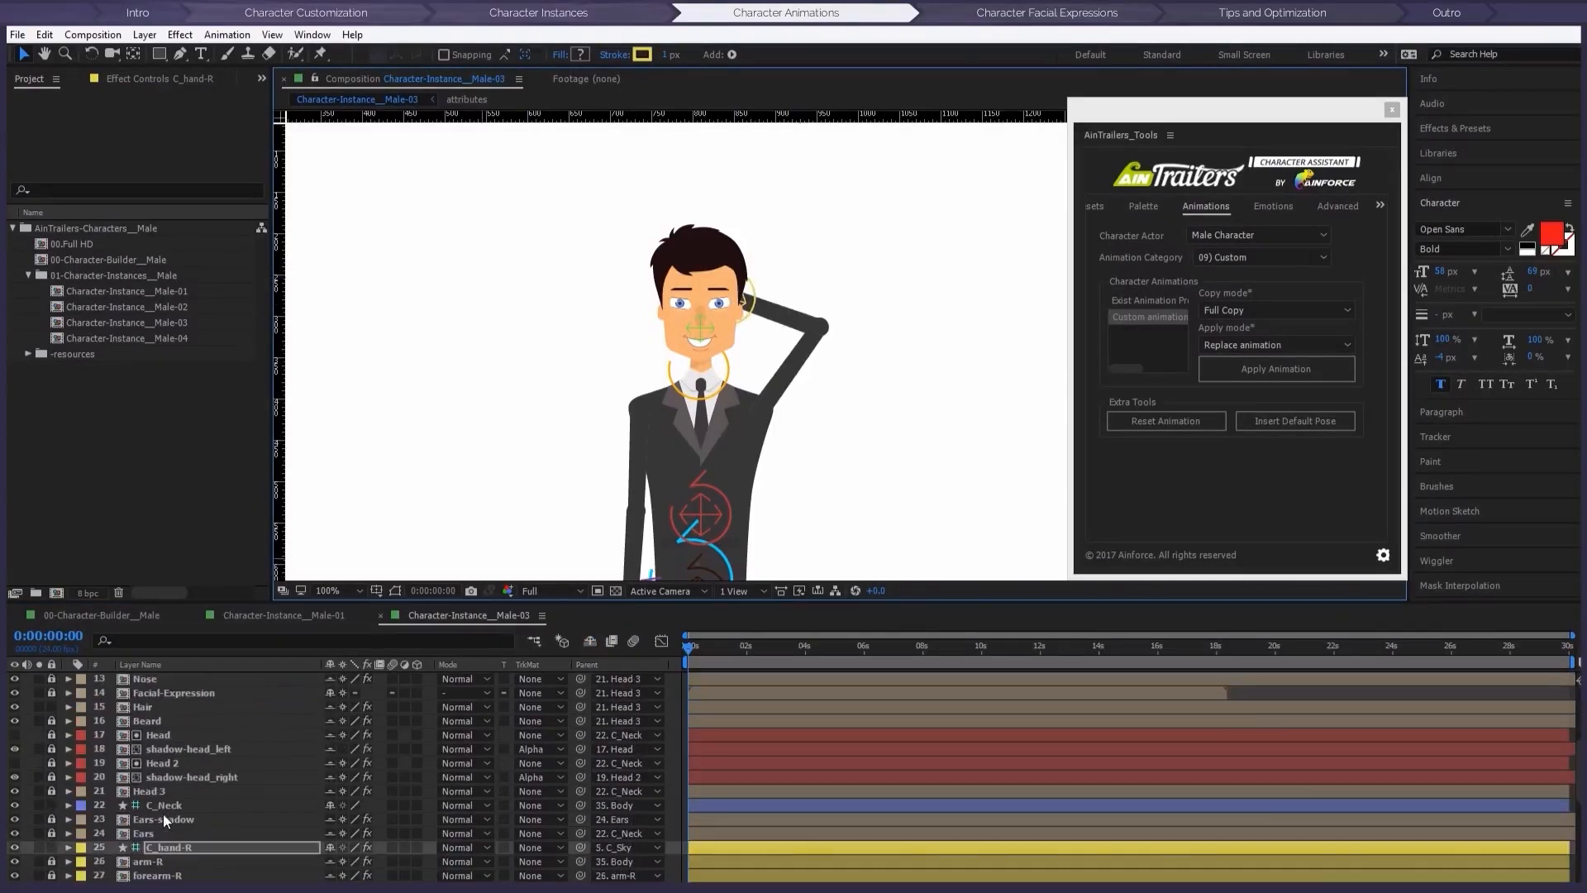
Step: Unlock arm-R, forearm-R and hand-R, and move them together with C_hand-R above the Glasses layer so the hand covers the face
{"action": "left_click_drag", "start_coordinate": [51, 735], "coordinate": [51, 763]}
{"action": "left_click", "coordinate": [152, 762]}
{"action": "left_click", "coordinate": [160, 721], "text": "shift"}
{"action": "scroll", "coordinate": [169, 736], "scroll_direction": "up", "scroll_amount": 1}
{"action": "mouse_move", "coordinate": [176, 757]}
{"action": "left_mouse_down"}
{"action": "mouse_move", "coordinate": [185, 683]}
{"action": "mouse_move", "coordinate": [174, 771]}
{"action": "mouse_move", "coordinate": [190, 686]}
{"action": "mouse_move", "coordinate": [171, 732]}
{"action": "left_mouse_up"}
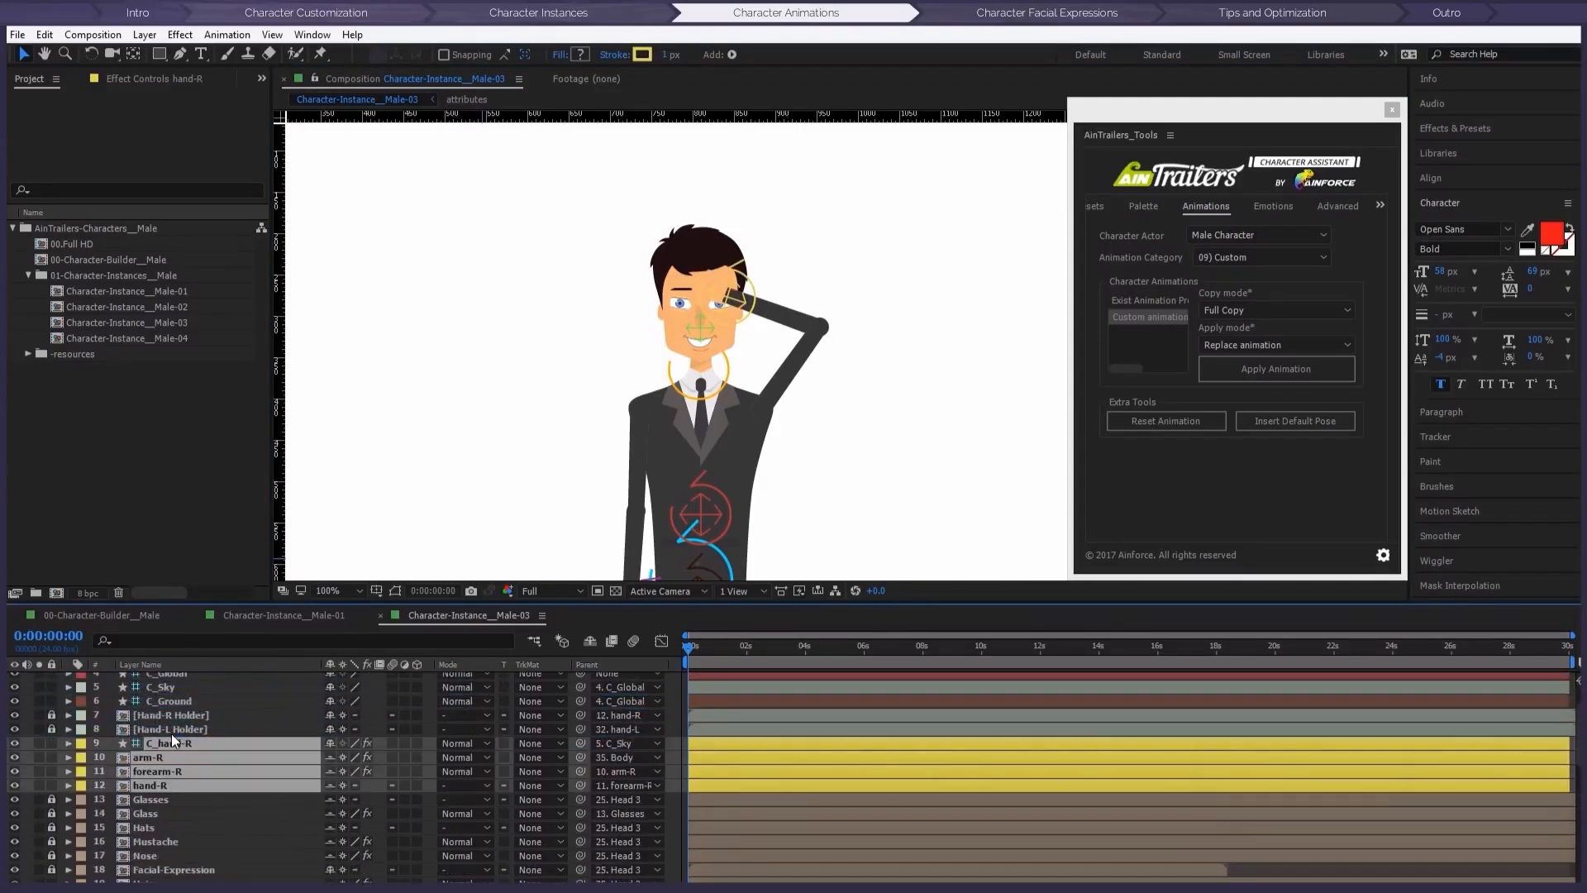
Step: Lock arm-R, forearm-R and hand-R, hide the shy layers, and move C_hand-R up so the hand rests on the character's hair
{"action": "left_click", "coordinate": [51, 757]}
{"action": "mouse_move", "coordinate": [732, 325]}
{"action": "left_mouse_down"}
{"action": "mouse_move", "coordinate": [776, 296]}
{"action": "mouse_move", "coordinate": [710, 239]}
{"action": "left_mouse_up"}
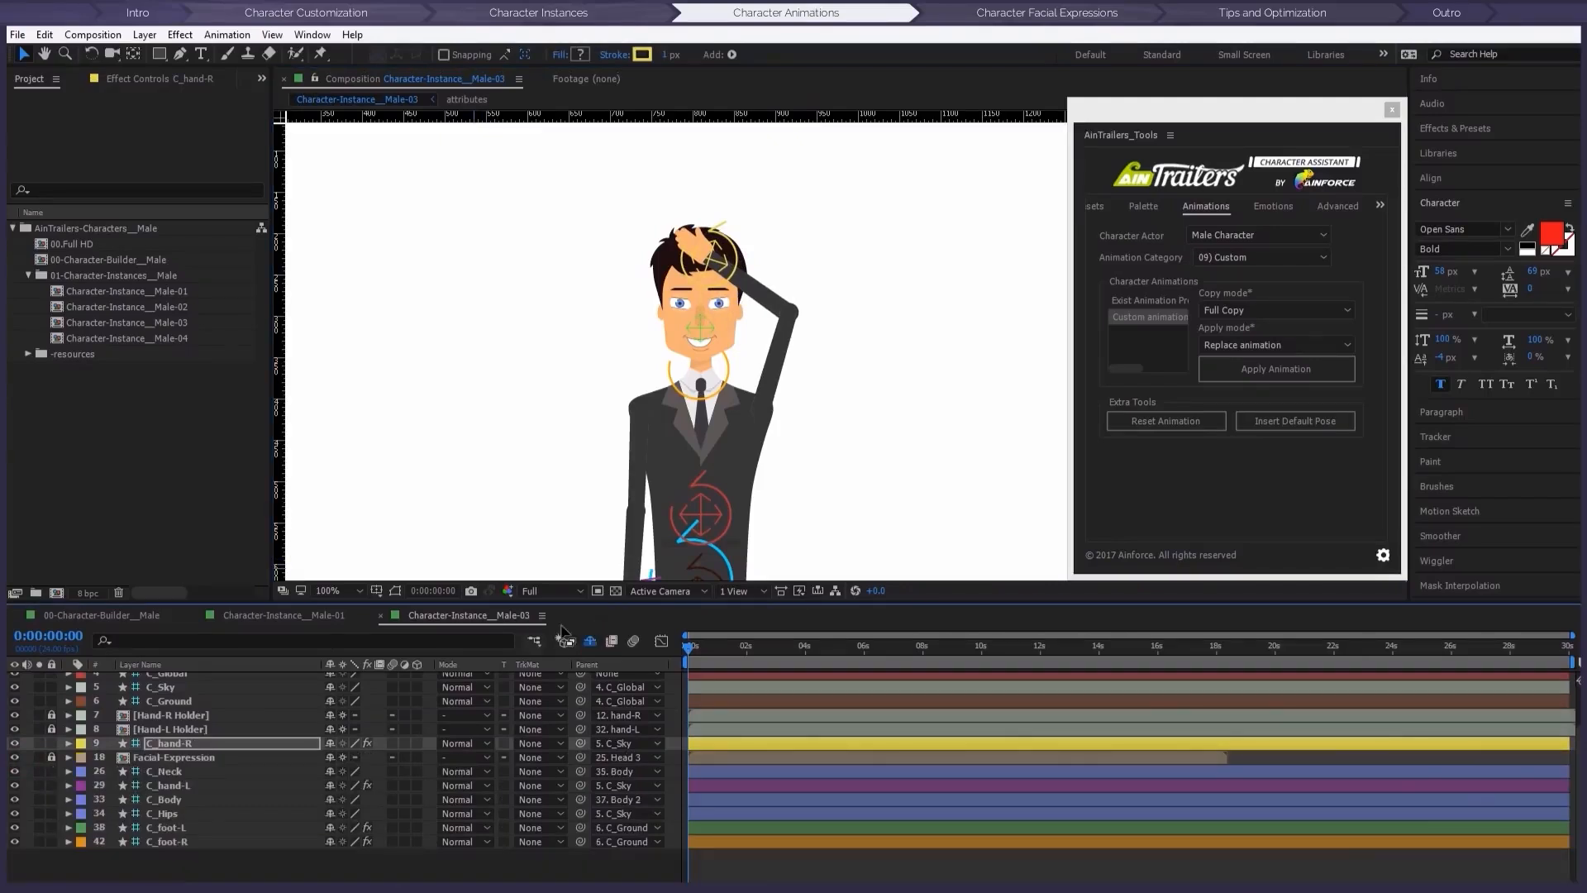
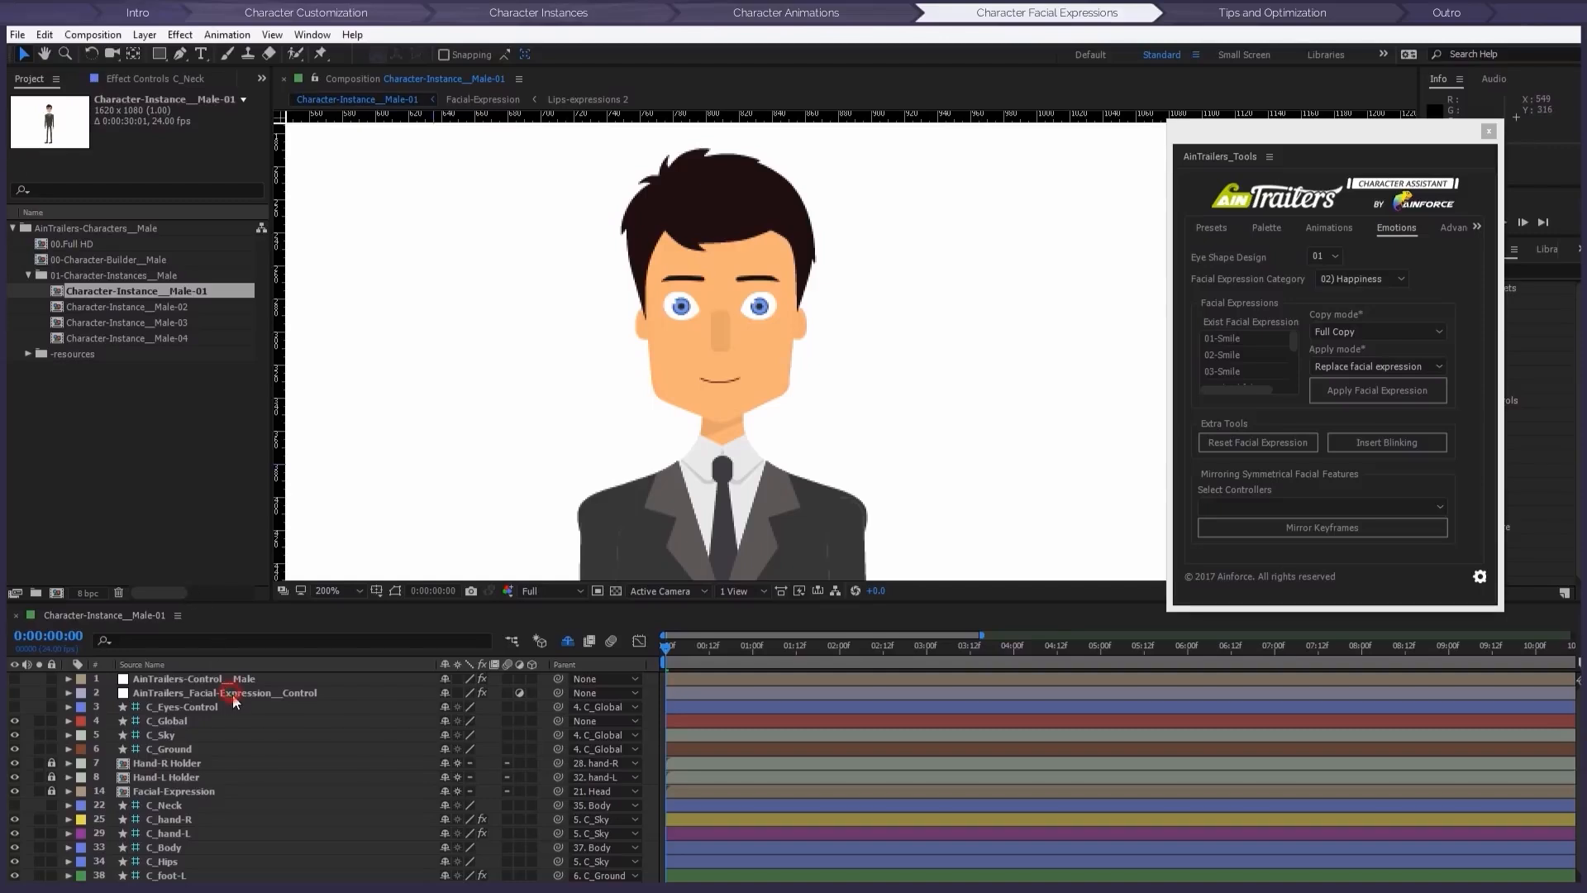
Step: Show the effect controls of AinTrailers_Facial-Expression__Control in Character-Instance__Male-01 and try out the Face__Rotation slider
{"action": "left_click", "coordinate": [209, 693]}
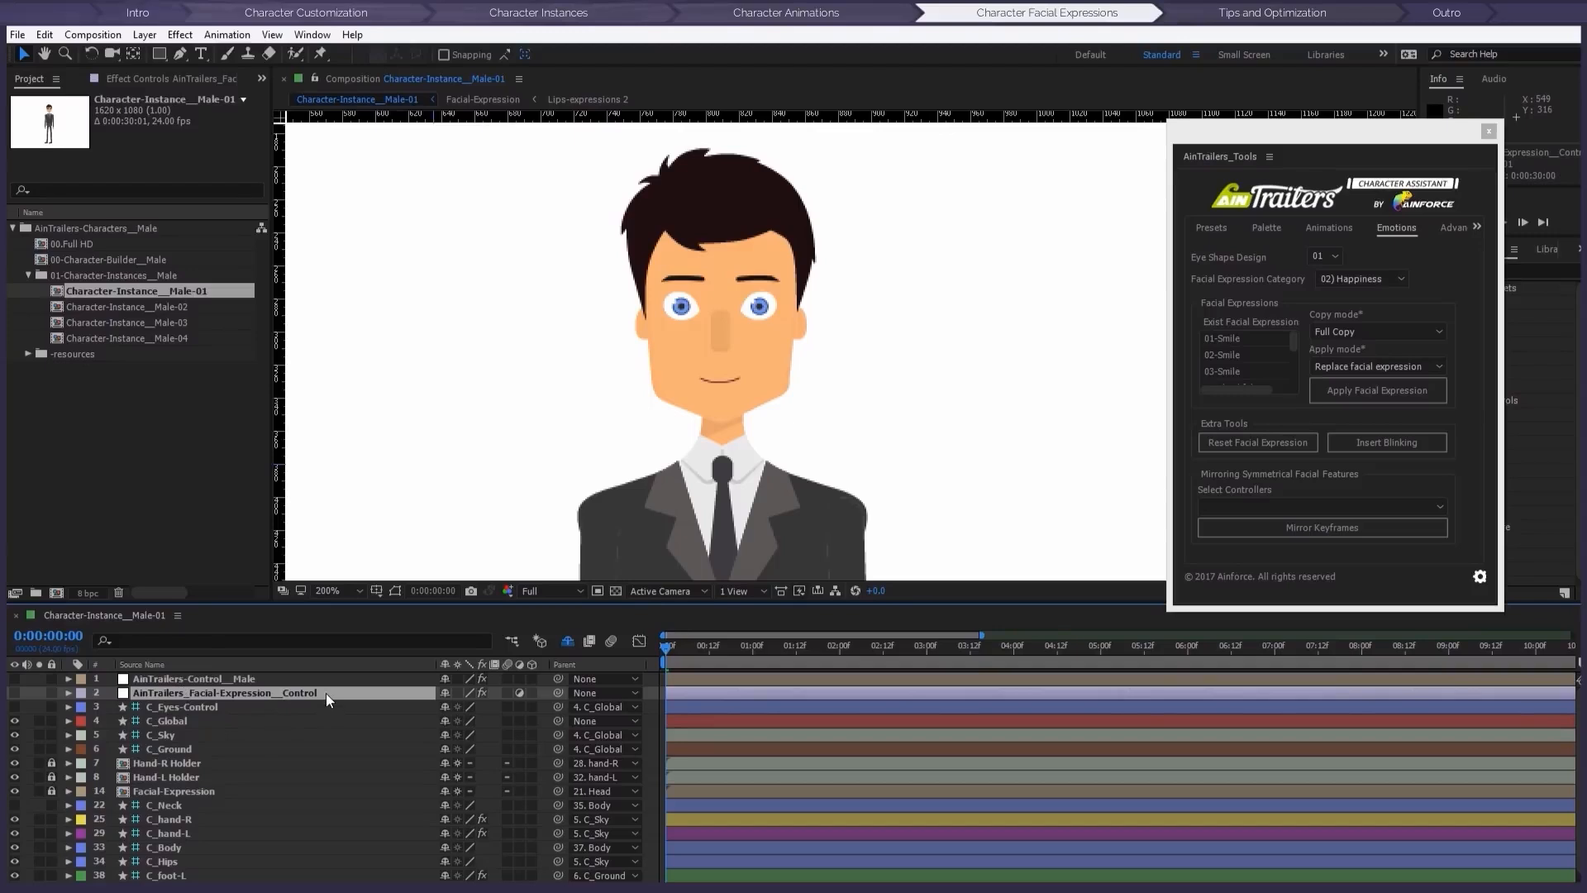
{"action": "left_click", "coordinate": [172, 76]}
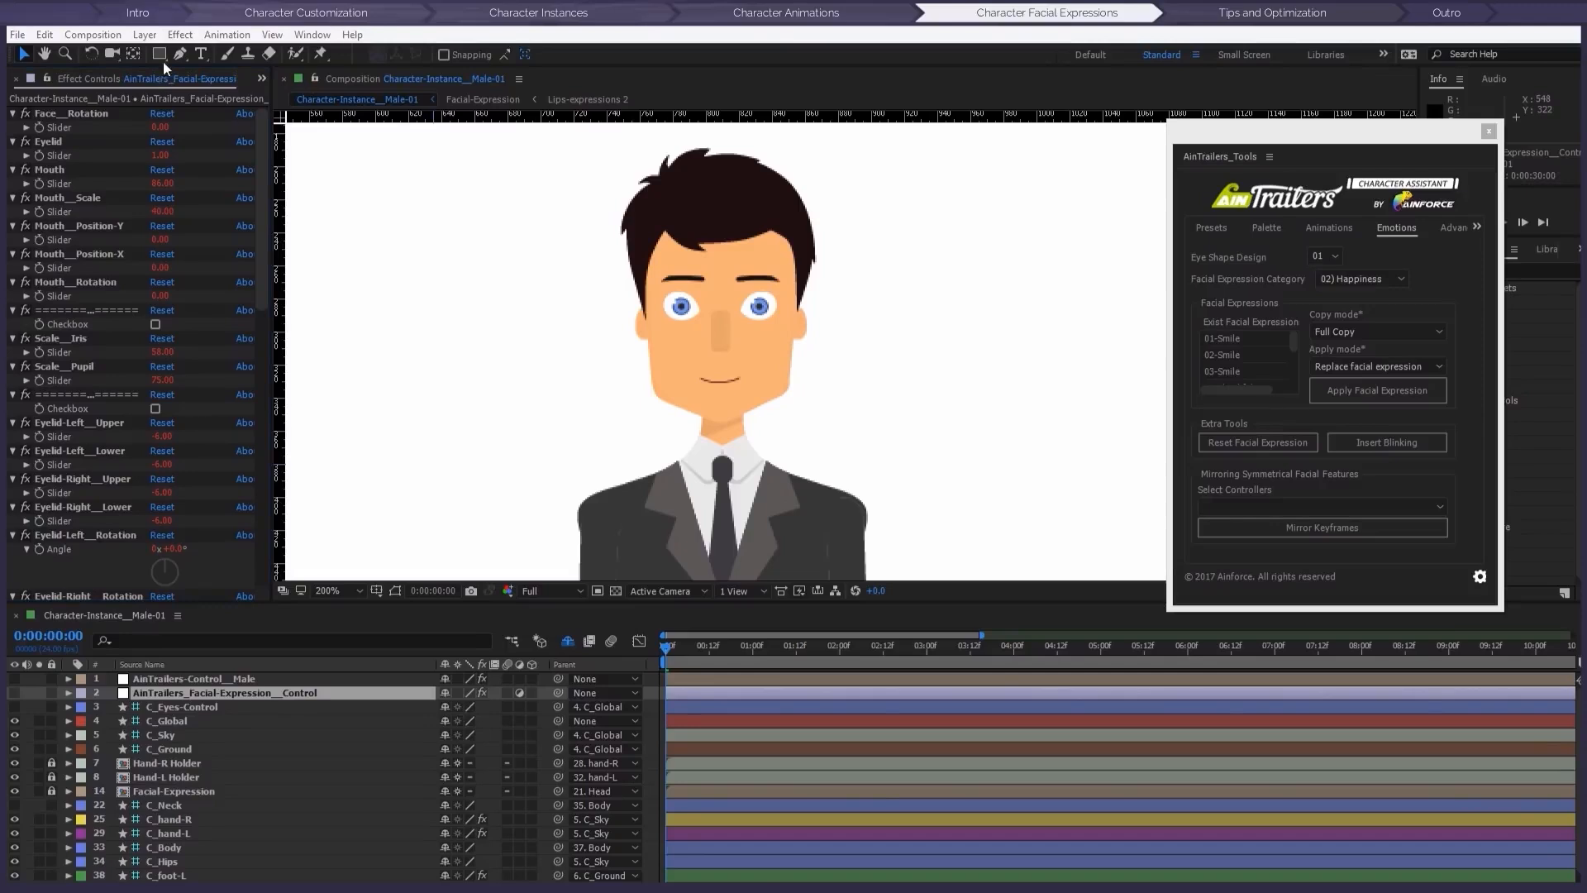
{"action": "left_click", "coordinate": [91, 114]}
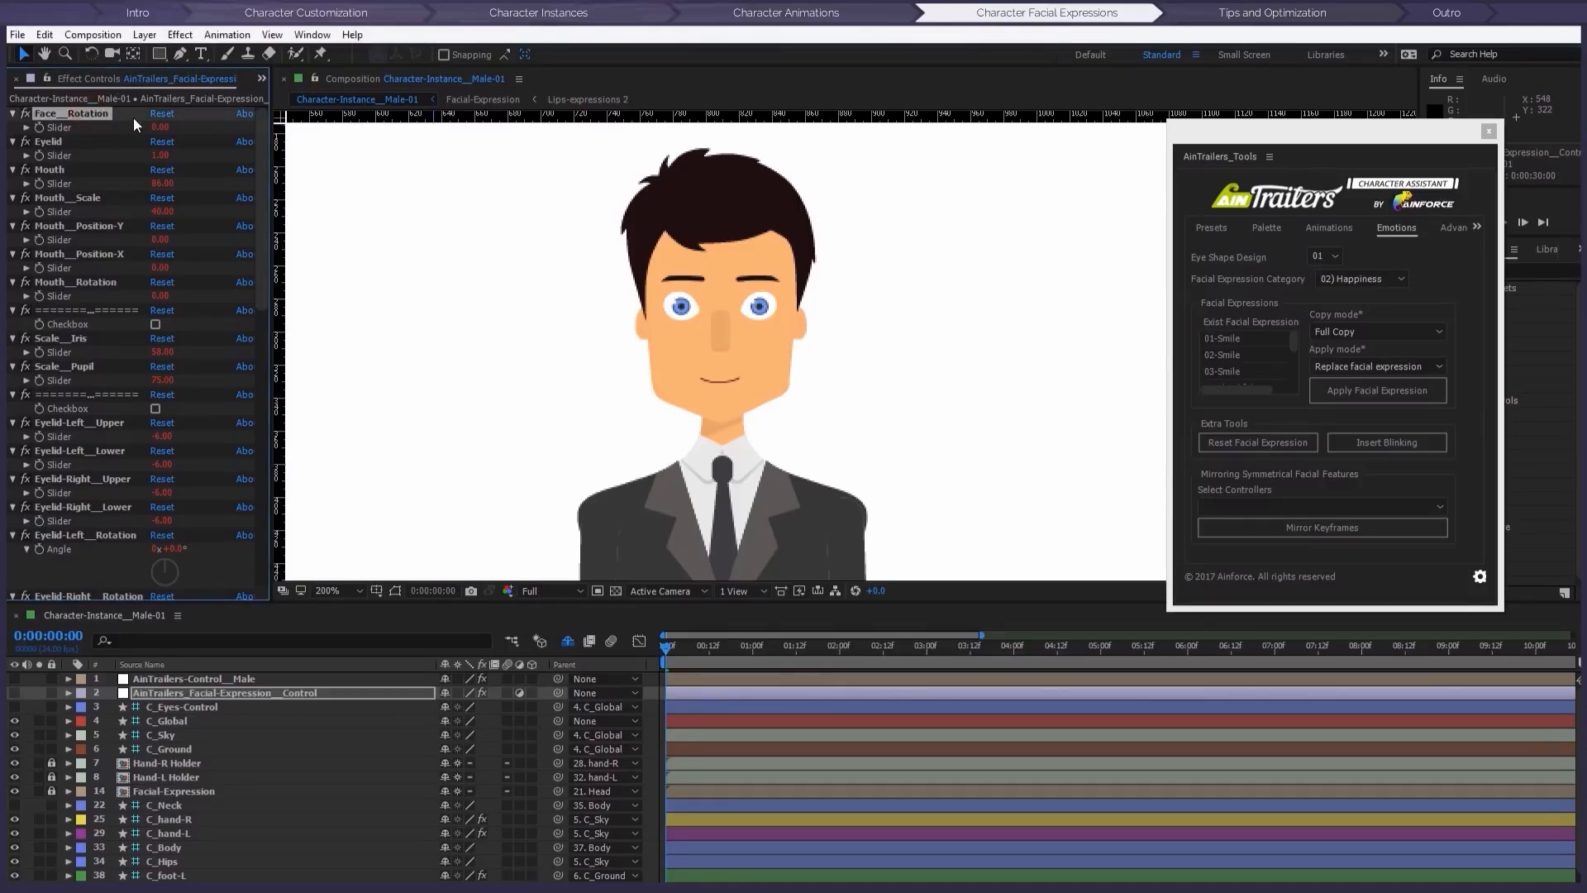
{"action": "mouse_move", "coordinate": [159, 127]}
{"action": "left_mouse_down"}
{"action": "mouse_move", "coordinate": [184, 127]}
{"action": "mouse_move", "coordinate": [153, 128]}
{"action": "left_mouse_up"}
Step: Adjust the Mouth slider to form a smirk, set Mouth__Scale to 40, and adjust the iris and pupil scale
{"action": "left_click_drag", "start_coordinate": [163, 184], "coordinate": [168, 243]}
{"action": "left_click", "coordinate": [164, 212]}
{"action": "type", "text": "40"}
{"action": "key", "text": "Return"}
{"action": "left_click_drag", "start_coordinate": [161, 353], "coordinate": [173, 380]}
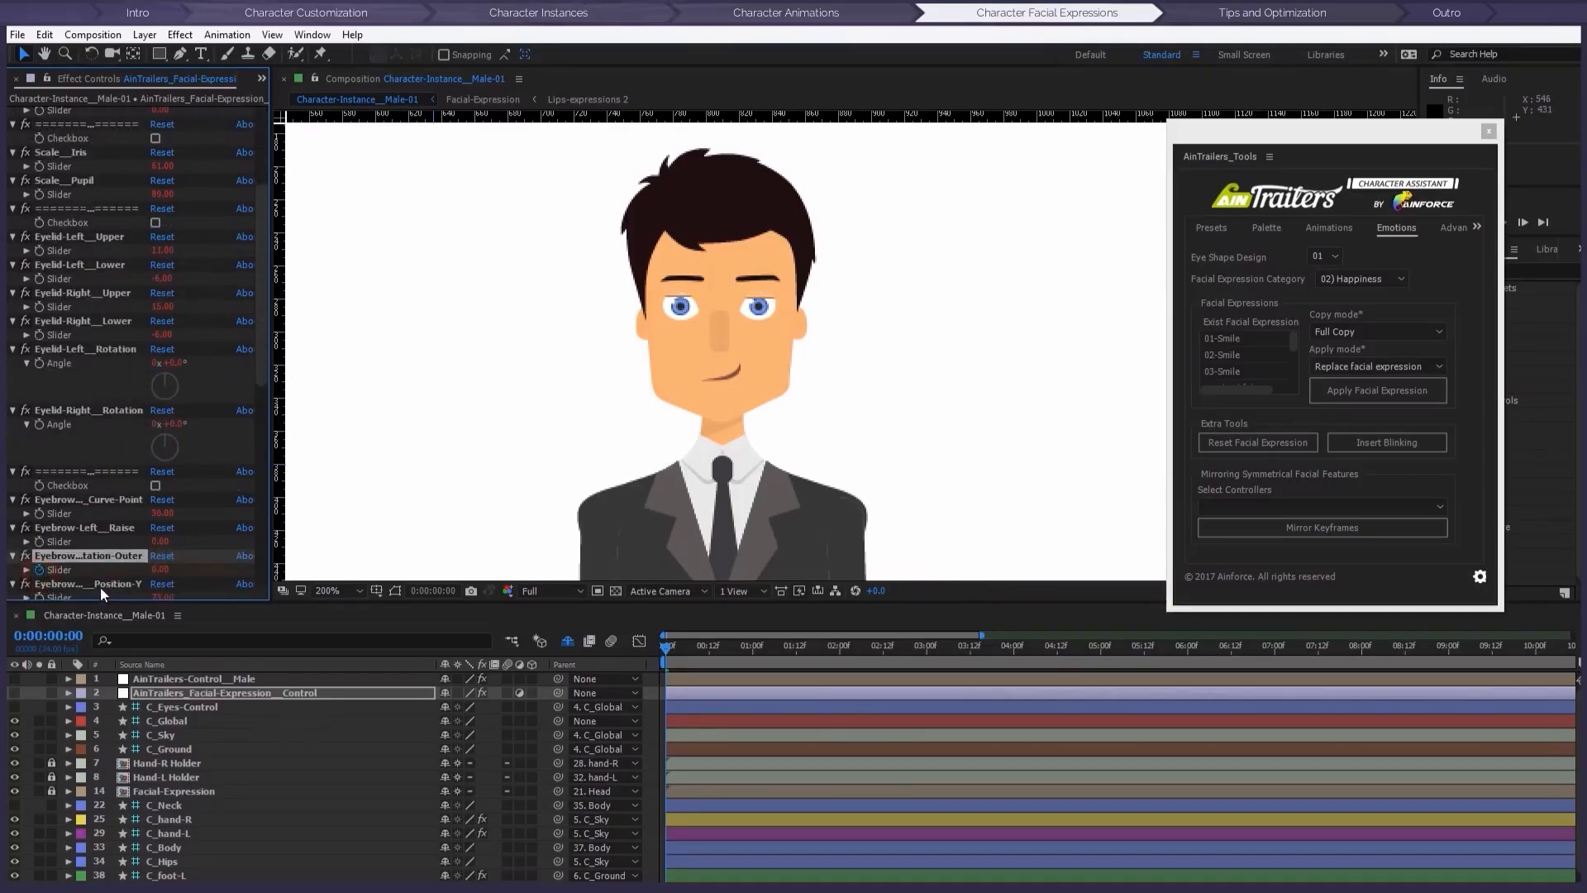
Step: Keyframe Eyebrow-Left__Rotation-Outer at 0 on the first frame, 35 at 0:00:00:12, and 0 again at 0:00:01:00
{"action": "key", "text": "u"}
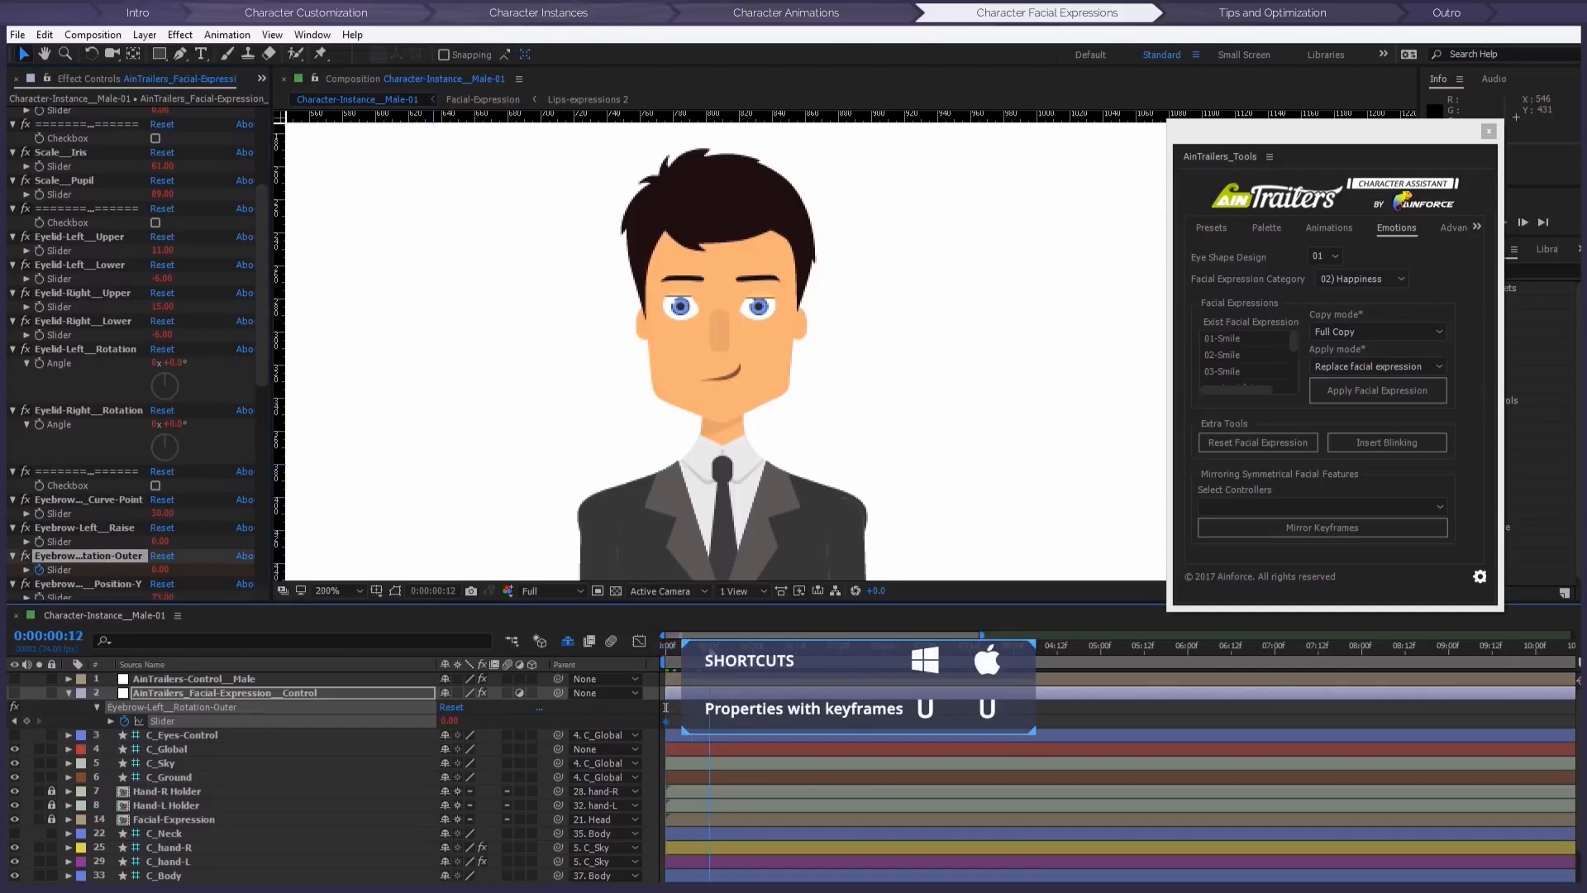
{"action": "left_click_drag", "start_coordinate": [455, 721], "coordinate": [468, 709]}
{"action": "left_click", "coordinate": [751, 653]}
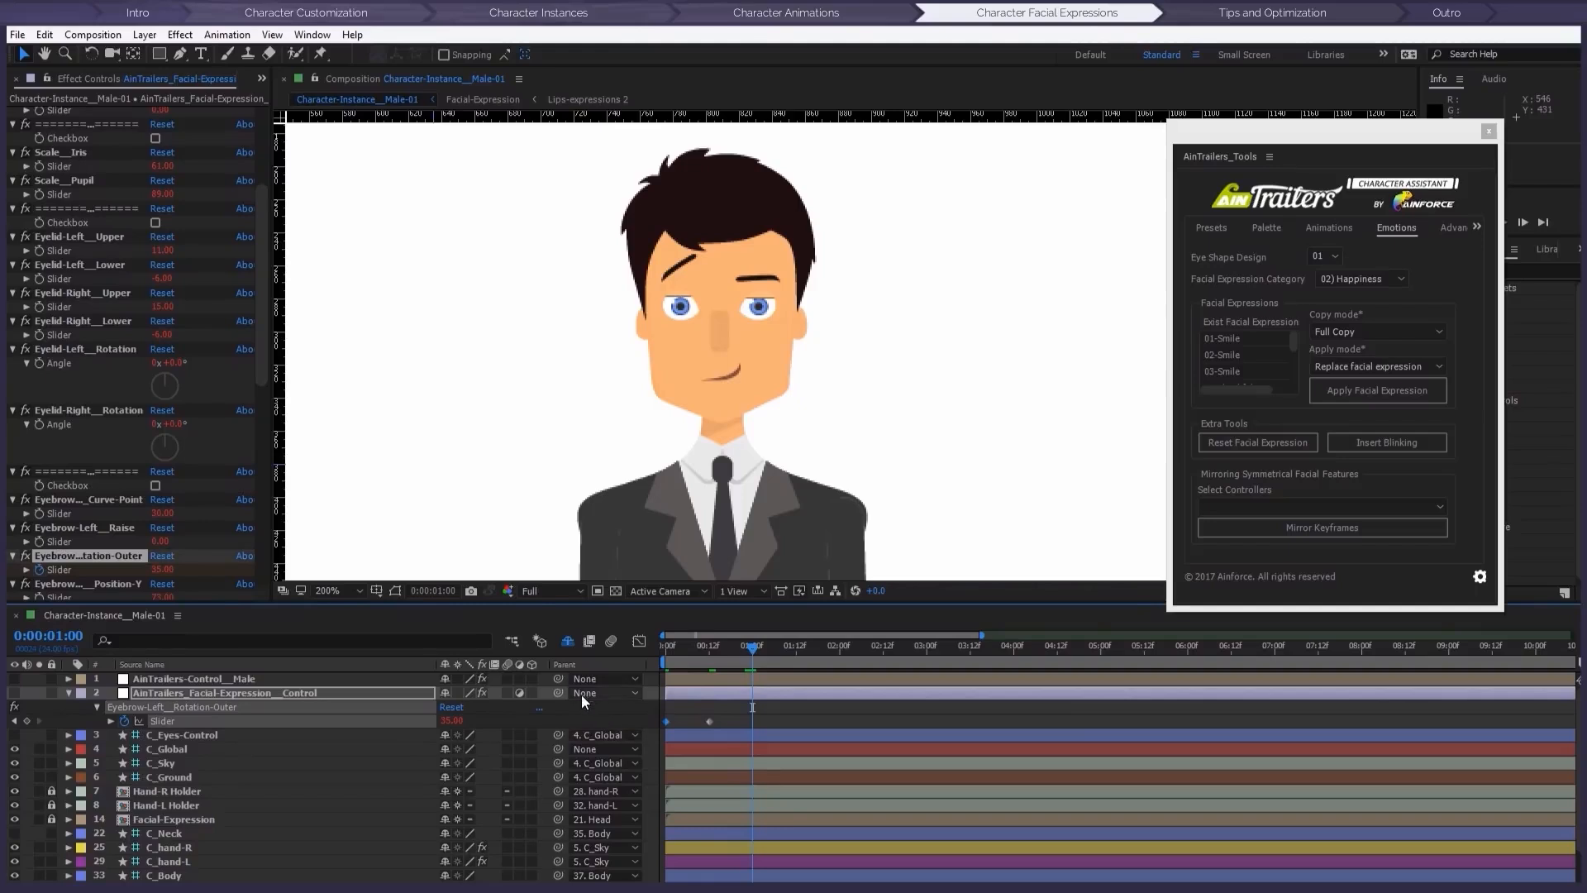
{"action": "key", "text": "ctrl+v"}
Step: Apply Easy Ease to the three left eyebrow keyframes and preview the motion, leaving the playhead at 0:00:00:16
{"action": "left_click_drag", "start_coordinate": [788, 711], "coordinate": [663, 724]}
{"action": "key", "text": "F9"}
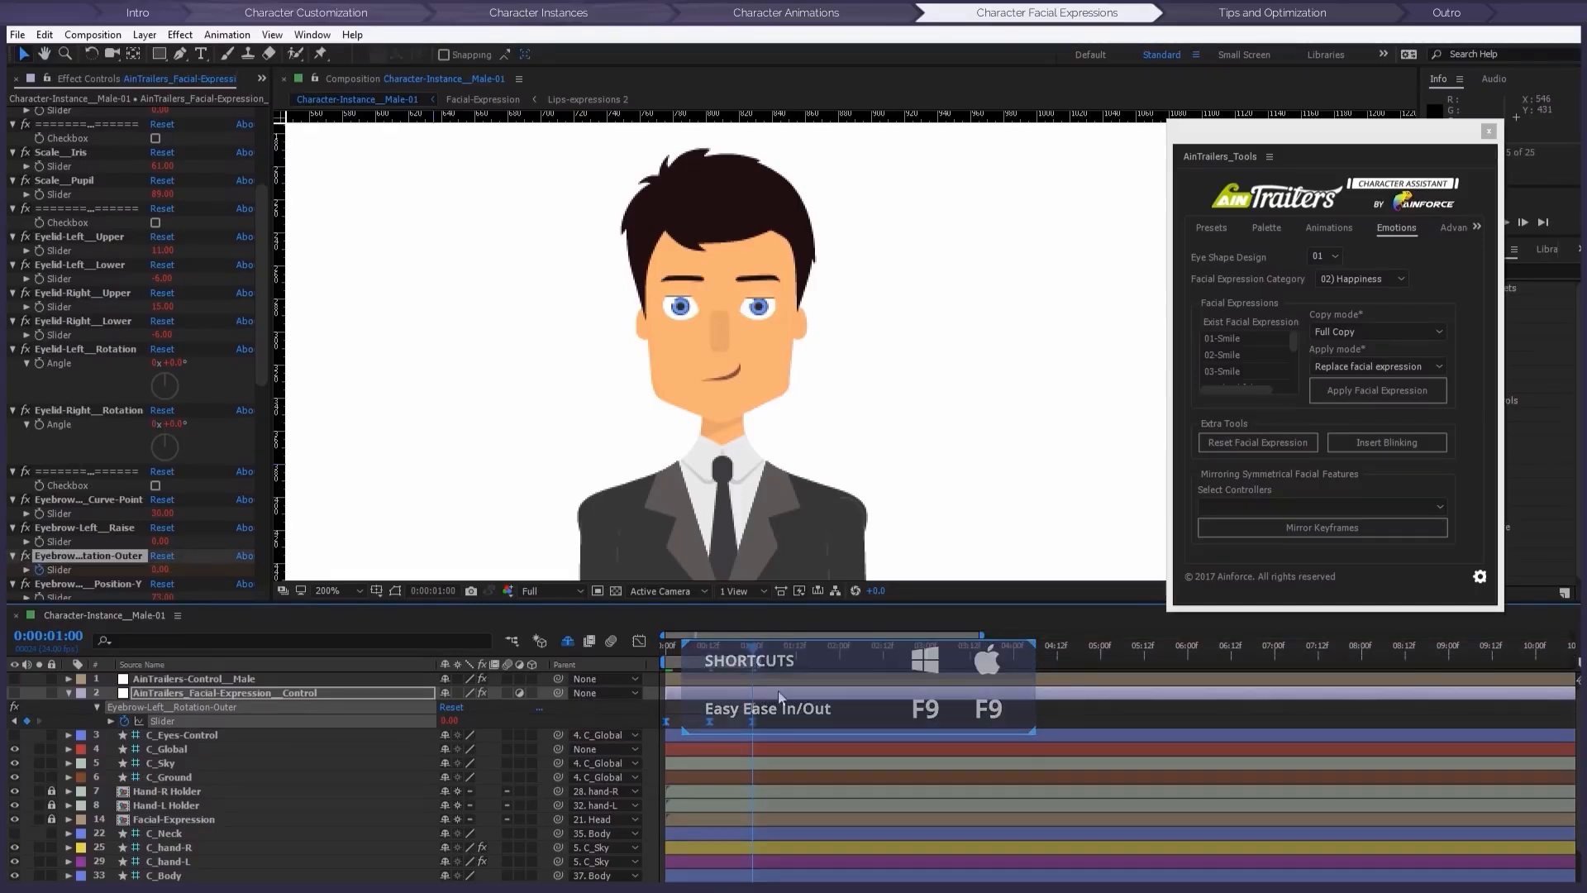
{"action": "key", "text": "space"}
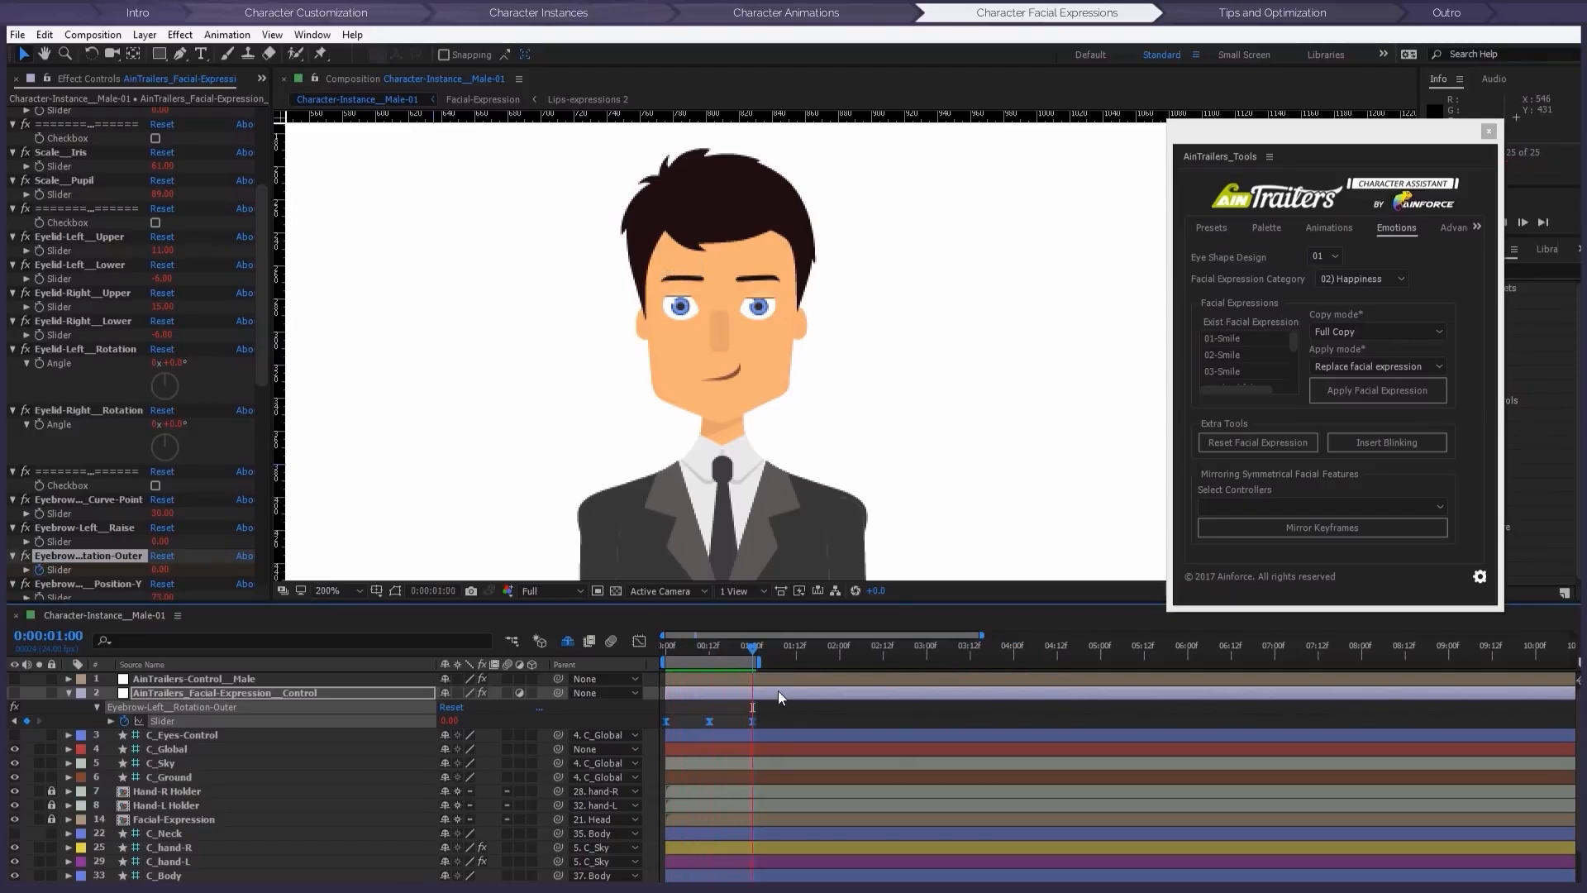
{"action": "left_click_drag", "start_coordinate": [741, 650], "coordinate": [724, 645]}
{"action": "left_click", "coordinate": [775, 701]}
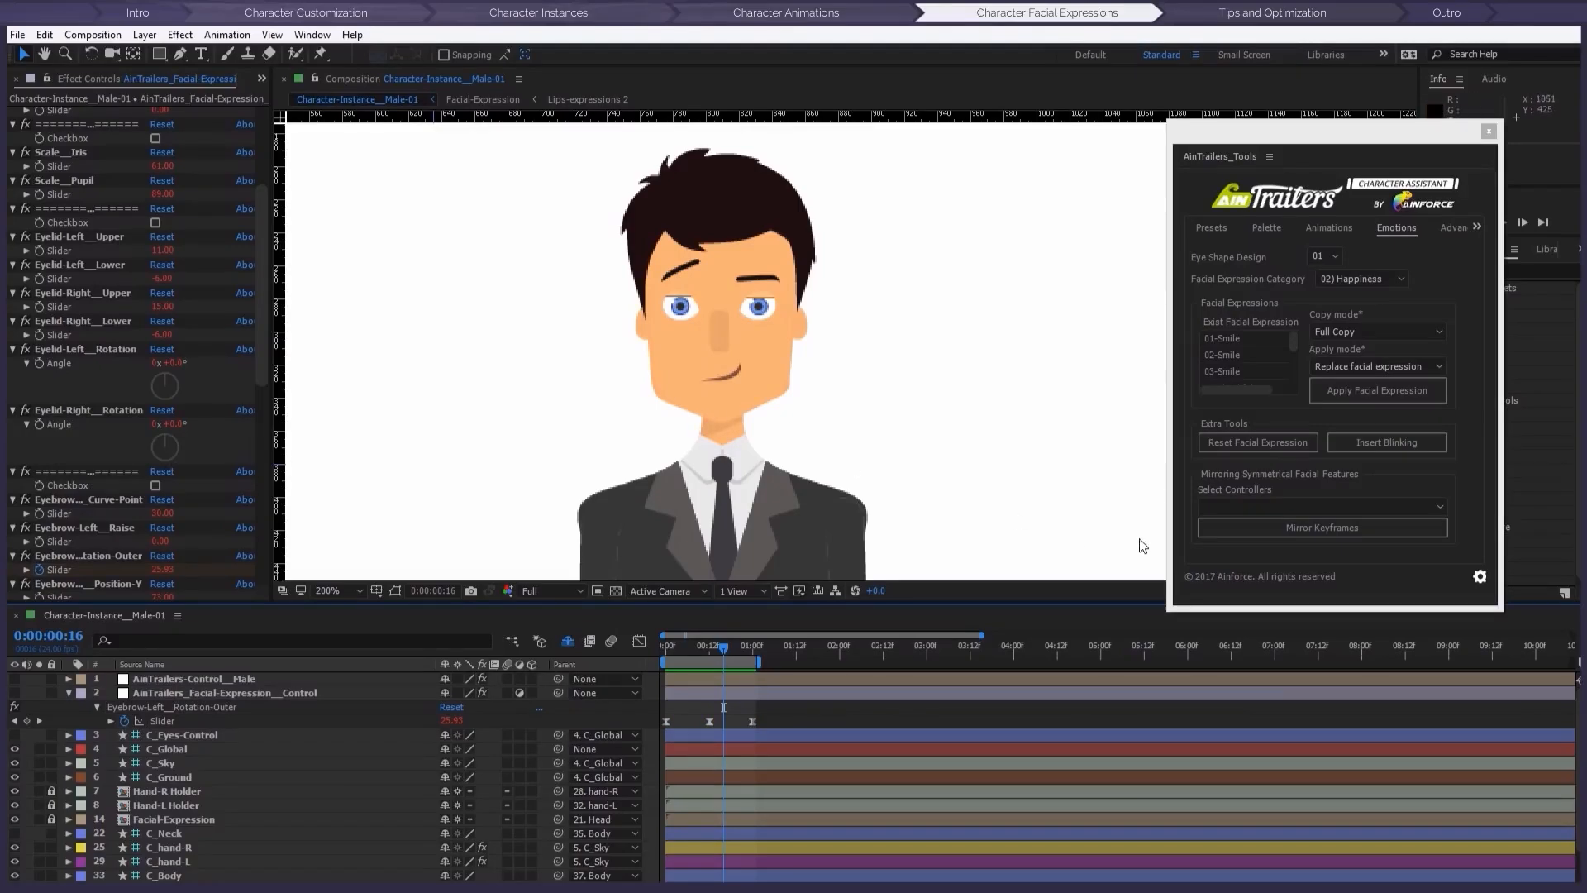
Step: Mirror the eyebrow keyframes with Eyebrow | Left to Right, check the result by scrubbing, and return to 0:00:00:00 with the layer collapsed
{"action": "left_click", "coordinate": [1244, 507]}
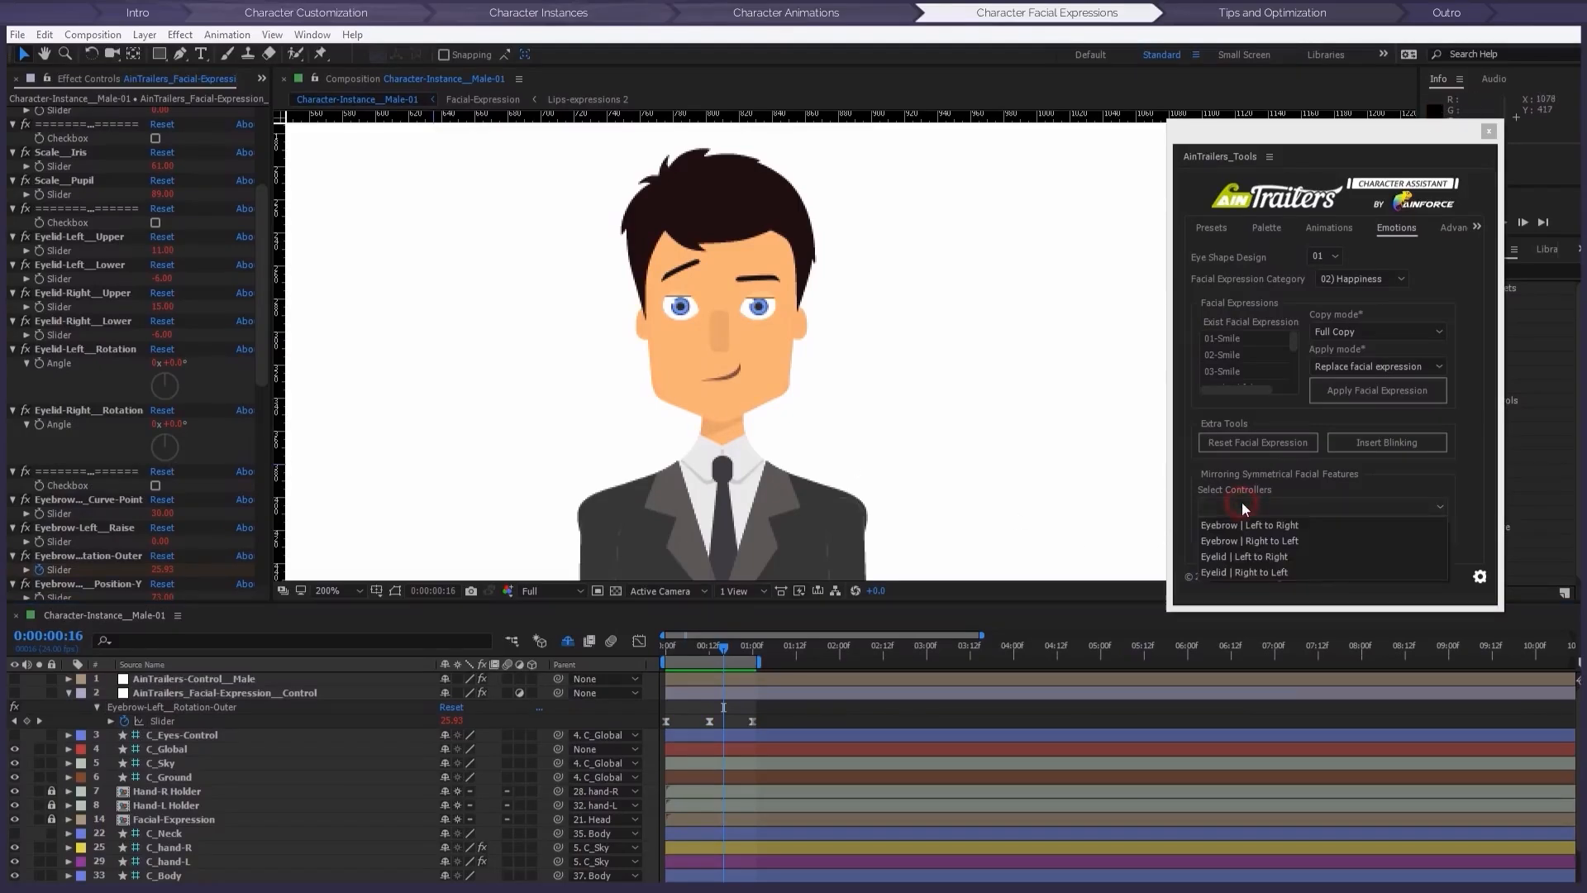
{"action": "left_click", "coordinate": [1252, 524]}
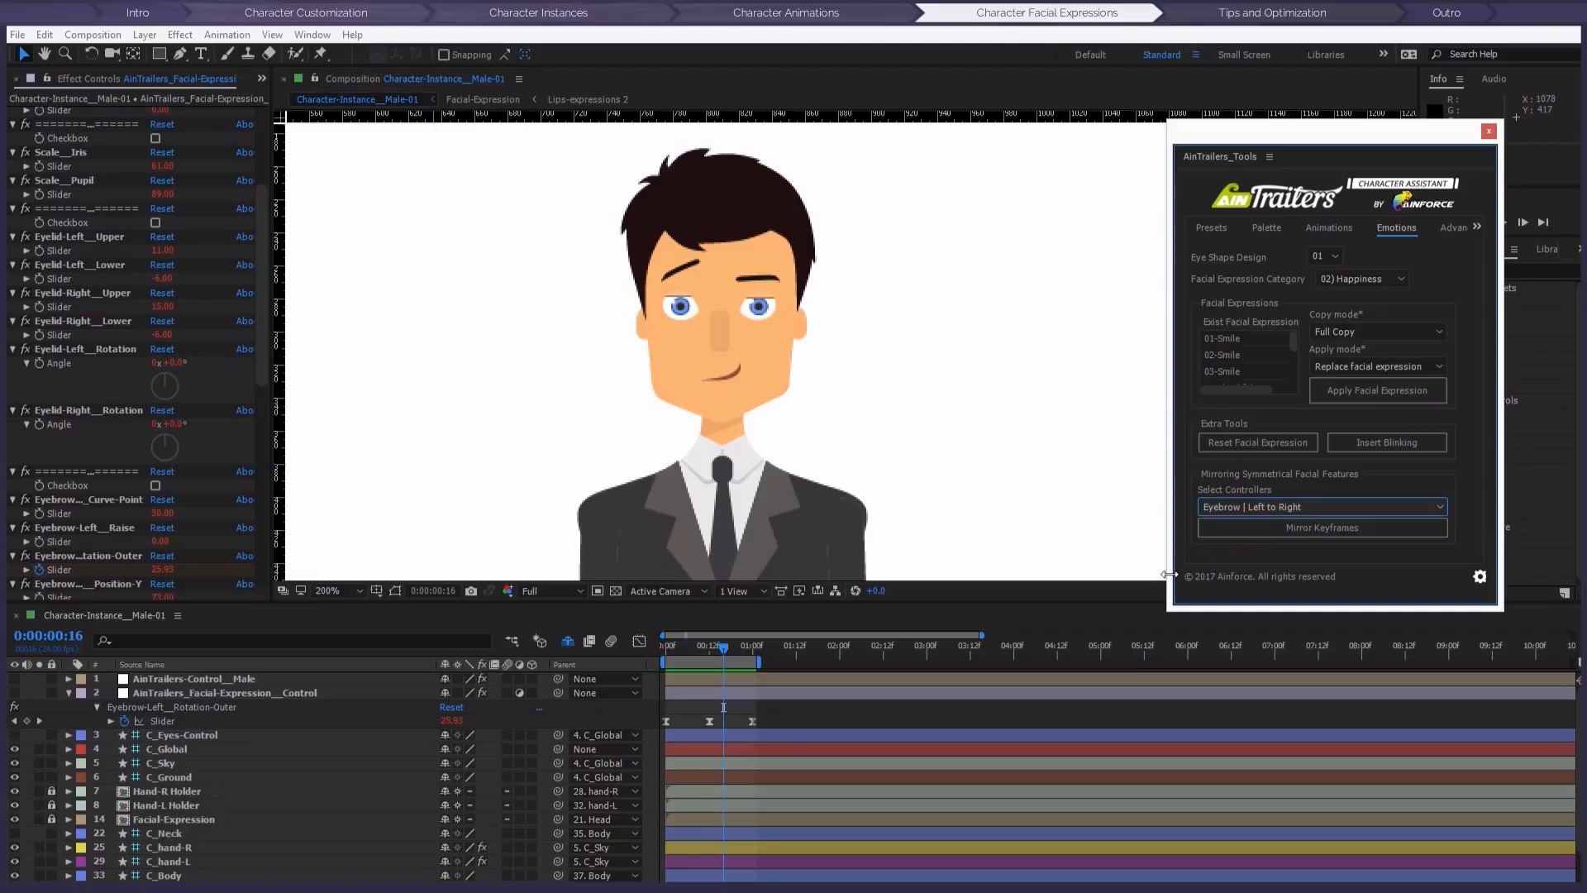
{"action": "left_click", "coordinate": [1248, 527]}
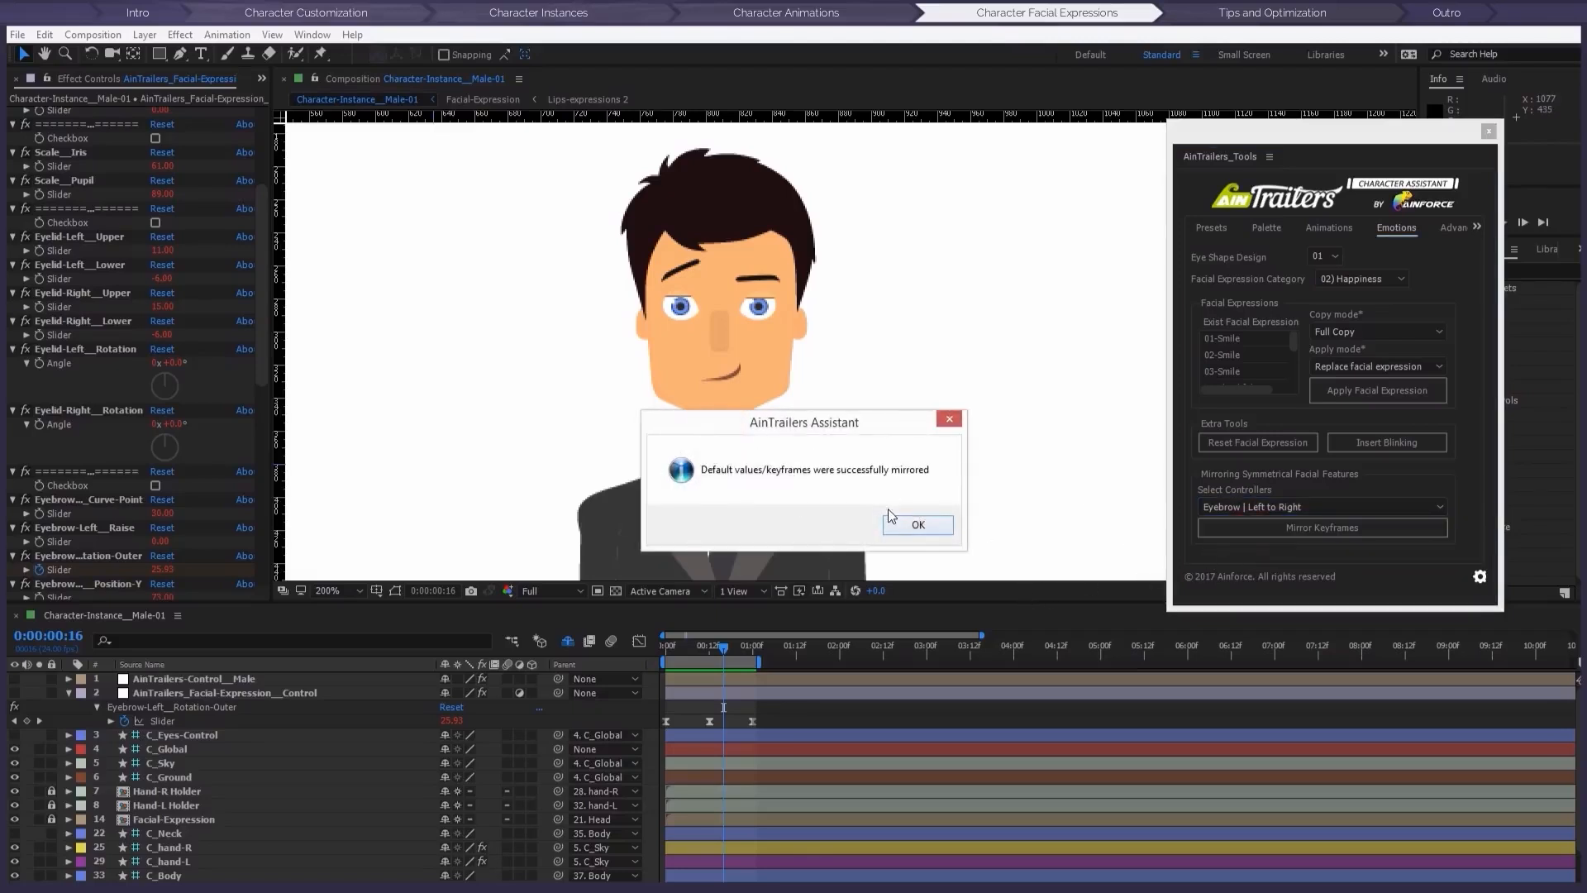
{"action": "left_click", "coordinate": [910, 527]}
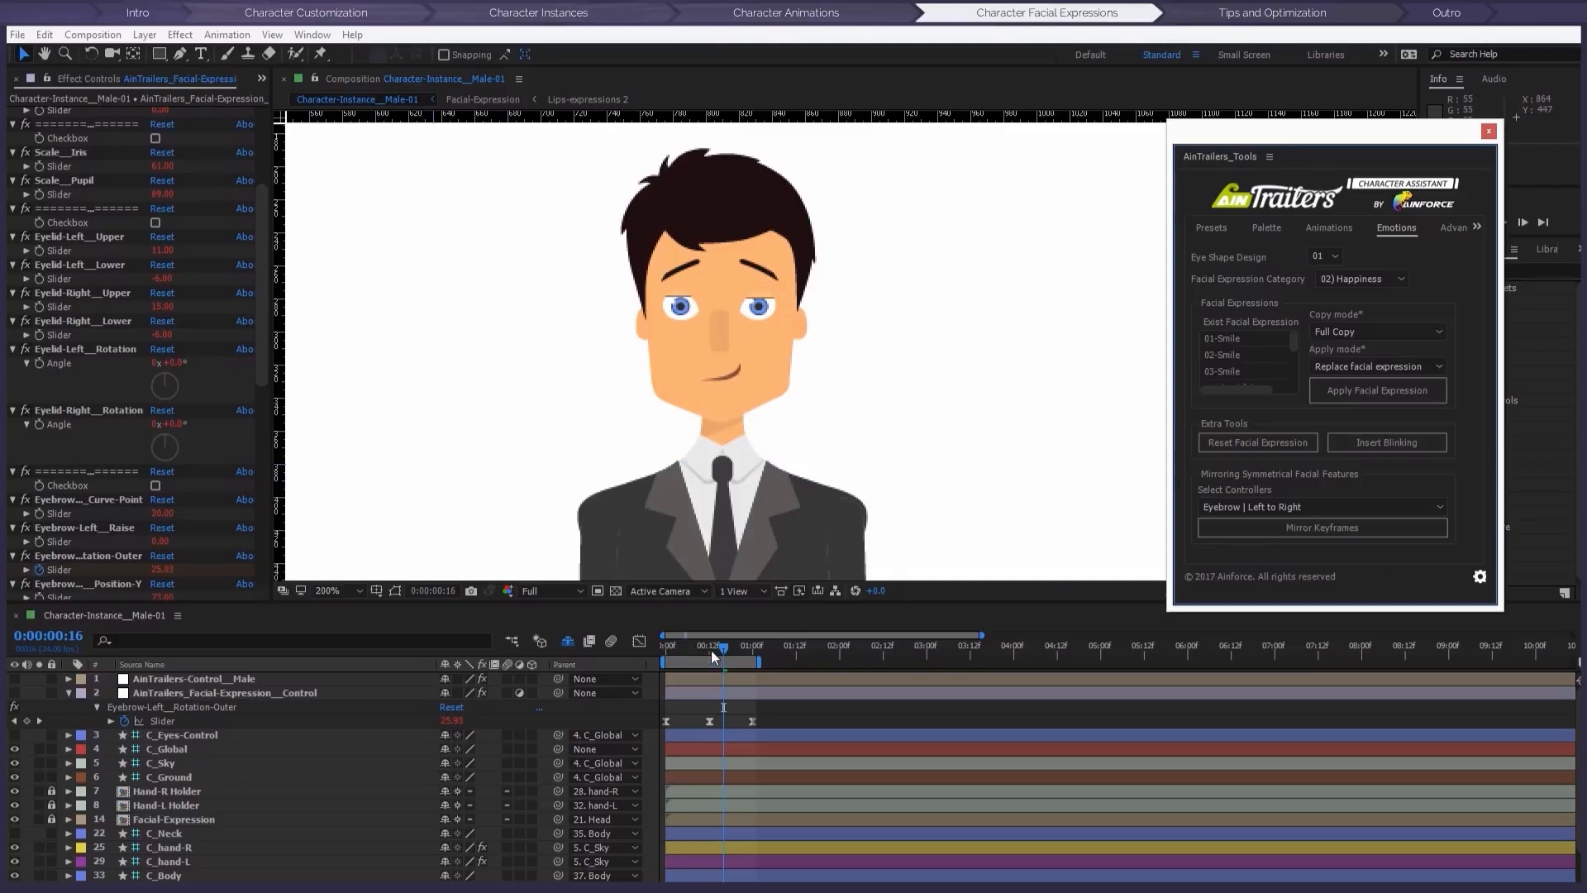
{"action": "left_click_drag", "start_coordinate": [711, 650], "coordinate": [680, 643]}
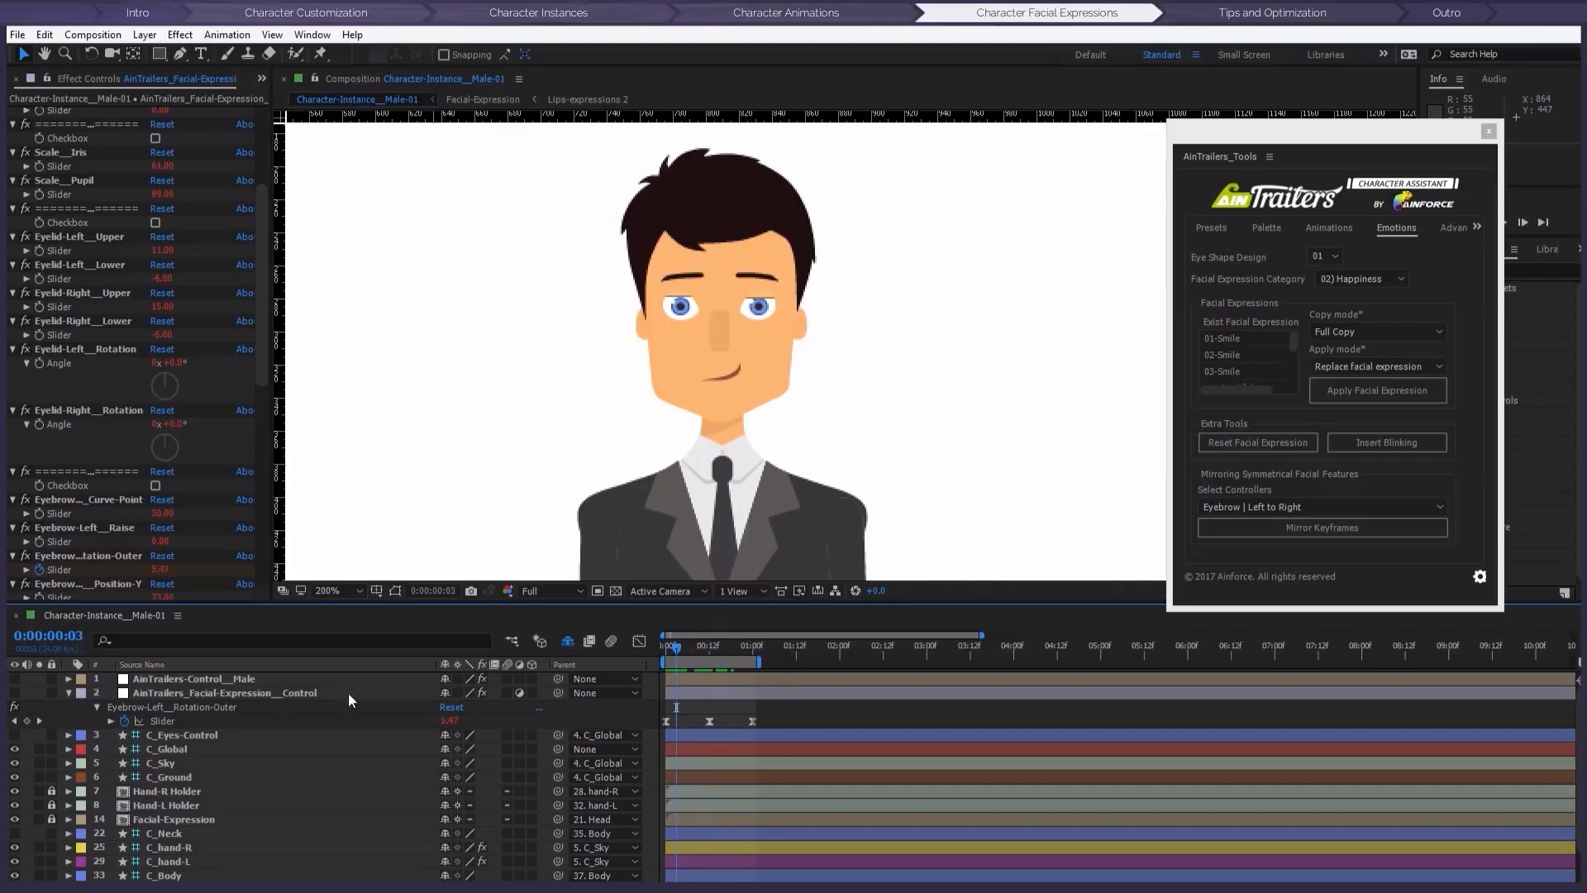
{"action": "left_click", "coordinate": [66, 693]}
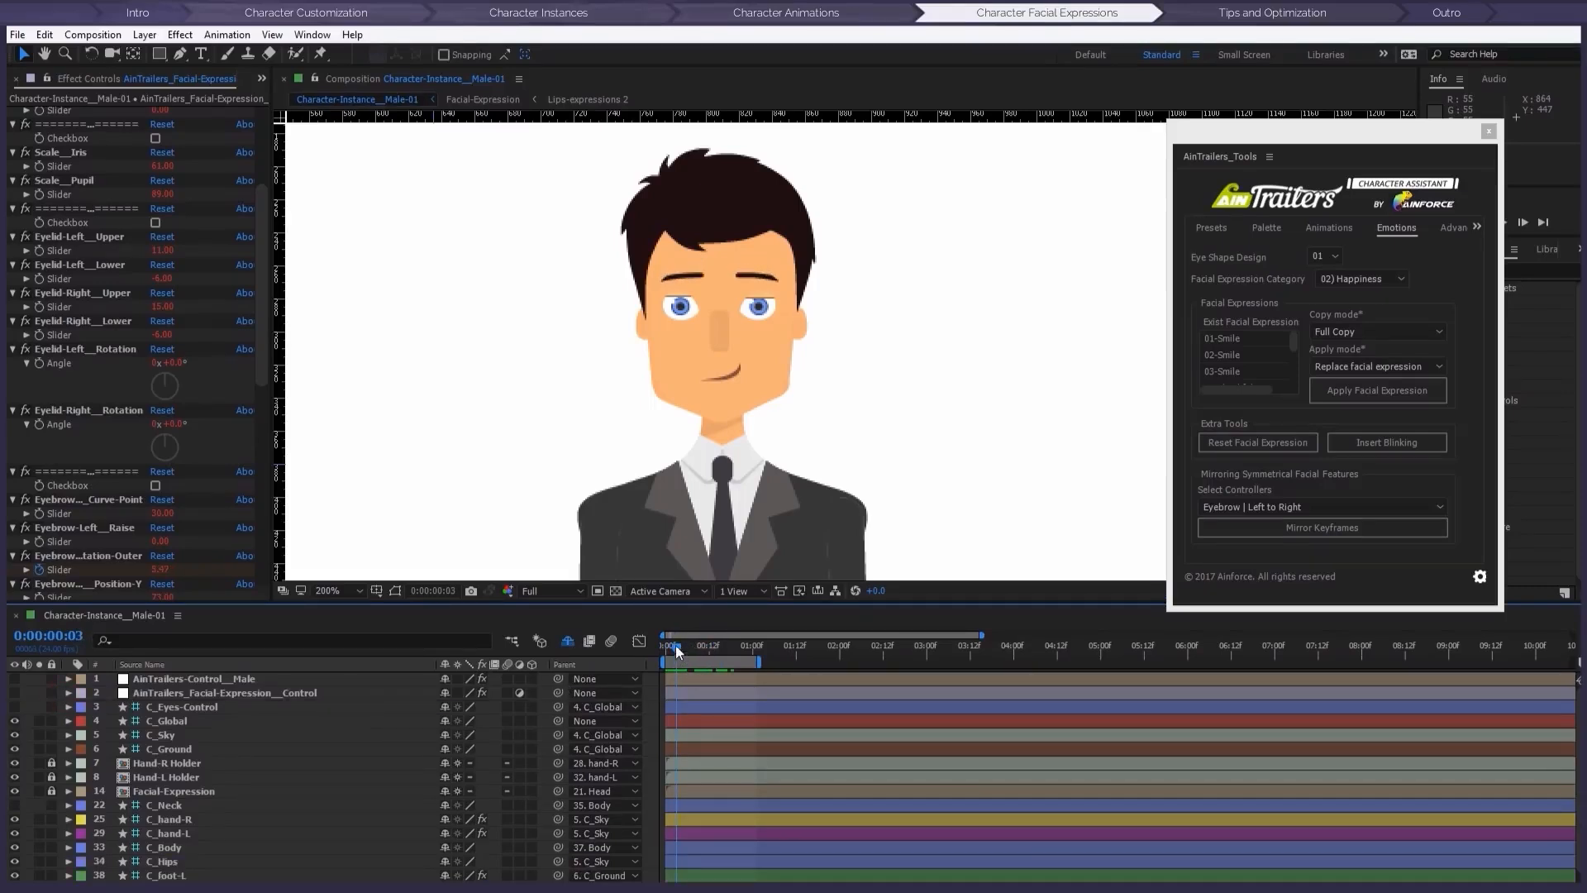
{"action": "left_click_drag", "start_coordinate": [676, 645], "coordinate": [656, 647]}
Step: Review the facial expression categories, and open 01-Neutral.png from the Facial-Expressions_Guides folder under 01-Characters in File Explorer
{"action": "left_click", "coordinate": [1401, 279]}
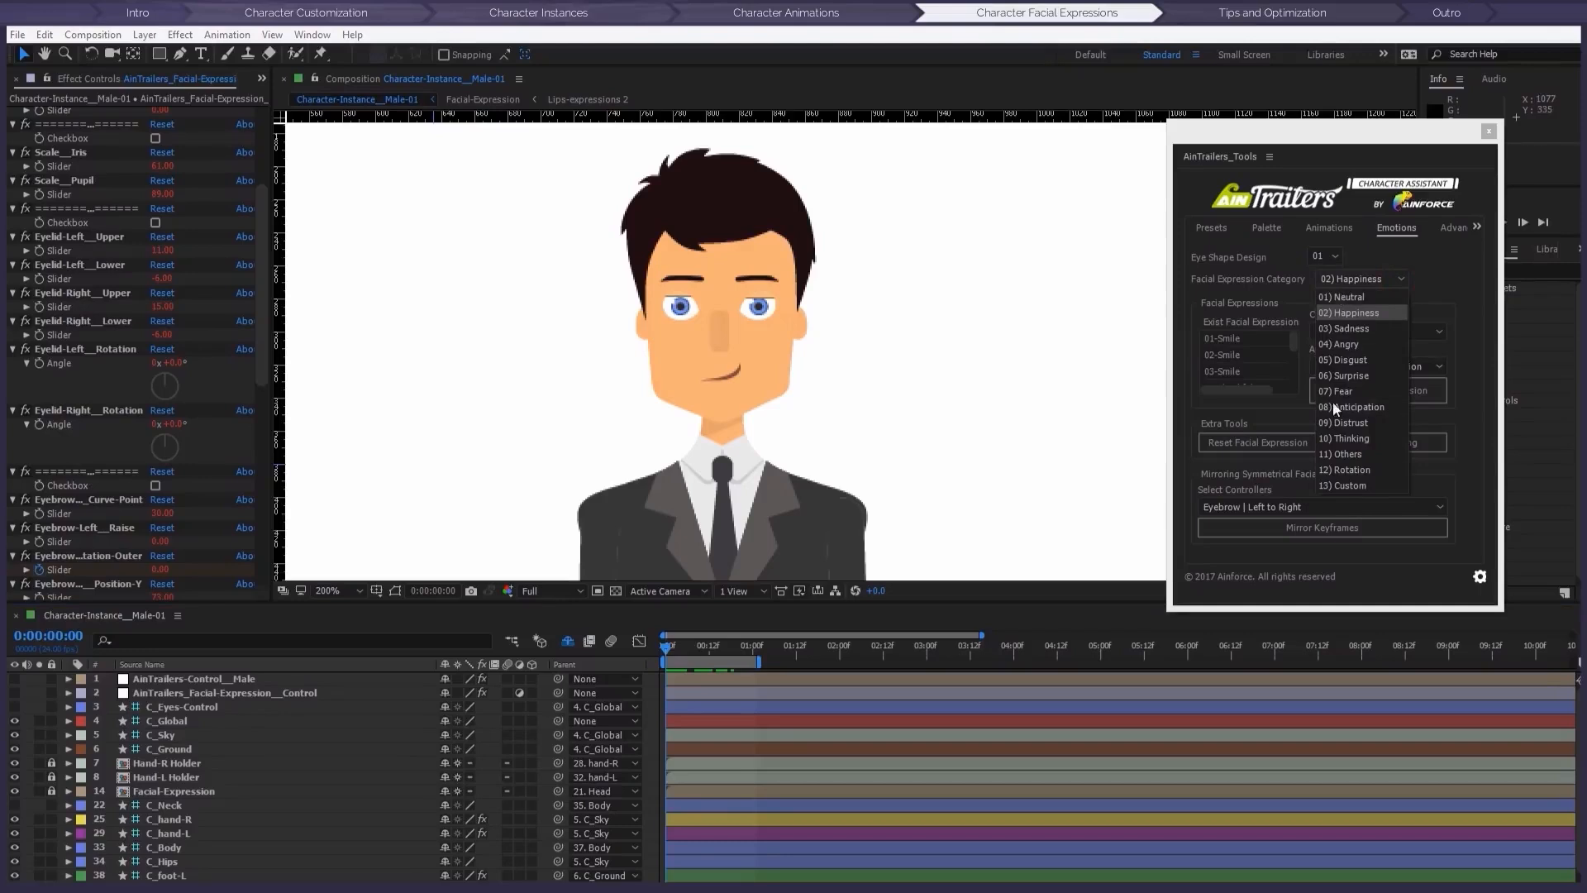
{"action": "left_click", "coordinate": [1424, 279]}
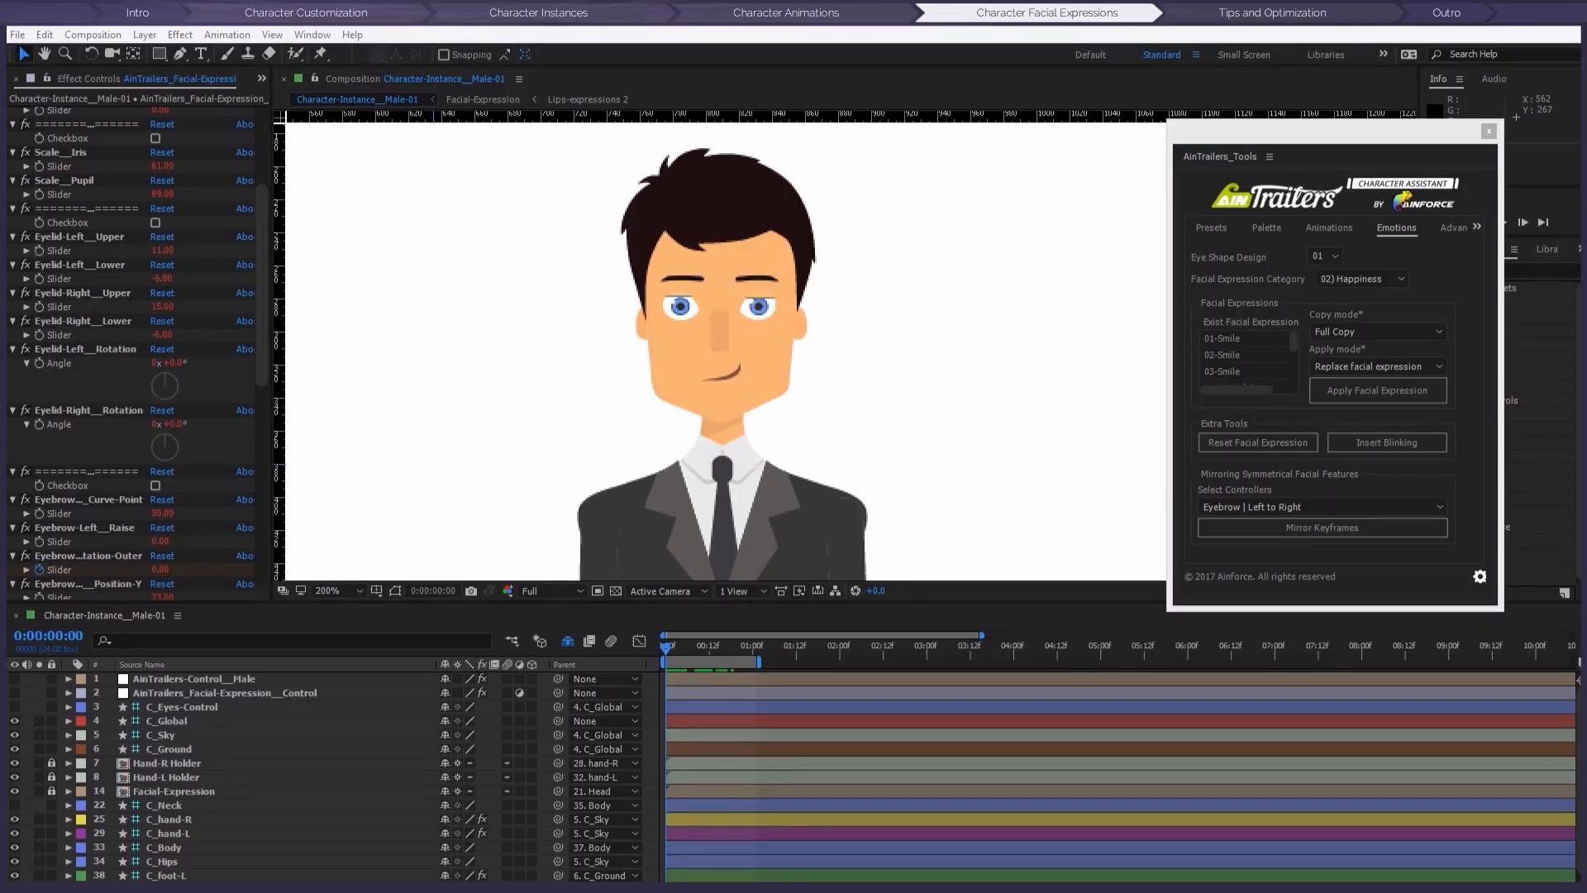
{"action": "left_click_drag", "start_coordinate": [0, 92], "coordinate": [678, 146]}
{"action": "double_click", "coordinate": [411, 256]}
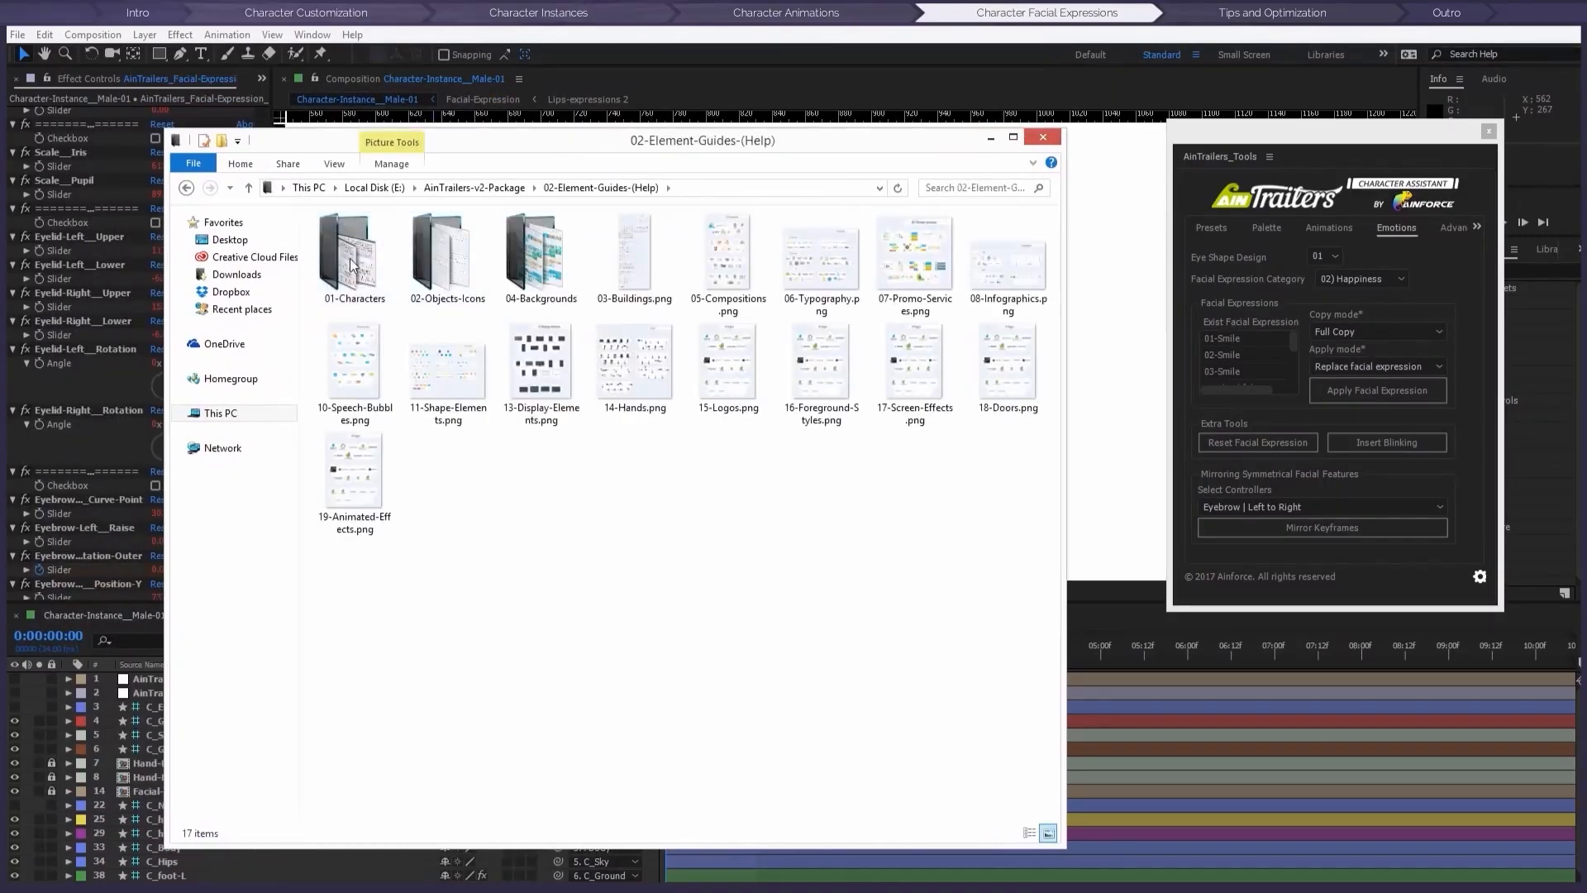
{"action": "double_click", "coordinate": [356, 263]}
{"action": "left_click", "coordinate": [425, 249]}
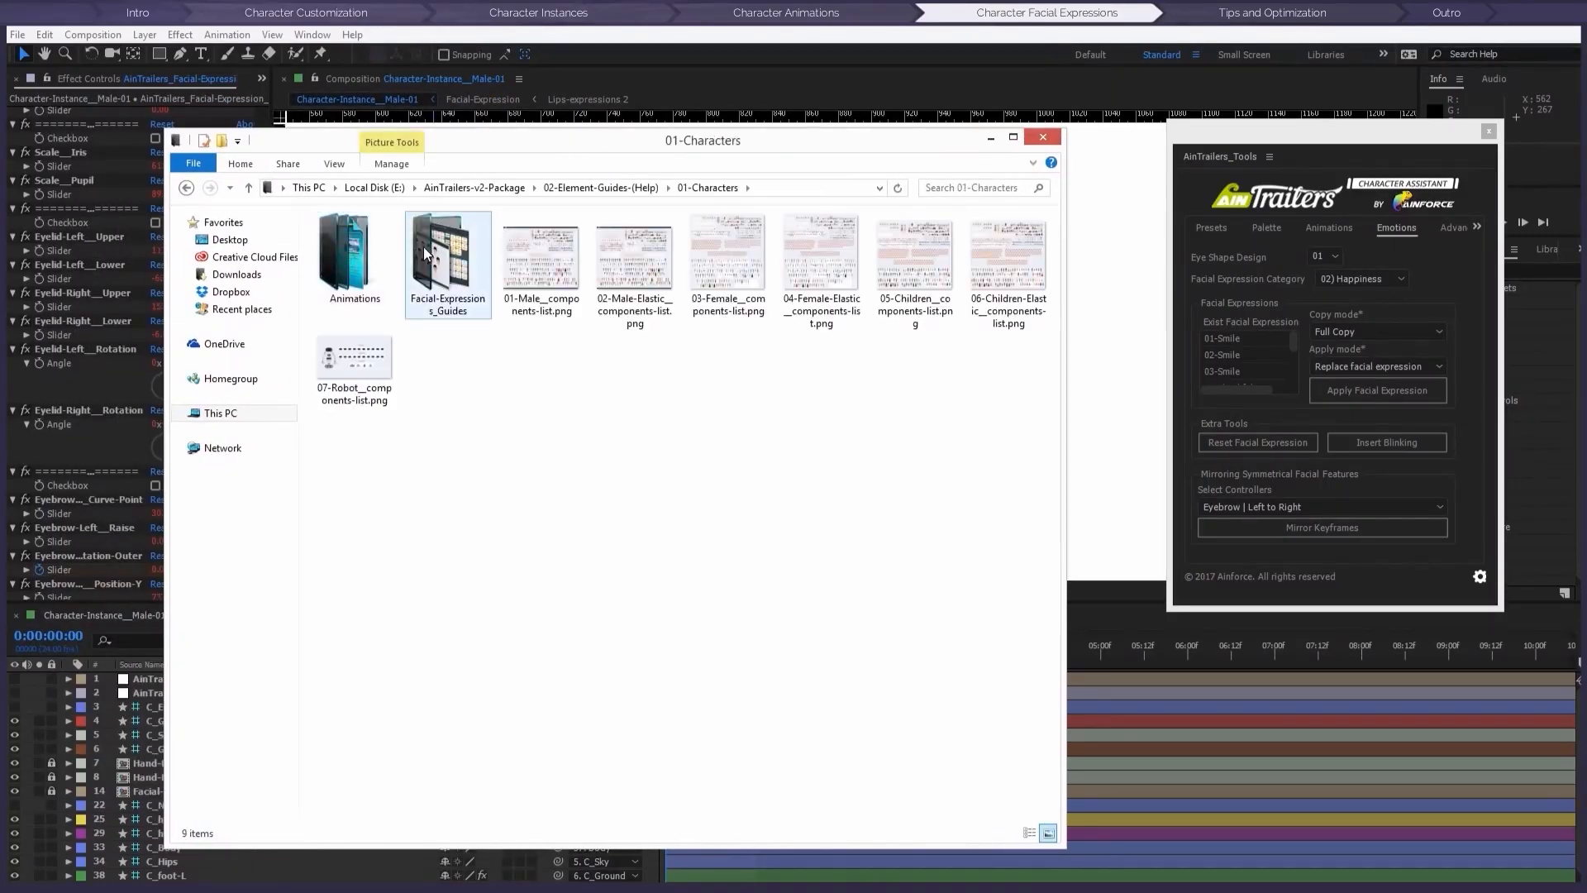
{"action": "double_click", "coordinate": [425, 249]}
{"action": "left_click", "coordinate": [444, 248]}
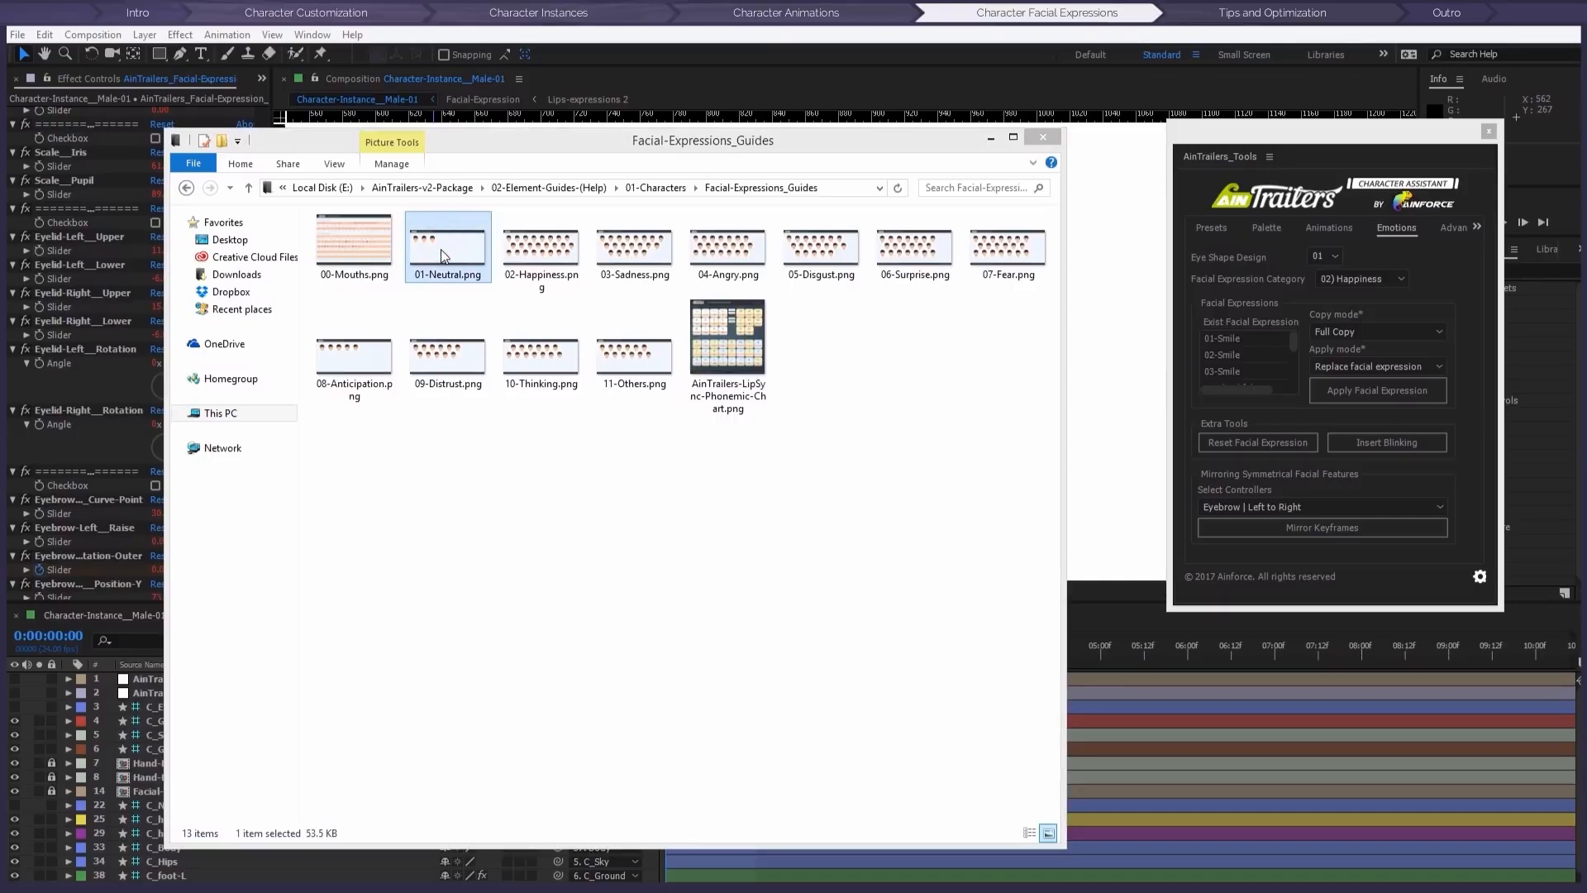
{"action": "double_click", "coordinate": [444, 252]}
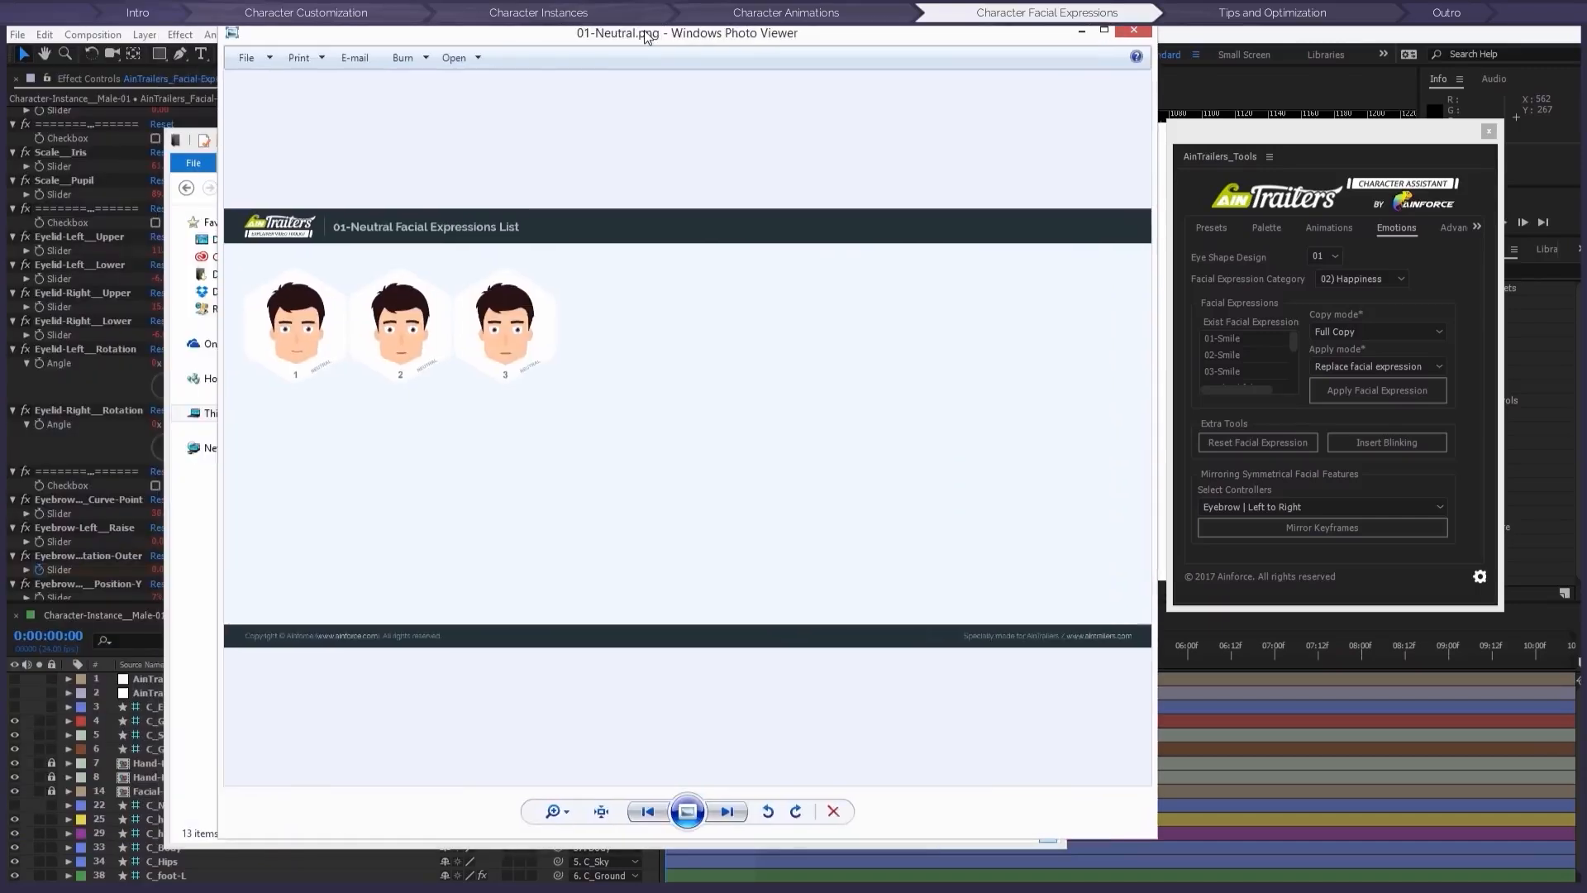
Step: Look through the next guide images, starting with 02-Happiness.png, and close the image viewer and the folder window
{"action": "key", "text": "Right"}
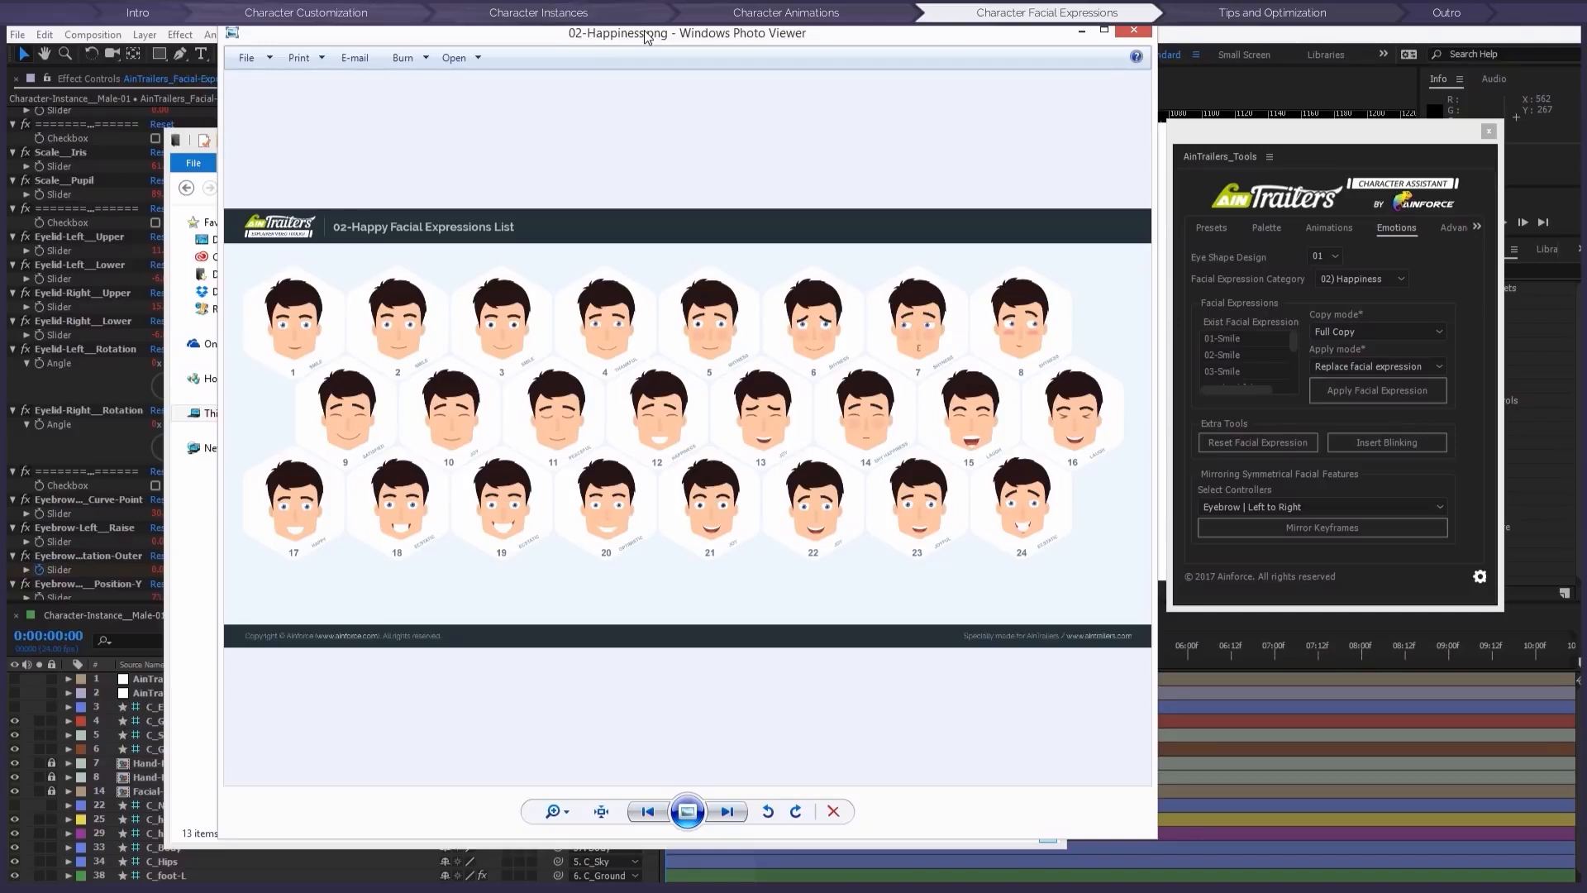
{"action": "key", "text": "Right"}
{"action": "key", "text": "Right"}
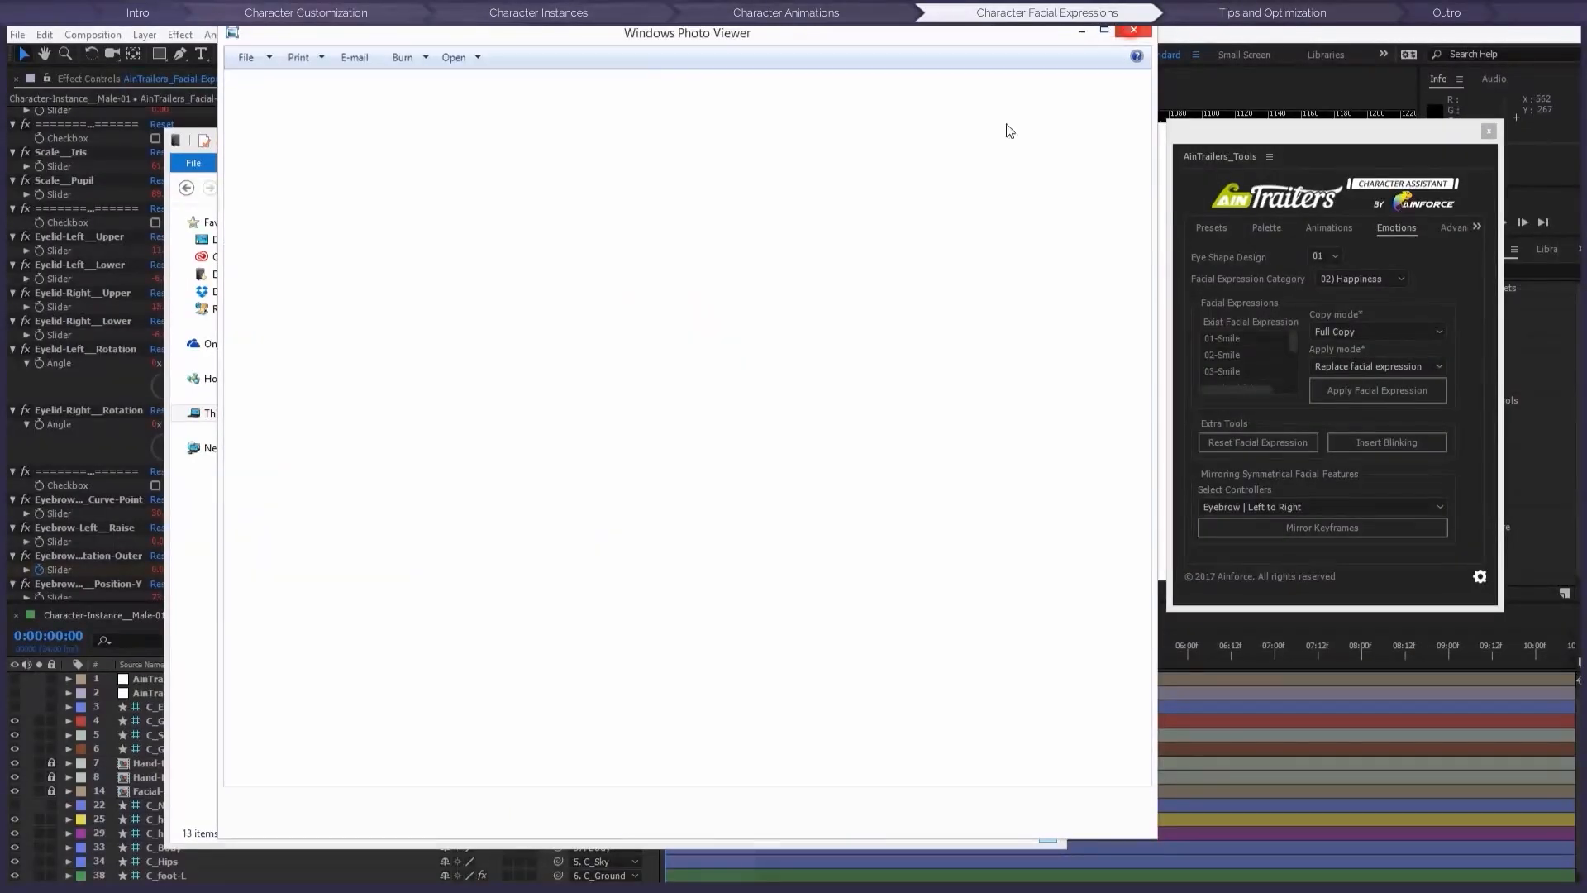
{"action": "left_click", "coordinate": [1133, 30]}
{"action": "left_click", "coordinate": [1042, 138]}
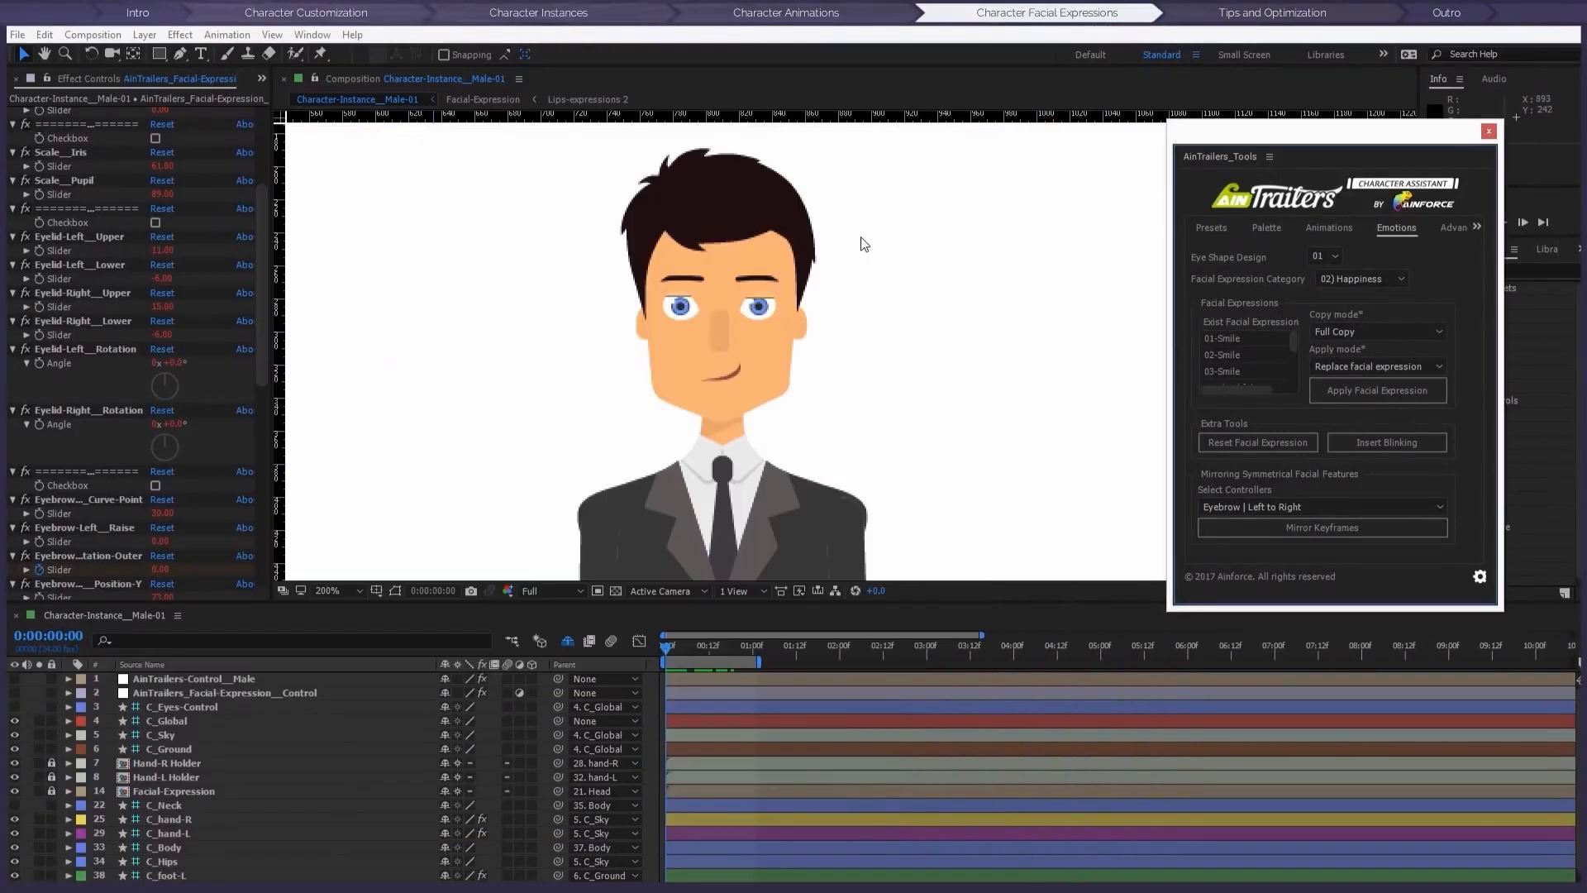
Step: Apply the 03-Disappointment expression from the 03) Sadness category using eye shape design 02
{"action": "left_click", "coordinate": [1336, 256]}
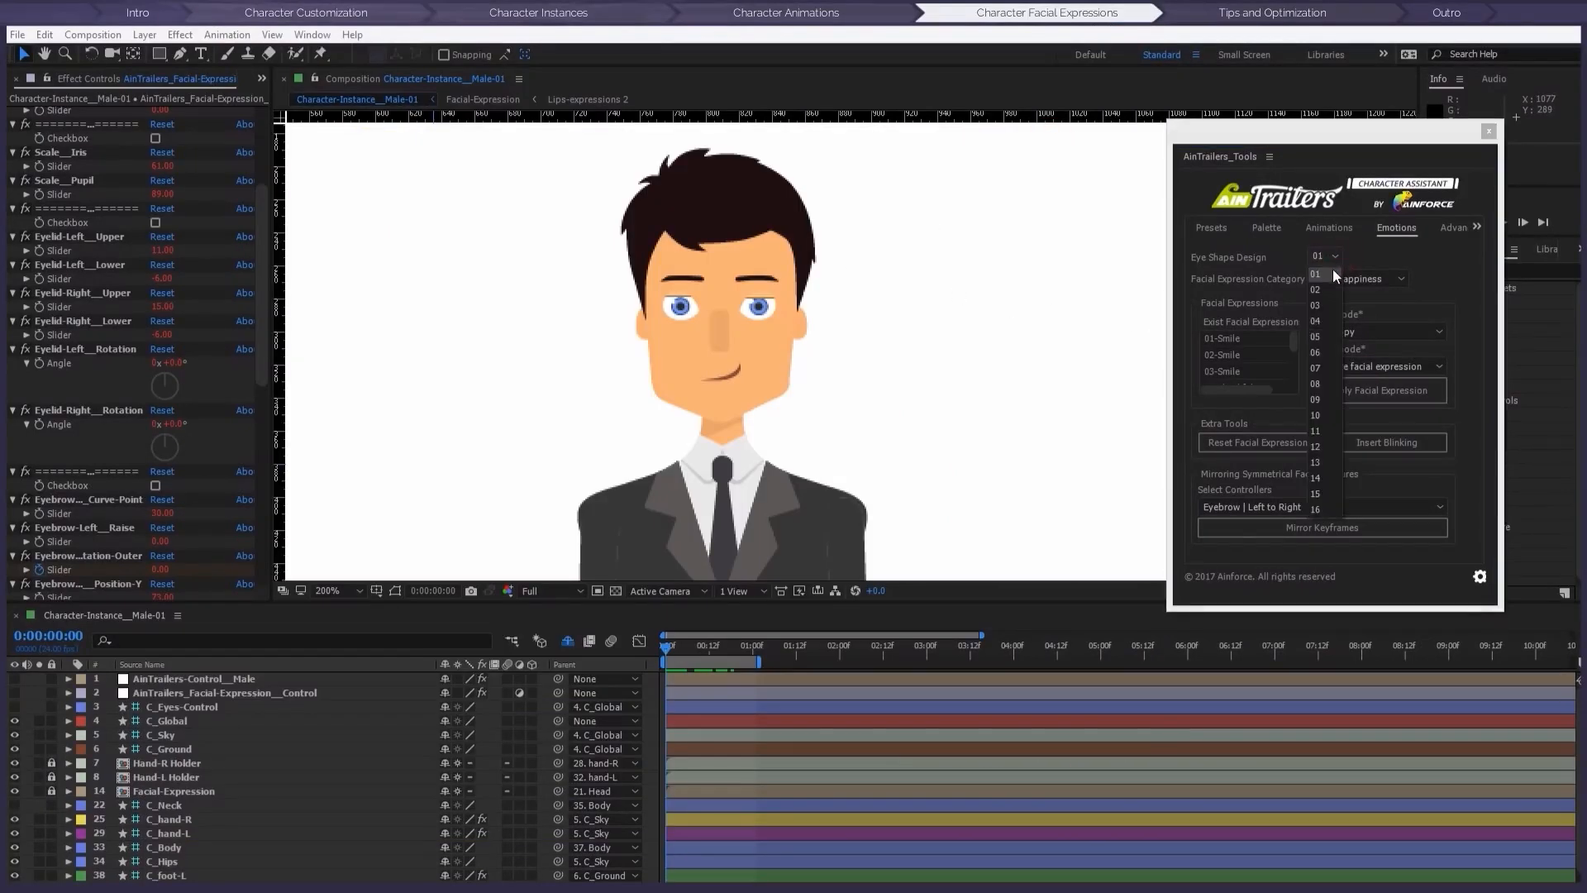
{"action": "left_click", "coordinate": [1323, 291]}
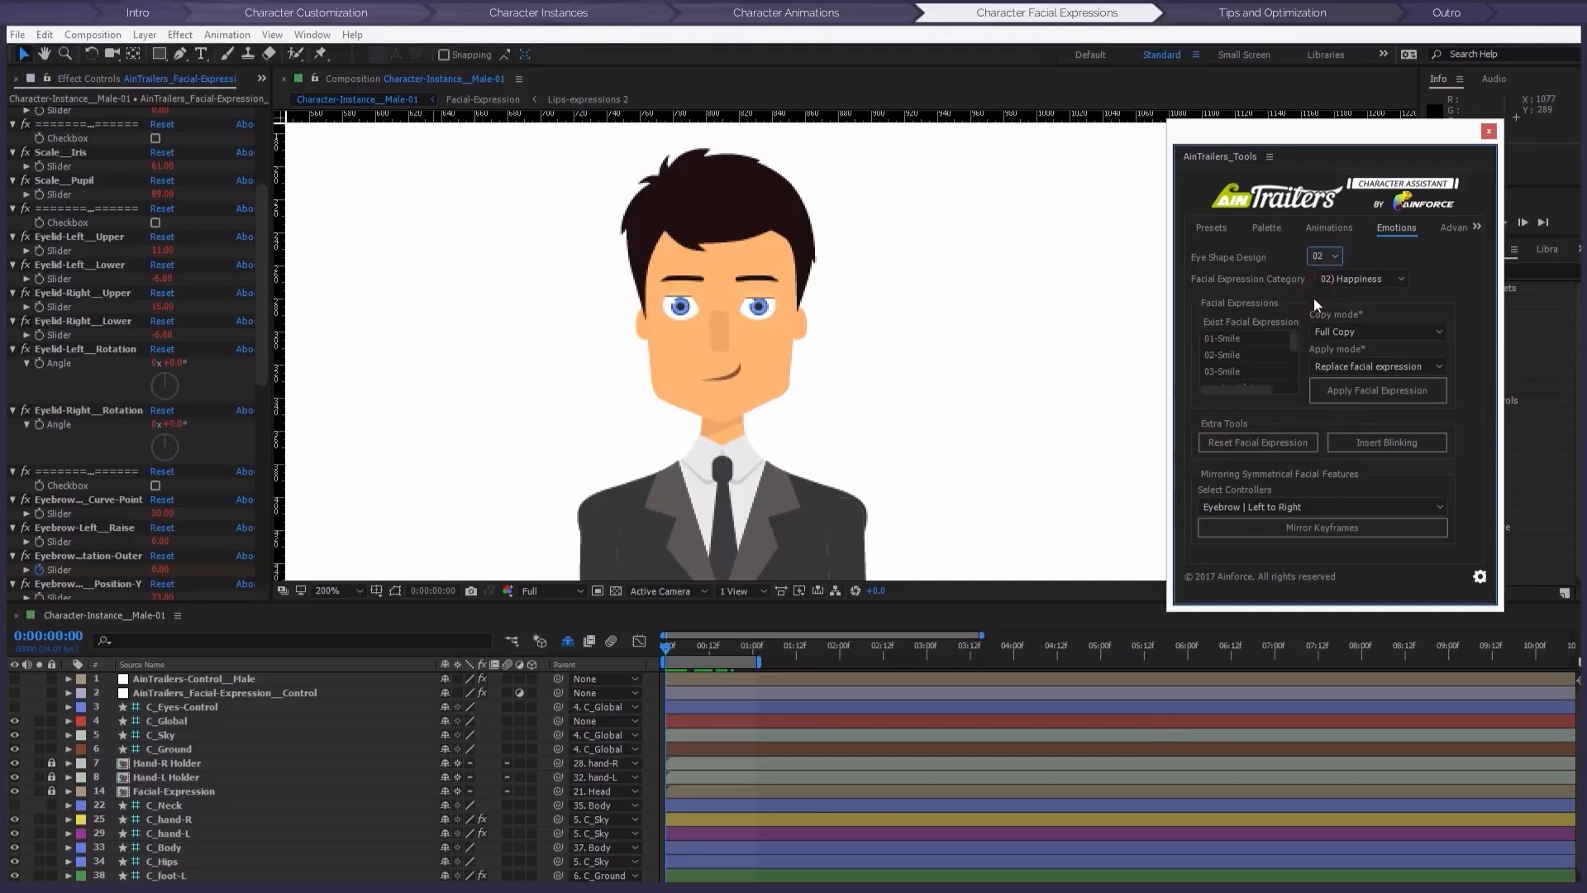
{"action": "left_click", "coordinate": [1357, 280]}
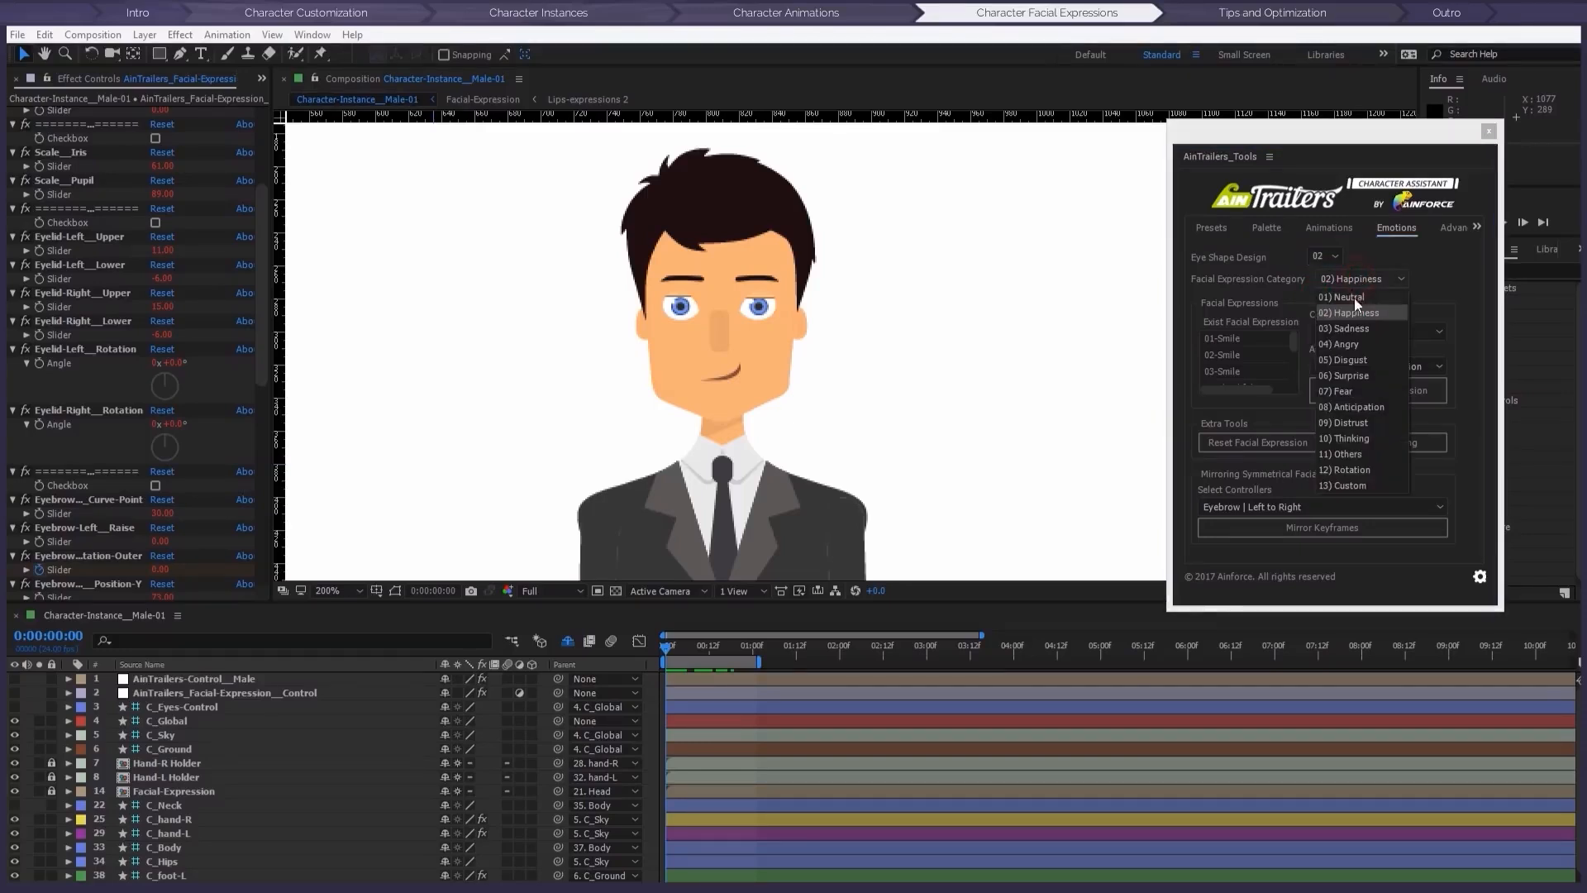
{"action": "left_click", "coordinate": [1349, 329]}
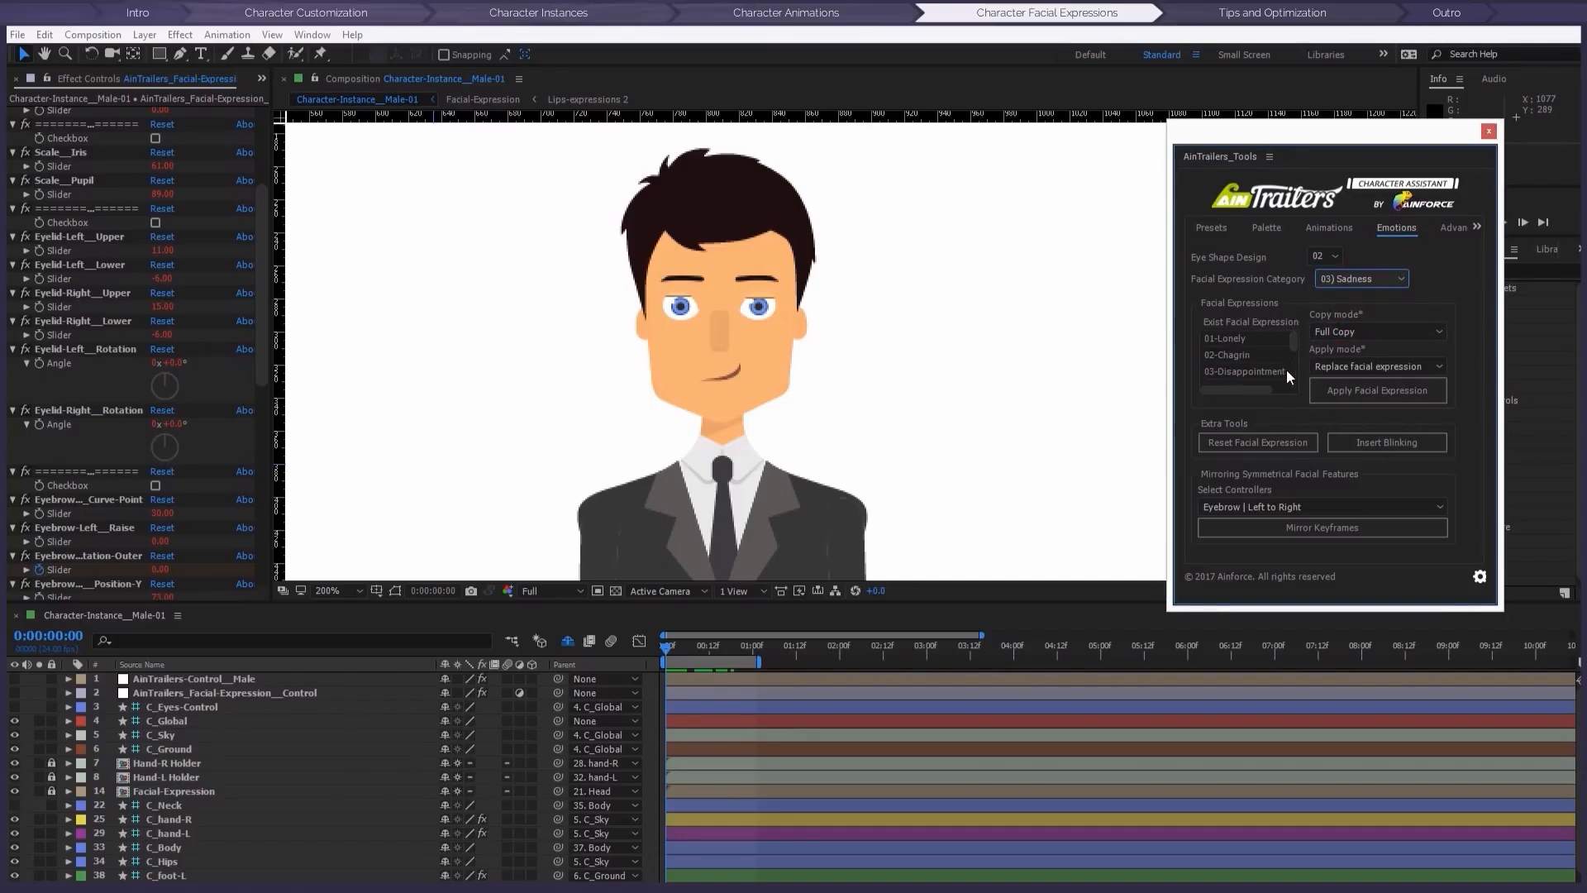
{"action": "left_click", "coordinate": [1244, 370]}
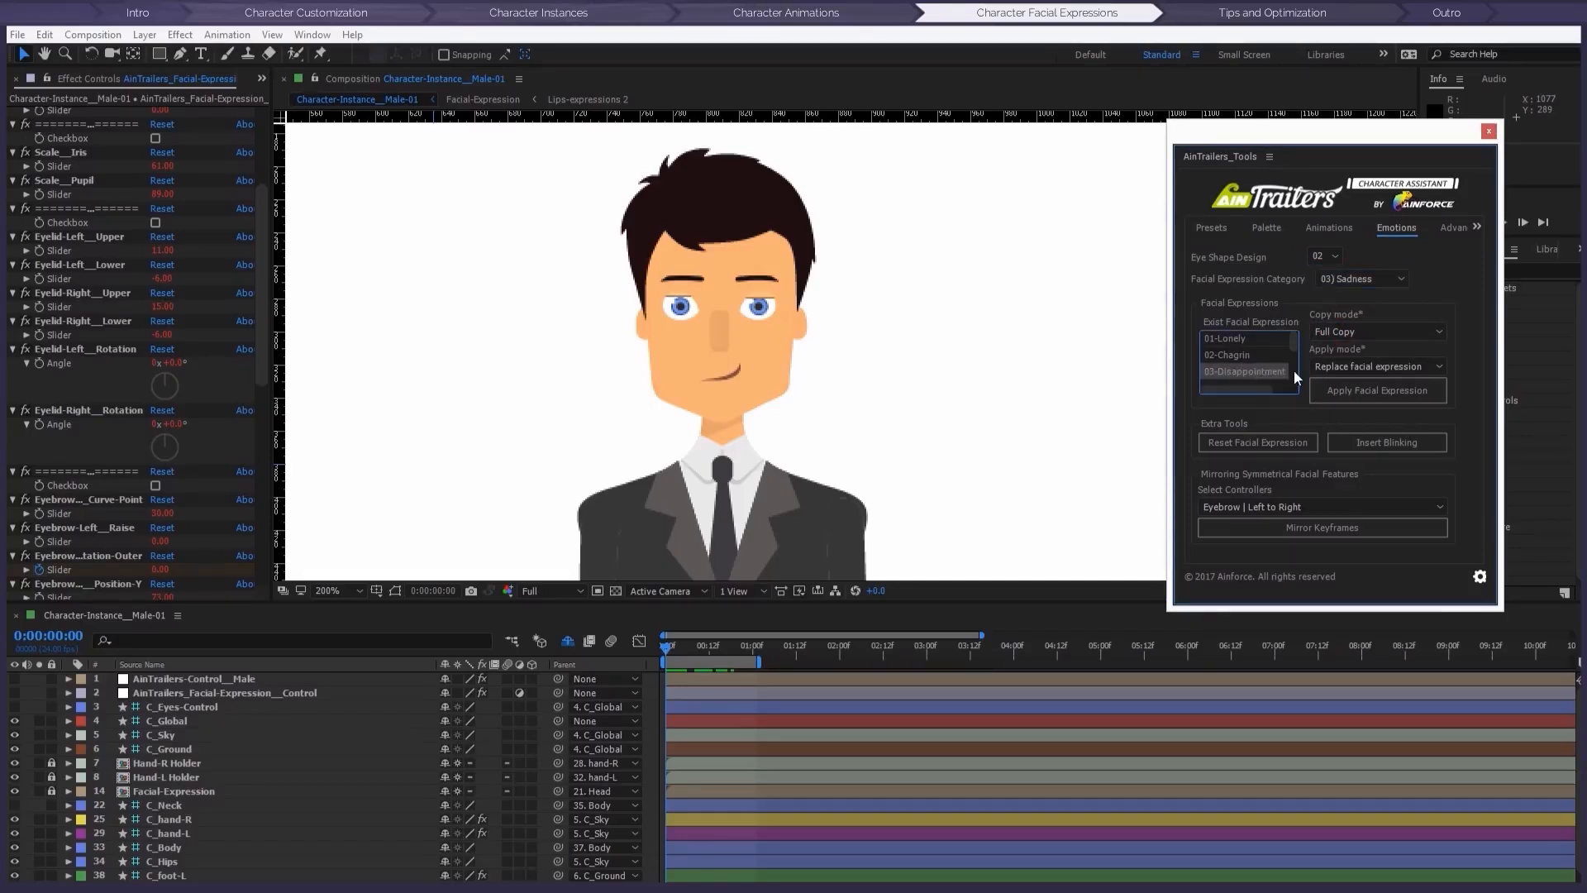
{"action": "left_click", "coordinate": [1361, 390]}
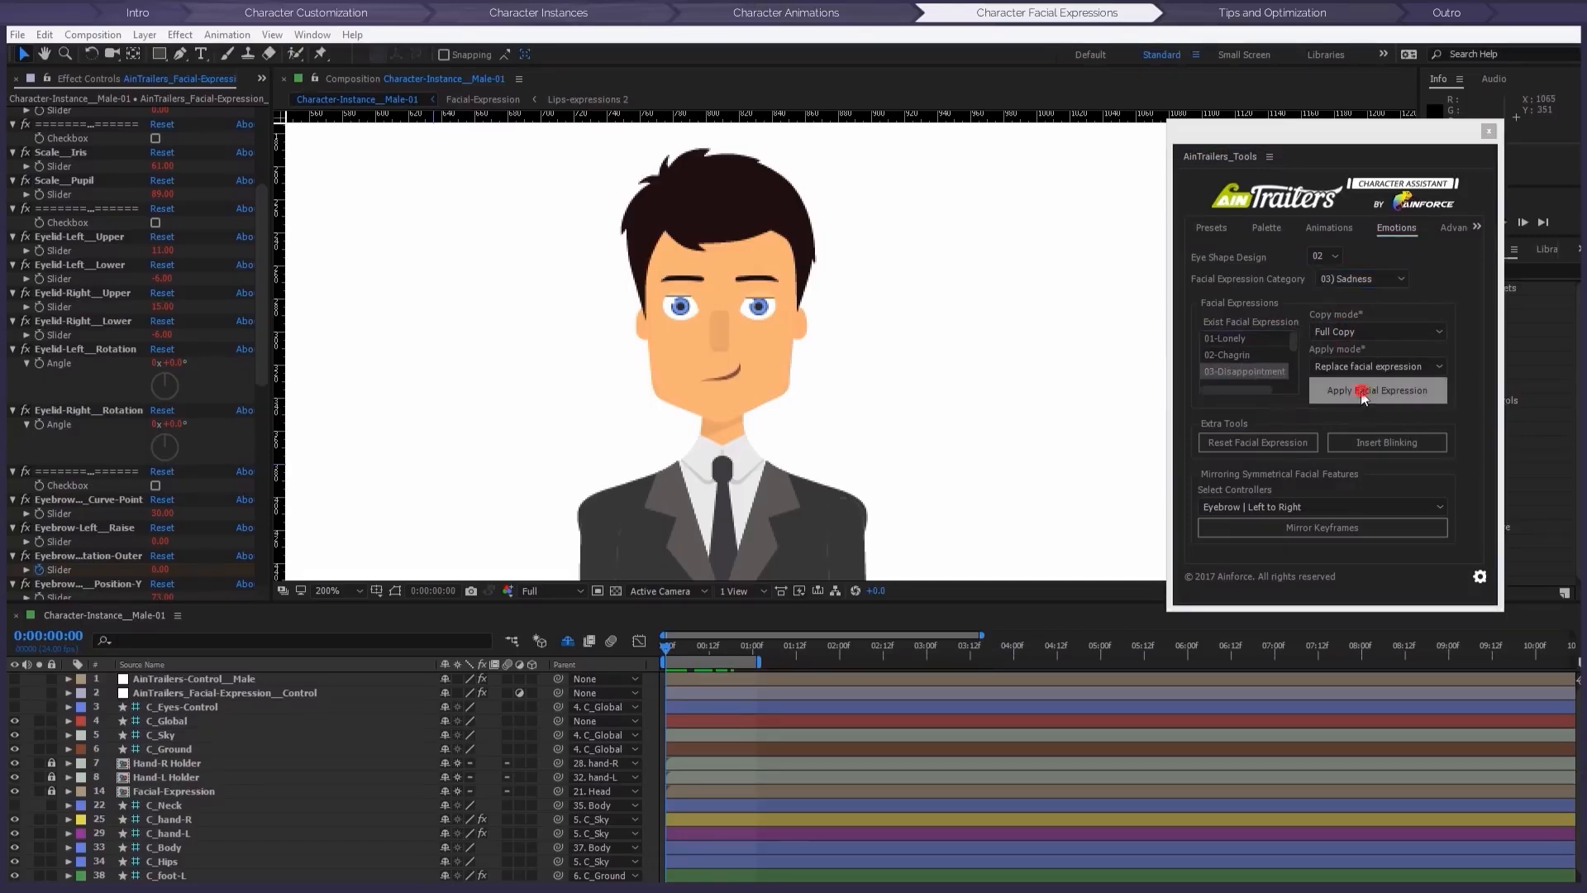
Step: Replace the facial expression with 07-Depressed and that one with 08-Powerless from the Sadness category
{"action": "scroll", "coordinate": [1293, 349], "scroll_direction": "down", "scroll_amount": 3}
{"action": "left_click", "coordinate": [1282, 356]}
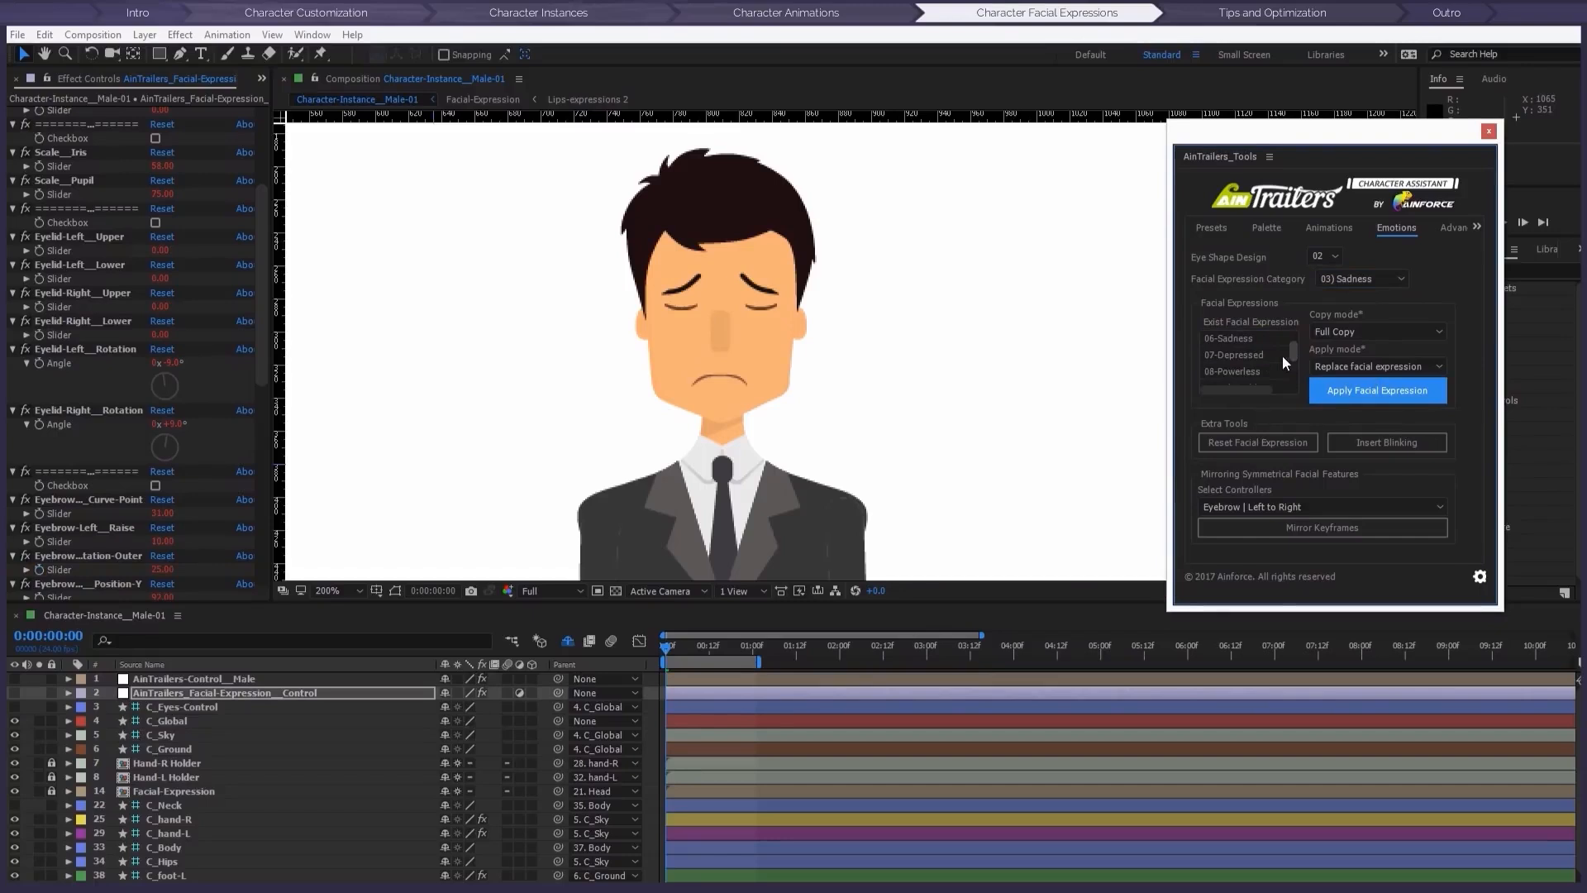
{"action": "left_click", "coordinate": [1364, 389]}
{"action": "left_click", "coordinate": [1232, 371]}
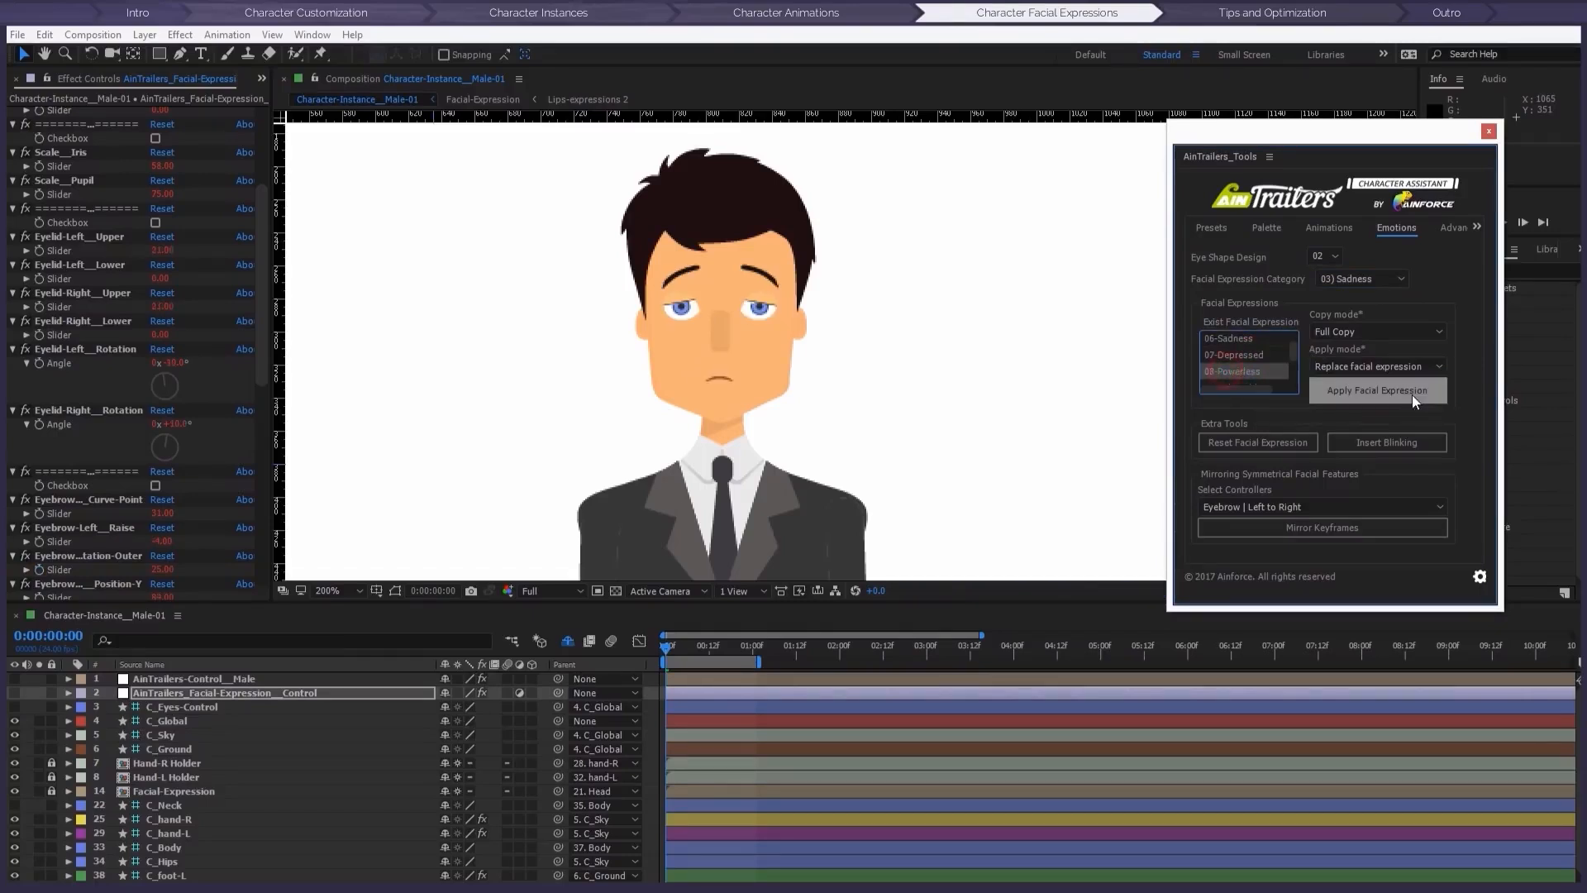
{"action": "left_click", "coordinate": [1412, 394]}
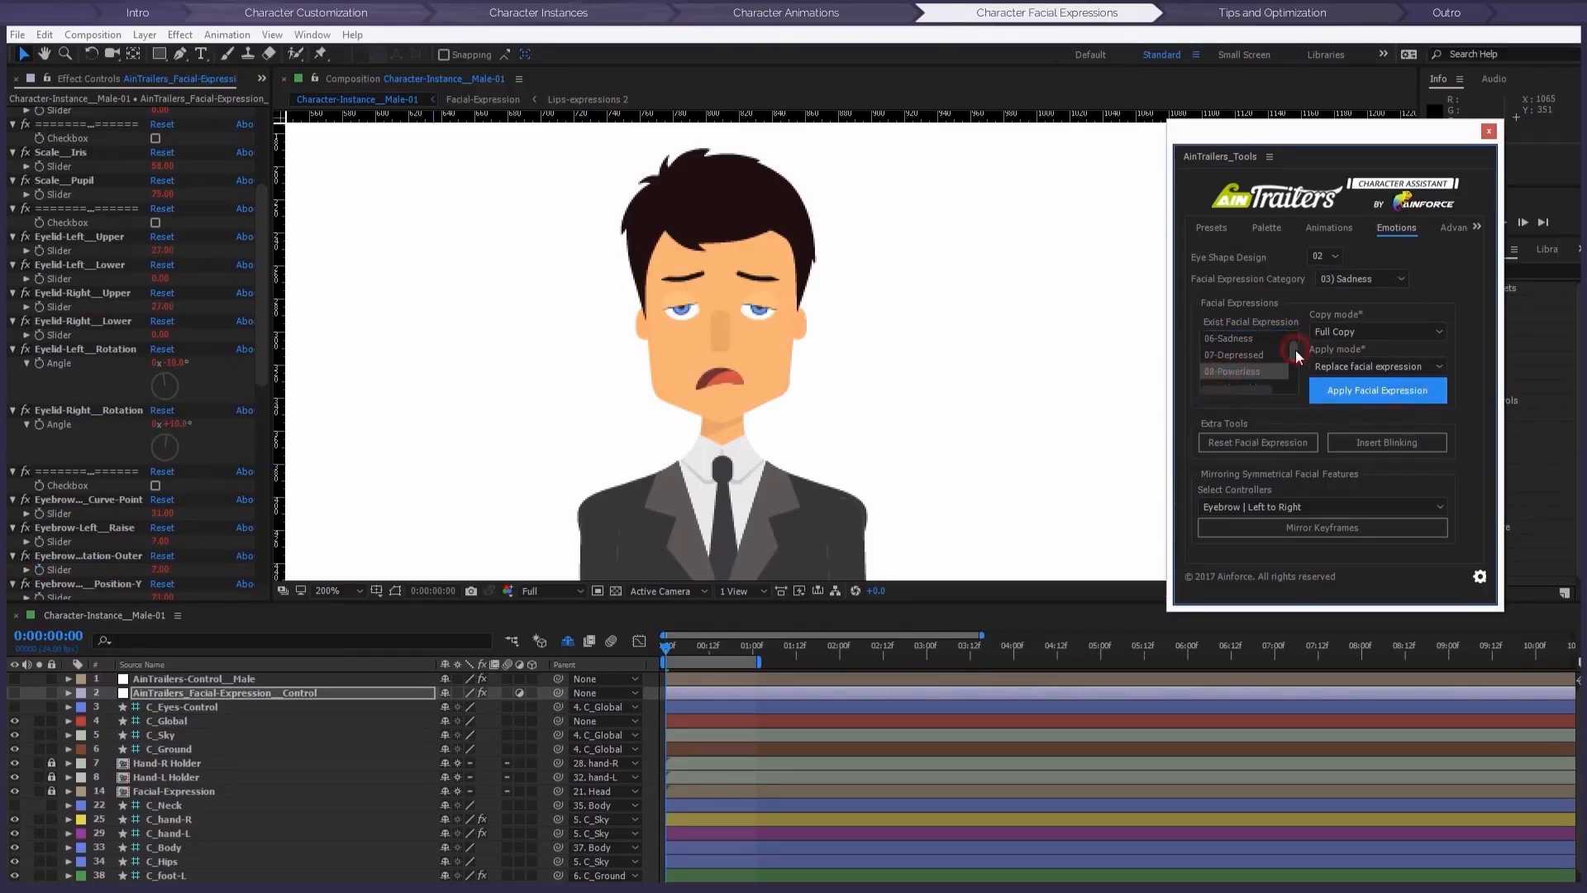
Step: Replace the facial expression with 11-Heartache from the Sadness category
{"action": "scroll", "coordinate": [1296, 349], "scroll_direction": "down", "scroll_amount": 2}
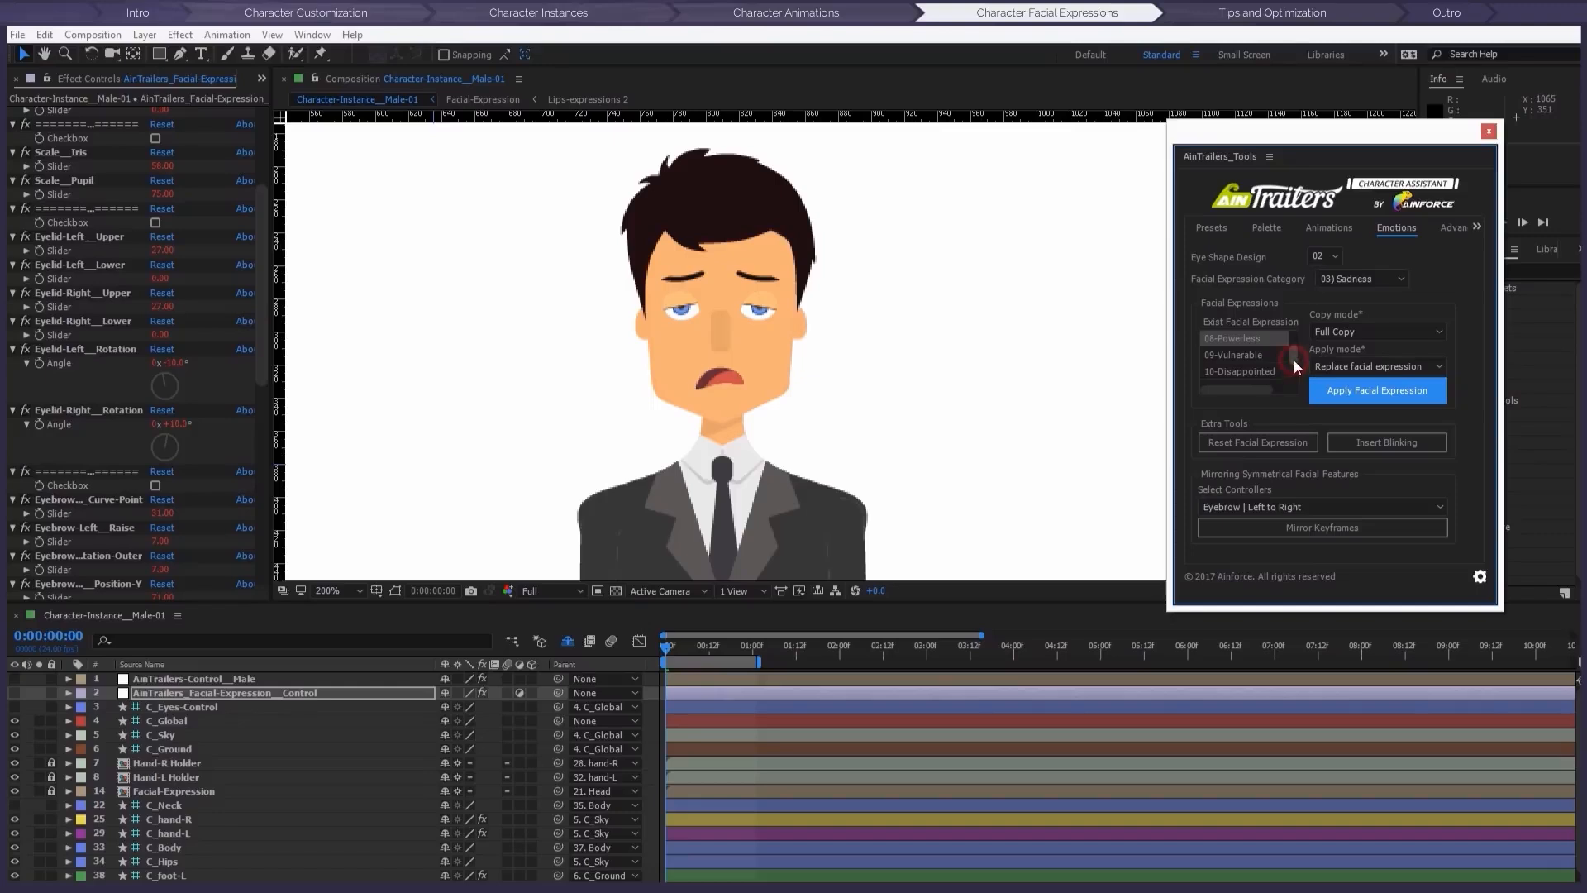
{"action": "scroll", "coordinate": [1293, 360], "scroll_direction": "down", "scroll_amount": 1}
{"action": "left_click", "coordinate": [1265, 371]}
{"action": "left_click", "coordinate": [1358, 391]}
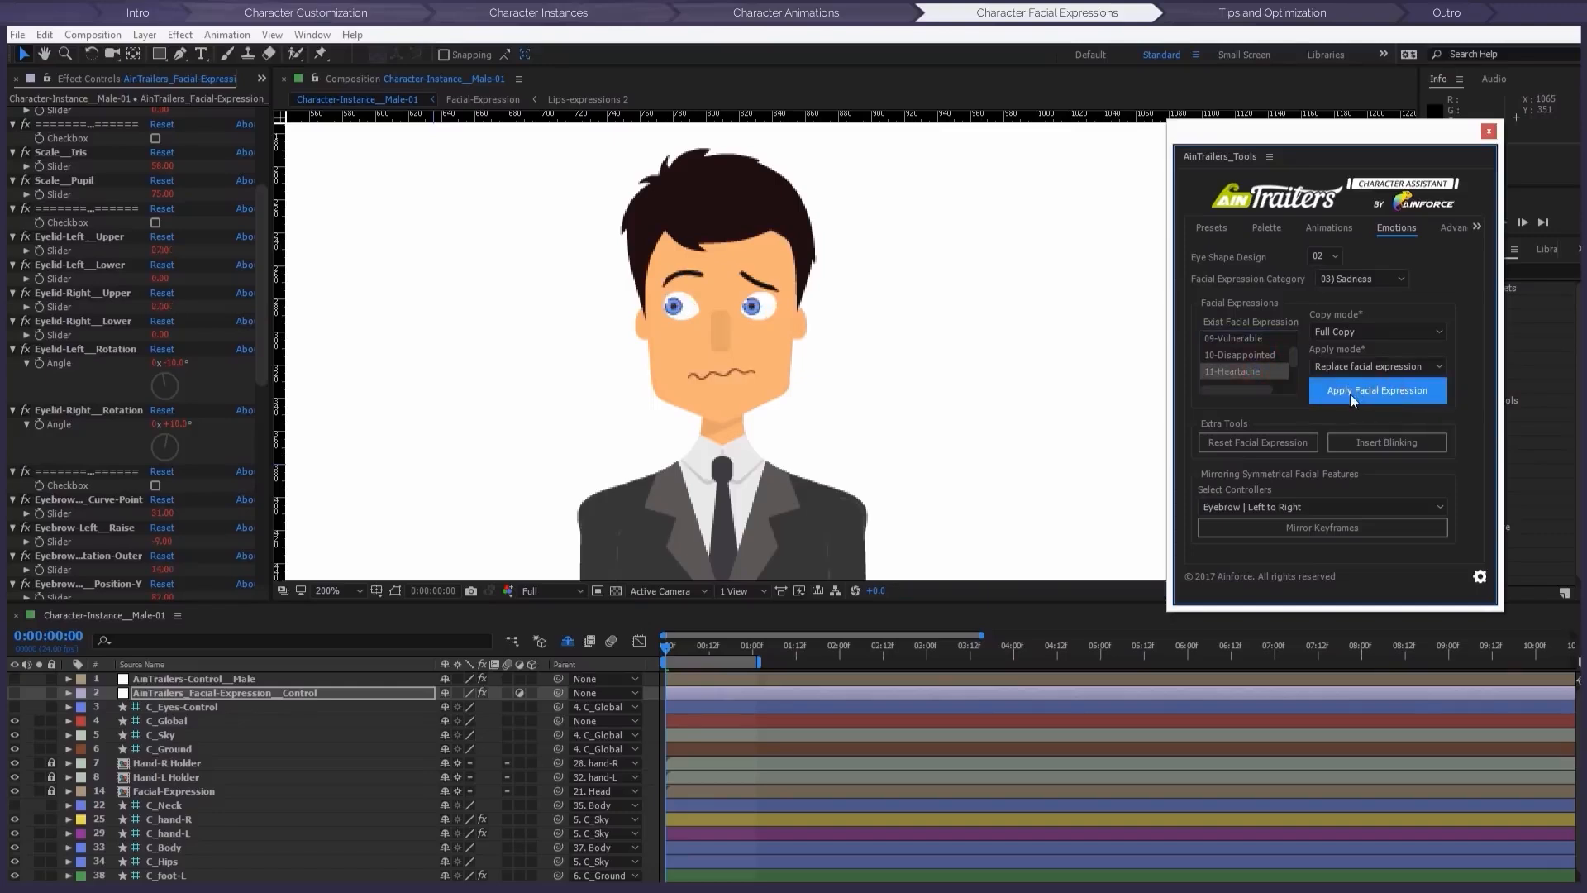
Step: Apply the 08-Powerless expression from the Sadness category in place of Heartache
{"action": "scroll", "coordinate": [1295, 359], "scroll_direction": "up", "scroll_amount": 2}
{"action": "left_click", "coordinate": [1240, 355]}
{"action": "left_click", "coordinate": [1346, 394]}
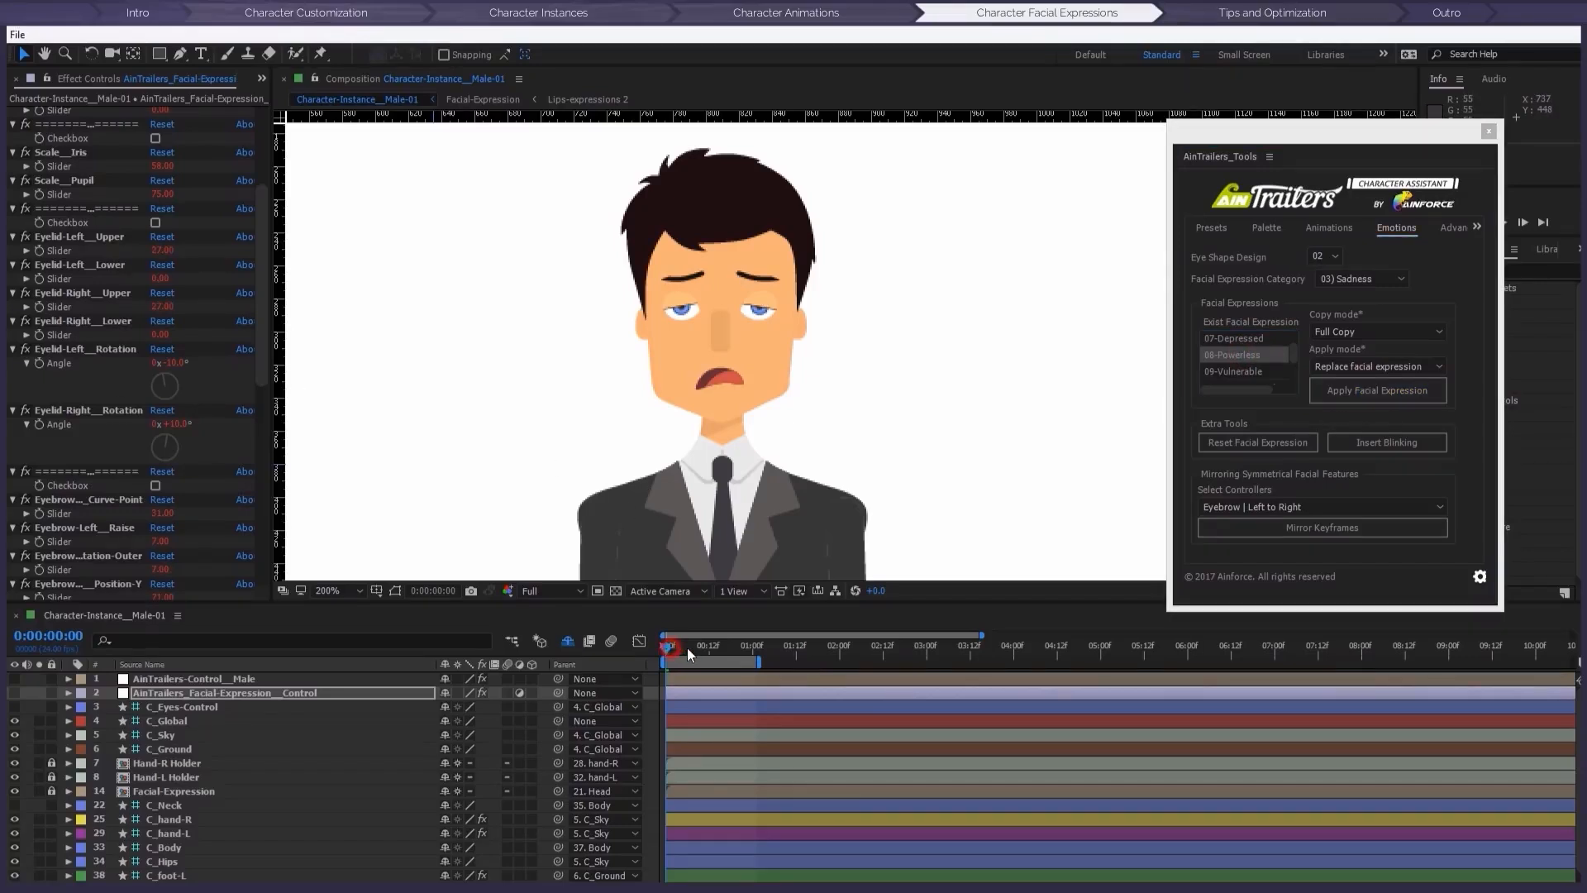
Step: At 0:00:01:12, apply the 08-Shyness expression from the 02) Happiness category using the Combine facial expression mode
{"action": "left_click_drag", "start_coordinate": [687, 648], "coordinate": [716, 647]}
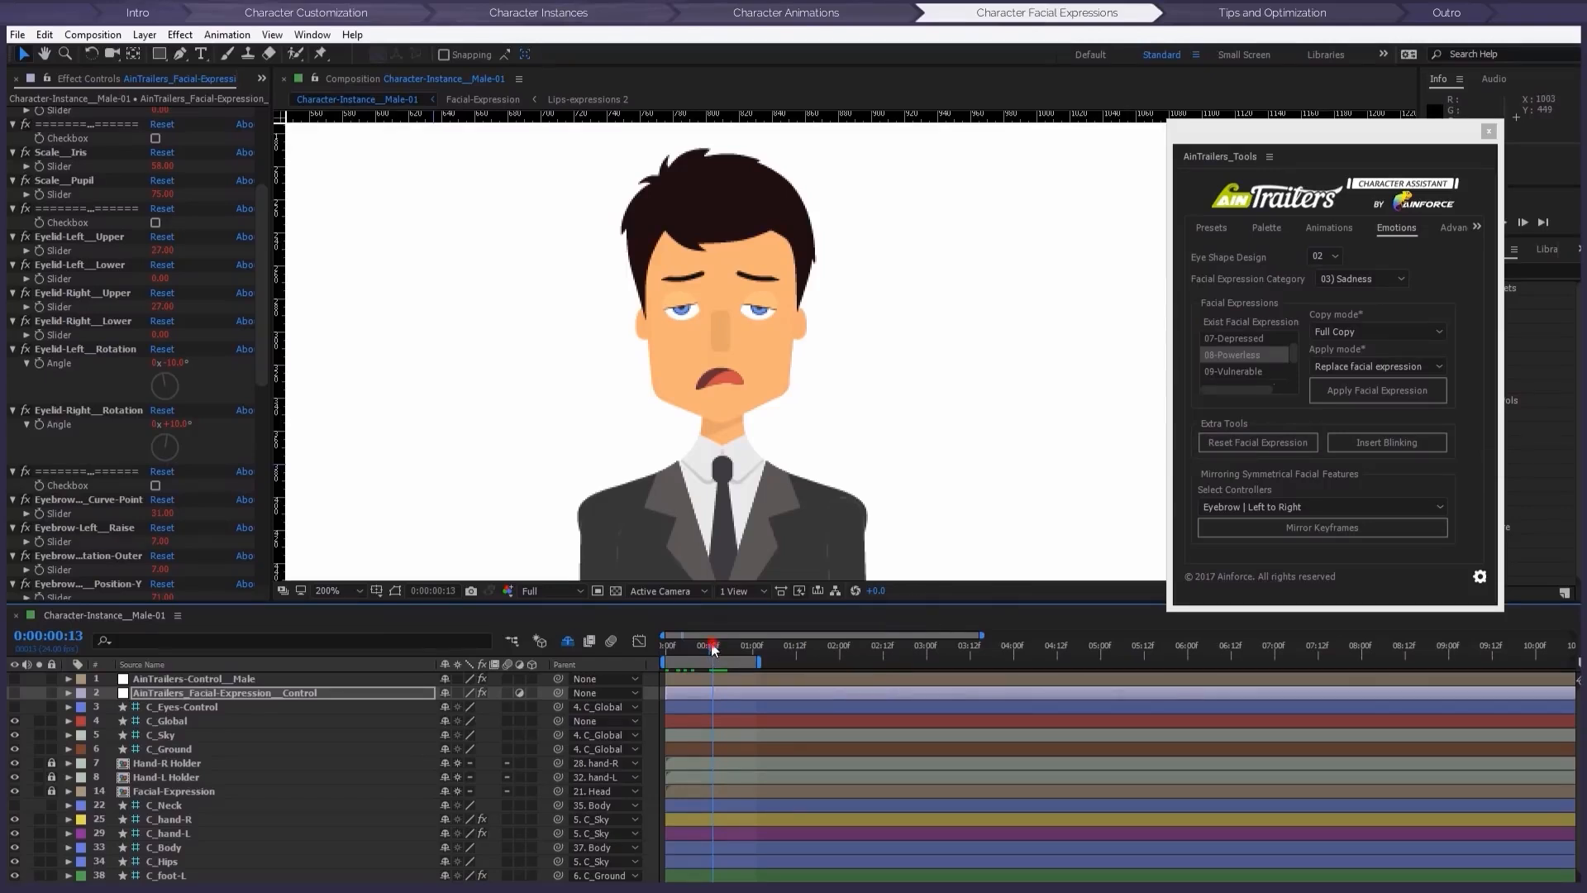
{"action": "left_click_drag", "start_coordinate": [715, 649], "coordinate": [697, 648]}
{"action": "left_click_drag", "start_coordinate": [697, 644], "coordinate": [799, 654]}
{"action": "left_click", "coordinate": [1362, 279]}
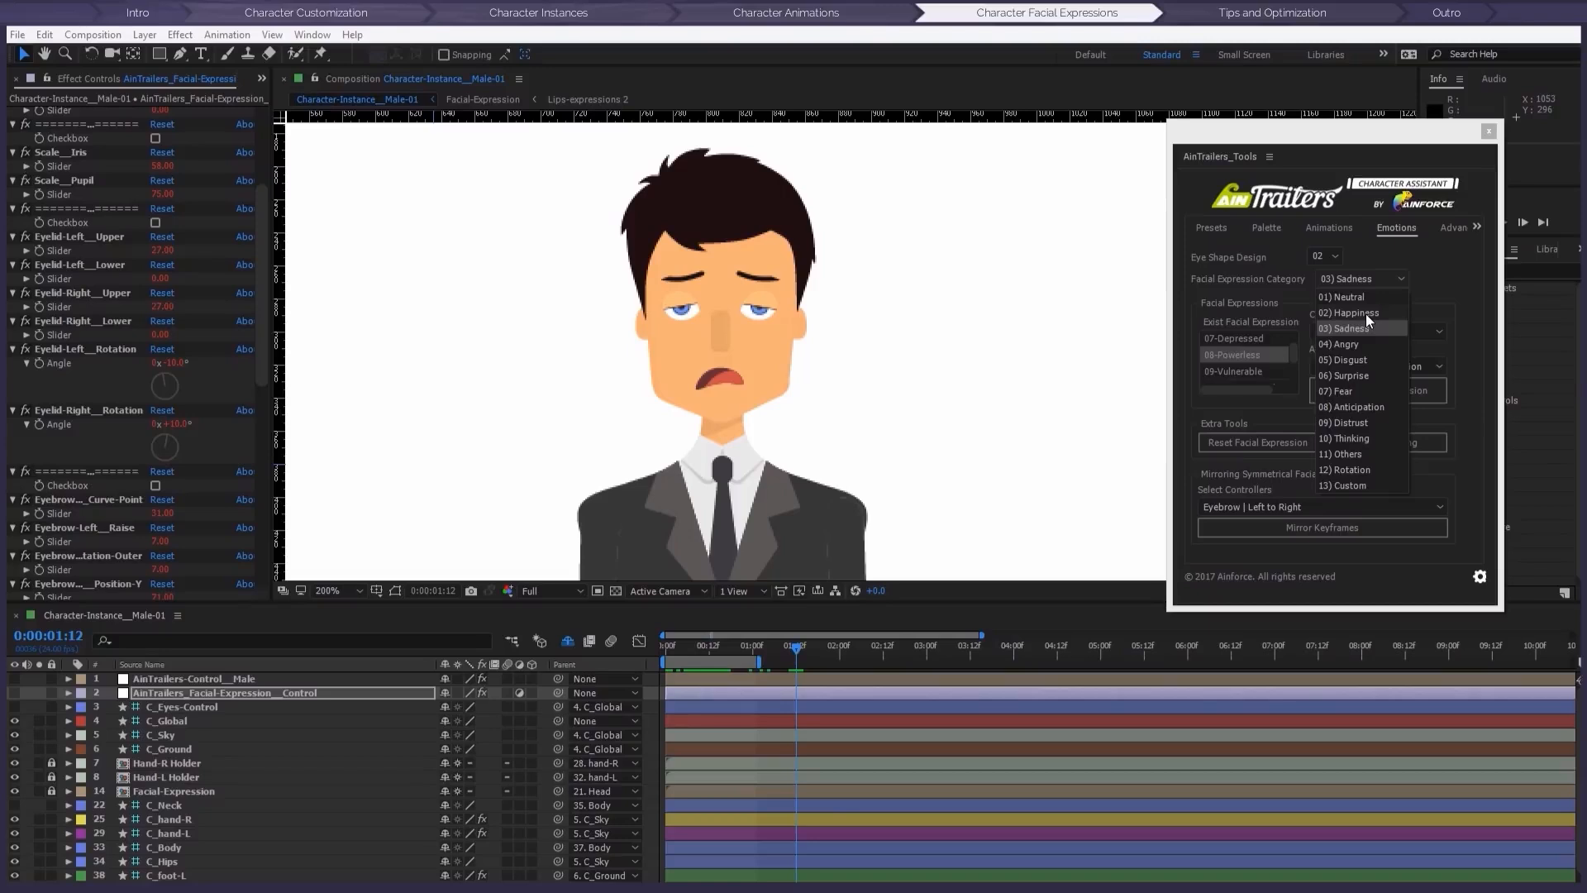
{"action": "left_click", "coordinate": [1365, 312]}
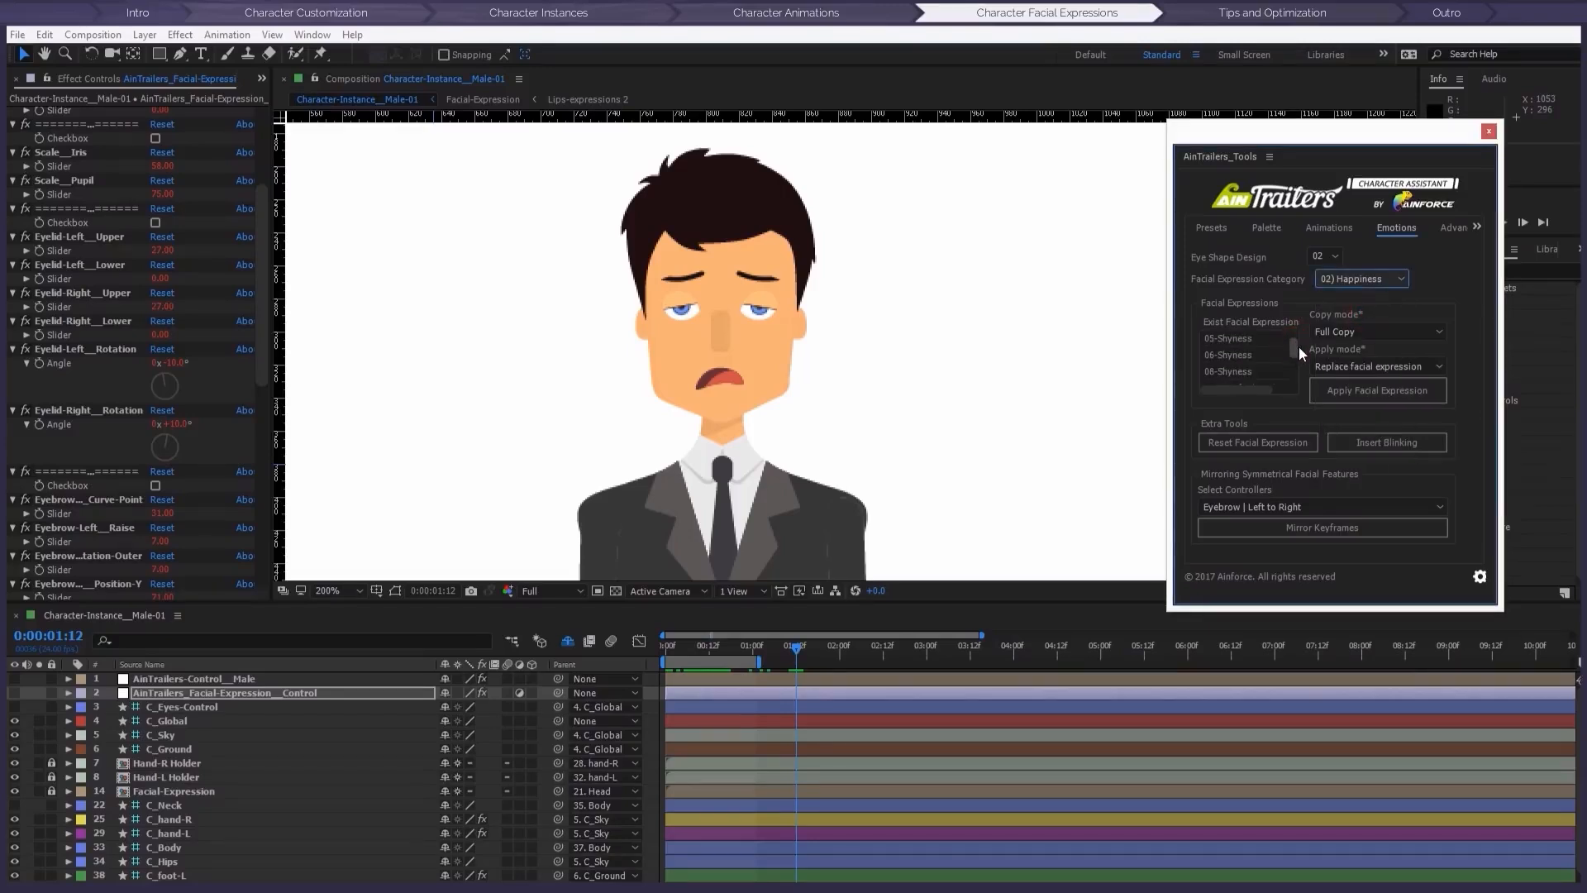
{"action": "scroll", "coordinate": [1296, 347], "scroll_direction": "down", "scroll_amount": 3}
{"action": "left_click", "coordinate": [1249, 372]}
{"action": "left_click", "coordinate": [1369, 367]}
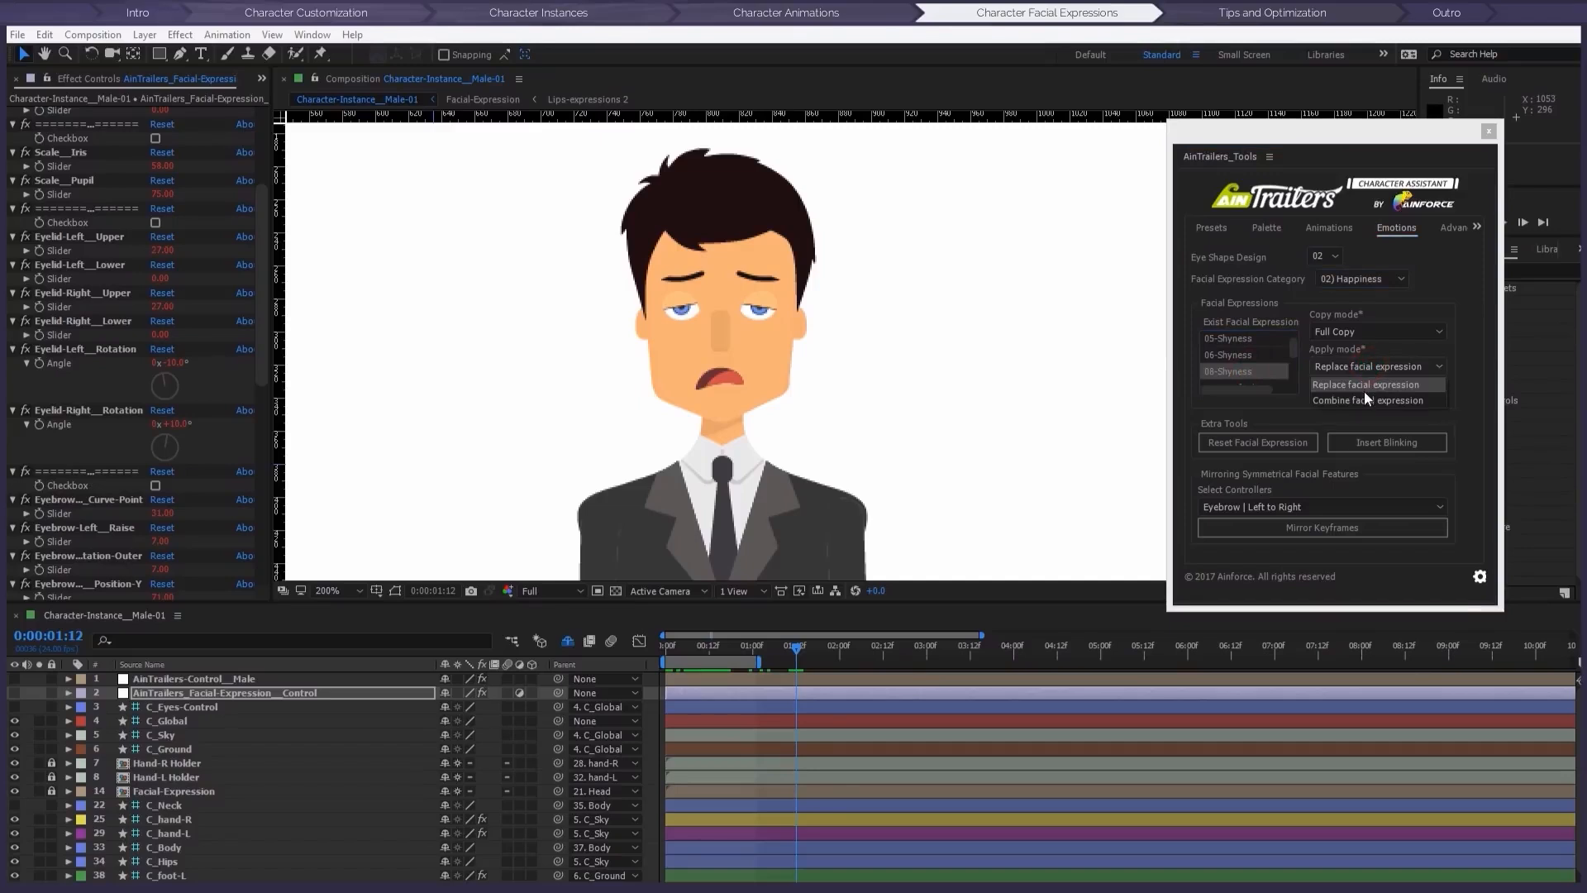
{"action": "left_click", "coordinate": [1364, 397]}
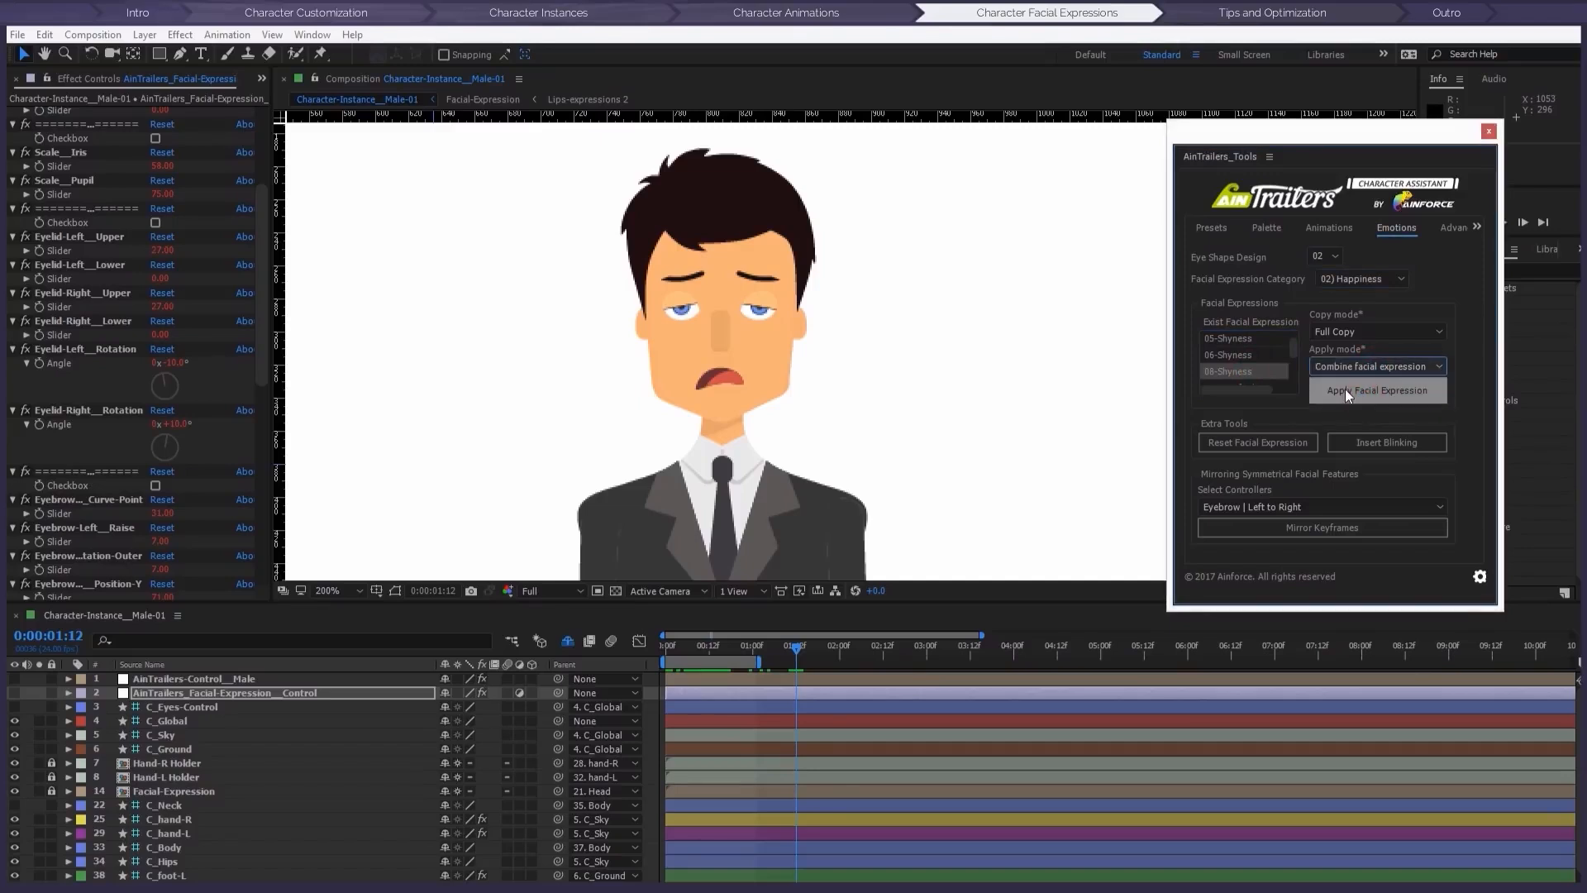
{"action": "left_click", "coordinate": [1354, 389]}
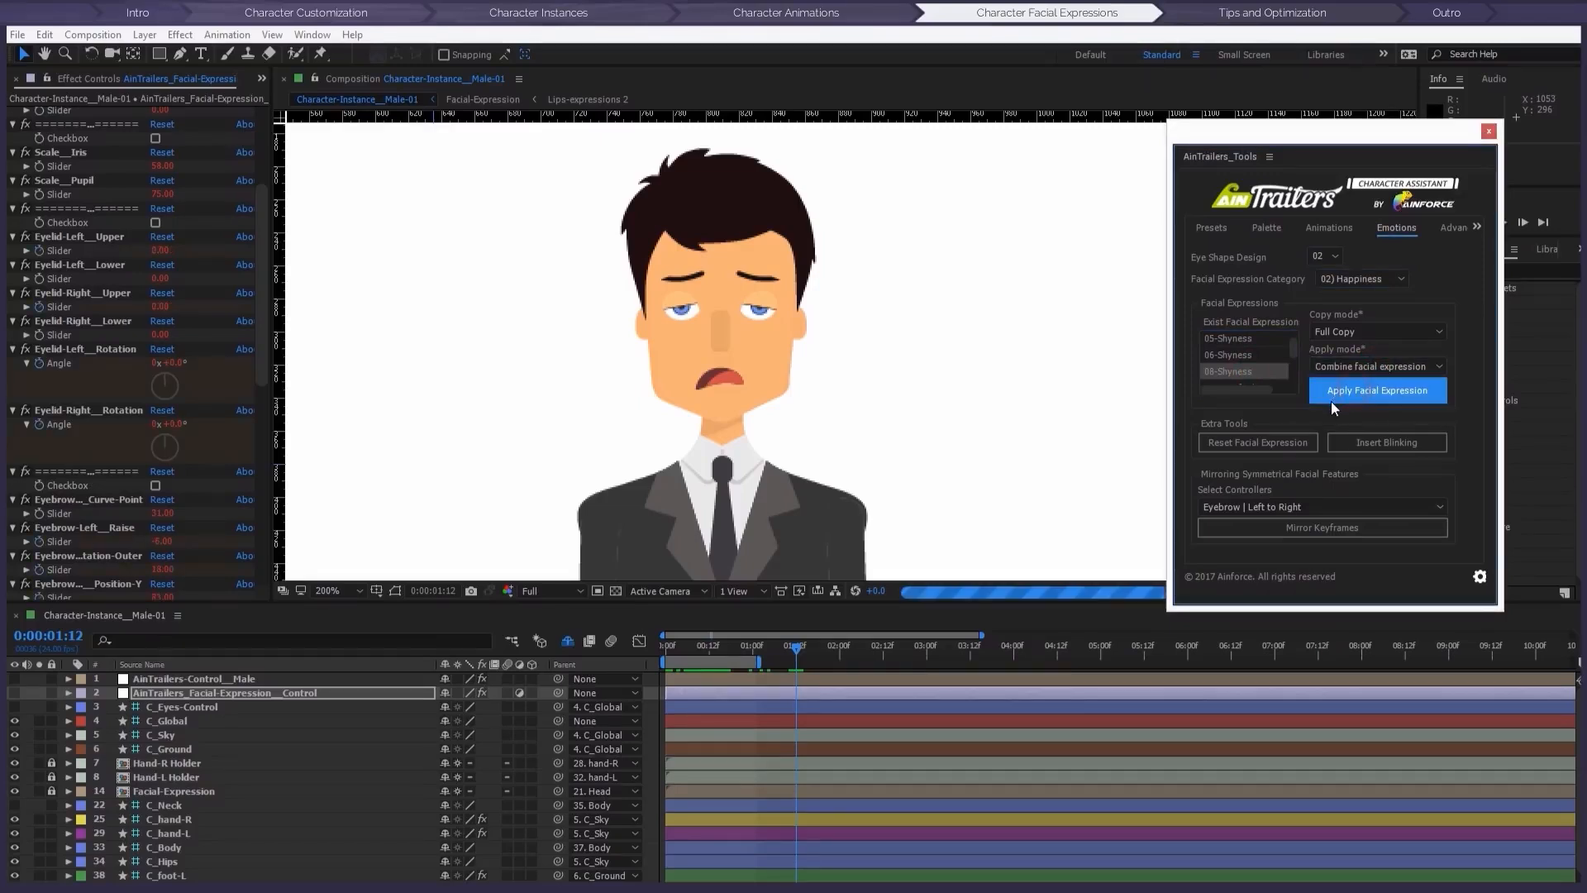
Step: At 0:00:02:02, combine the 10-Joy expression into the facial animation
{"action": "left_click_drag", "start_coordinate": [795, 643], "coordinate": [846, 607]}
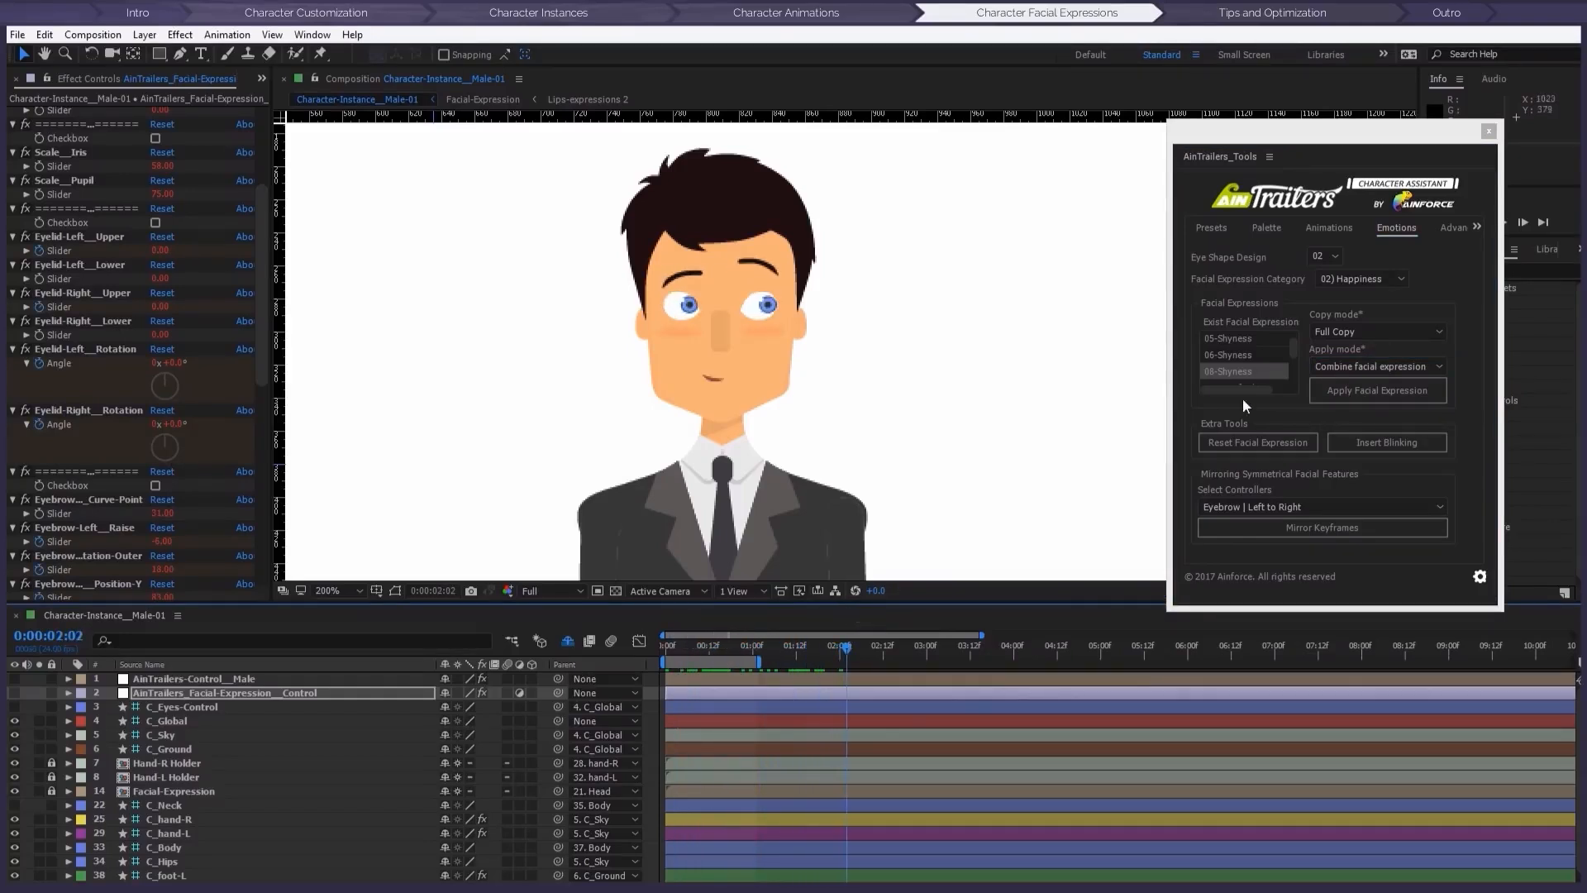
{"action": "scroll", "coordinate": [1292, 350], "scroll_direction": "down", "scroll_amount": 2}
{"action": "left_click", "coordinate": [1264, 355]}
{"action": "left_click", "coordinate": [1366, 389]}
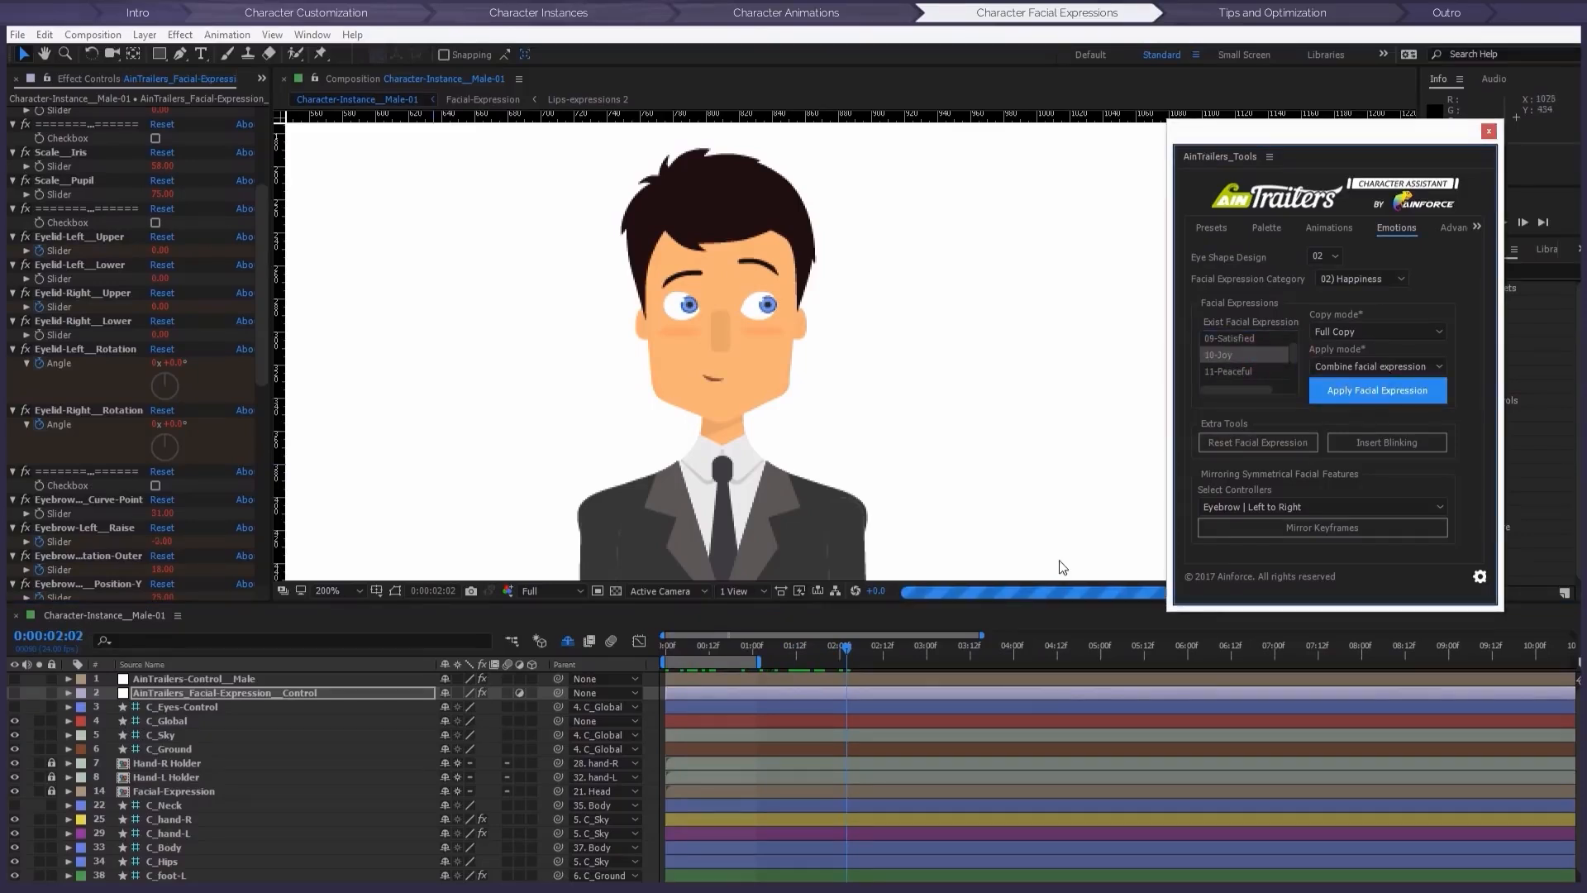
Step: At 0:00:03:00, combine the 19-Ecstatic expression from the Happiness category into the facial animation
{"action": "left_click_drag", "start_coordinate": [1293, 351], "coordinate": [1300, 366]}
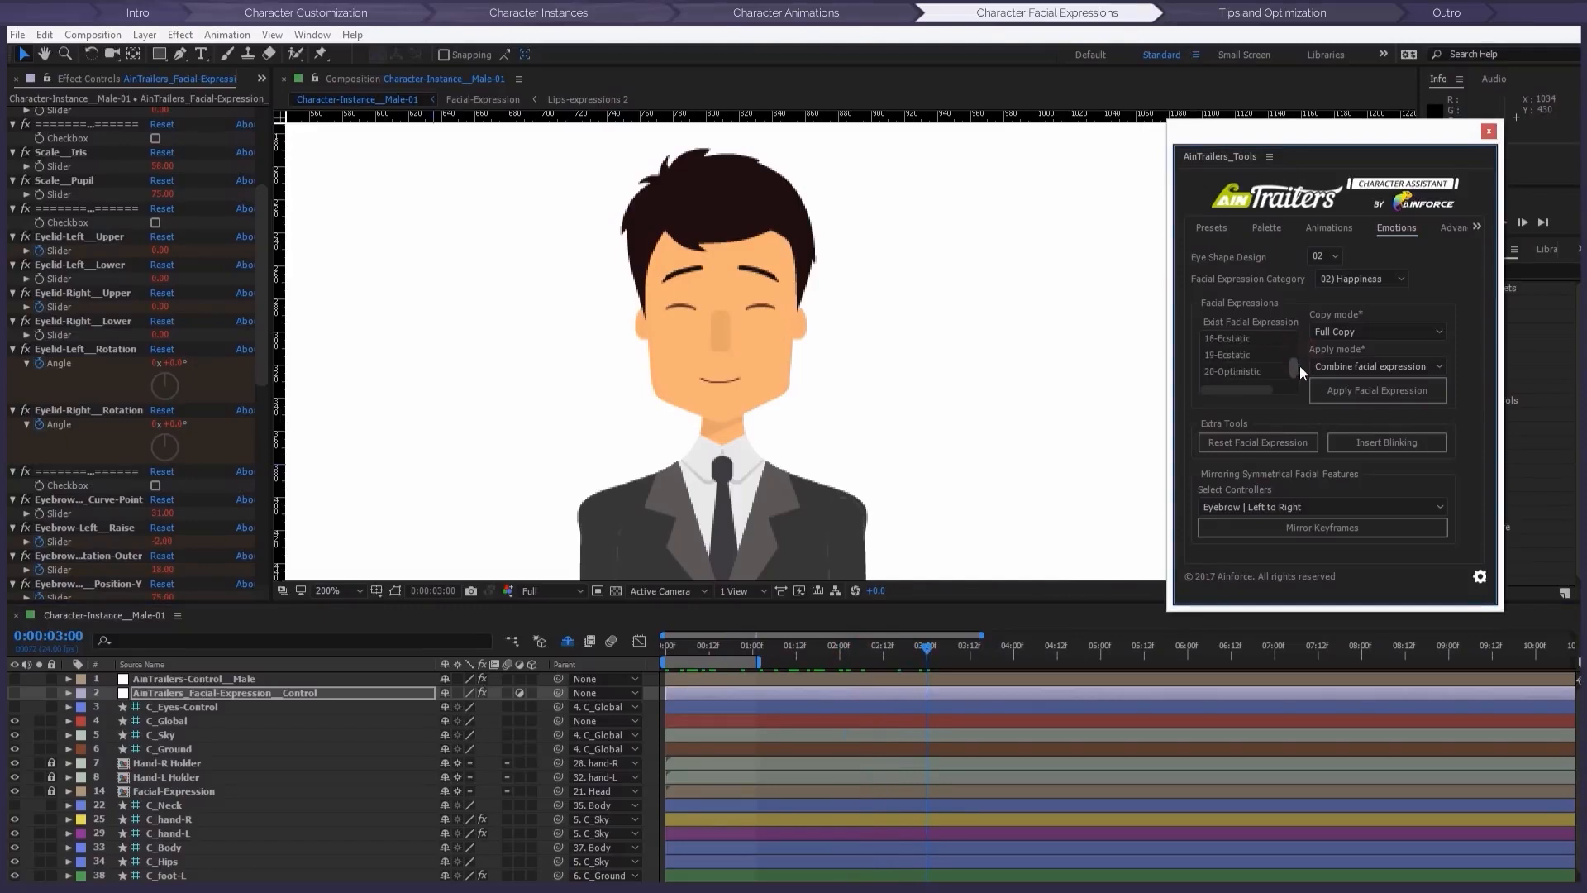
{"action": "left_click", "coordinate": [1240, 354]}
{"action": "left_click", "coordinate": [1375, 394]}
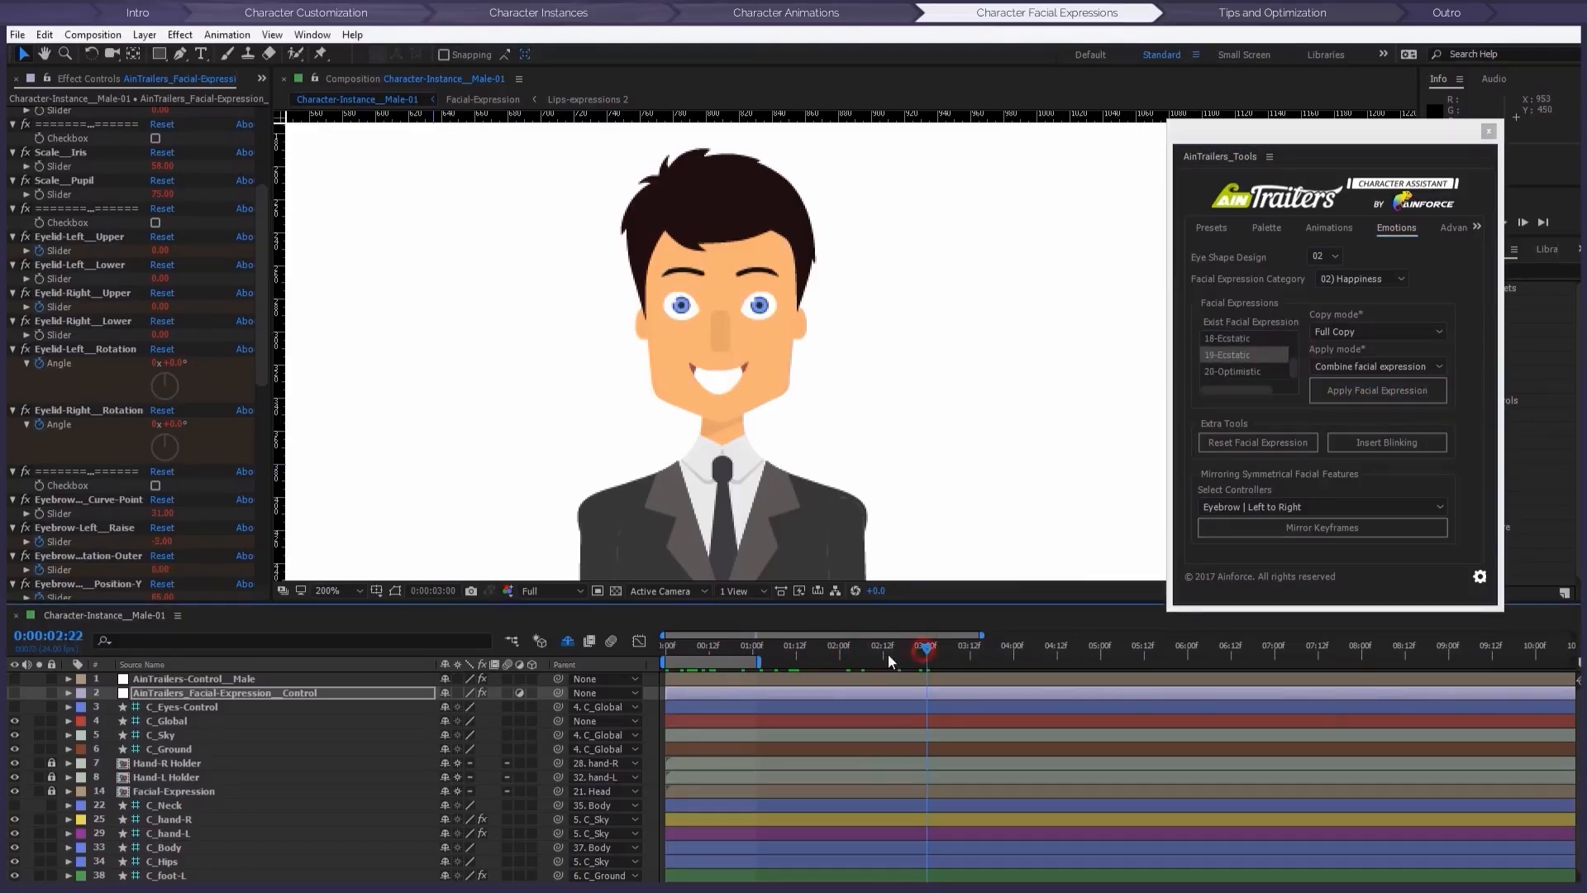
Step: End the work area at 0:00:03:16 and play back the combined facial expressions
{"action": "left_click_drag", "start_coordinate": [888, 653], "coordinate": [982, 650]}
{"action": "key", "text": "n"}
{"action": "key", "text": "space"}
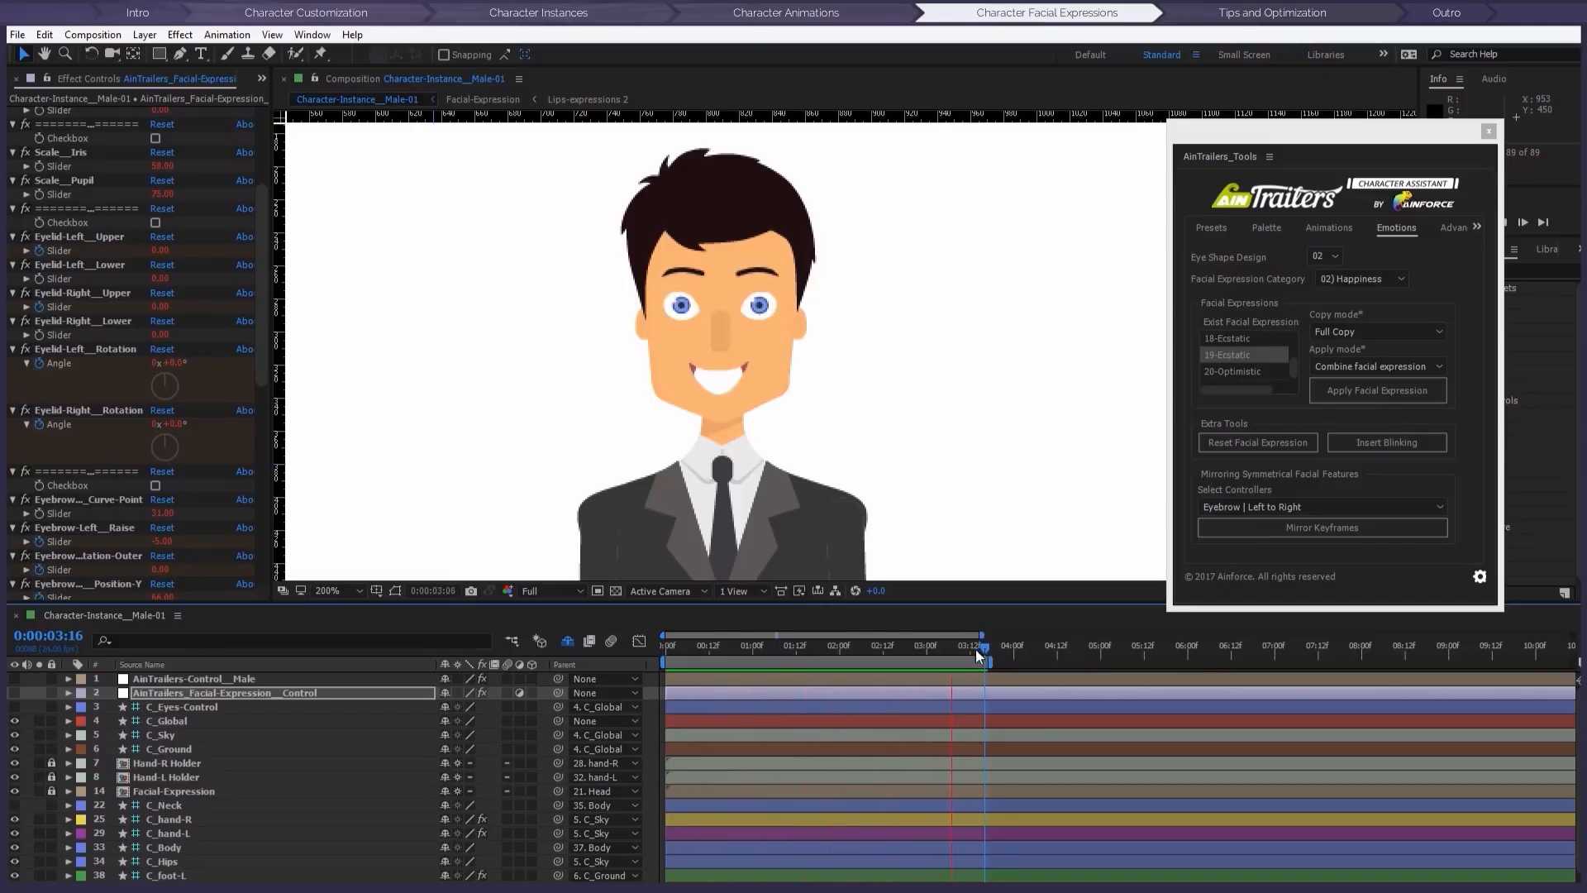
{"action": "left_click", "coordinate": [982, 646]}
{"action": "left_click_drag", "start_coordinate": [936, 646], "coordinate": [1057, 643]}
{"action": "mouse_move", "coordinate": [938, 662]}
{"action": "left_mouse_down"}
{"action": "mouse_move", "coordinate": [1141, 662]}
{"action": "mouse_move", "coordinate": [938, 663]}
{"action": "left_mouse_up"}
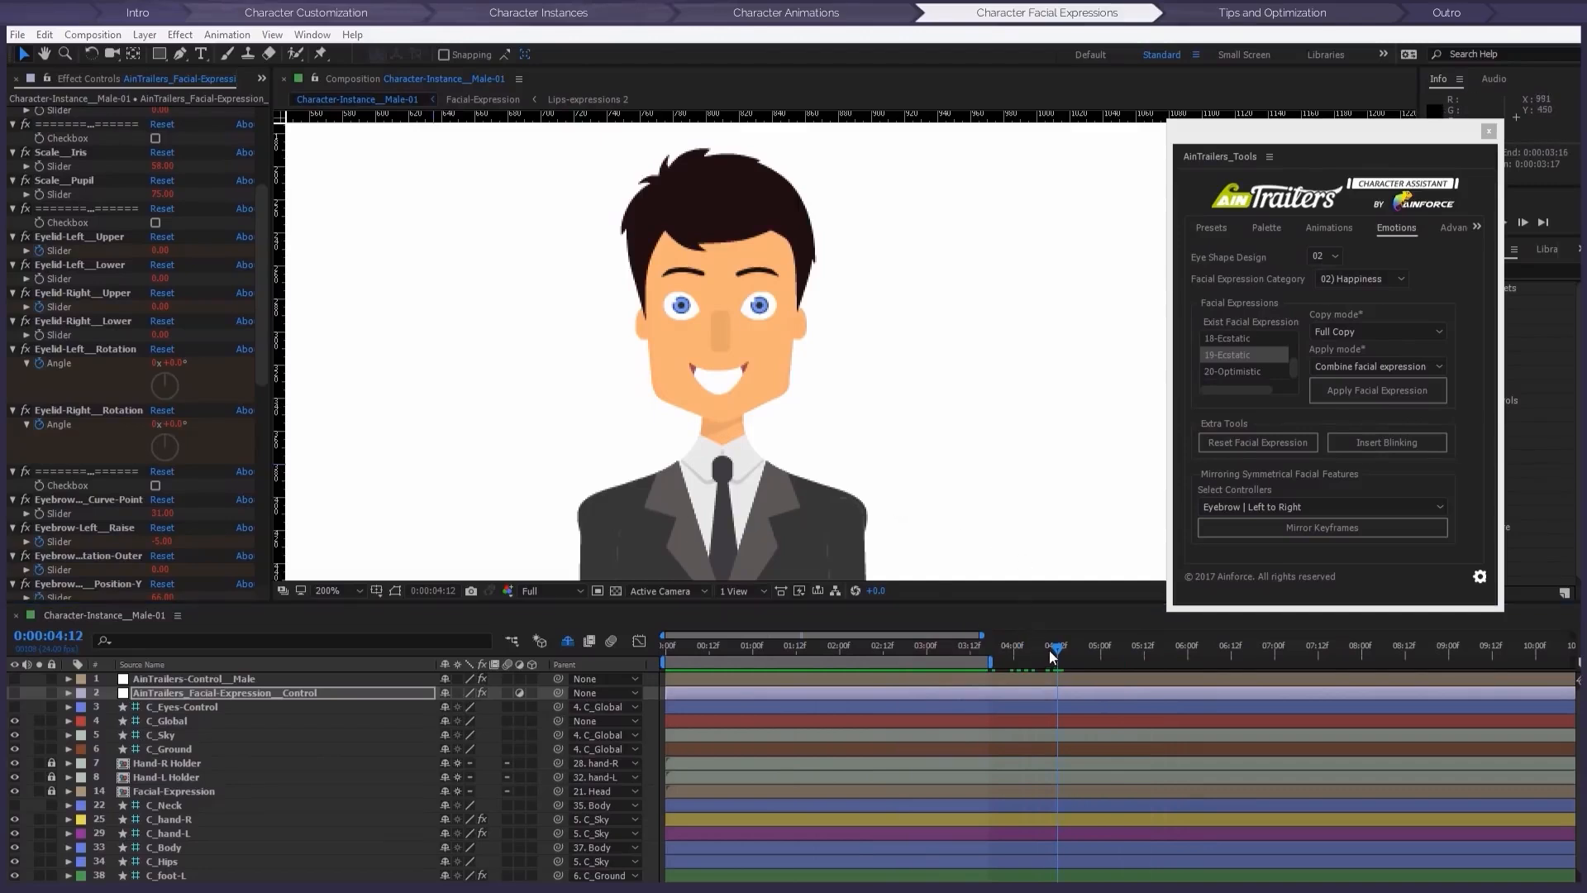
Step: Save the face expression at 0:00:03:11 as a custom preset
{"action": "left_click_drag", "start_coordinate": [1049, 650], "coordinate": [963, 587]}
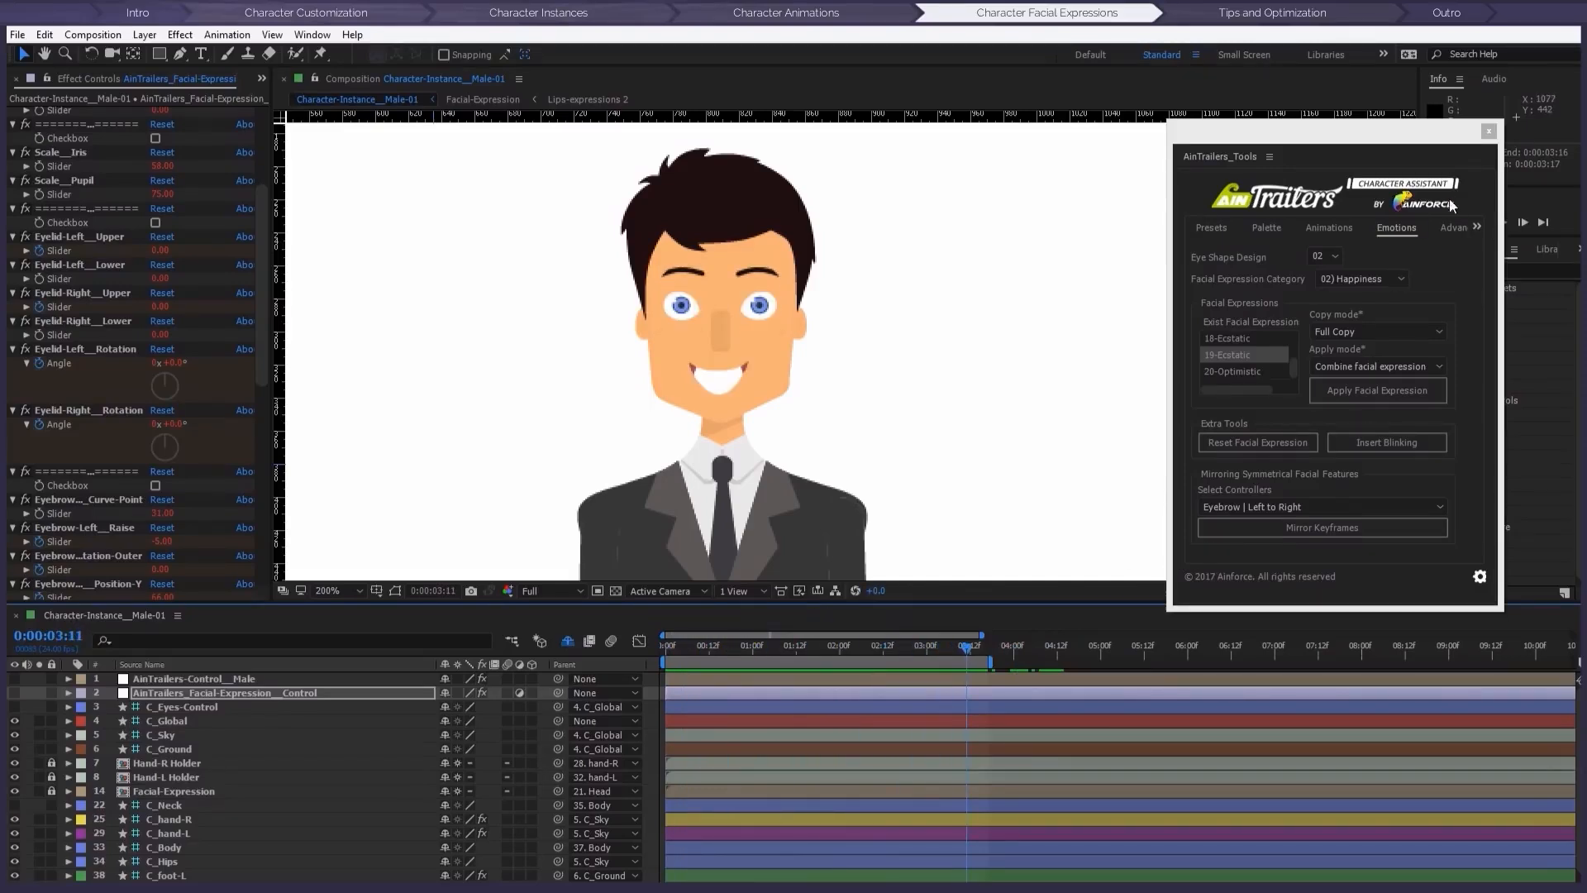
{"action": "left_click", "coordinate": [1453, 228]}
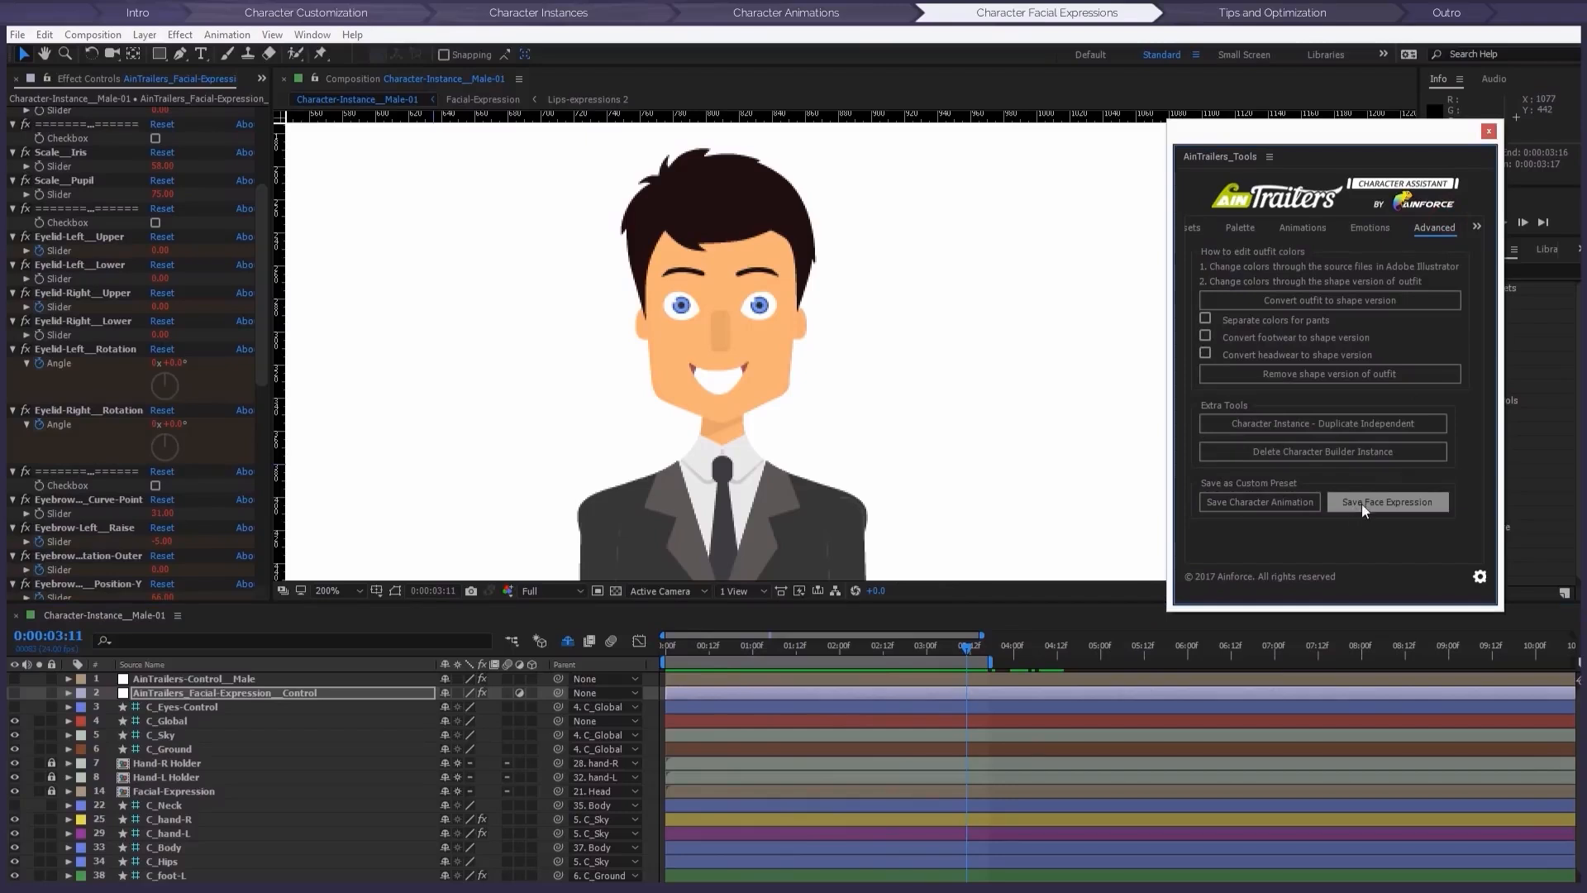
{"action": "left_click", "coordinate": [1412, 501]}
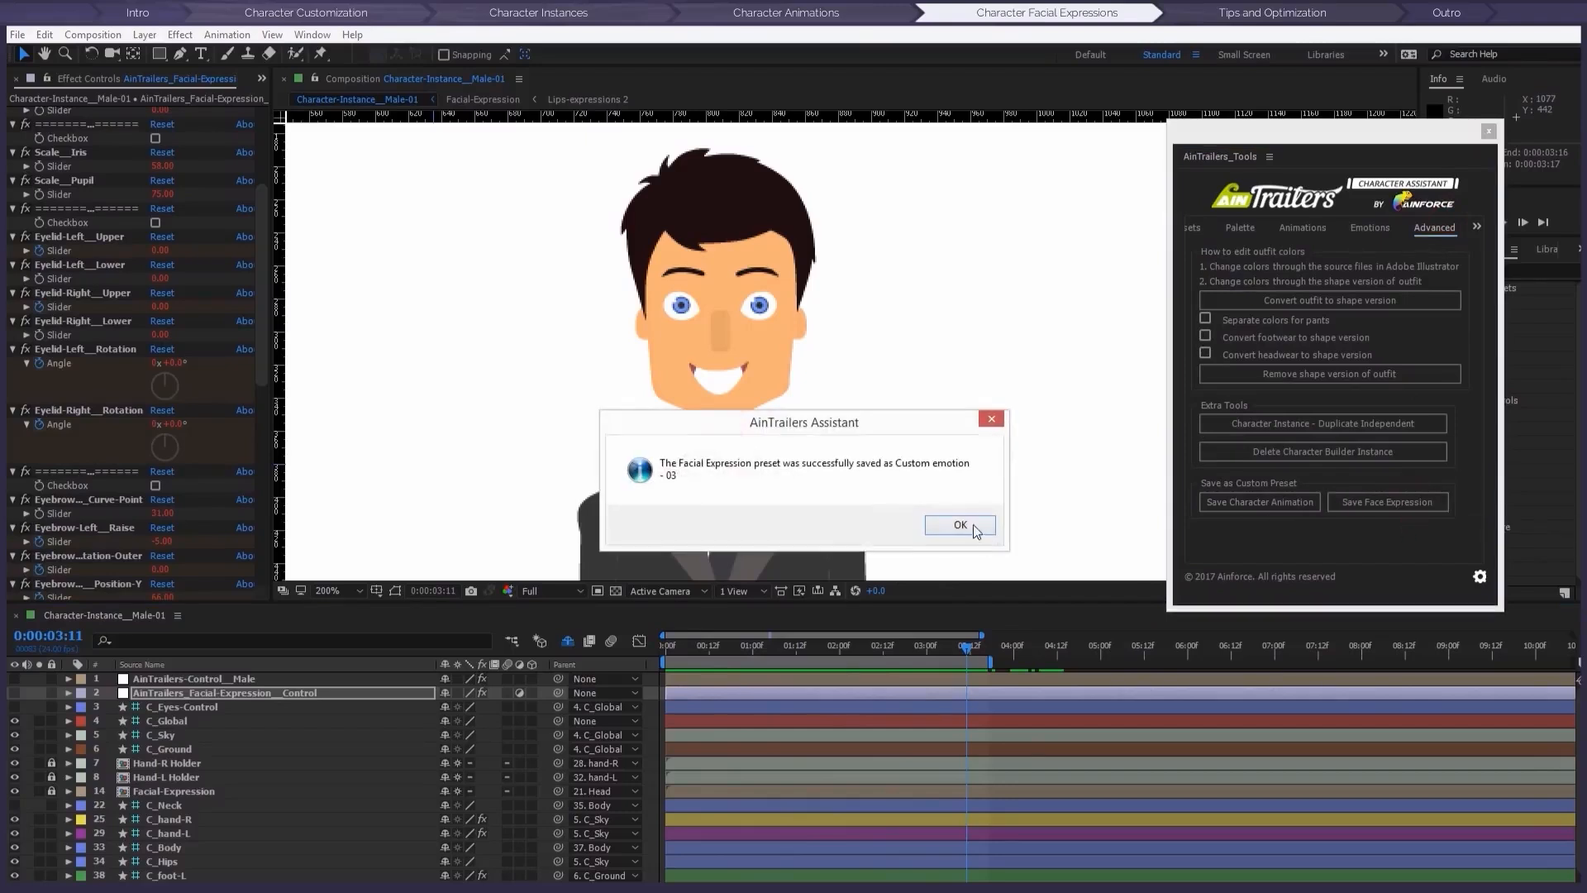
{"action": "left_click", "coordinate": [974, 525]}
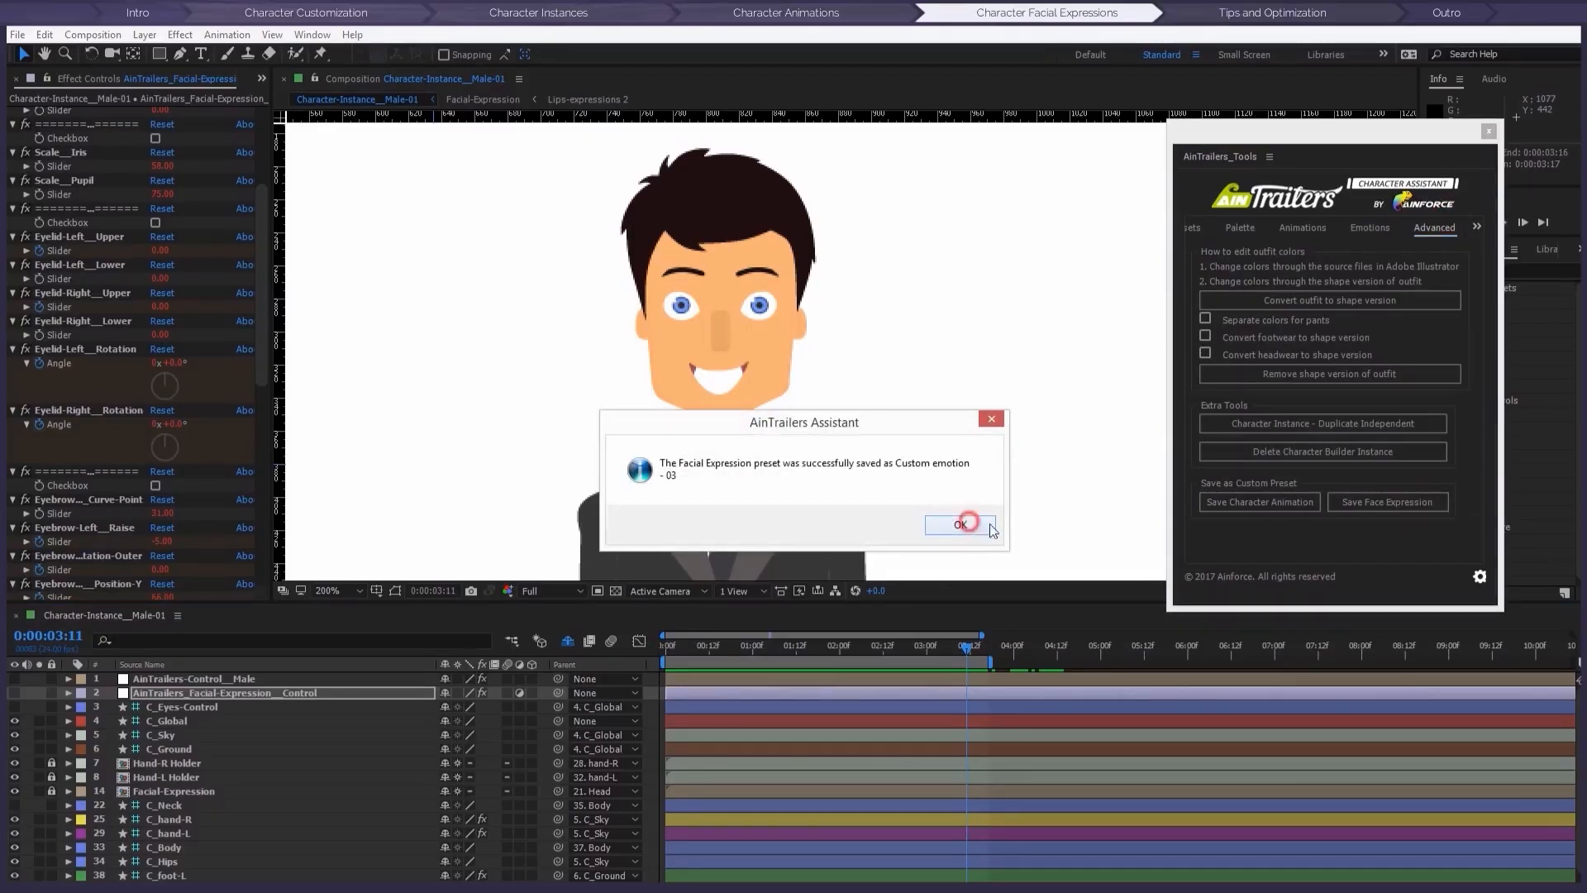
Step: Show the 13) Custom facial expression category and select Custom emotion - 03
{"action": "left_click", "coordinate": [1368, 228]}
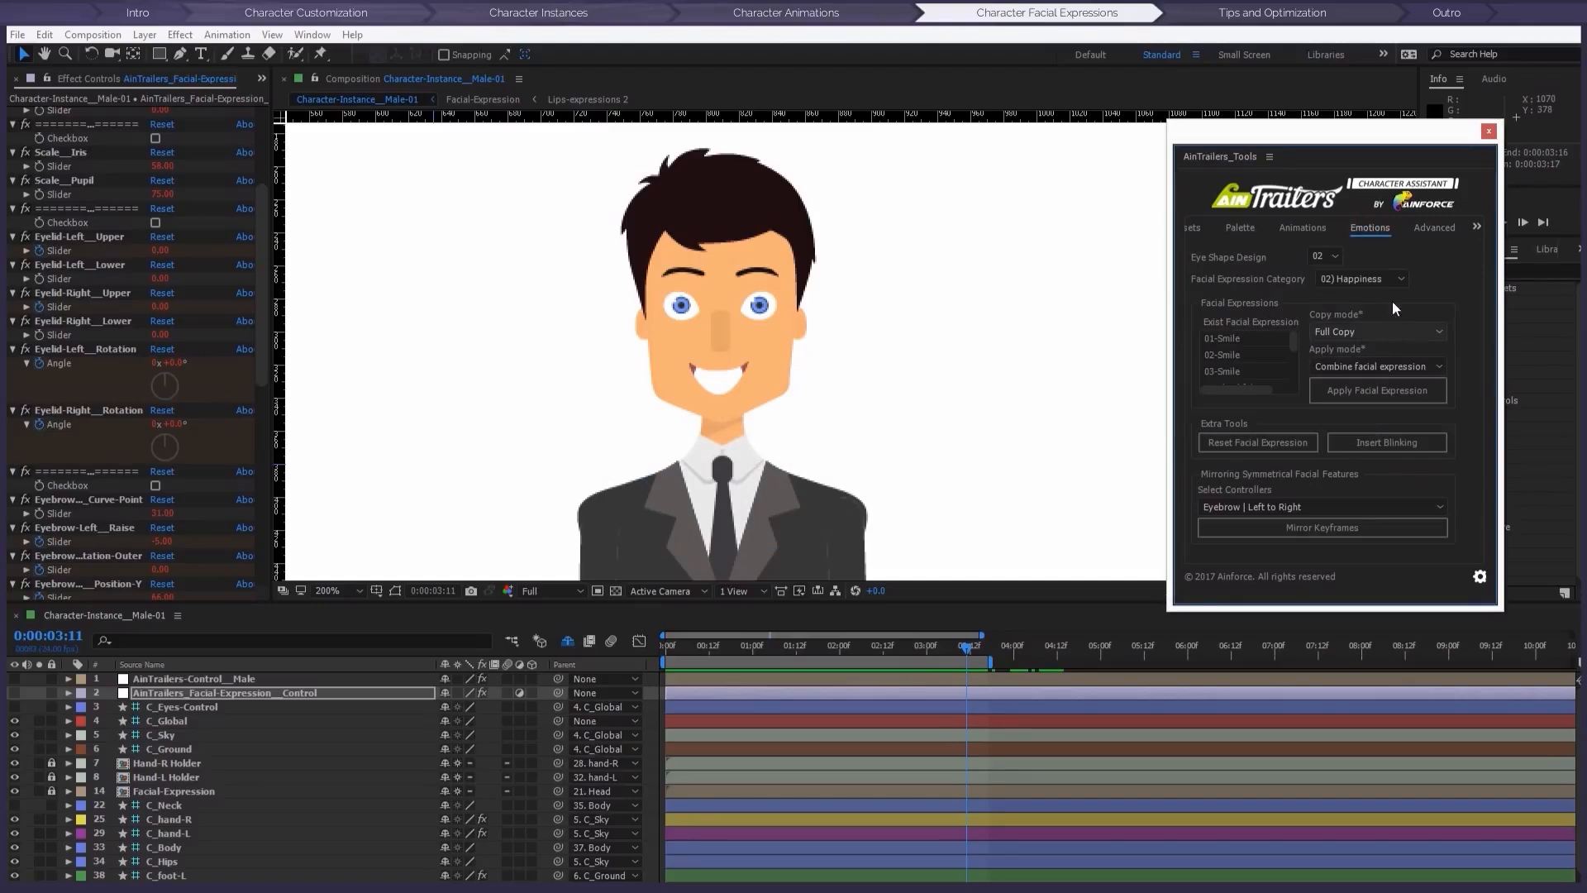
{"action": "left_click", "coordinate": [1383, 280]}
{"action": "left_click", "coordinate": [1358, 486]}
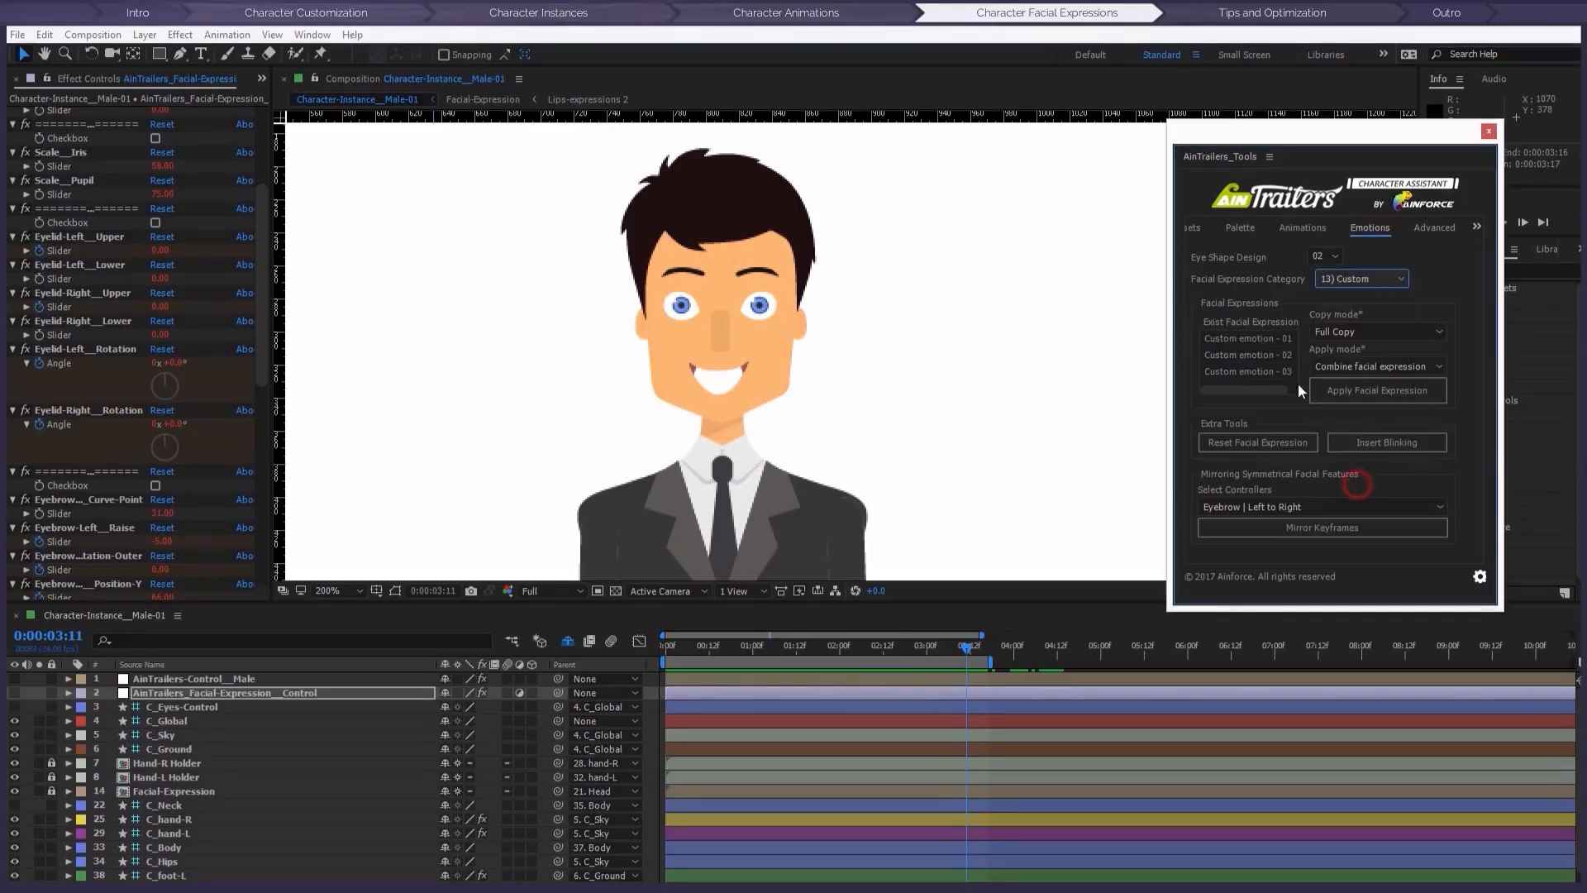
{"action": "left_click", "coordinate": [1233, 368]}
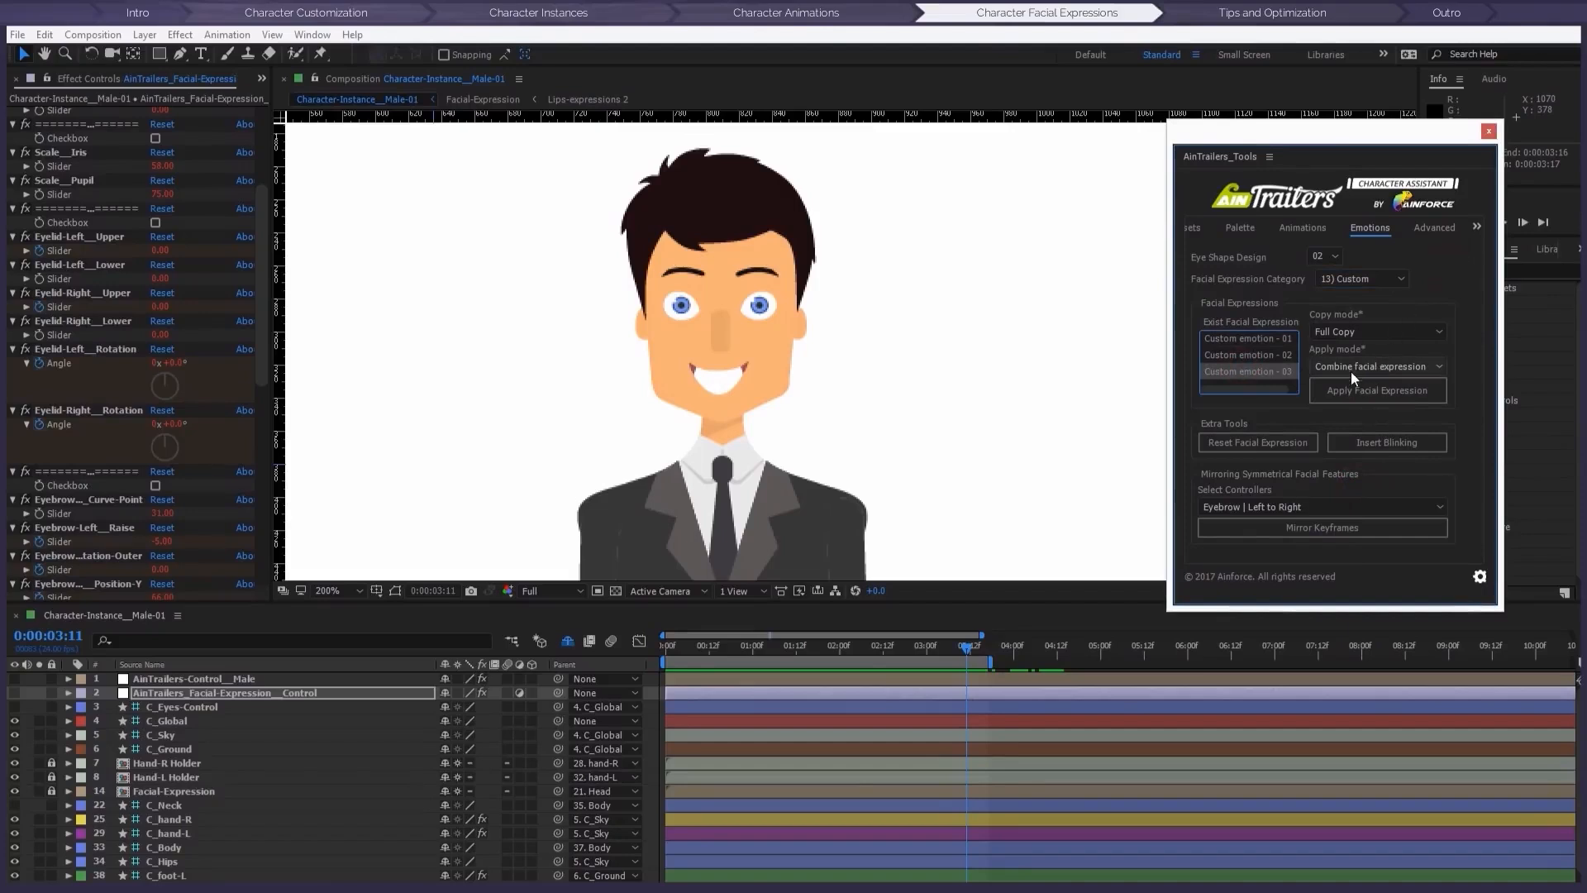
Step: Insert eye blinking at 0:00:04:00, and shift the work area around it to play back the blink
{"action": "left_click_drag", "start_coordinate": [966, 646], "coordinate": [1015, 654]}
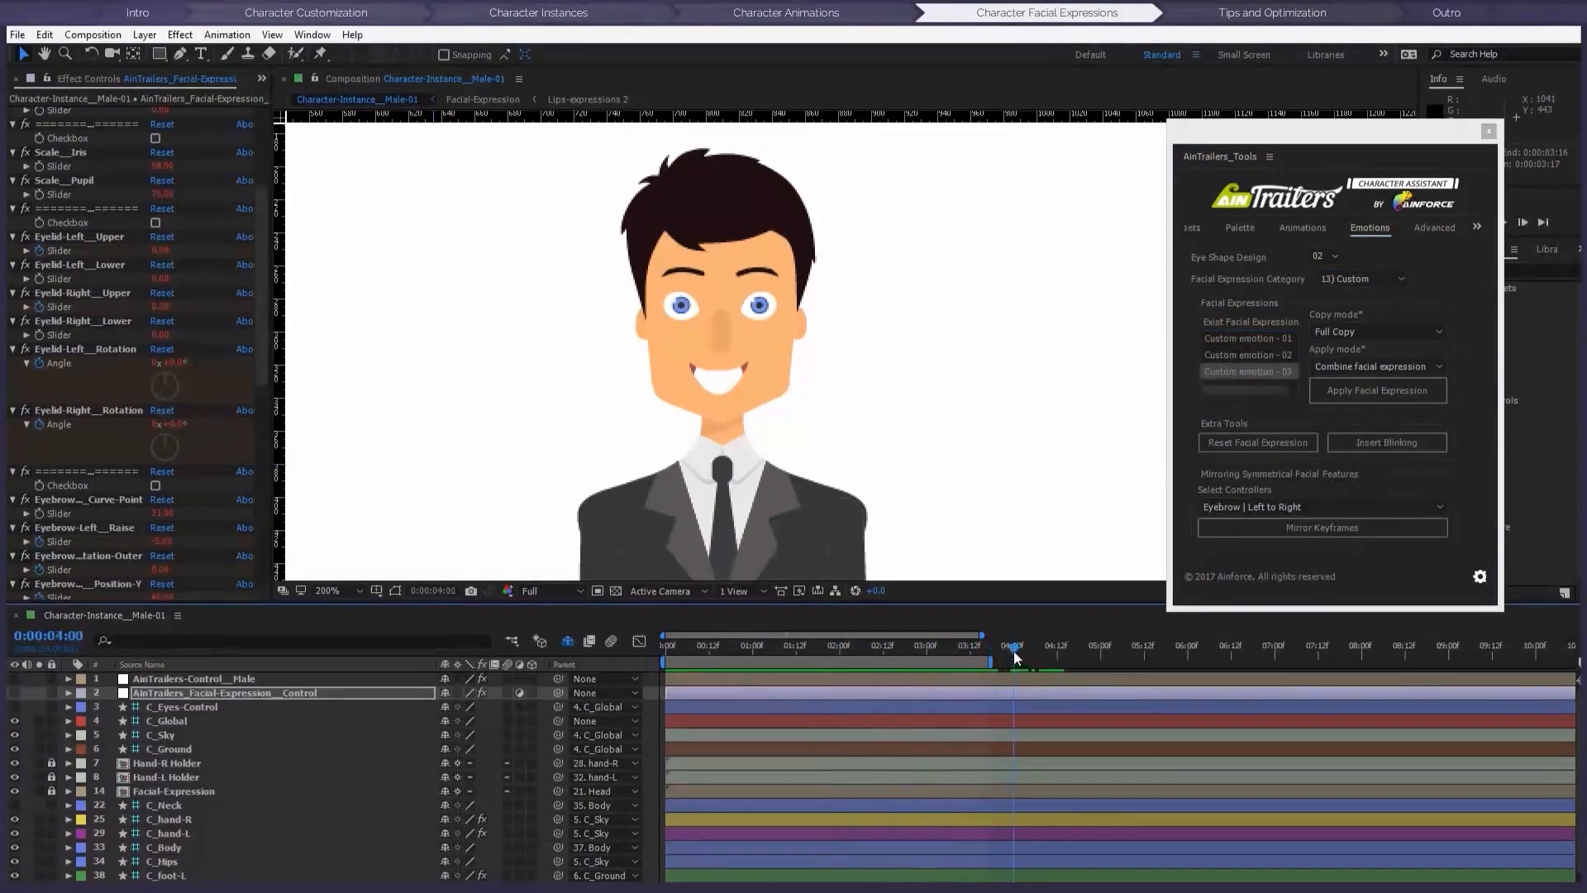
{"action": "left_click", "coordinate": [1380, 442]}
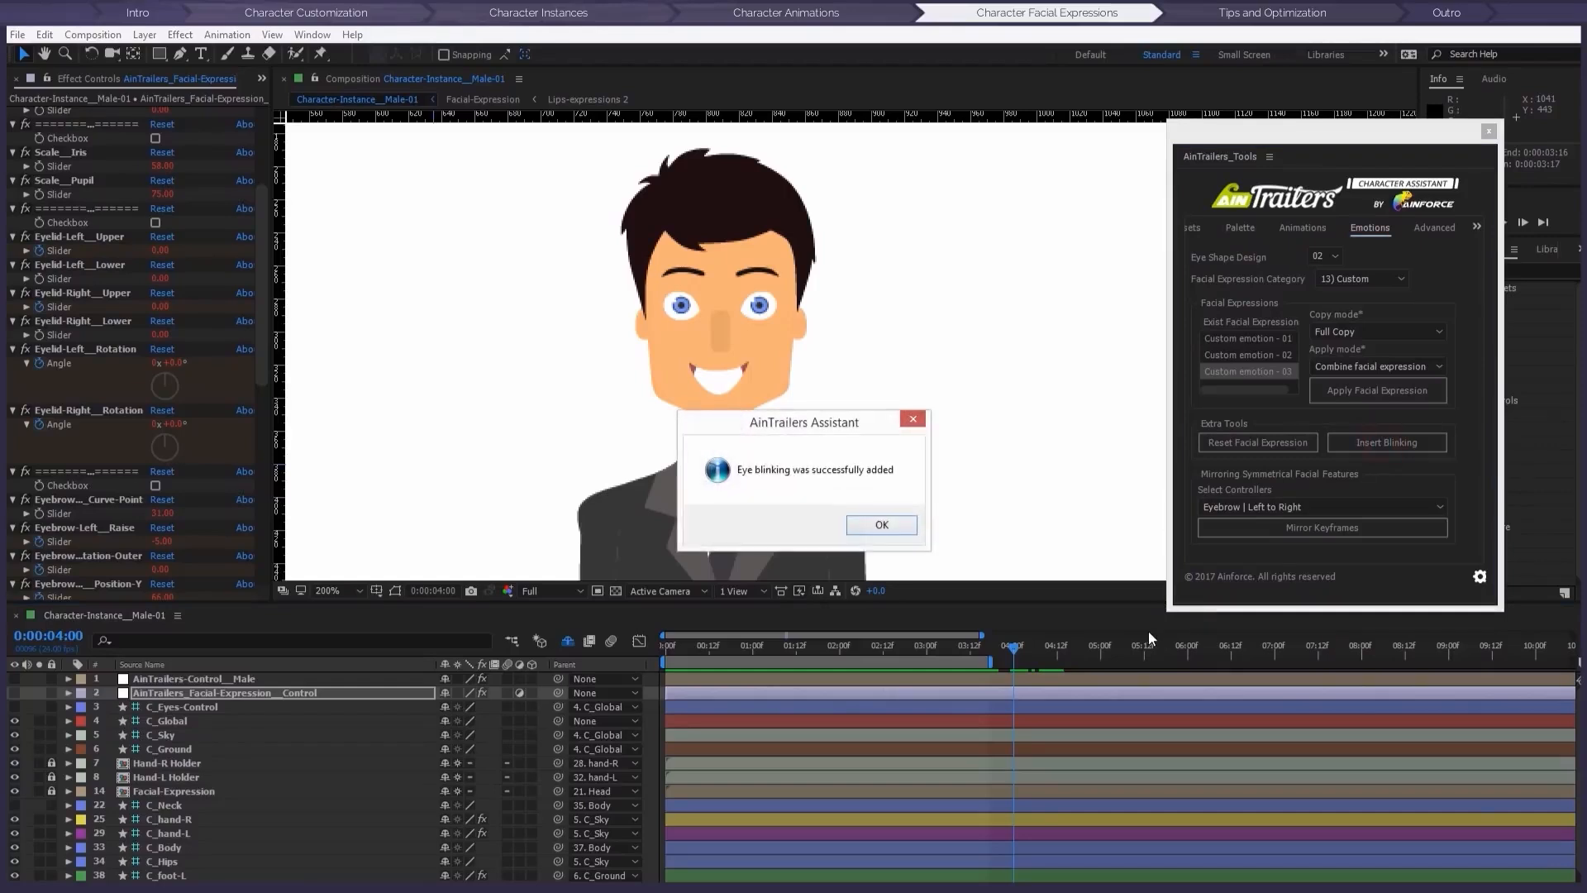
{"action": "left_click_drag", "start_coordinate": [1012, 648], "coordinate": [1108, 652]}
{"action": "left_click_drag", "start_coordinate": [950, 659], "coordinate": [1123, 659]}
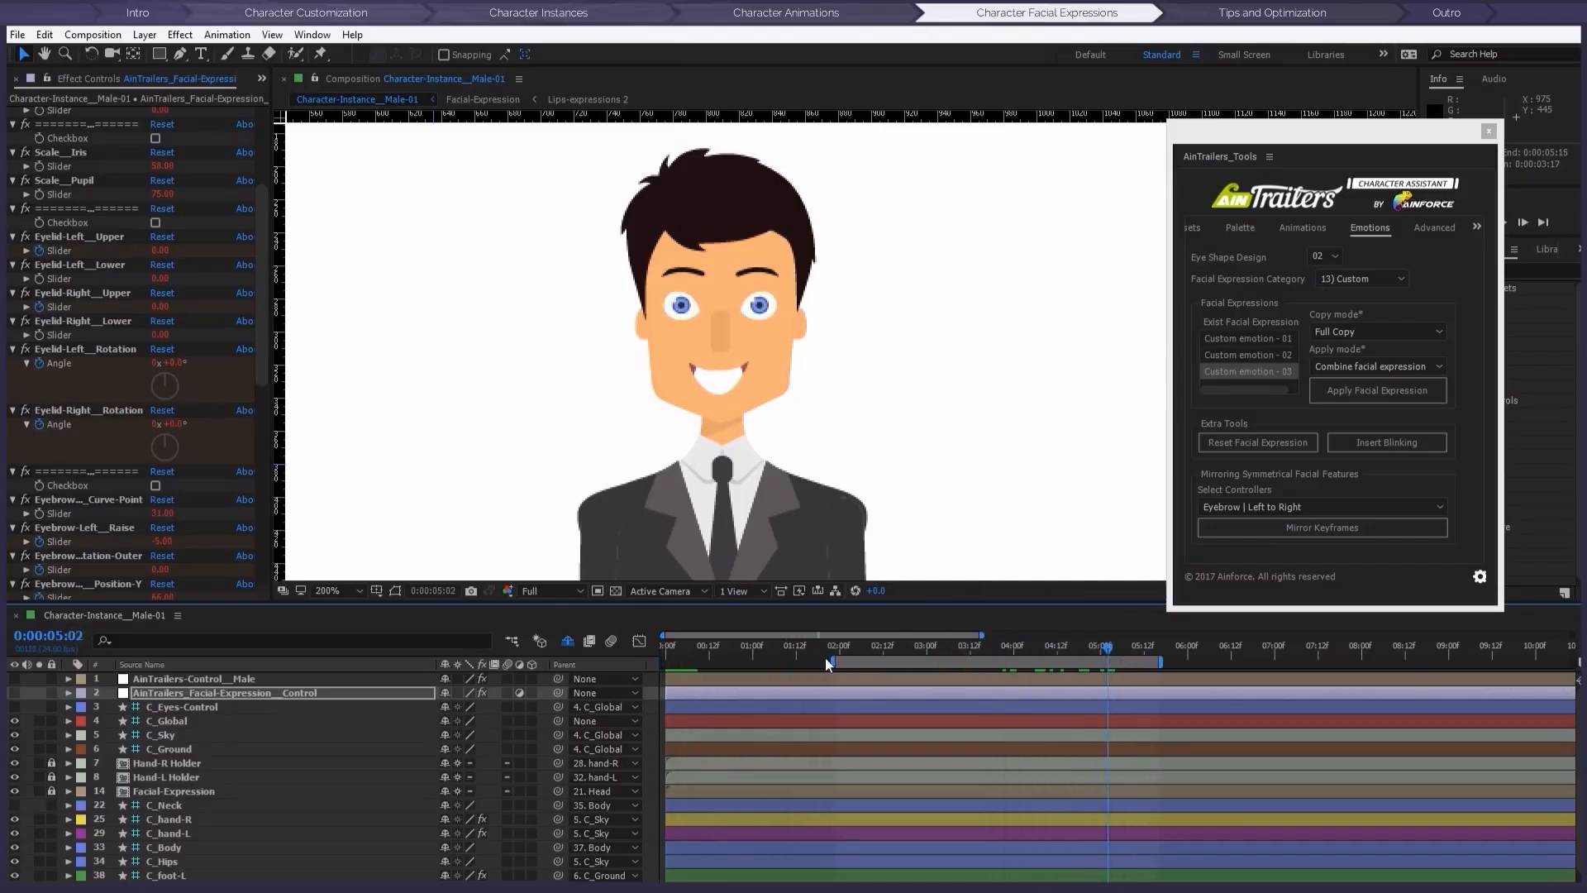
{"action": "left_click_drag", "start_coordinate": [827, 661], "coordinate": [943, 662]}
{"action": "key", "text": "space"}
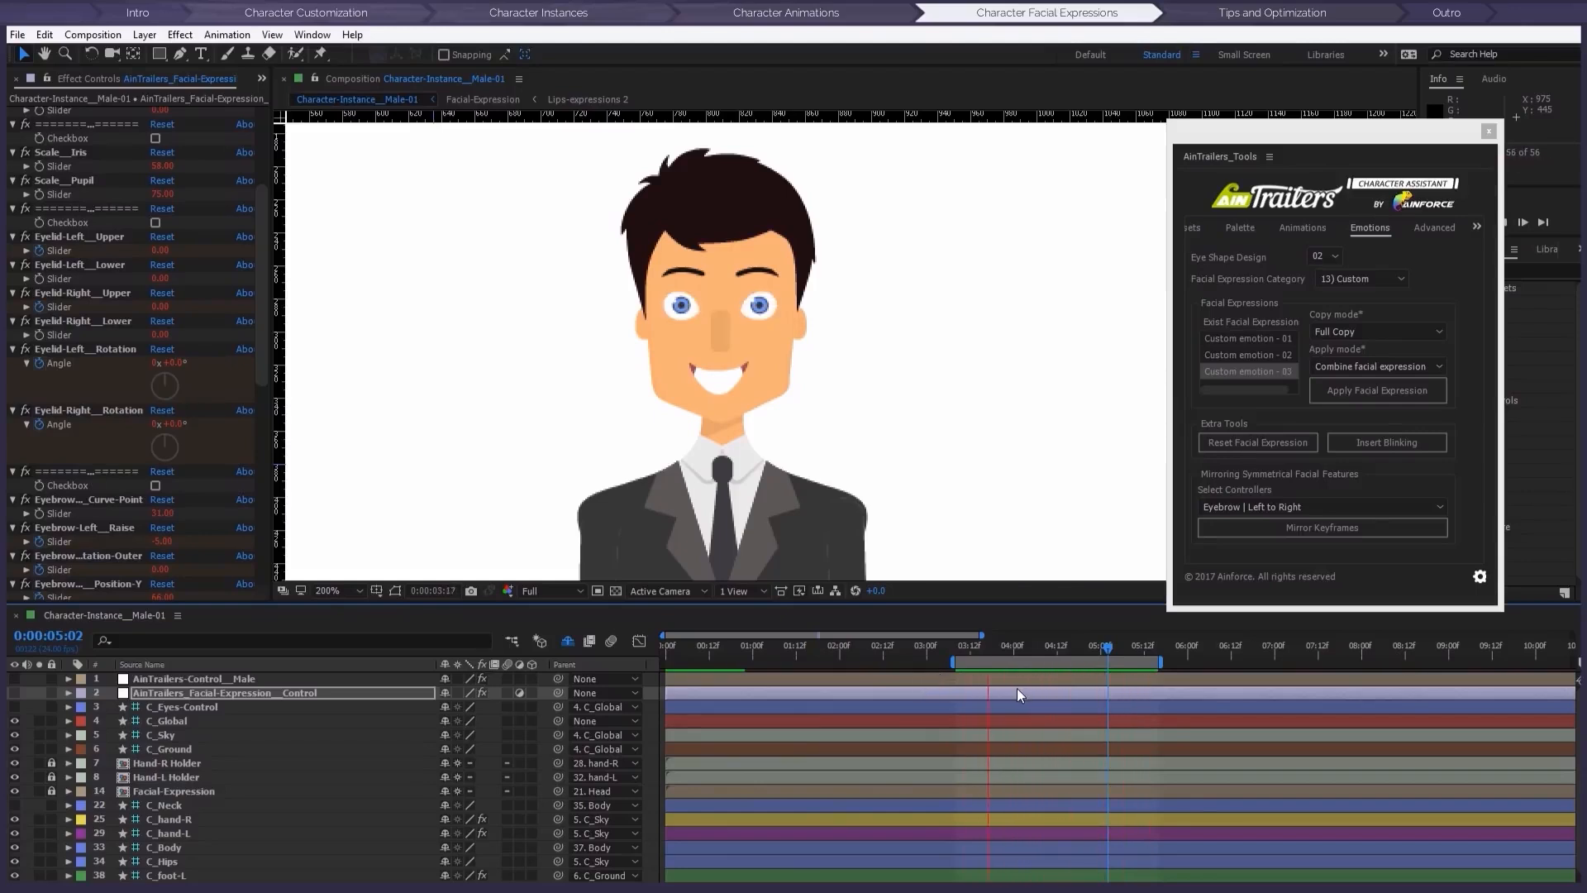
{"action": "left_click", "coordinate": [1109, 649]}
Step: Reset the facial expression at 0:00:06:02 and scrub past that point to check the transition
{"action": "left_click_drag", "start_coordinate": [1109, 650], "coordinate": [1195, 614]}
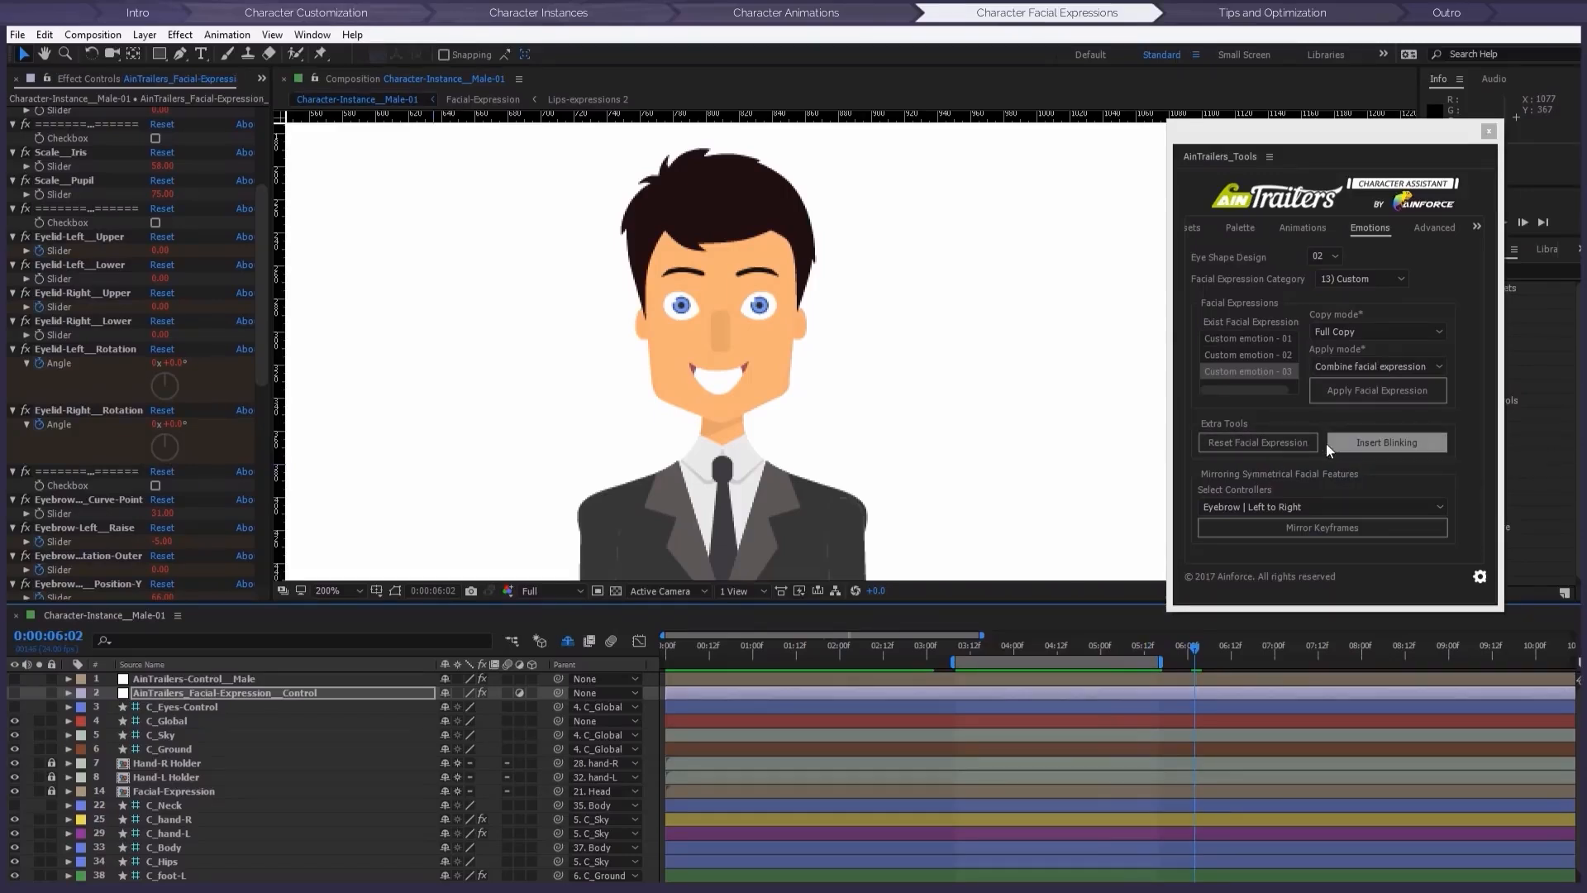
{"action": "left_click", "coordinate": [1272, 444]}
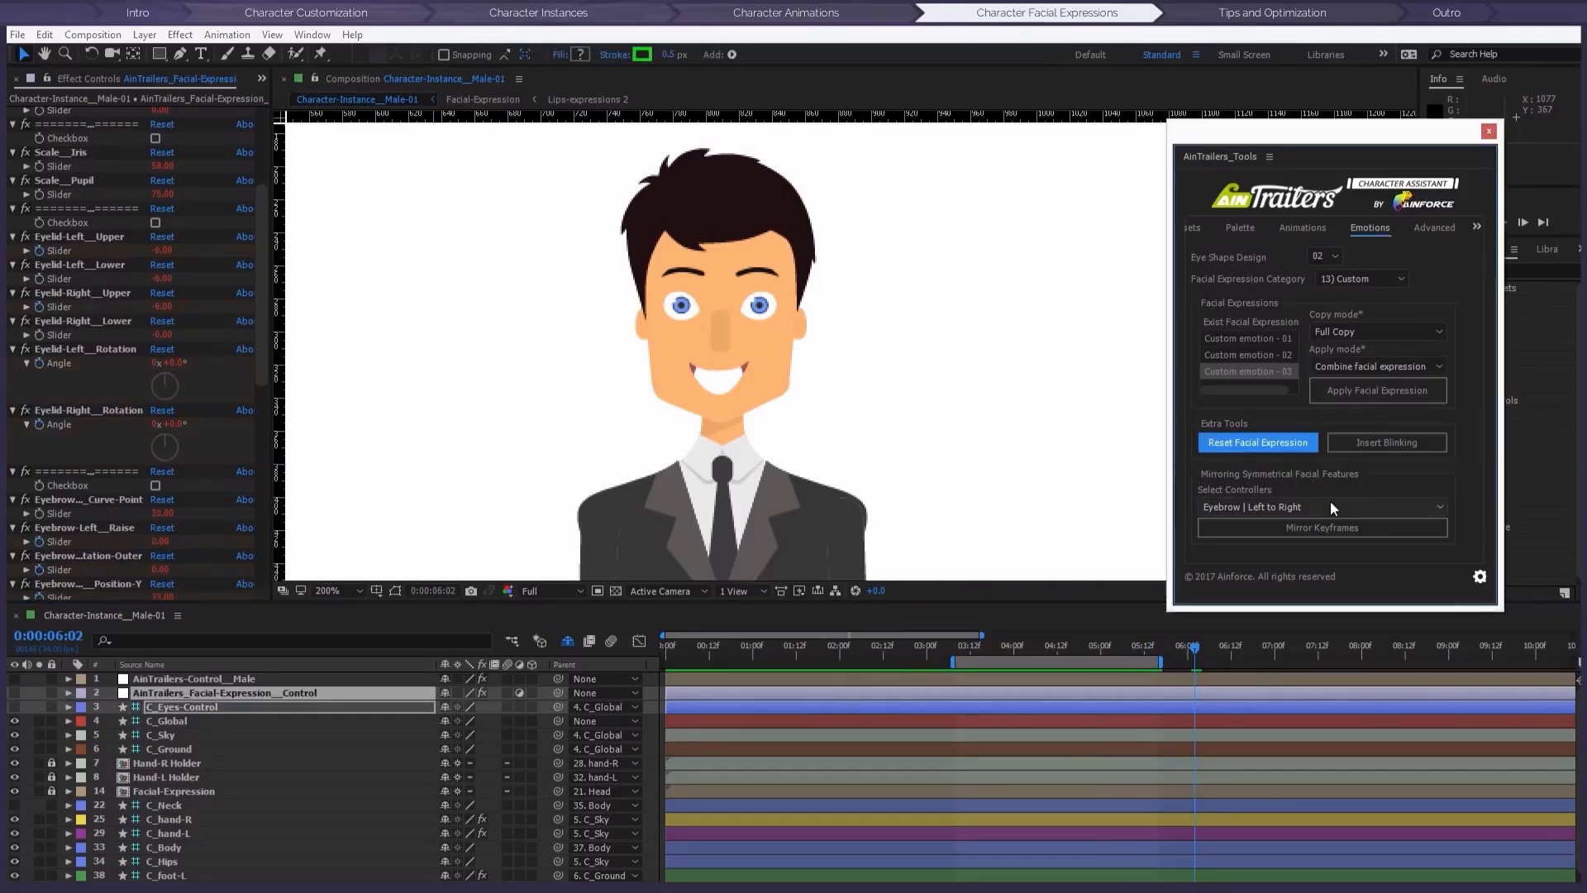
{"action": "left_click_drag", "start_coordinate": [1189, 648], "coordinate": [1295, 653]}
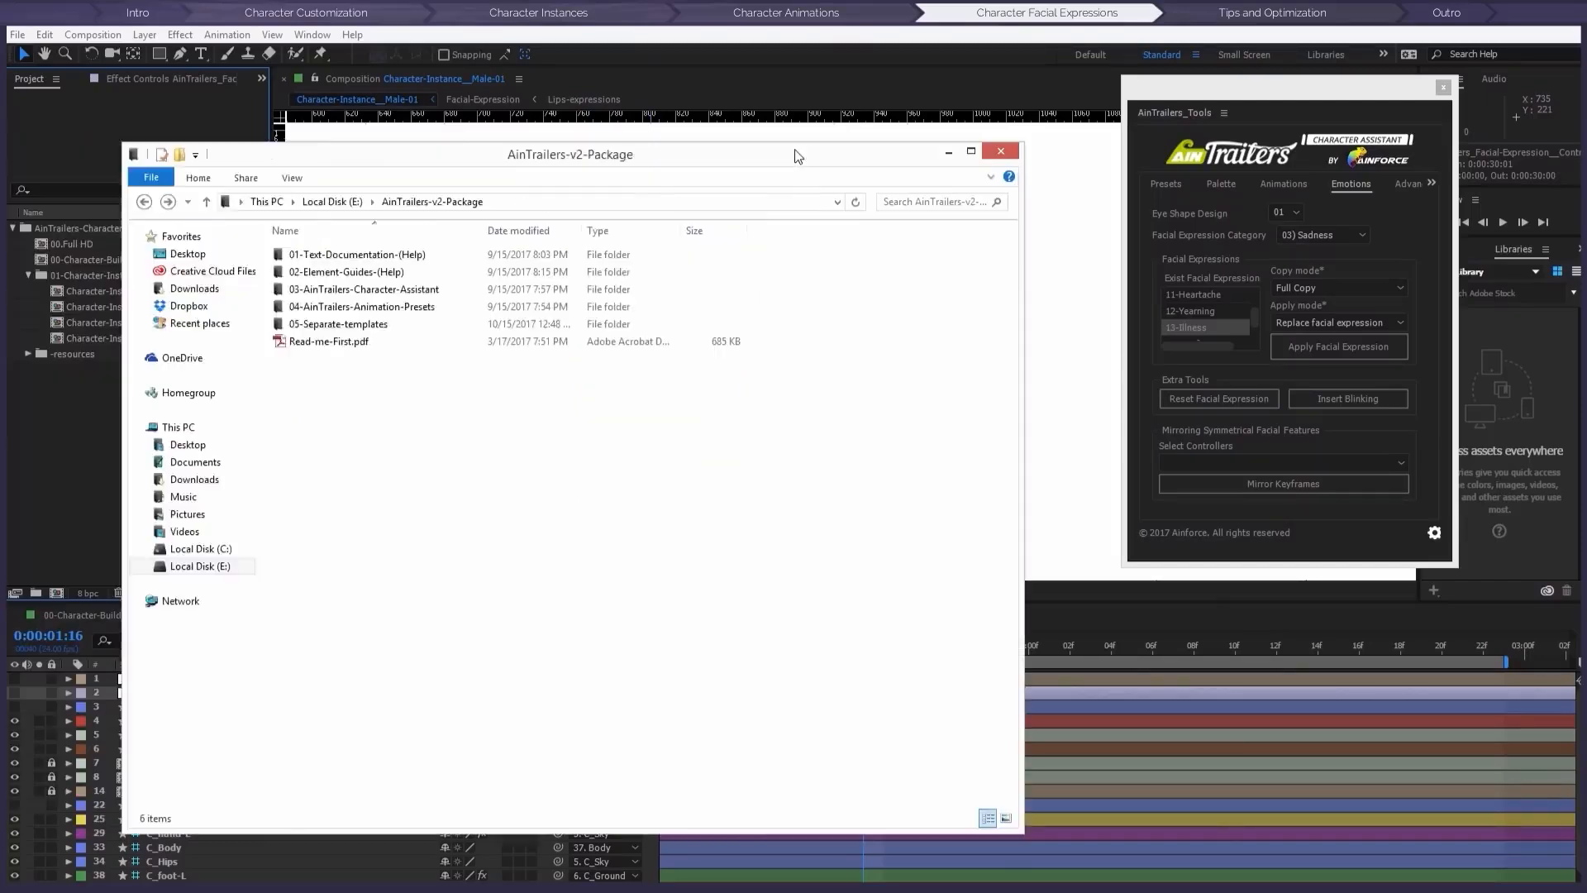
Step: In File Explorer, examine AinTrailers-LipSync-Phonemic-Chart.png from the Facial-Expressions_Guides folder under 02-Element-Guides-(Help), 01-Characters, and close the viewer and folder
{"action": "left_click", "coordinate": [546, 270]}
{"action": "double_click", "coordinate": [547, 271]}
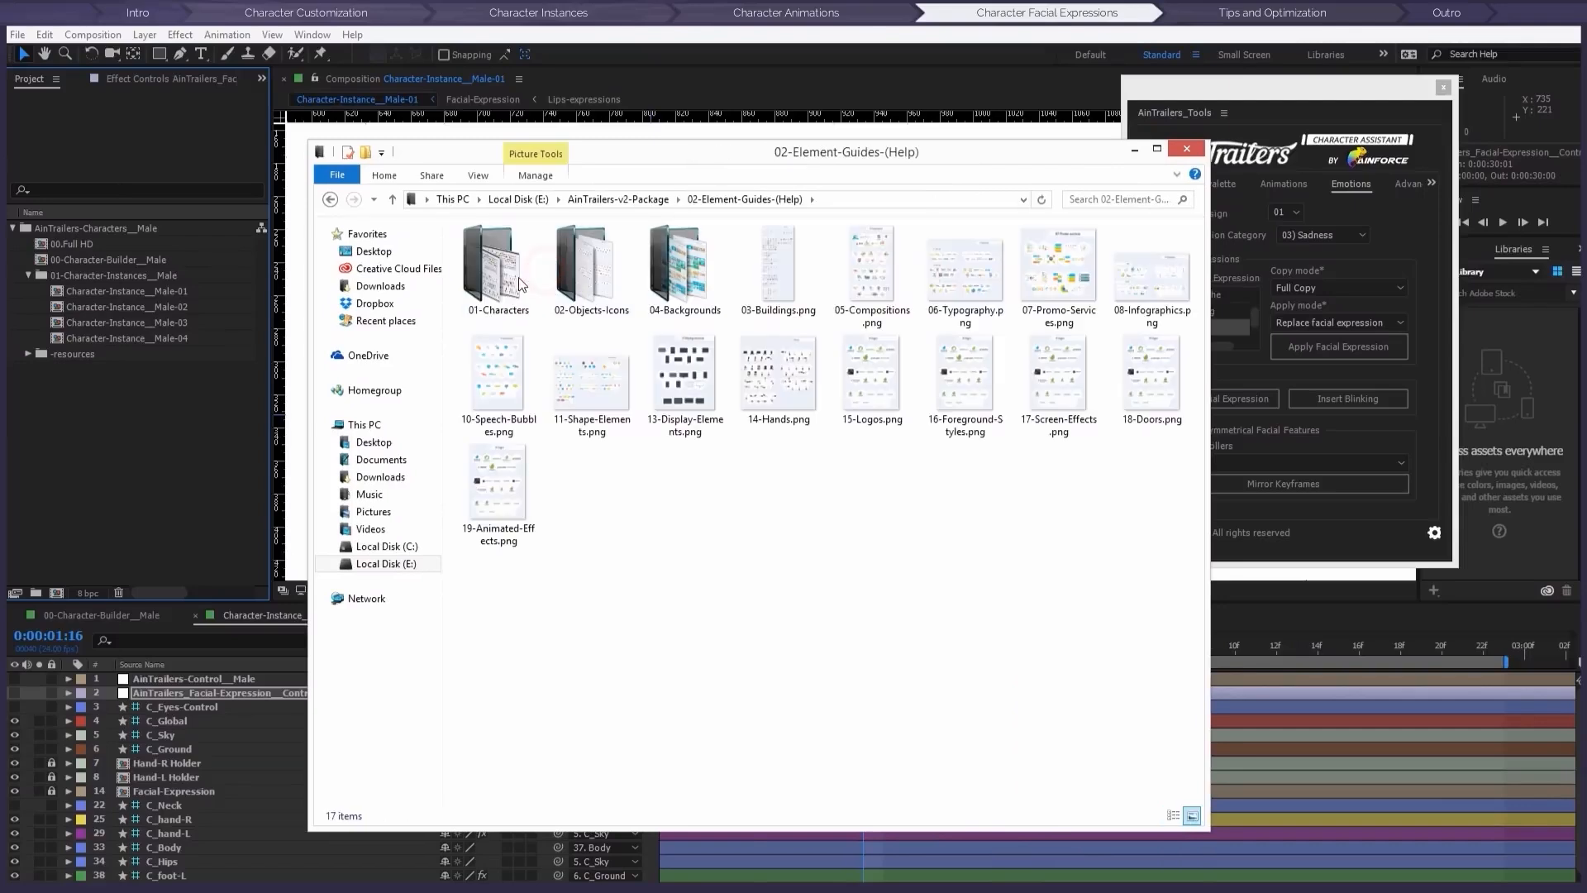
{"action": "double_click", "coordinate": [501, 269]}
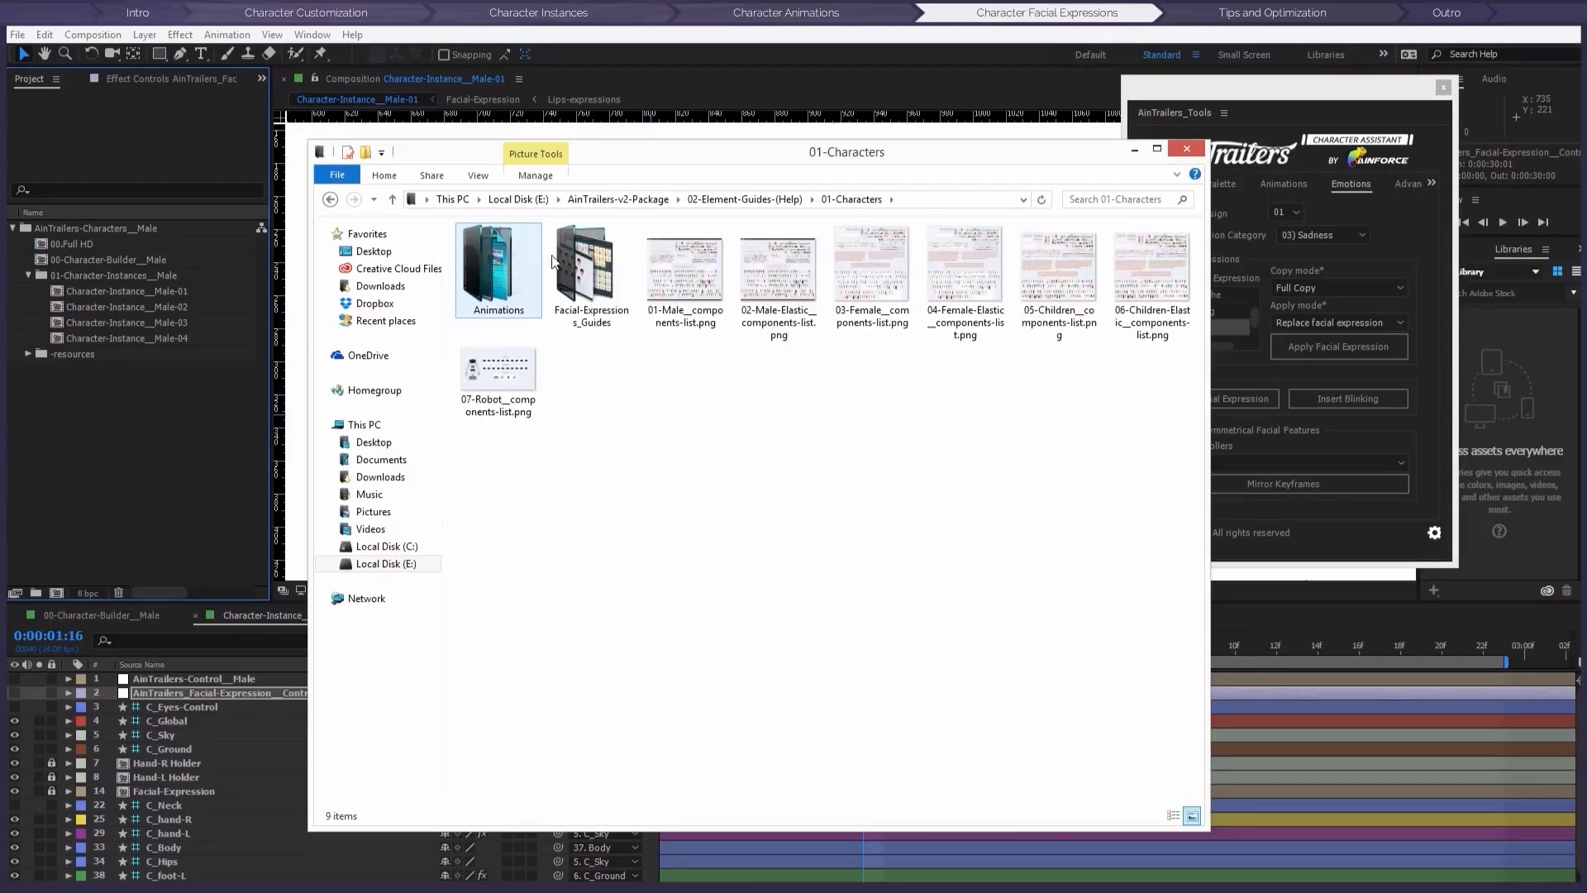
{"action": "double_click", "coordinate": [587, 265]}
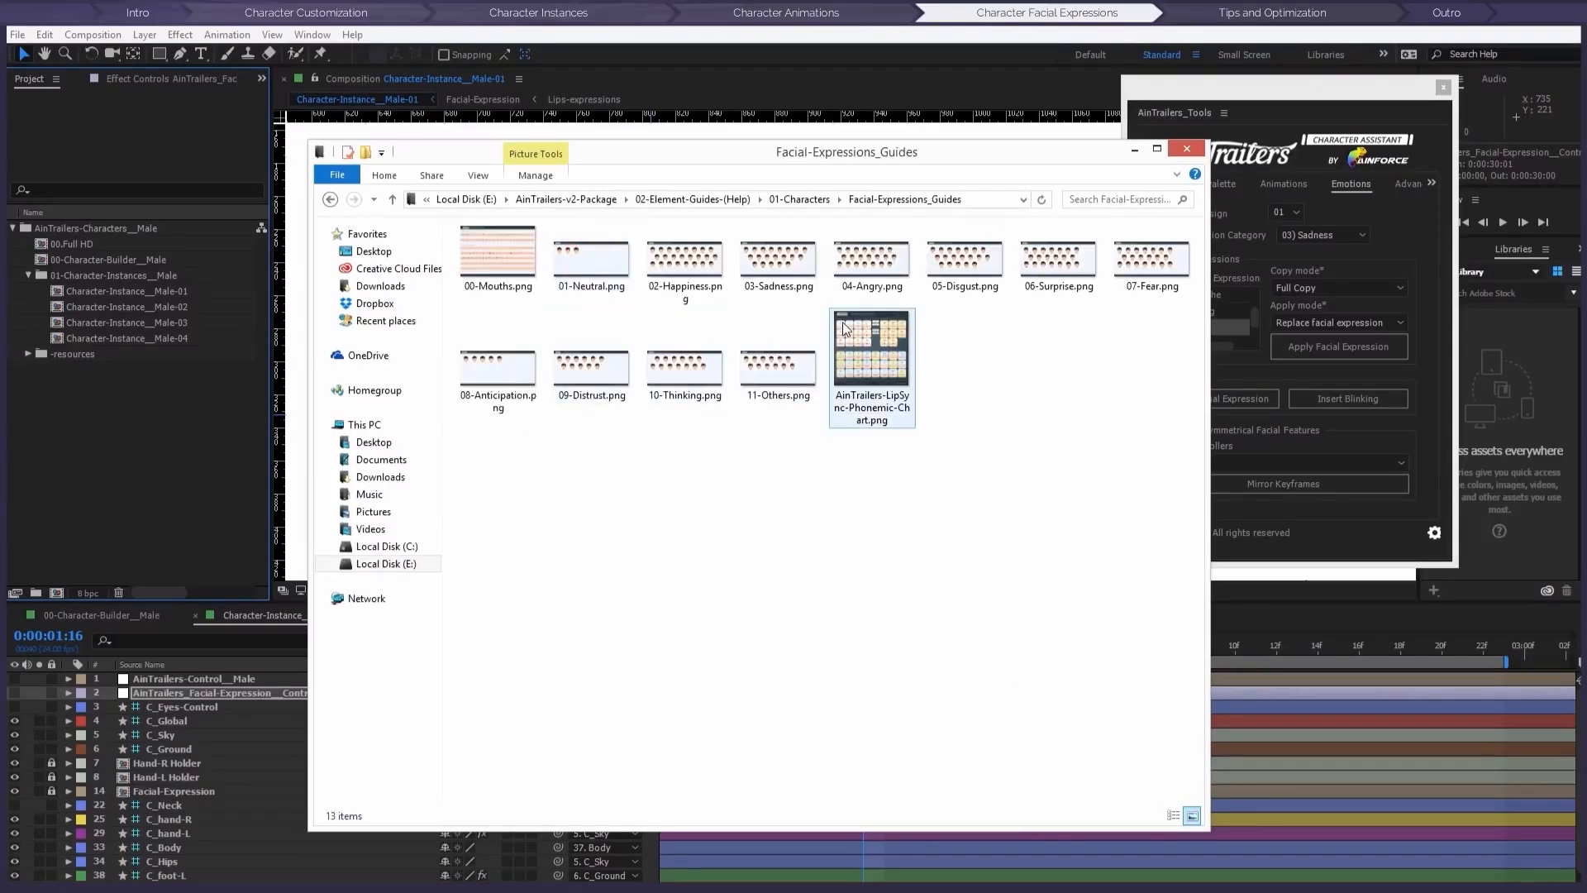
{"action": "double_click", "coordinate": [872, 335]}
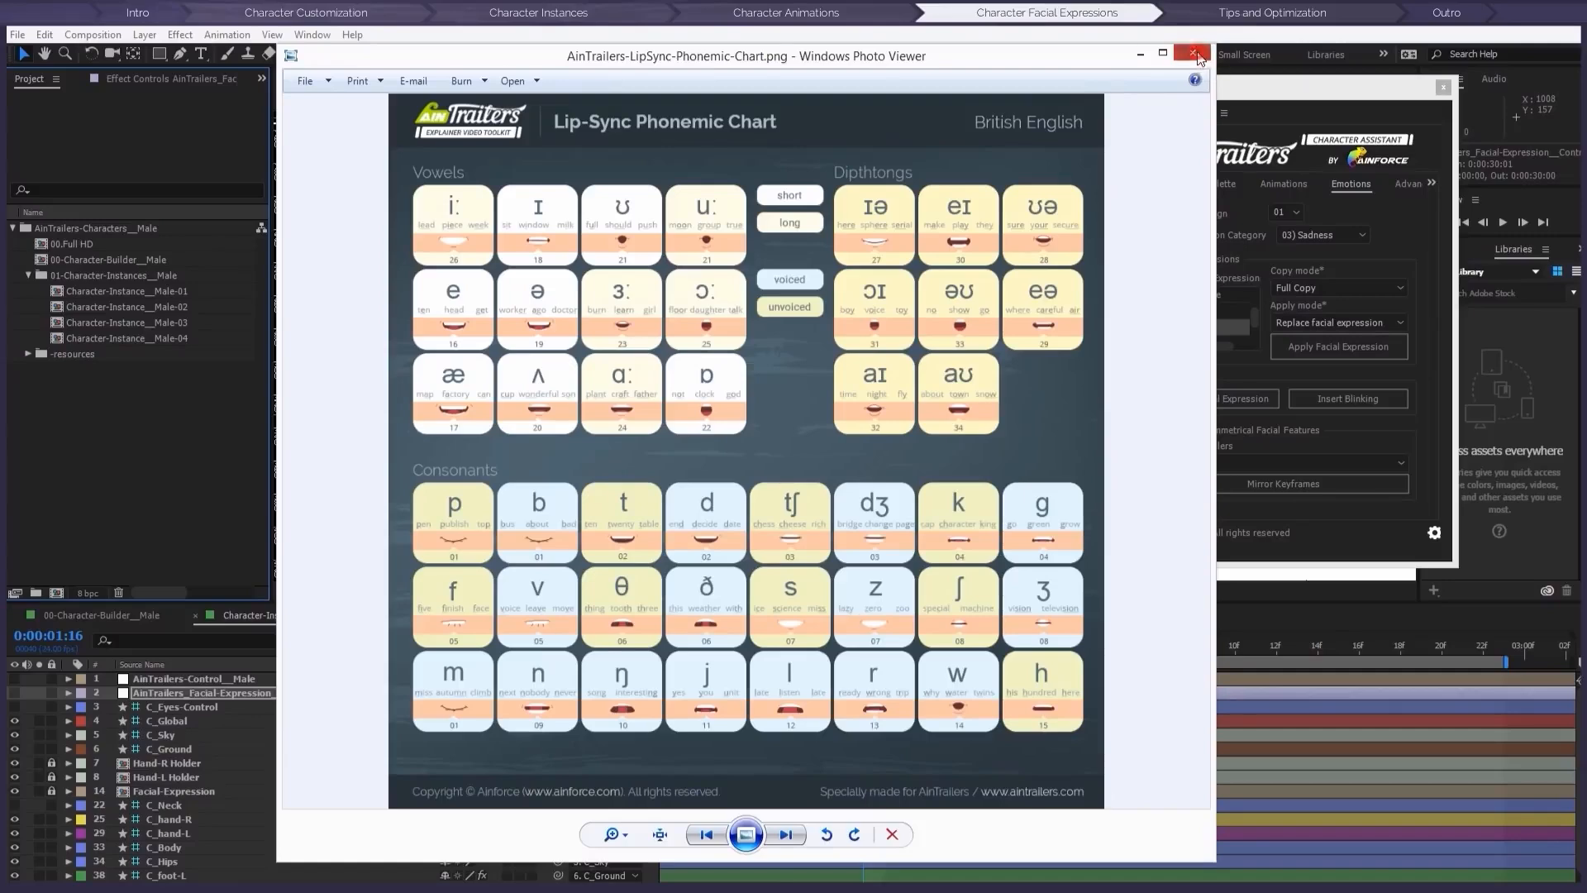
{"action": "left_click", "coordinate": [1198, 54]}
{"action": "left_click", "coordinate": [1190, 147]}
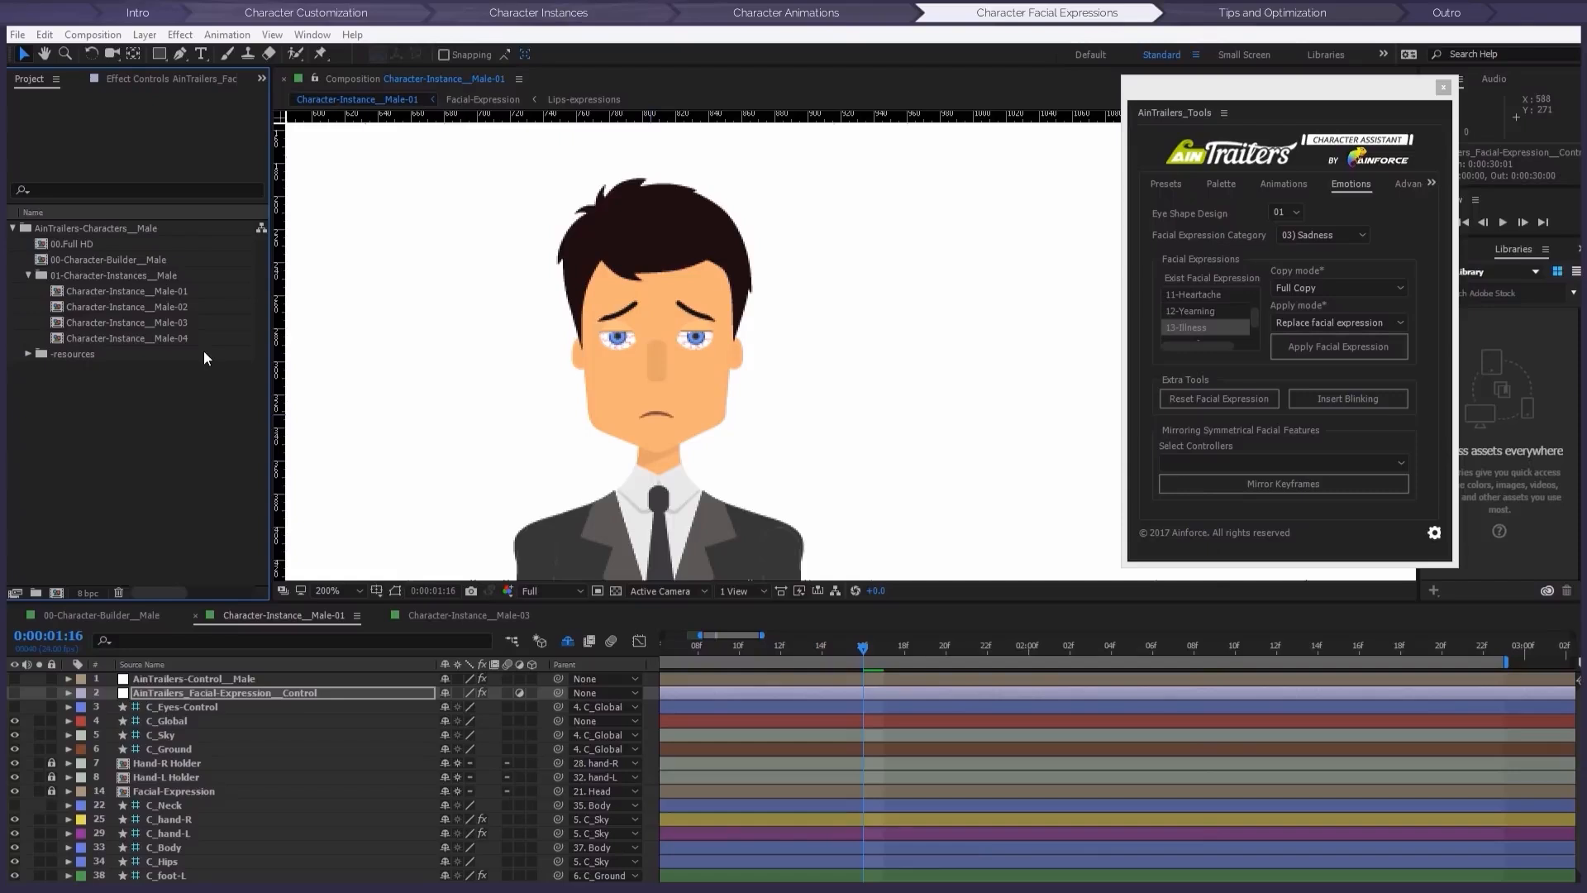
Step: Show the effect controls of the AinTrailers_Facial-Expression__Control layer, select the Mouth effect, and reset the facial expression at 0:00:01:16
{"action": "left_click", "coordinate": [198, 691]}
{"action": "left_click", "coordinate": [174, 78]}
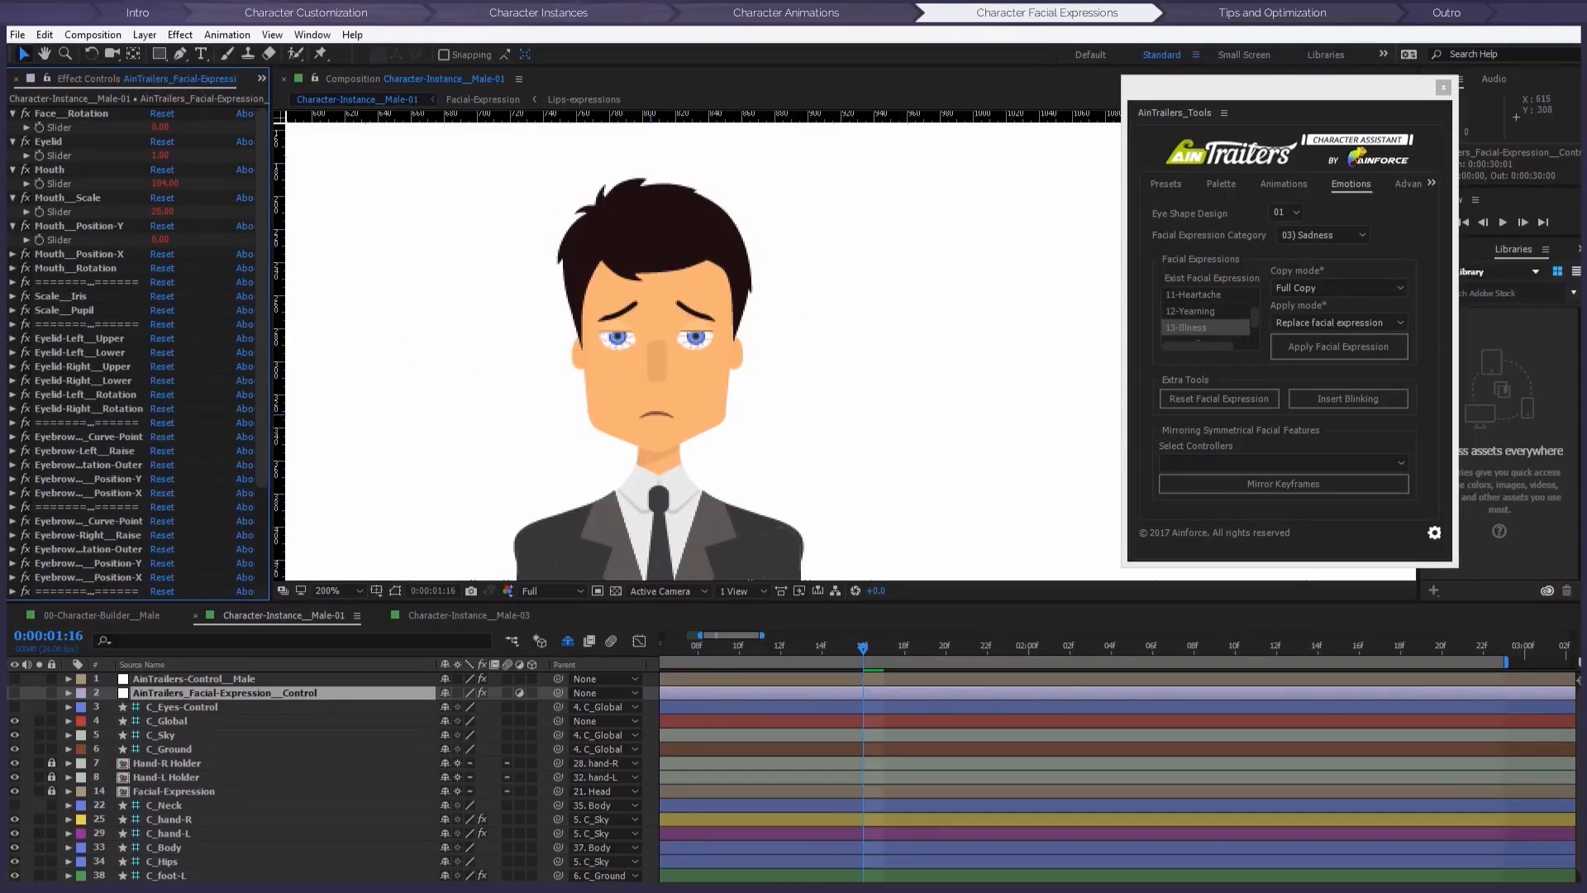
{"action": "left_click", "coordinate": [77, 169]}
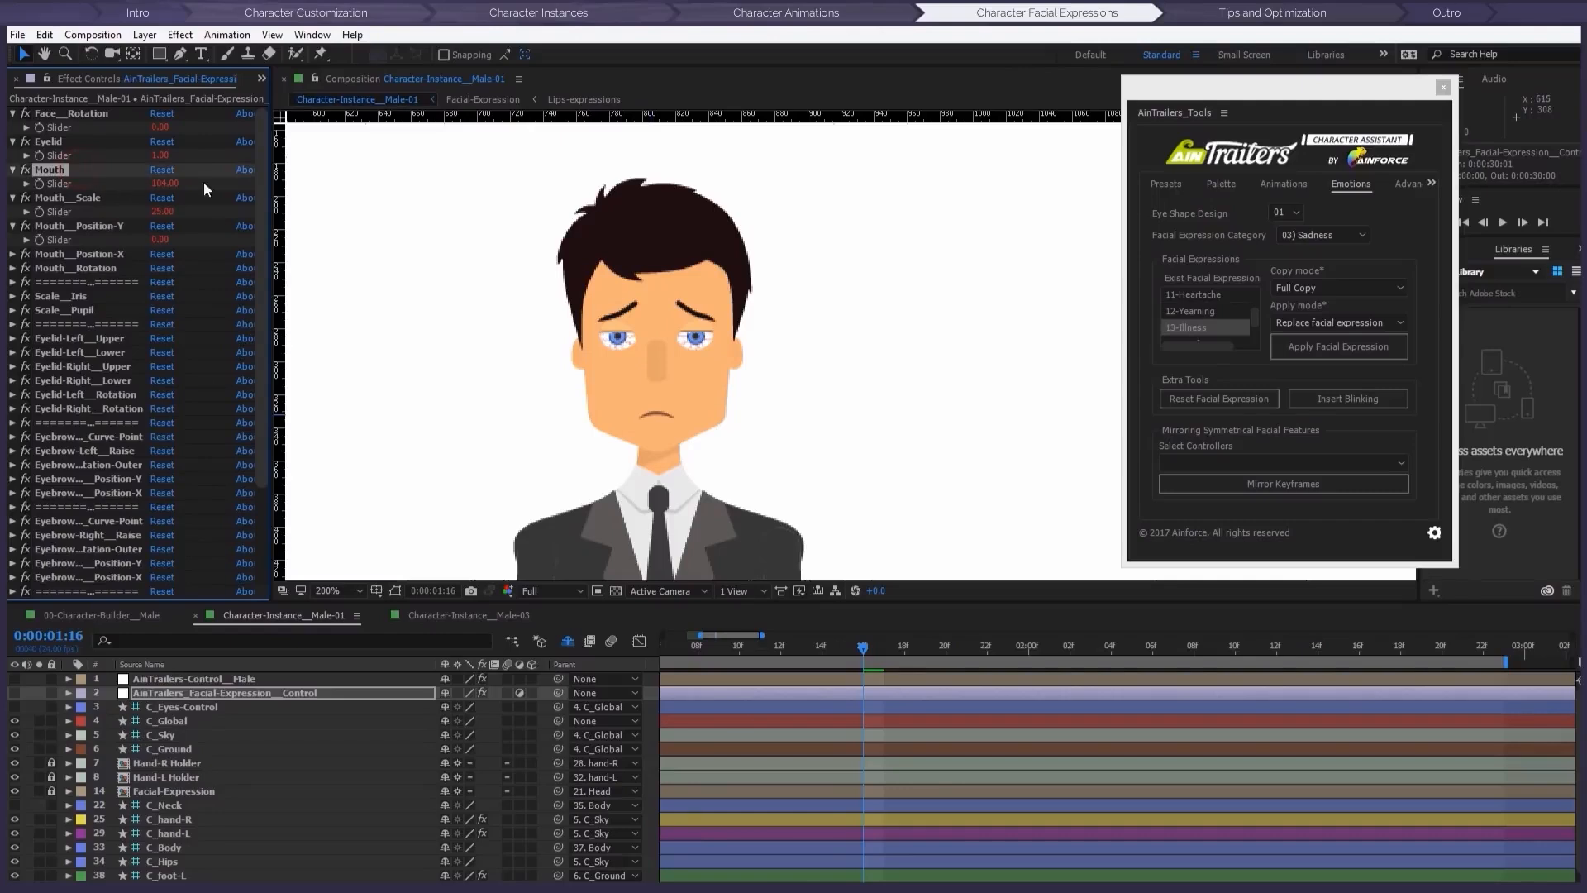
{"action": "left_click", "coordinate": [1197, 399]}
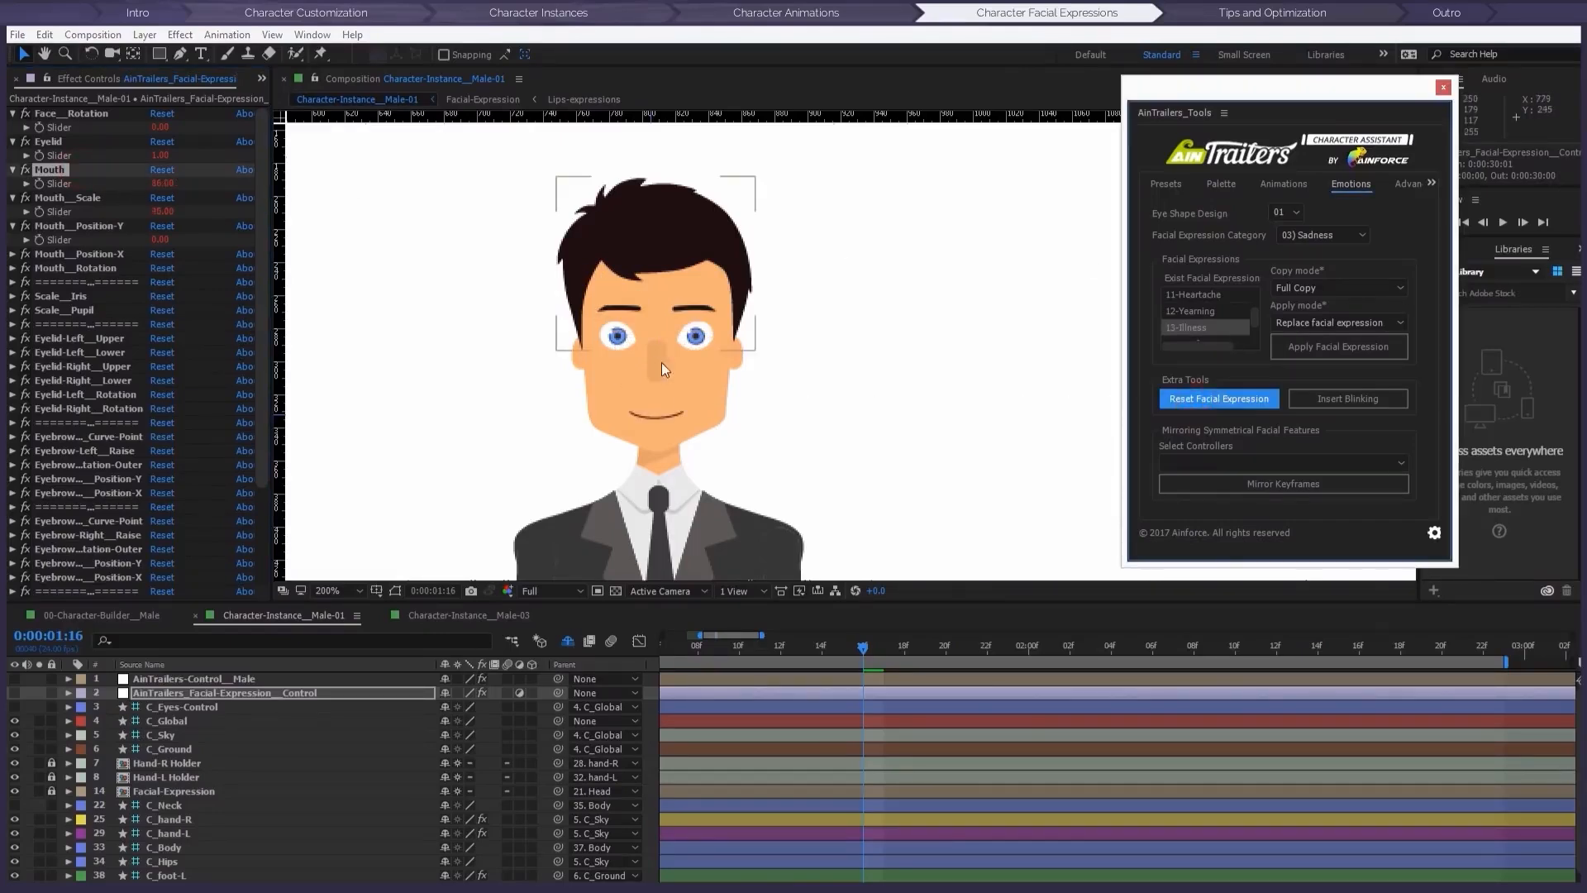
Step: Add a Mouth slider keyframe at 0:00:01:16, reveal it in the timeline, and convert it to a hold keyframe
{"action": "left_click", "coordinate": [39, 183]}
{"action": "key", "text": "u"}
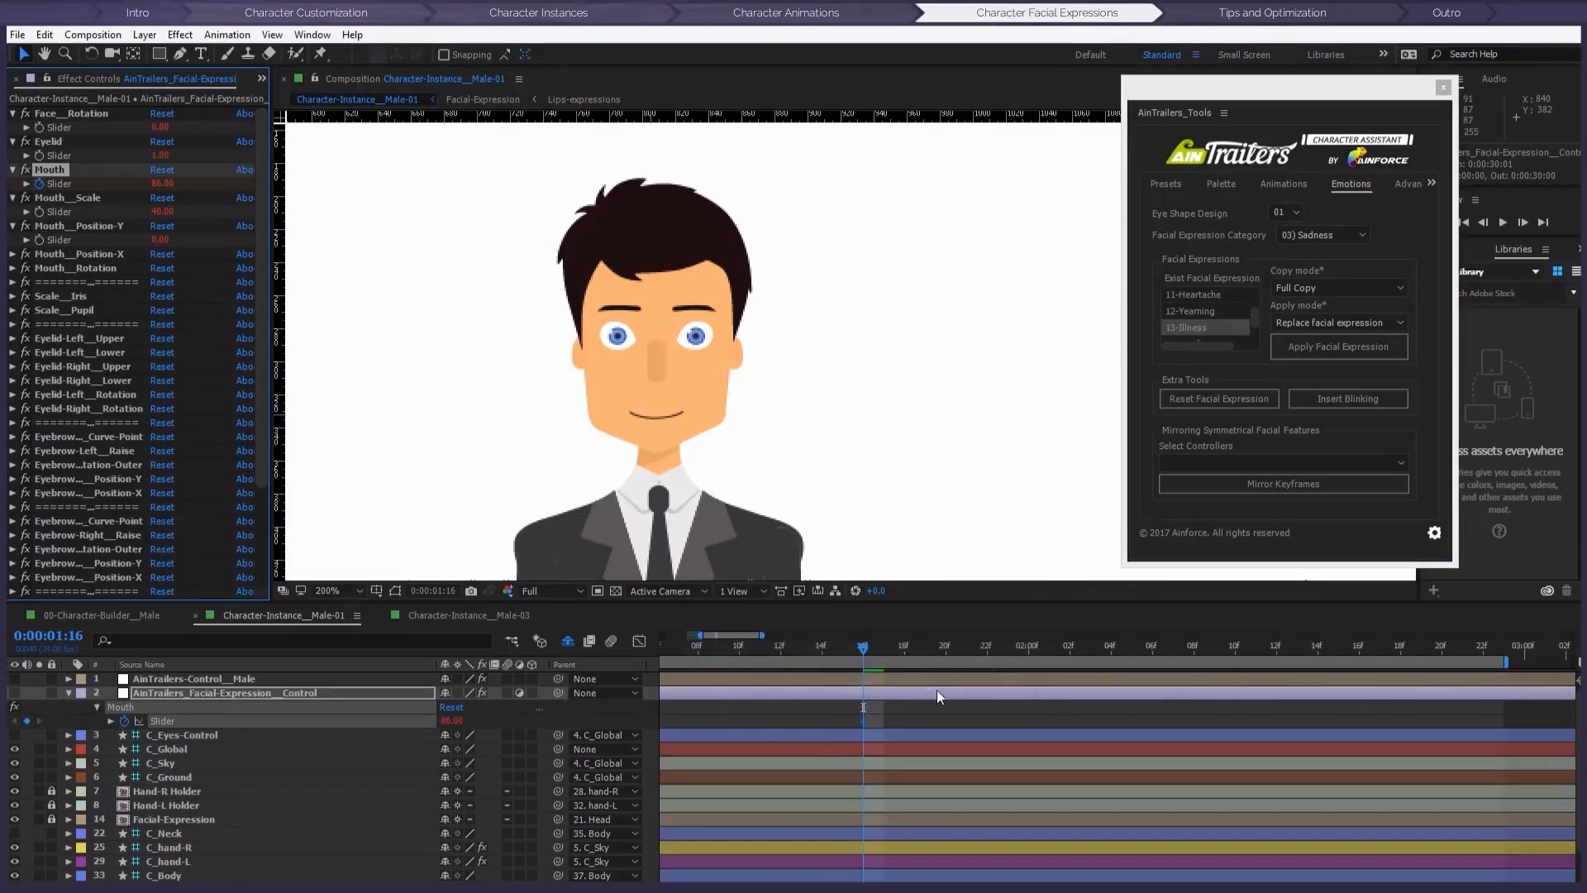
{"action": "right_click", "coordinate": [865, 721]}
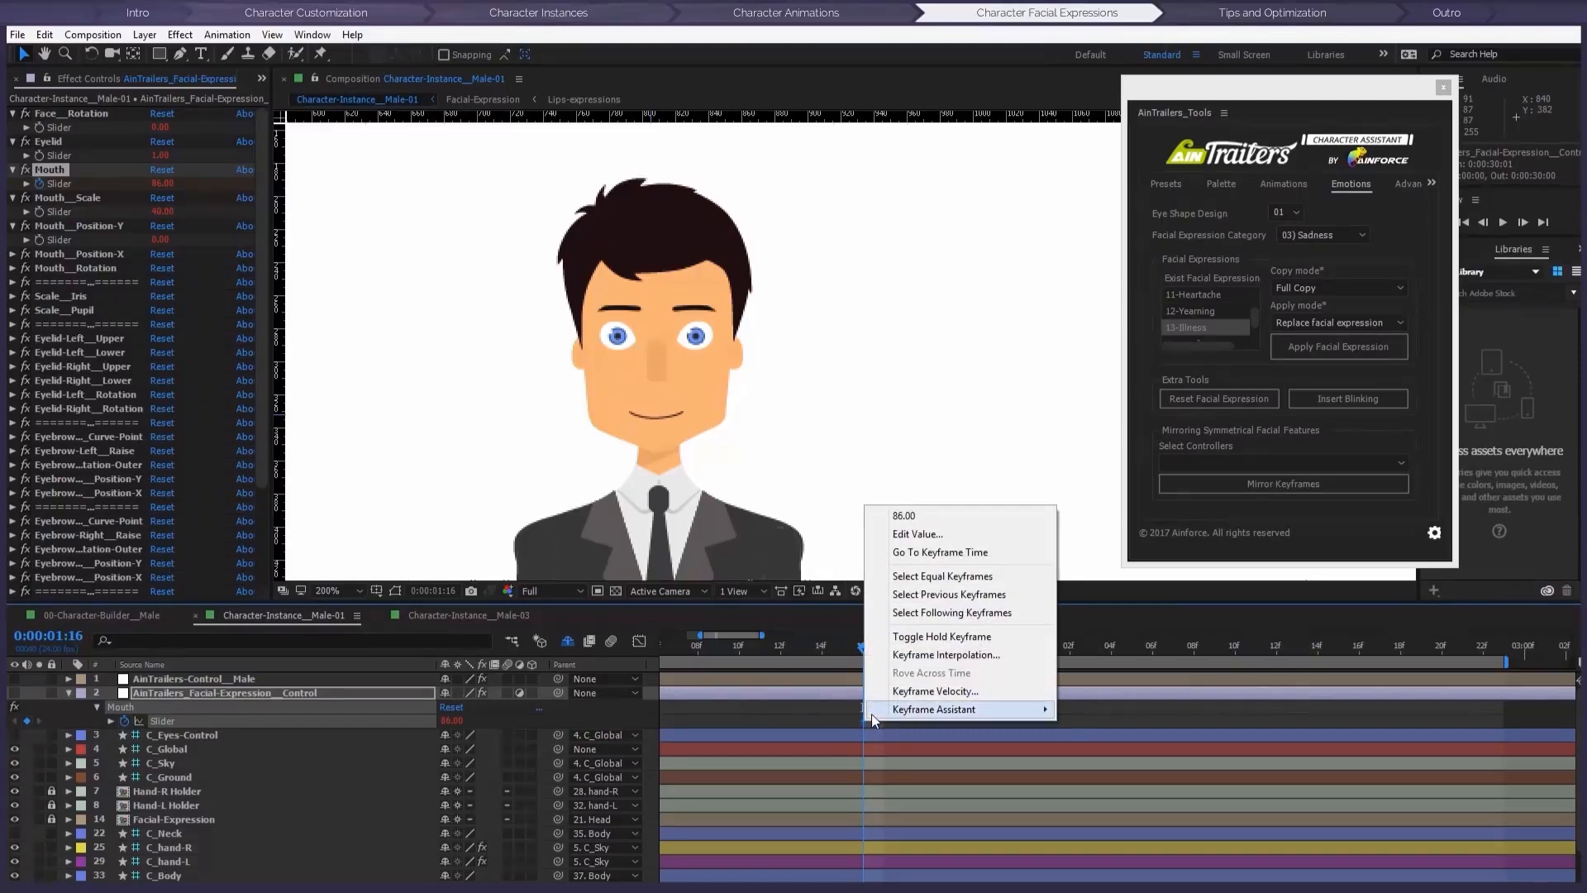
{"action": "mouse_move", "coordinate": [874, 712]}
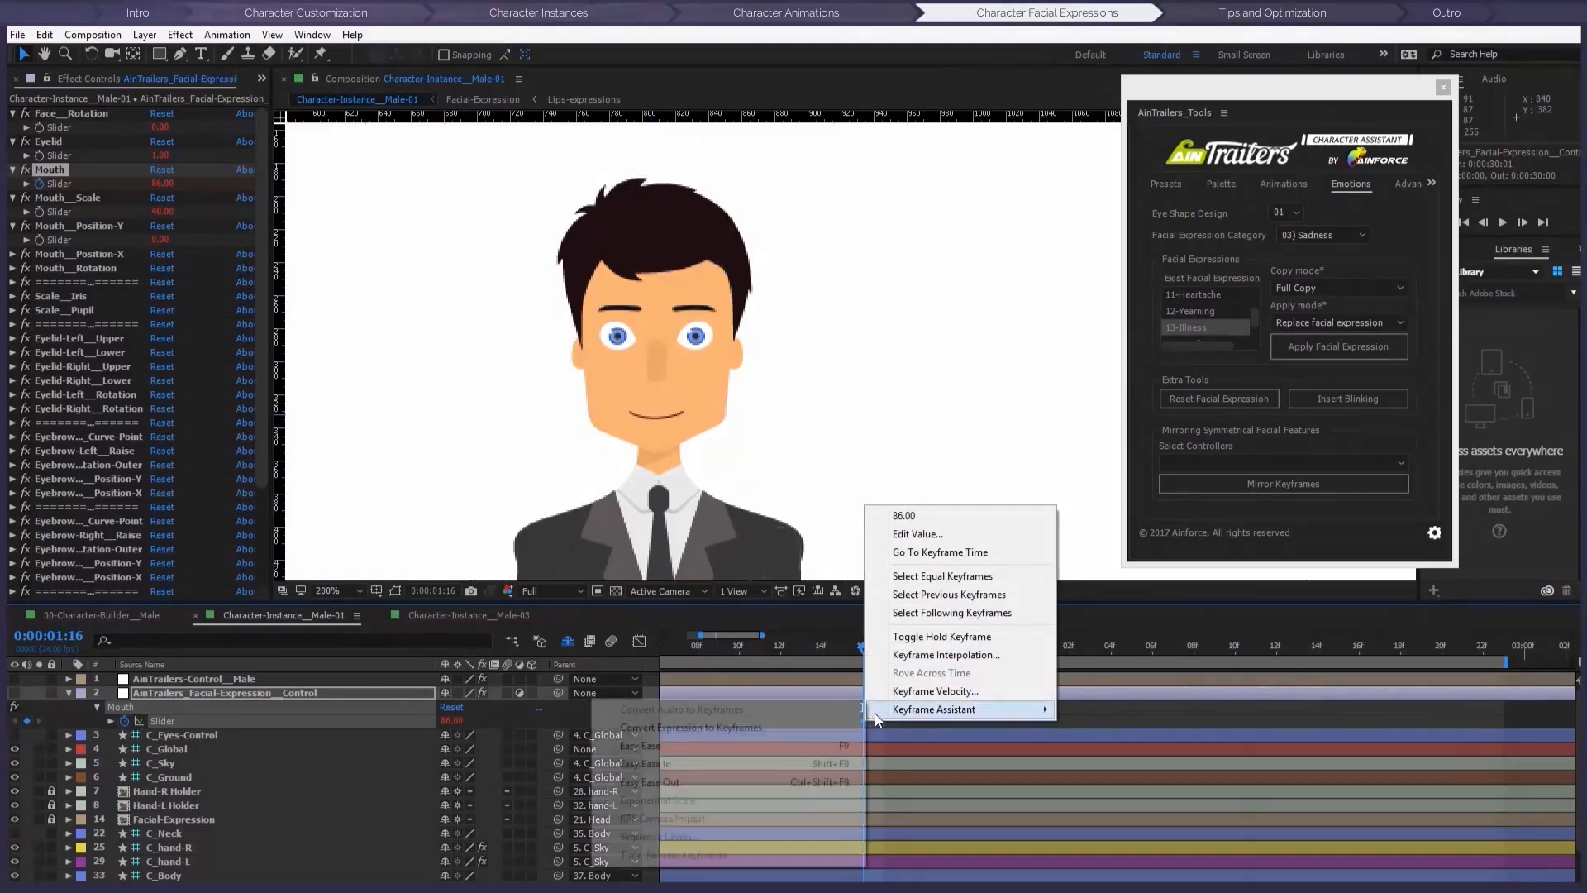
{"action": "left_click", "coordinate": [923, 638]}
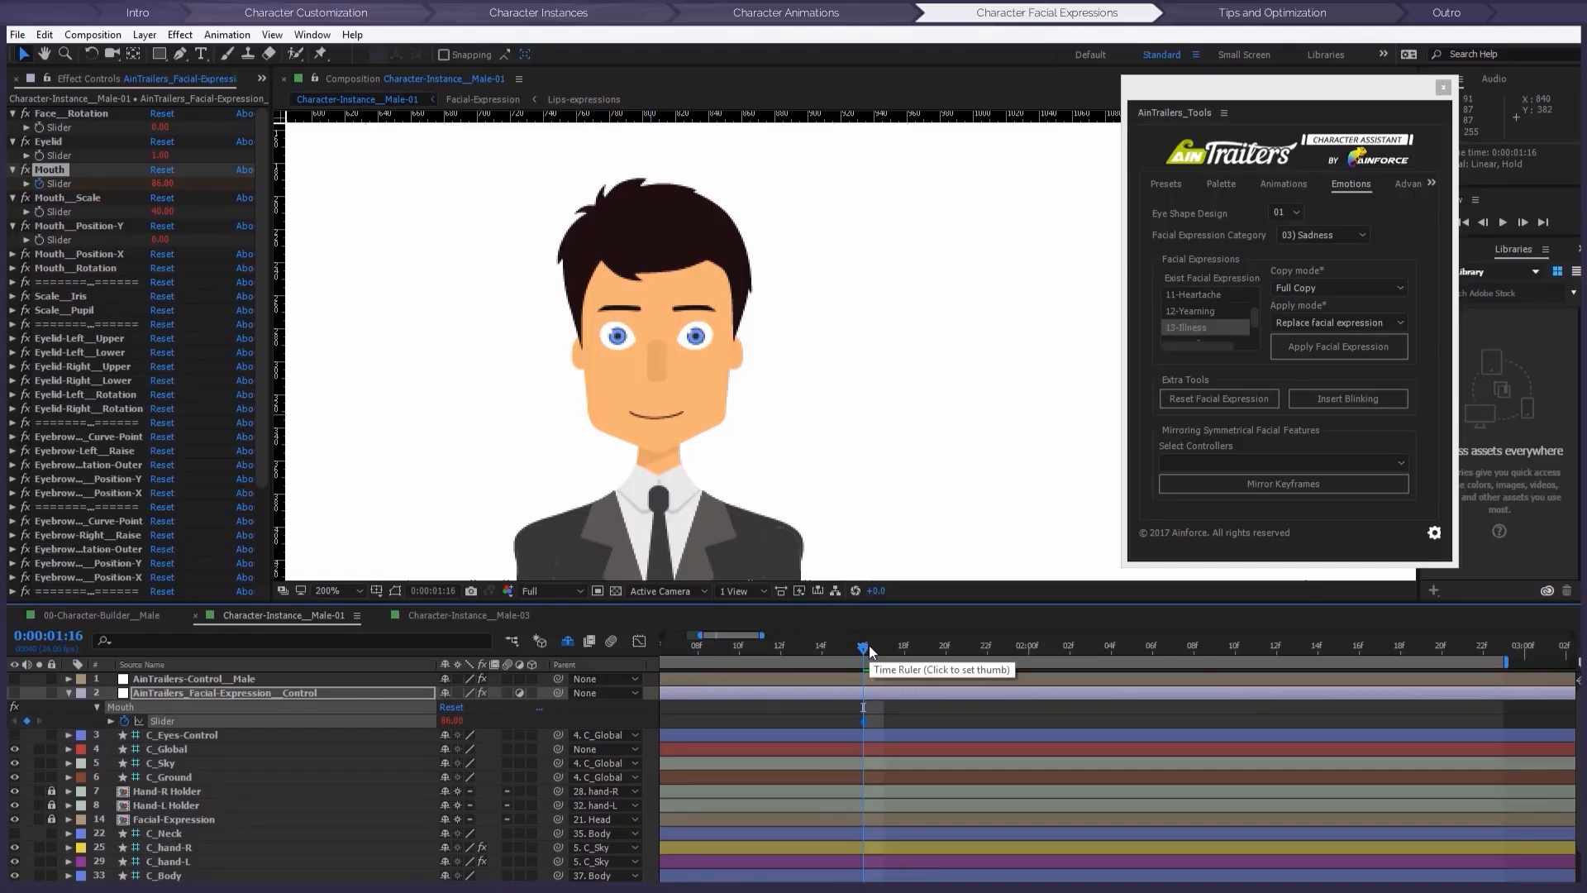
Step: Key the Mouth slider at 16 for the "Hello Universe" lip-sync and step through the neighbouring frames
{"action": "mouse_move", "coordinate": [866, 641]}
{"action": "left_mouse_down"}
{"action": "mouse_move", "coordinate": [898, 645]}
{"action": "mouse_move", "coordinate": [884, 650]}
{"action": "left_mouse_up"}
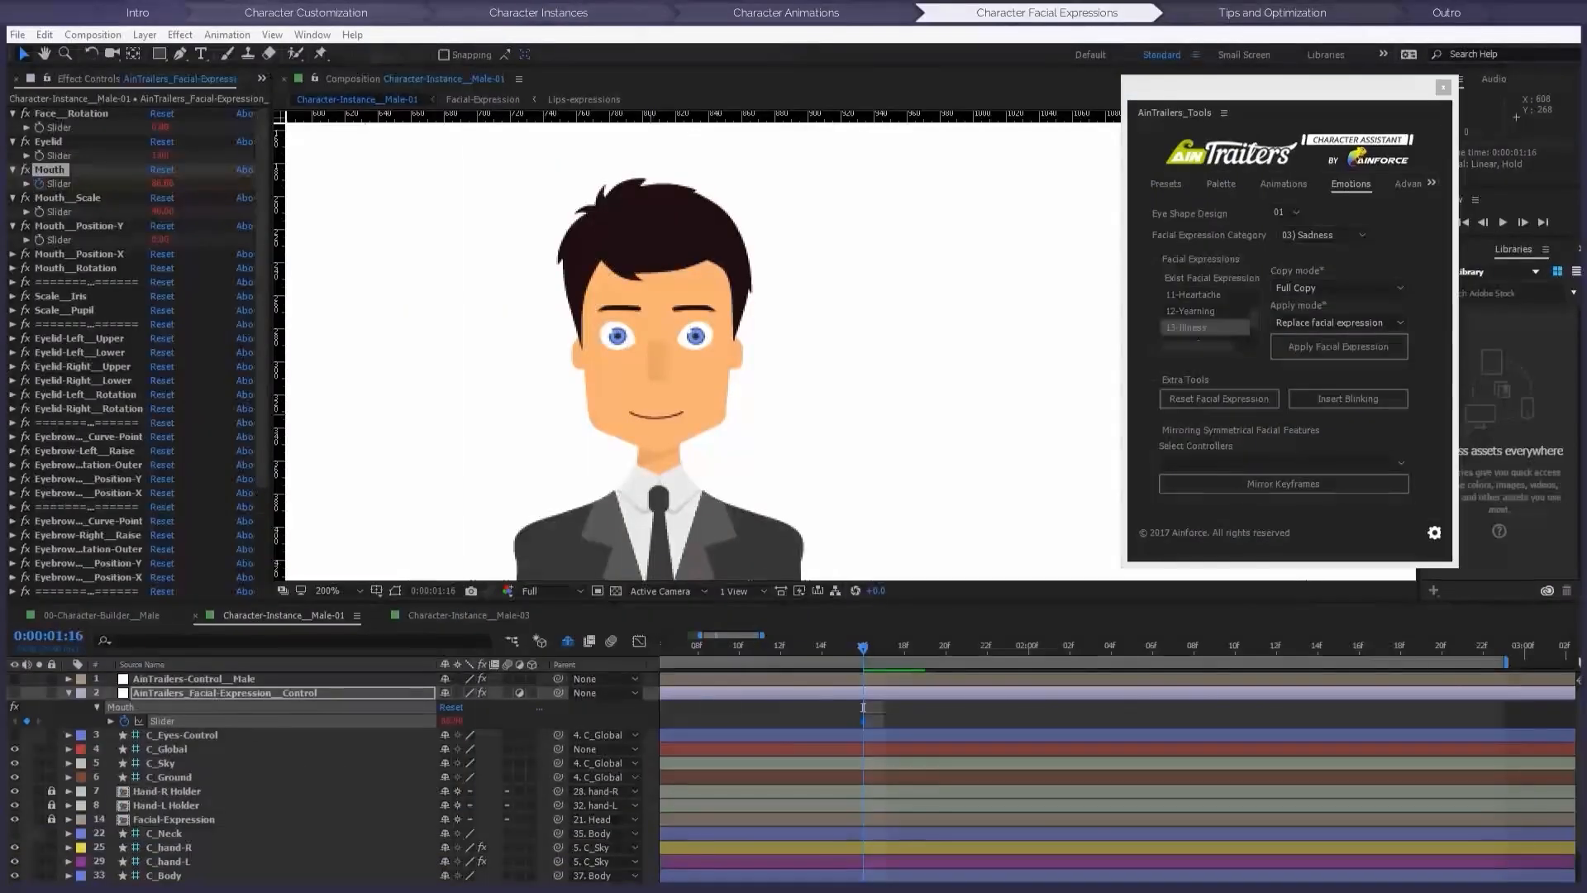
{"action": "left_click_drag", "start_coordinate": [865, 650], "coordinate": [904, 650]}
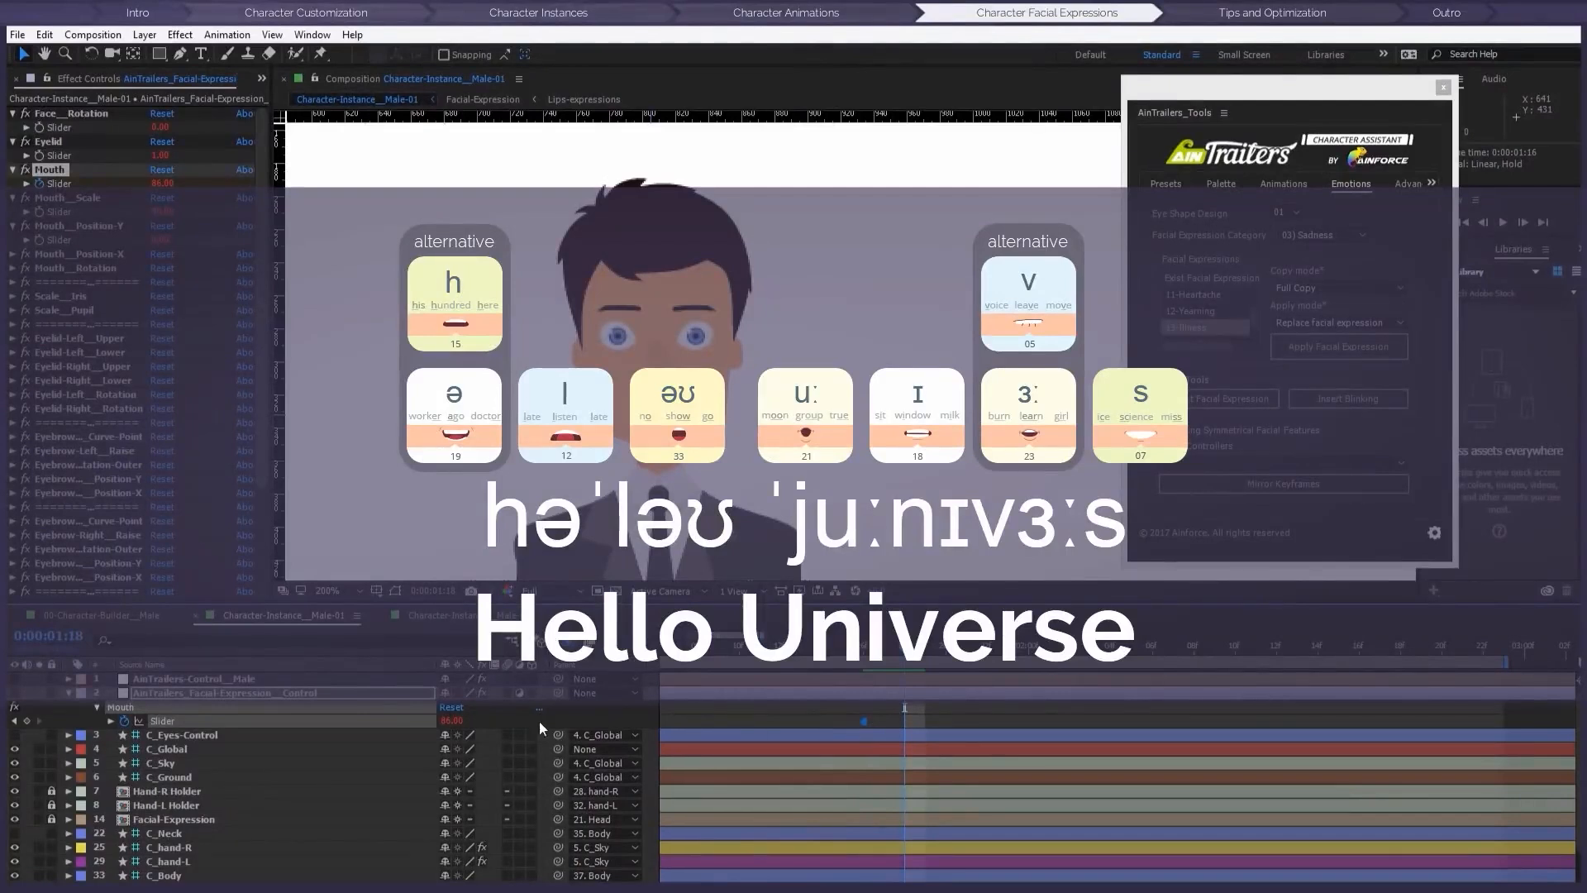
{"action": "left_click", "coordinate": [453, 720]}
{"action": "type", "text": "16"}
{"action": "key", "text": "Return"}
{"action": "key", "text": "Page_Up"}
{"action": "key", "text": "Page_Down"}
{"action": "key", "text": "Page_Down"}
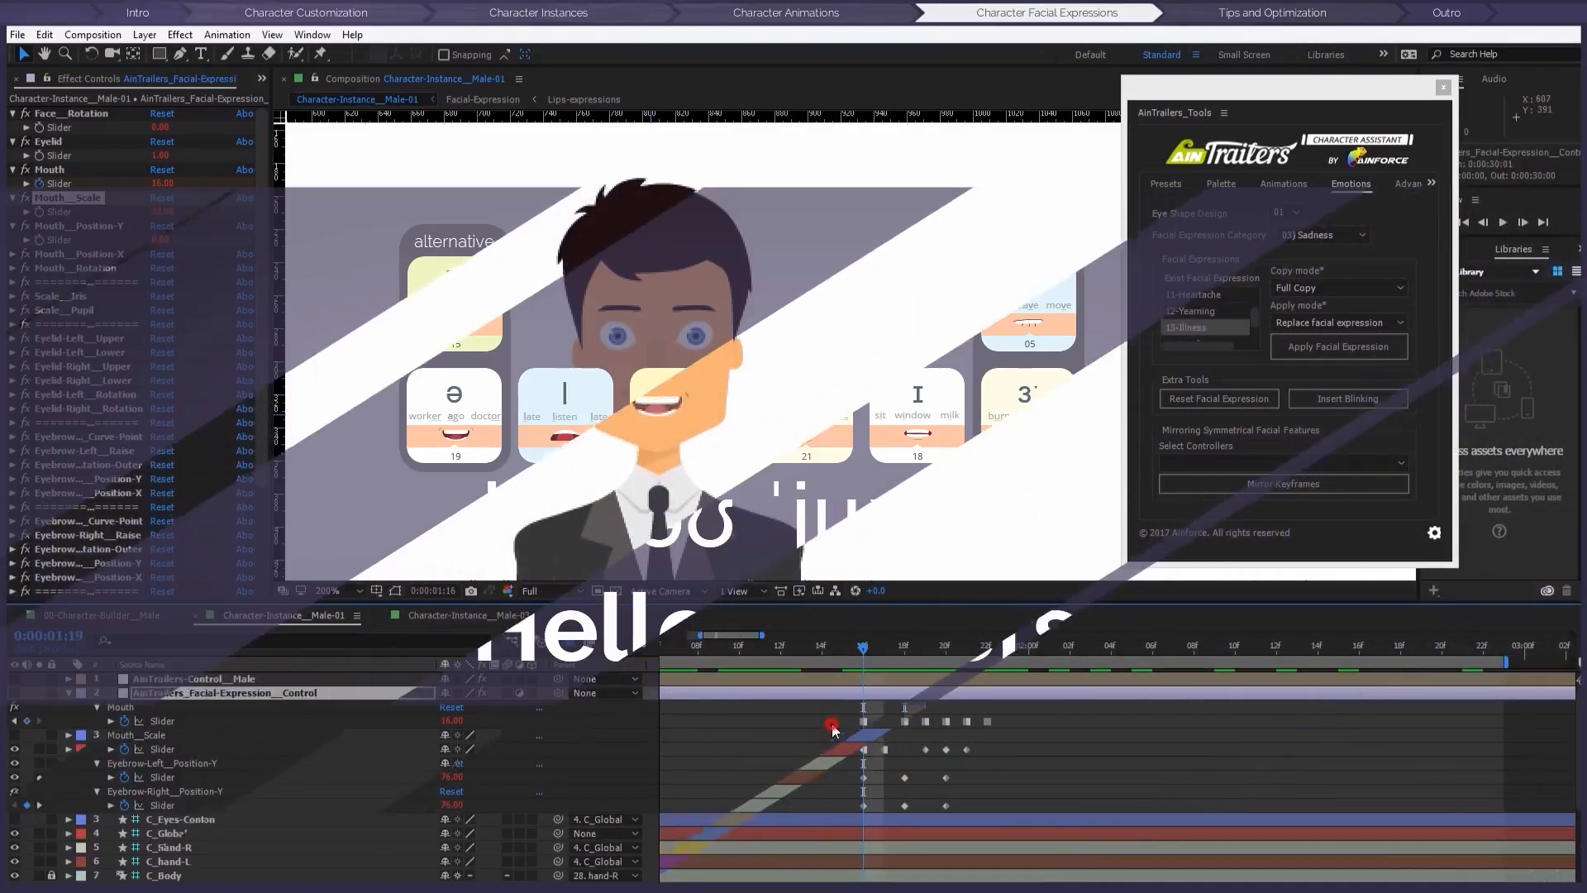
Step: Scrub through the lip-sync keyframes, set the work area from 0:00:01:13 to 0:00:02:02, and check the mouth animation within it
{"action": "left_click_drag", "start_coordinate": [863, 647], "coordinate": [987, 646]}
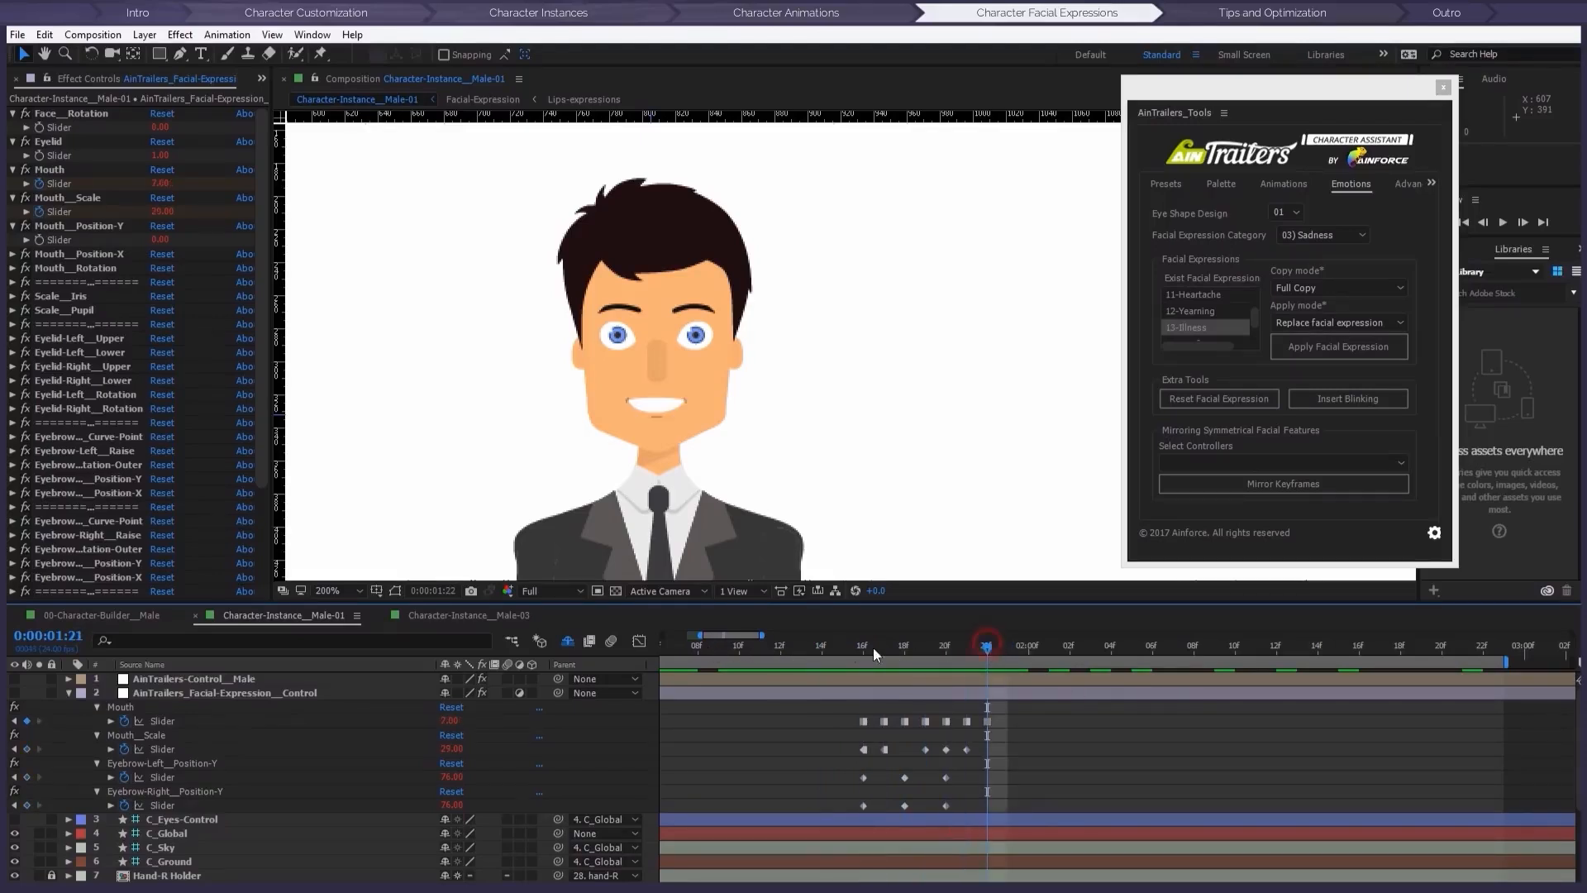
{"action": "left_click_drag", "start_coordinate": [873, 647], "coordinate": [1068, 656]}
{"action": "key", "text": "n"}
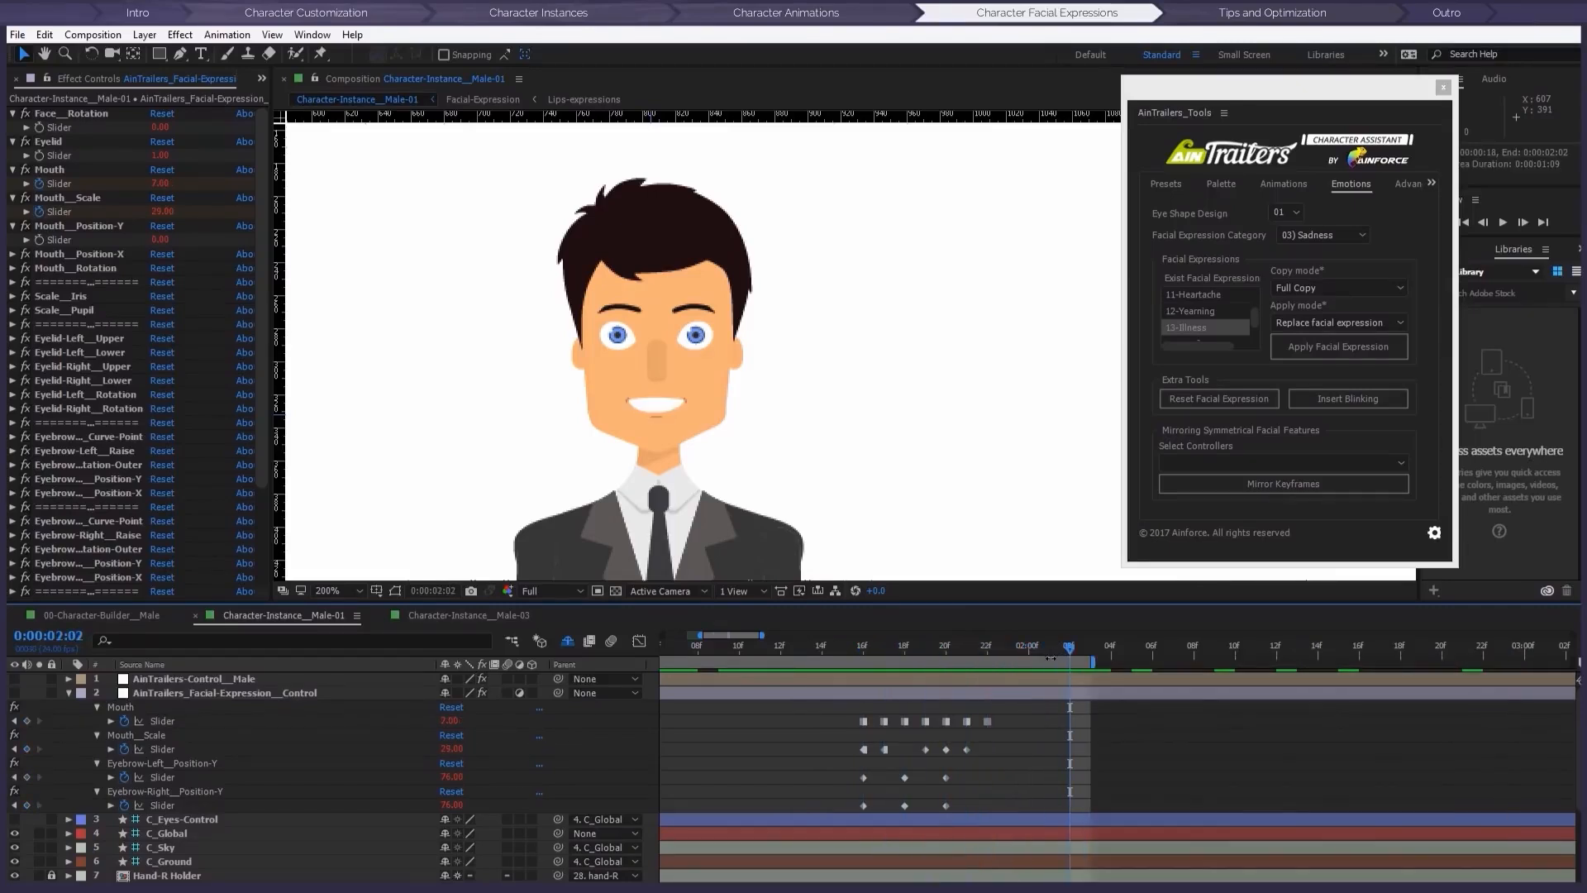
{"action": "left_click_drag", "start_coordinate": [822, 645], "coordinate": [801, 646]}
{"action": "key", "text": "b"}
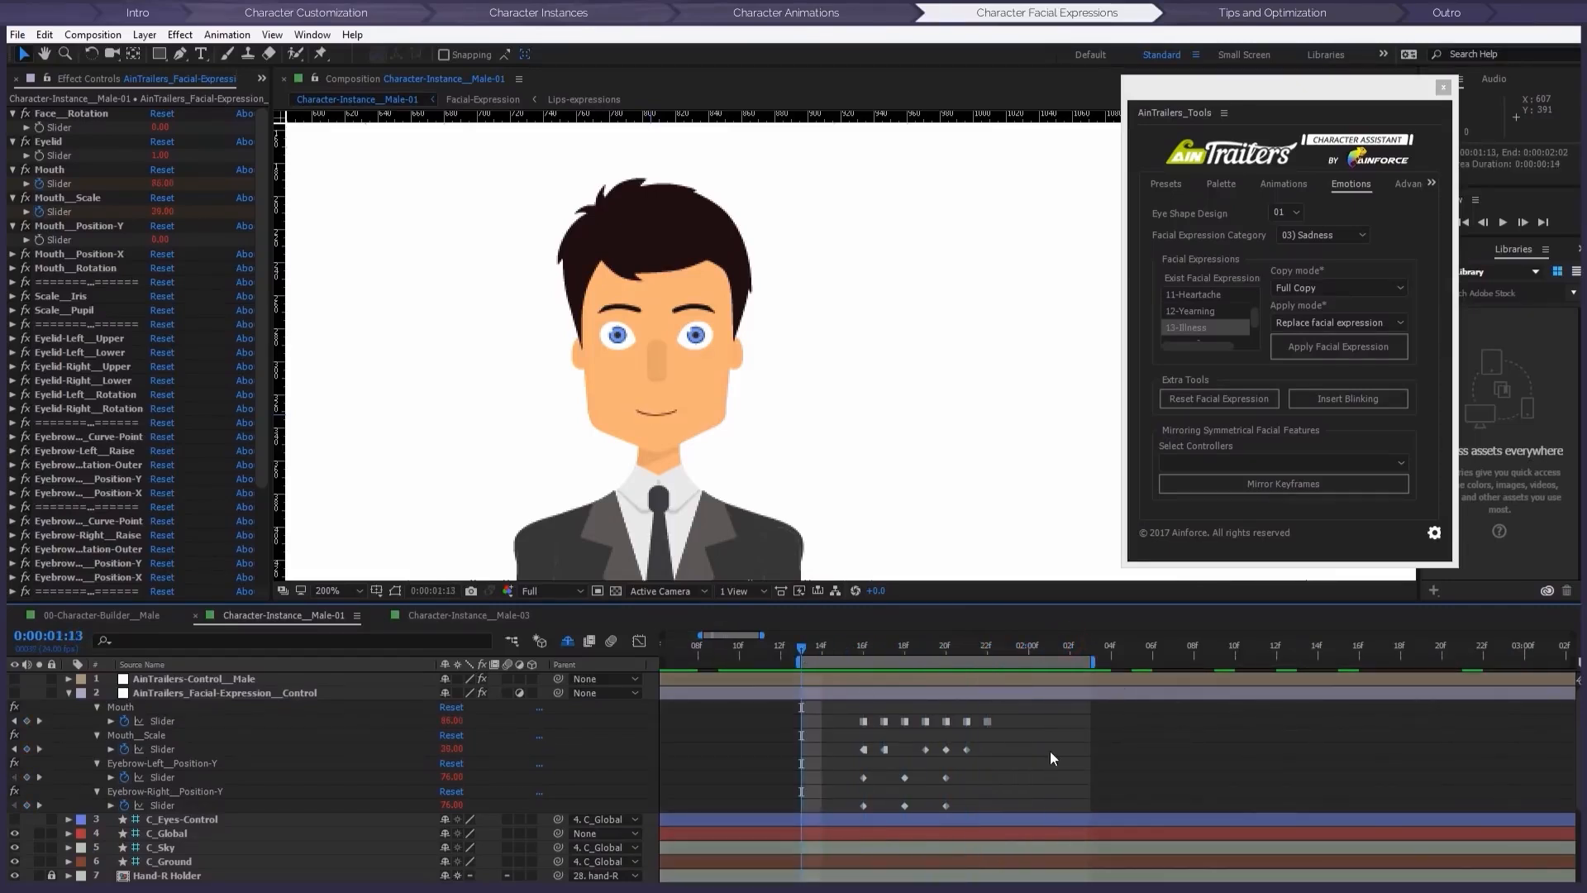
{"action": "key", "text": "shift+Page_Down"}
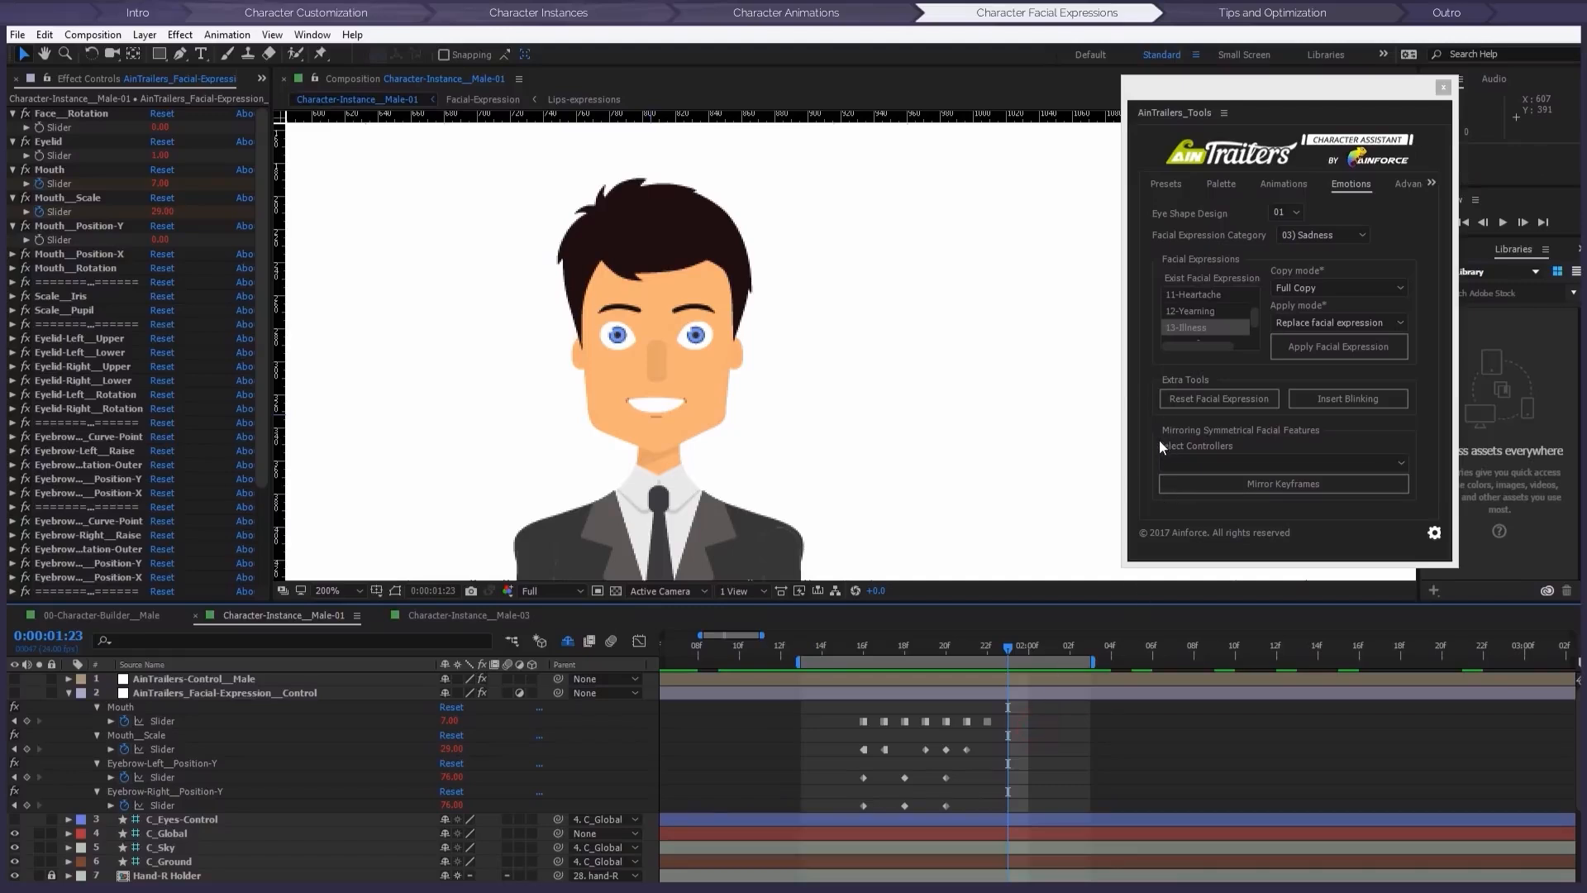
Step: Save the lip-sync animation as a custom face expression preset and dismiss the message
{"action": "left_click", "coordinate": [1420, 181]}
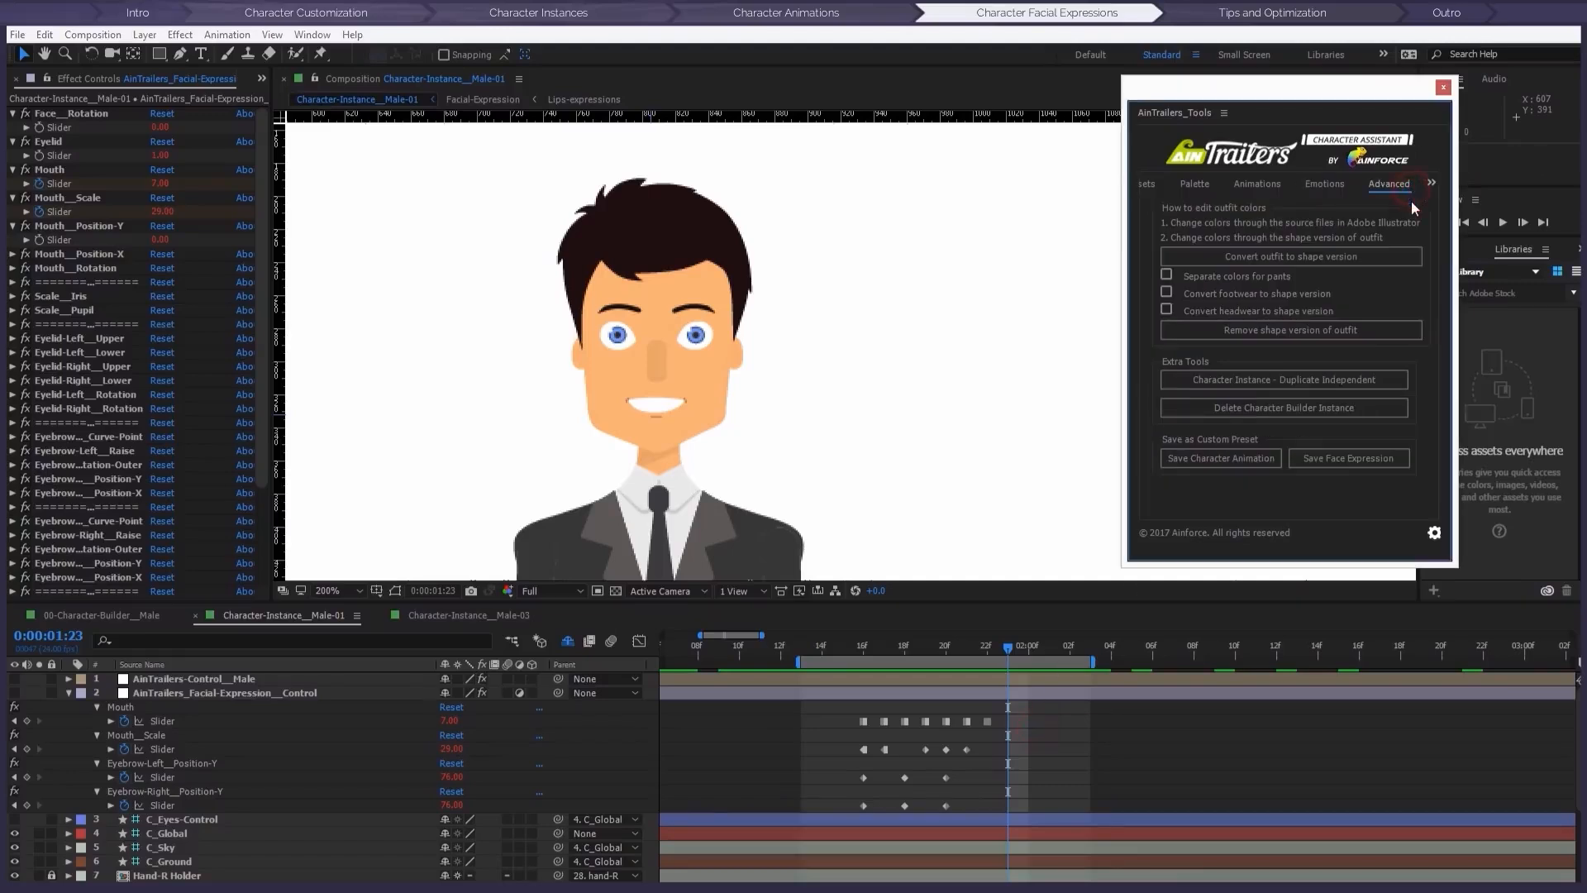
{"action": "left_click", "coordinate": [1356, 461]}
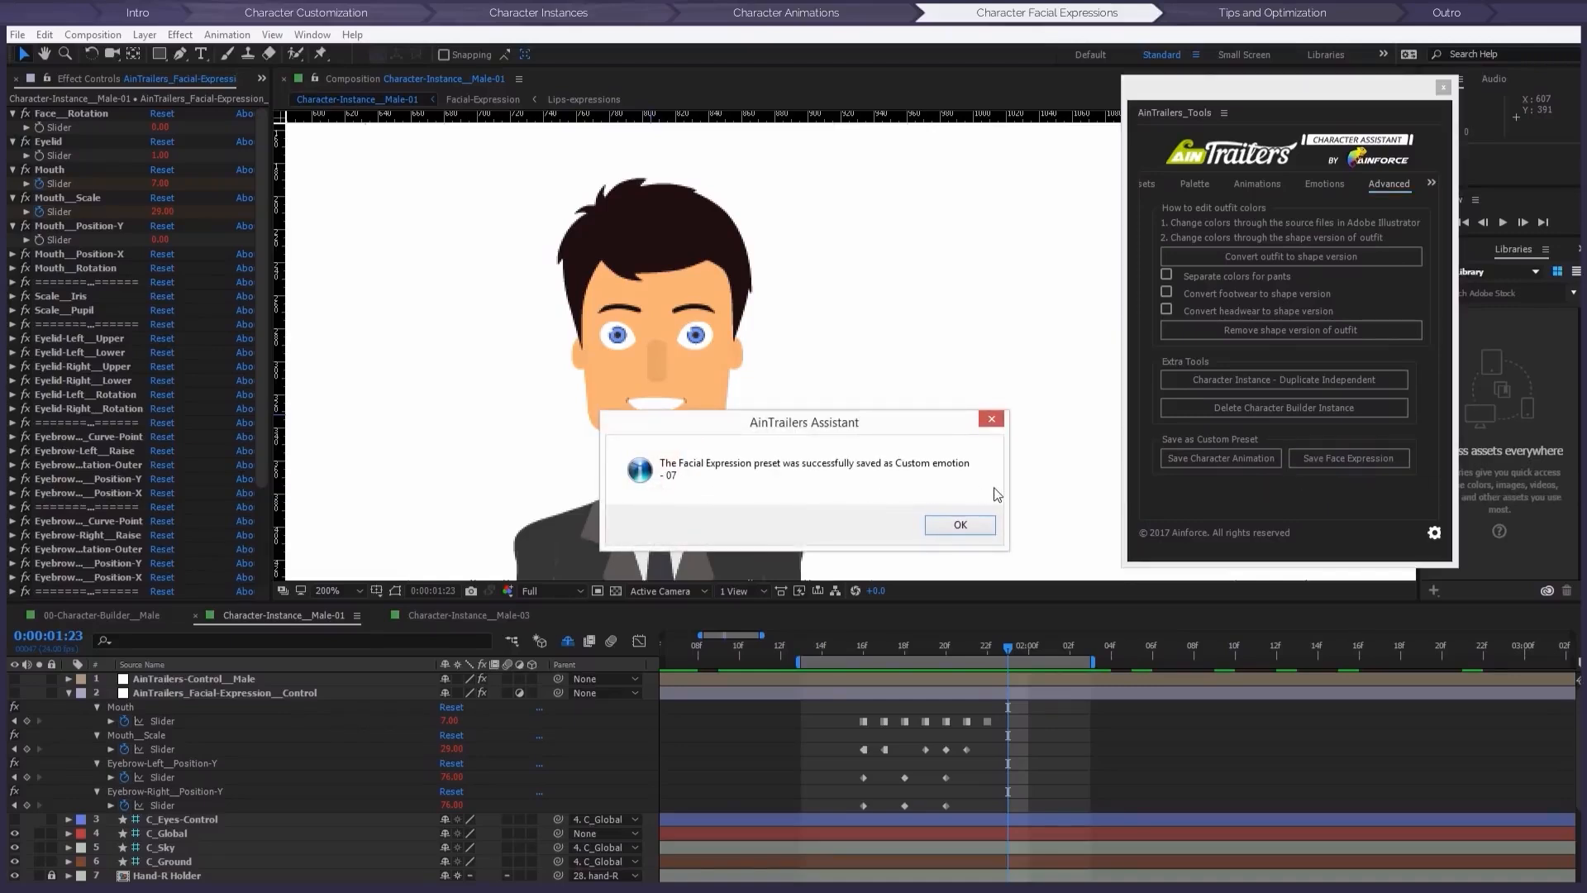
{"action": "left_click", "coordinate": [960, 524]}
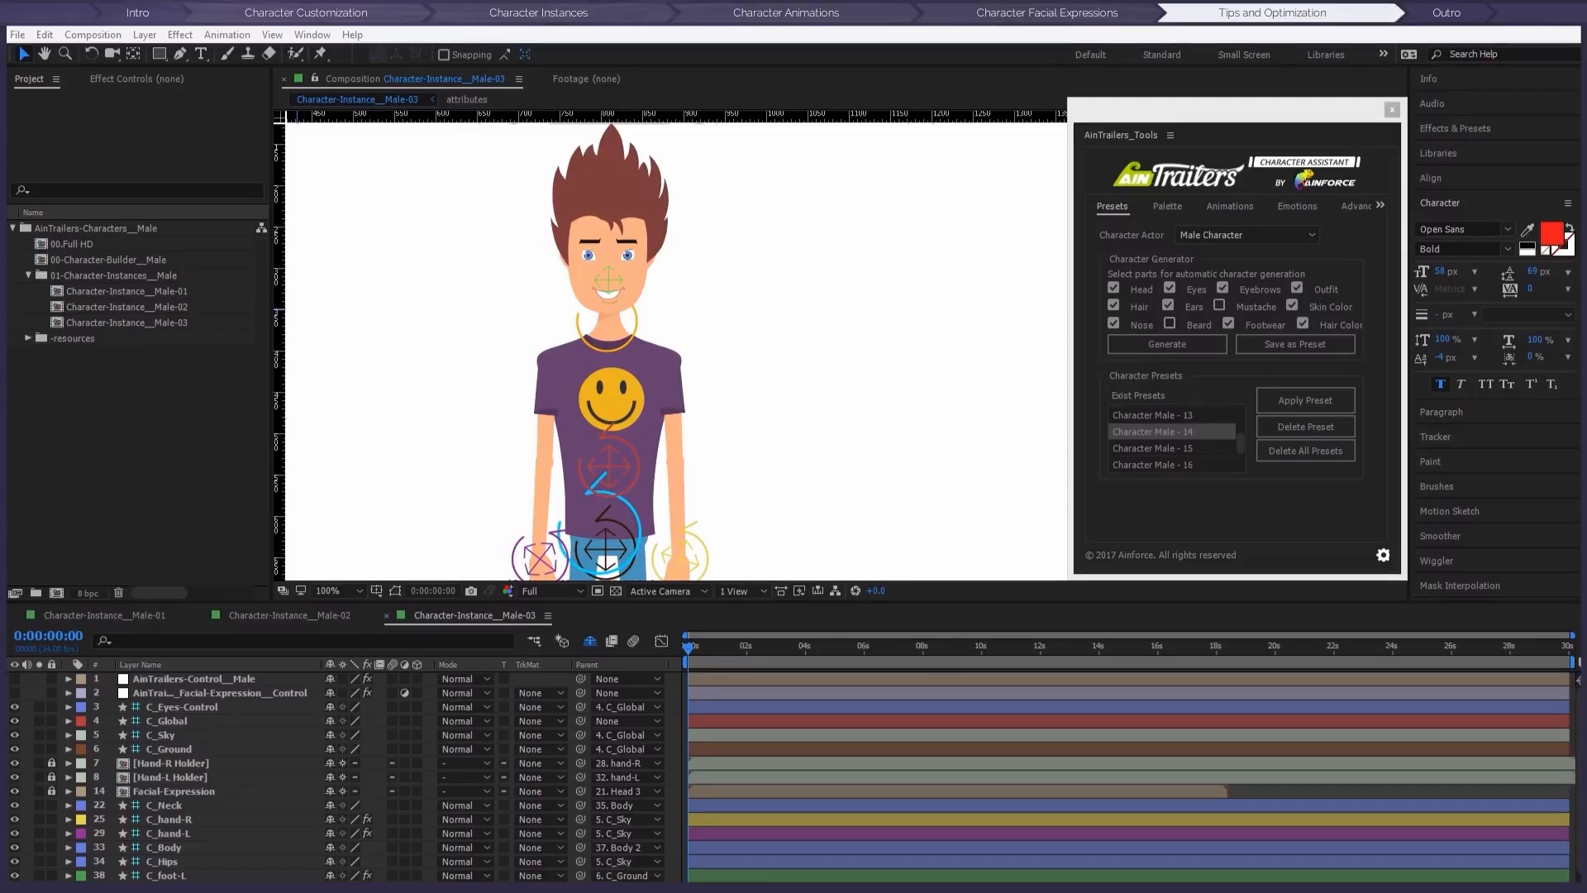
Step: Compare the characters in the Character-Instance__Male-01, Male-02 and Male-03 compositions, finishing on Male-03
{"action": "left_click", "coordinate": [109, 616]}
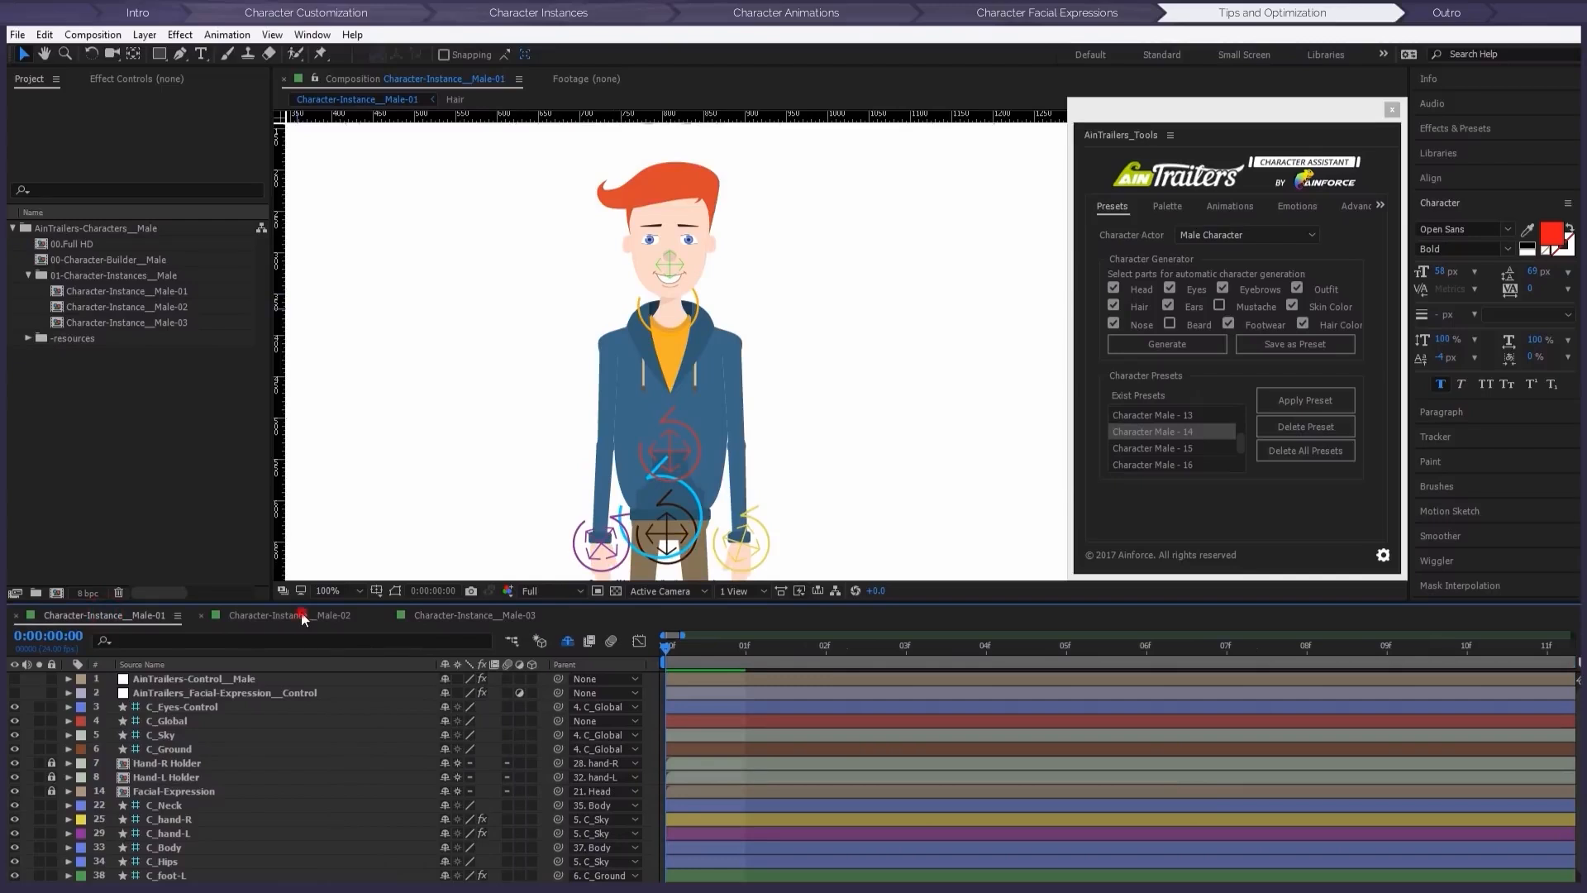
{"action": "left_click", "coordinate": [303, 618]}
{"action": "left_click", "coordinate": [452, 616]}
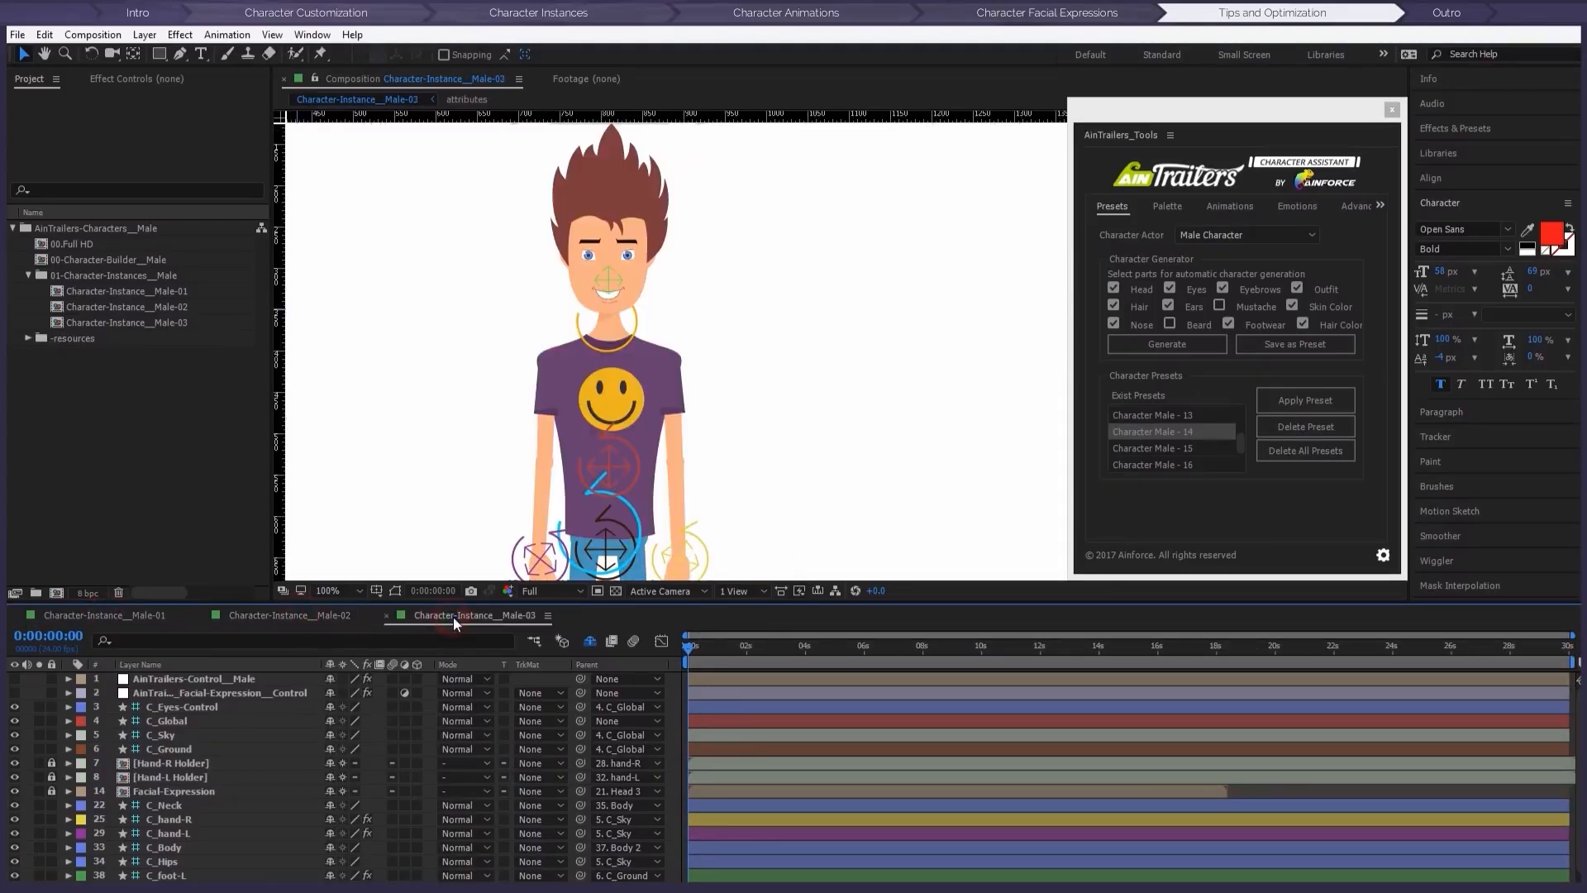
{"action": "left_click", "coordinate": [339, 621]}
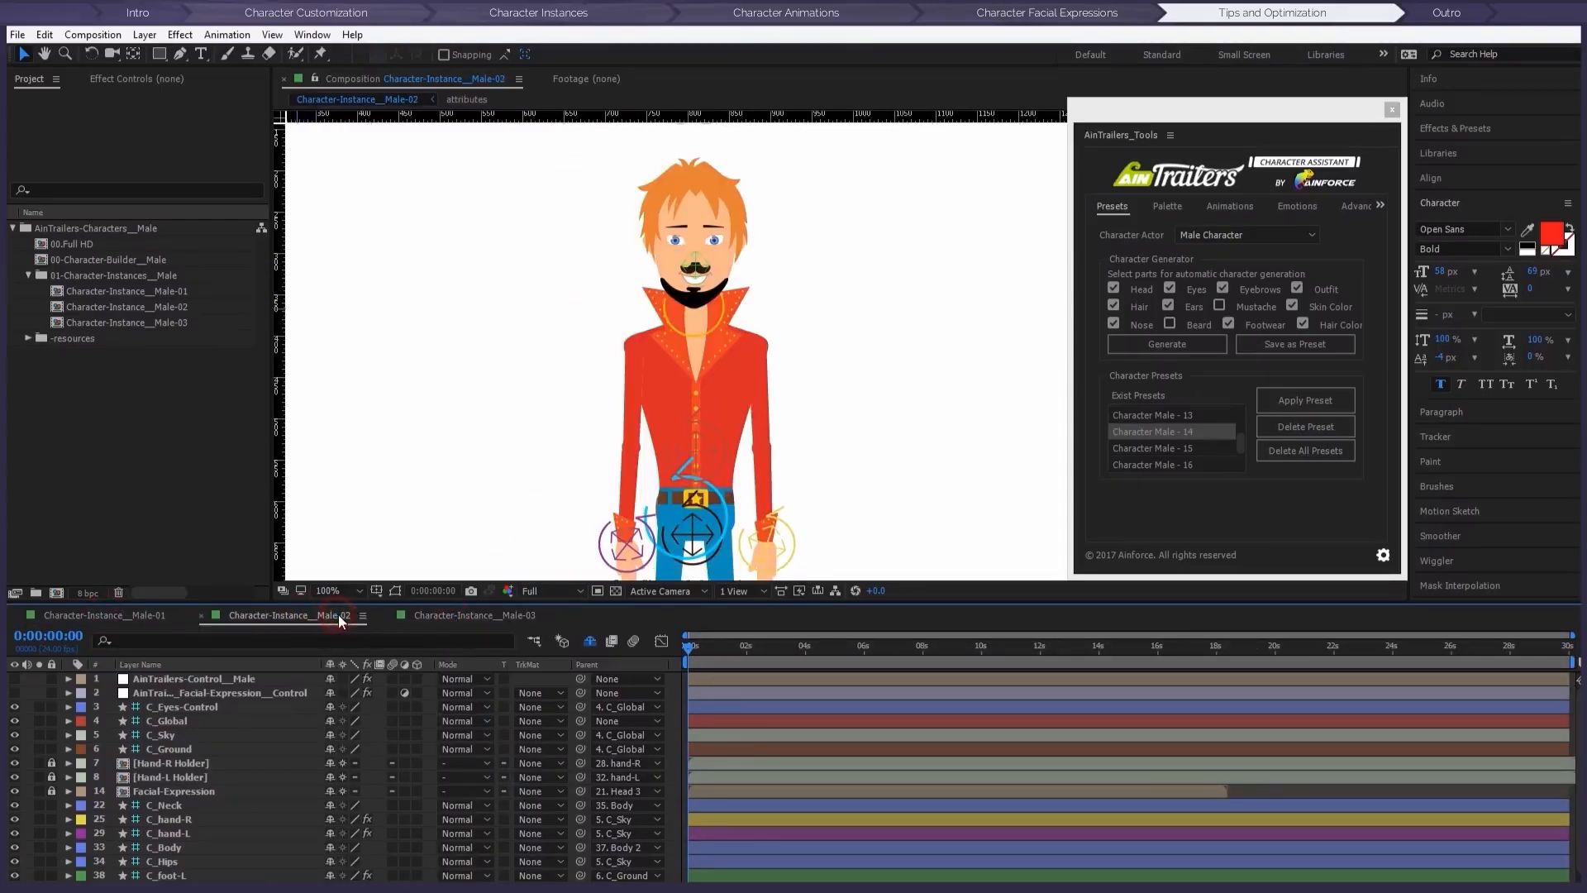
{"action": "left_click", "coordinate": [113, 620]}
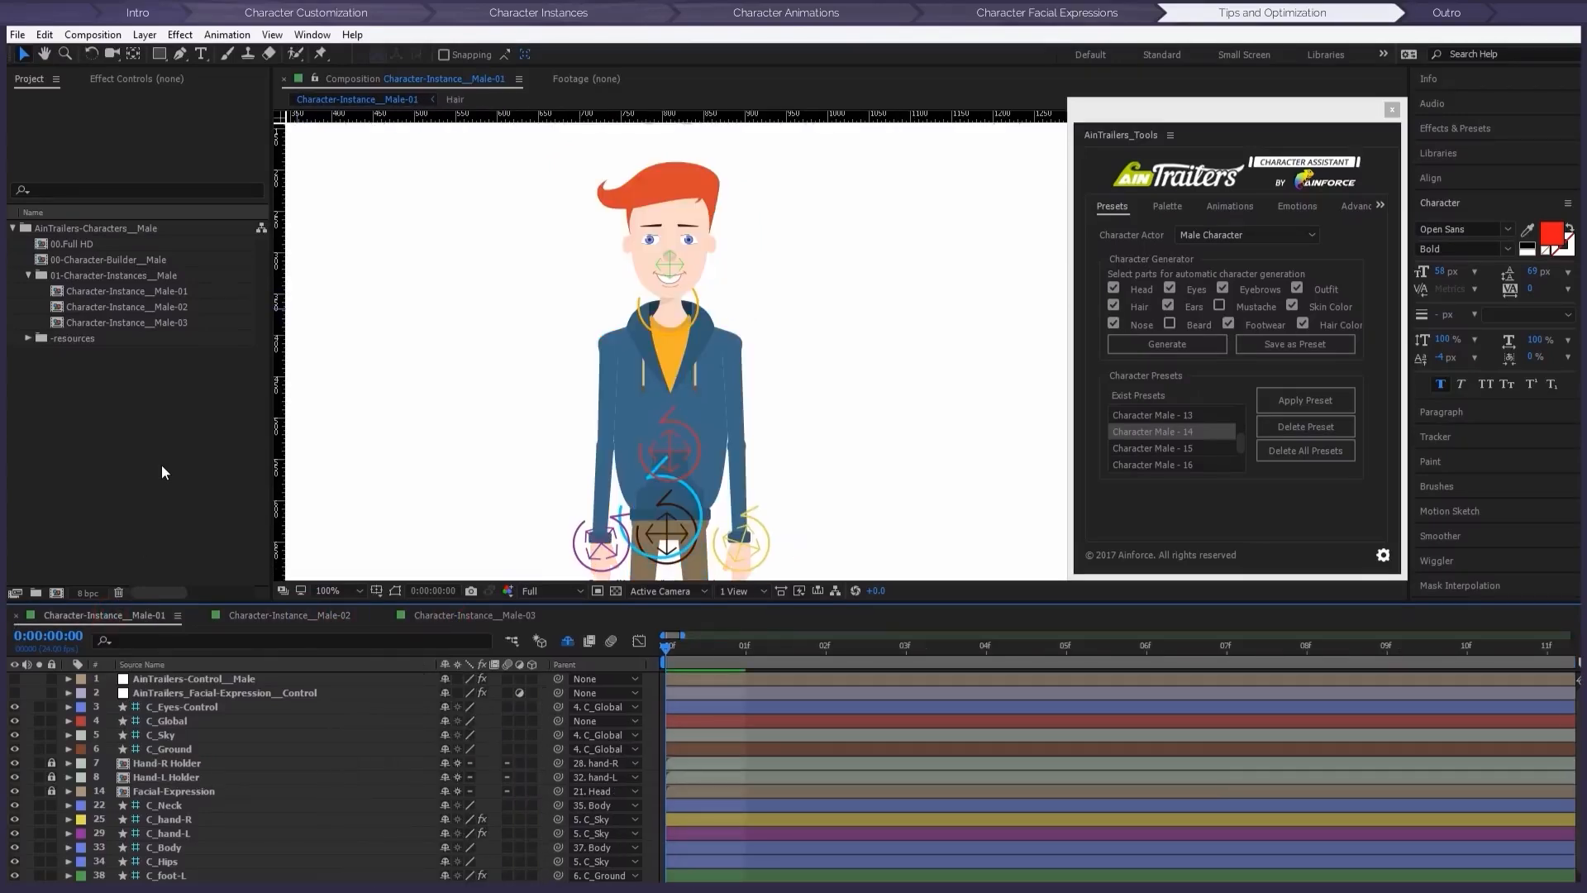
{"action": "left_click", "coordinate": [252, 618]}
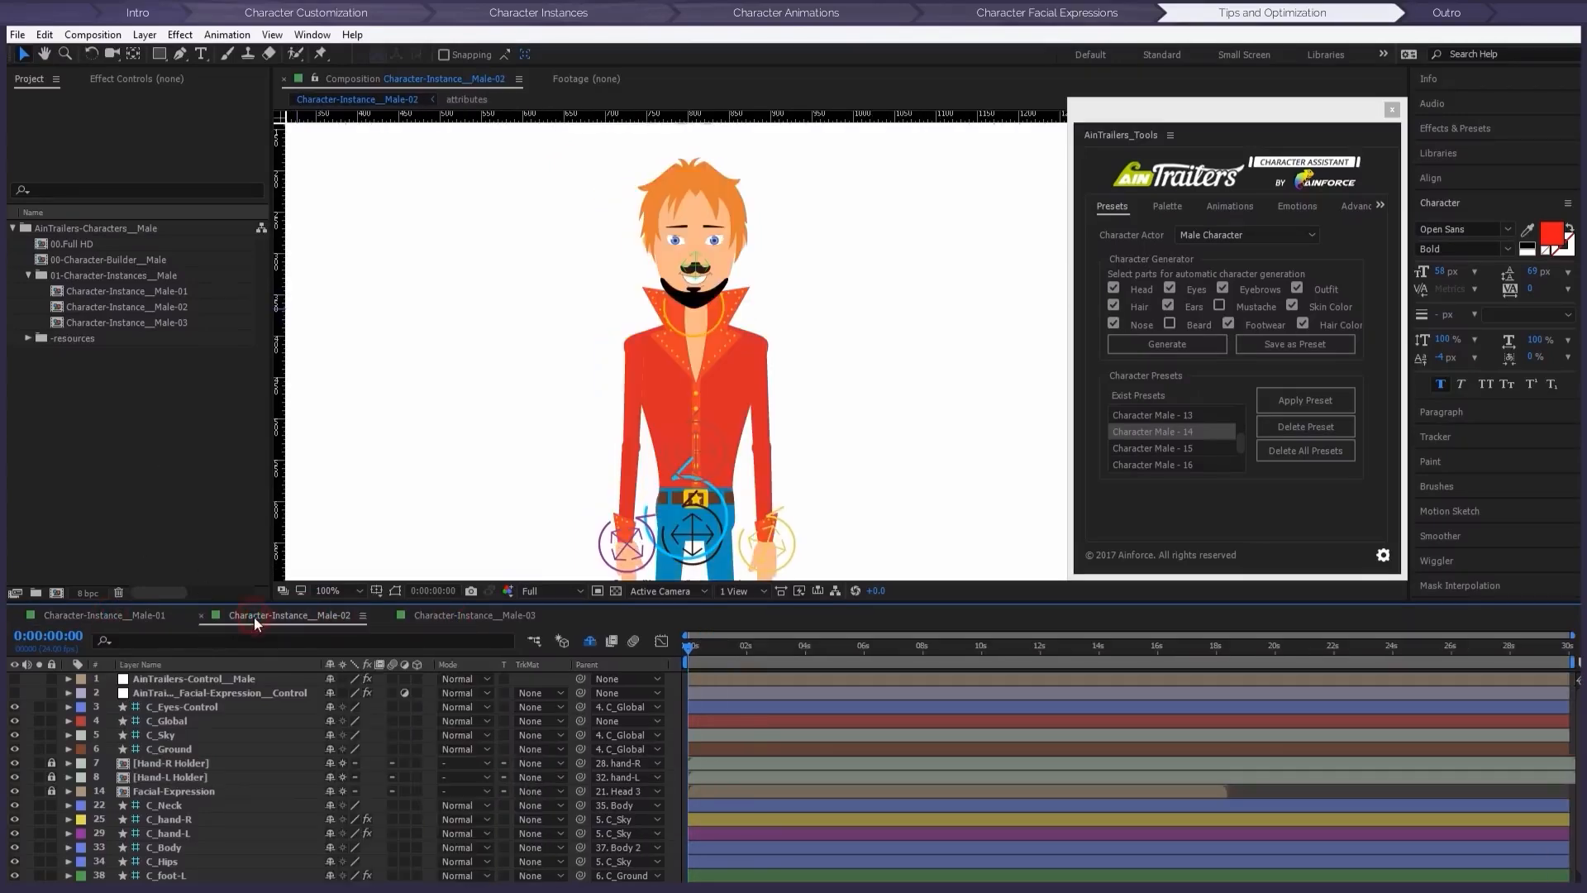
{"action": "left_click", "coordinate": [430, 615]}
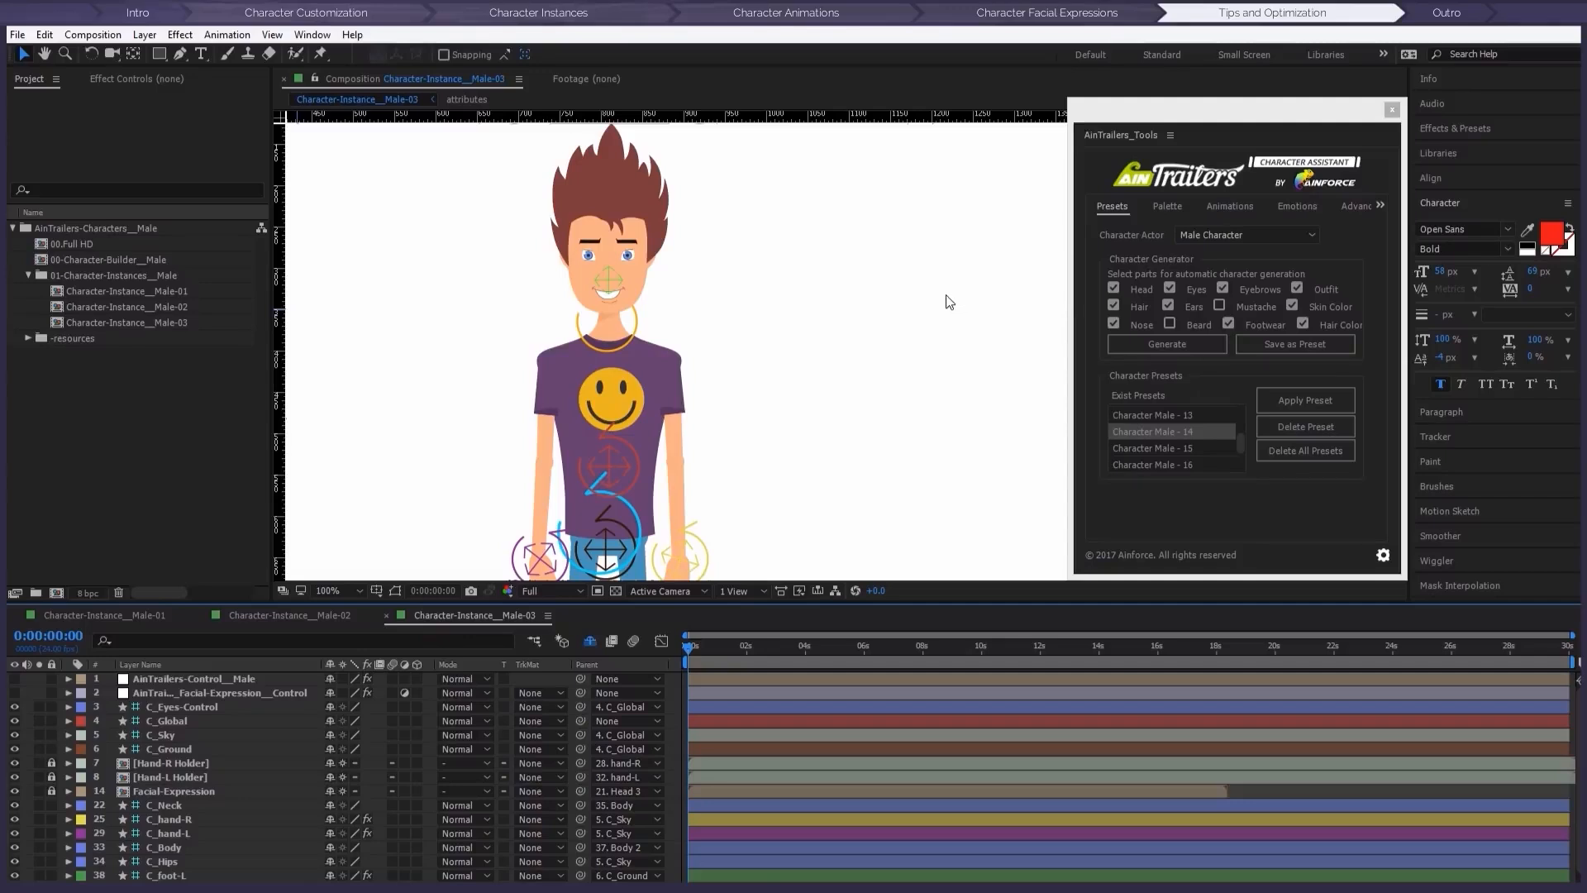
Step: Delete the 00-Character-Builder__Male instance with the advanced extra tools and confirm the deletion
{"action": "left_click", "coordinate": [1356, 206]}
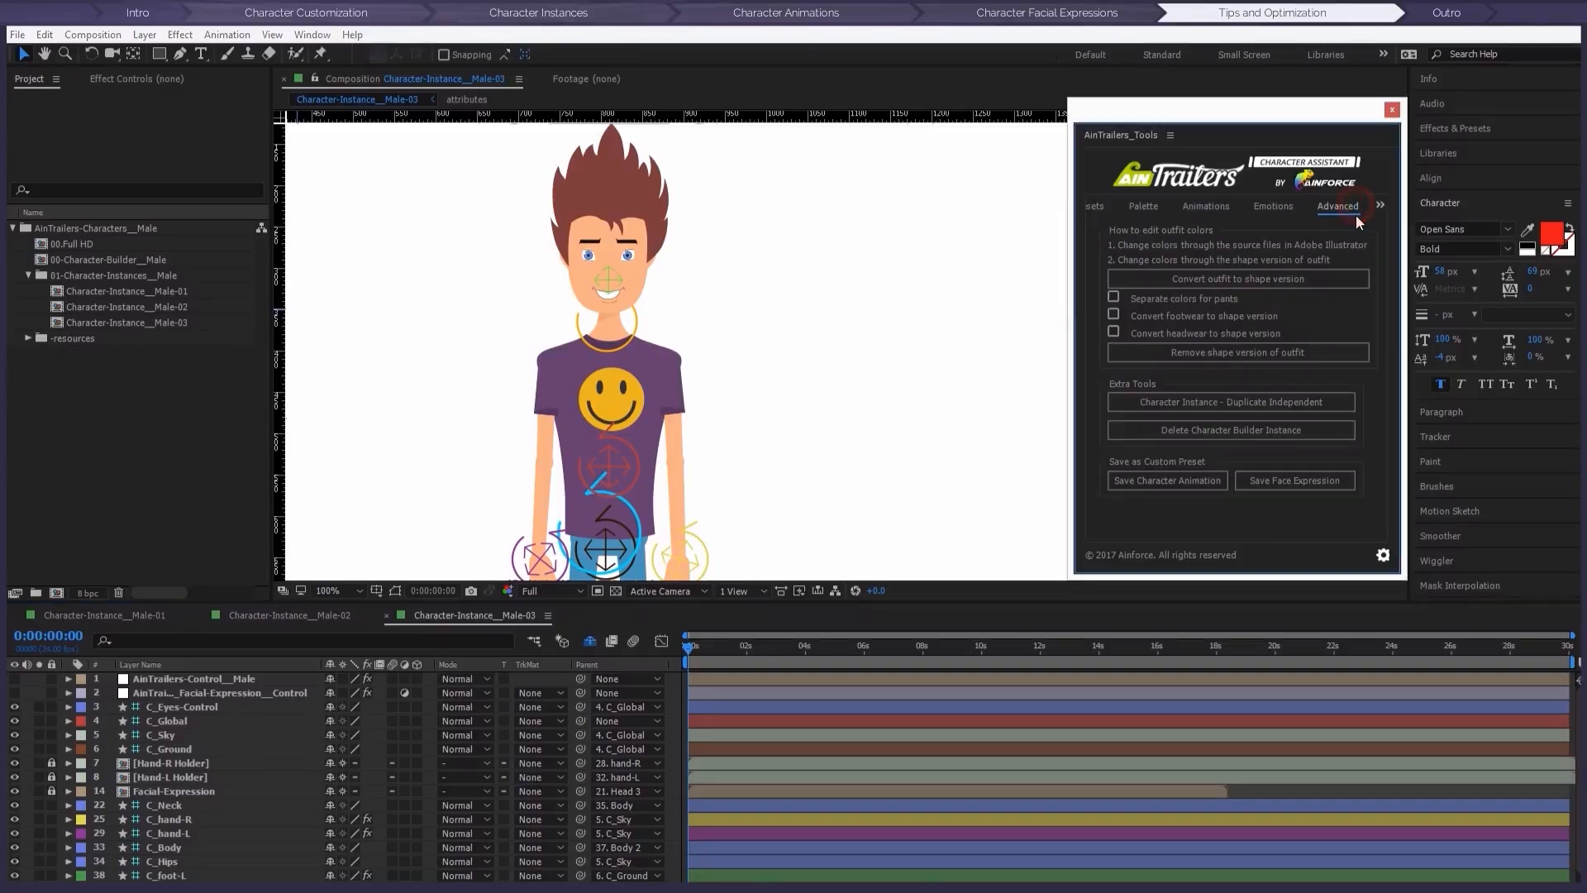
{"action": "left_click", "coordinate": [1208, 431]}
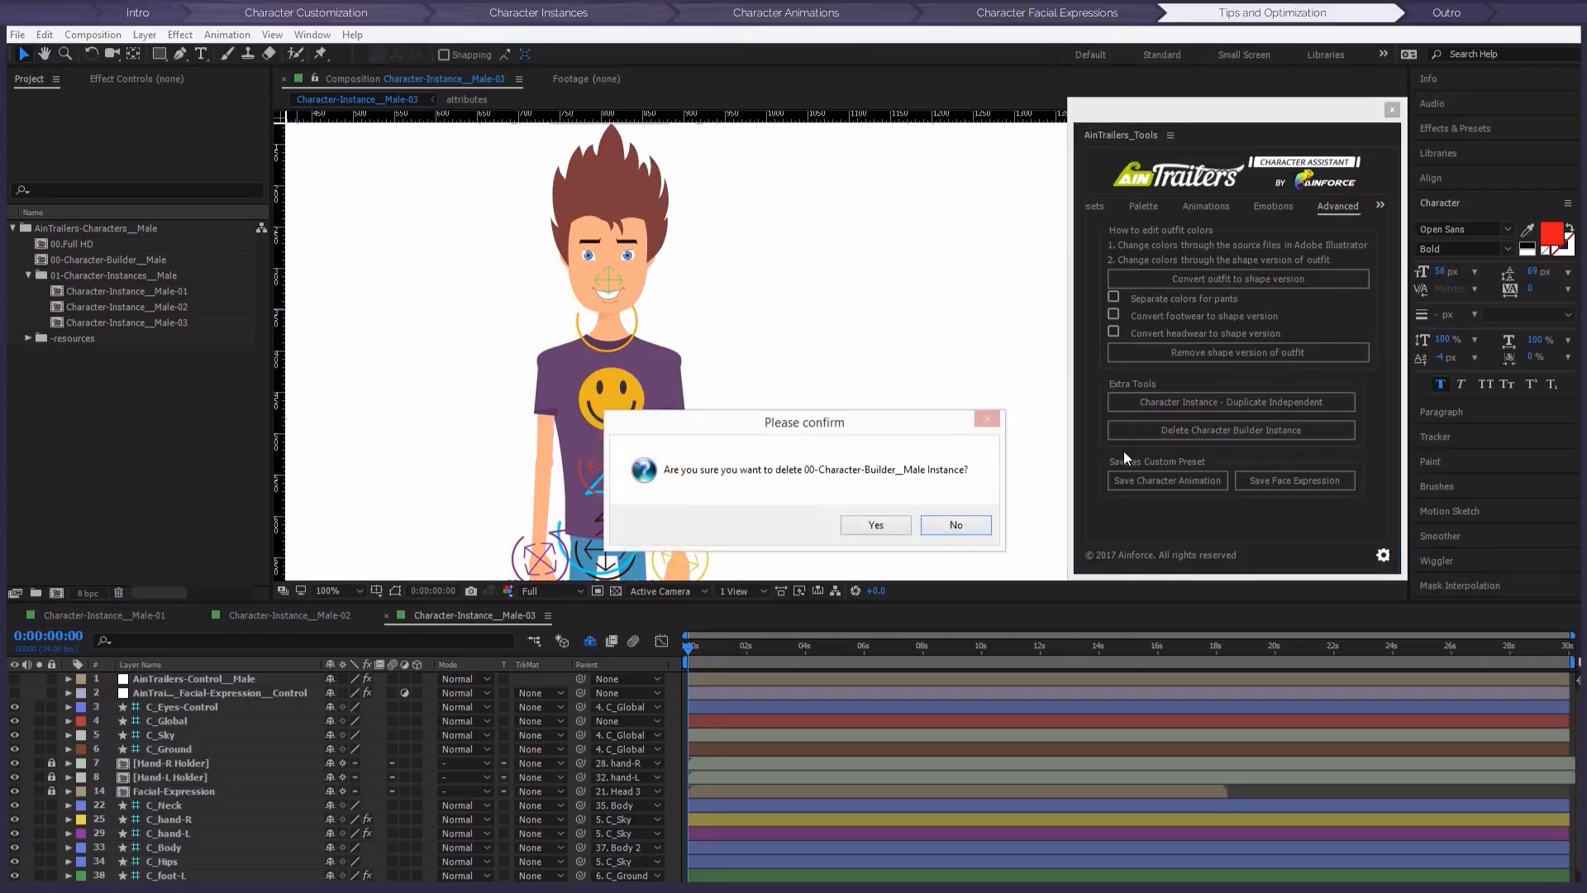
{"action": "left_click", "coordinate": [888, 520]}
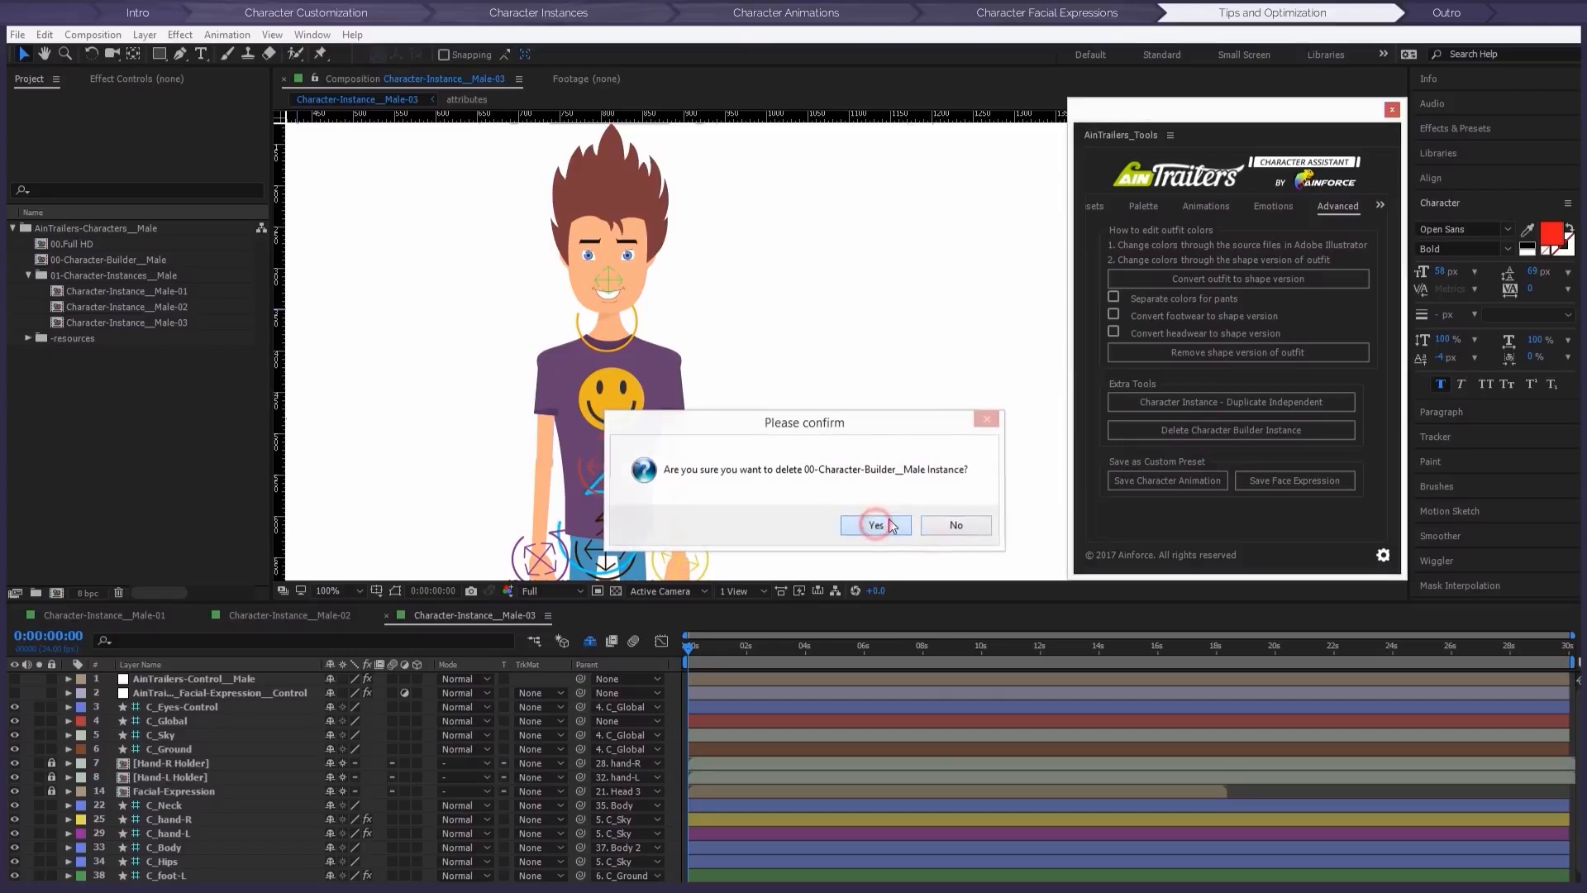
{"action": "left_click", "coordinate": [952, 542]}
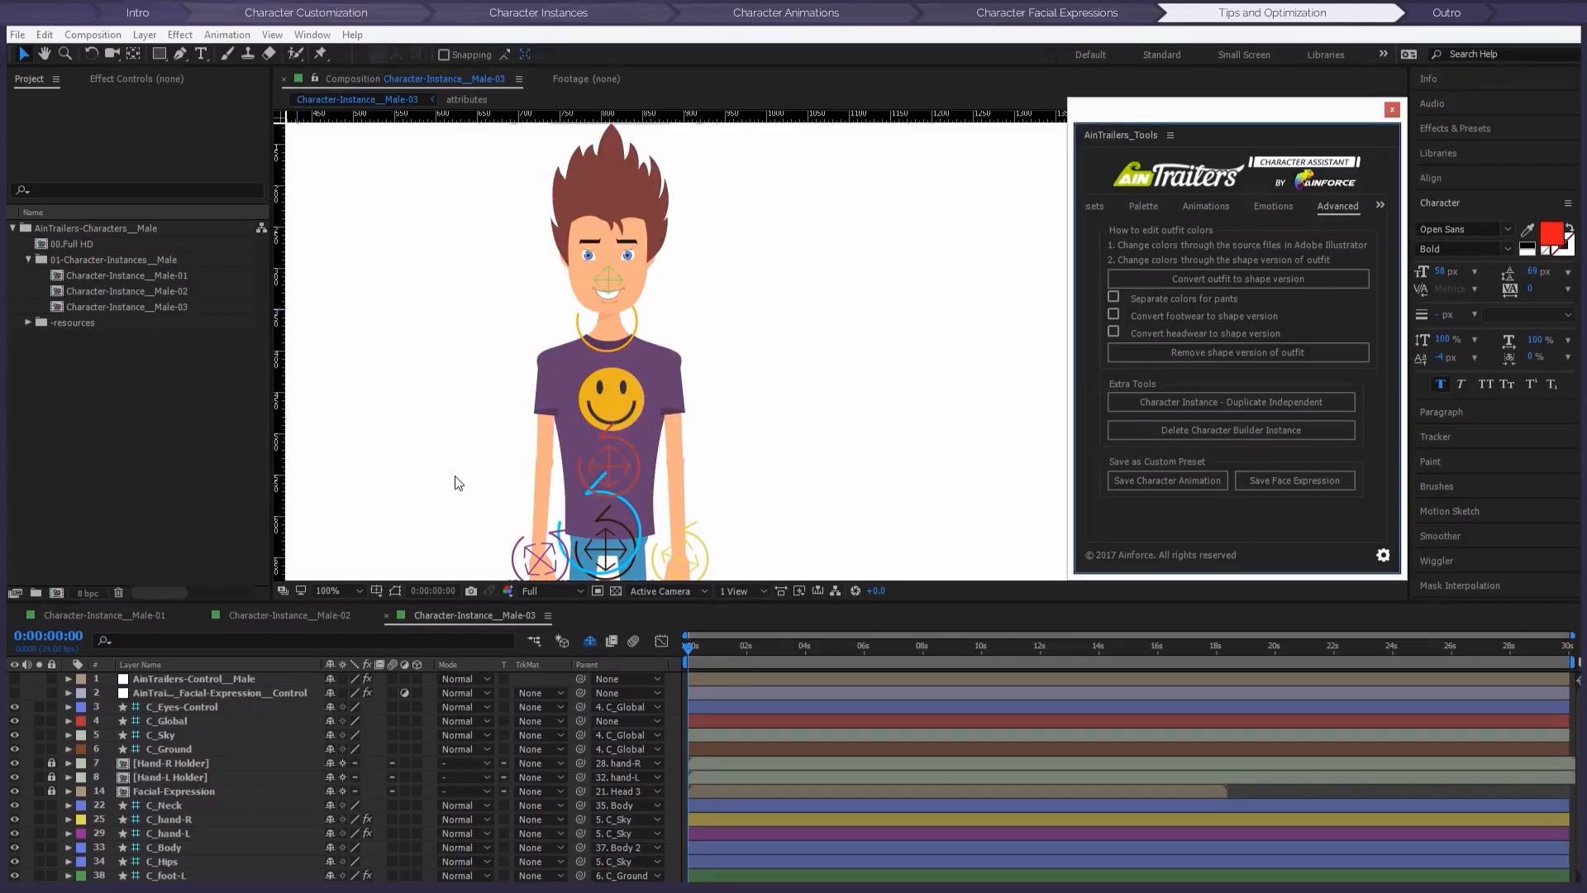
Step: Remove all unused footage from the project and dismiss the message
{"action": "left_click", "coordinate": [17, 35]}
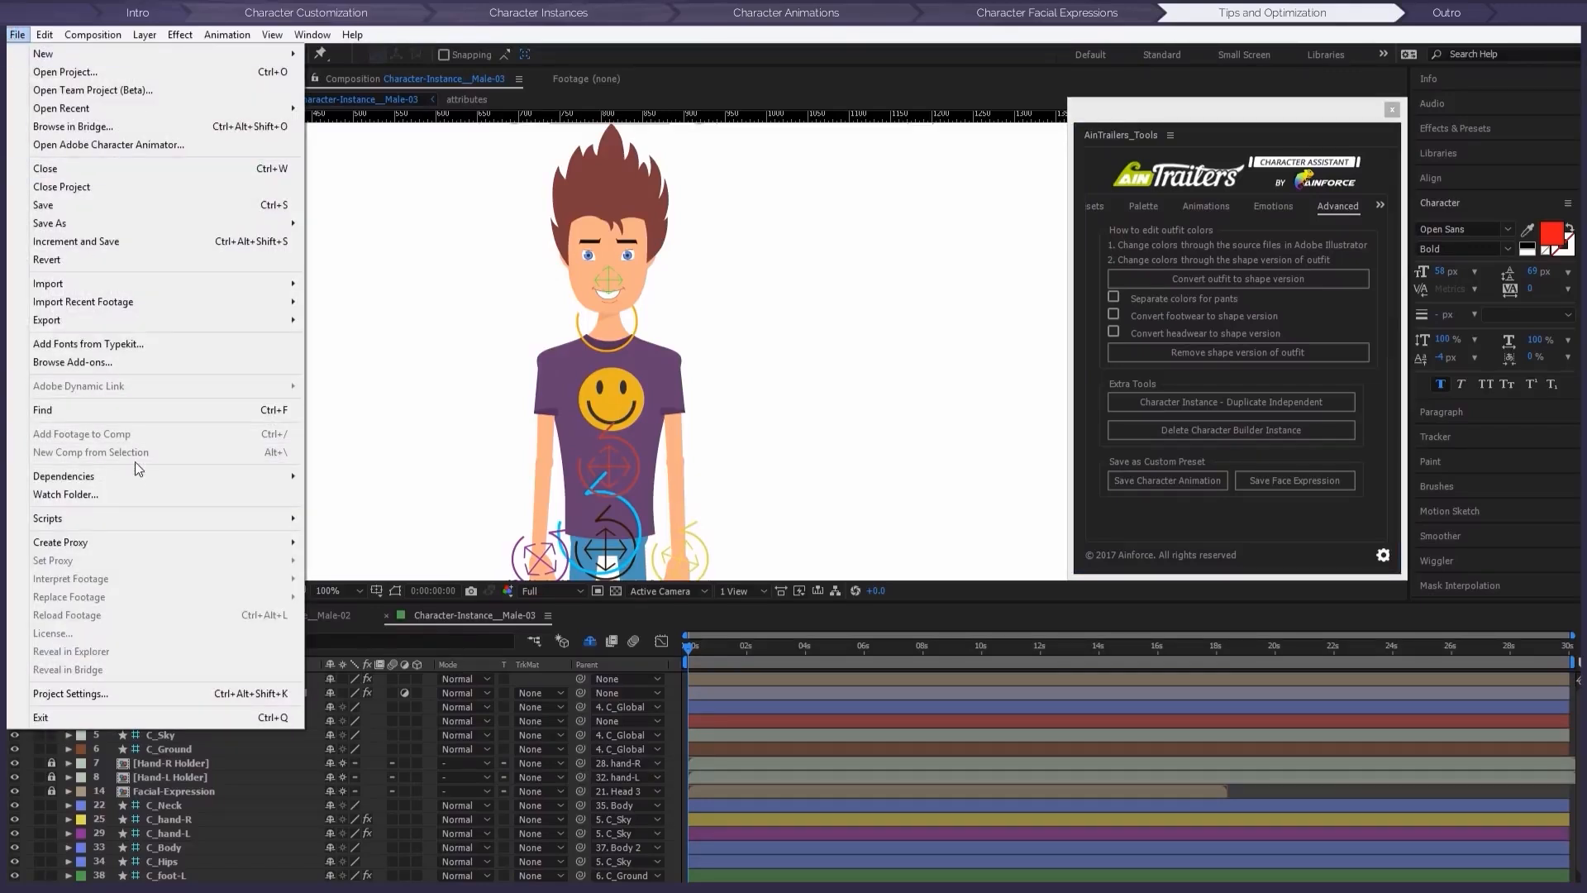
{"action": "mouse_move", "coordinate": [142, 478]}
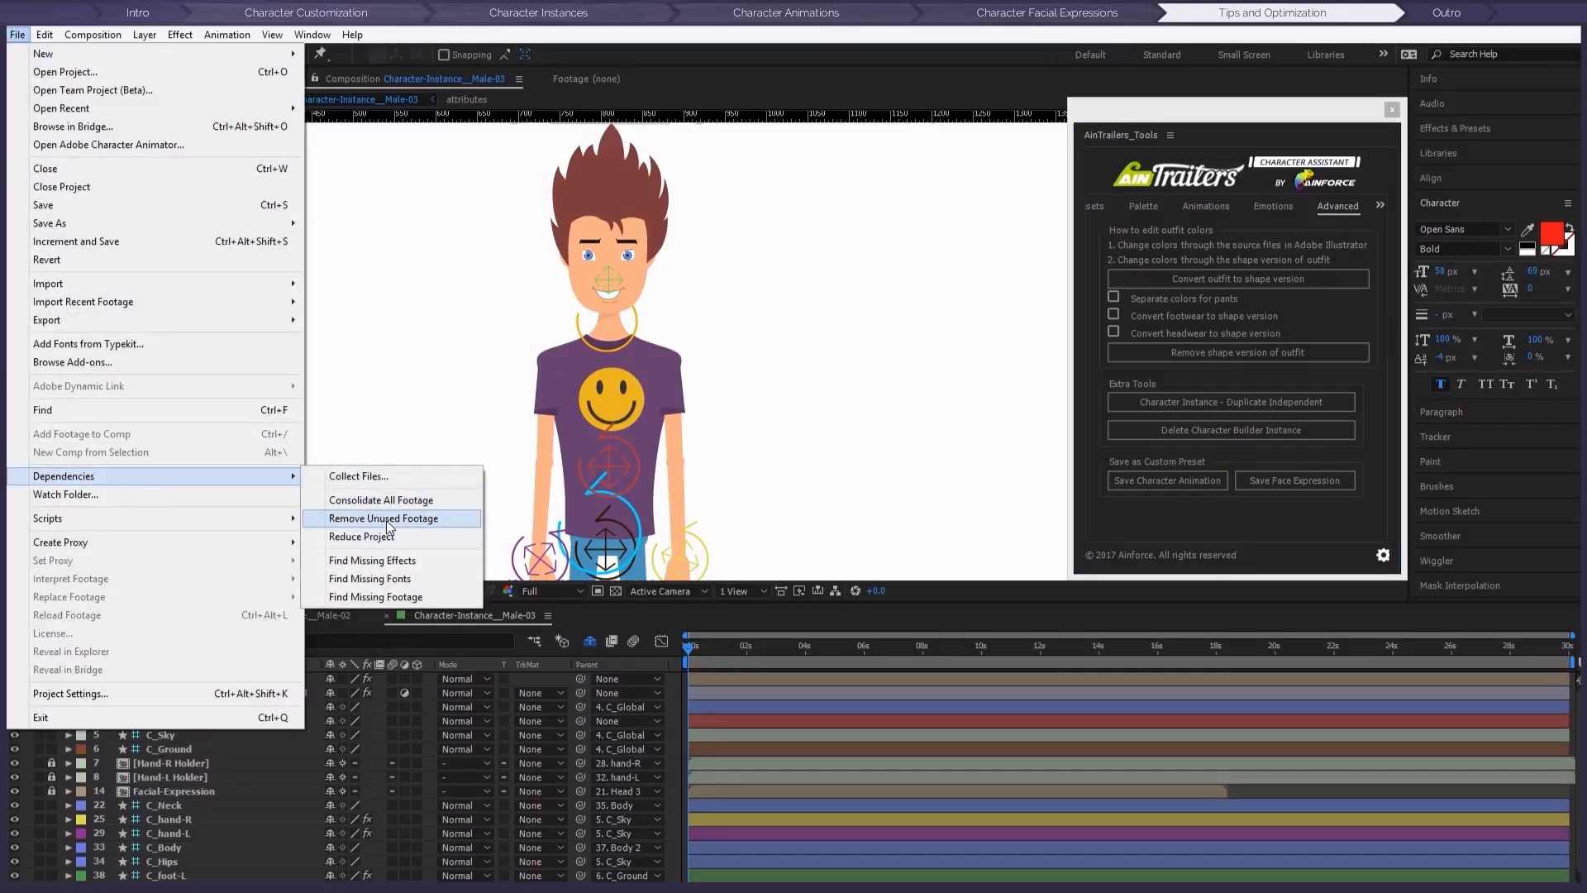
{"action": "left_click", "coordinate": [385, 521]}
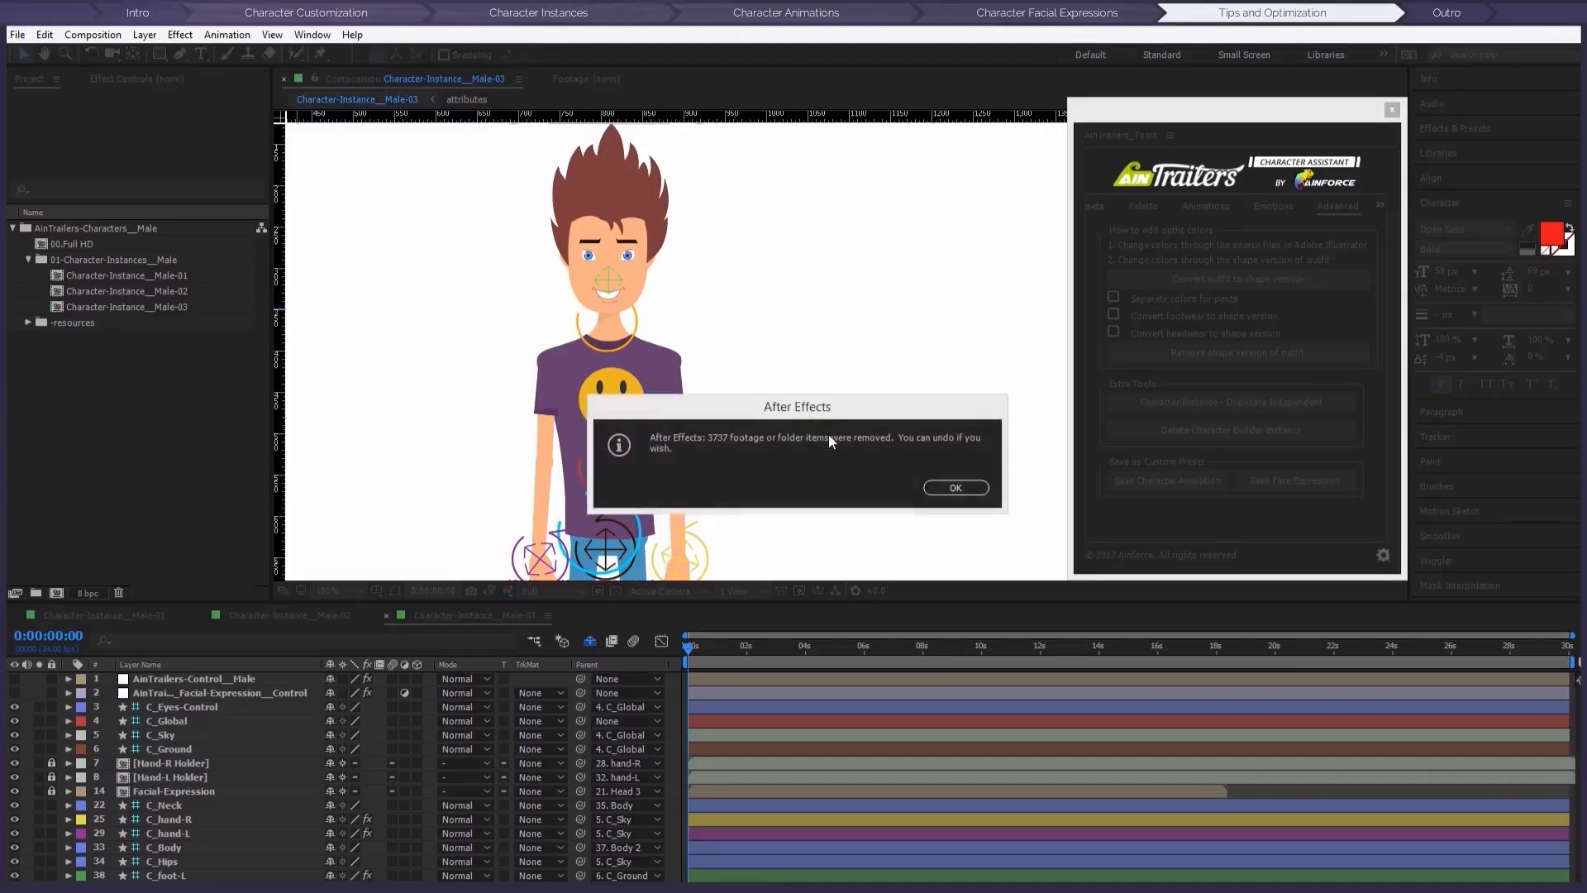
{"action": "left_click", "coordinate": [947, 489]}
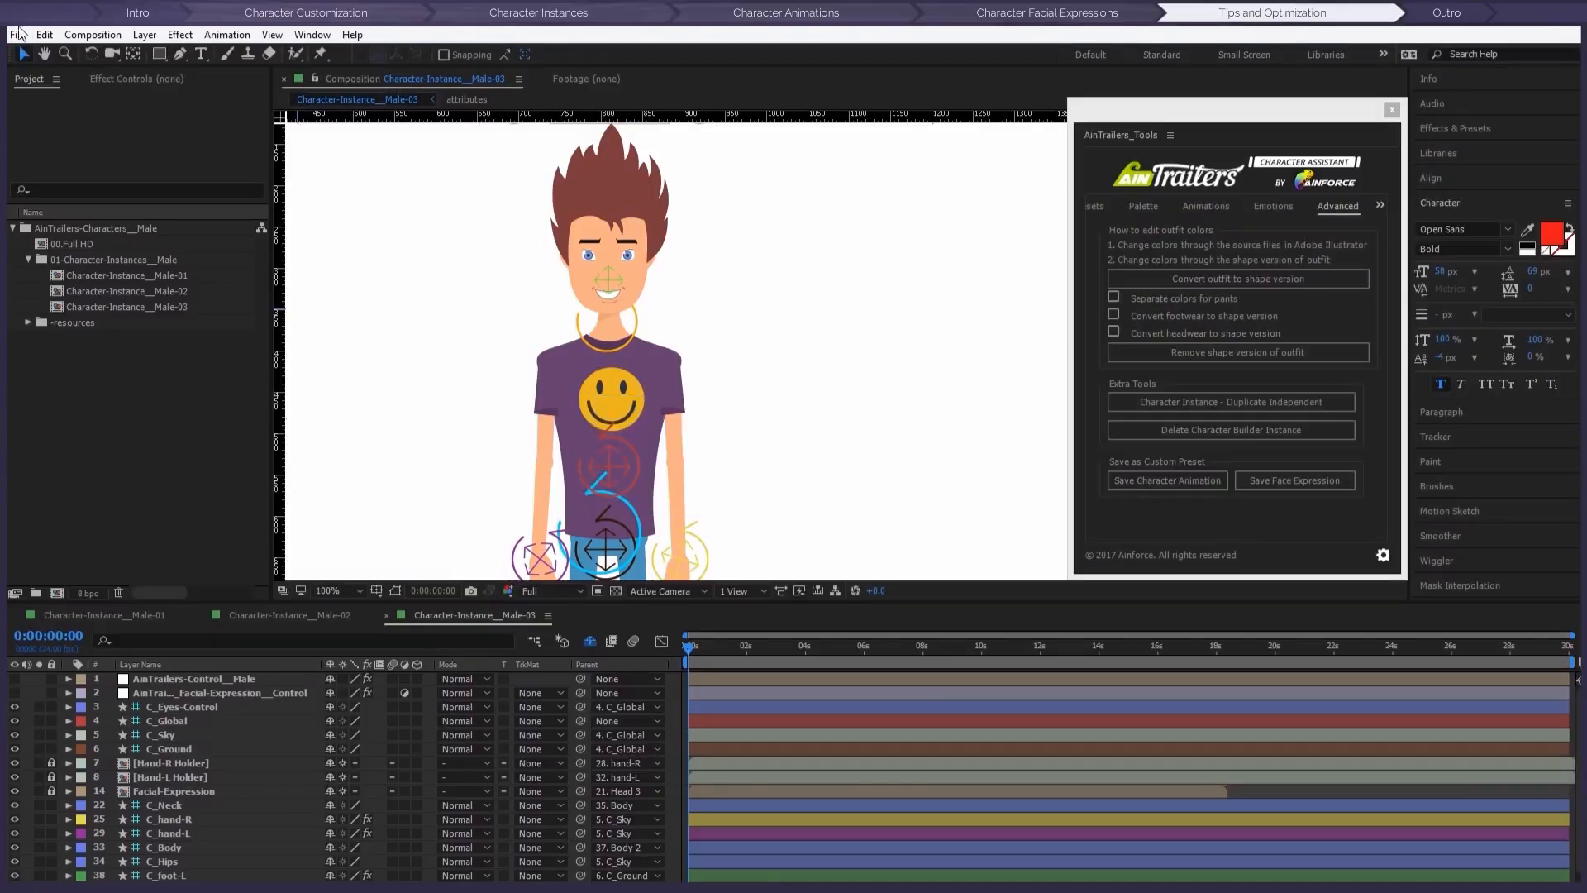
Step: Save a copy of the project as 01-Characters__Male copy.aep in the 01-Characters folder
{"action": "left_click", "coordinate": [17, 34]}
{"action": "mouse_move", "coordinate": [131, 223]}
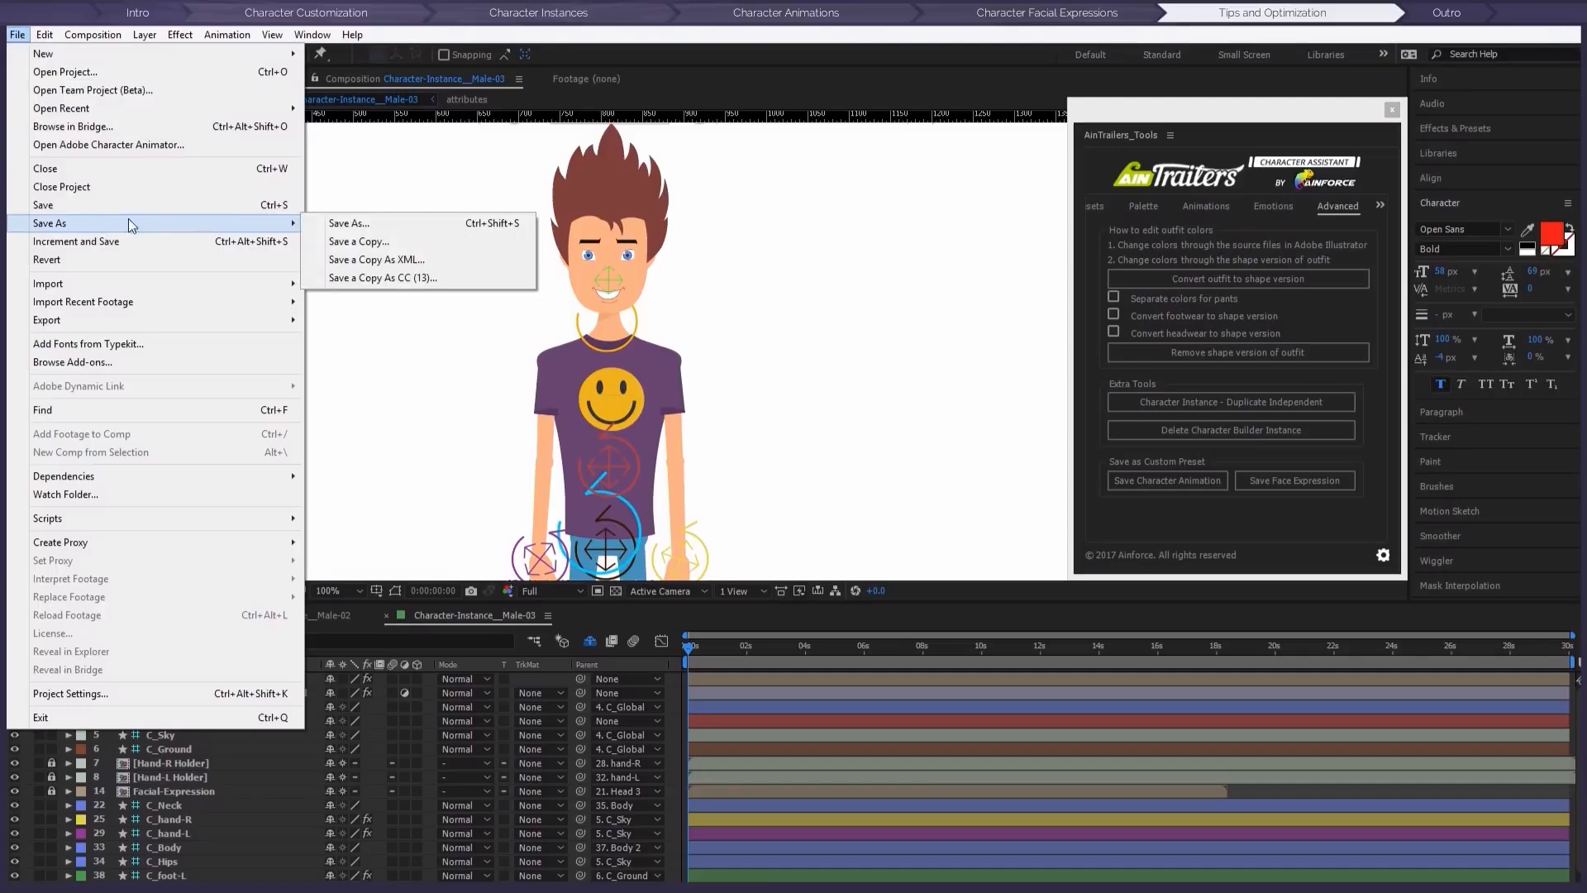
{"action": "left_click", "coordinate": [399, 248]}
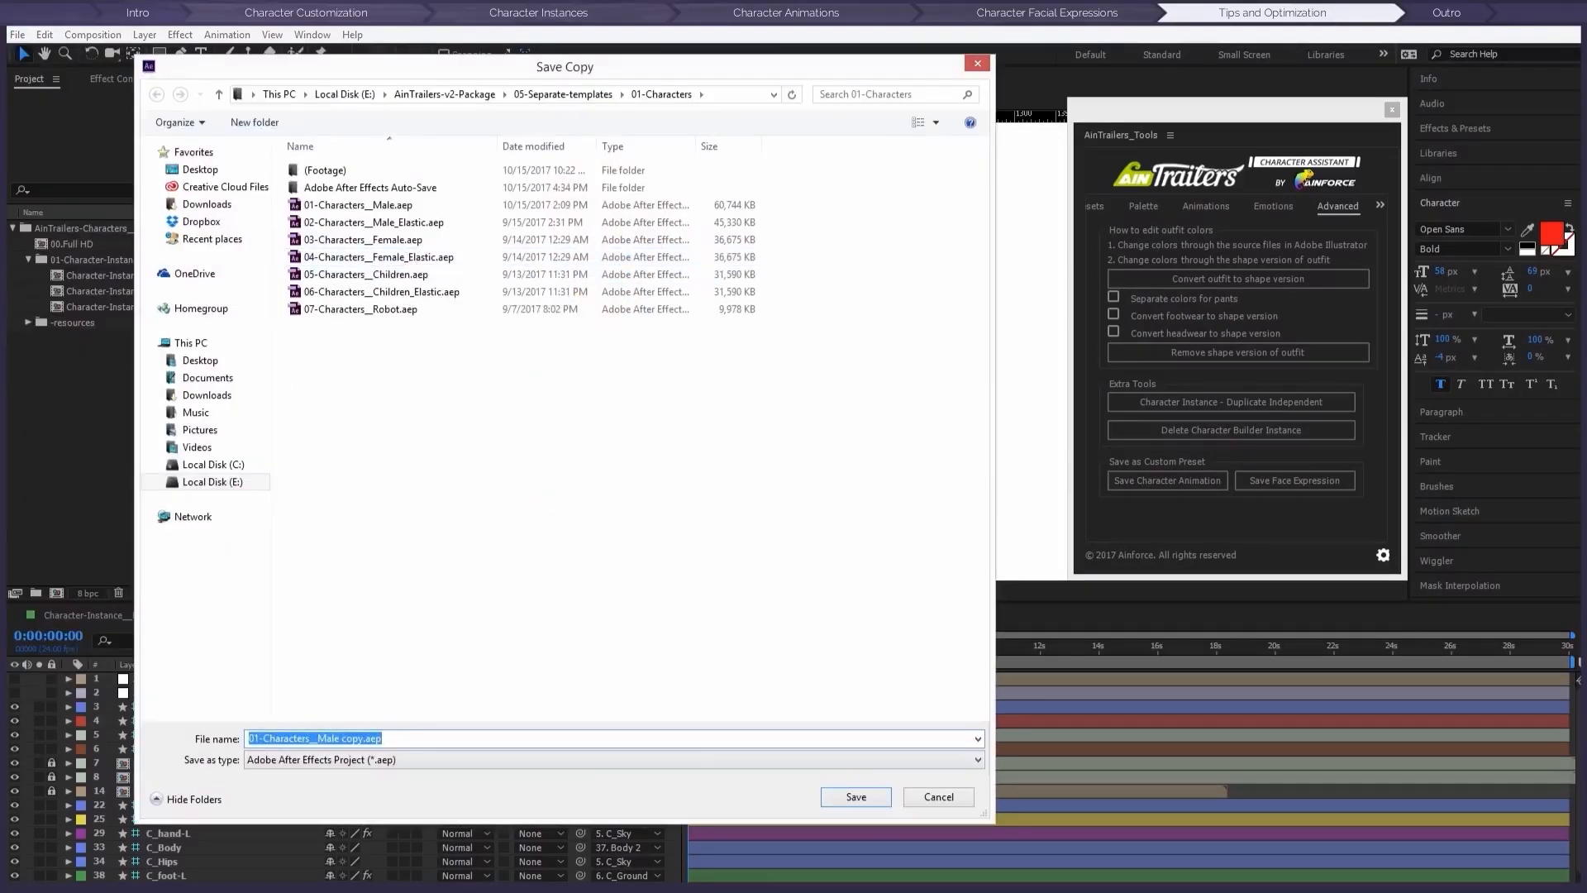
{"action": "left_click", "coordinate": [874, 798]}
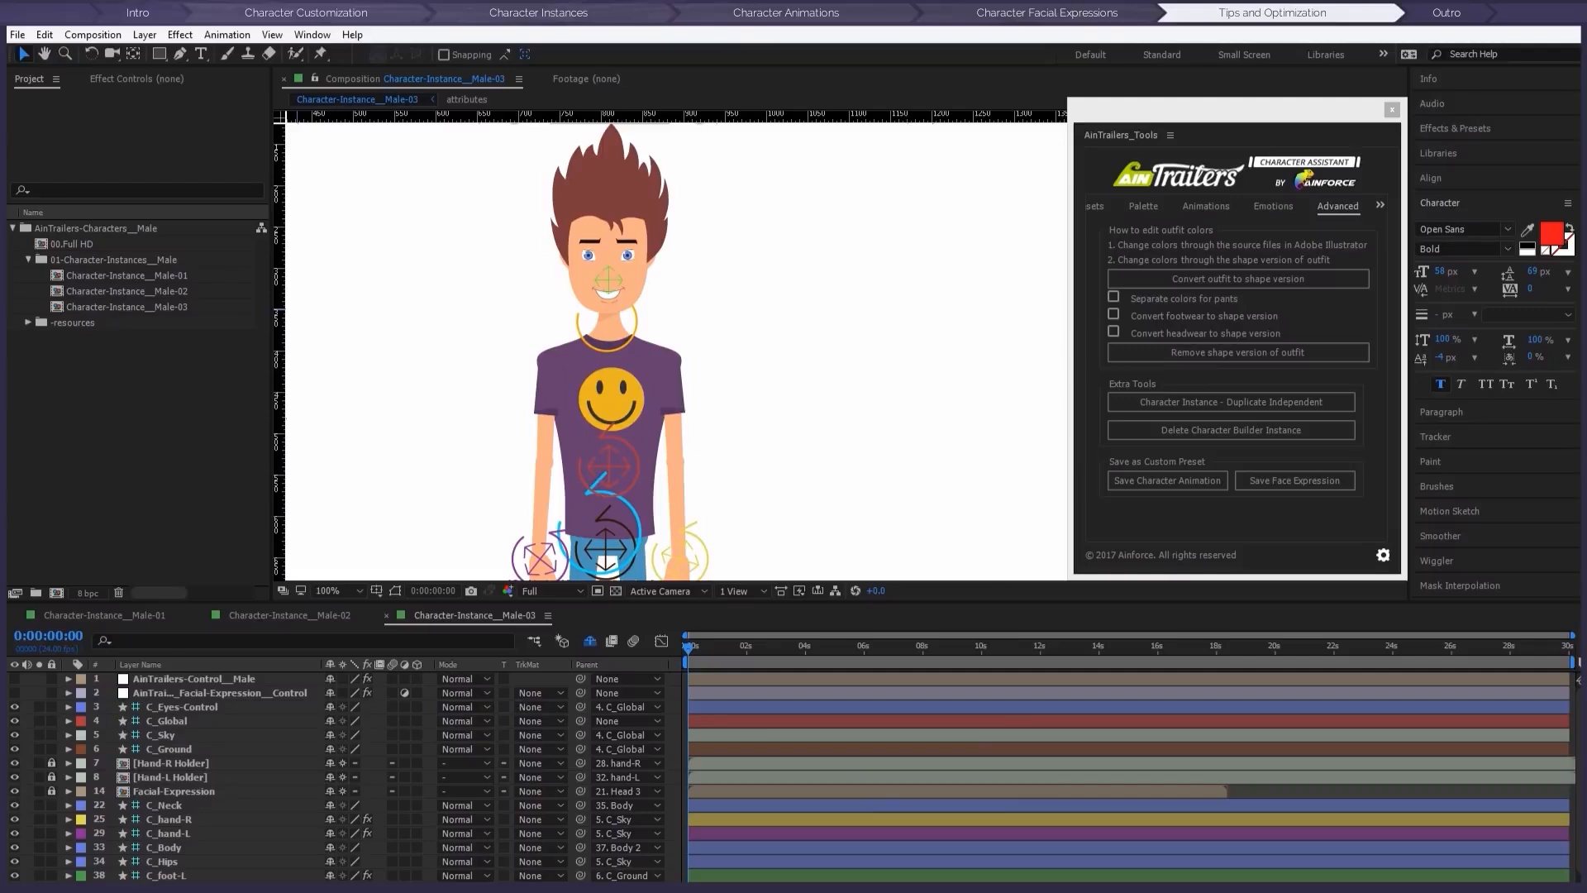
Step: In File Explorer, select 01-Characters__Male.aep in the 01-Characters folder to compare its size with the saved copy
{"action": "left_click_drag", "start_coordinate": [7, 172], "coordinate": [589, 172]}
{"action": "left_click", "coordinate": [292, 324]}
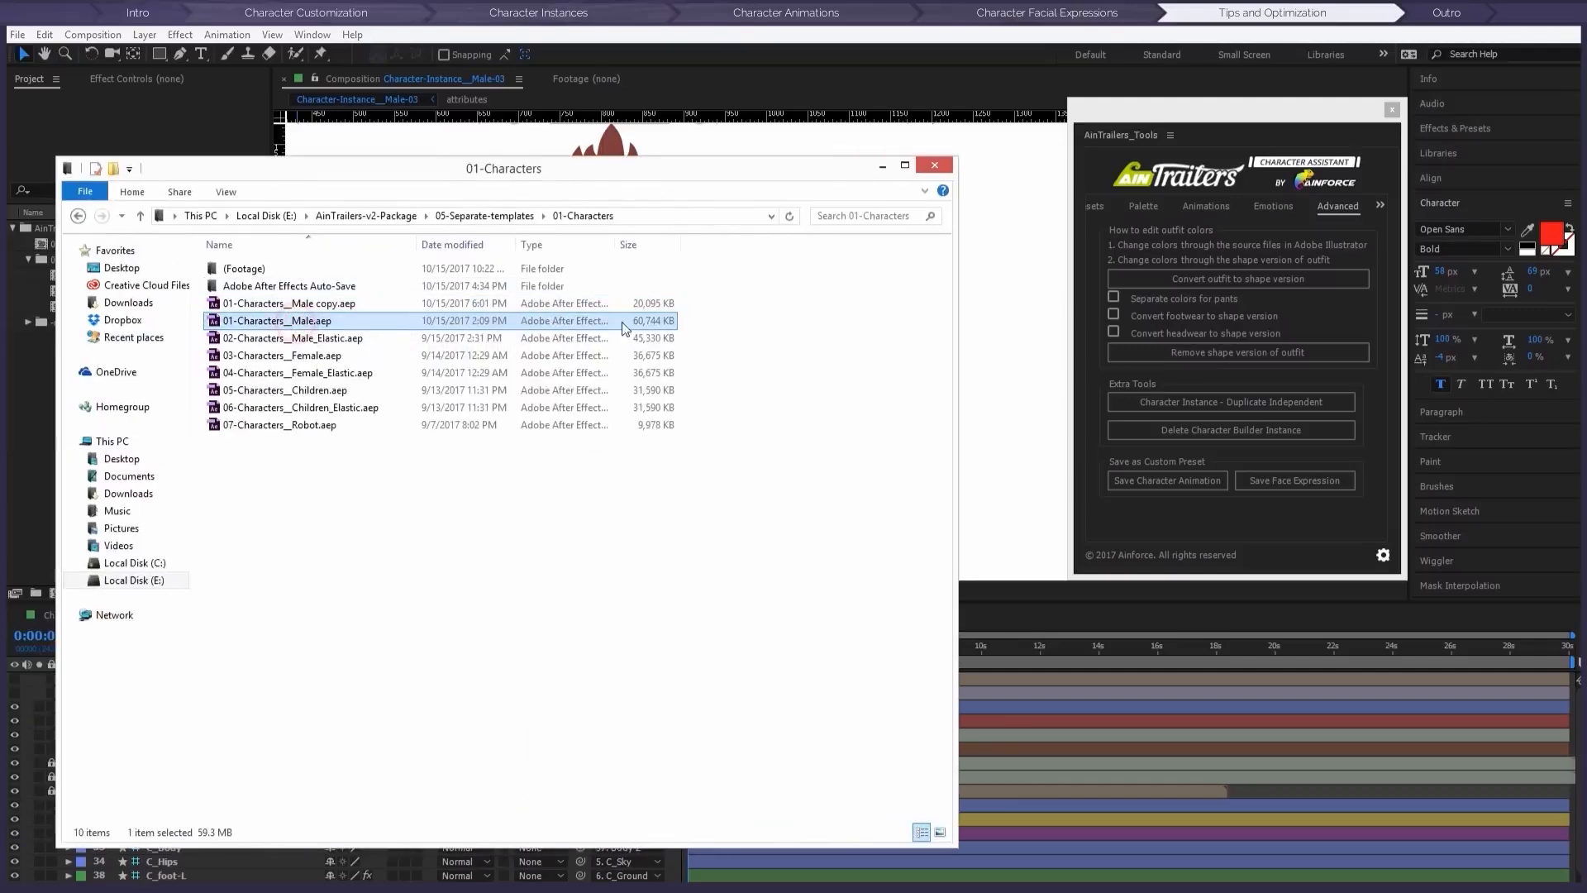
Step: Select 01-Characters__Male copy.aep in the 01-Characters folder to check its file size
{"action": "left_click", "coordinate": [628, 305]}
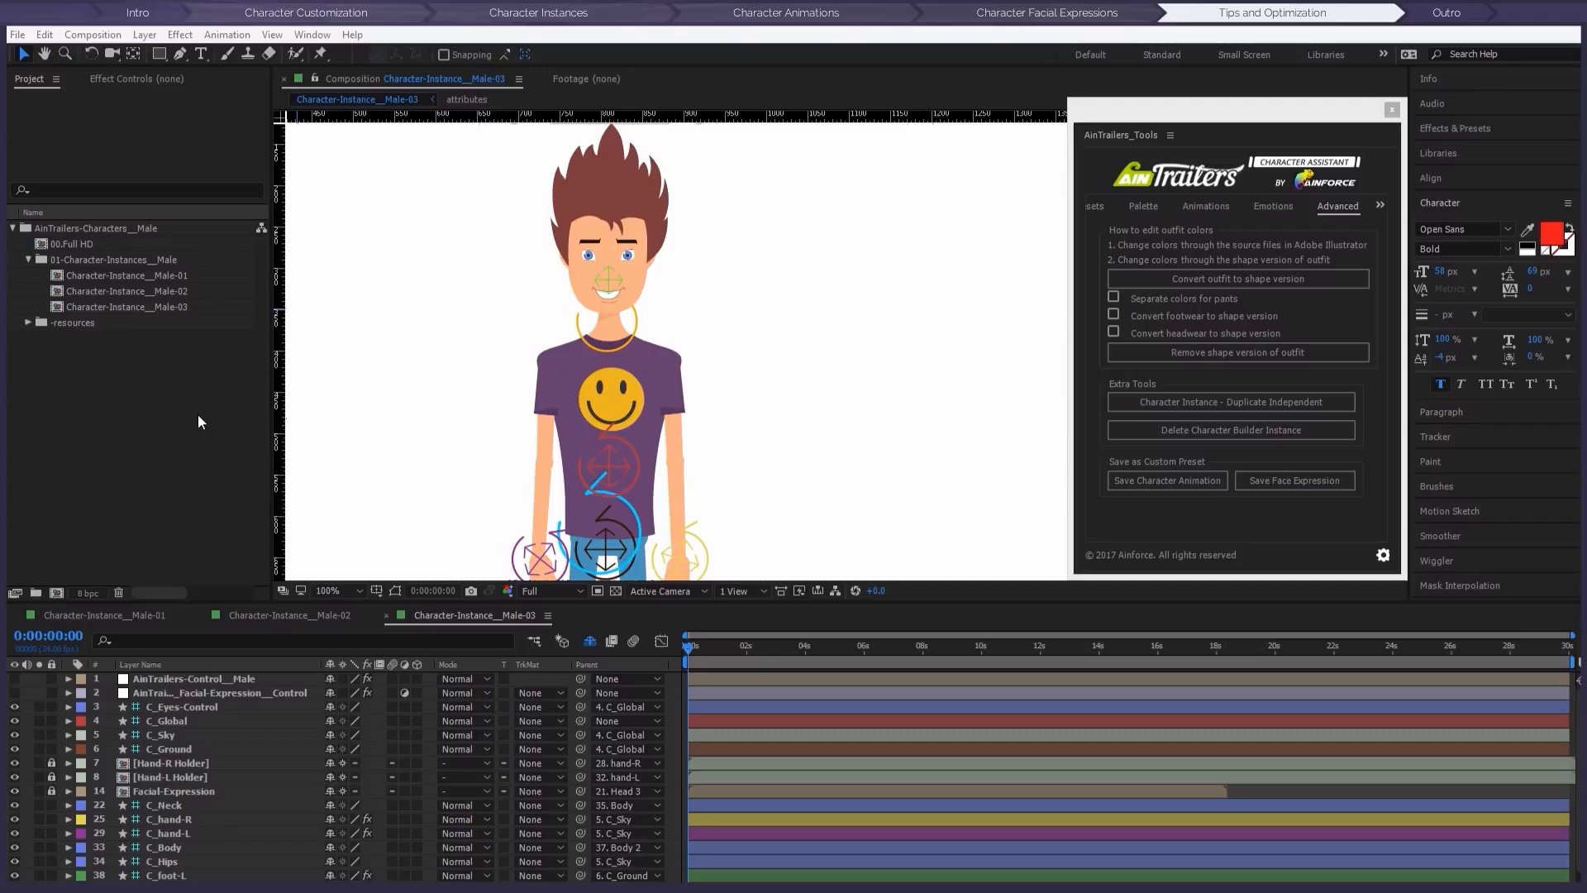
Step: Open the 00.Full HD composition and add Character-Instance__Male-03 to its timeline as a layer
{"action": "double_click", "coordinate": [81, 245]}
{"action": "left_click_drag", "start_coordinate": [813, 330], "coordinate": [609, 336]}
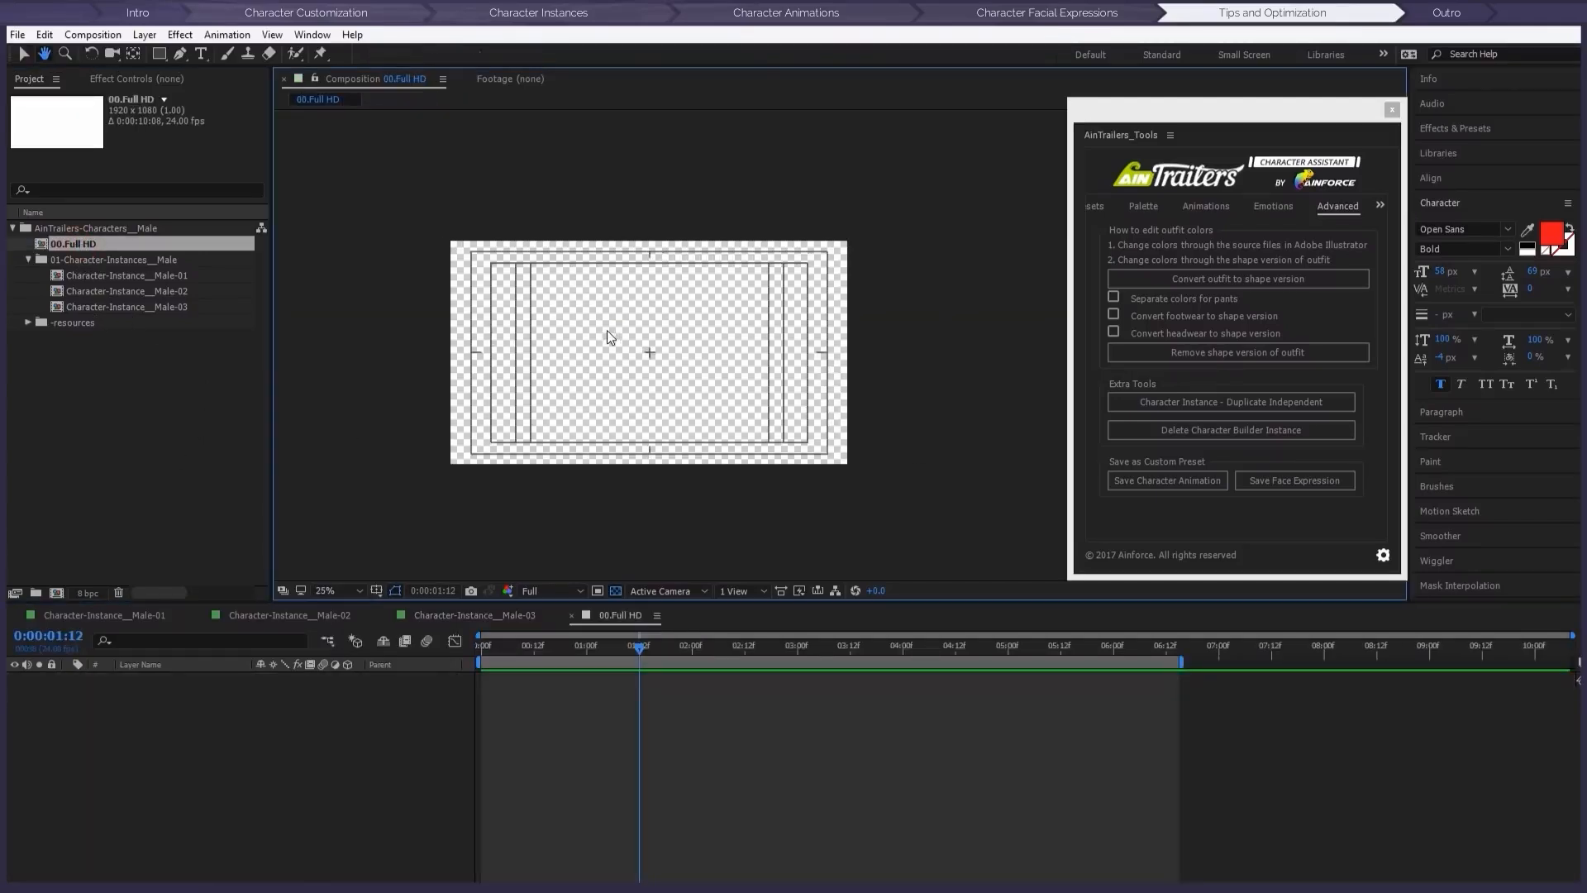
{"action": "left_click", "coordinate": [124, 308]}
{"action": "left_click_drag", "start_coordinate": [124, 306], "coordinate": [364, 717]}
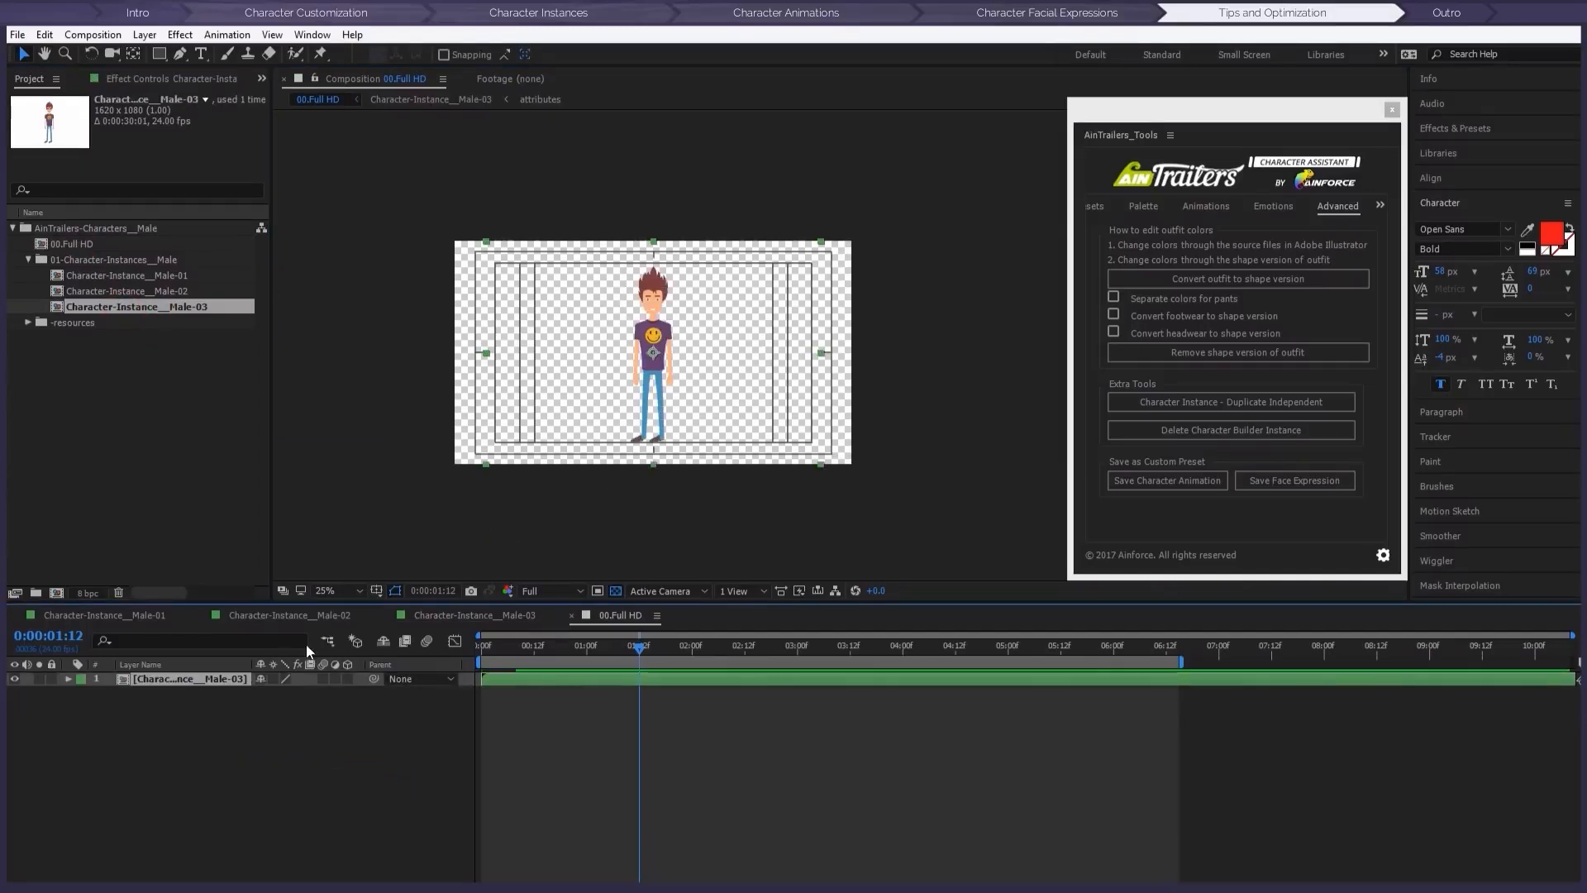
Step: Scale the Character-Instance__Male-03 layer to about 550% and position it with the face in the frame
{"action": "key", "text": "s"}
{"action": "left_click_drag", "start_coordinate": [485, 692], "coordinate": [693, 605]}
{"action": "scroll", "coordinate": [705, 405], "scroll_direction": "up", "scroll_amount": 2}
{"action": "scroll", "coordinate": [593, 395], "scroll_direction": "down", "scroll_amount": 1}
{"action": "key", "text": "space"}
{"action": "left_click_drag", "start_coordinate": [567, 391], "coordinate": [766, 379]}
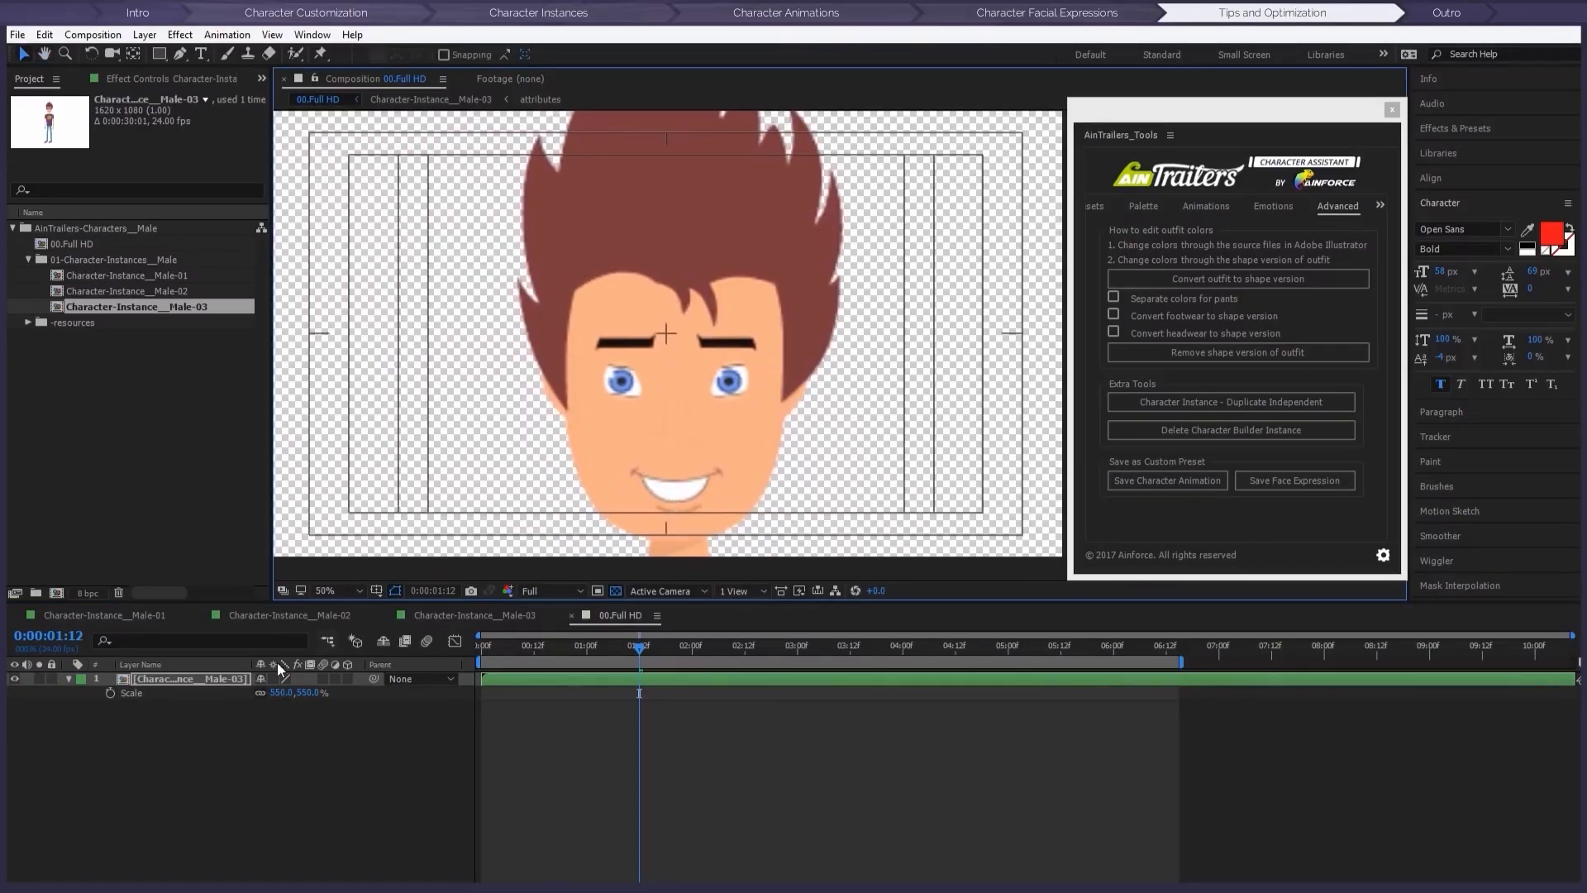
Step: Toggle Collapse Transformations on the enlarged character layer and move it up to compare the sharpness of its edges
{"action": "left_click", "coordinate": [274, 679]}
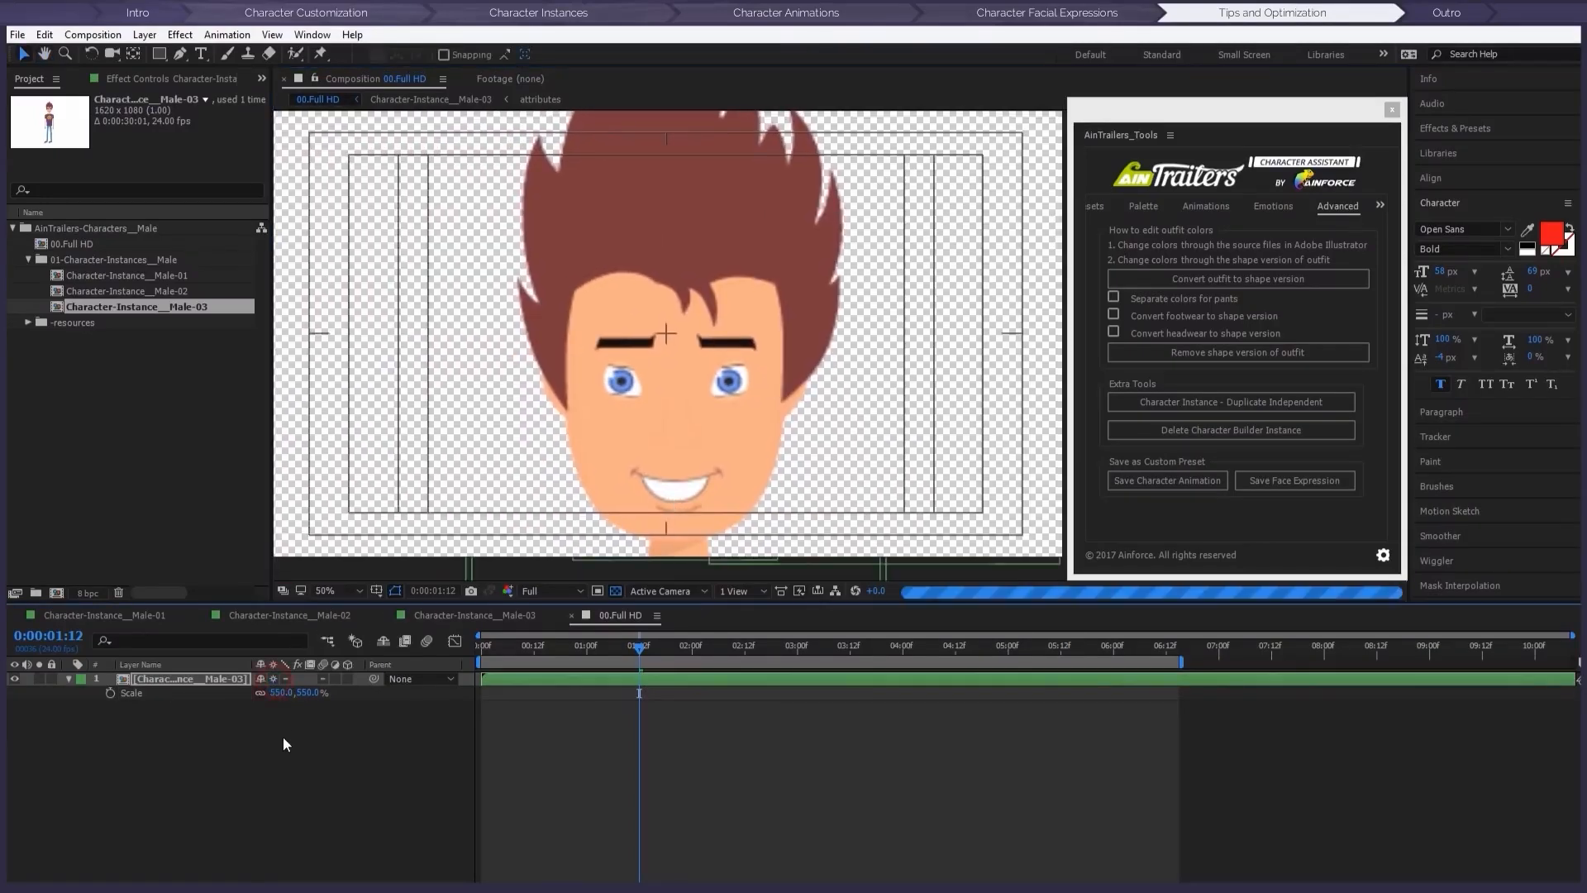
{"action": "left_click", "coordinate": [680, 506]}
{"action": "left_click", "coordinate": [672, 282]}
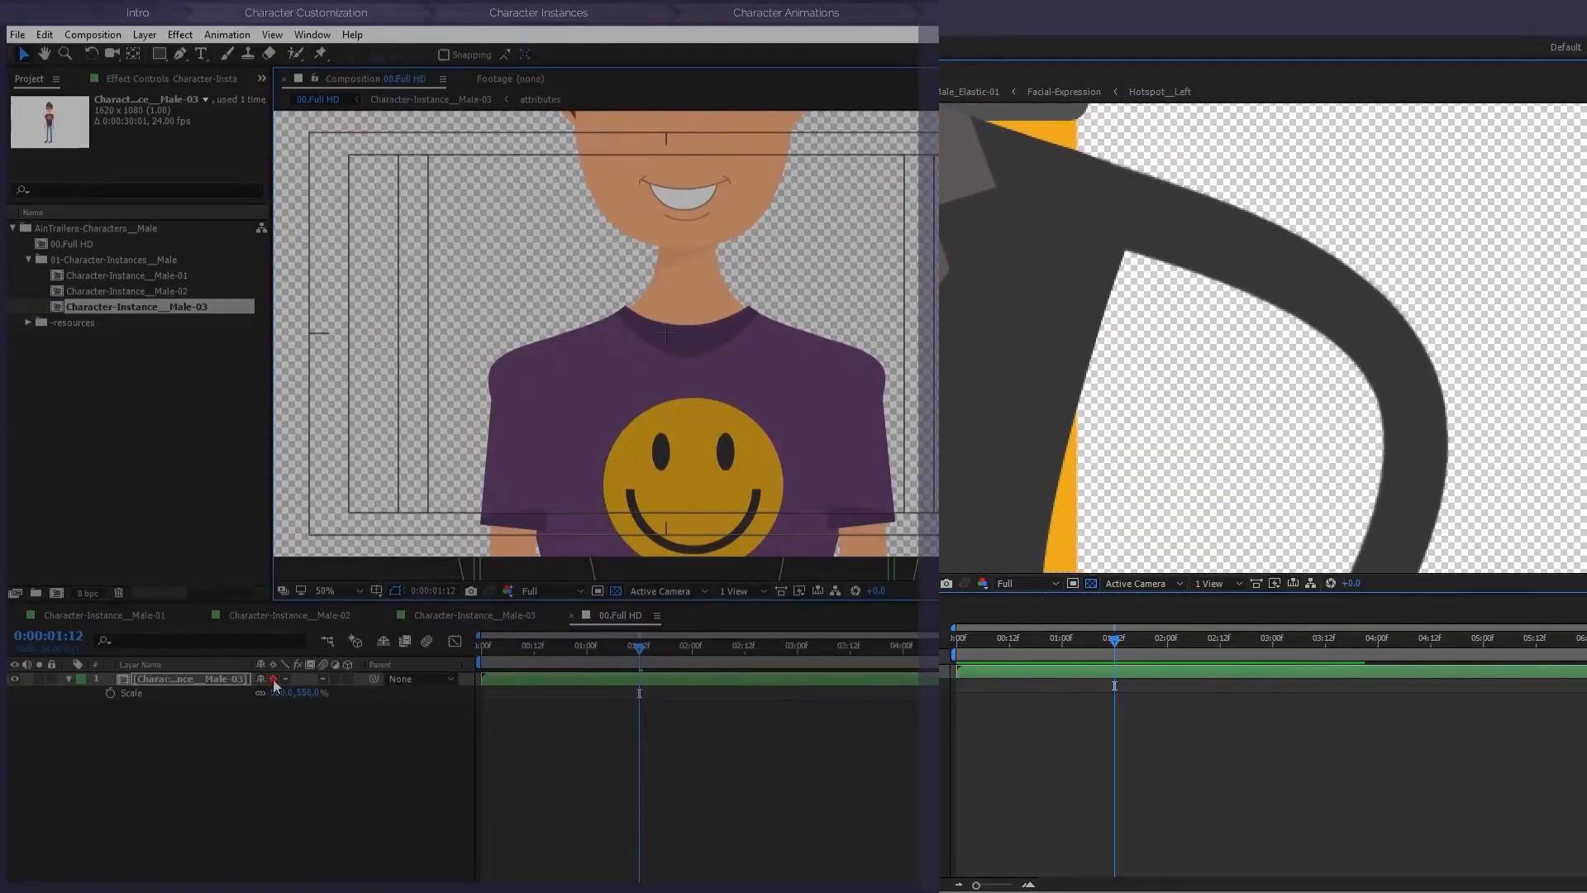
{"action": "left_click", "coordinate": [272, 678]}
{"action": "left_click", "coordinate": [273, 678]}
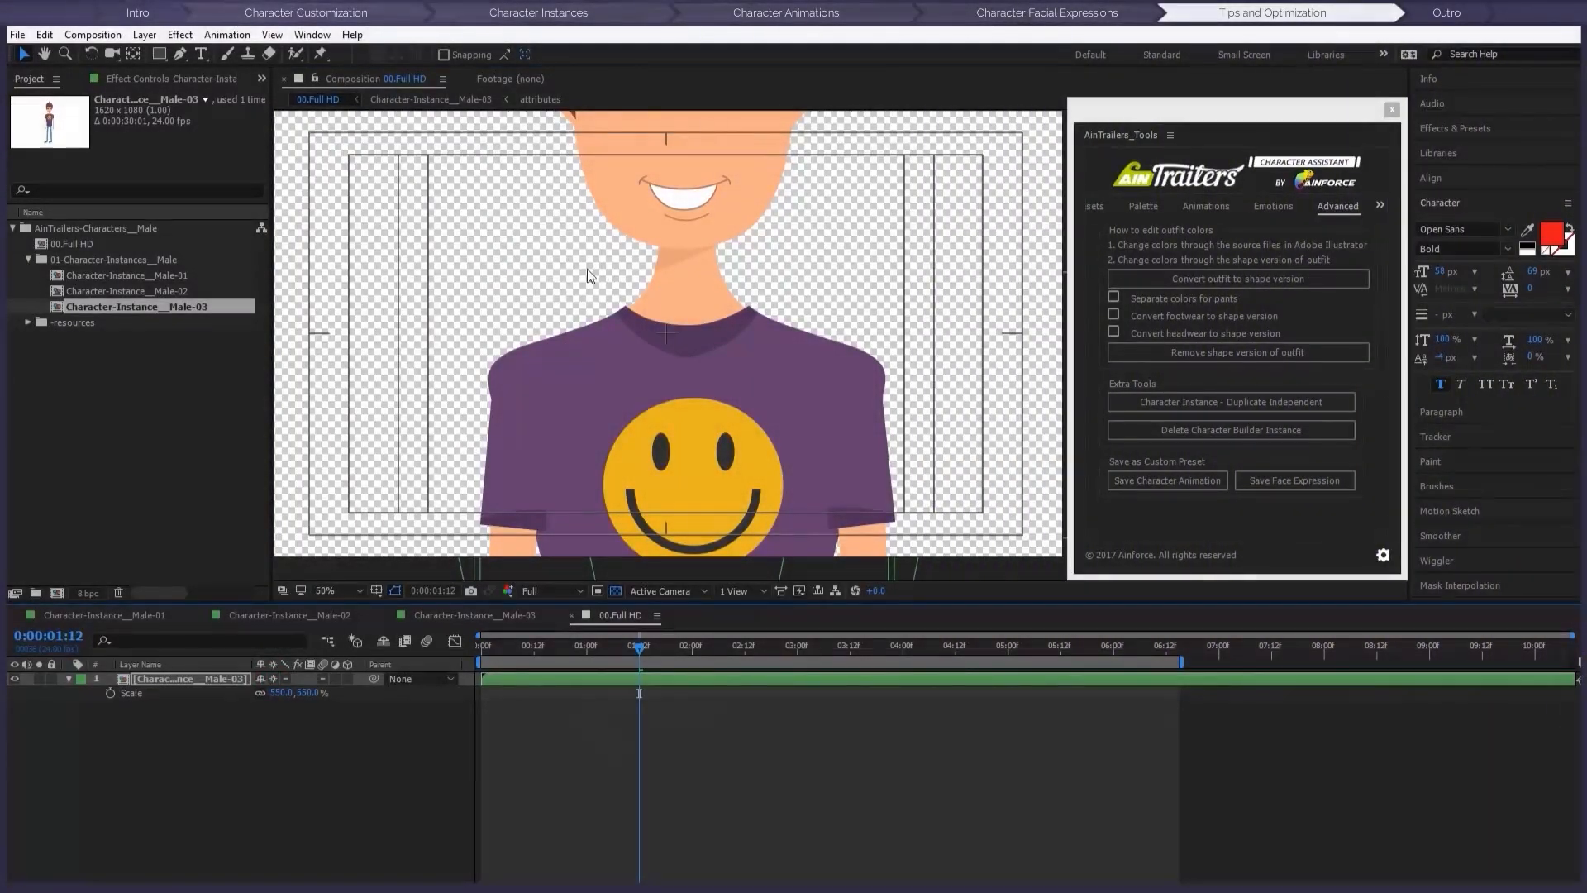
{"action": "left_click", "coordinate": [181, 682]}
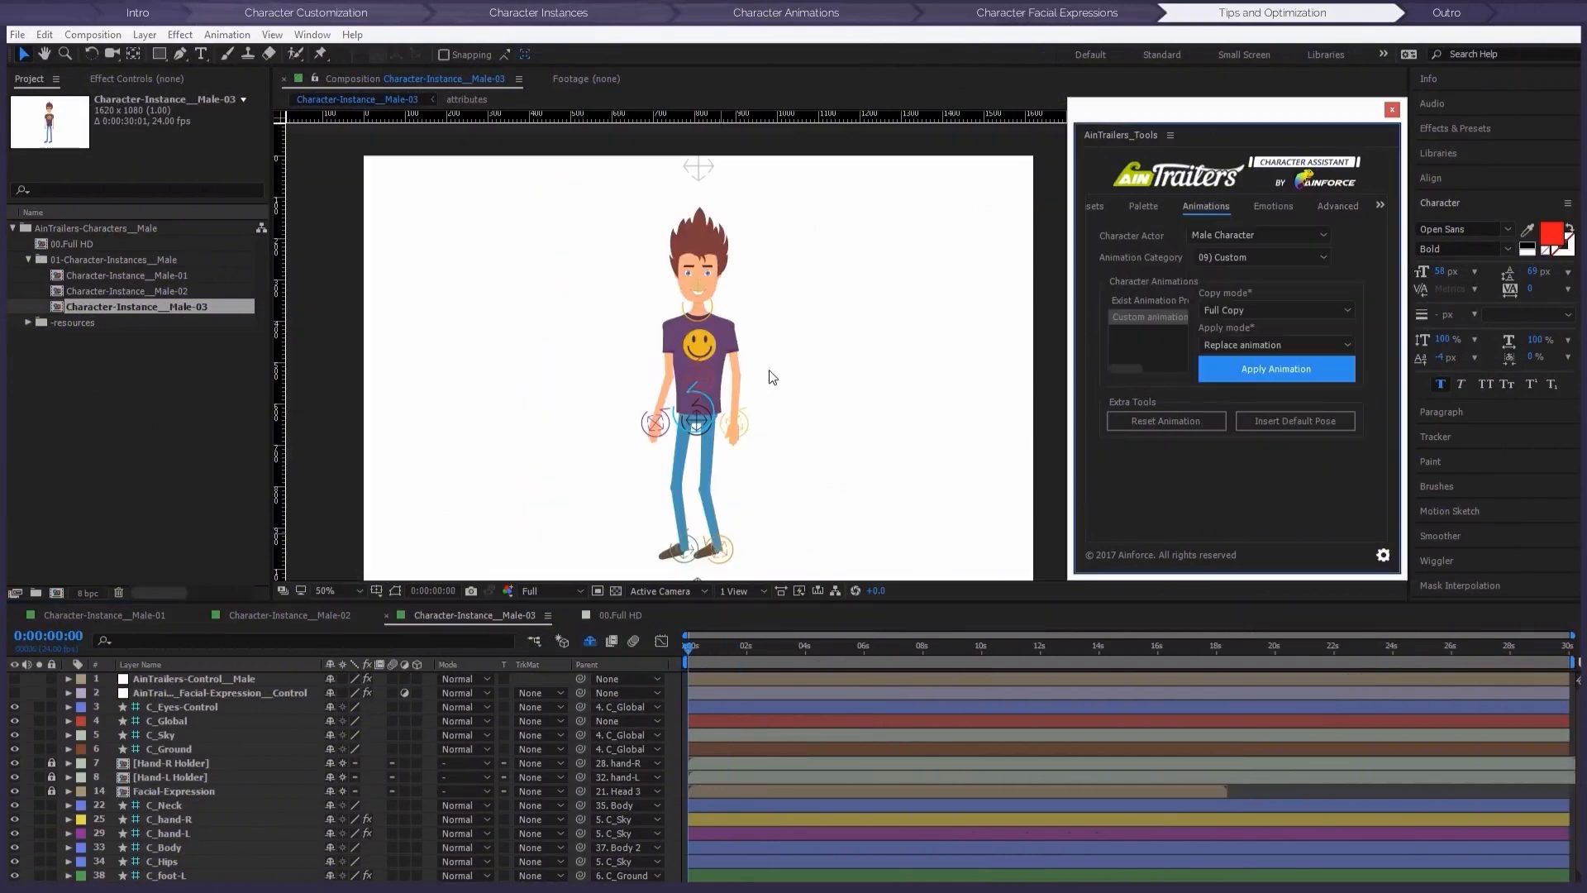
Step: Scrub through the custom animation in Character-Instance__Male-03 to check preview responsiveness with the facial expression shown
{"action": "scroll", "coordinate": [769, 369], "scroll_direction": "up", "scroll_amount": 2}
{"action": "left_click_drag", "start_coordinate": [901, 413], "coordinate": [942, 445]}
{"action": "left_click_drag", "start_coordinate": [728, 648], "coordinate": [600, 652]}
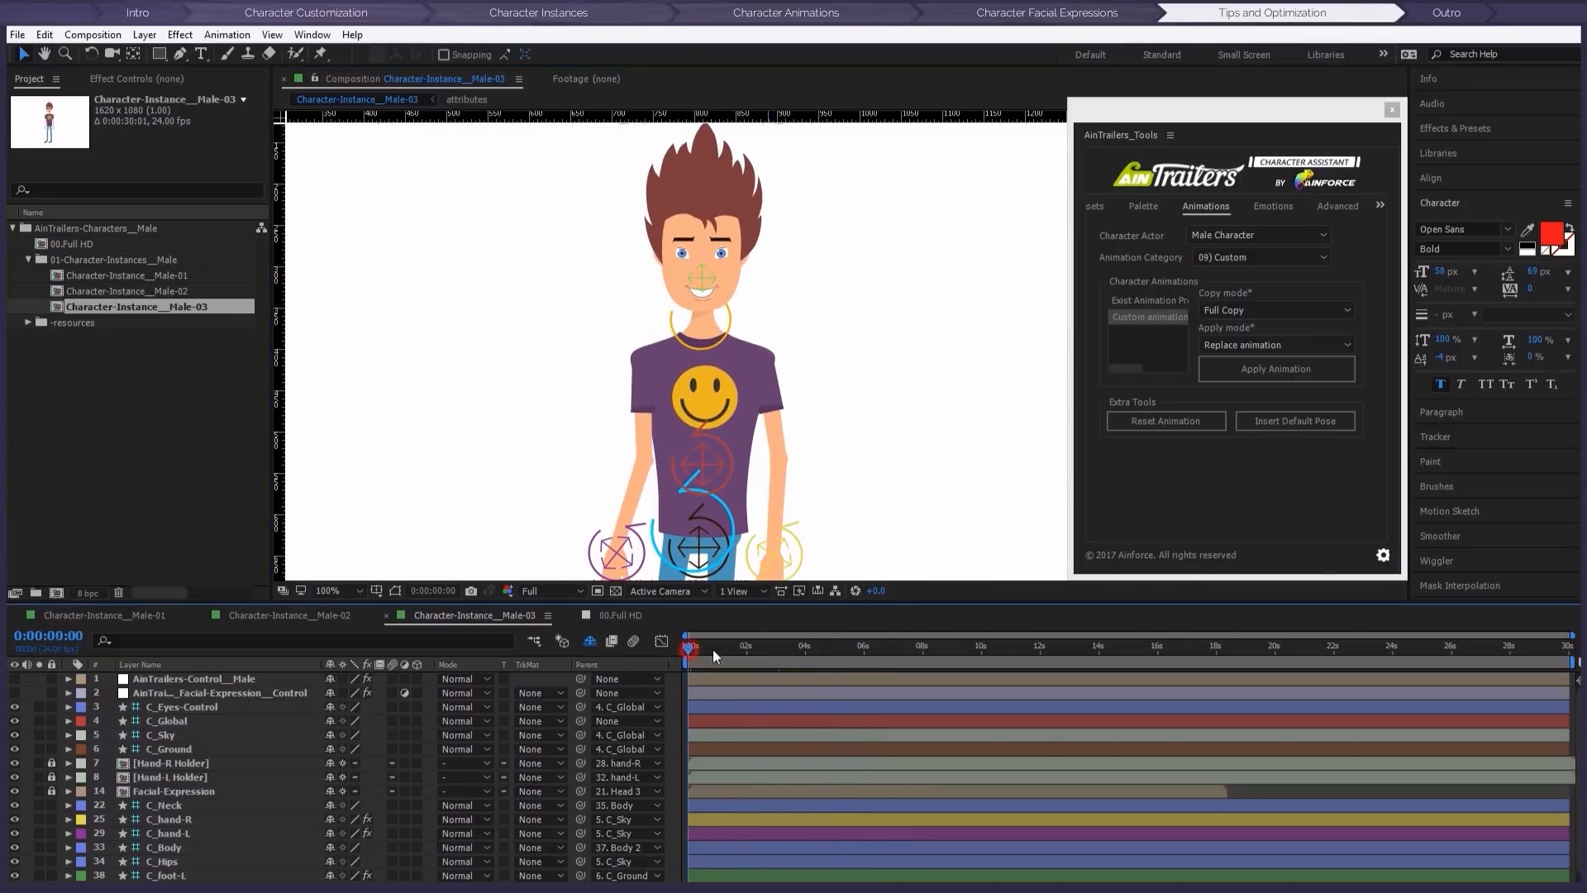
{"action": "left_click_drag", "start_coordinate": [712, 648], "coordinate": [872, 650]}
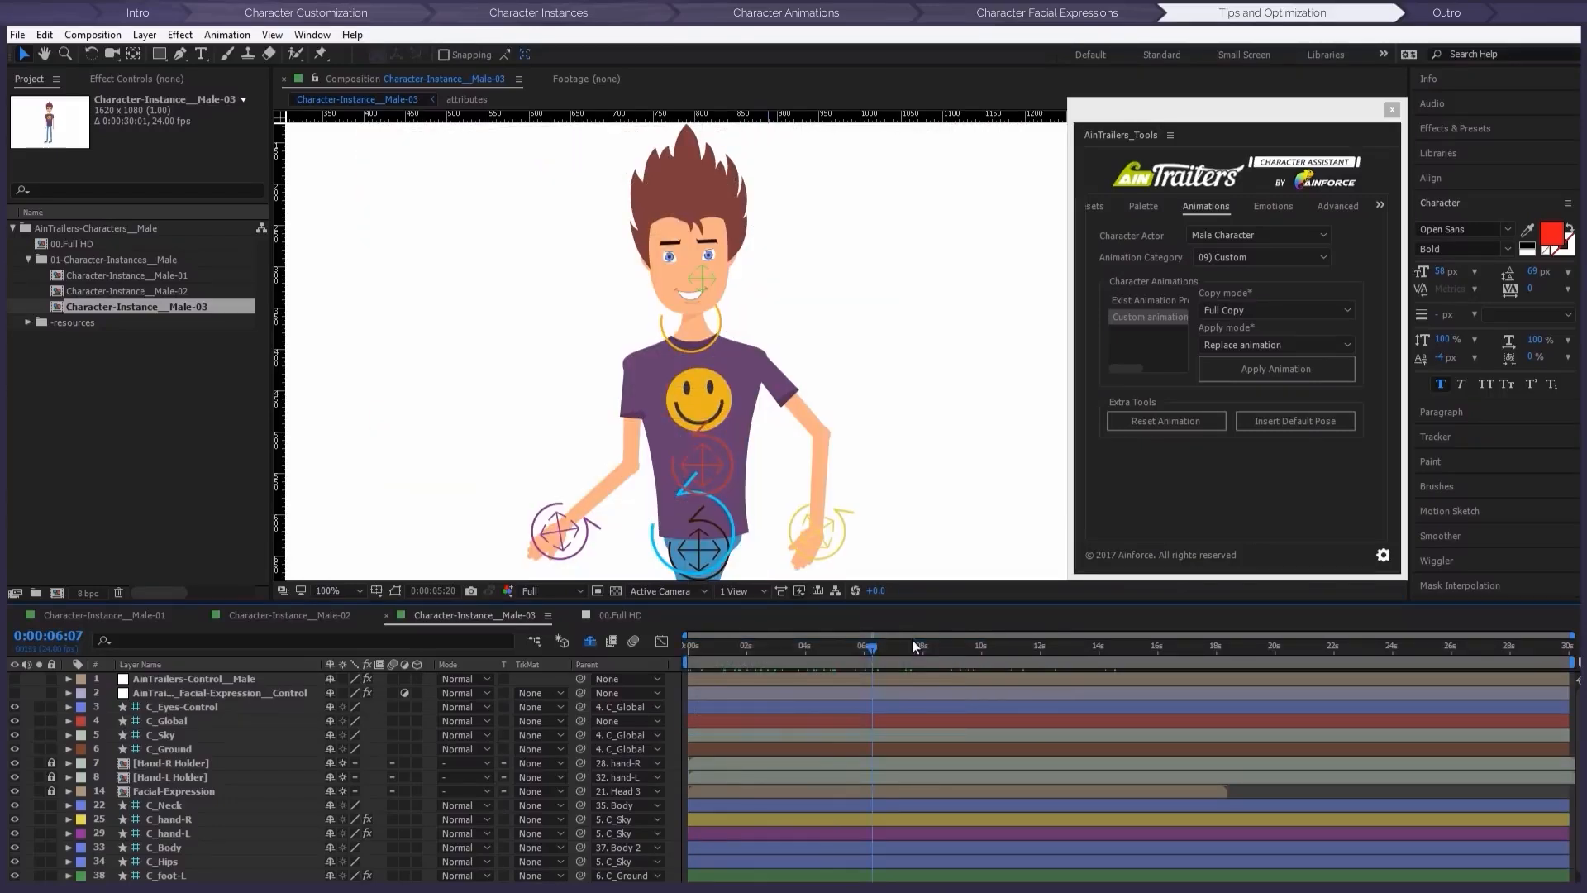
{"action": "left_click_drag", "start_coordinate": [920, 641], "coordinate": [821, 634]}
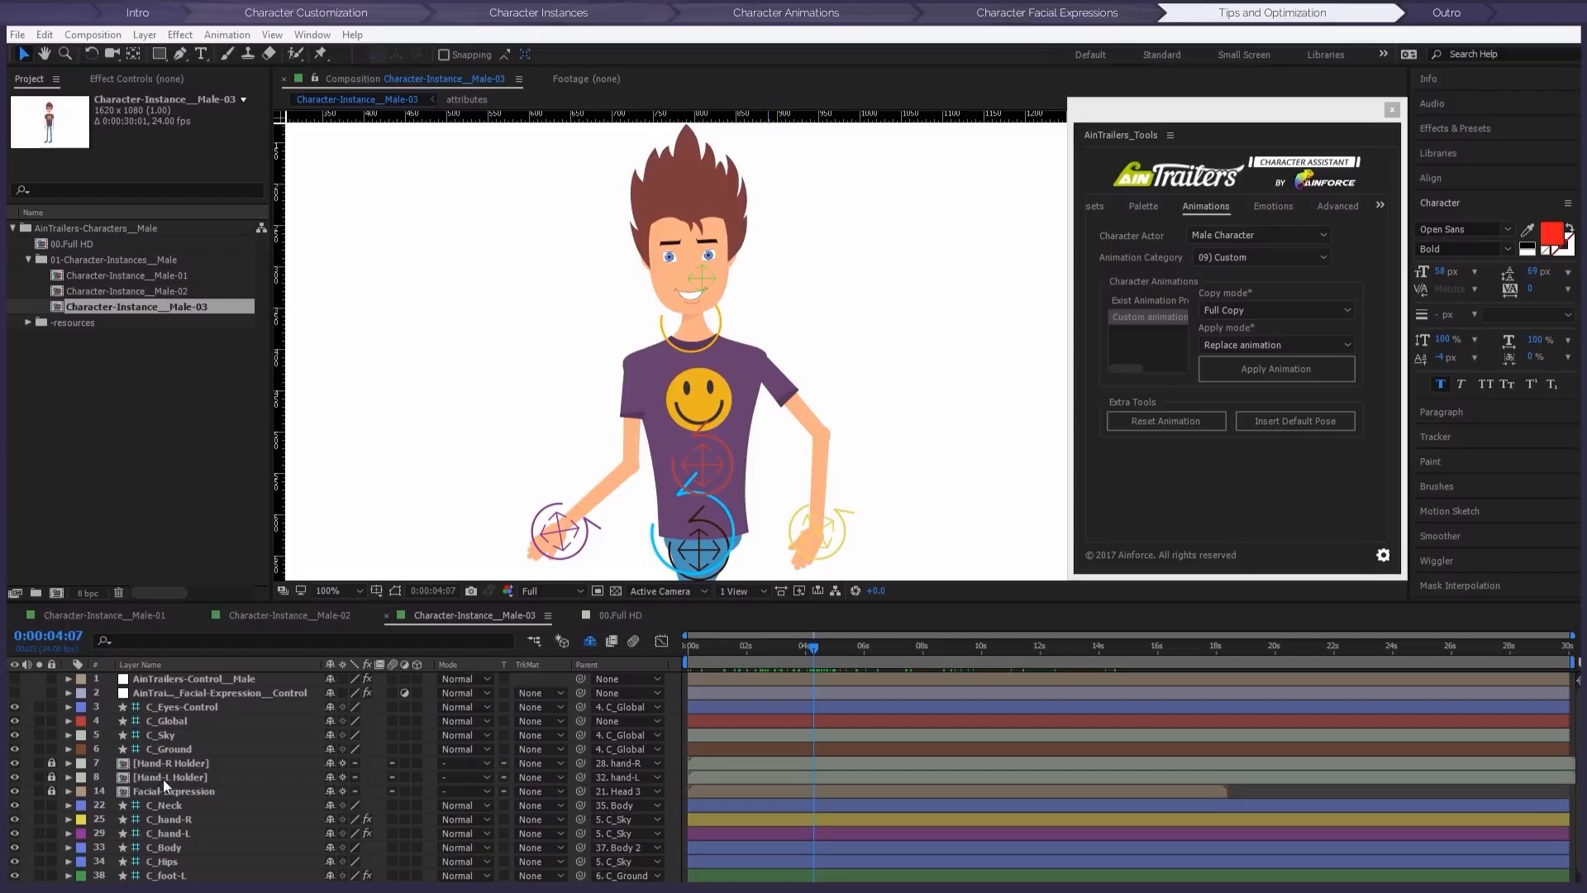
Step: Scrub the Character-Instance__Male-03 animation with the Facial-Expression layer hidden, and again with it made visible
{"action": "left_click", "coordinate": [14, 792]}
{"action": "key", "text": "space"}
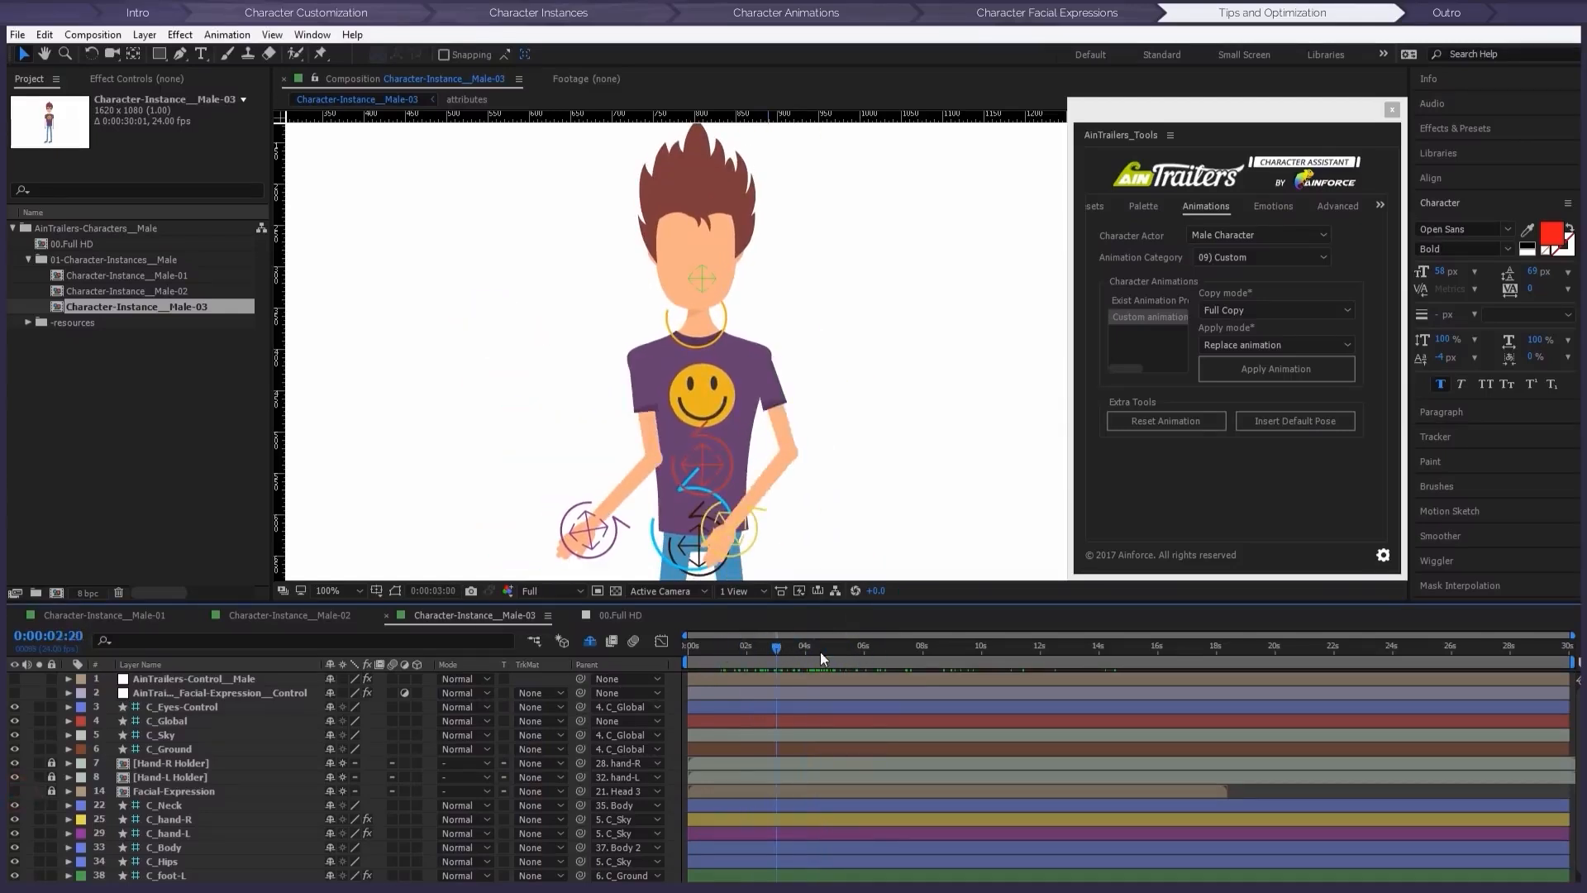
{"action": "left_click_drag", "start_coordinate": [843, 648], "coordinate": [702, 642]}
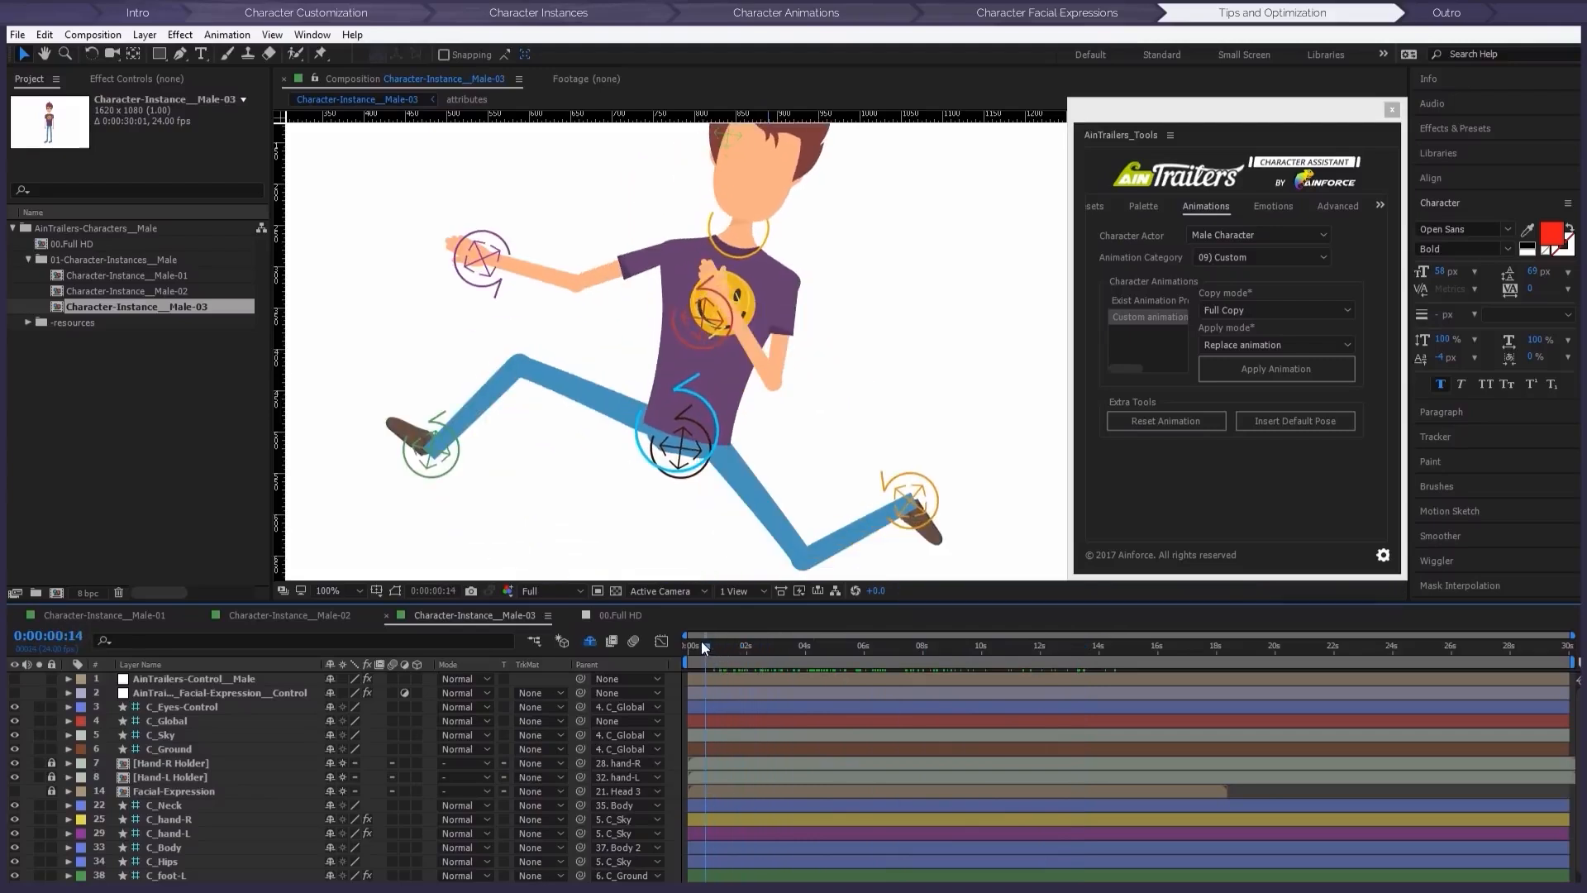
{"action": "left_click", "coordinate": [14, 791]}
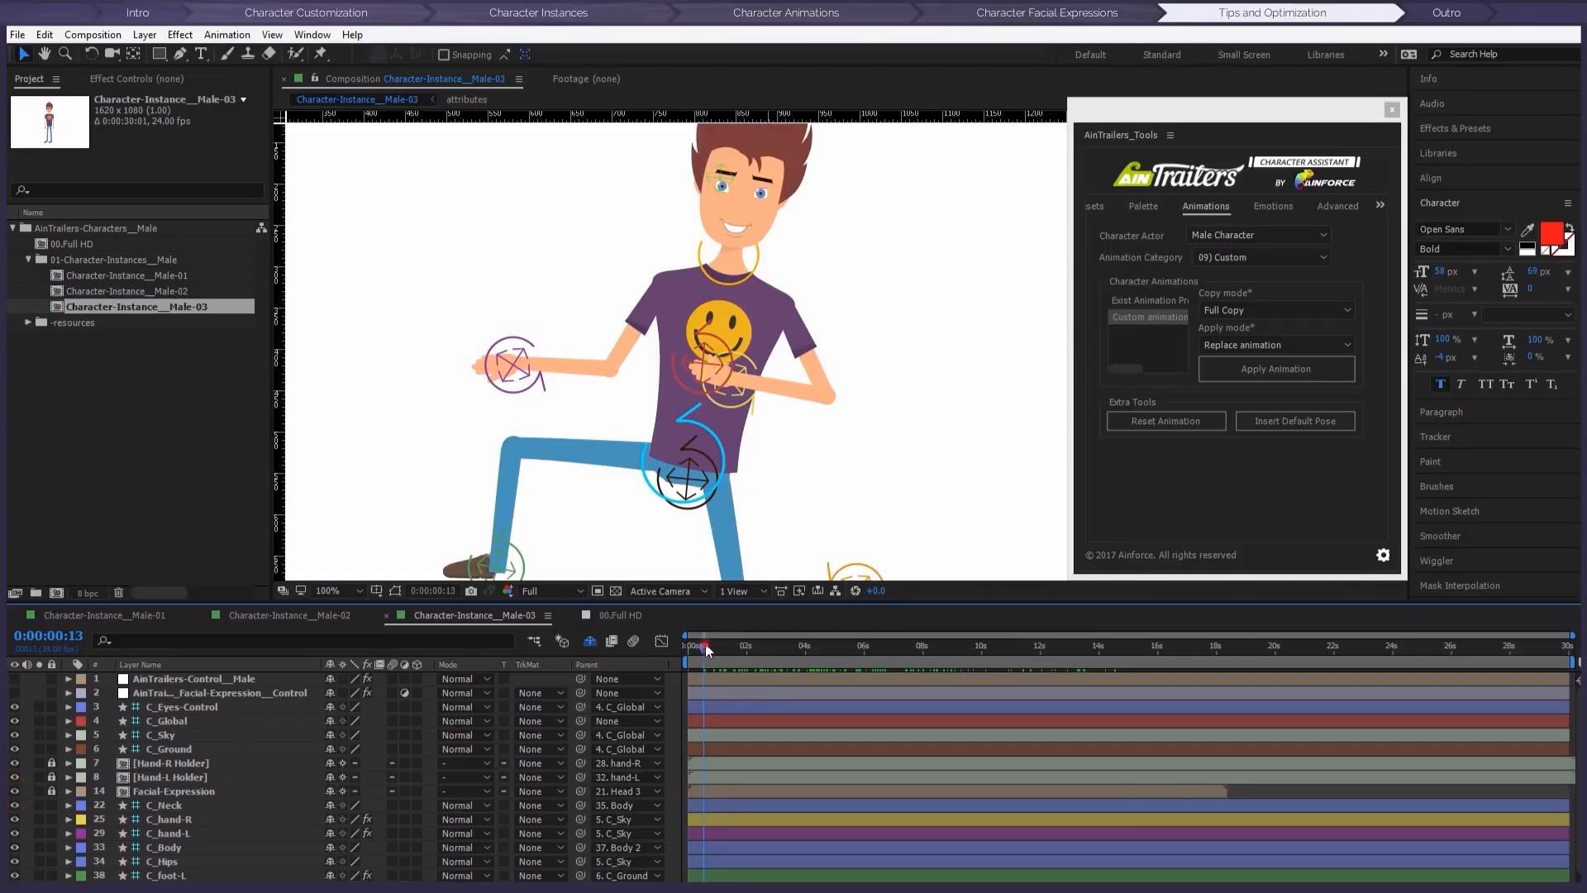
{"action": "left_click_drag", "start_coordinate": [706, 652], "coordinate": [832, 639]}
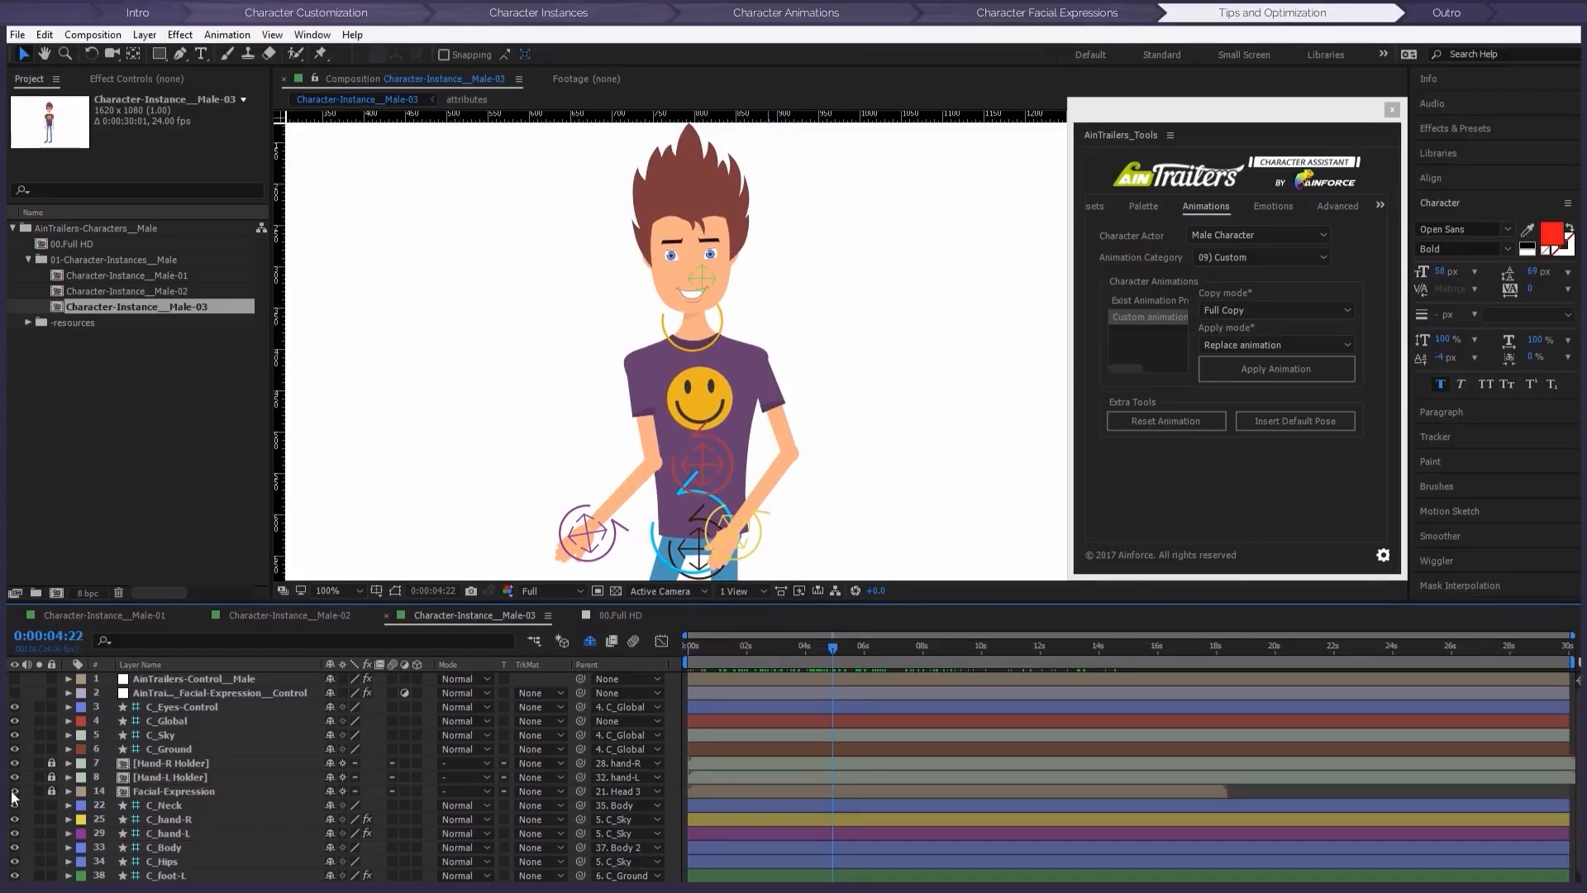
Step: Add Character-Instance__Male-03 to the start of the 00.Full HD composition and move the character toward the frame's right side
{"action": "double_click", "coordinate": [101, 246]}
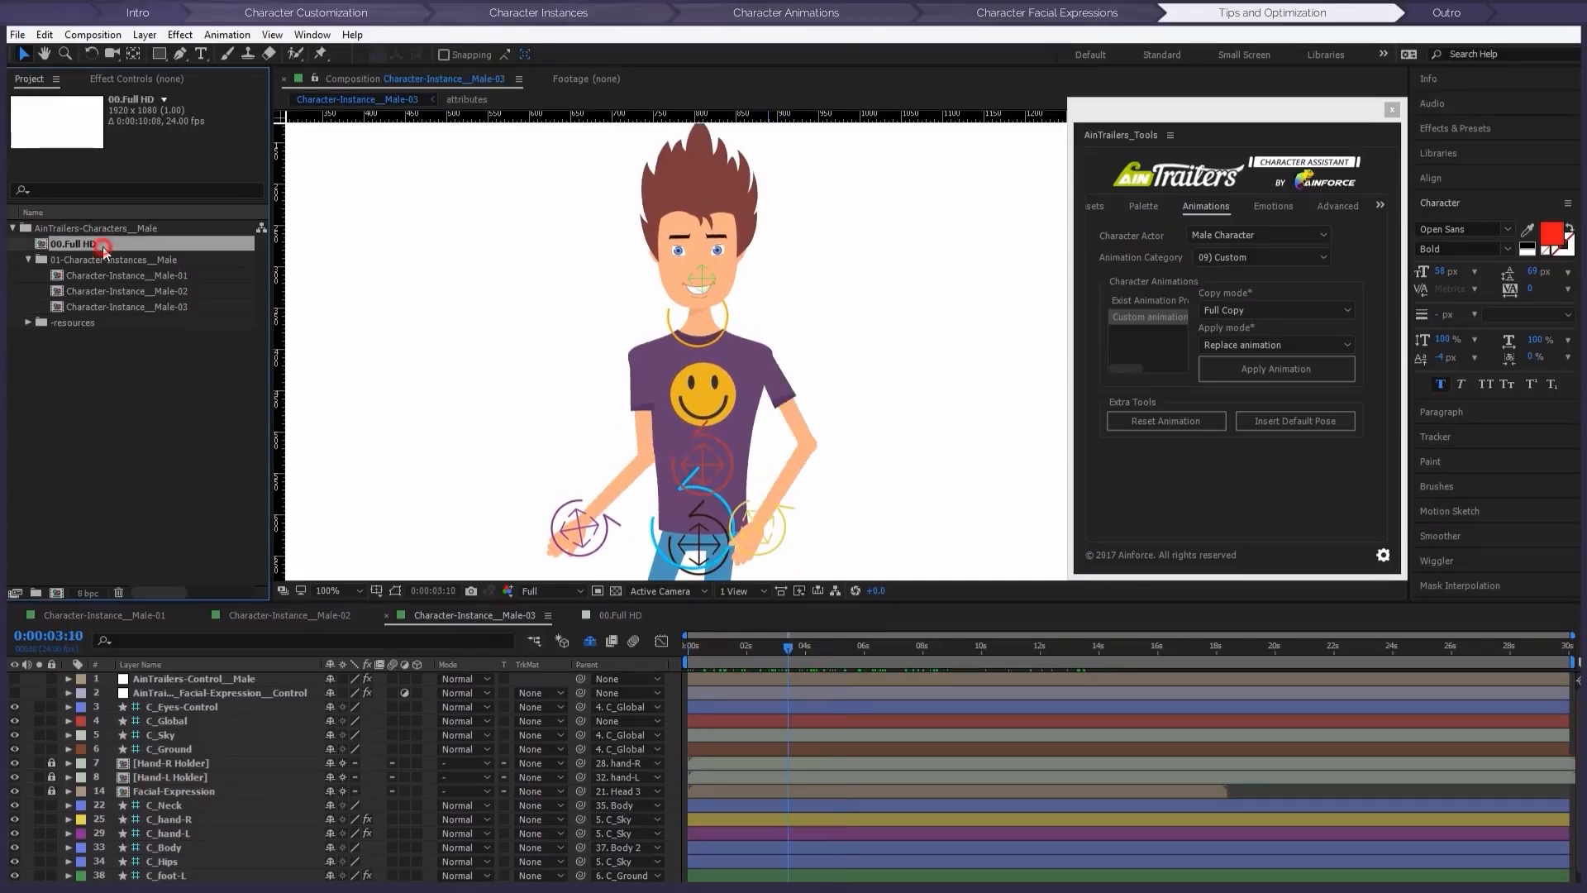
{"action": "key", "text": "comma"}
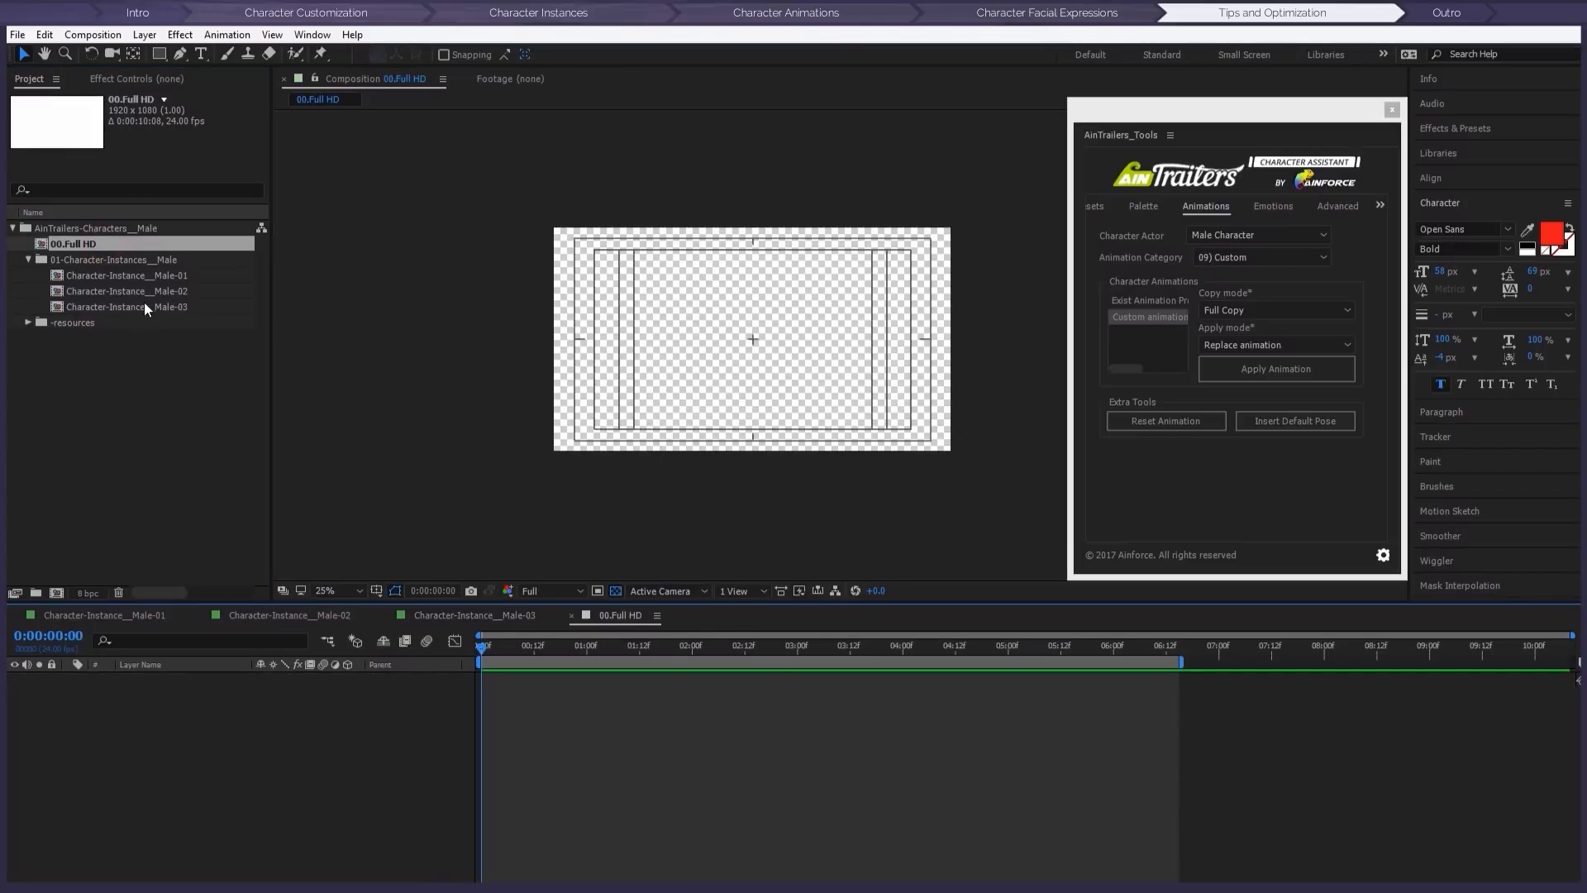
{"action": "left_click_drag", "start_coordinate": [146, 305], "coordinate": [600, 359]}
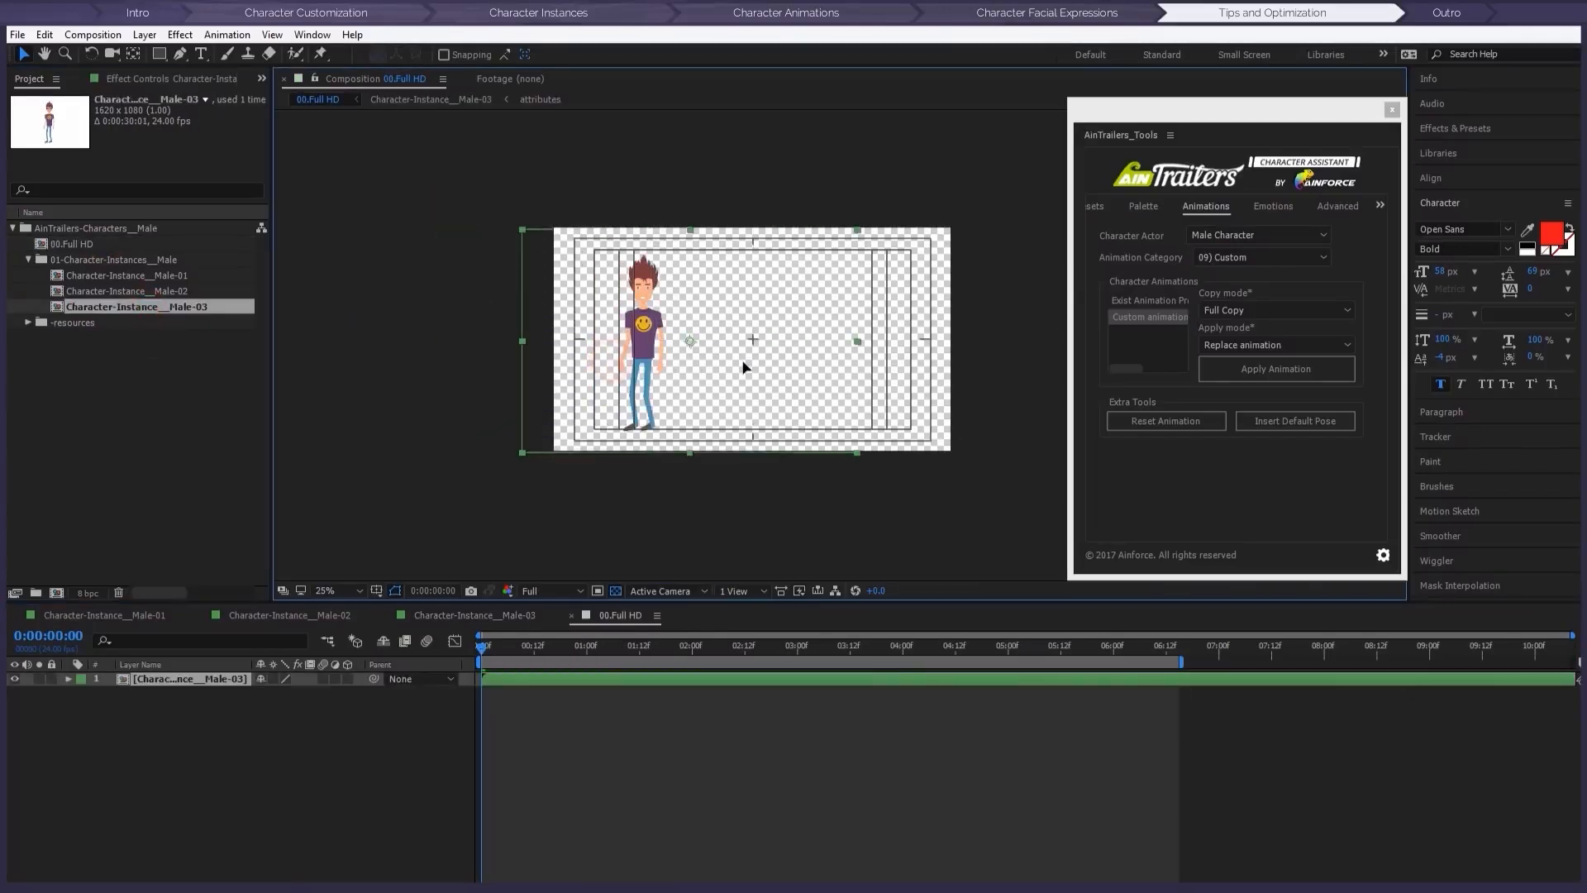
{"action": "left_click_drag", "start_coordinate": [744, 367], "coordinate": [844, 360]}
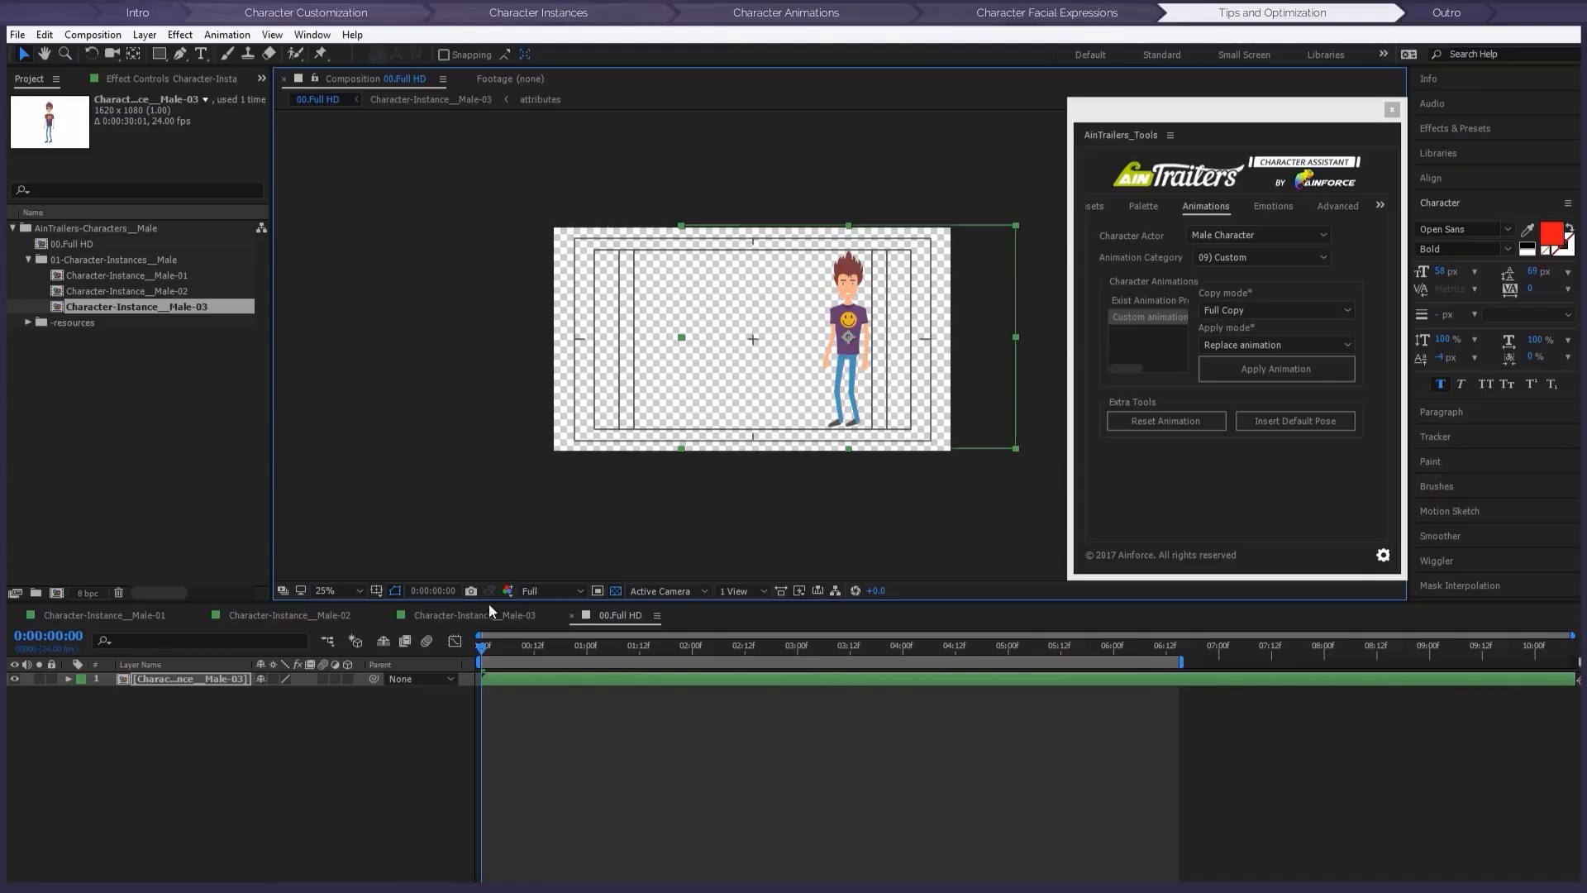
Step: Hide the Facial-Expression layer inside Character-Instance__Male-03 and move the faceless character in the 00.Full HD composition
{"action": "double_click", "coordinate": [197, 677]}
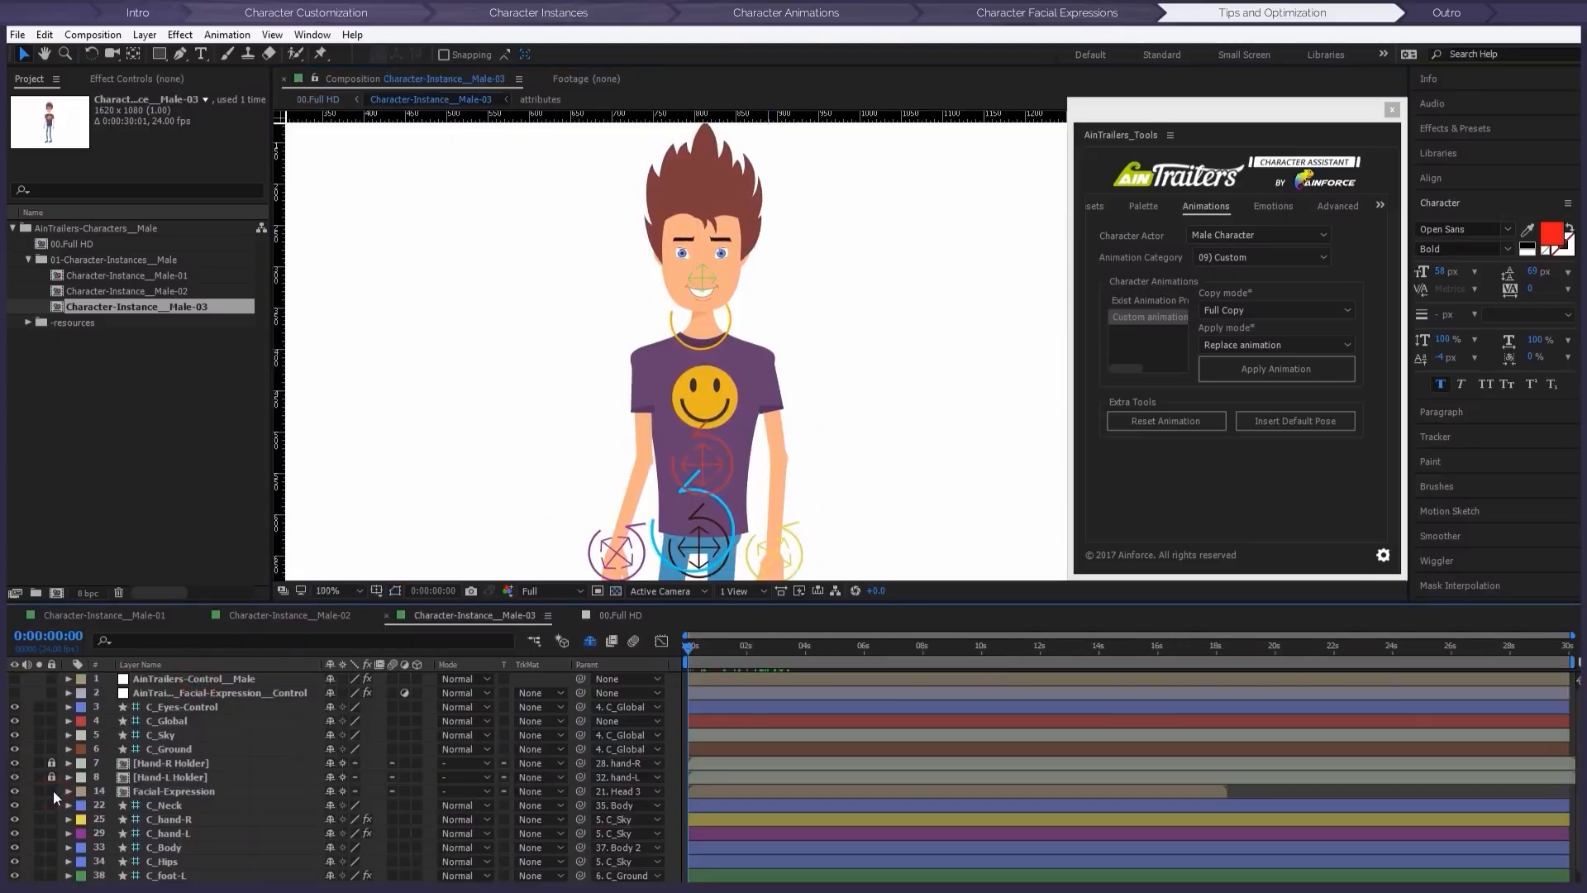
{"action": "left_click", "coordinate": [14, 791]}
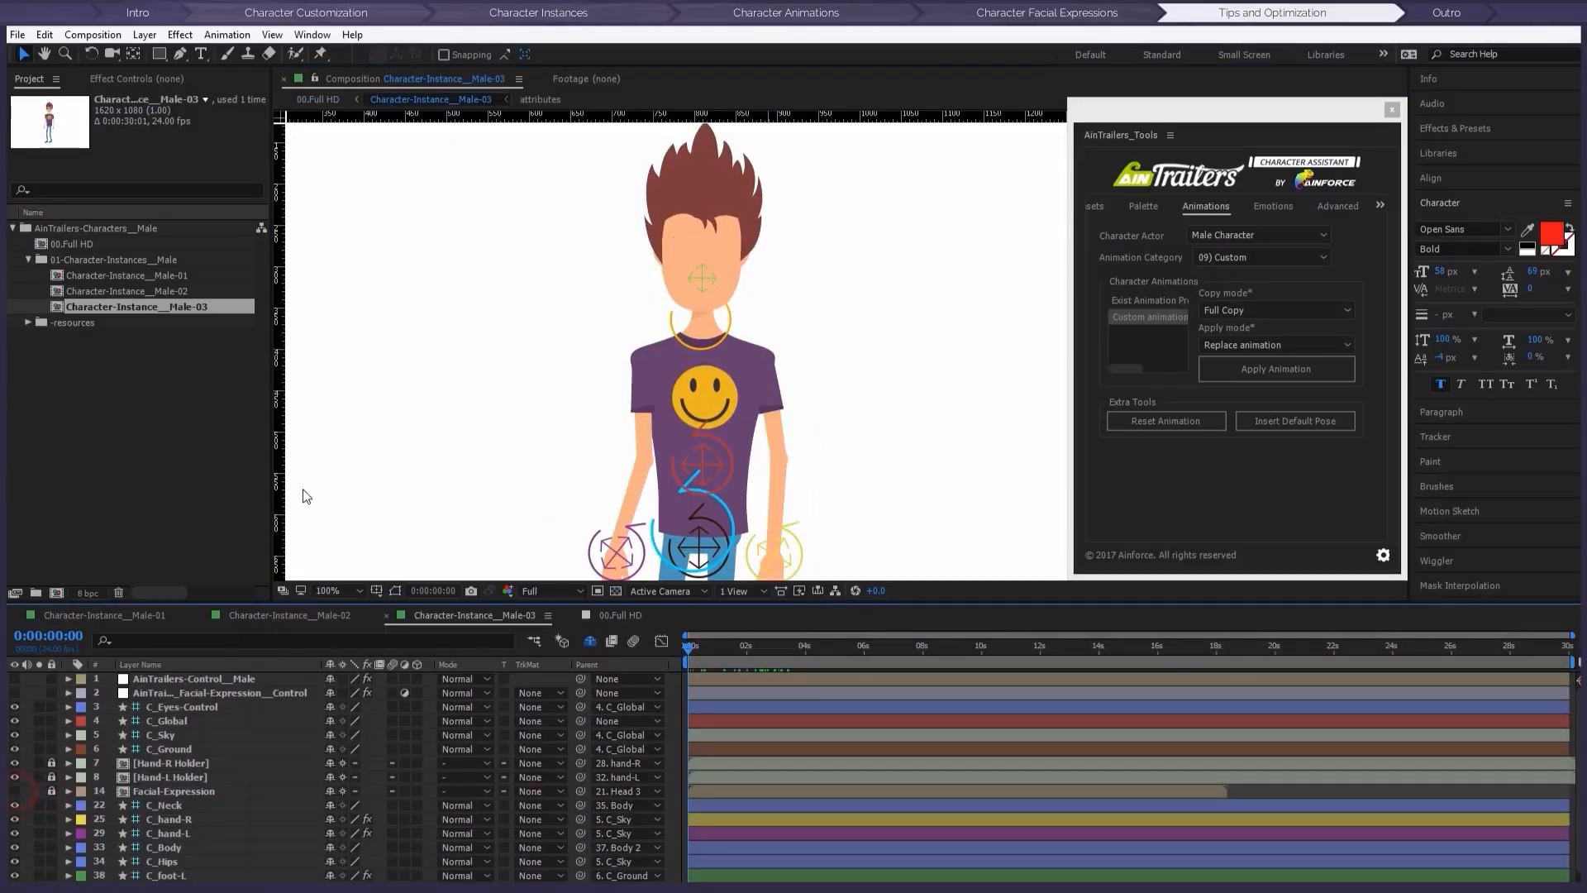
{"action": "left_click", "coordinate": [317, 99]}
{"action": "left_click_drag", "start_coordinate": [757, 376], "coordinate": [835, 376]}
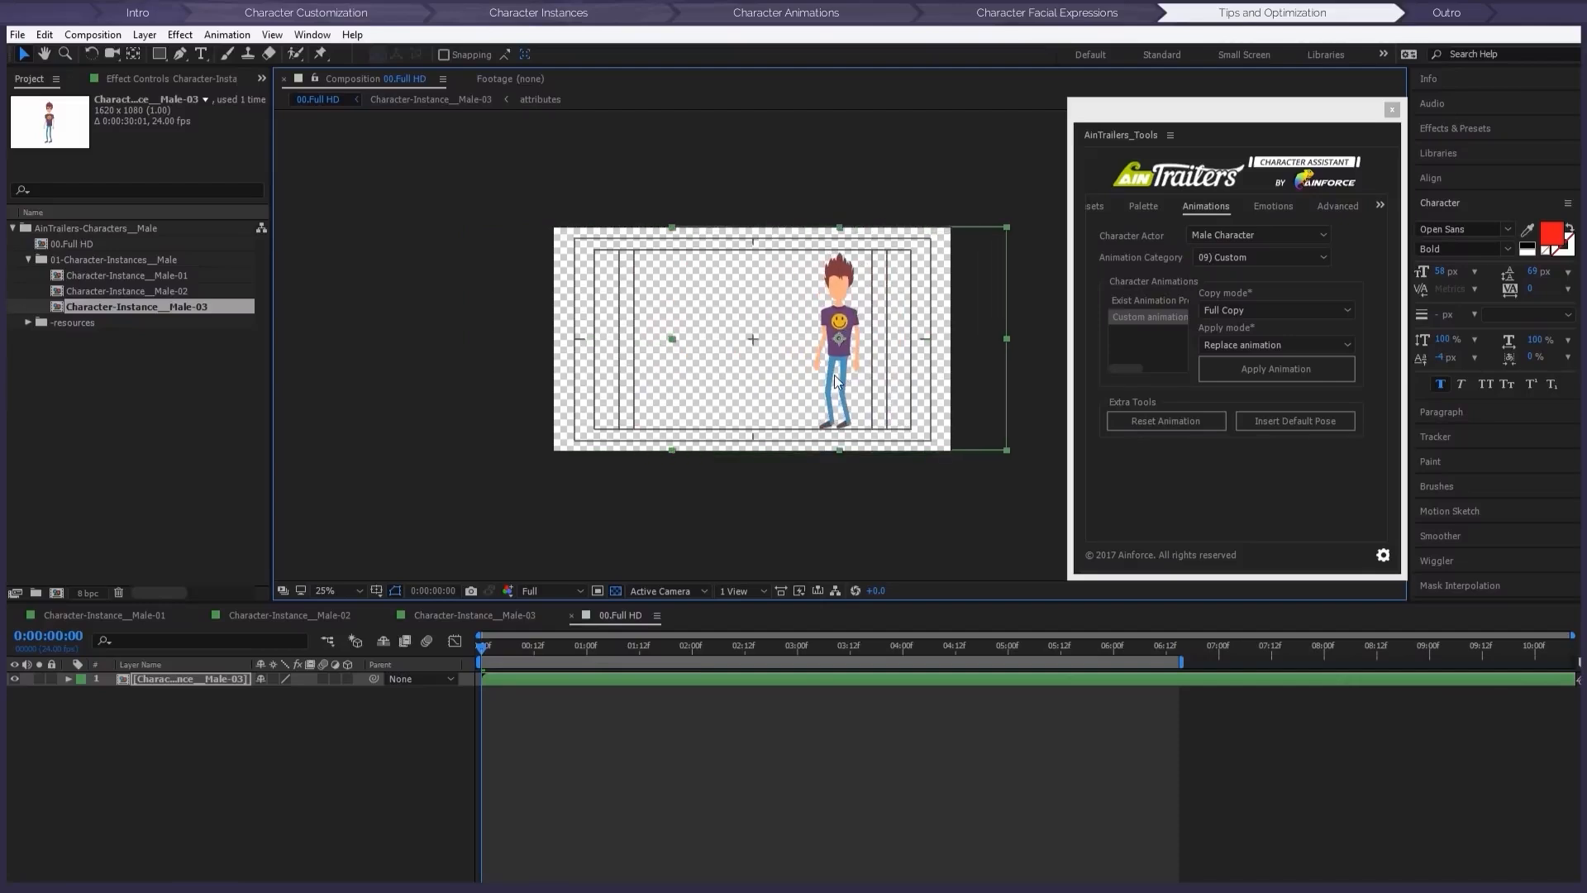
Step: Show the Facial-Expression layer inside Character-Instance__Male-03 again and reposition the character in the 00.Full HD composition
{"action": "double_click", "coordinate": [199, 679]}
{"action": "left_click", "coordinate": [14, 791]}
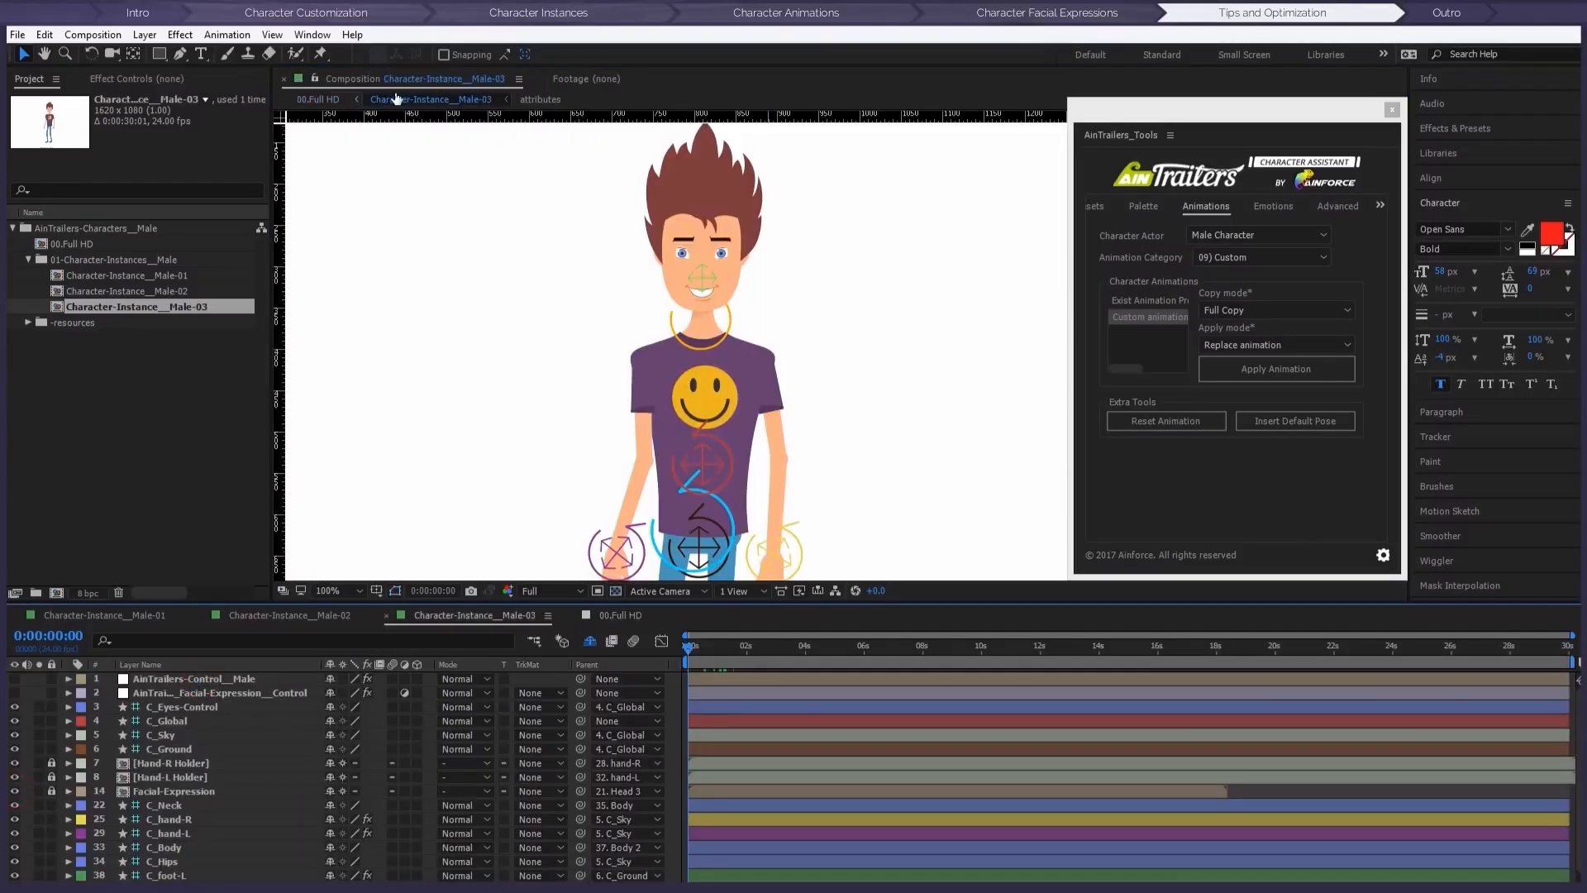
{"action": "left_click", "coordinate": [319, 99]}
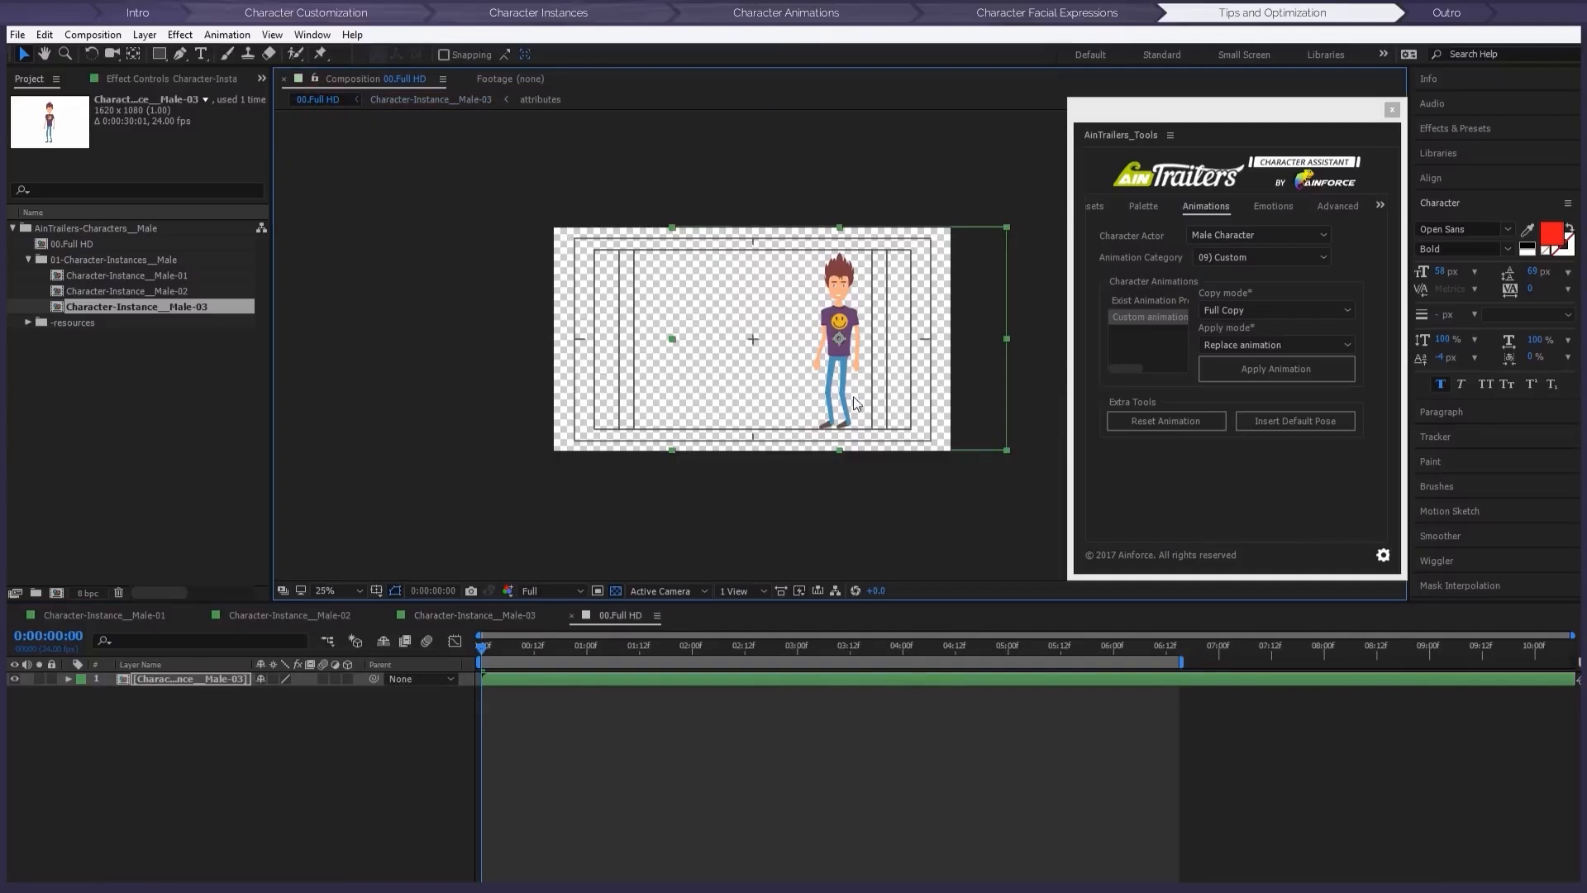
{"action": "left_click_drag", "start_coordinate": [856, 404], "coordinate": [814, 404]}
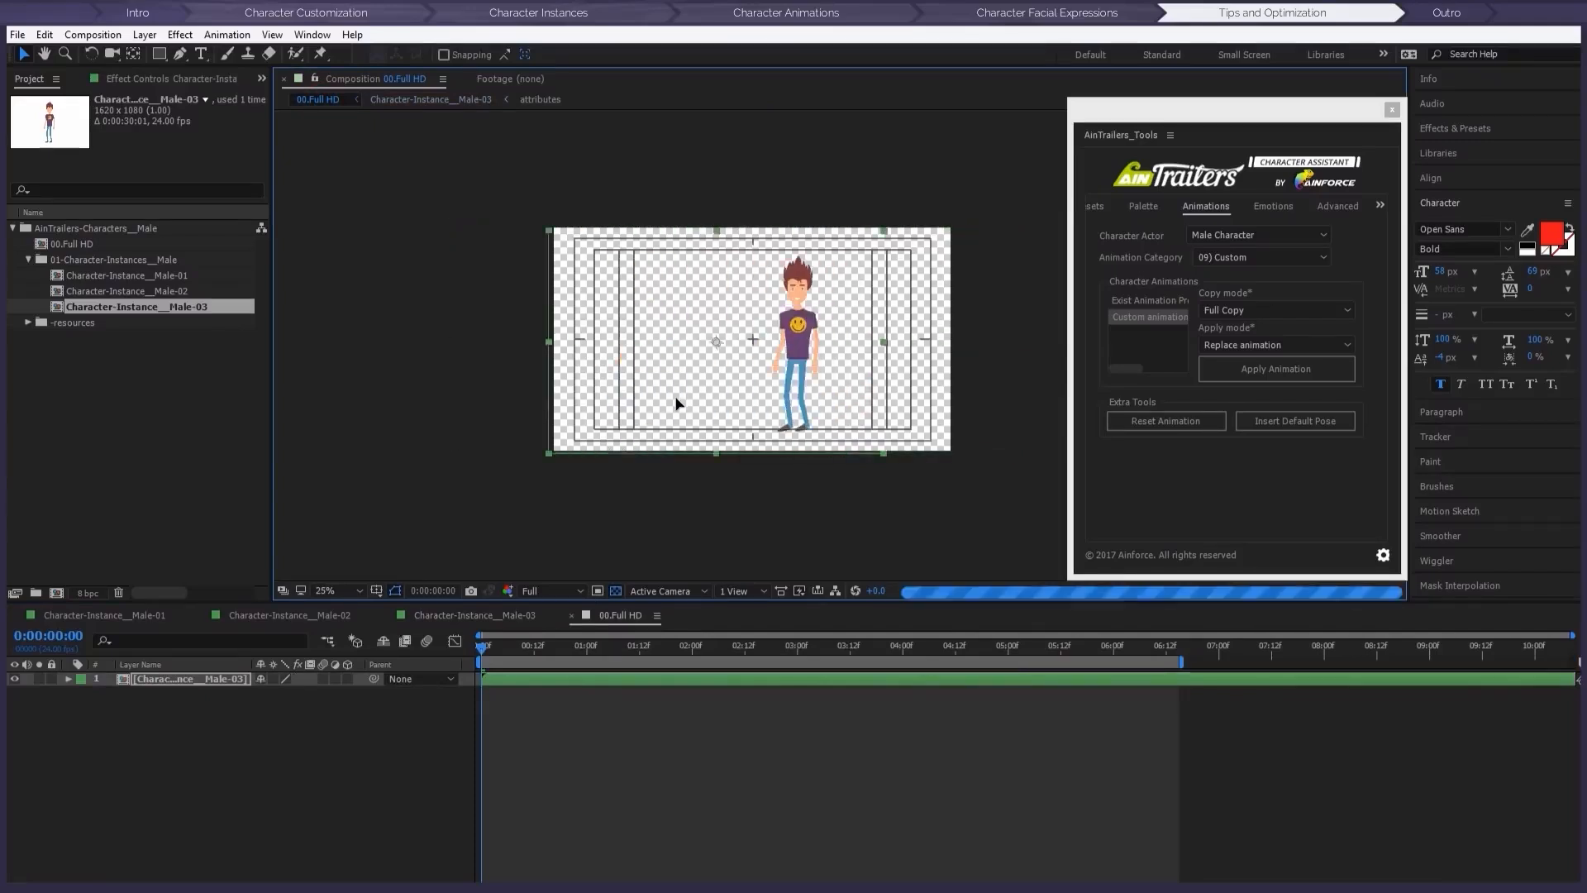
{"action": "left_click_drag", "start_coordinate": [676, 405], "coordinate": [861, 404]}
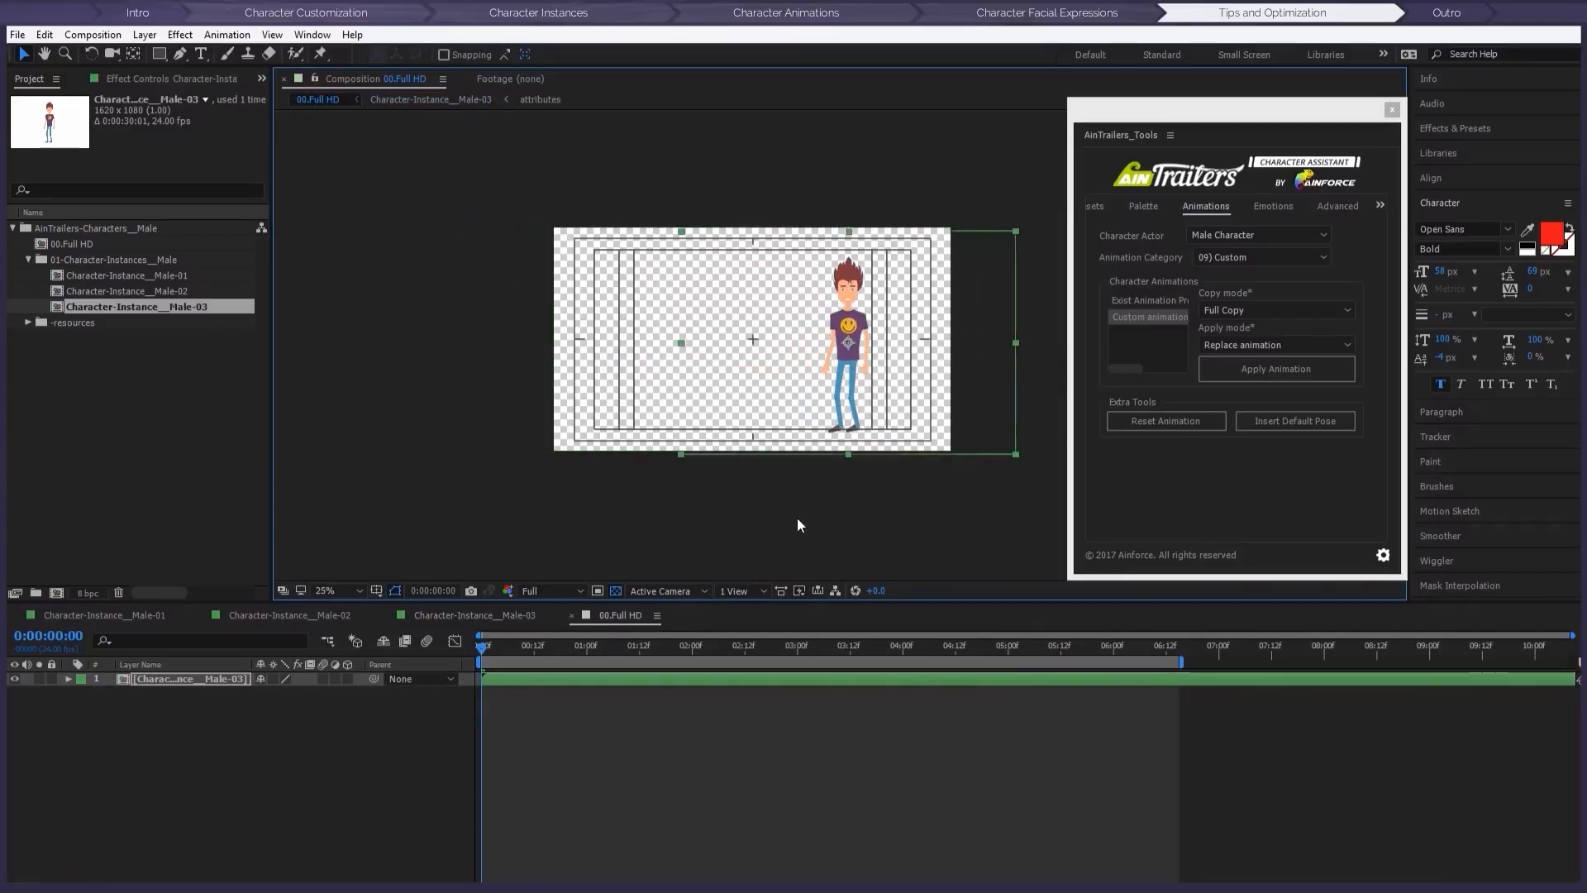
Step: Purge all memory and move the character layer within the 00.Full HD composition
{"action": "left_click", "coordinate": [44, 34]}
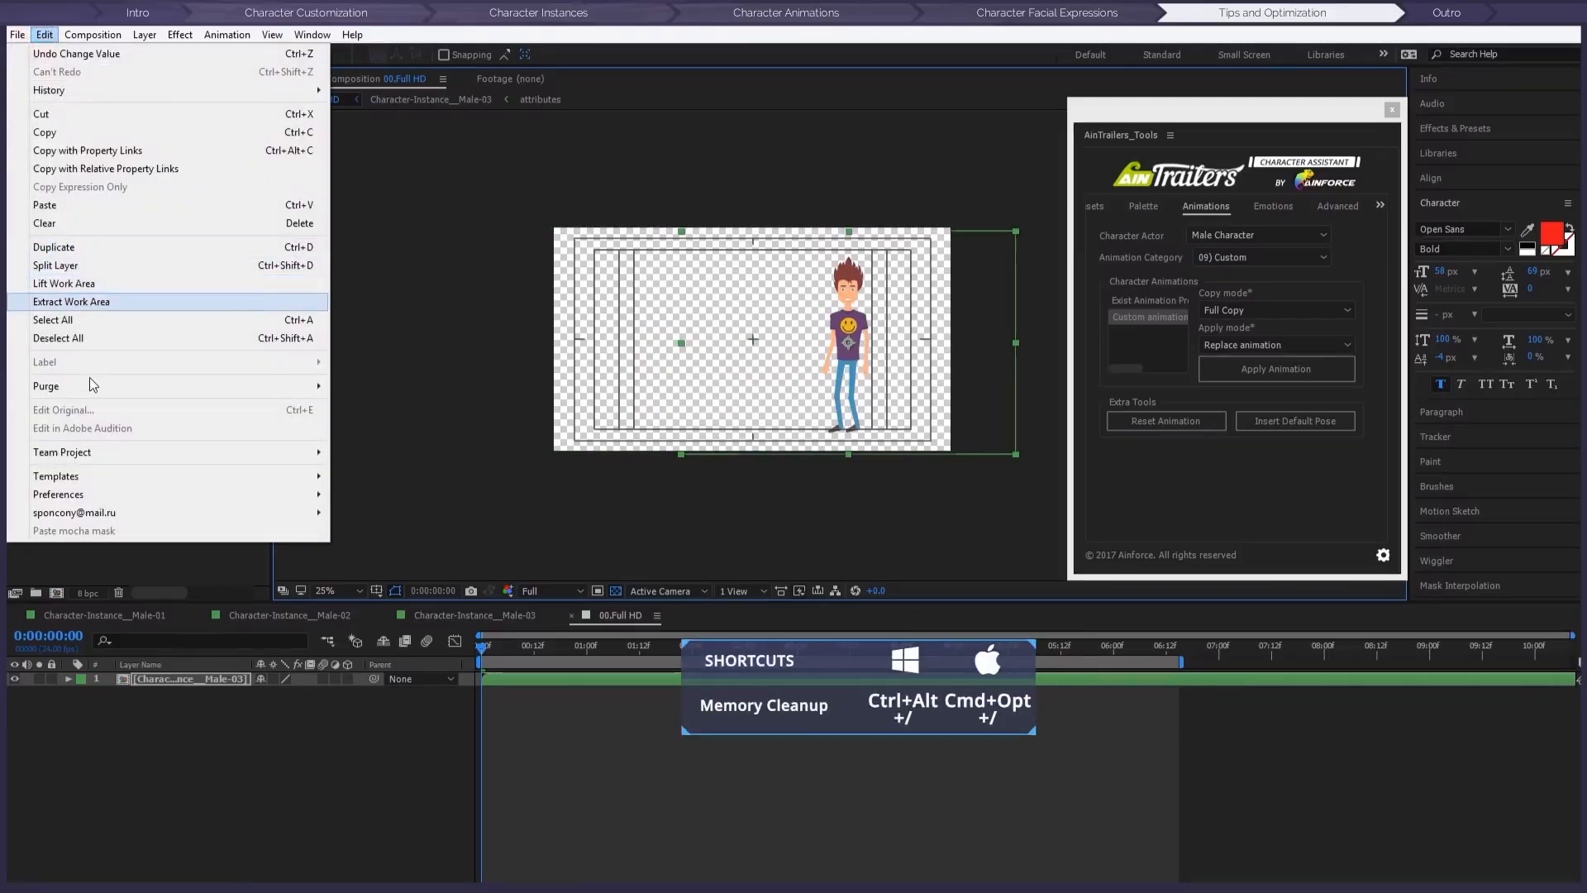
{"action": "mouse_move", "coordinate": [99, 389]}
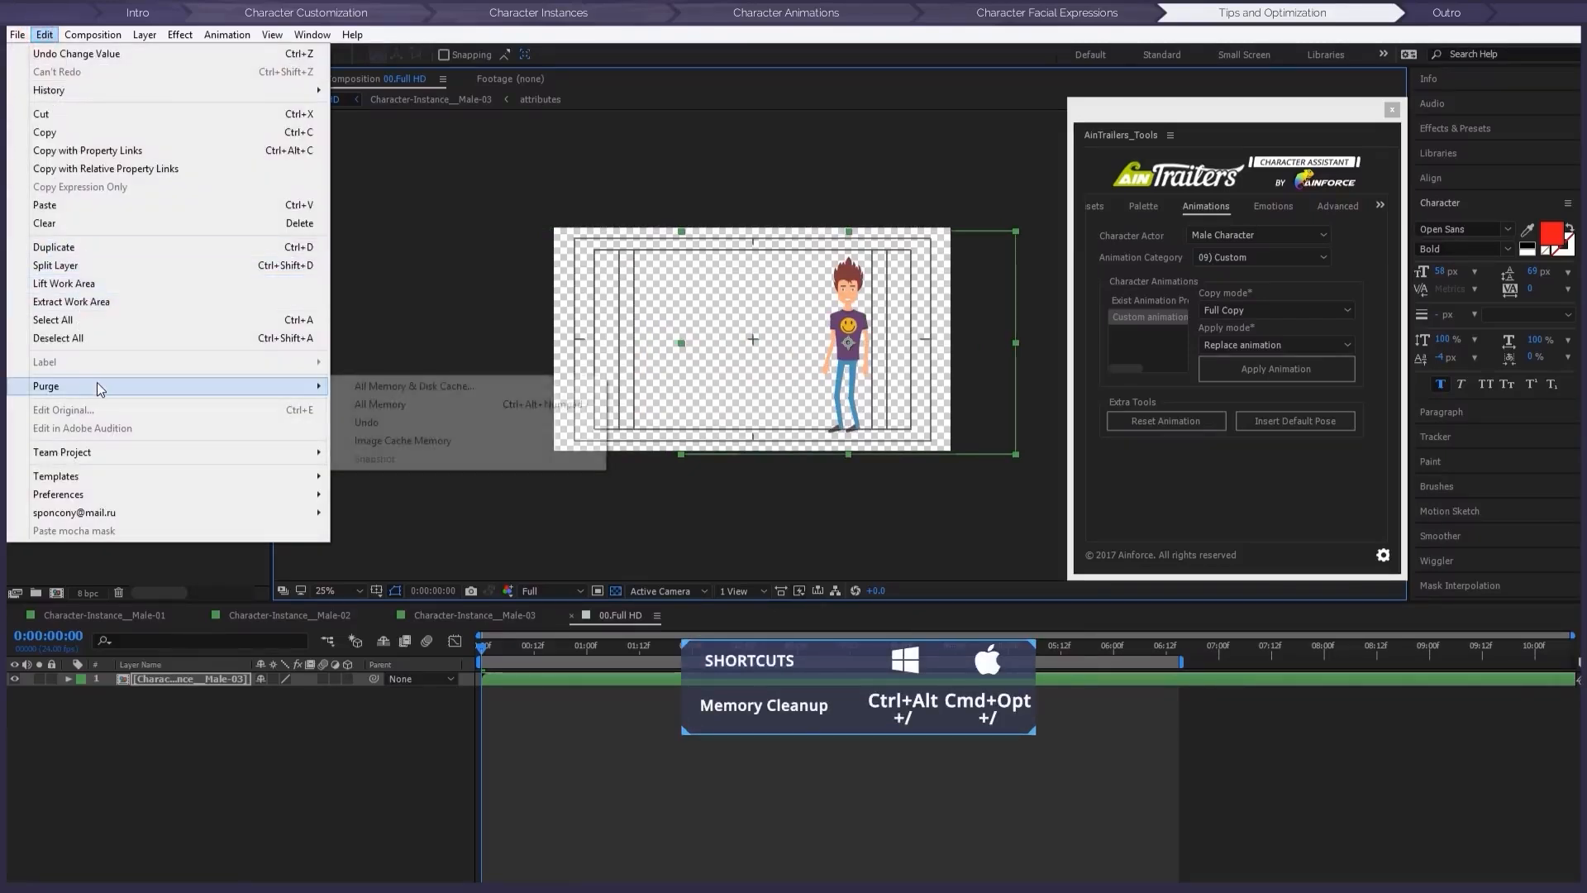
{"action": "left_click", "coordinate": [392, 403]}
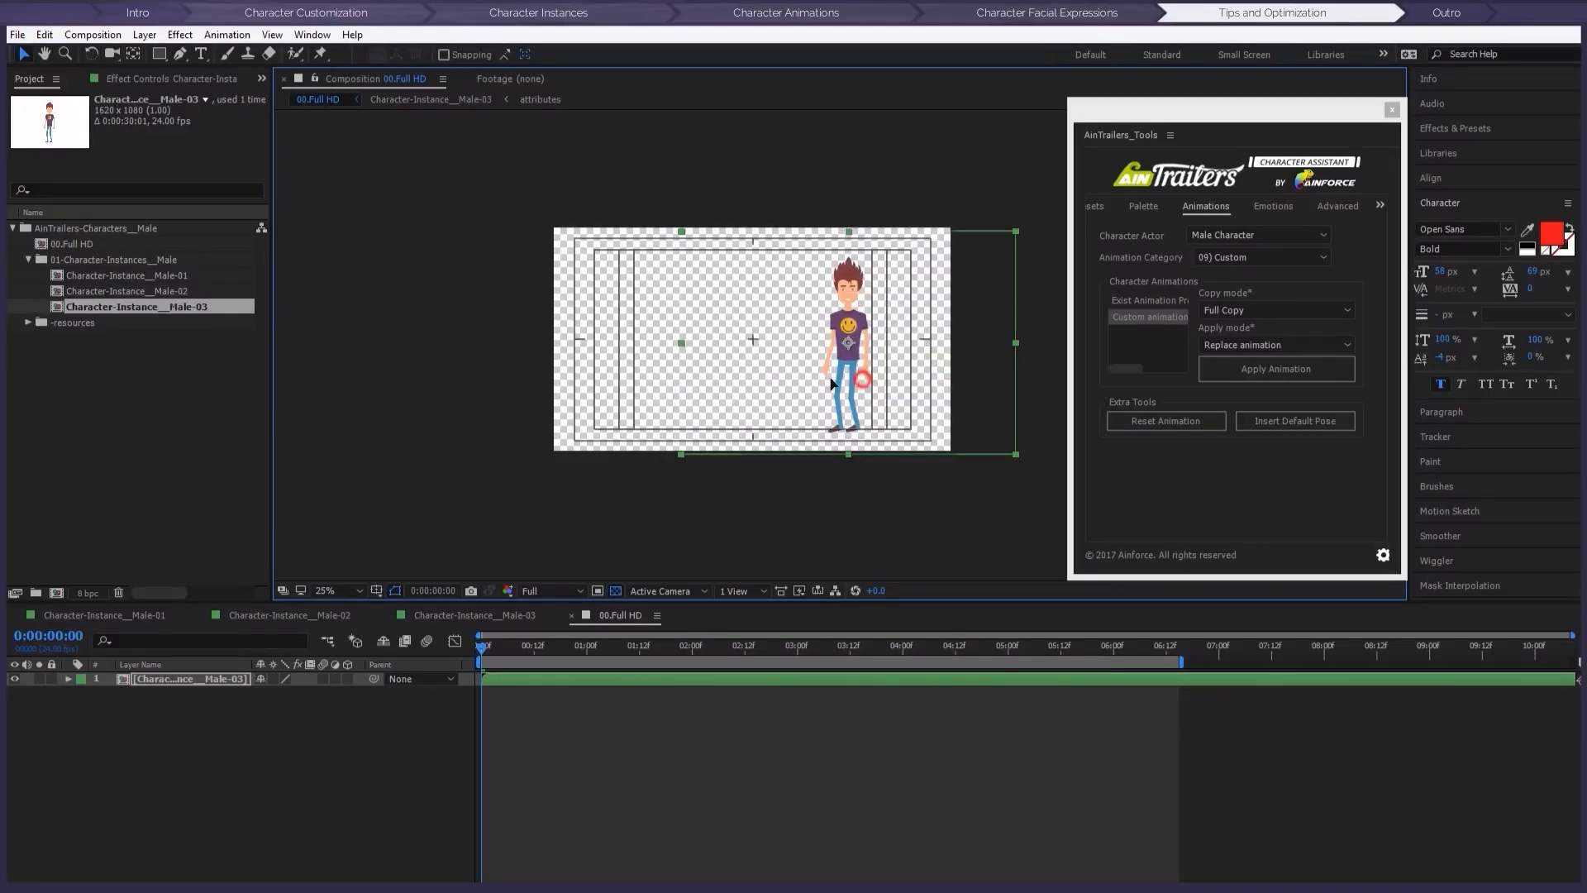
{"action": "mouse_move", "coordinate": [866, 374]}
{"action": "left_mouse_down"}
{"action": "mouse_move", "coordinate": [659, 372]}
{"action": "mouse_move", "coordinate": [951, 376]}
{"action": "mouse_move", "coordinate": [680, 372]}
{"action": "mouse_move", "coordinate": [861, 372]}
{"action": "left_mouse_up"}
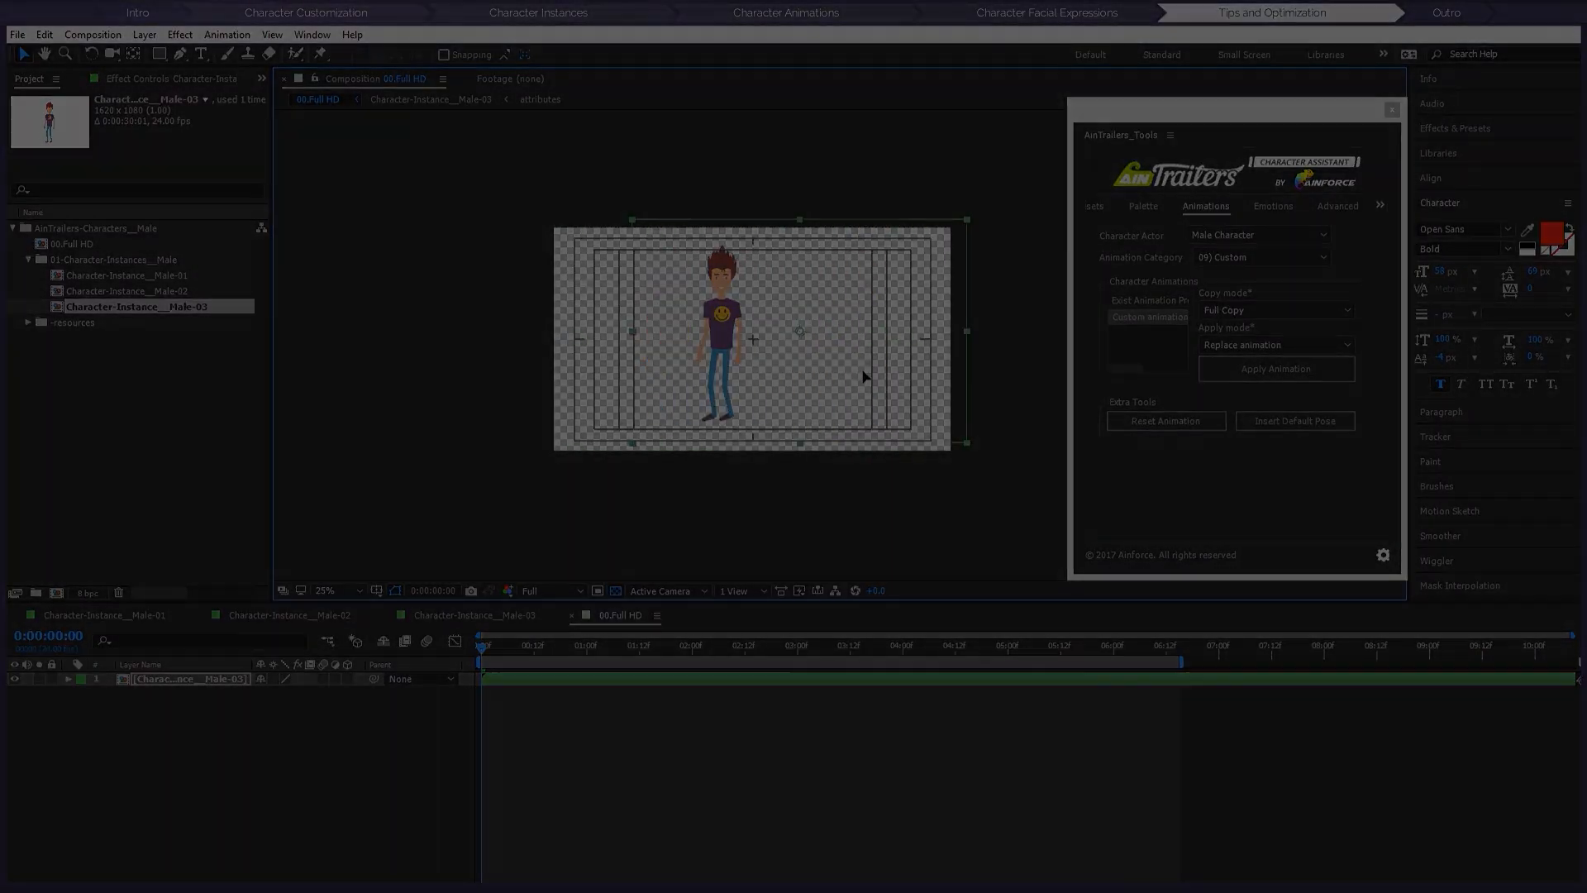